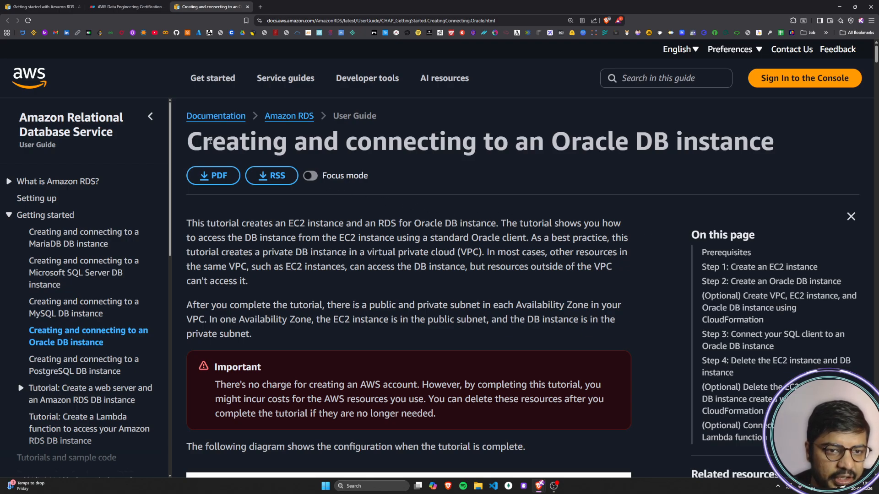
Step: Read the tutorial's title and first paragraph on the EC2 instance, the private Oracle DB instance and VPC access
left_click_drag(197, 139, 373, 142)
left_click_drag(438, 142, 761, 149)
left_click(463, 276)
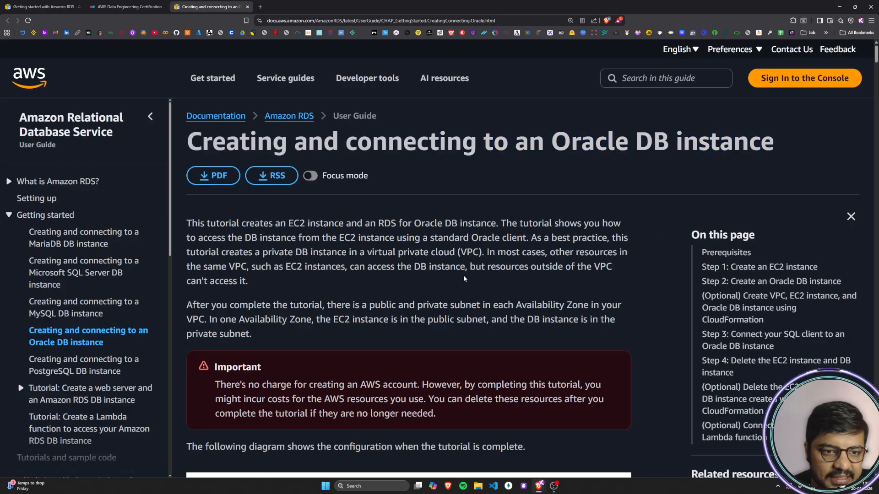
scroll(256, 198, "down", 1)
left_click_drag(192, 189, 439, 194)
left_click_drag(377, 189, 614, 189)
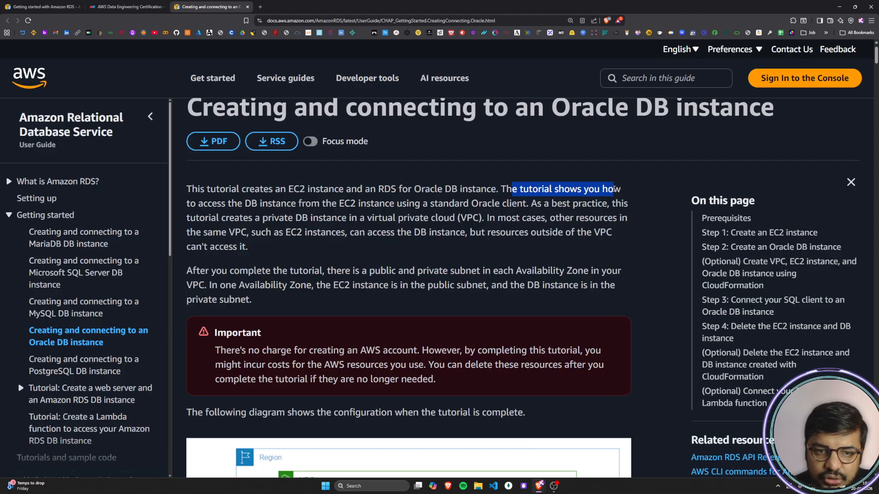
left_click_drag(189, 204, 623, 204)
left_click_drag(189, 218, 626, 219)
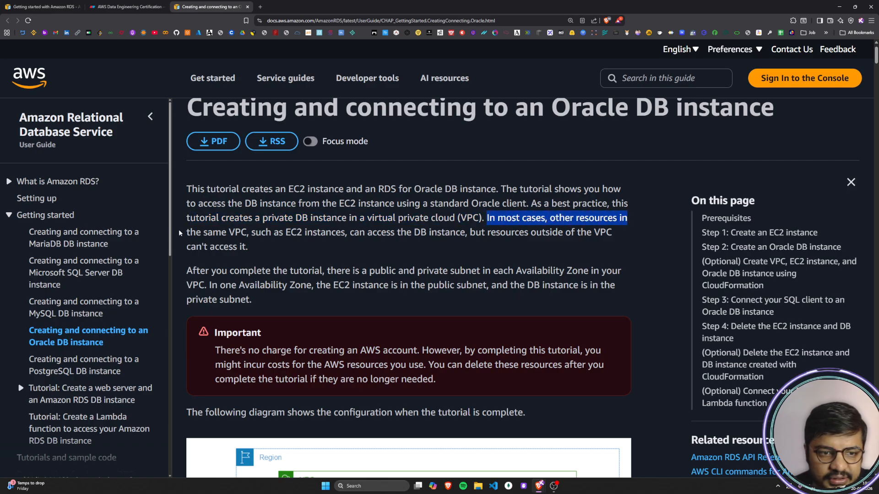
left_click_drag(192, 233, 255, 234)
left_click_drag(267, 233, 612, 233)
left_click(412, 250)
left_click(502, 247)
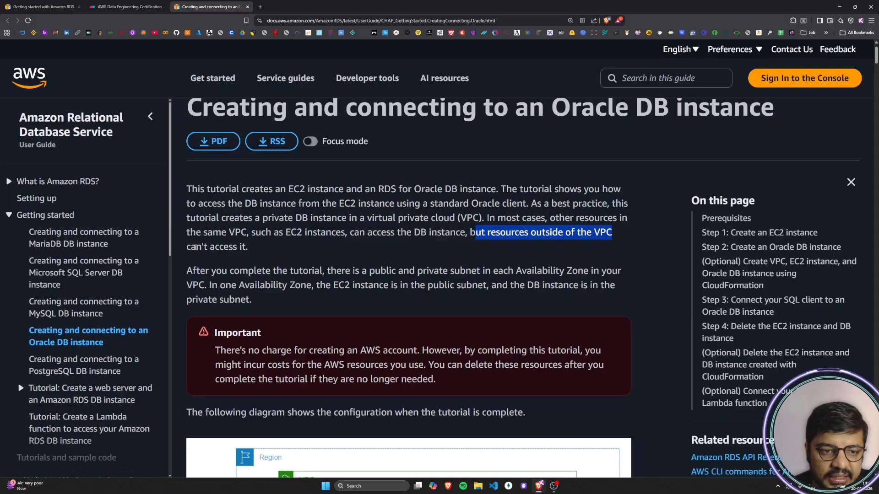
left_click_drag(195, 247, 244, 247)
left_click(243, 250)
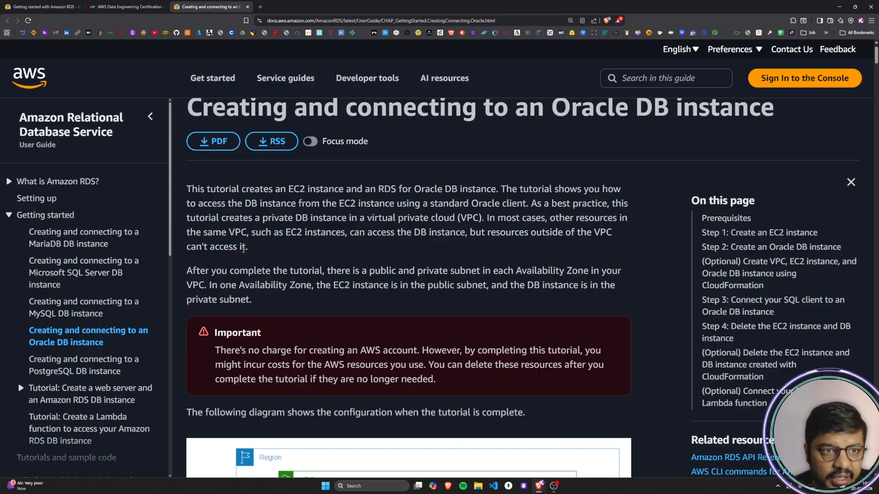
Step: Read the paragraph on the public and private subnets in each Availability Zone
left_click_drag(201, 272, 605, 277)
left_click(364, 271)
left_click(201, 287)
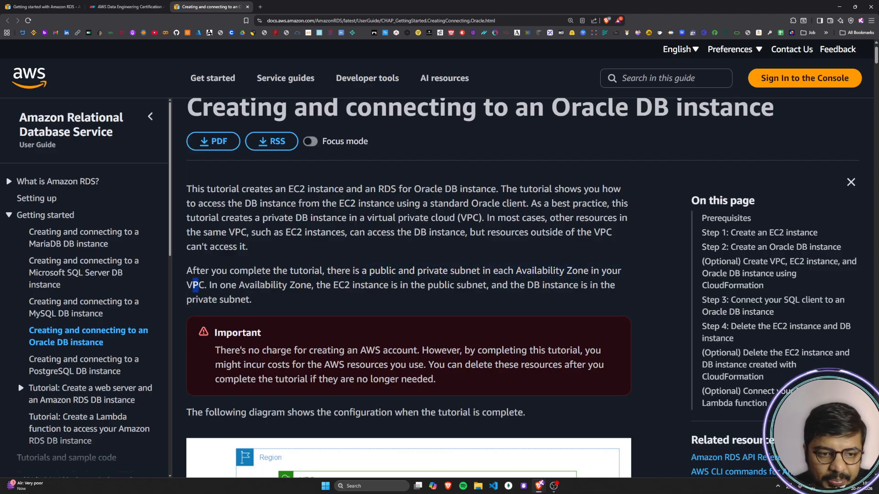
left_click_drag(211, 284, 618, 287)
left_click(505, 286)
left_click_drag(195, 300, 266, 300)
left_click(267, 300)
Step: Switch to the Eraser canvas and add the Large heading "Oracle DB Instance Launch" near the upper middle of the canvas
key("ctrl+shift+Tab")
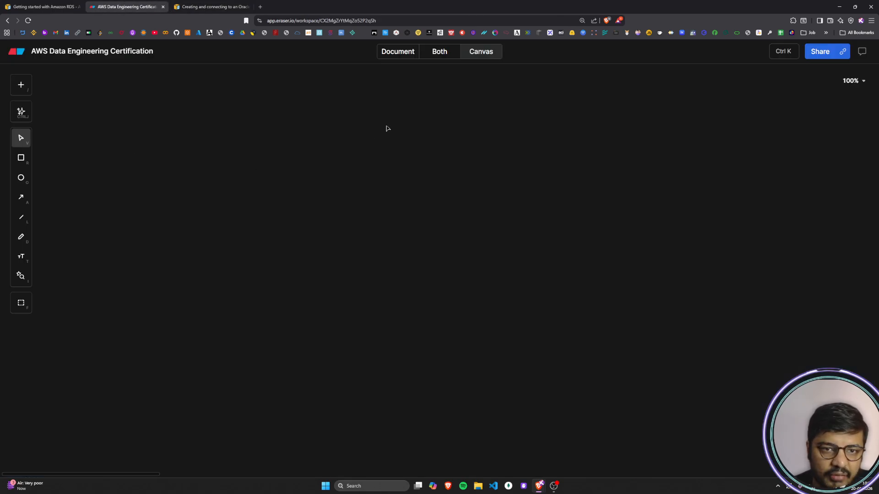
double_click(364, 93)
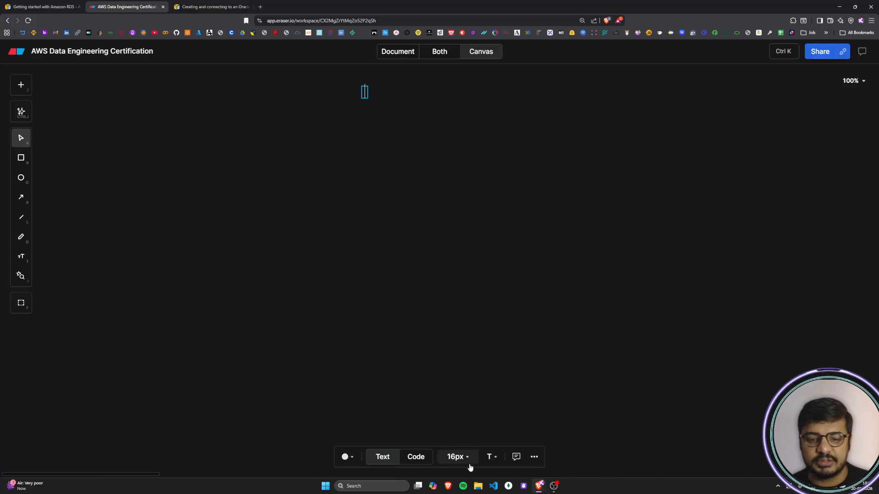
left_click(457, 457)
left_click(468, 421)
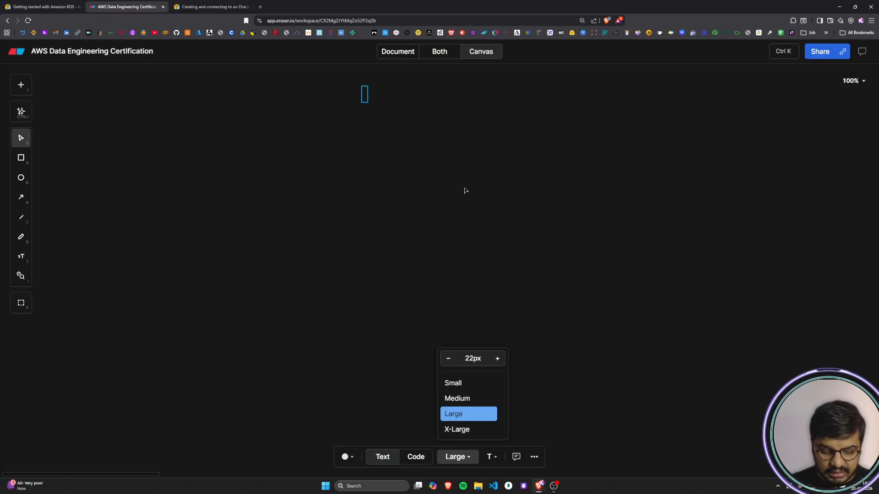
type("Orcale")
key("BackSpace")
key("BackSpace")
key("BackSpace")
key("BackSpace")
key("BackSpace")
type("acle DB Instance Launch")
key("Escape")
key("Escape")
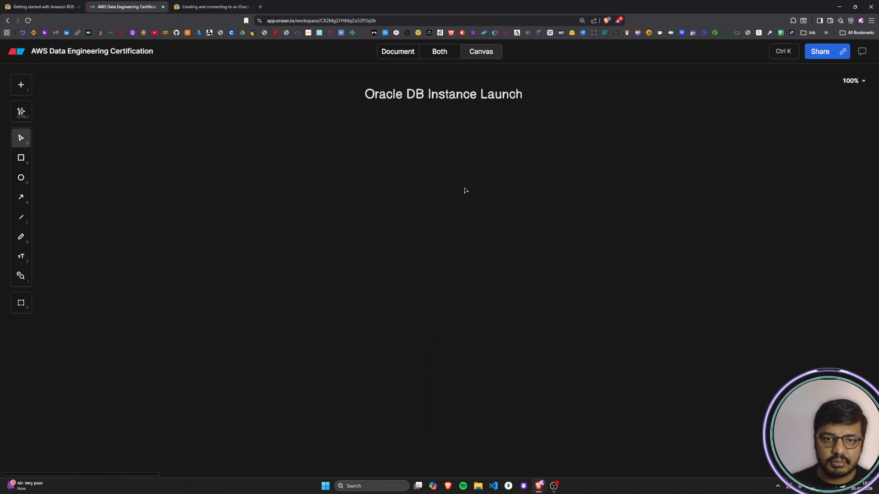
Step: Delete the empty second line in the "Oracle DB Instance Launch" heading
left_click(401, 108)
double_click(400, 103)
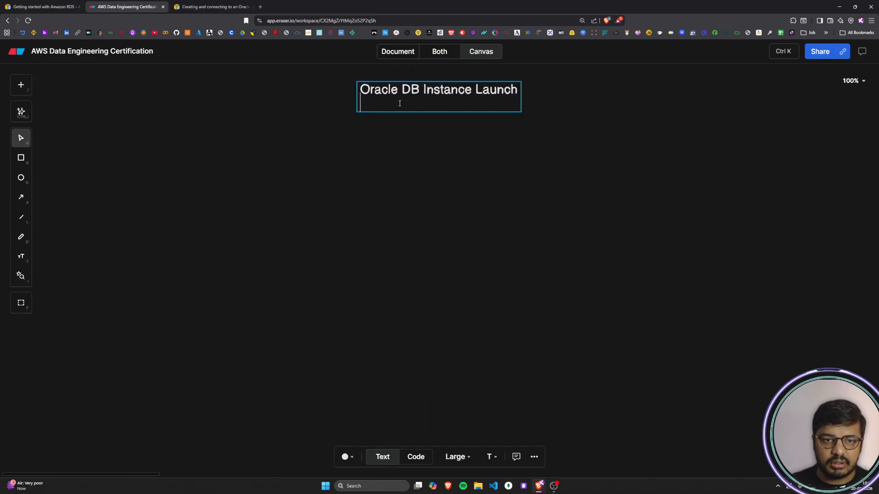
key("BackSpace")
key("Escape")
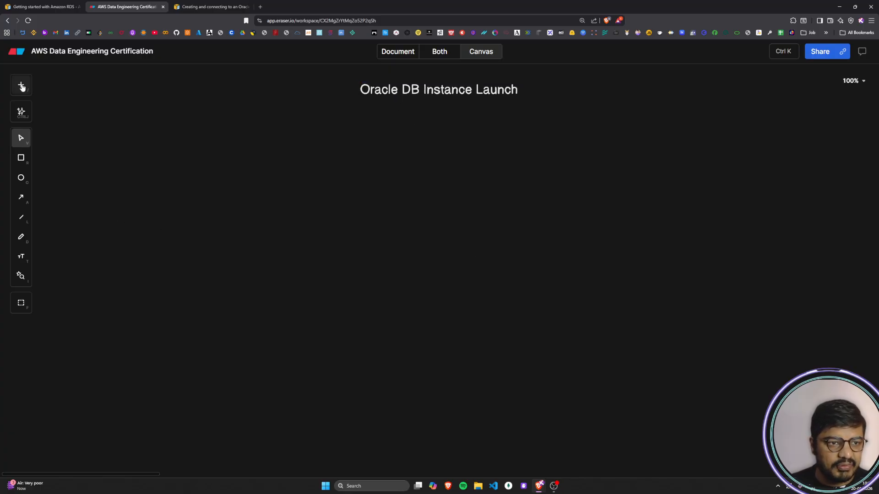
Step: Draw a large rectangle below and to the right of the heading as the outermost container
left_click(21, 157)
left_click(529, 160)
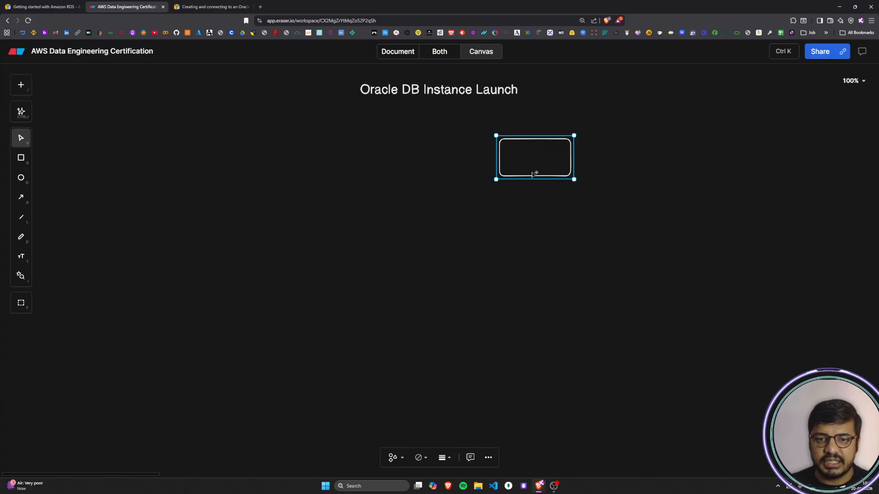
left_click_drag(574, 179, 828, 375)
left_click(660, 345)
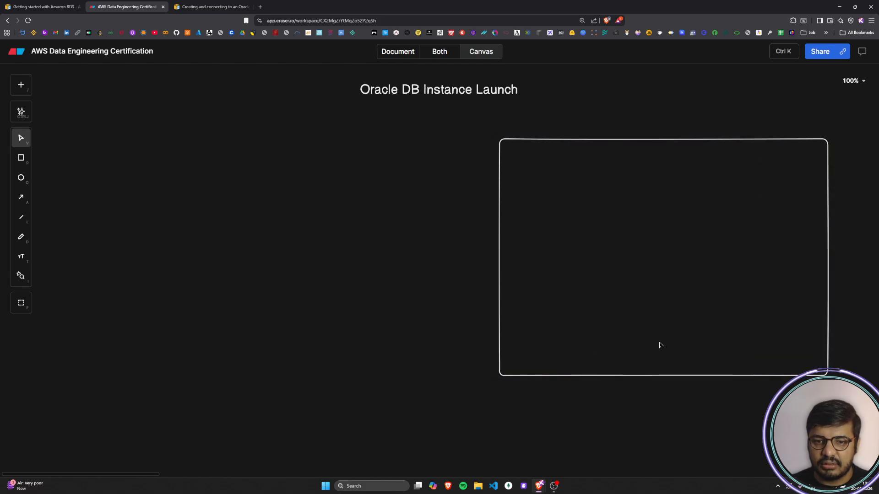
Step: Label the large rectangle "Region" just above its upper-left corner
double_click(529, 127)
type("Re")
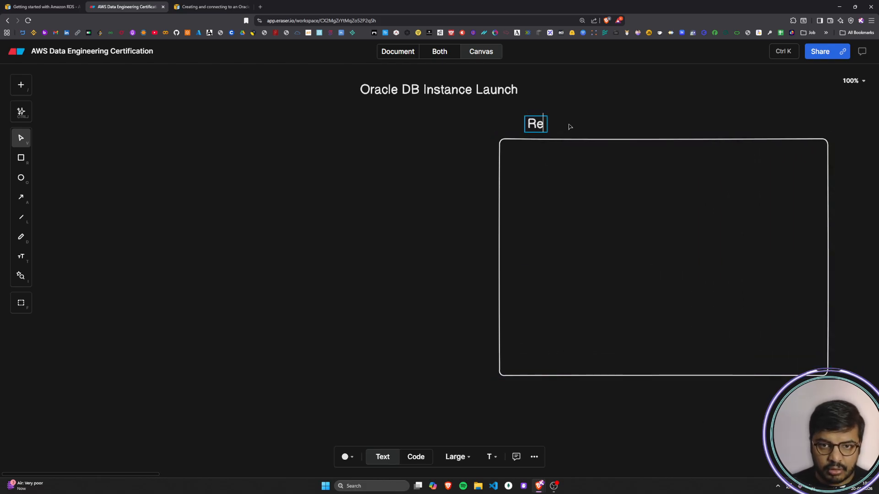
type("gio")
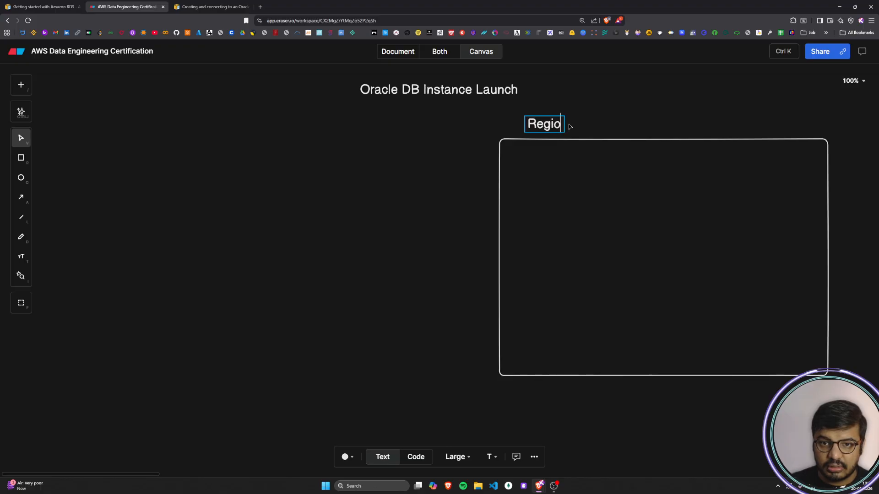
type("n")
left_click(582, 124)
mouse_move(542, 130)
left_mouse_down()
mouse_move(519, 137)
mouse_move(546, 138)
mouse_move(527, 132)
left_mouse_up()
left_click(655, 93)
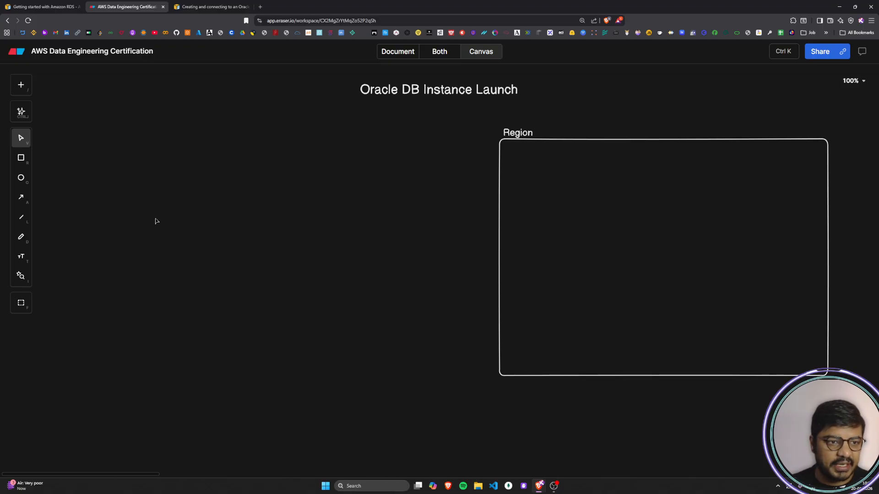
Step: Draw a second rectangle inside the Region box, filling most of it
left_click(24, 160)
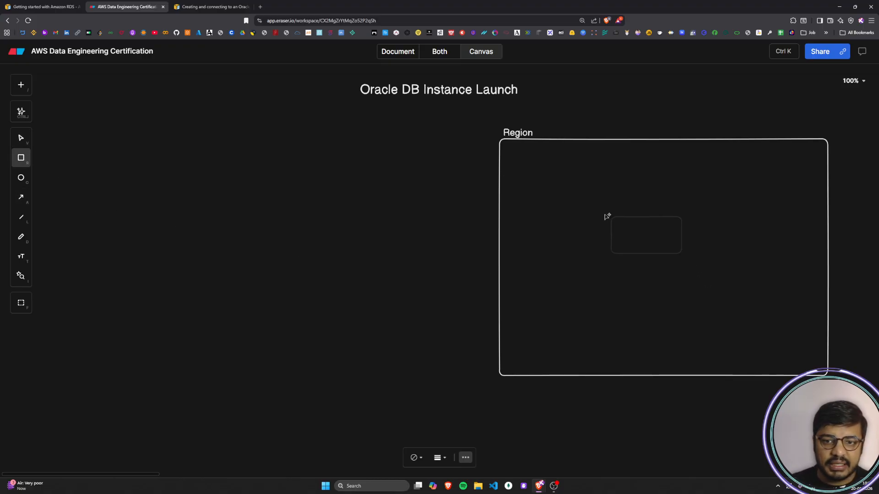
left_click(518, 166)
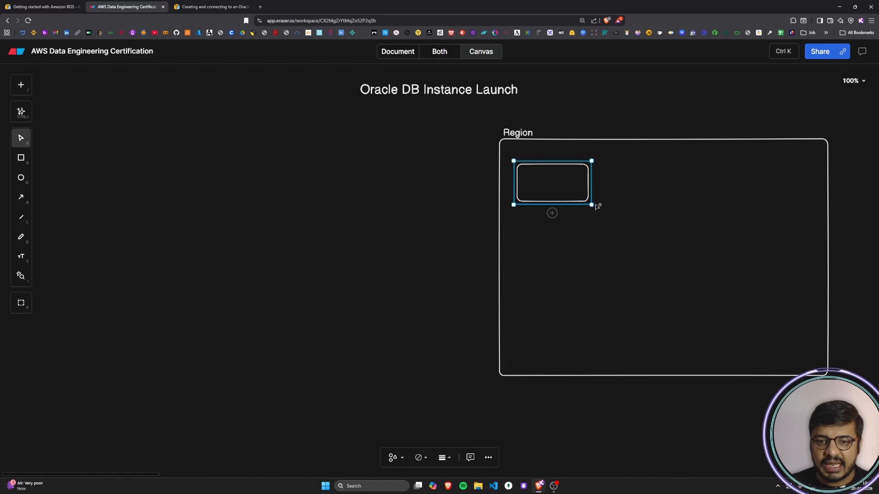
left_click_drag(595, 204, 597, 239)
left_click_drag(688, 356, 784, 374)
left_click(808, 266)
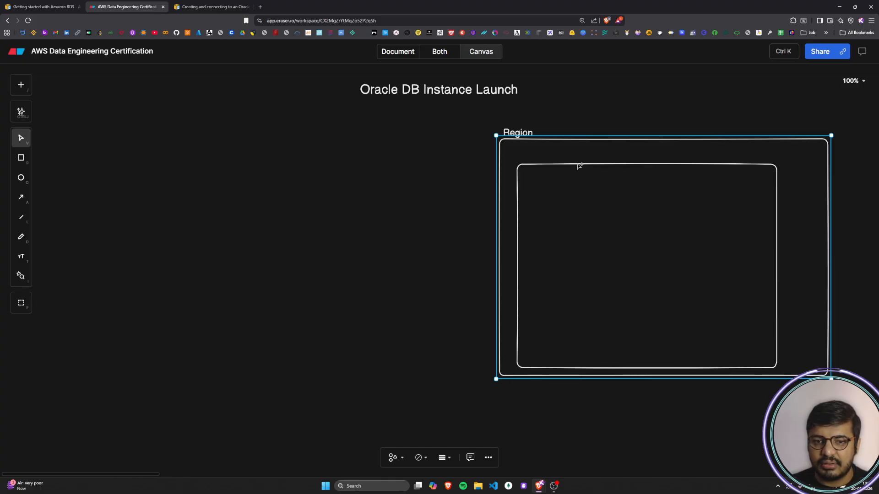
Step: Label the rectangle inside the Region box "Availability Zone" above its upper-left corner
double_click(529, 159)
double_click(323, 250)
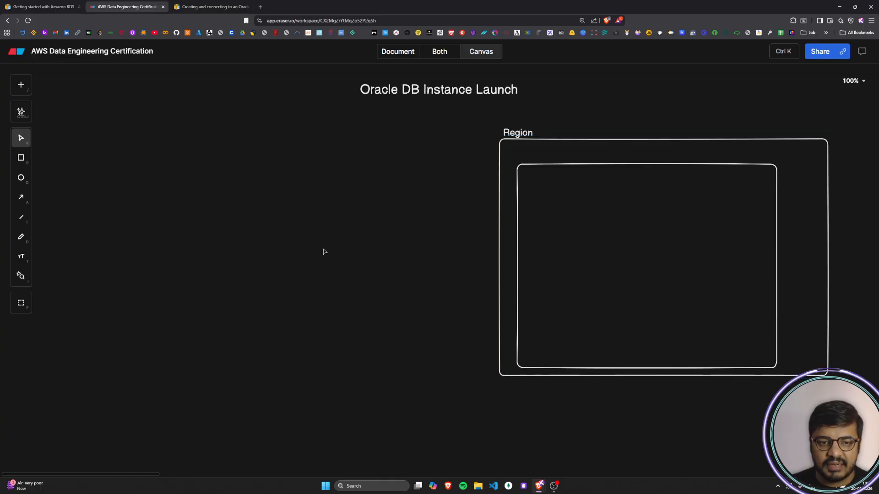
type("Av")
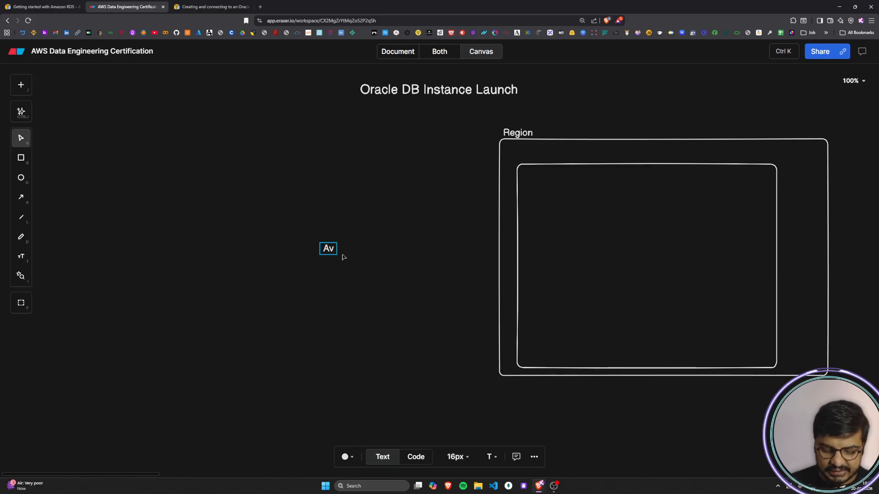
type("ail")
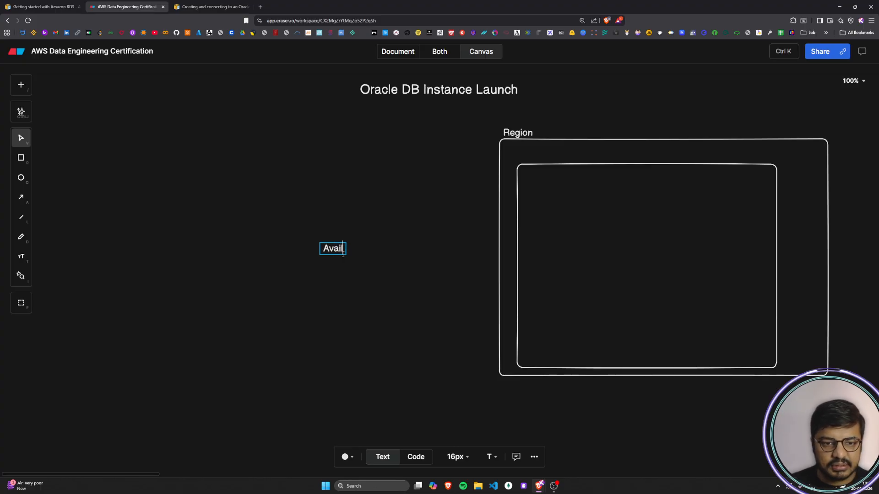
type("abiliy")
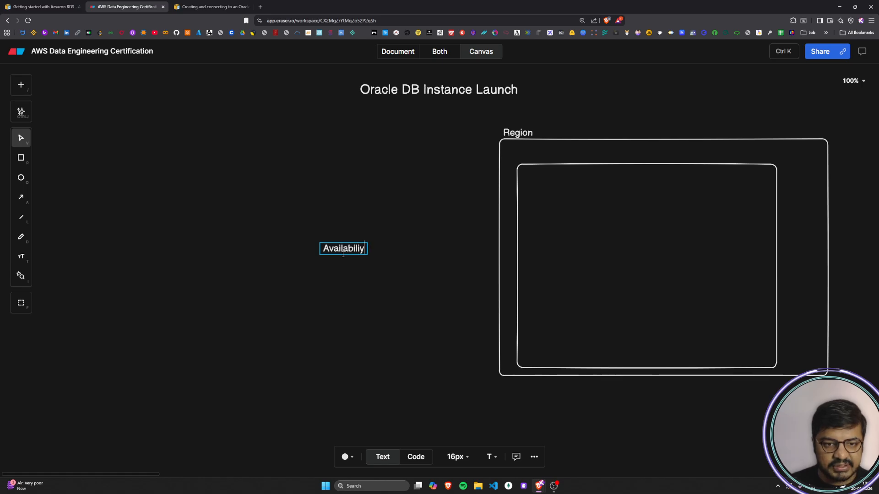
key("BackSpace")
key("BackSpace")
key("BackSpace")
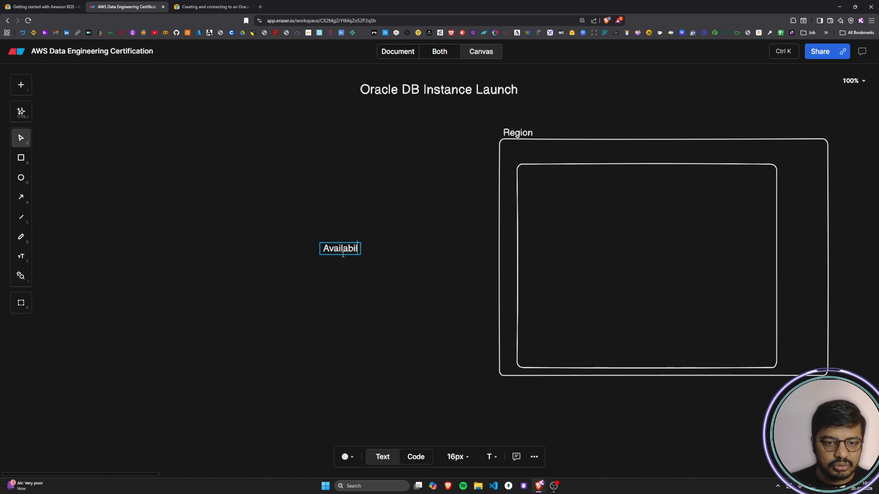
type("ity")
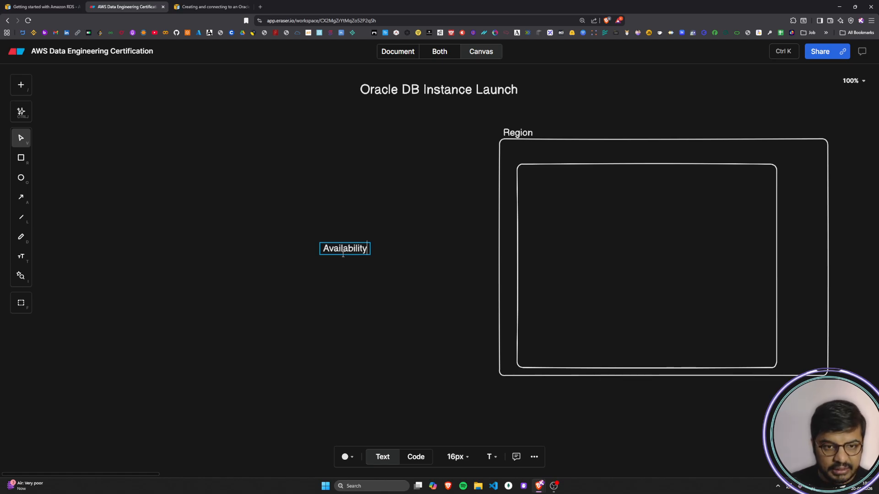
type(" Zone")
left_click(341, 296)
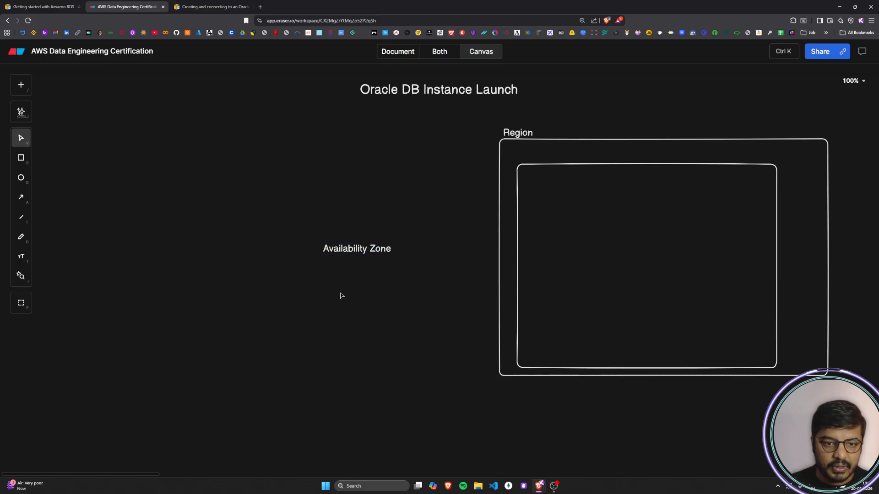
left_click_drag(341, 249, 539, 156)
left_click(415, 286)
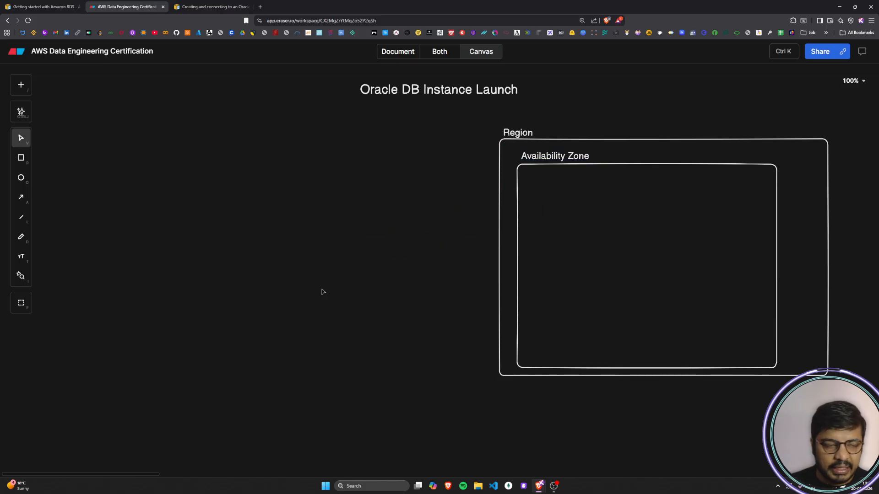
Step: Draw a third rectangle inside the Availability Zone box, nearly filling it
left_click(19, 161)
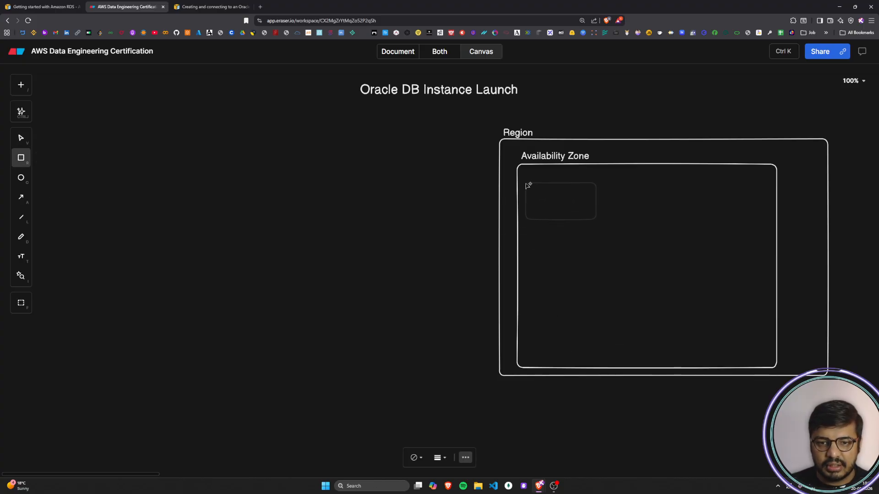
left_click(527, 184)
left_click_drag(600, 224, 774, 368)
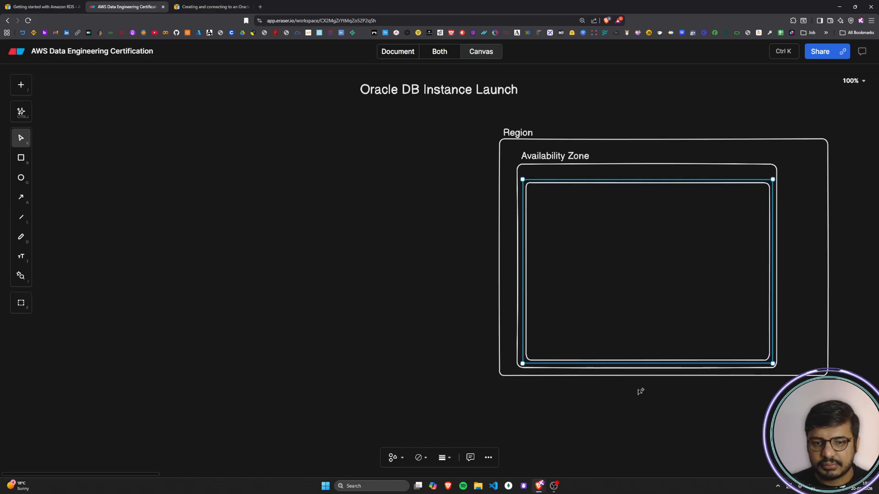
left_click(348, 357)
Step: Label the innermost rectangle "VPC" above its upper-left corner
double_click(338, 320)
type("VPC")
left_click(353, 341)
left_click(348, 321)
left_click_drag(348, 323, 541, 180)
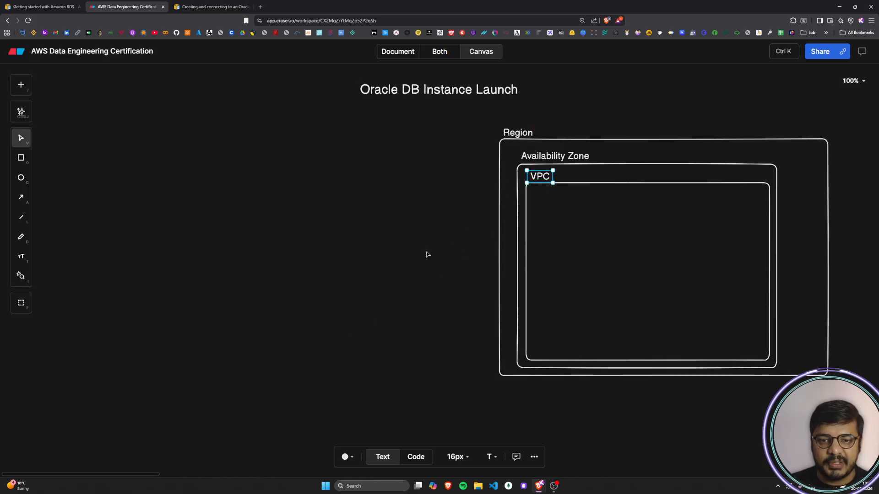
left_click(392, 266)
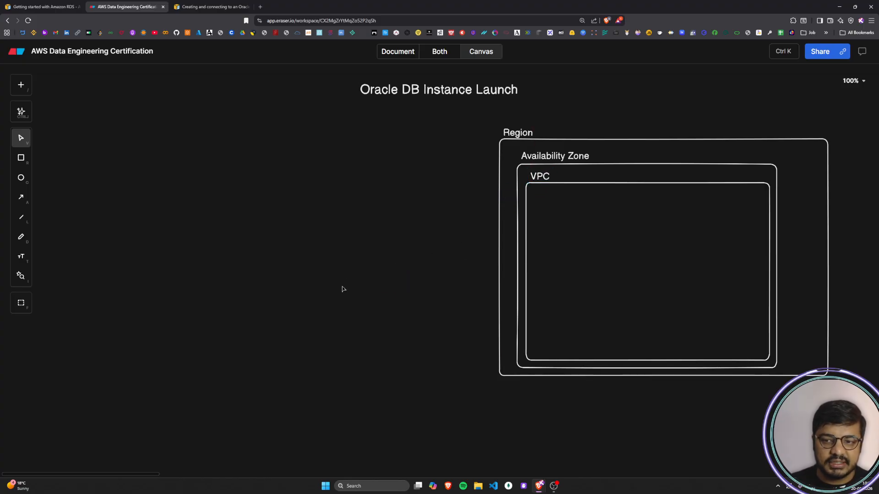
Step: Search the insert library for "ec" and place the AWS ec2 icon in the left part of the VPC box
left_click(23, 89)
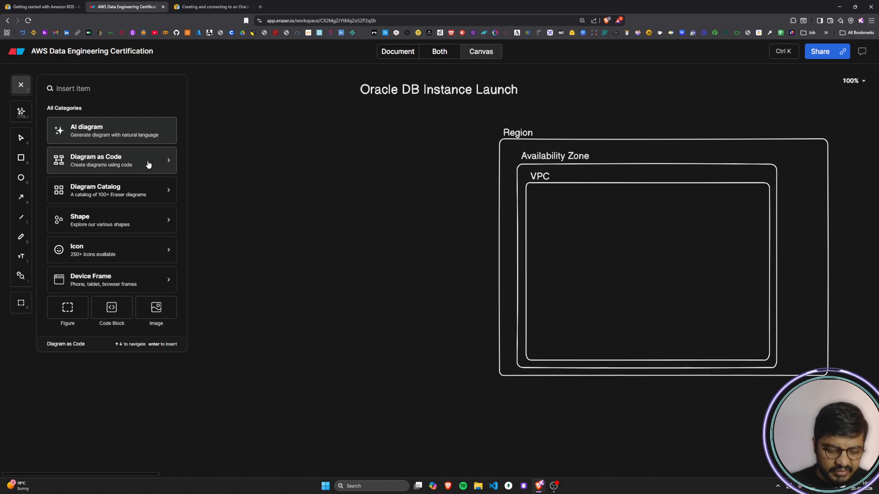
type("ec")
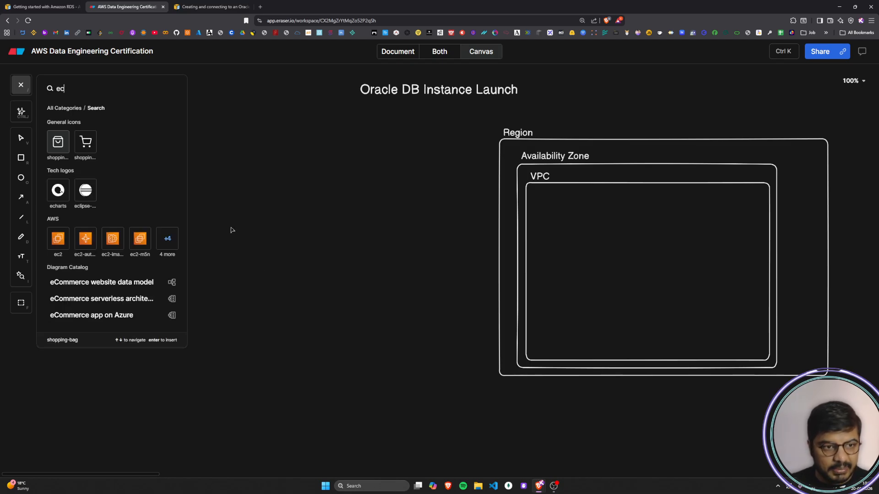
left_click_drag(58, 243, 557, 257)
mouse_move(589, 294)
left_mouse_down()
mouse_move(539, 239)
mouse_move(559, 242)
left_mouse_up()
left_click(584, 324)
Step: Draw a roughly square rectangle around the EC2 icon inside the VPC box
key("r")
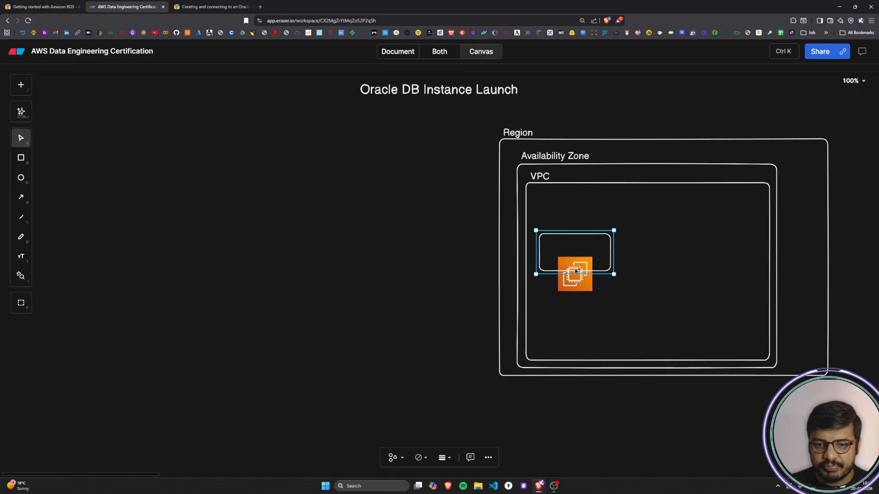
left_click_drag(575, 274, 579, 299)
left_click(404, 334)
Step: Label the EC2 icon's rectangle "EC2 Instance" directly beneath it
double_click(379, 315)
type("EC2 Instance")
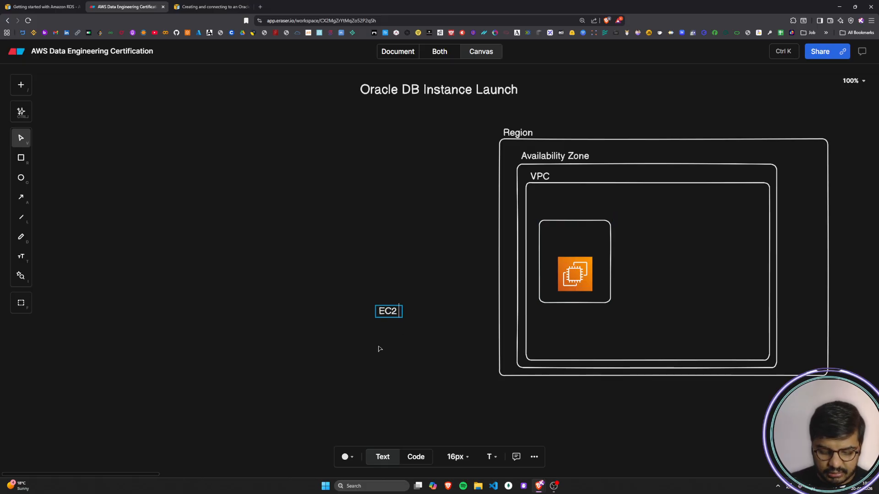
left_click(379, 347)
left_click_drag(397, 315, 567, 315)
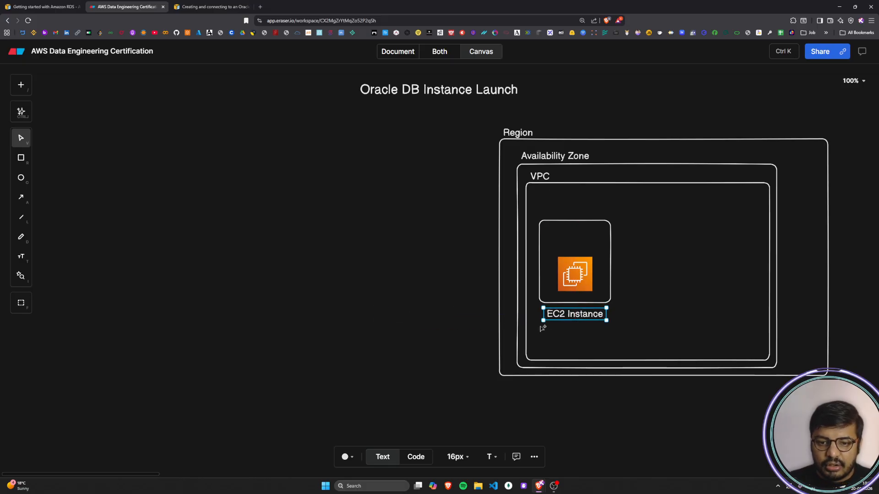
left_click(417, 342)
Step: Draw a taller rectangle enclosing both the EC2 icon's box and its "EC2 Instance" label
double_click(329, 305)
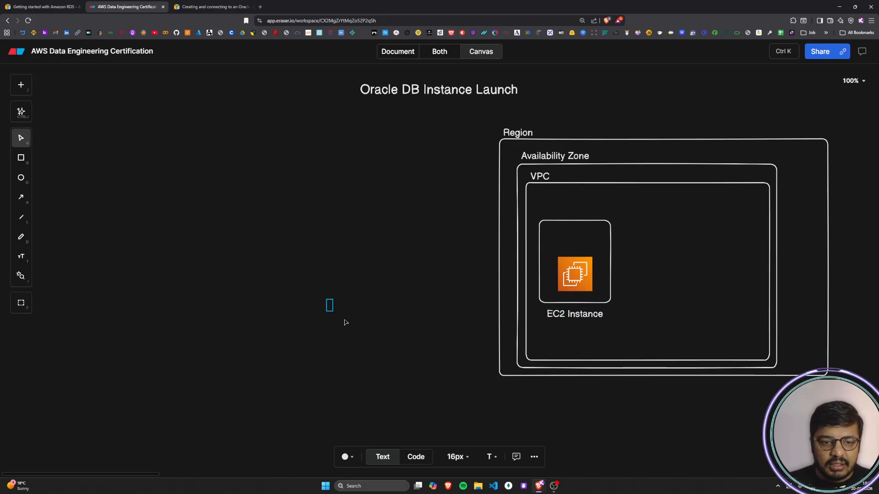
left_click(344, 319)
key("r")
mouse_move(533, 197)
left_mouse_down()
mouse_move(605, 236)
mouse_move(574, 235)
mouse_move(584, 326)
left_mouse_up()
left_click(449, 336)
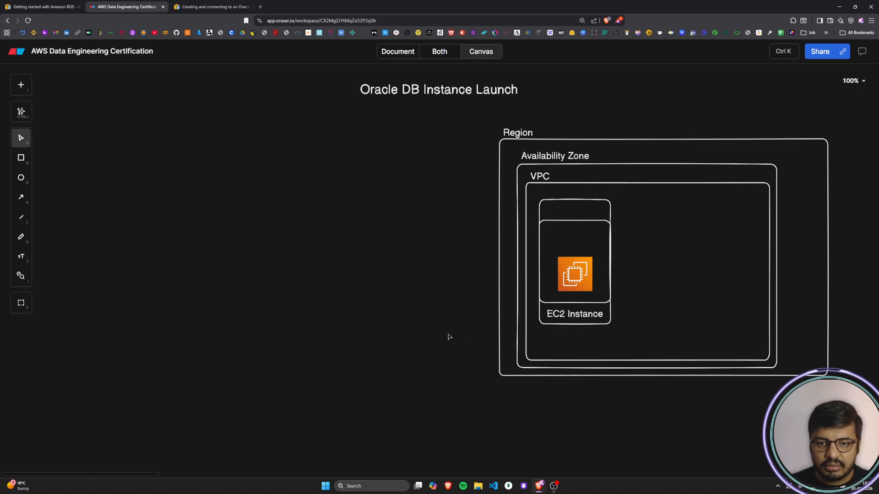
Step: Label the taller rectangle around the EC2 instance "Public Subnet" directly below it
double_click(383, 305)
type("Publ")
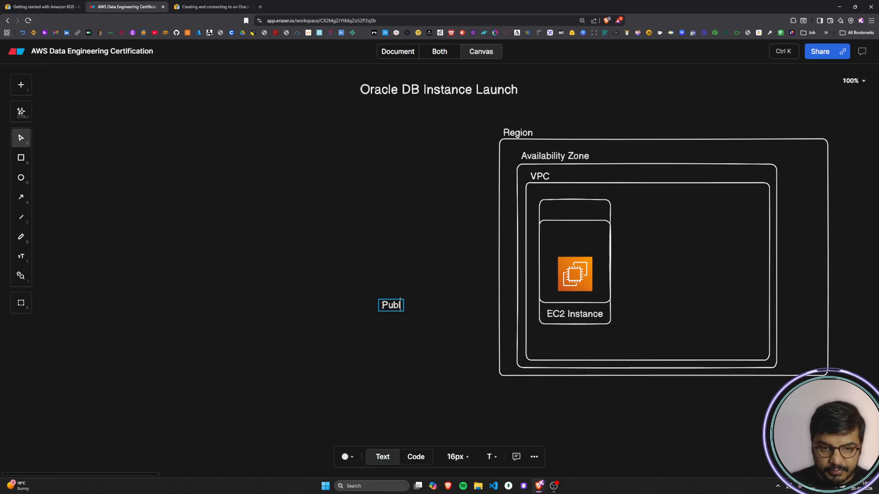
type("ic Submet")
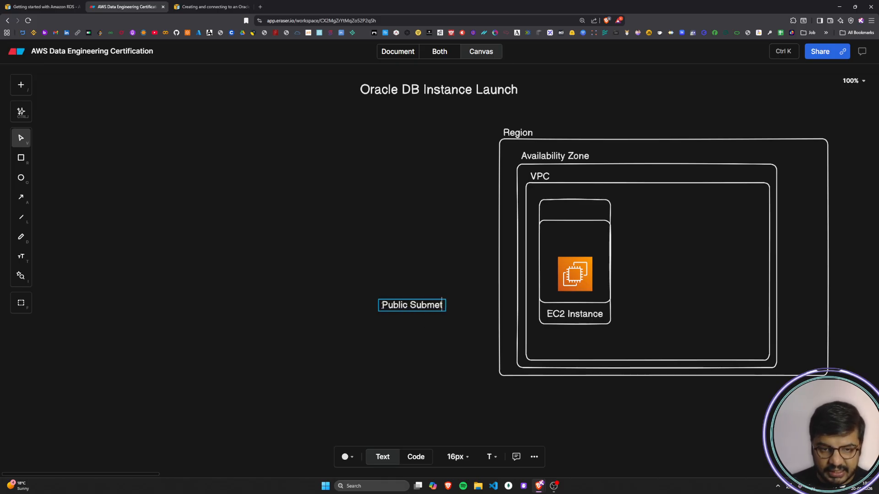
key("BackSpace")
key("BackSpace")
key("BackSpace")
type("net")
left_click(382, 334)
left_click_drag(397, 307, 567, 337)
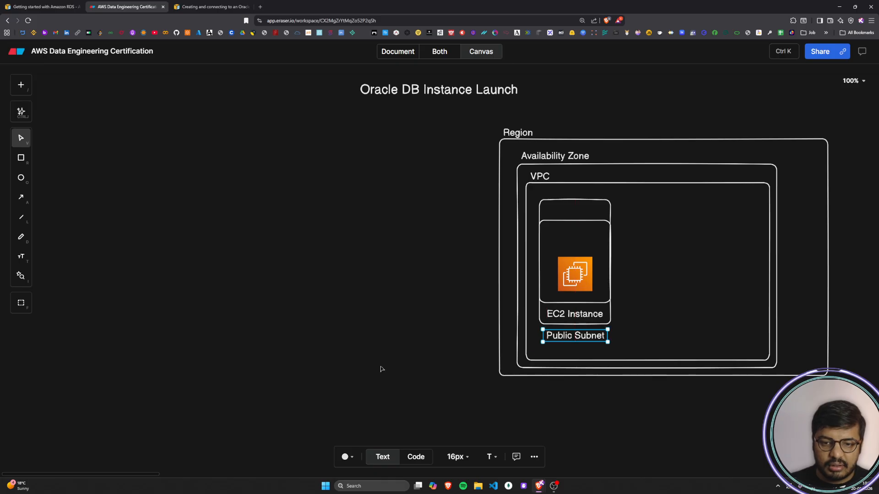
left_click(322, 339)
Step: Search the insert library for "data", place the general database icon in the right part of the VPC box and enlarge it
left_click(20, 84)
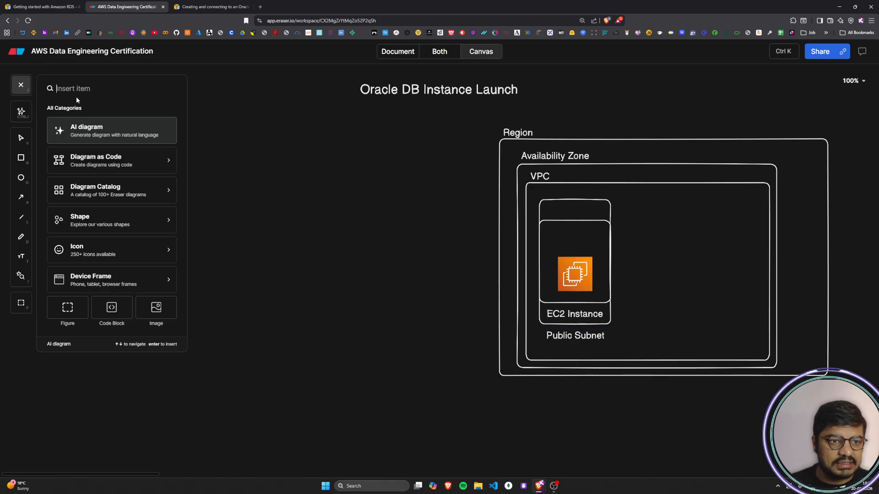
type("data")
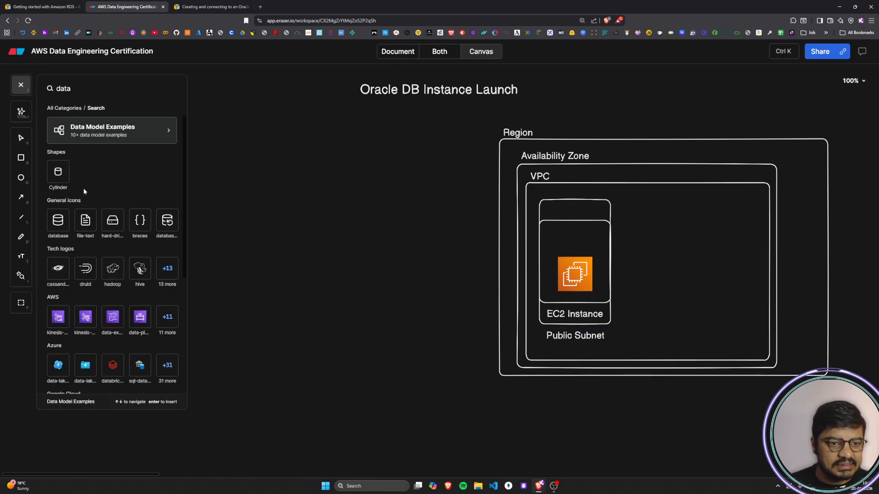
left_click(58, 230)
left_click(726, 255)
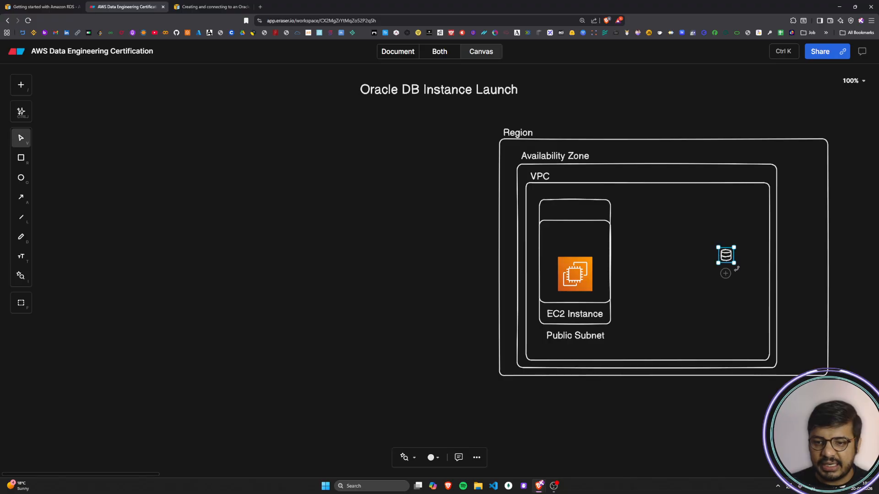
left_click_drag(734, 263, 741, 281)
left_click(367, 304)
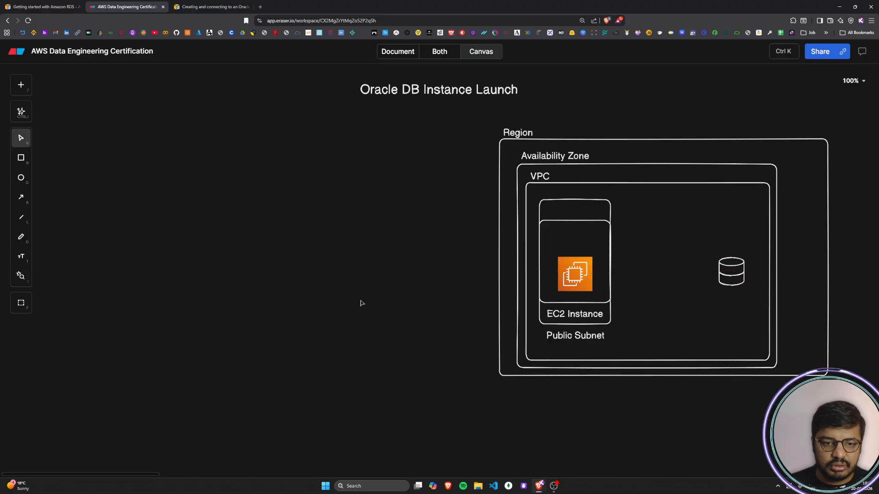
Step: Draw a rectangle around the database icon, similar in size to the EC2 icon's inner box
key("r")
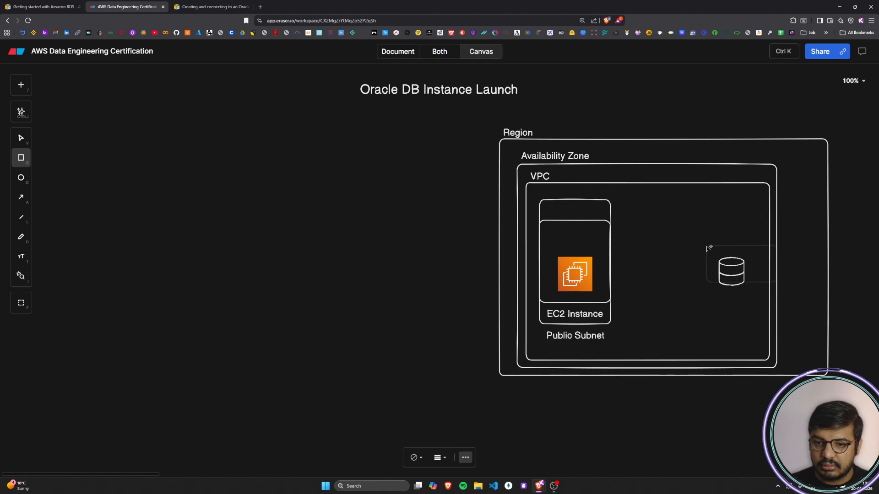
left_click(695, 246)
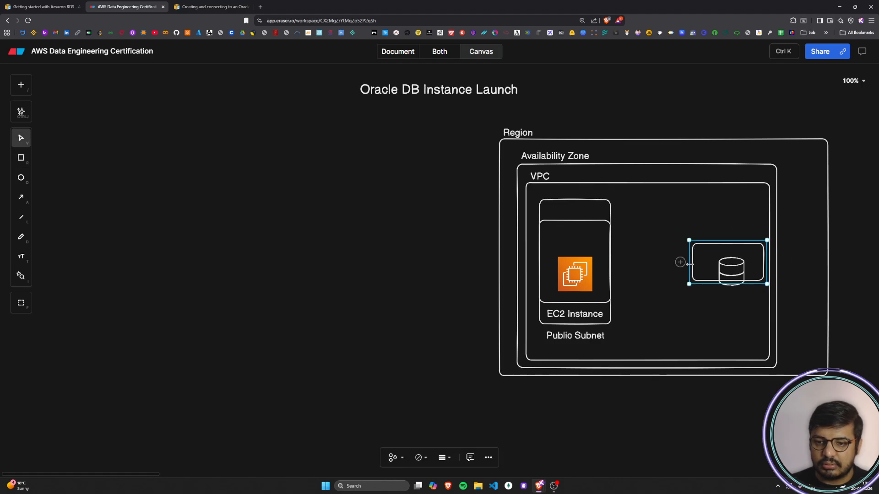
left_click_drag(695, 268, 734, 290)
left_click(298, 311)
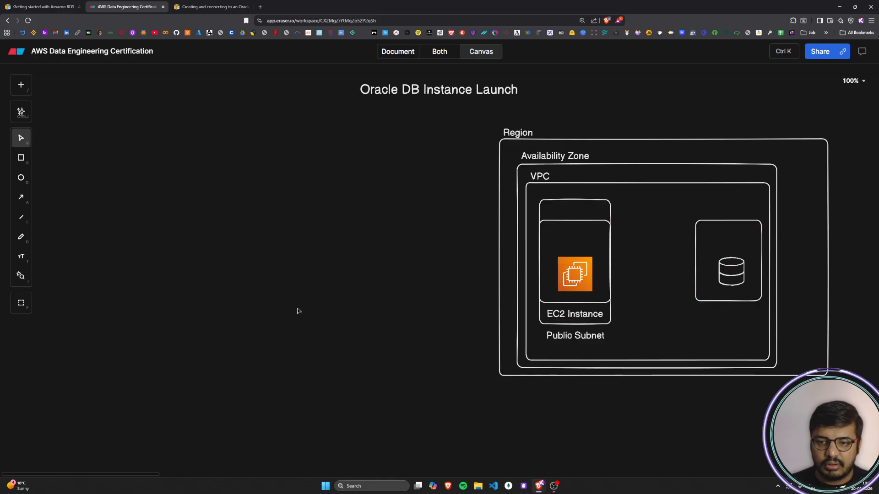
Step: Add a two-line label "Orcale DB" and "RDS Instance" directly below the database icon's rectangle
double_click(327, 302)
type("RDS")
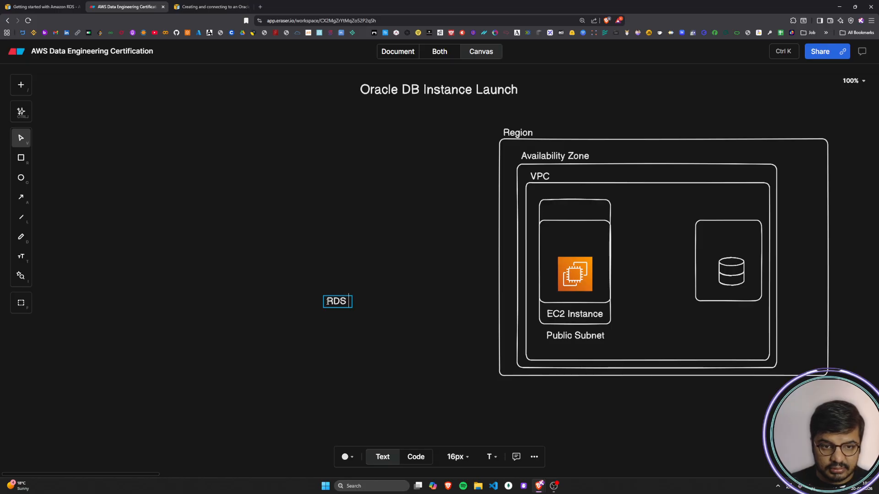
type(" Instance")
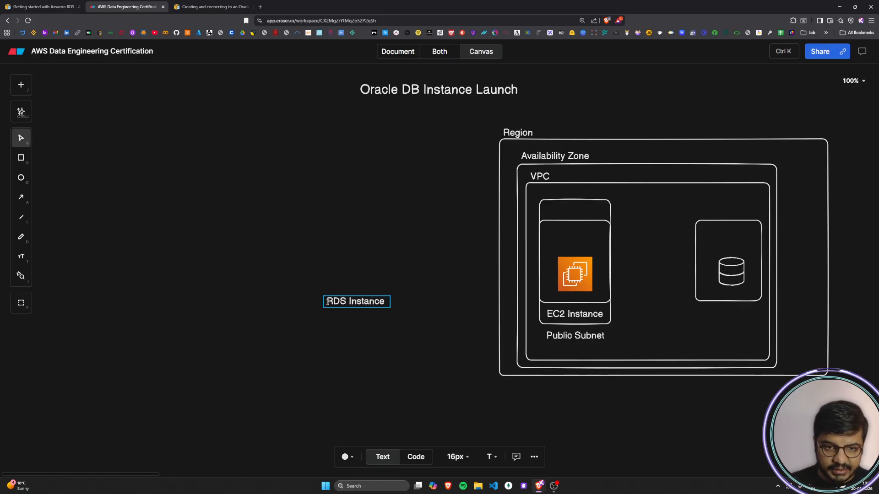
key("Left")
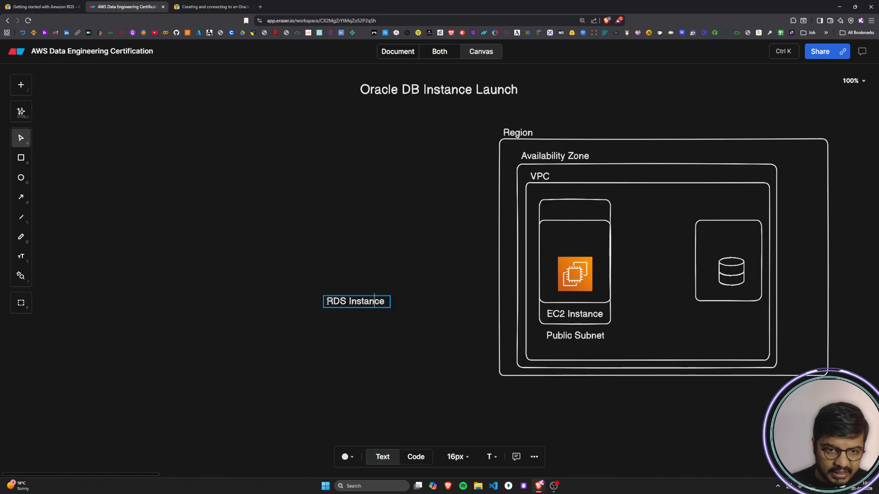
type("Orcale DB")
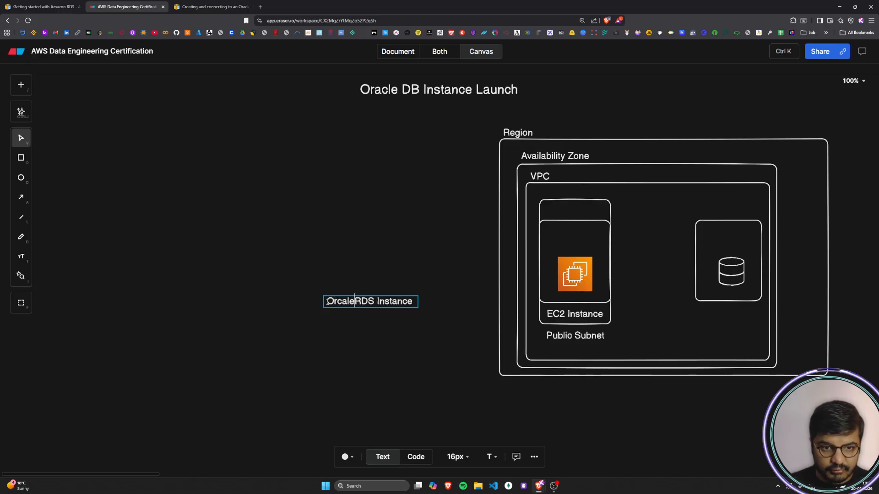
key("Return")
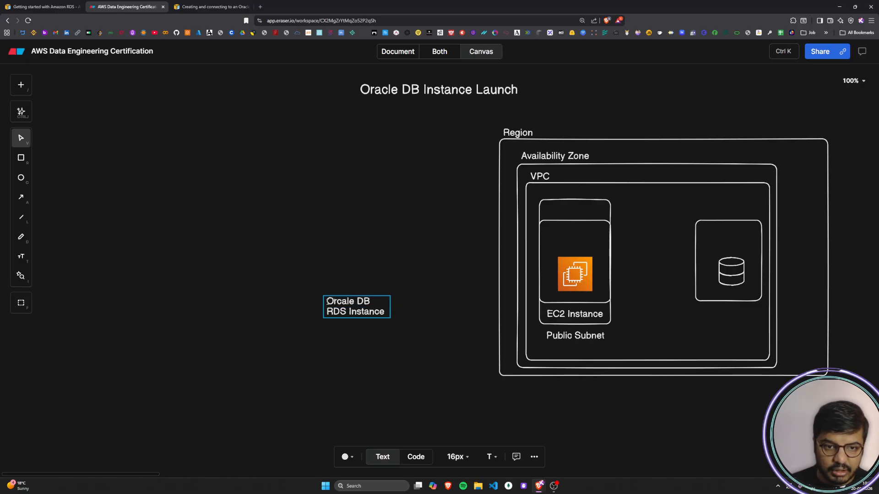
left_click(348, 340)
left_click_drag(344, 315, 719, 327)
left_click(311, 314)
Step: Add a "Private Subnet" text in the empty canvas area beside the diagram
double_click(310, 314)
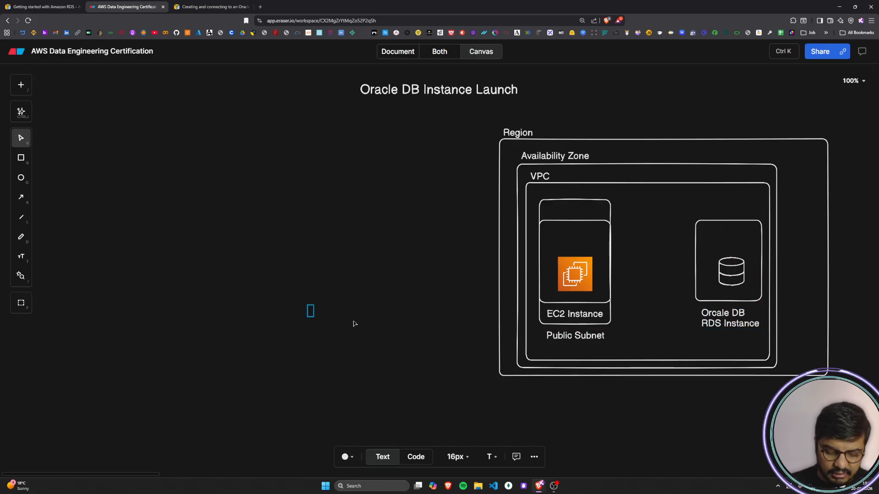
type("Private Sub")
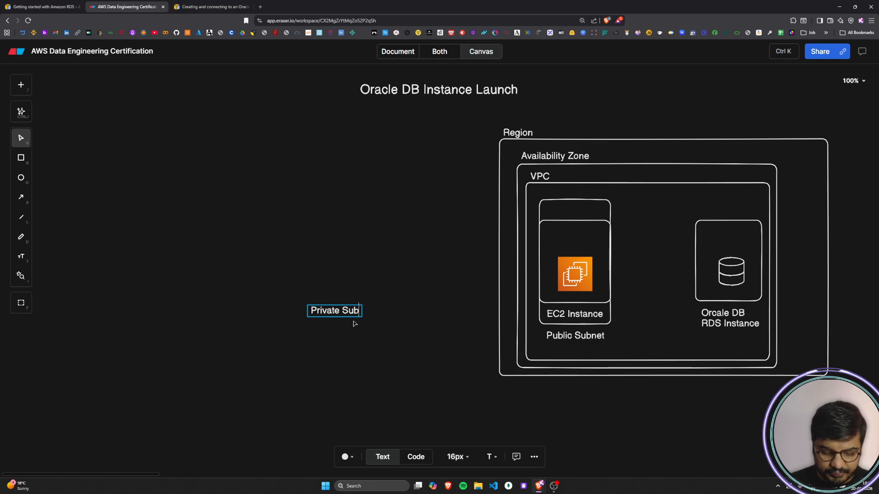
type("net")
left_click(351, 360)
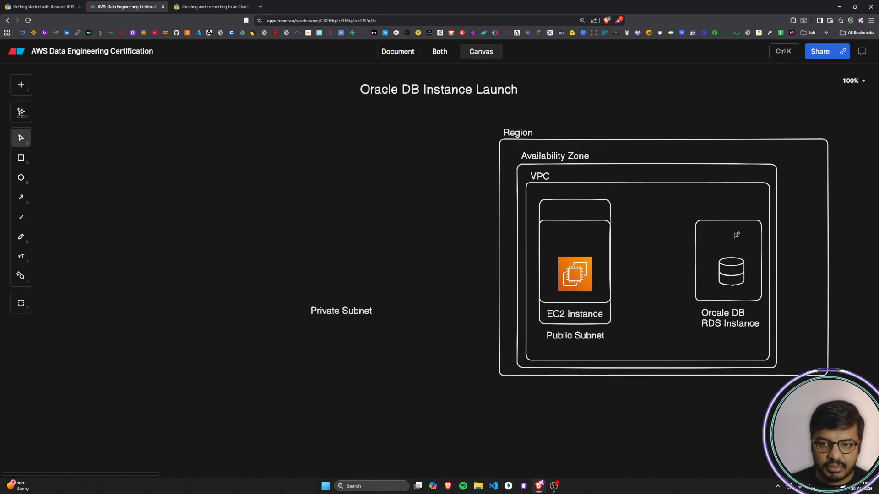
Step: Draw a taller rectangle enclosing the database box and its two-line RDS label
key("r")
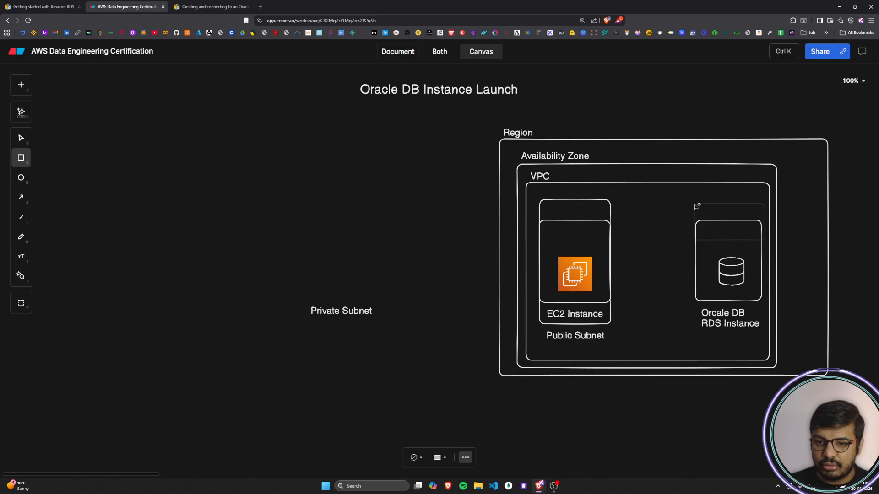
left_click(695, 205)
left_click_drag(727, 244, 721, 338)
left_click_drag(732, 216, 731, 219)
Step: Move the "Private Subnet" text below the outer RDS rectangle and centre the database icon horizontally in its box
left_click_drag(355, 311, 743, 346)
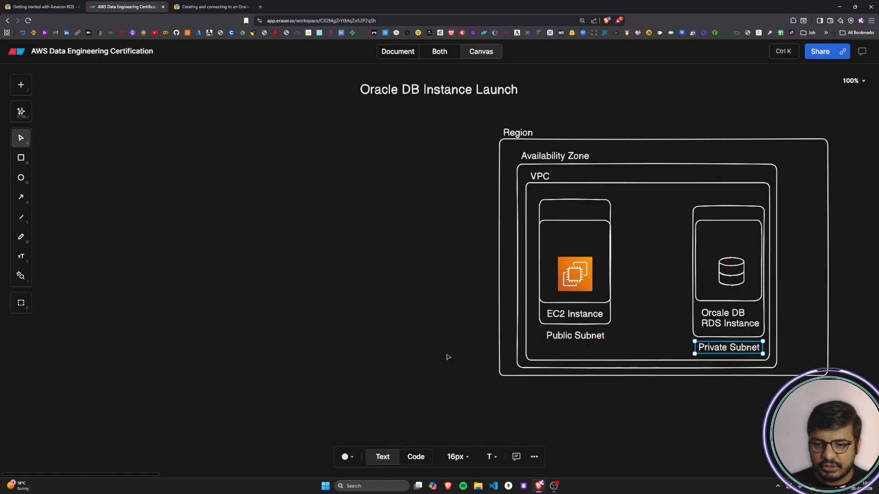
left_click(384, 340)
left_click_drag(740, 279, 737, 278)
left_click(340, 362)
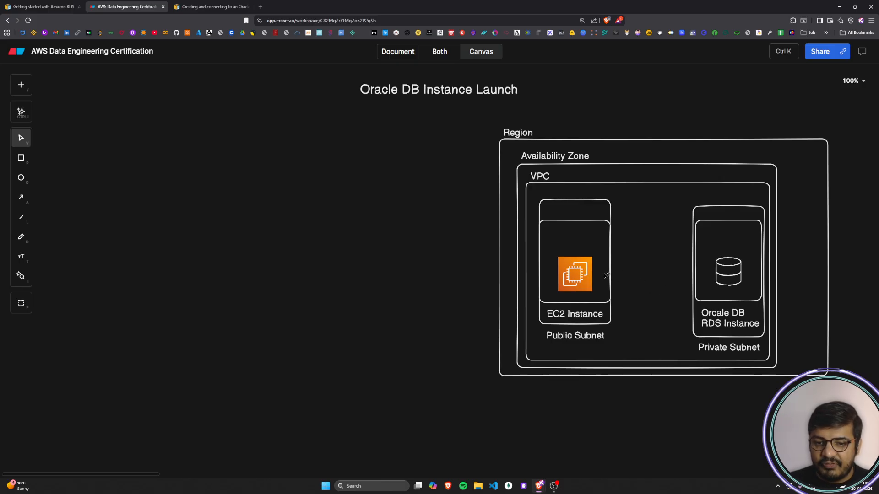
Step: Draw two parallel horizontal arrows between the EC2 and RDS boxes, the upper pointing to RDS and the lower back to EC2
key("a")
mouse_move(612, 265)
left_mouse_down()
mouse_move(692, 269)
mouse_move(692, 278)
mouse_move(614, 284)
left_mouse_up()
left_click(466, 324)
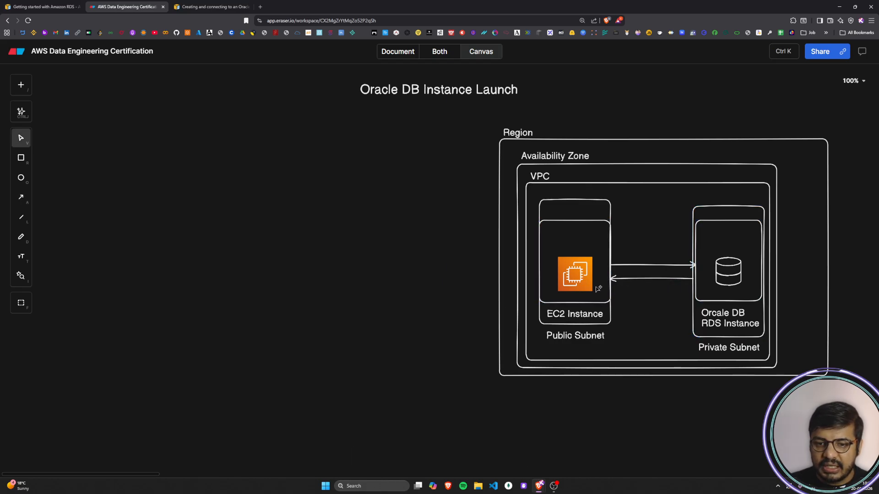
Step: Make the lower arrow, from RDS to EC2, a straight line and colour it green
left_click(634, 278)
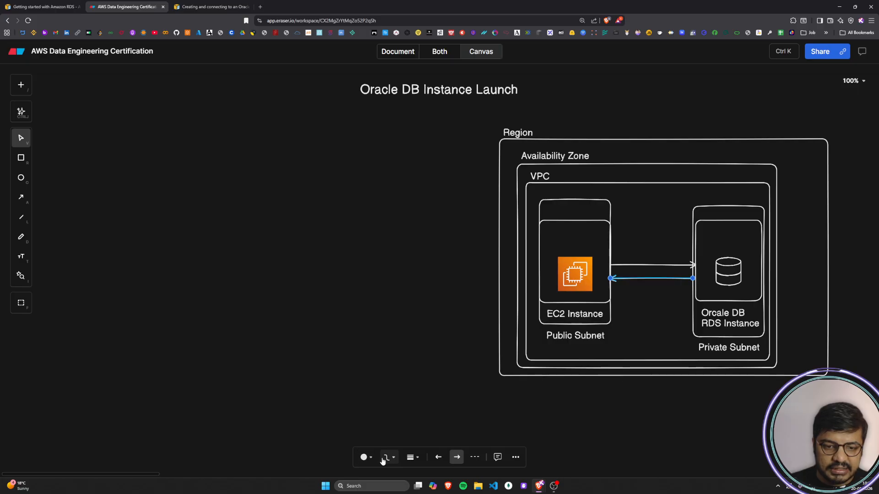
left_click(389, 457)
left_click(403, 430)
left_click(367, 458)
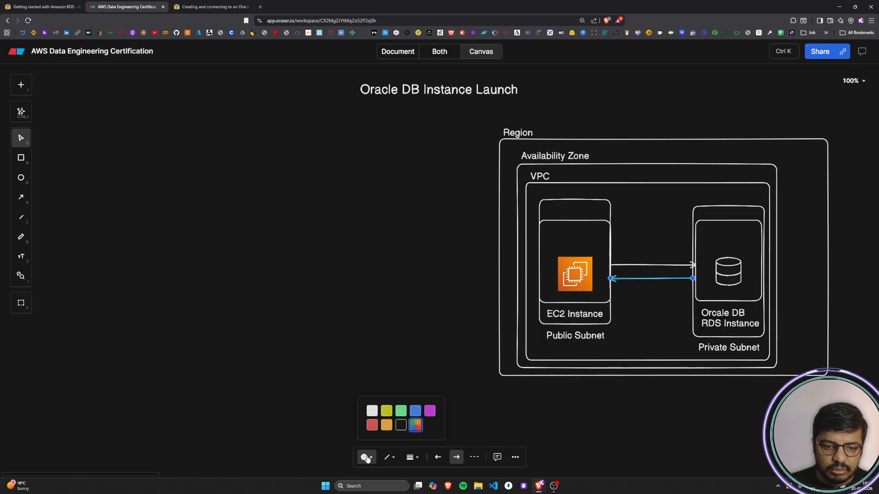
left_click(401, 411)
Step: Colour the upper arrow, from EC2 to RDS, green
left_click(626, 265)
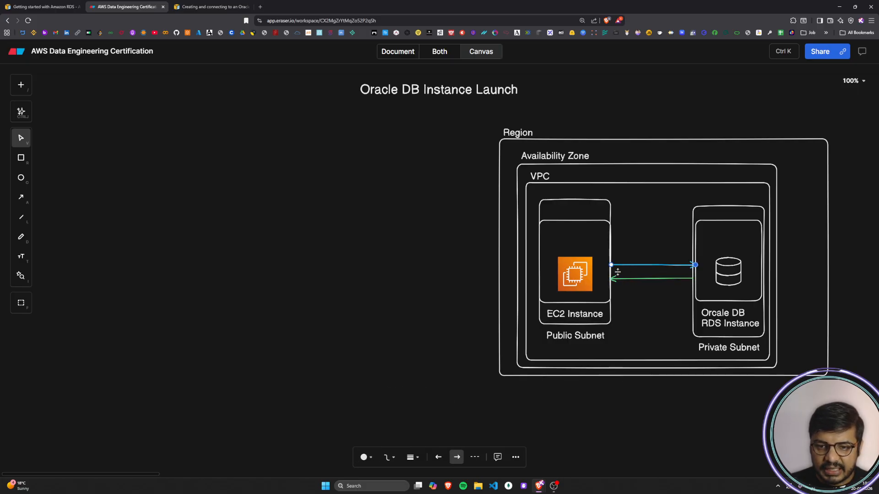
left_click(364, 457)
left_click(401, 411)
left_click(432, 349)
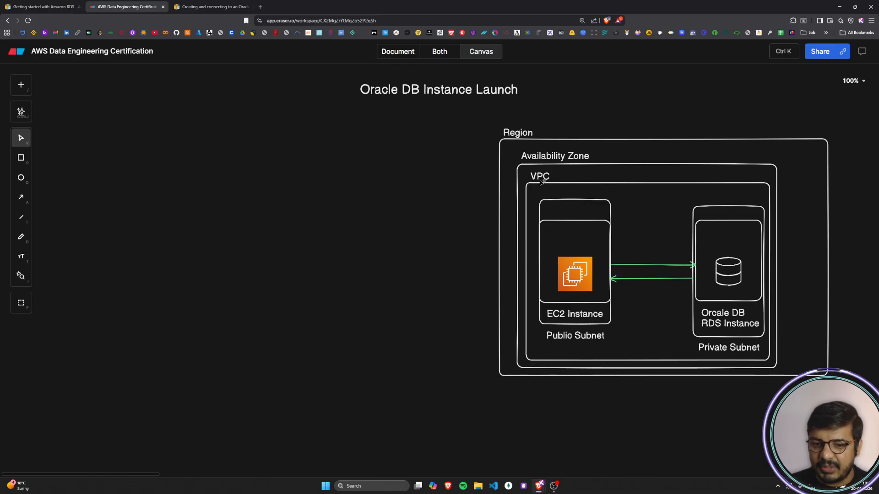
Step: Add the label "ec2-rds-x" above the EC2 icon inside its inner box
double_click(285, 240)
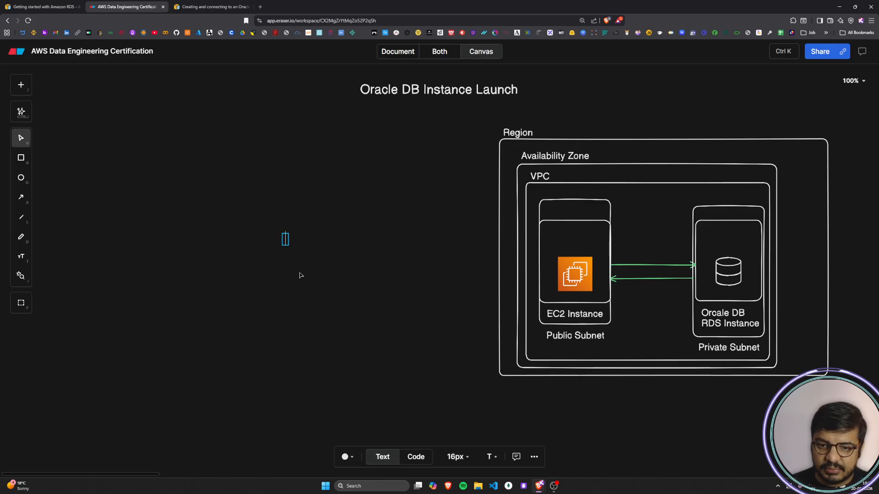
type("ec2-rds")
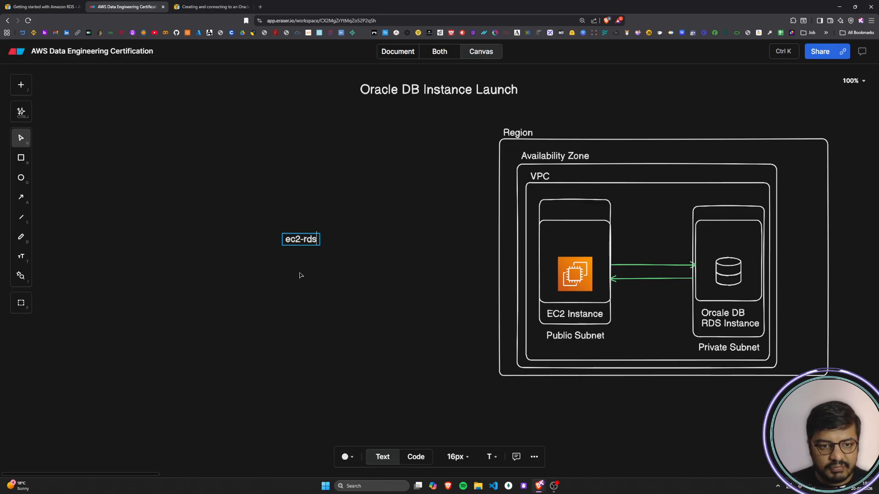
type("-x")
left_click(301, 275)
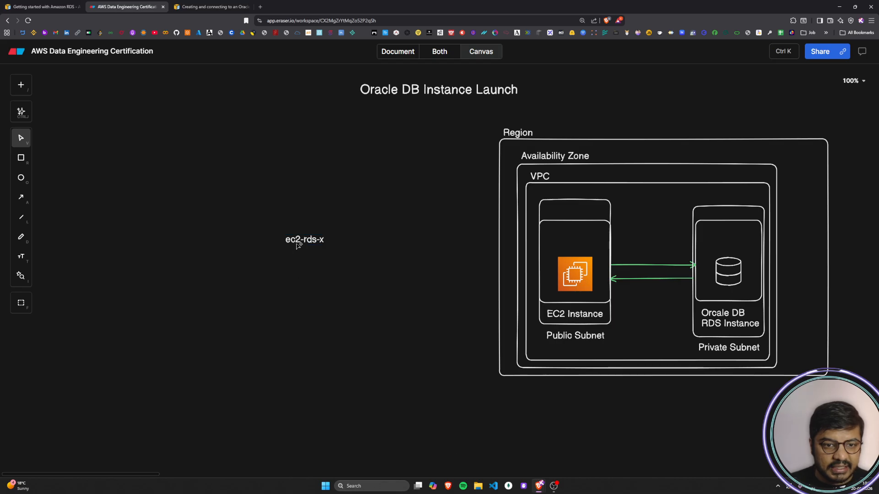
left_click_drag(300, 245, 569, 250)
left_click(338, 293)
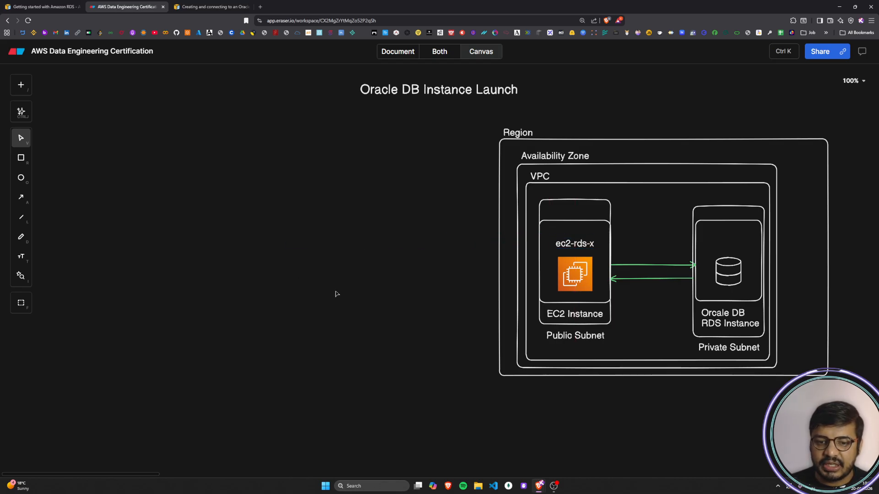
Step: Add the label "rds-ec2-x" above the database icon in the RDS box and lower "ec2-rds-x" closer to the EC2 icon
double_click(320, 273)
type("rds")
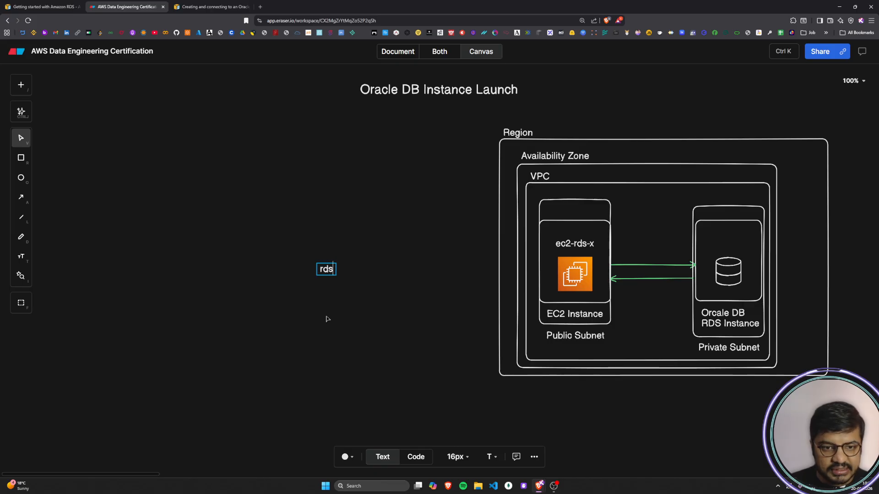
type("-ec2-x")
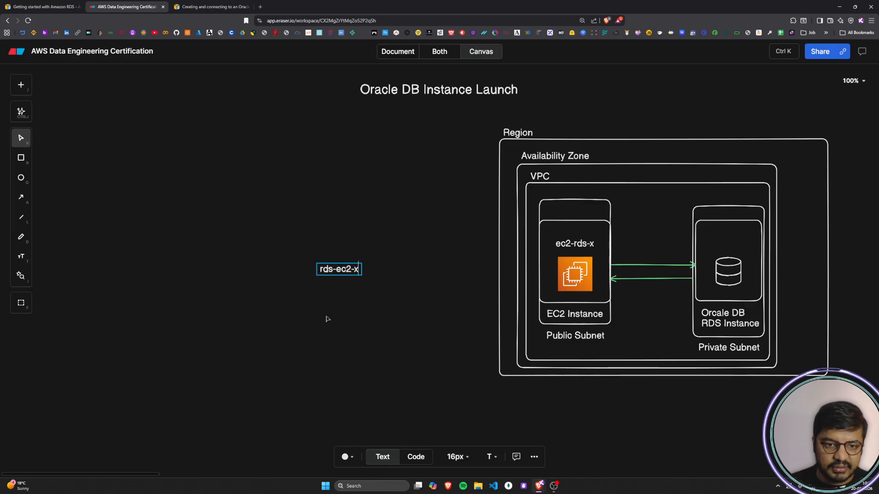
left_click(328, 319)
left_click_drag(338, 270, 727, 249)
left_click(386, 332)
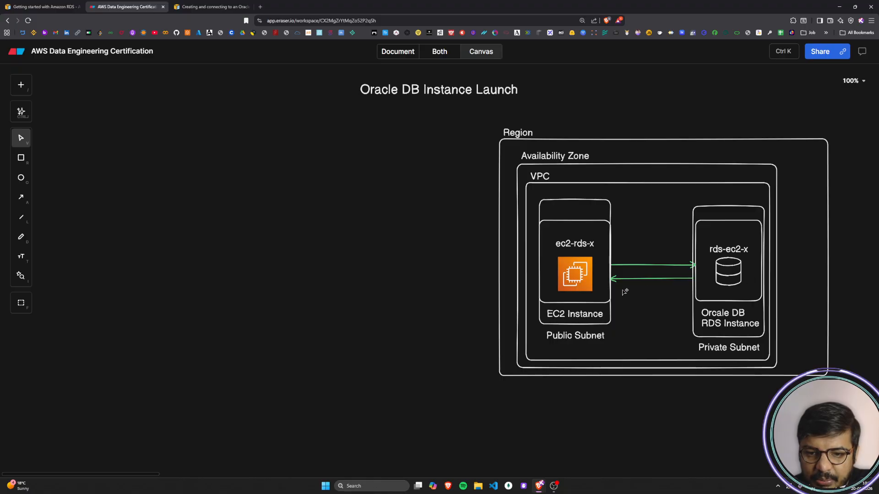
mouse_move(572, 246)
left_mouse_down()
mouse_move(573, 233)
mouse_move(574, 251)
left_mouse_up()
left_click(372, 317)
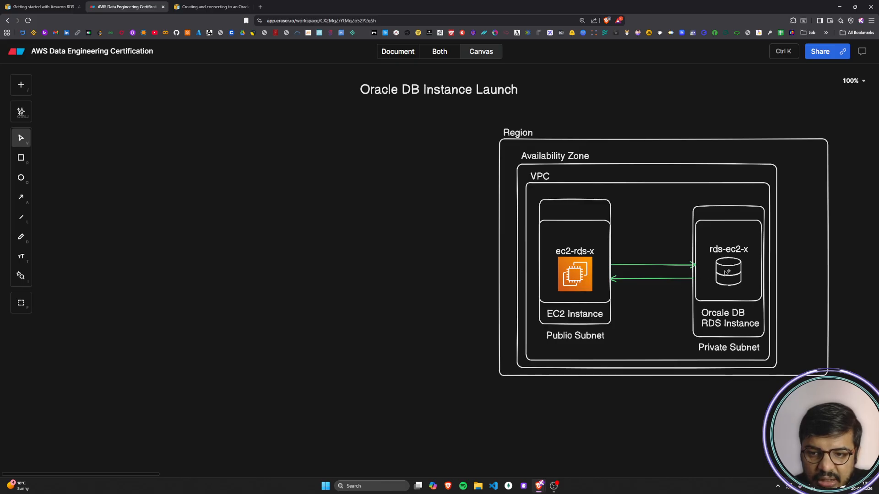
Step: Add the text "Oracle Client" above the "ec2-rds-x" label inside the EC2 inner box
double_click(266, 271)
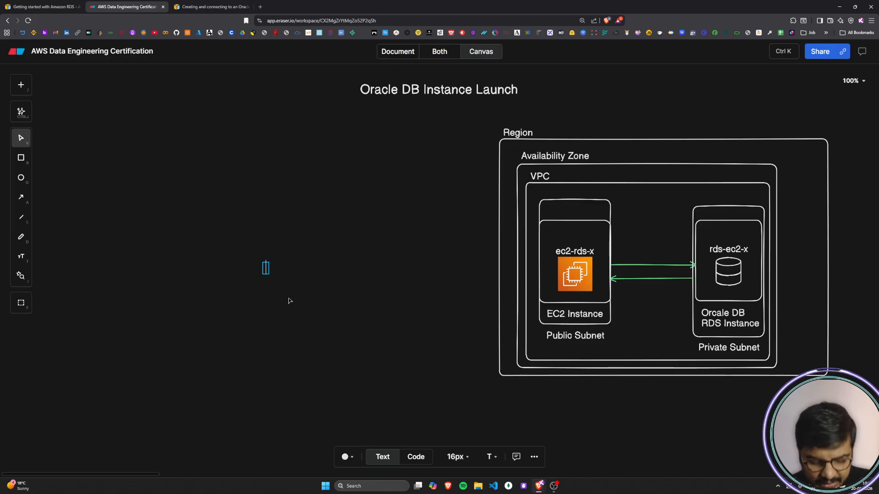
type("Oracle ")
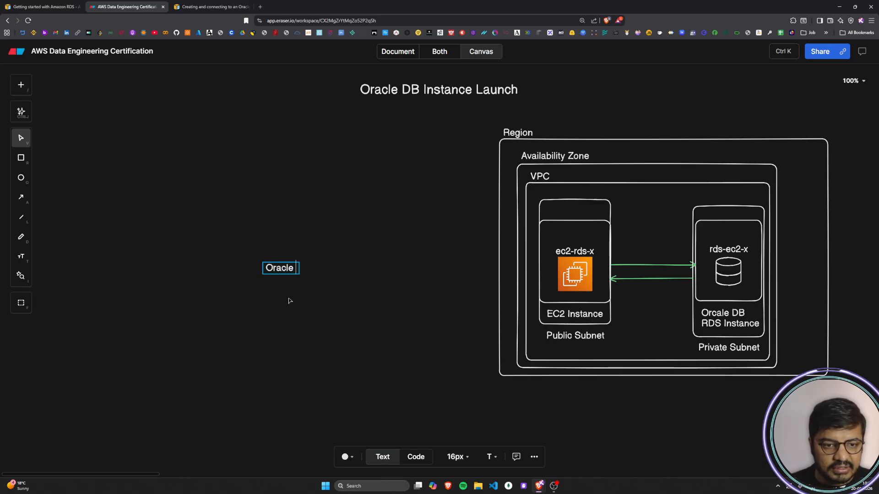
type("Cli")
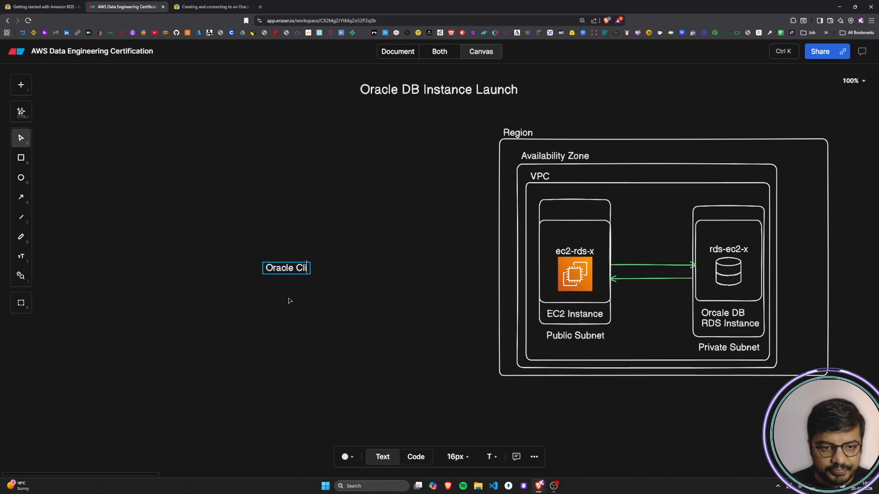
type("ent")
left_click(289, 301)
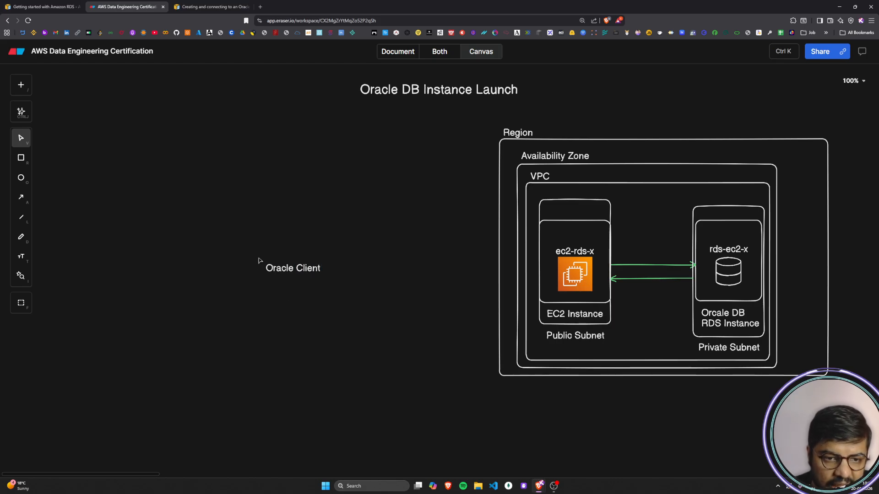
left_click_drag(280, 270, 562, 235)
left_click(409, 297)
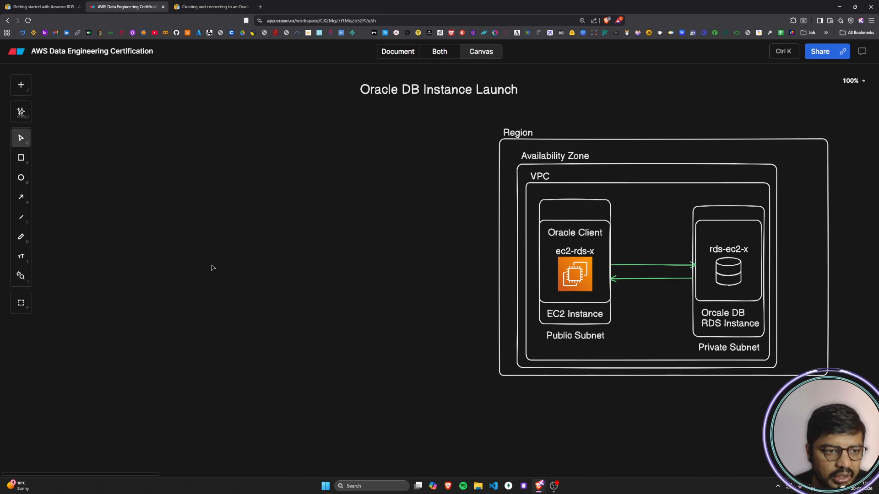
Step: Insert the general laptop icon in the empty canvas area well to the left of the Region box
left_click(20, 85)
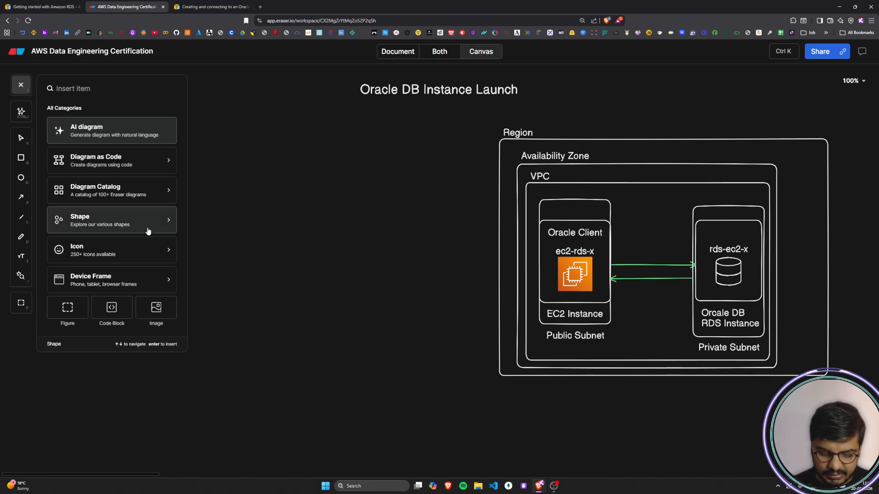
type("latop")
key("BackSpace")
key("BackSpace")
key("BackSpace")
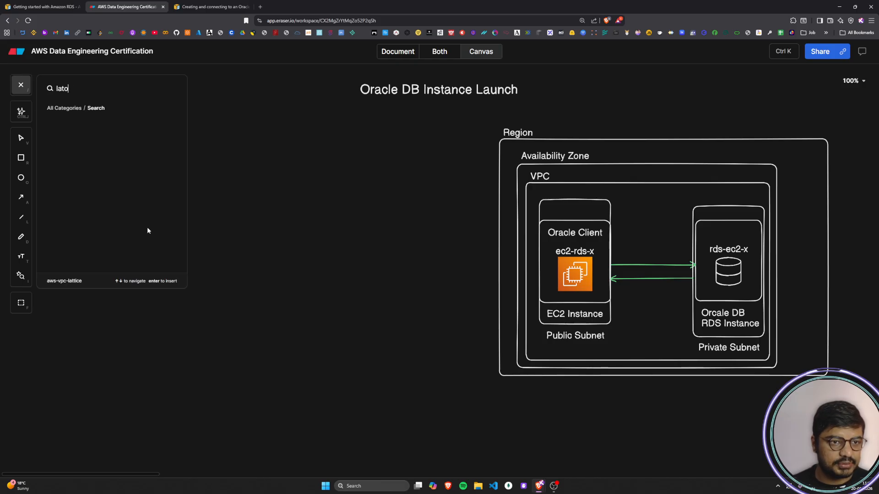
type("p")
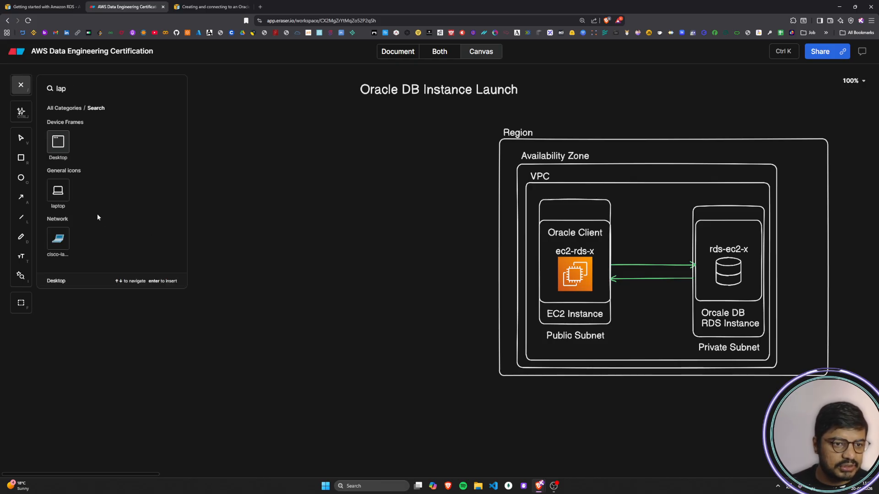
left_click(57, 191)
left_click(119, 226)
left_click_drag(124, 230, 147, 263)
left_click(150, 298)
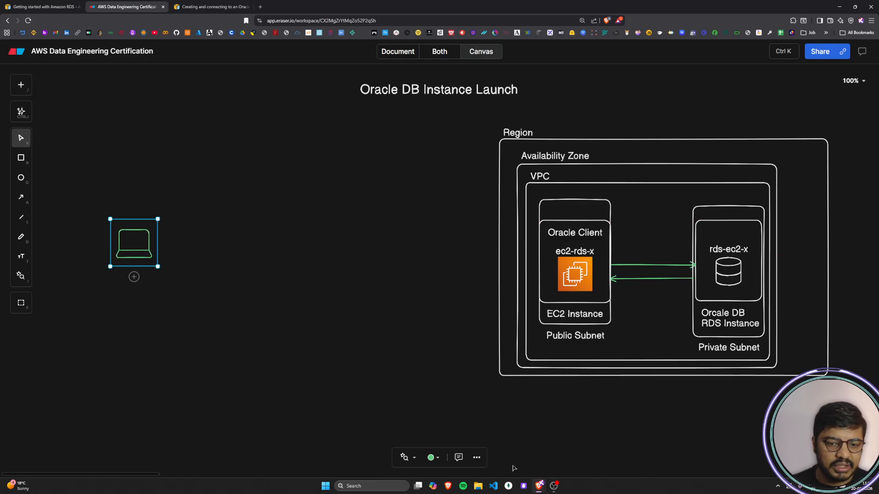
Step: Colour the laptop icon white
left_click(430, 458)
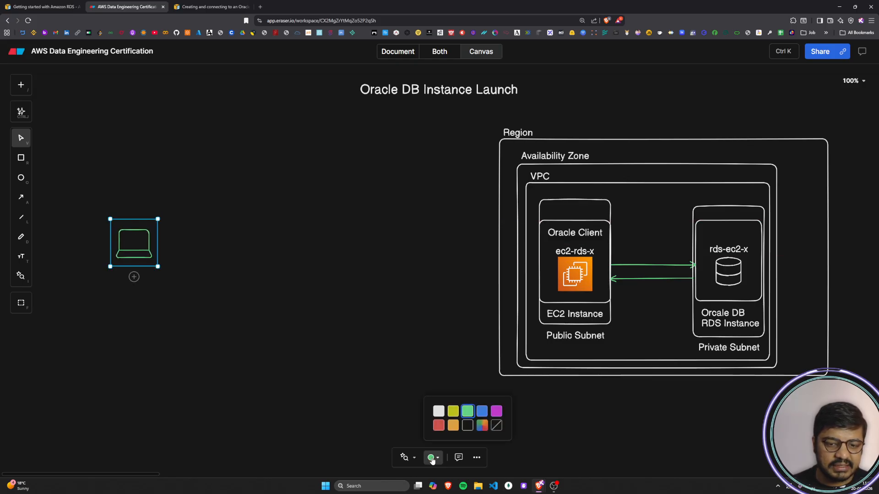
left_click(441, 410)
left_click(395, 386)
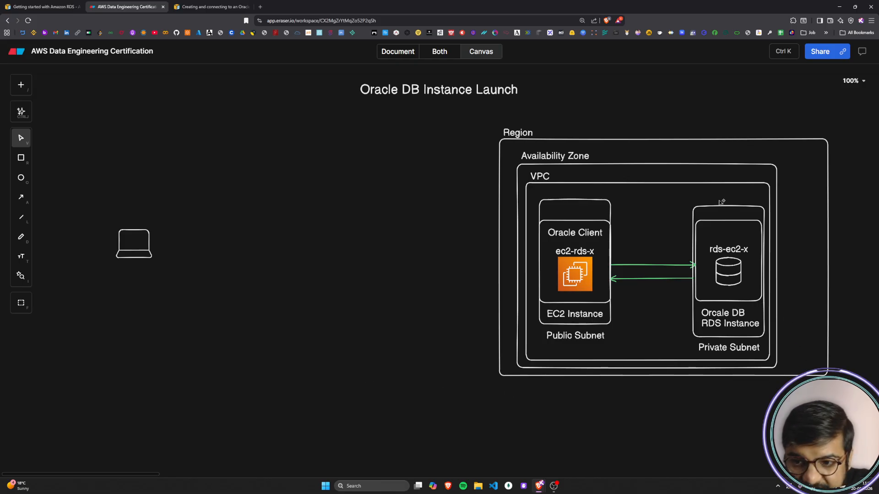
Step: Add the text "endpoints" on the empty canvas between the laptop icon and the Region box
double_click(282, 247)
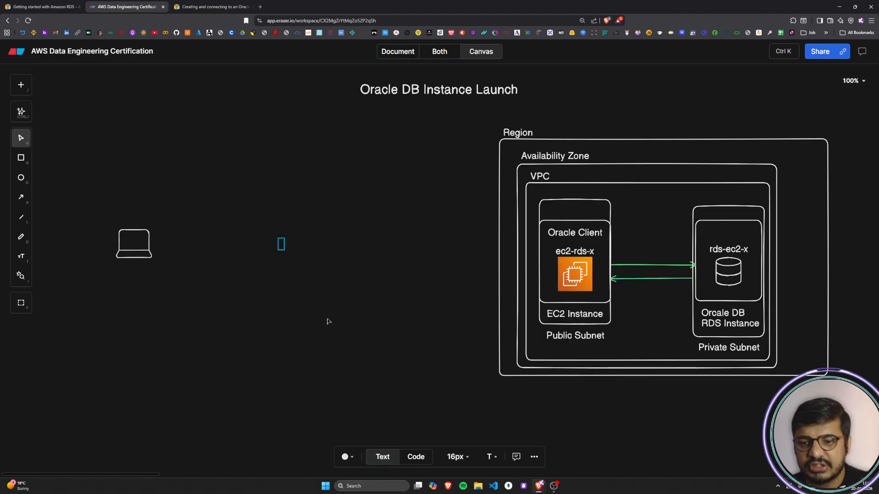
type("end")
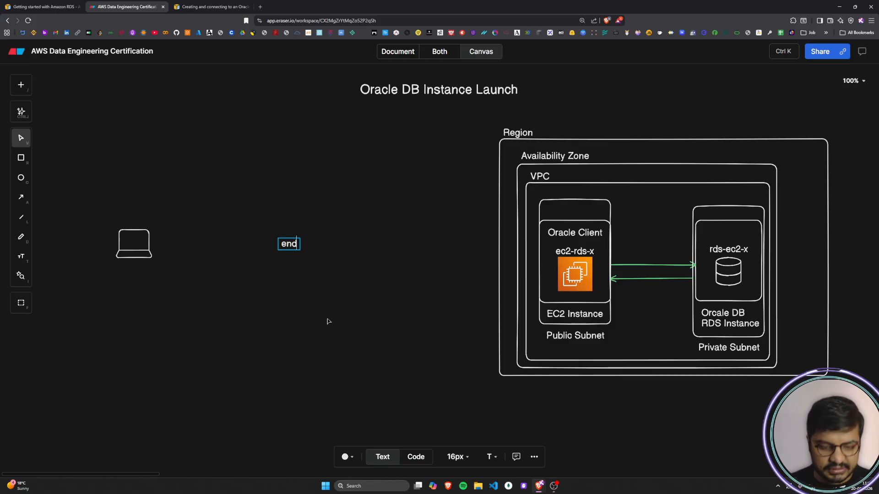
type("point")
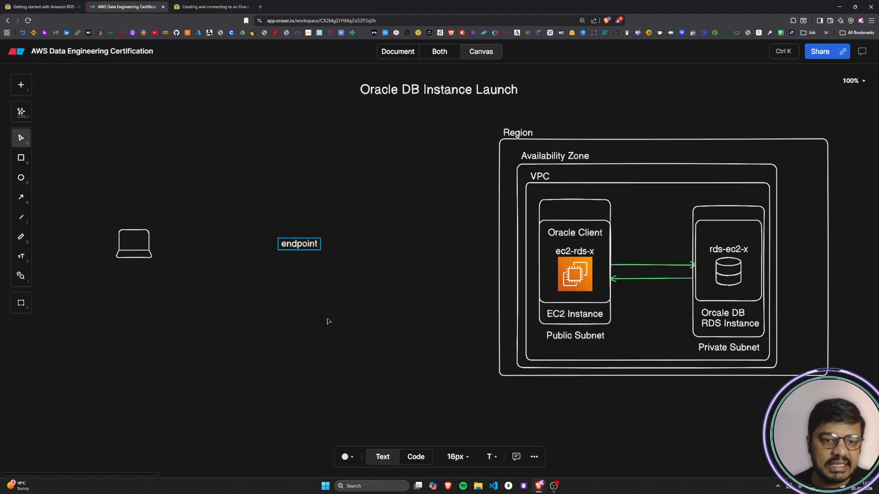
type("s")
left_click(328, 321)
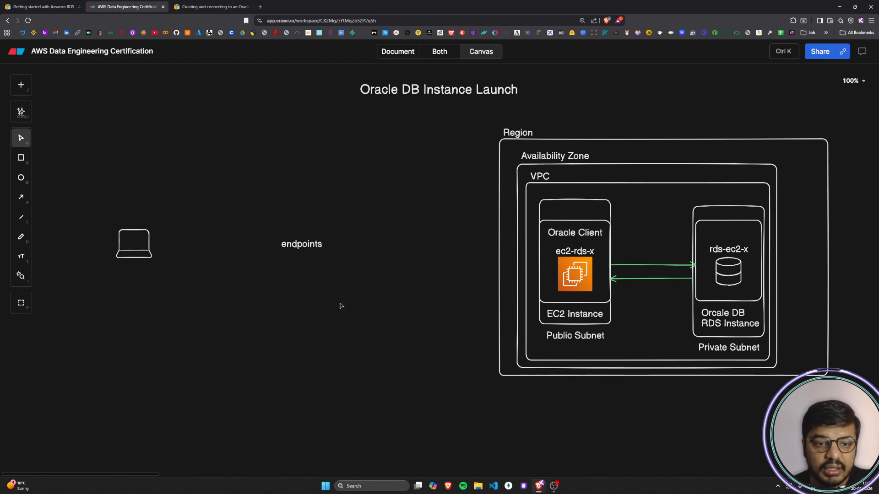
double_click(311, 244)
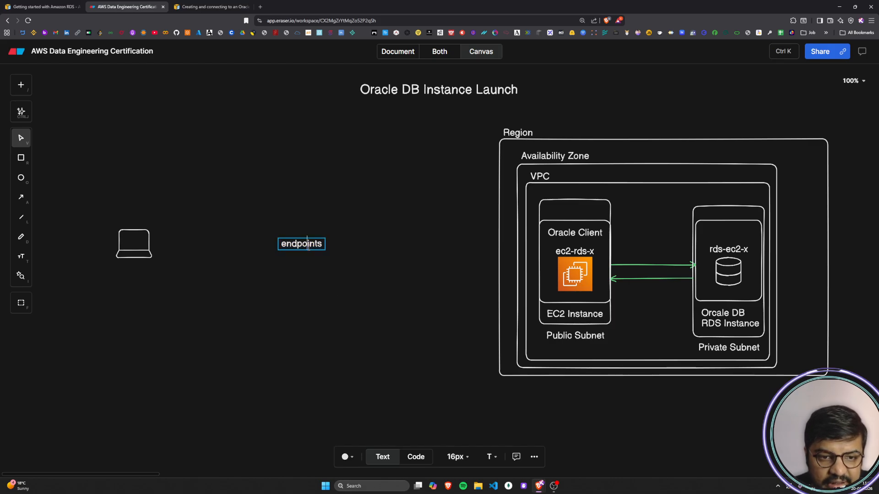
left_click(315, 285)
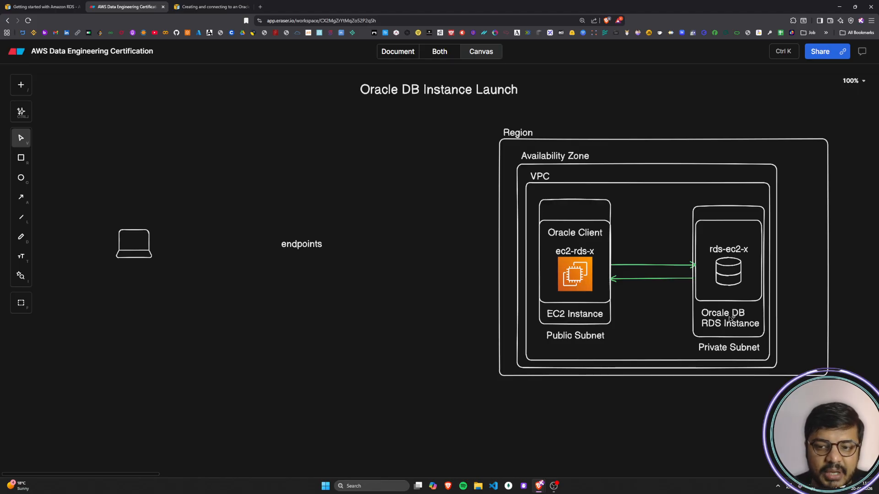
Step: Move the "endpoints" text directly above the laptop icon and centre it there
left_click(304, 247)
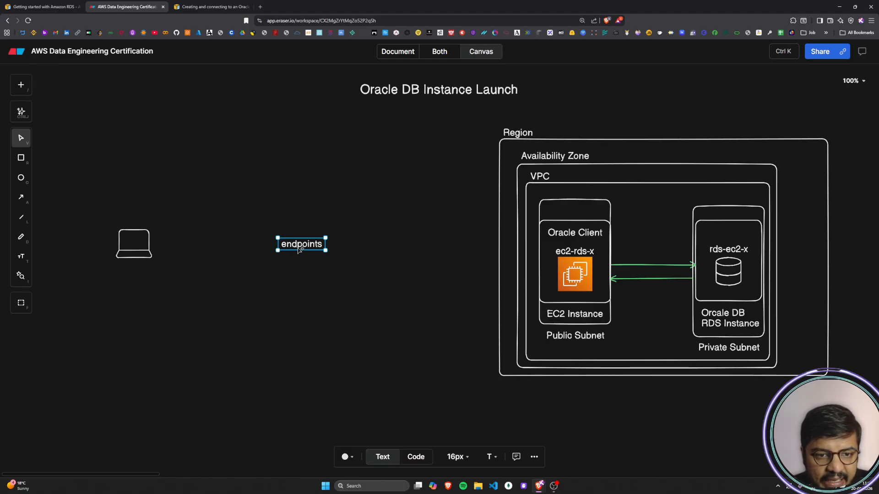
left_click_drag(302, 247, 141, 215)
left_click(226, 310)
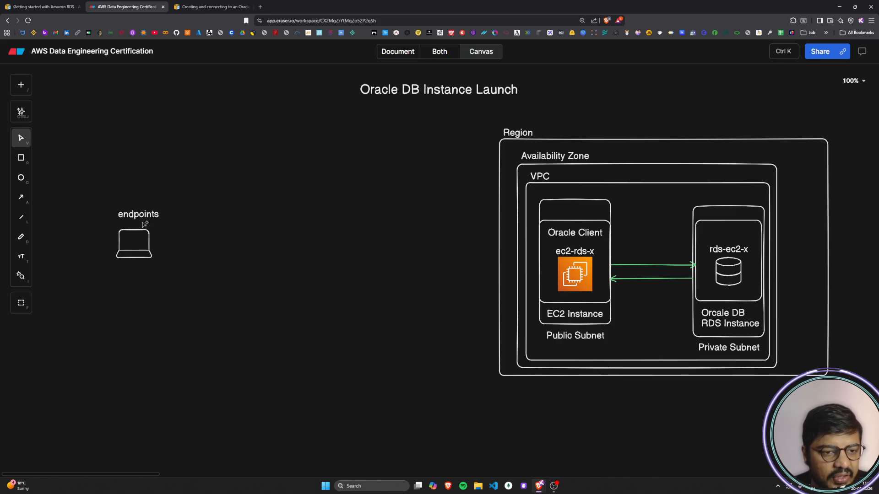
mouse_move(143, 213)
left_mouse_down()
mouse_move(221, 200)
mouse_move(180, 209)
mouse_move(190, 214)
mouse_move(140, 217)
left_mouse_up()
left_click(192, 270)
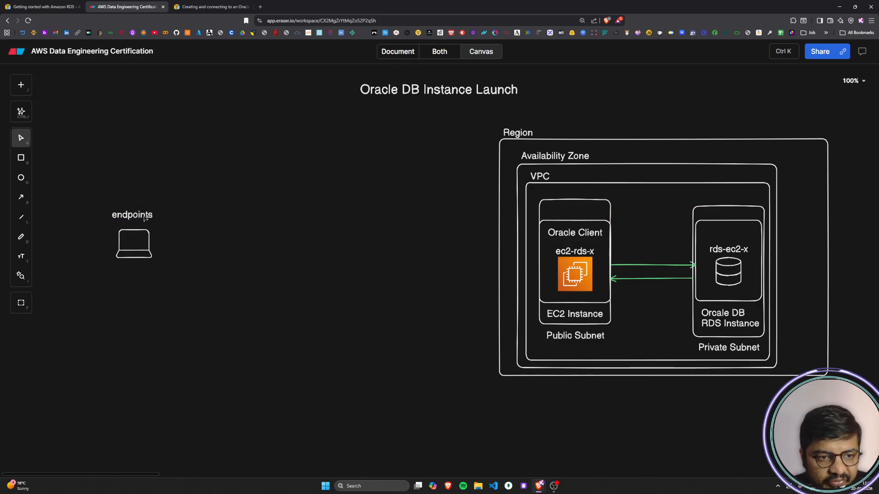
key("a")
mouse_move(161, 245)
left_mouse_down()
mouse_move(270, 363)
mouse_move(743, 455)
mouse_move(711, 347)
mouse_move(316, 322)
left_mouse_up()
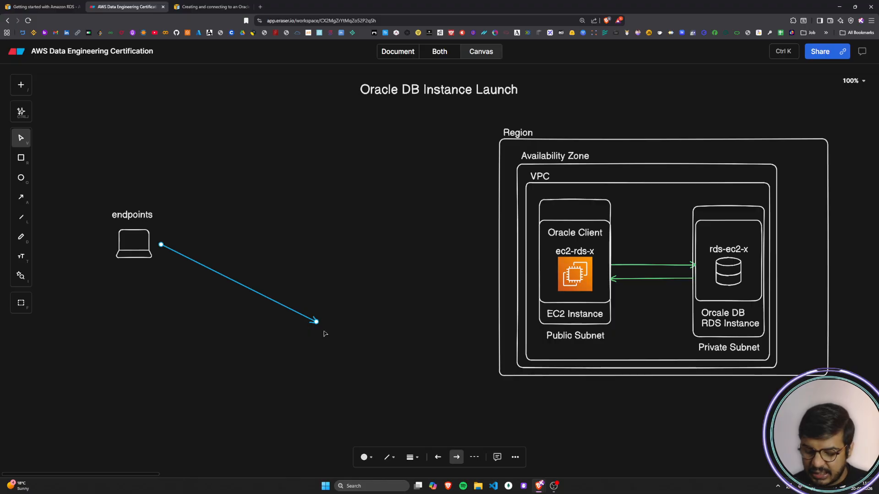
key("Delete")
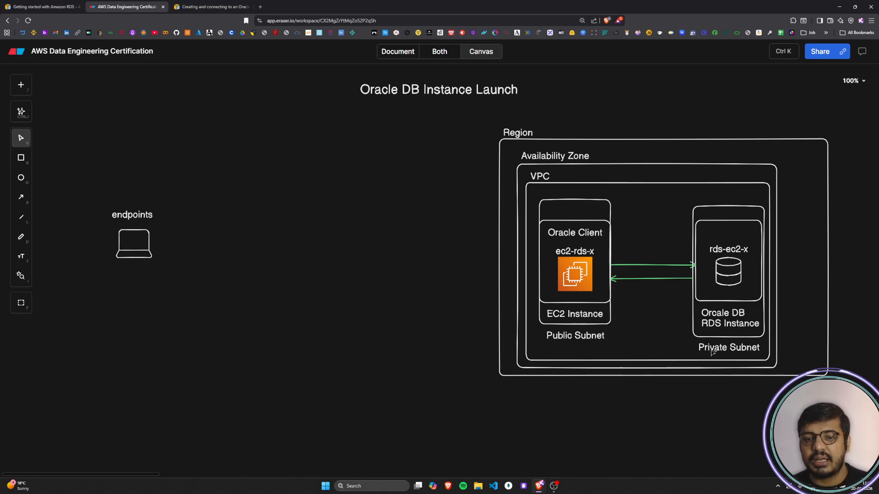
Step: Move the "endpoints" text away from the laptop icon and delete it
left_click(145, 220)
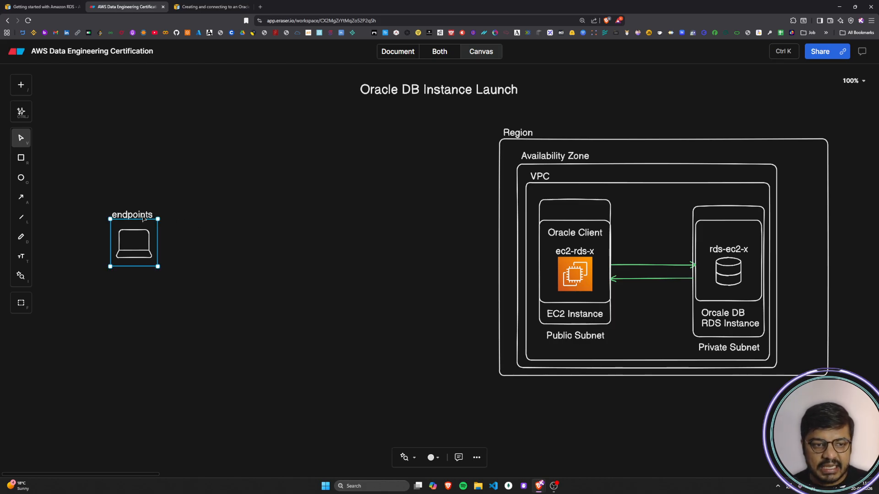
left_click(134, 209)
left_click(147, 219)
left_click(136, 188)
key("Delete")
left_click(133, 146)
key("Delete")
left_click(139, 214)
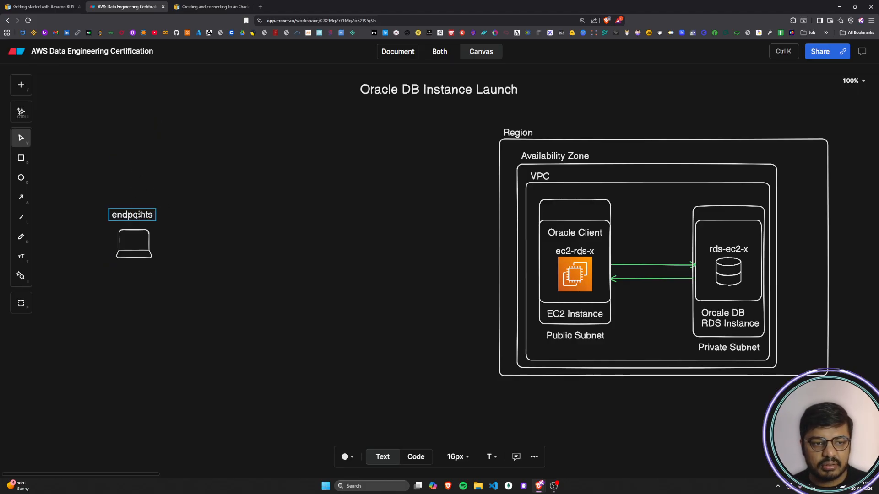
left_click_drag(139, 214, 215, 234)
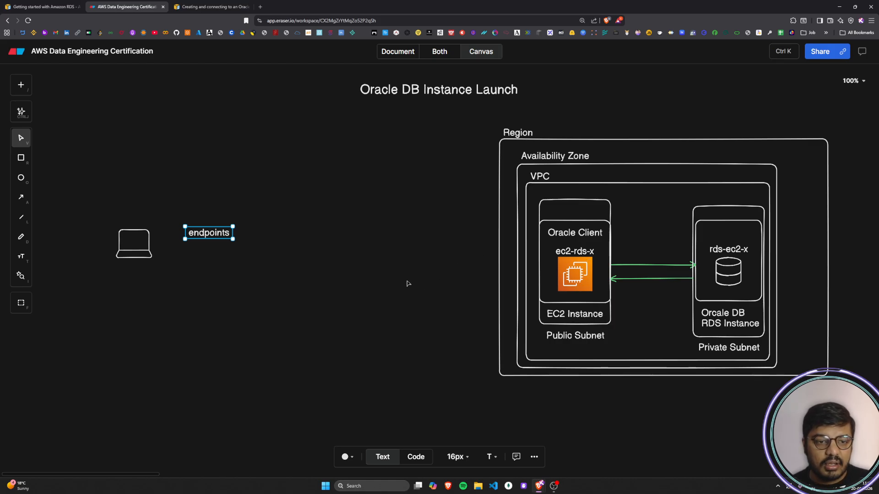
key("Delete")
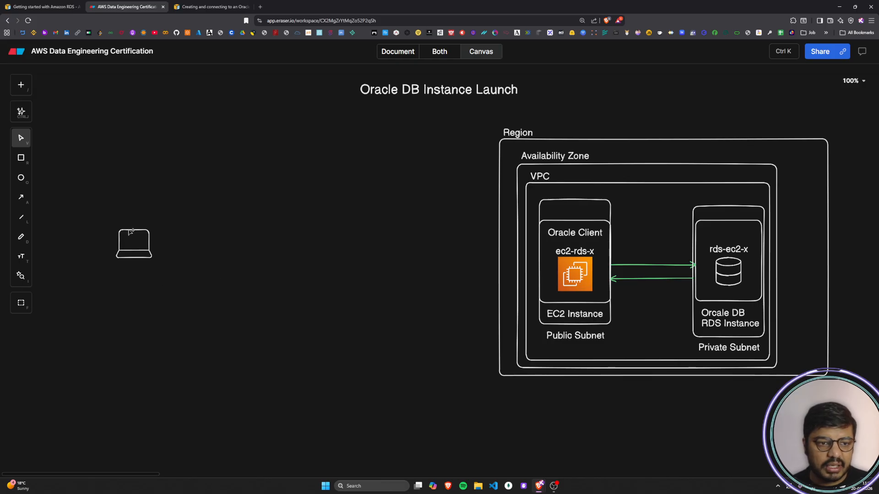
Step: Add the label "user" centred just below the laptop icon
double_click(118, 281)
type("user")
scroll(177, 328, "up", 2)
scroll(176, 329, "down", 2)
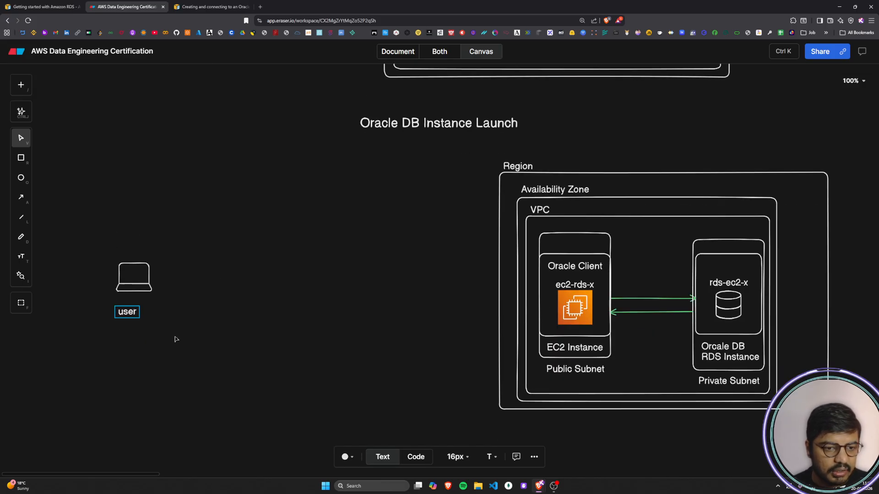
left_click(206, 361)
left_click_drag(126, 279, 130, 271)
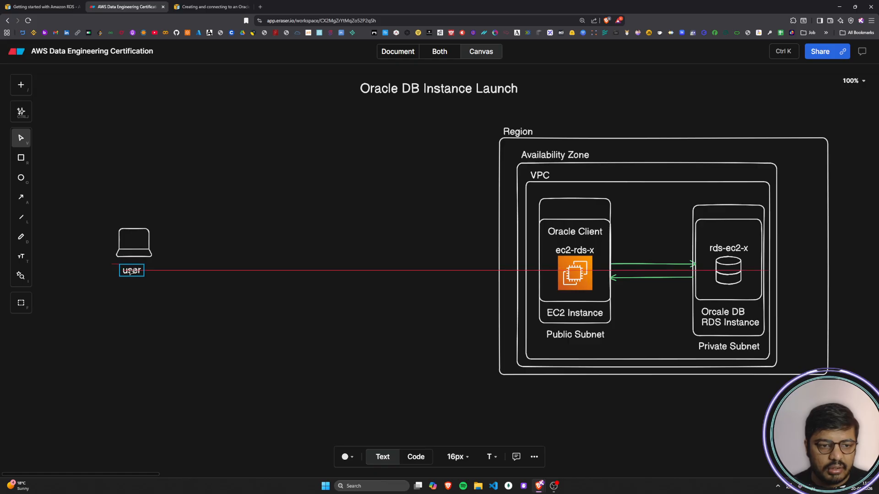
left_click(159, 301)
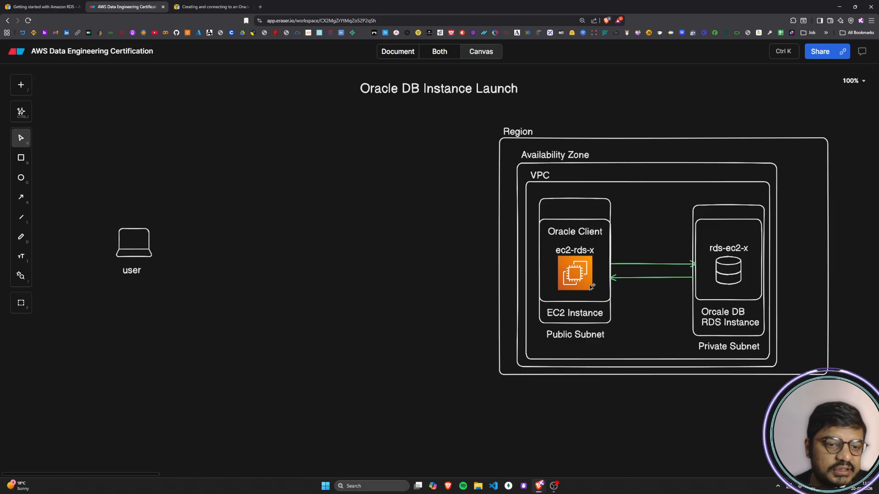
Step: Switch to the AWS guide on creating an Oracle DB instance and review its configuration diagram and the Important note on costs
left_click(207, 5)
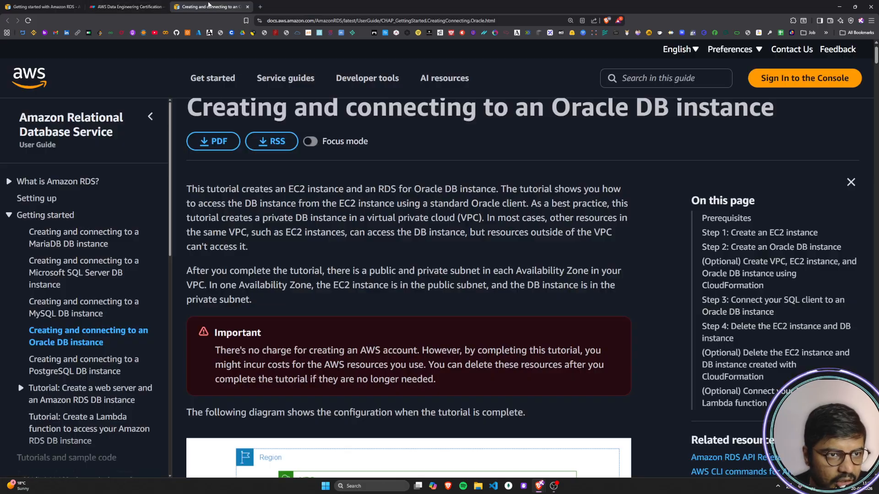
scroll(411, 261, "down", 5)
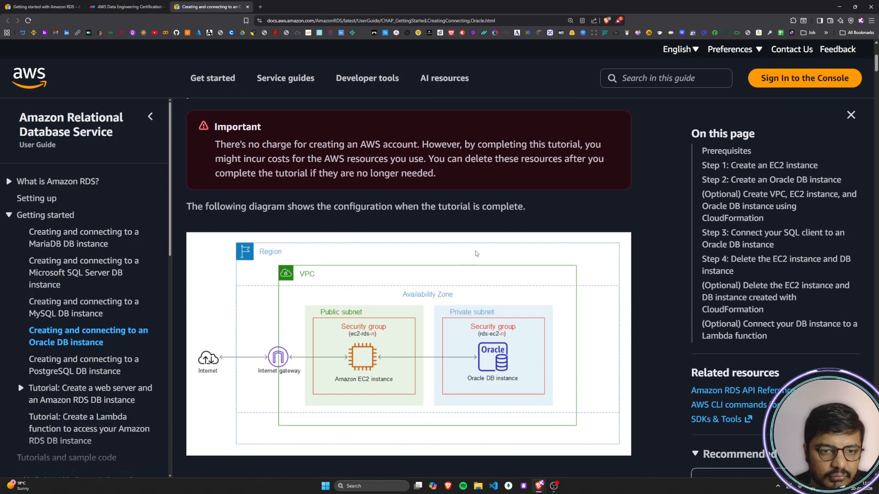
scroll(354, 253, "up", 2)
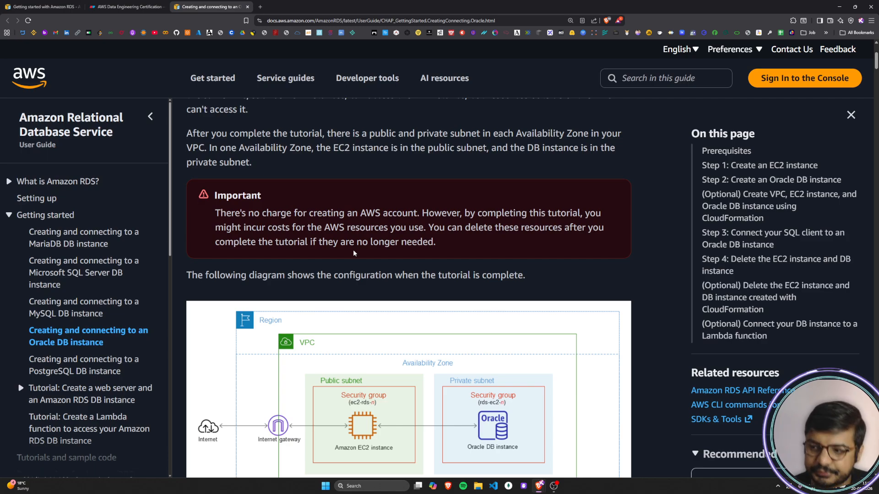
scroll(348, 228, "down", 1)
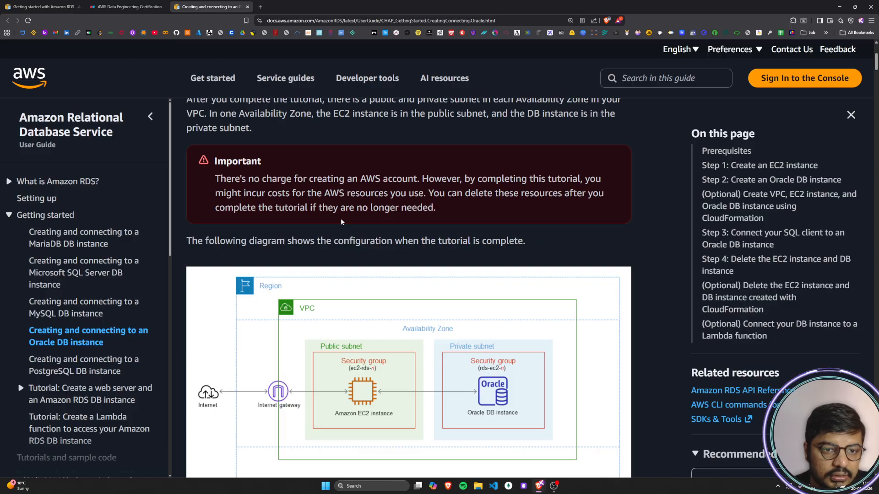
double_click(268, 160)
left_click(325, 202)
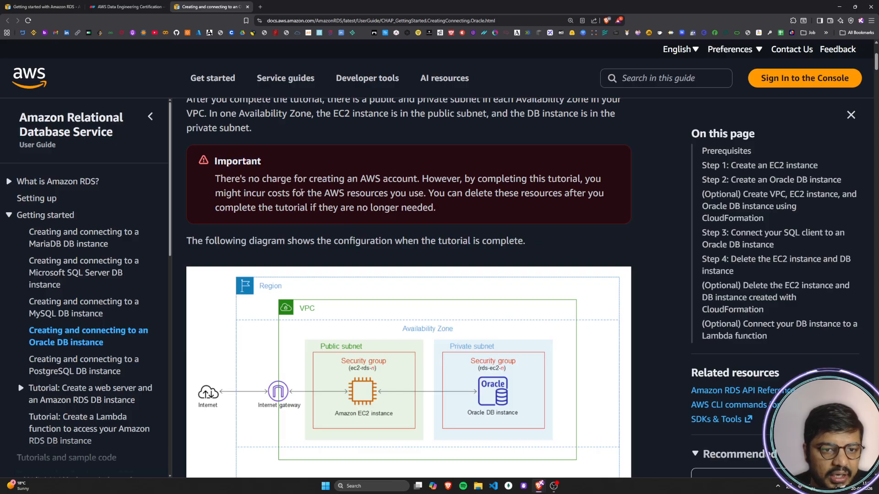
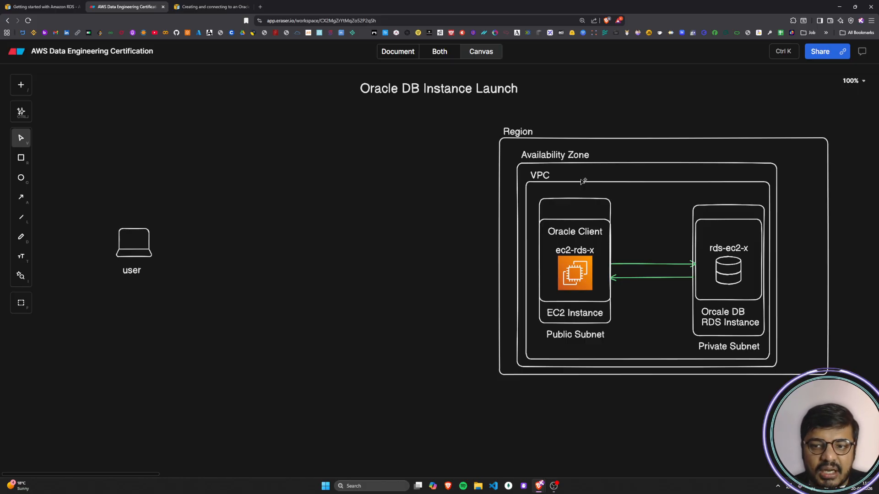
Step: Switch to the AWS guide on the Oracle DB instance and read the first creation method, using the AWS Management Console
left_click(215, 7)
scroll(363, 238, "down", 5)
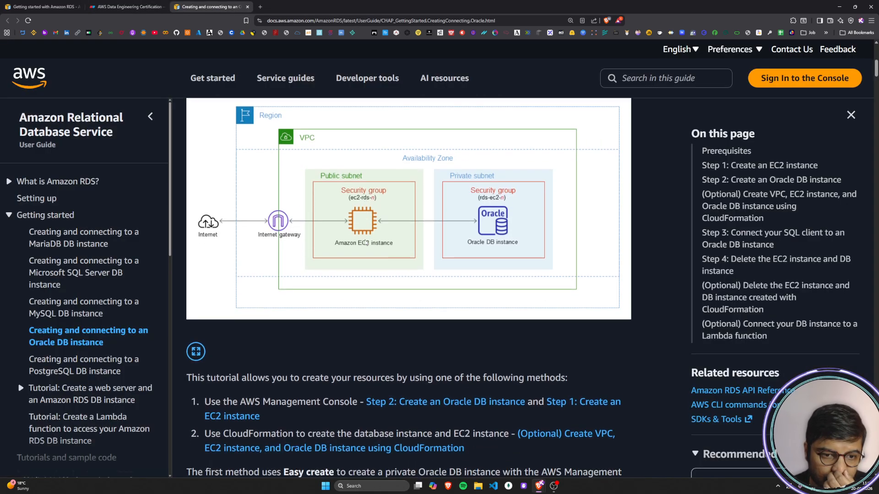
left_click_drag(190, 205, 567, 209)
left_click(568, 208)
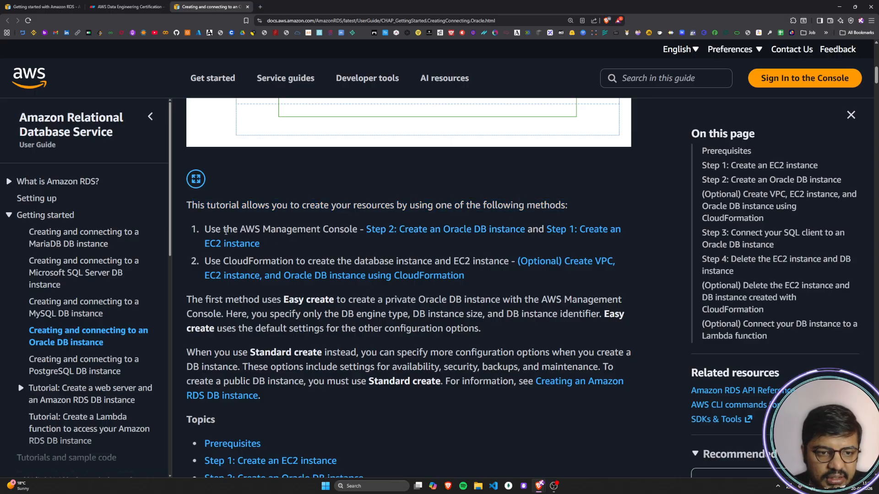
left_click_drag(204, 229, 356, 229)
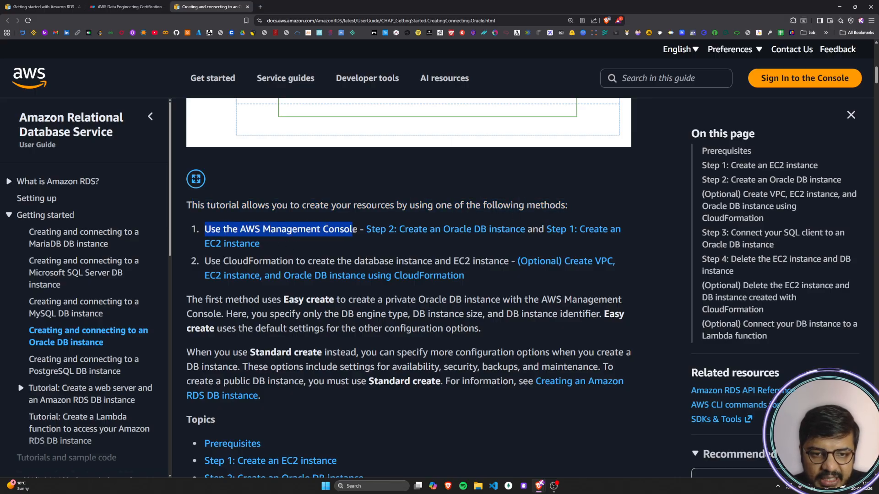
left_click(359, 247)
left_click_drag(531, 234, 542, 233)
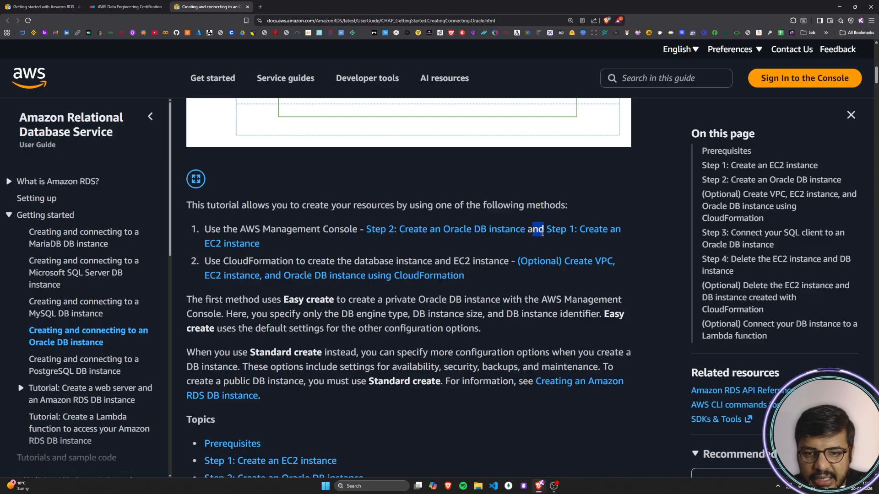
left_click(453, 251)
left_click_drag(276, 229, 356, 230)
left_click(284, 230)
left_click_drag(284, 230, 354, 230)
left_click(295, 245)
Step: Read the CloudFormation method for creating the database and EC2 instance, comparing it with the AWS Management Console method
scroll(286, 242, "down", 1)
left_click_drag(210, 224, 510, 228)
left_click(513, 251)
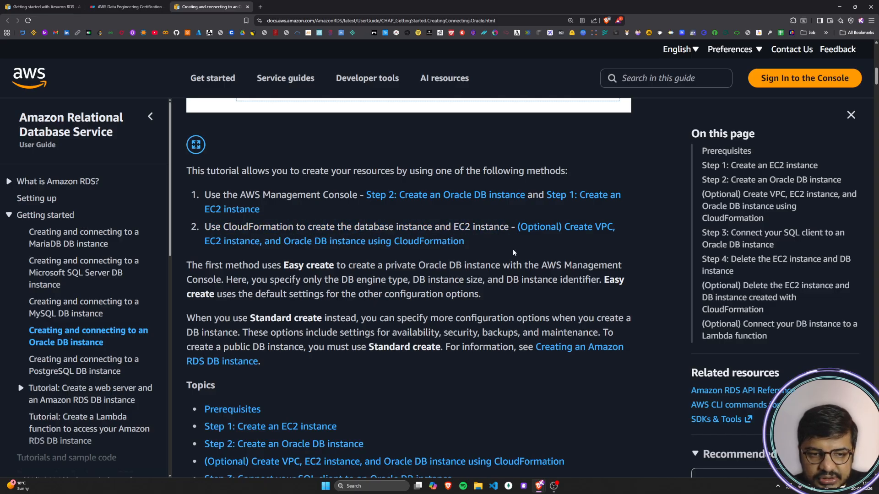
left_click_drag(204, 196, 327, 196)
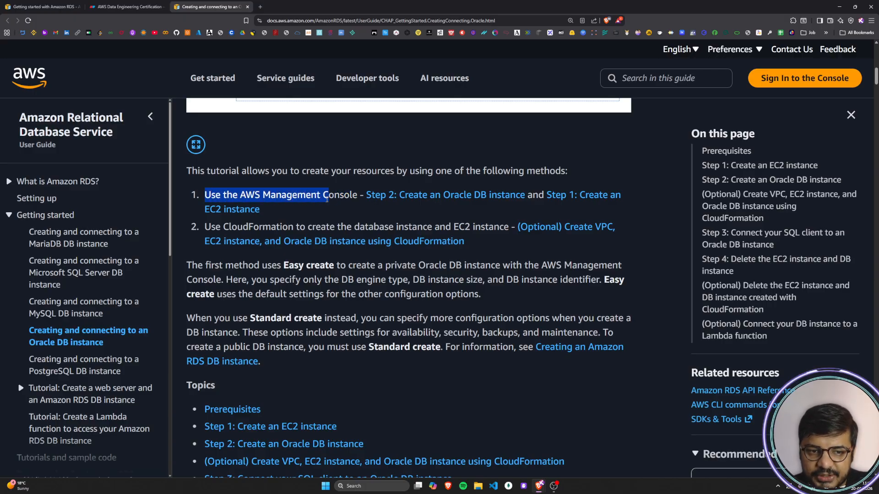
left_click(327, 201)
left_click_drag(210, 227, 479, 231)
left_click(267, 223)
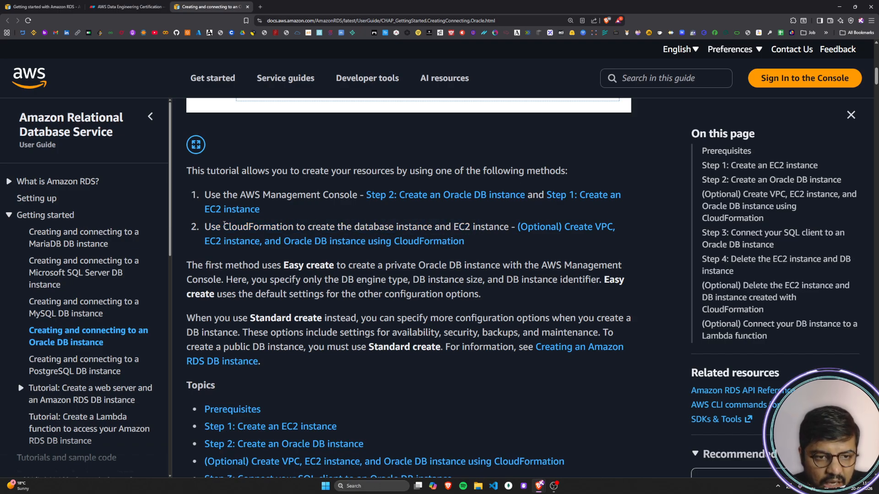
left_click_drag(224, 227, 305, 226)
left_click(305, 225)
left_click_drag(225, 223, 492, 228)
left_click(492, 227)
Step: Read the Easy create paragraph, covering the DB engine type, instance size, instance identifier and the default settings for other options
scroll(274, 231, "down", 2)
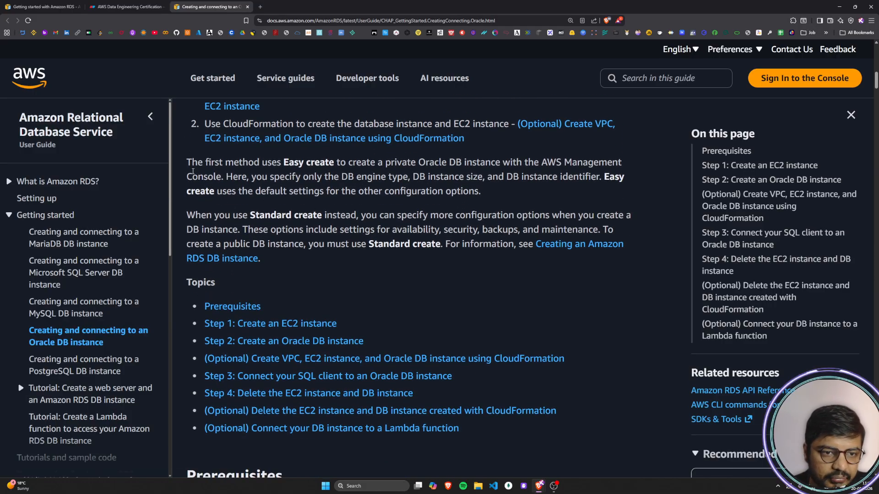
left_click_drag(187, 163, 628, 168)
left_click(197, 162)
left_click(400, 163)
left_click_drag(197, 178, 625, 178)
left_click(242, 177)
left_click(422, 177)
left_click(519, 181)
left_click(608, 192)
left_click_drag(218, 192, 482, 193)
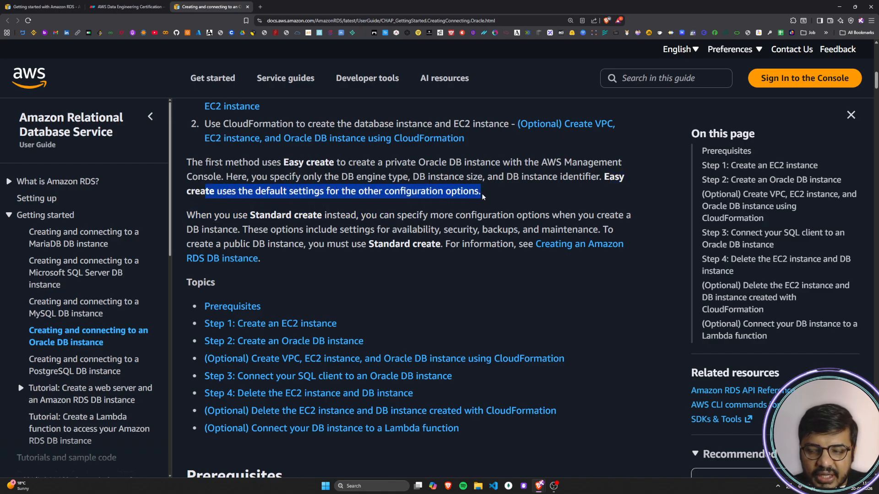
left_click(482, 193)
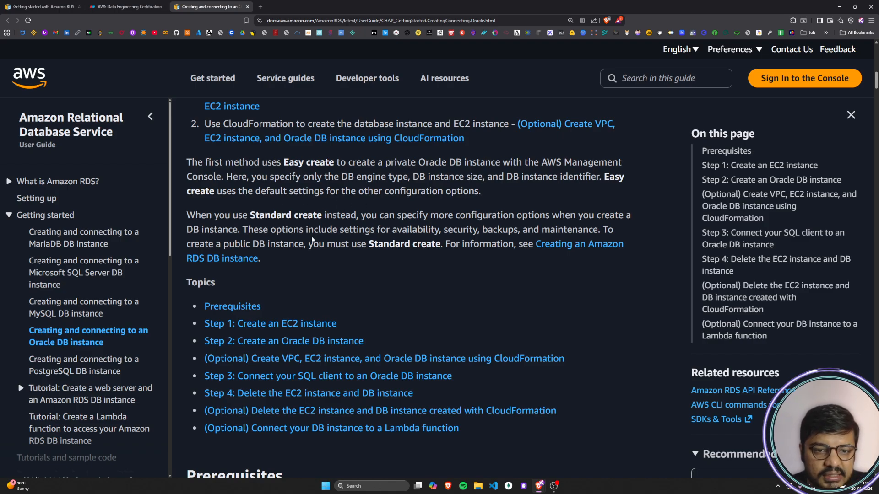
Step: Read the Standard create paragraph on extra configuration options and public DB instances, checking it against the Easy create defaults
left_click_drag(270, 230, 482, 230)
left_click(483, 231)
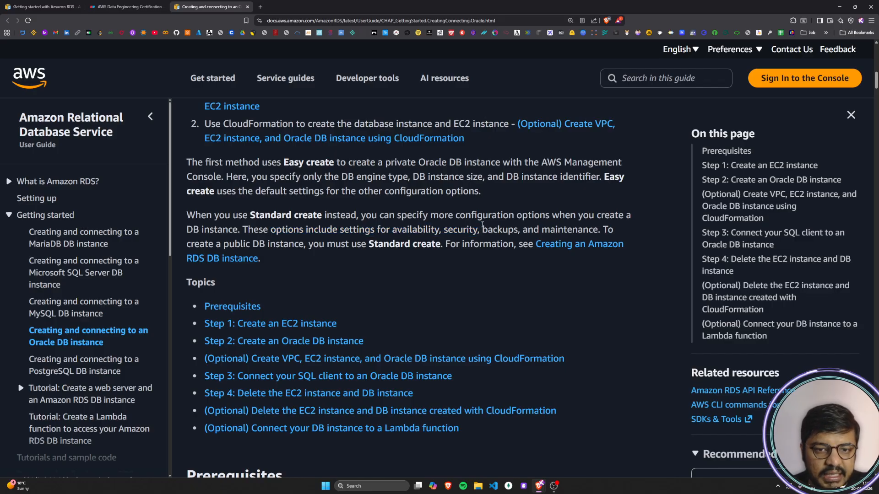
left_click_drag(280, 191, 504, 191)
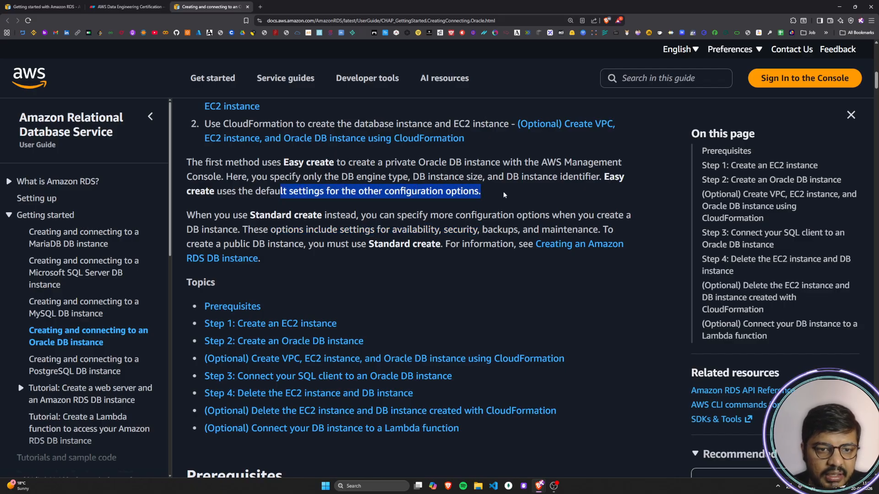
left_click(504, 192)
left_click_drag(250, 230, 444, 243)
left_click(443, 243)
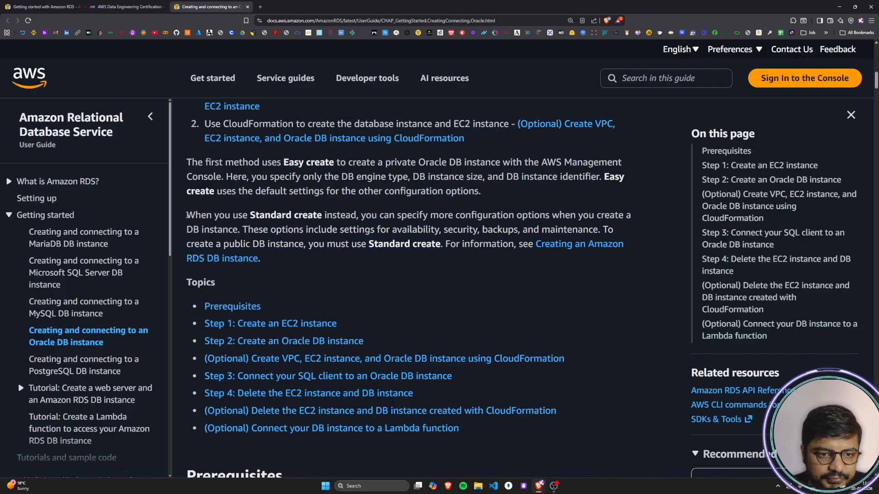
left_click_drag(187, 215, 584, 224)
left_click(381, 215)
left_click_drag(200, 234, 610, 231)
left_click(282, 239)
left_click_drag(193, 244, 530, 245)
left_click(485, 284)
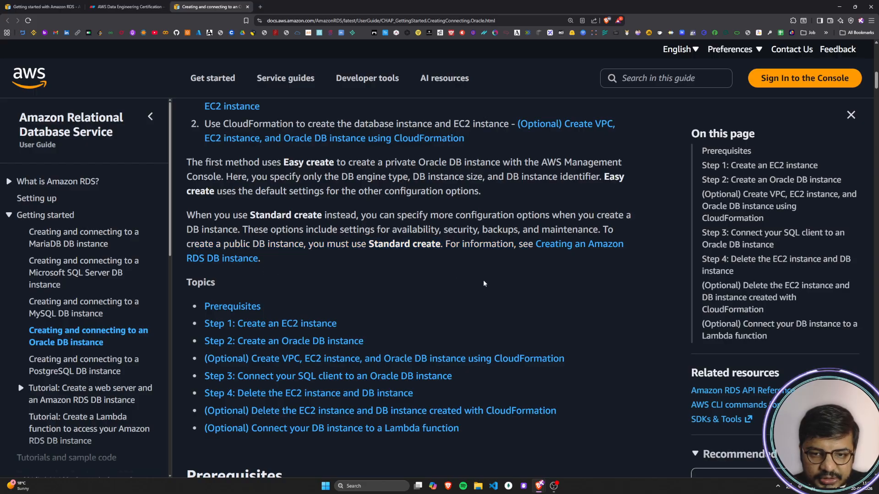
Step: Review once more the Easy create and Standard create terms in the two method paragraphs
left_click_drag(187, 221, 495, 241)
left_click(495, 241)
left_click_drag(282, 162, 343, 162)
left_click(343, 163)
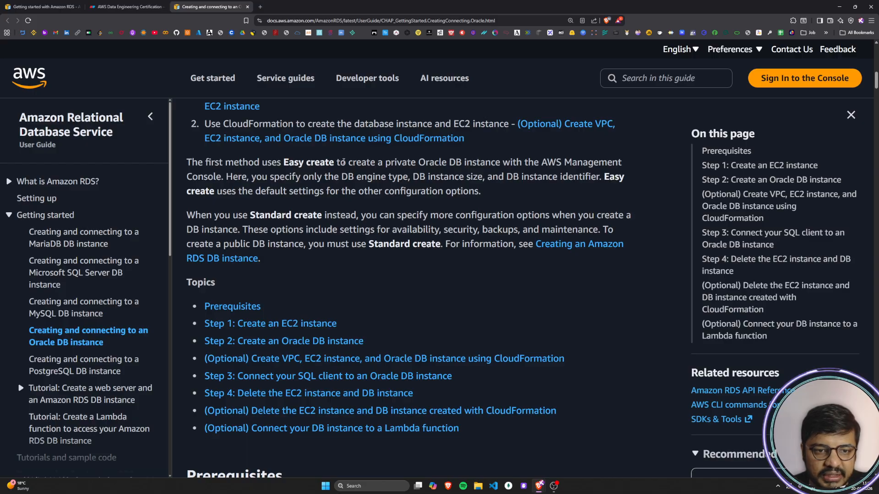
left_click_drag(251, 214, 322, 216)
left_click(321, 217)
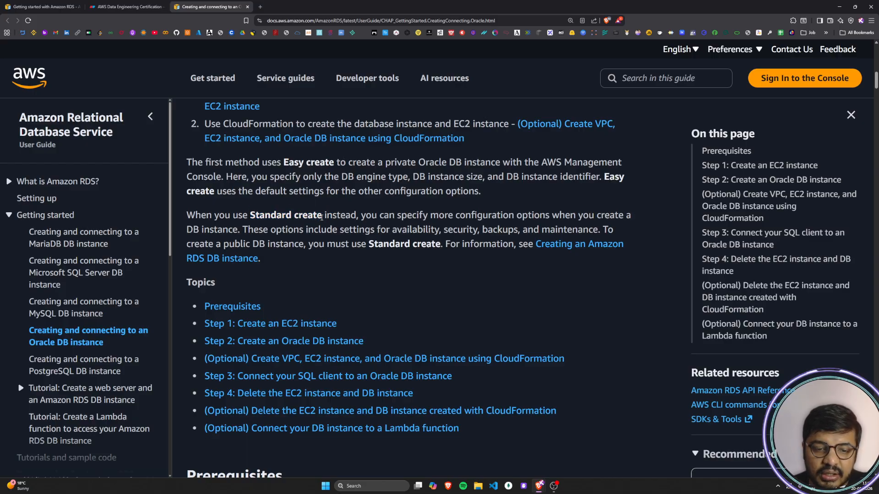
Step: Go through the Topics list, examining Steps 1 to 4 and the optional CloudFormation deletion topic
scroll(322, 217, "down", 5)
scroll(290, 198, "up", 3)
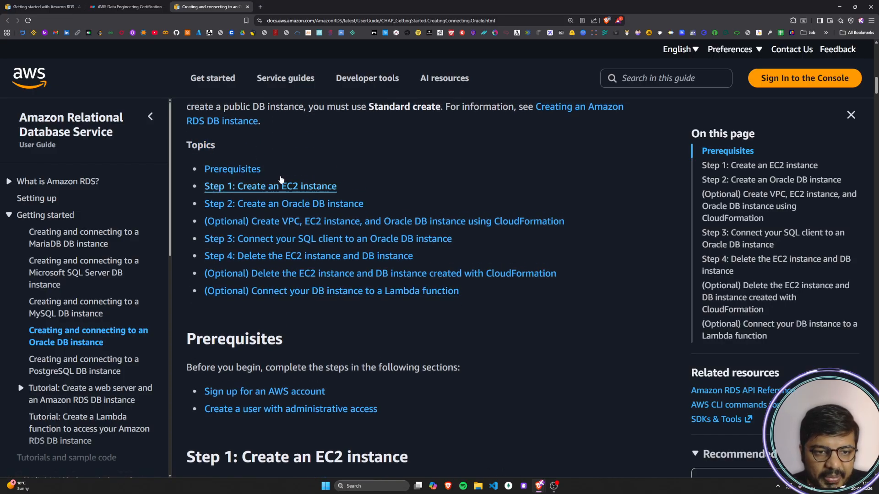
left_click_drag(498, 298, 201, 168)
left_click(519, 339)
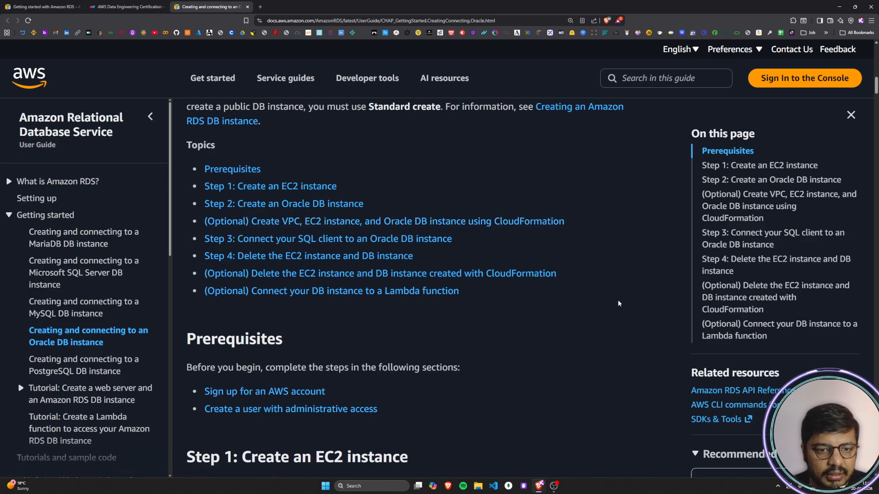
left_click_drag(359, 185, 191, 190)
left_click(474, 191)
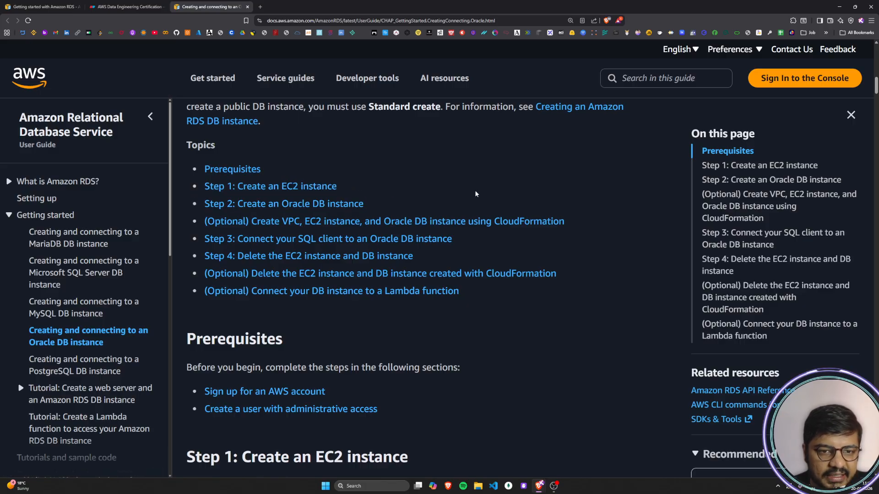
left_click_drag(386, 210, 203, 204)
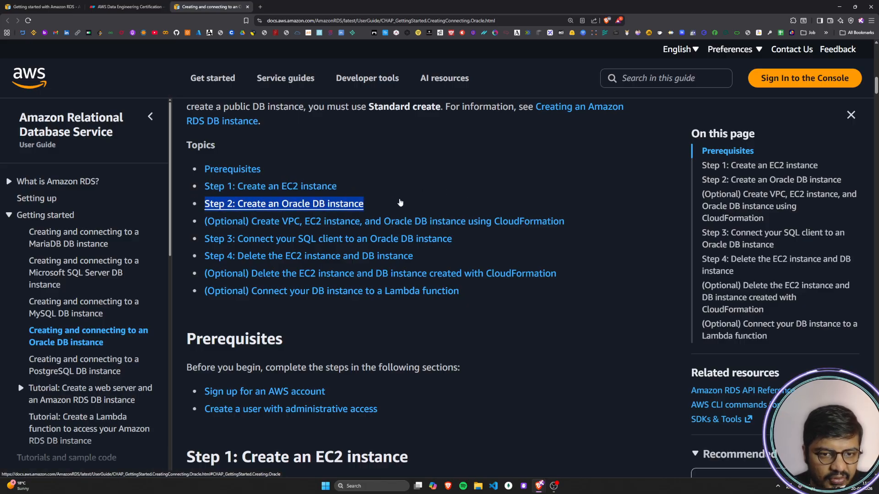
left_click(439, 195)
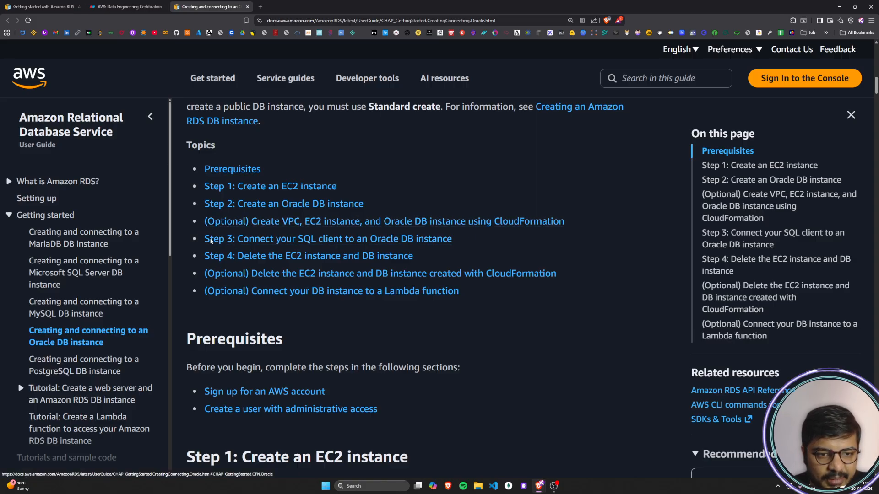
left_click_drag(477, 241, 199, 239)
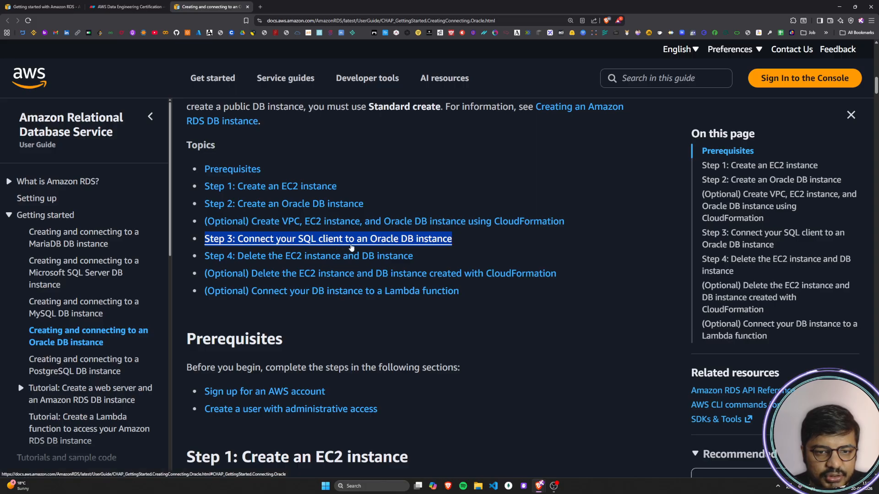
left_click_drag(454, 254, 193, 262)
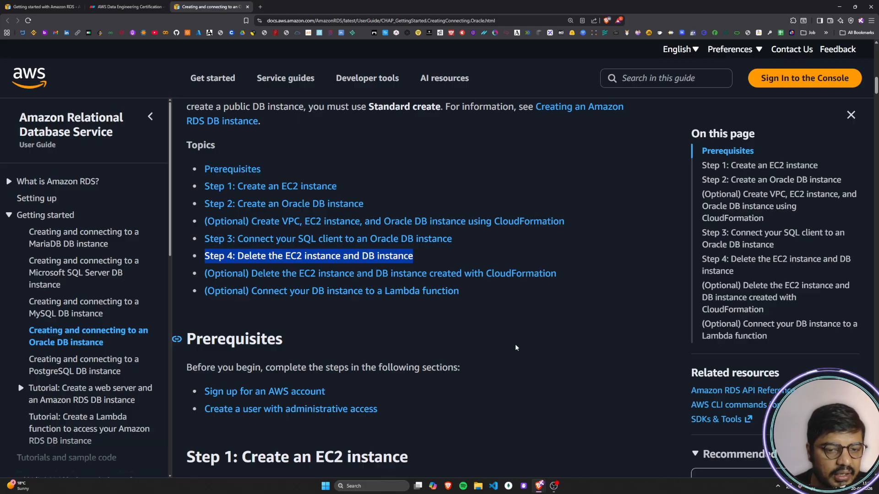
scroll(515, 344, "down", 3)
left_click(539, 313)
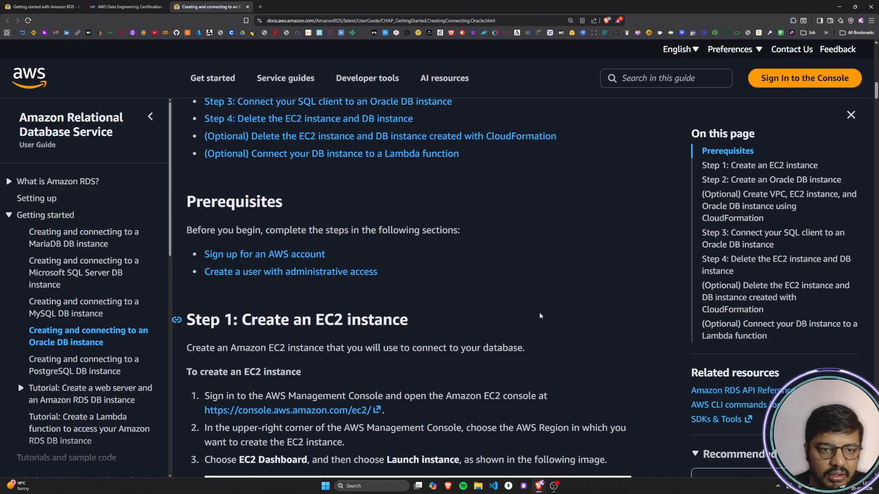
left_click_drag(559, 136, 231, 137)
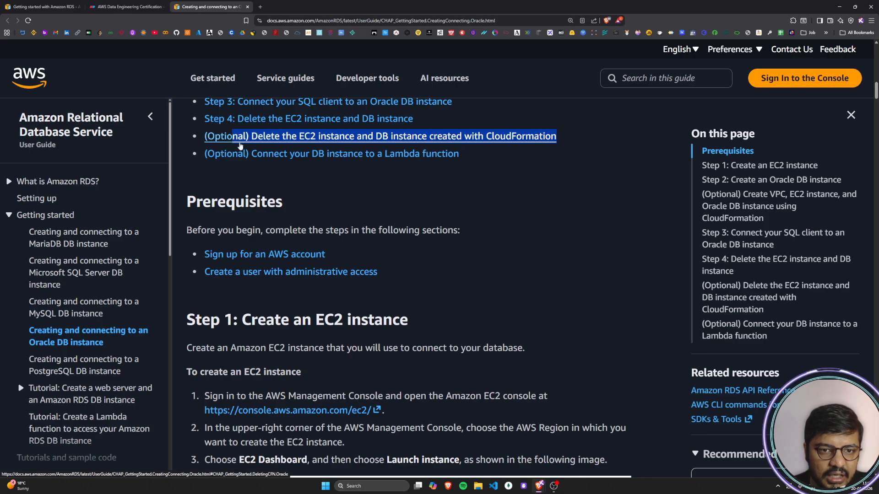
left_click(519, 194)
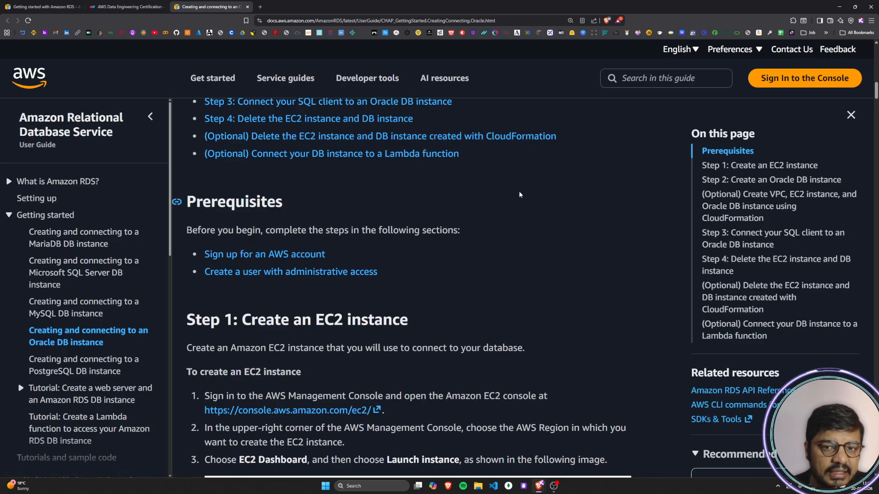
Step: Read the Prerequisites section, including the item on signing up for an AWS account
scroll(516, 189, "down", 1)
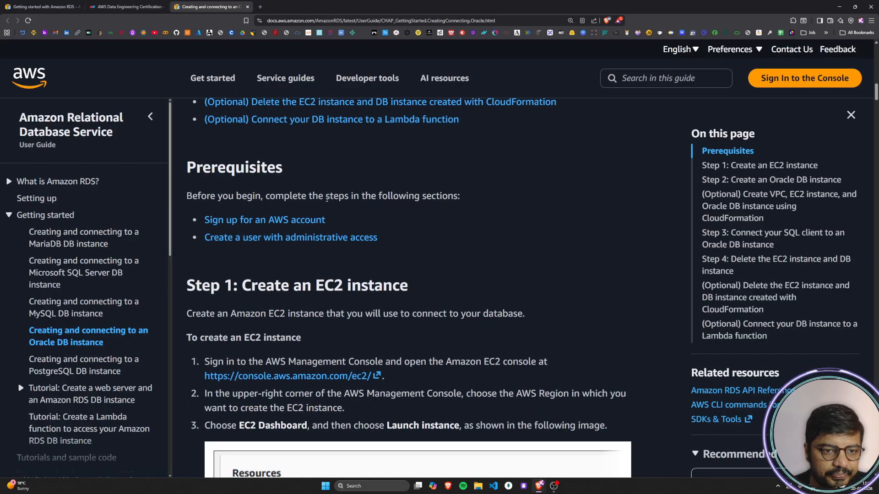
left_click_drag(198, 171, 282, 168)
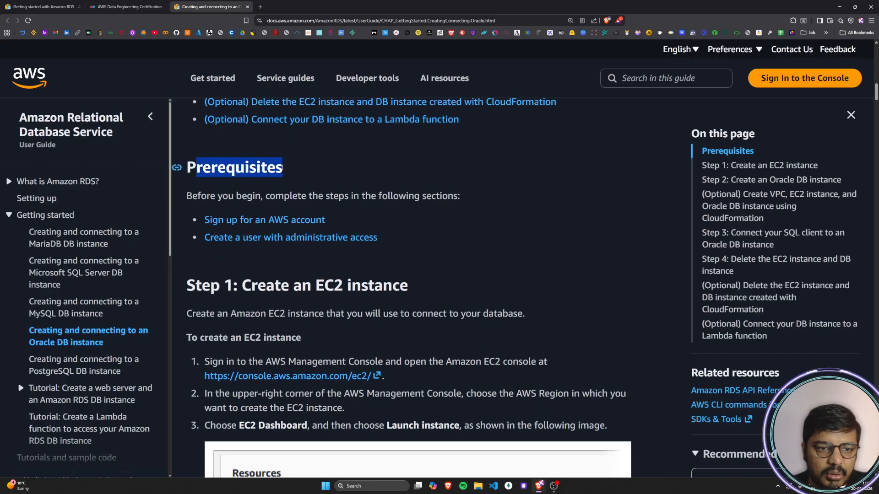
left_click(283, 168)
left_click_drag(204, 195, 265, 196)
left_click(324, 196)
left_click_drag(324, 196, 501, 202)
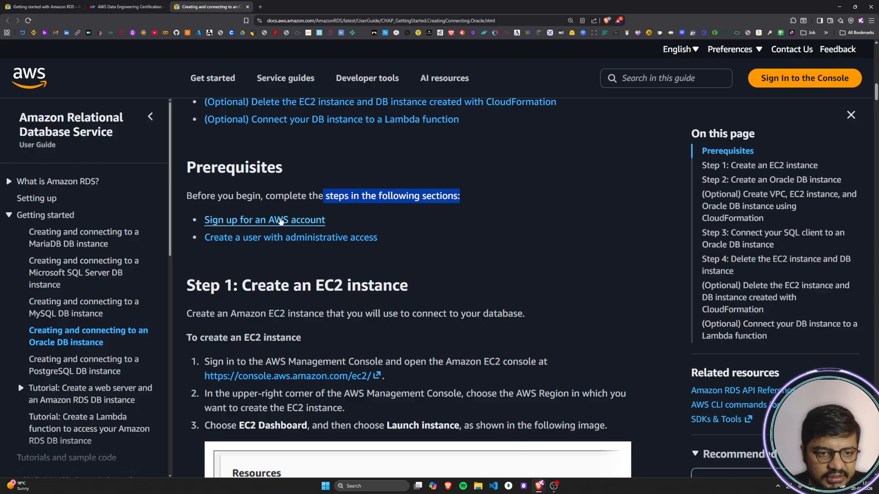
left_click_drag(355, 218, 209, 220)
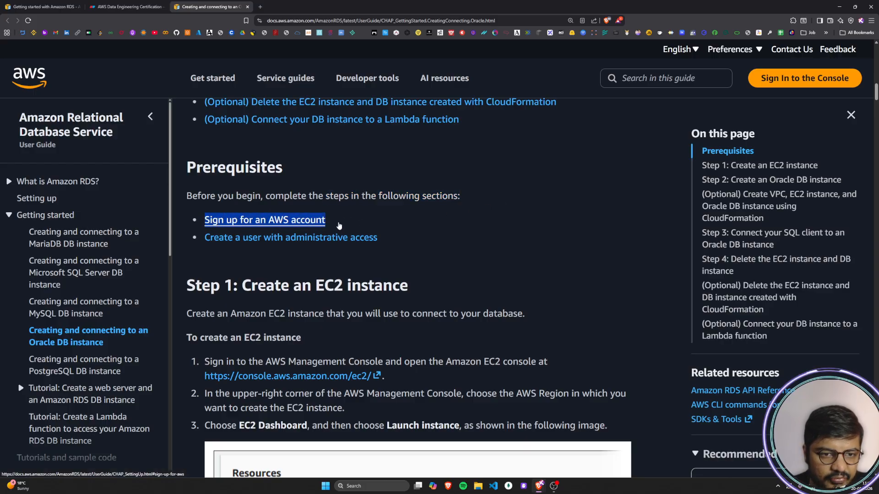
left_click(532, 227)
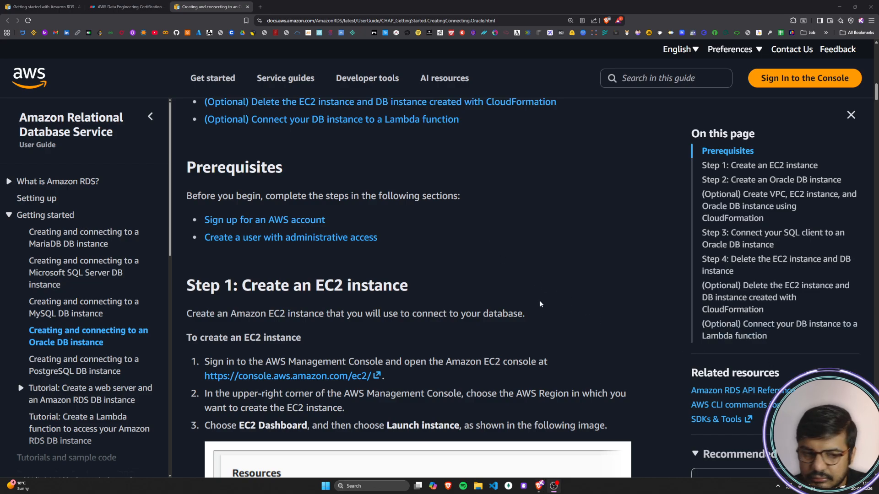
left_click_drag(196, 194, 460, 197)
left_click(468, 208)
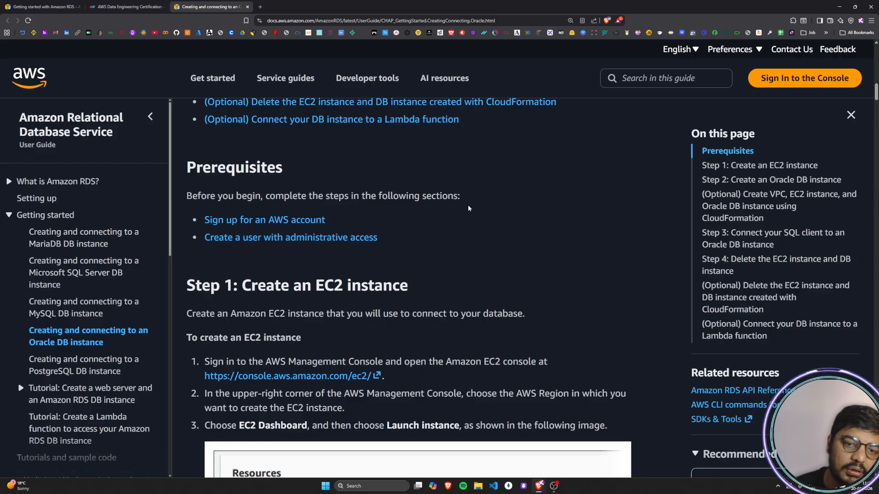
Step: Read the introduction of "Step 1: Create an EC2 instance" and switch back to the Eraser architecture diagram
scroll(469, 209, "down", 2)
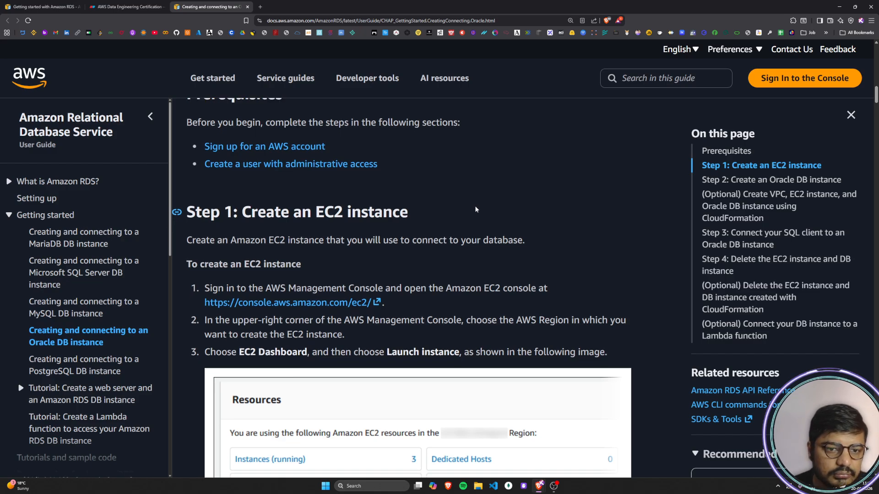
scroll(474, 206, "down", 1)
left_click_drag(202, 184, 477, 183)
left_click(481, 182)
scroll(482, 182, "down", 1)
left_click_drag(270, 146, 444, 147)
left_click(444, 147)
left_click_drag(187, 181, 529, 177)
left_click(529, 177)
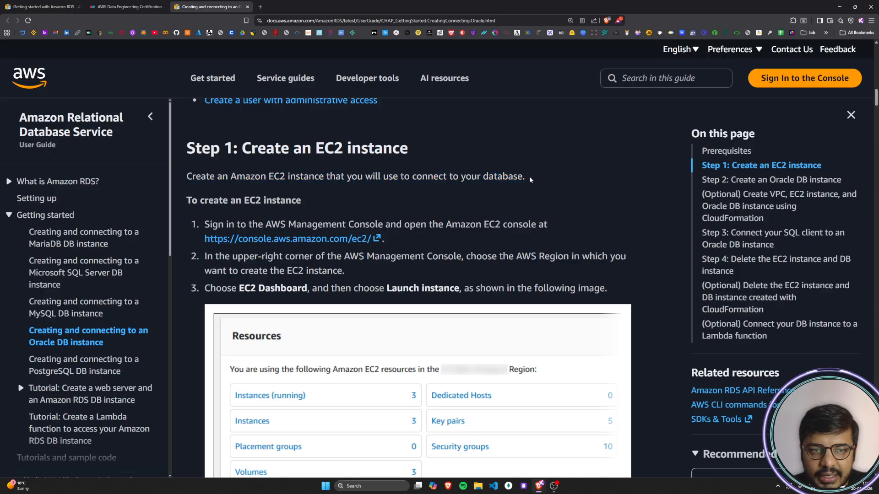
left_click(129, 7)
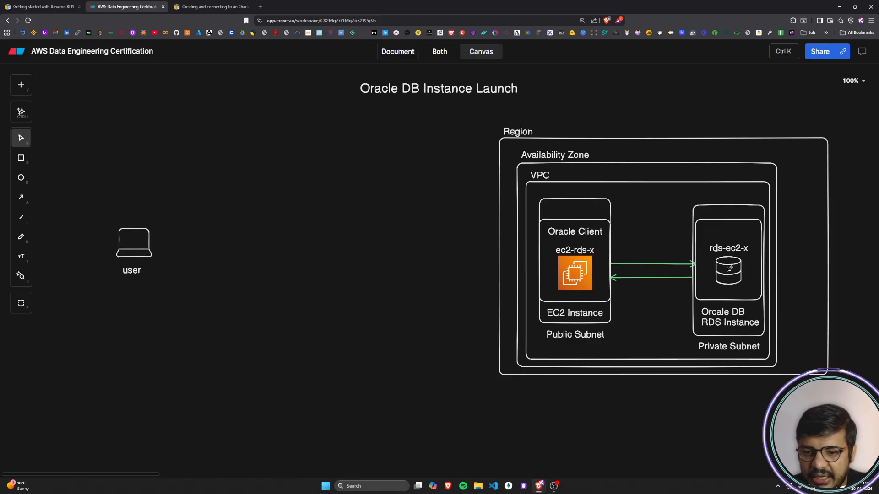
Step: Return to the AWS guide and read the first instruction of Step 1, on signing in and opening the Amazon EC2 console
left_click(220, 7)
scroll(405, 268, "down", 1)
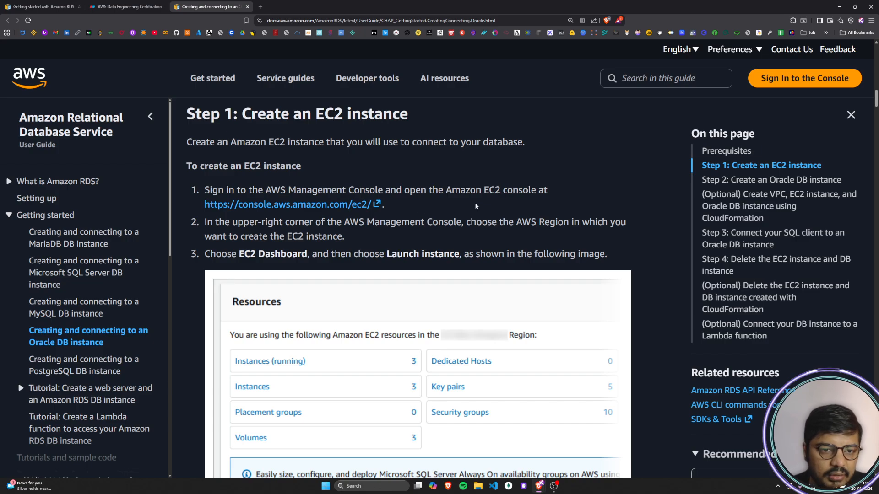
left_click_drag(206, 190, 563, 185)
left_click(309, 186)
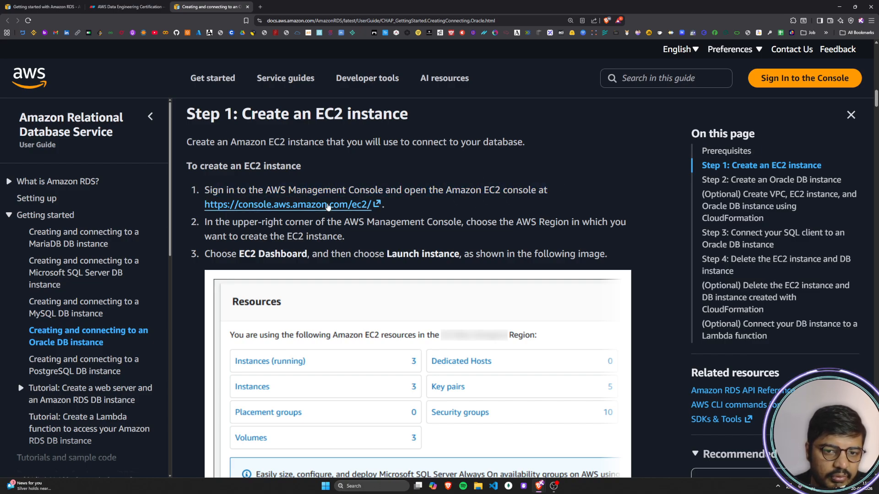
left_click_drag(312, 190, 205, 190)
left_click(639, 192)
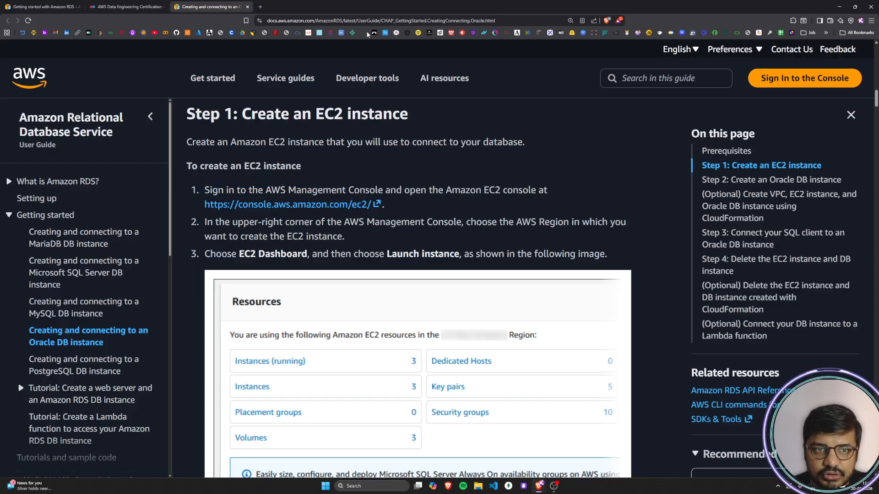
Step: Open the AWS console in a new browser tab and sign in as an IAM user with the account ID, username and password
key("ctrl+t")
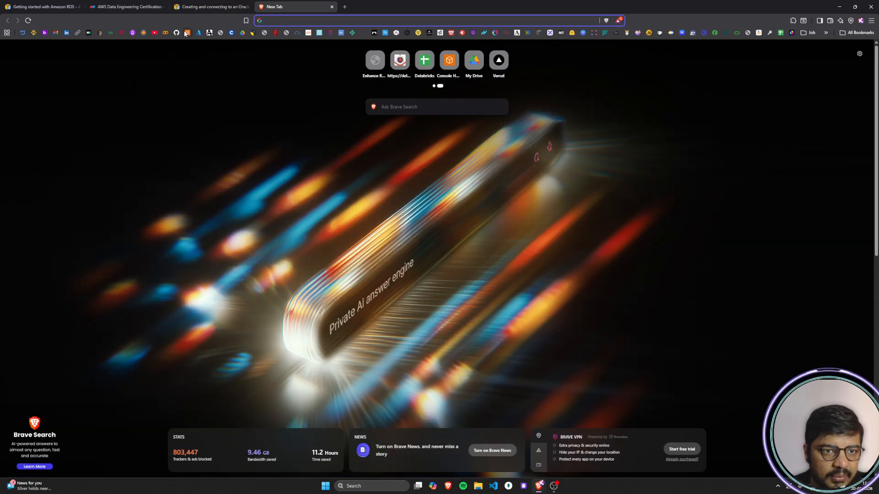
left_click(186, 32)
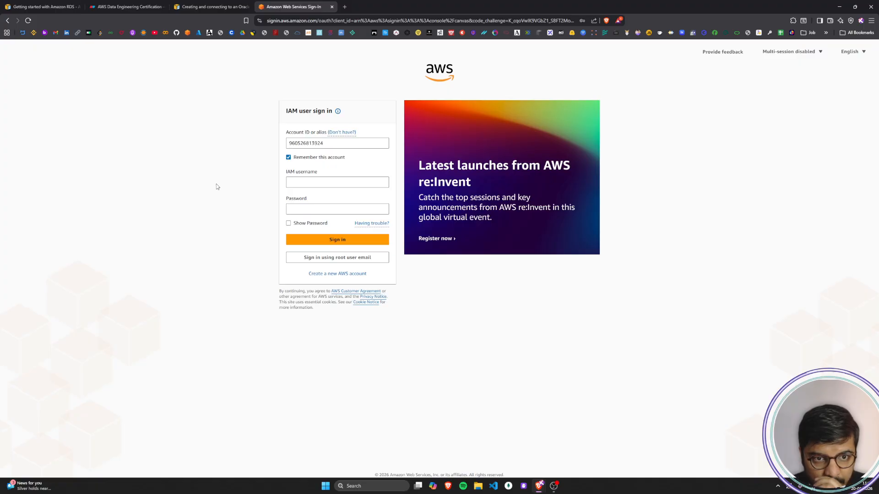
left_click(329, 145)
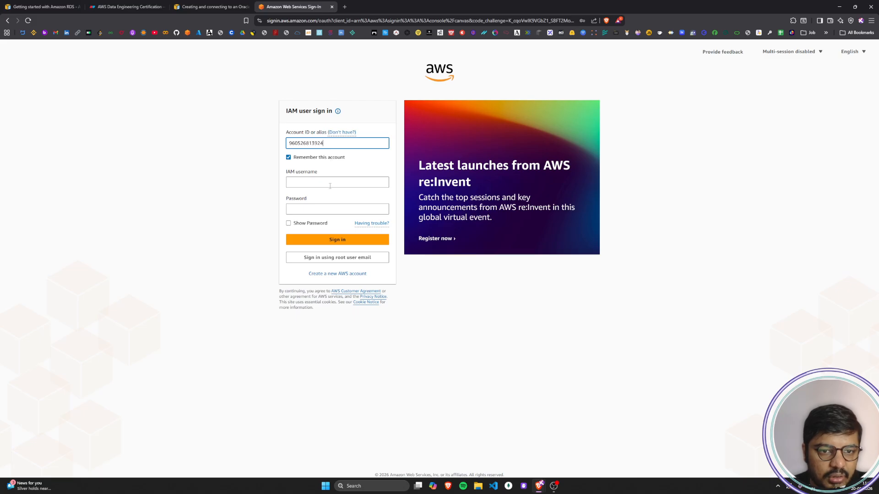
left_click(323, 209)
left_click(360, 226)
left_click(323, 243)
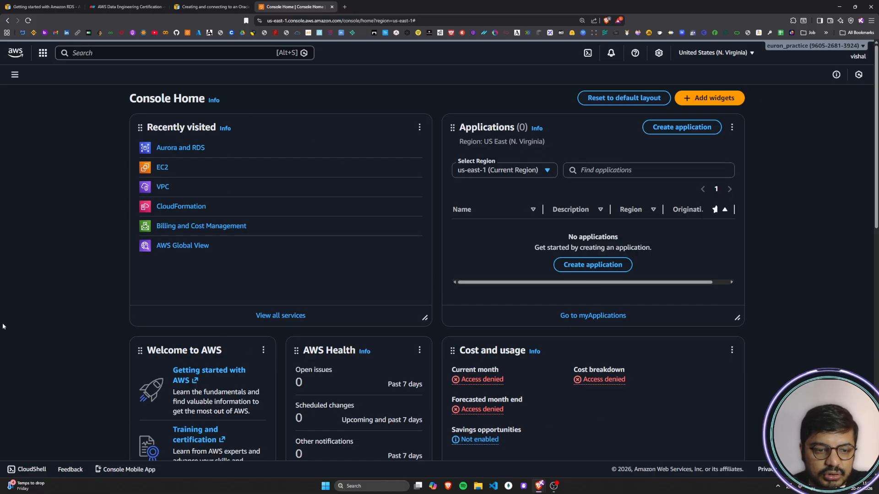
Step: Look through the Console Home widgets, from Recently visited down to Latest announcements and Recent AWS blog posts
scroll(37, 326, "down", 10)
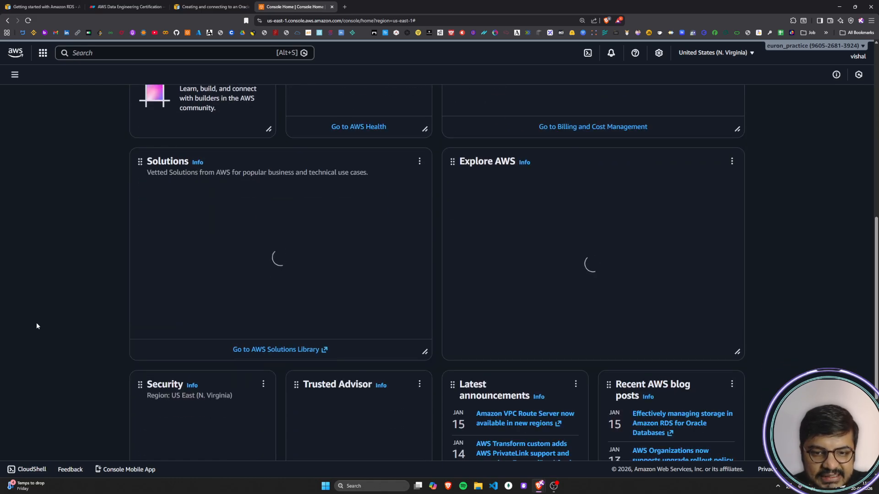
scroll(37, 326, "down", 4)
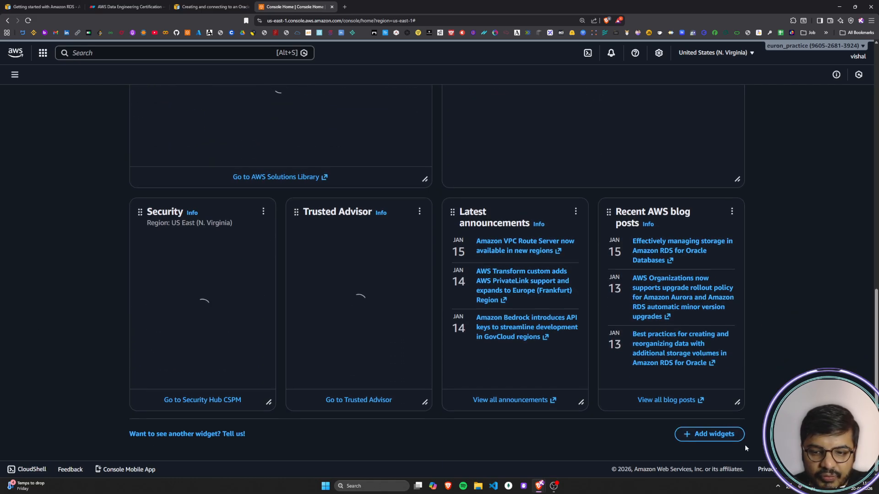
scroll(107, 294, "up", 14)
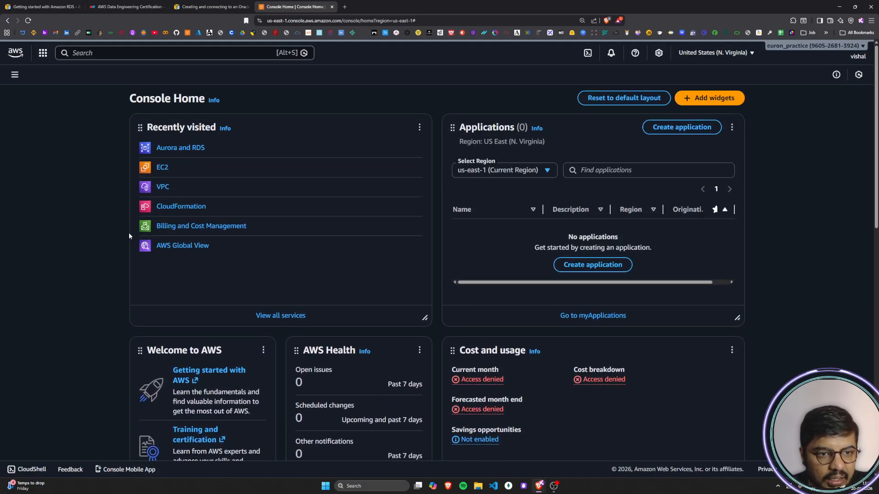
Step: Open the Amazon EC2 console from the link in the guide's Step 1 and look through its home page
left_click(193, 4)
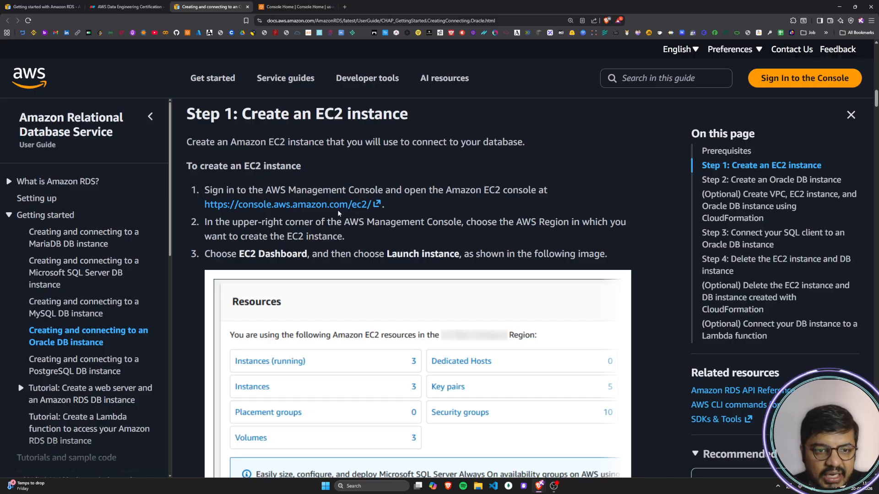
left_click(322, 206)
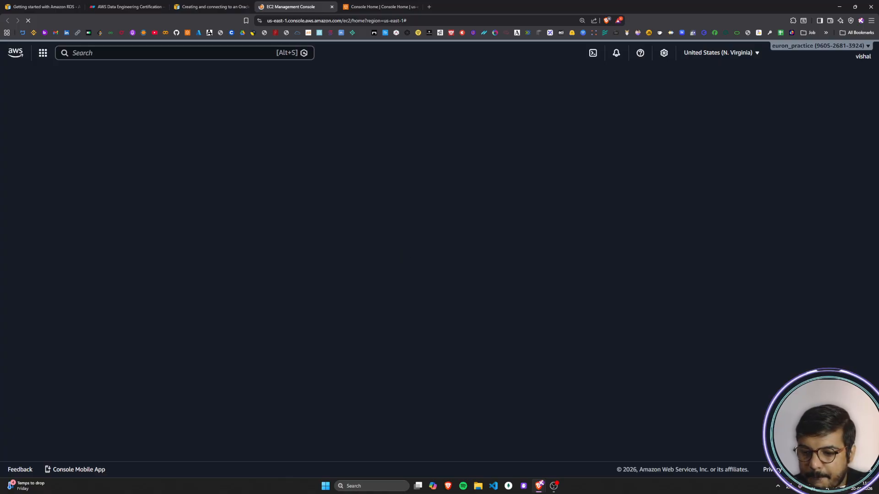
left_click(827, 489)
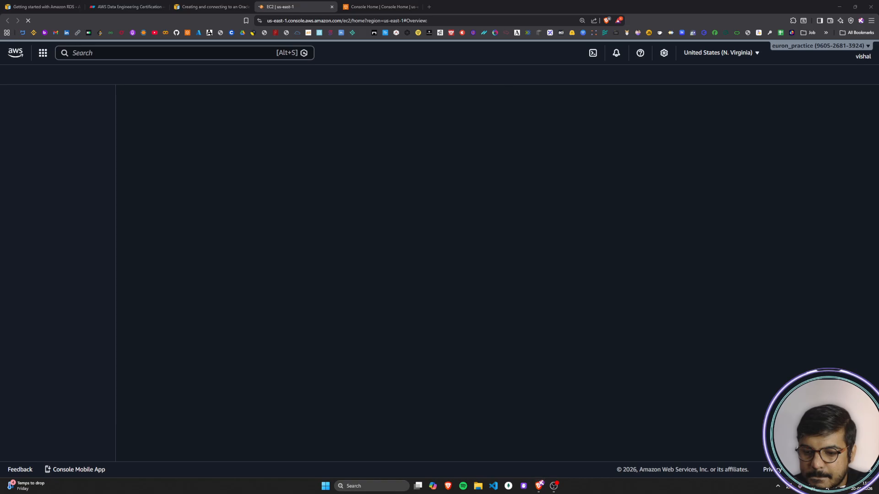
left_click(785, 356)
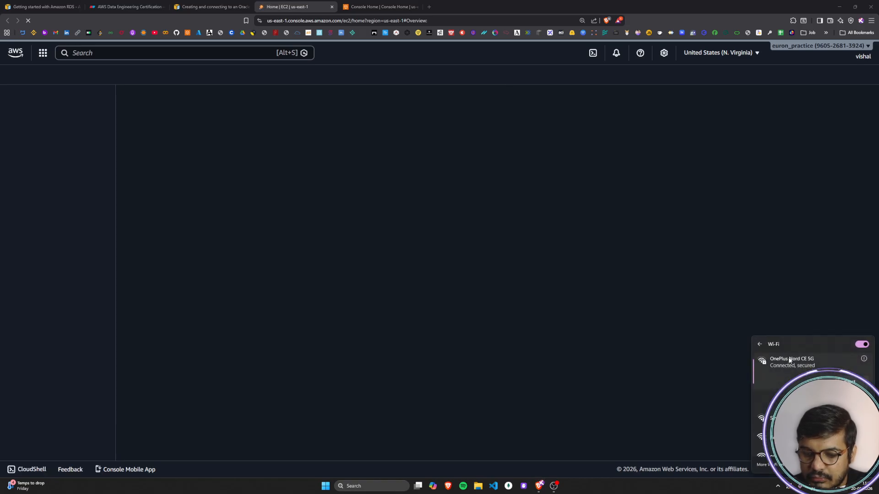
left_click(714, 492)
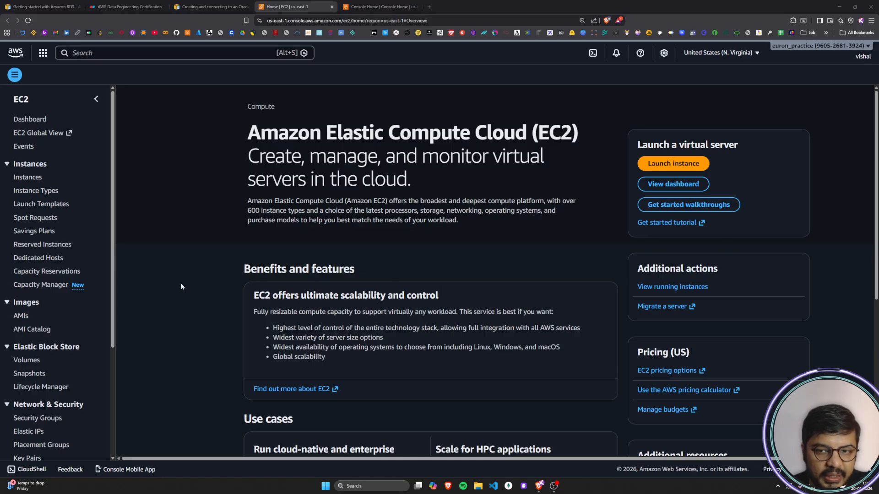
scroll(181, 287, "down", 6)
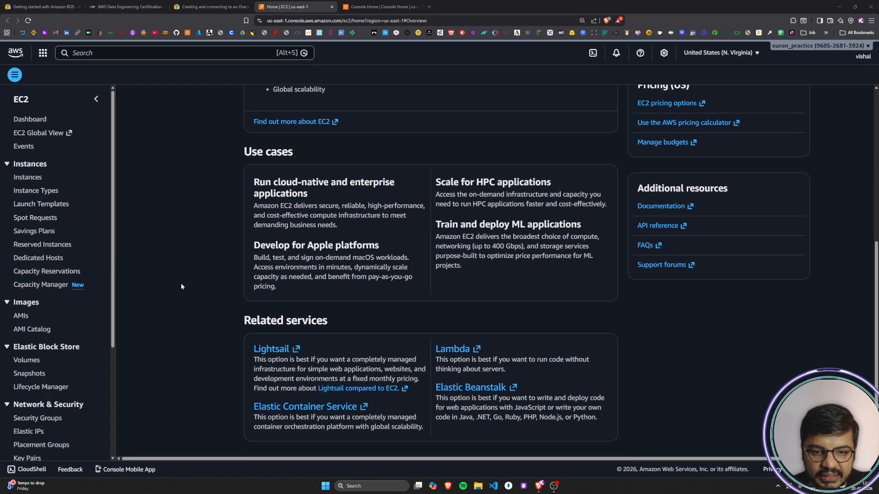
scroll(181, 287, "up", 6)
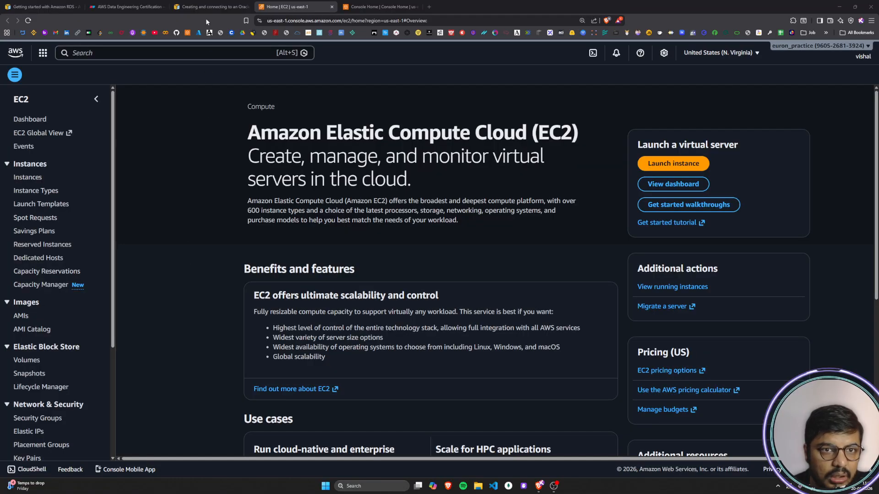
Step: Try to open the EC2 service from Console Home by searching for "ec2"
left_click(213, 6)
left_click(378, 6)
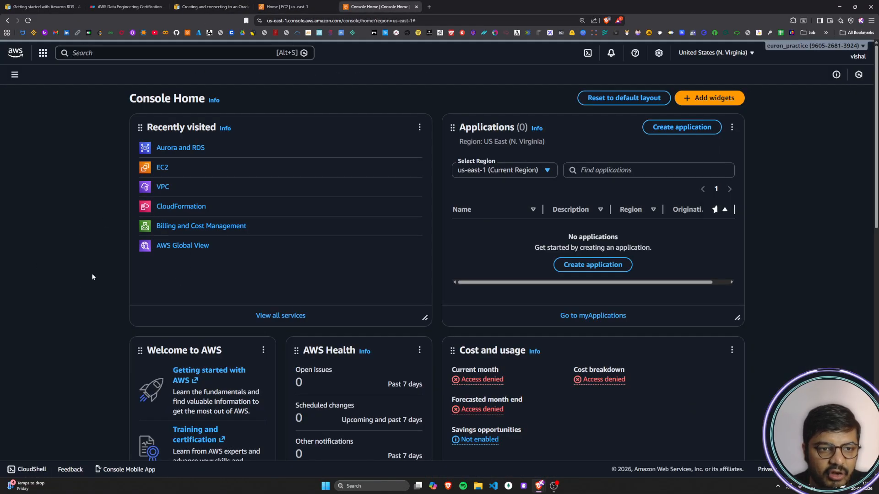
left_click(93, 54)
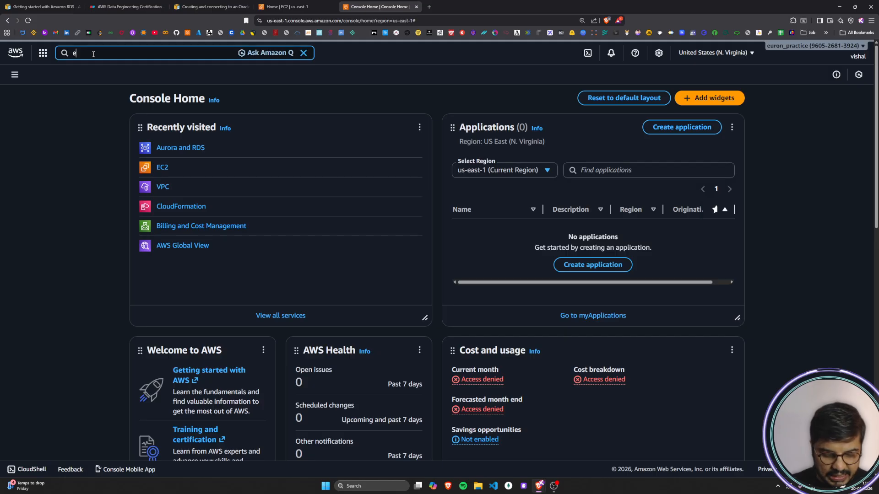
type("ec2")
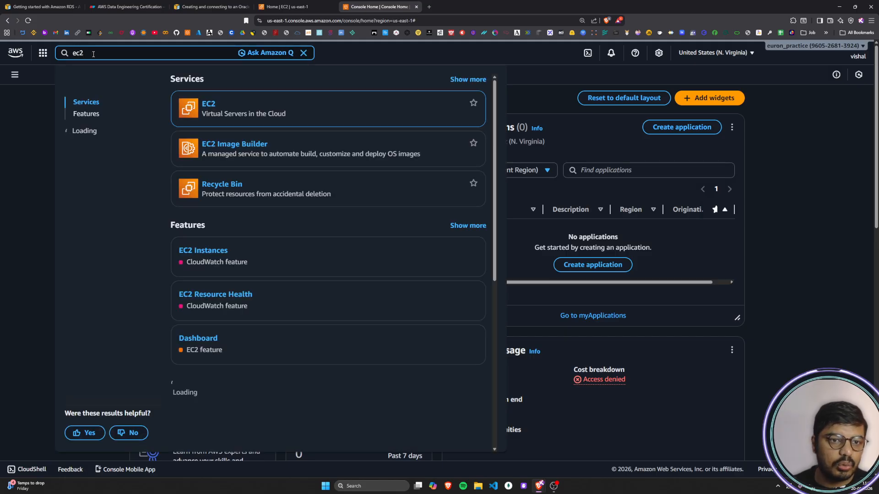
left_click(211, 106)
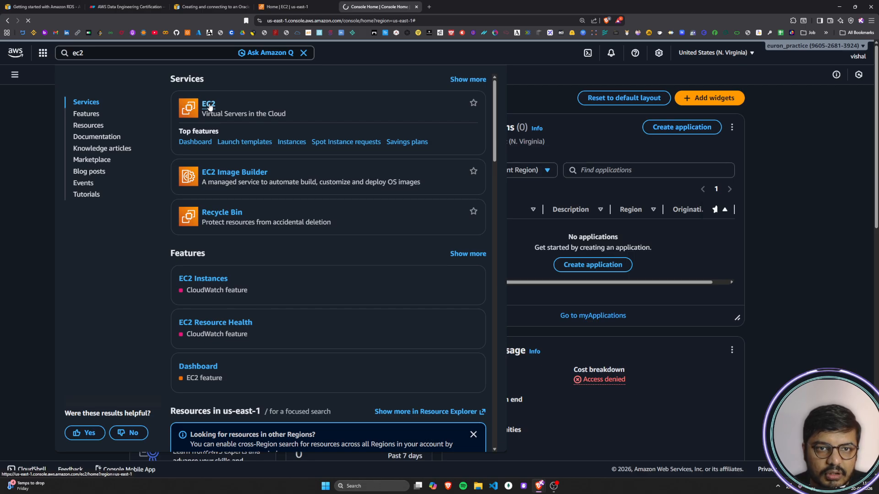
left_click(36, 252)
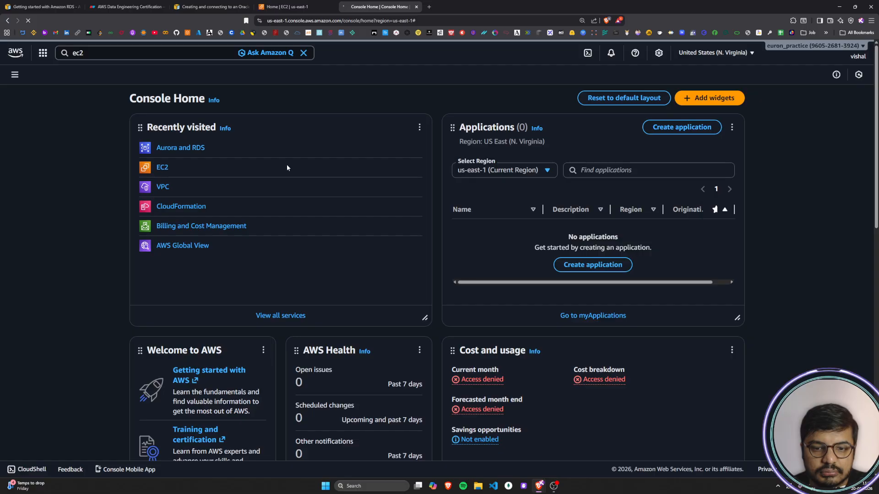
Step: Check the computer's Wi-Fi connection in the list of available networks
left_click(830, 488)
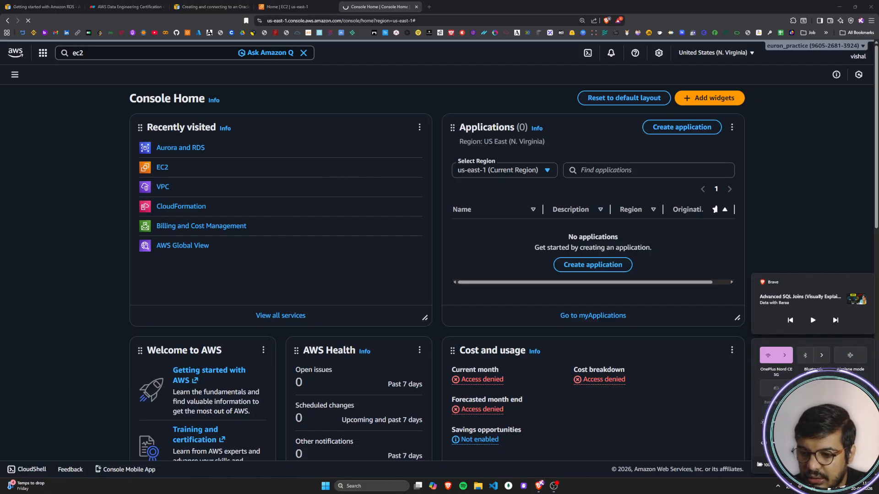
left_click(784, 355)
scroll(812, 415, "down", 3)
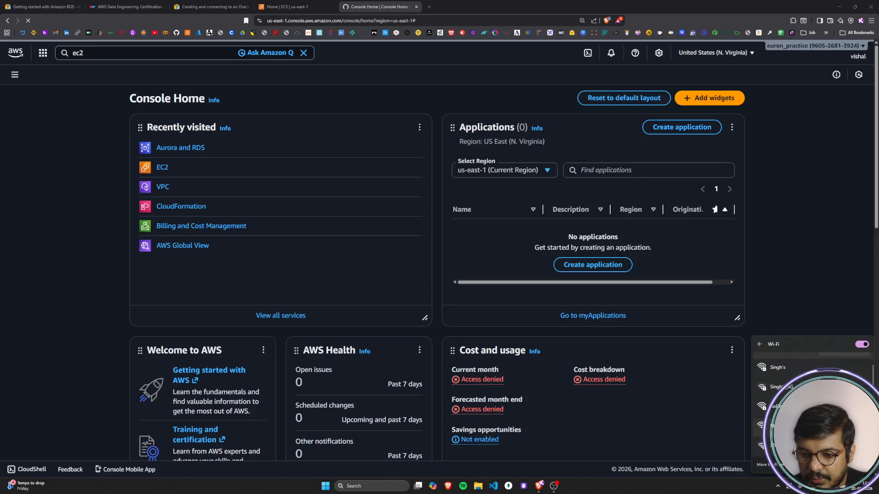
scroll(812, 414, "up", 3)
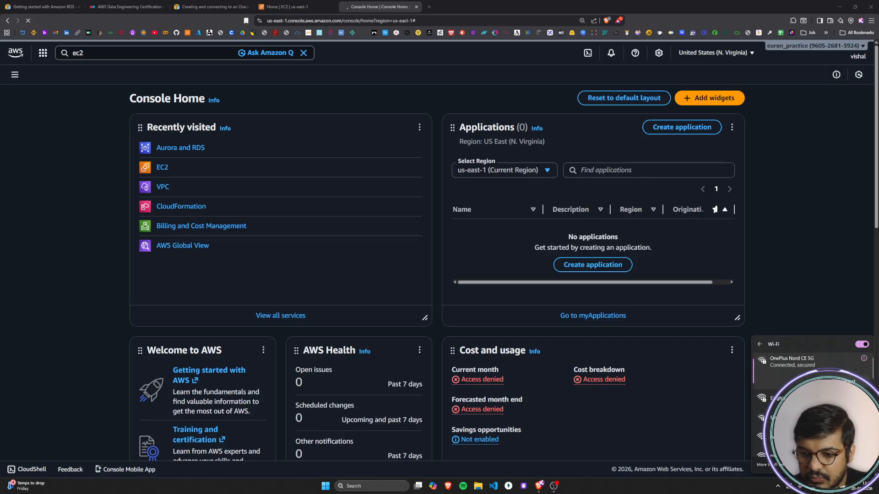
left_click(819, 301)
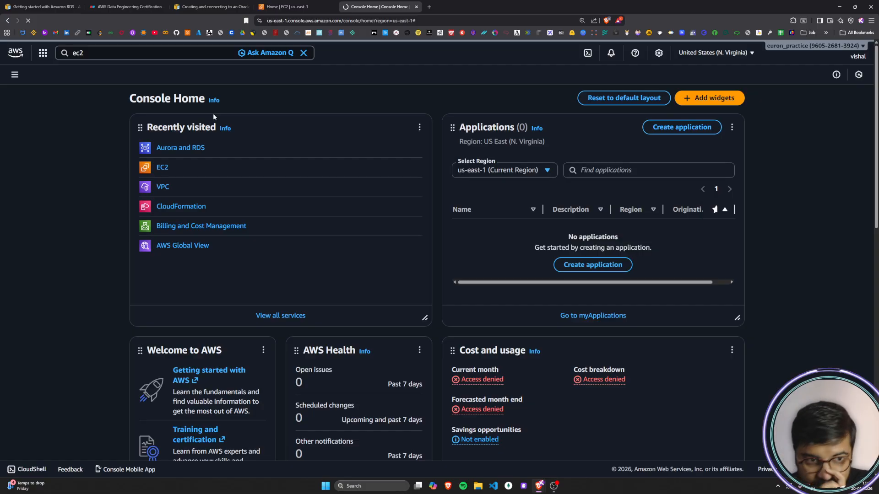
Step: Try to open the All services page from Console Home and close that browser tab
left_click(119, 51)
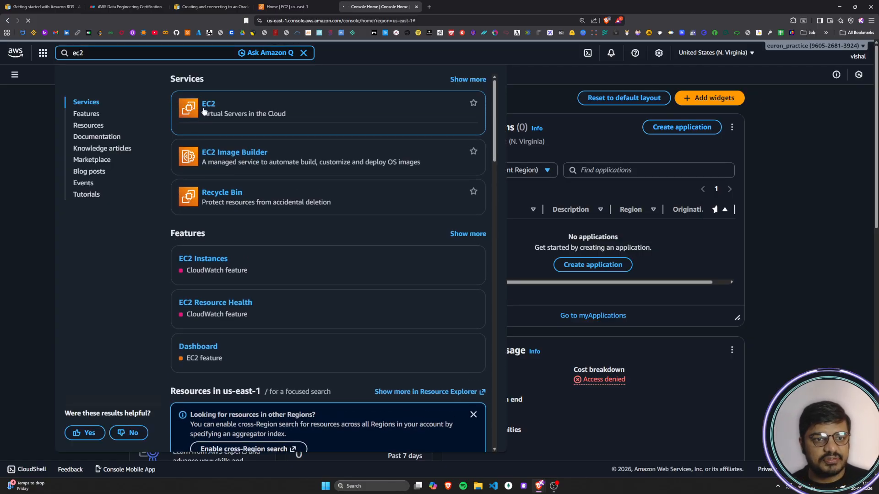
left_click(293, 7)
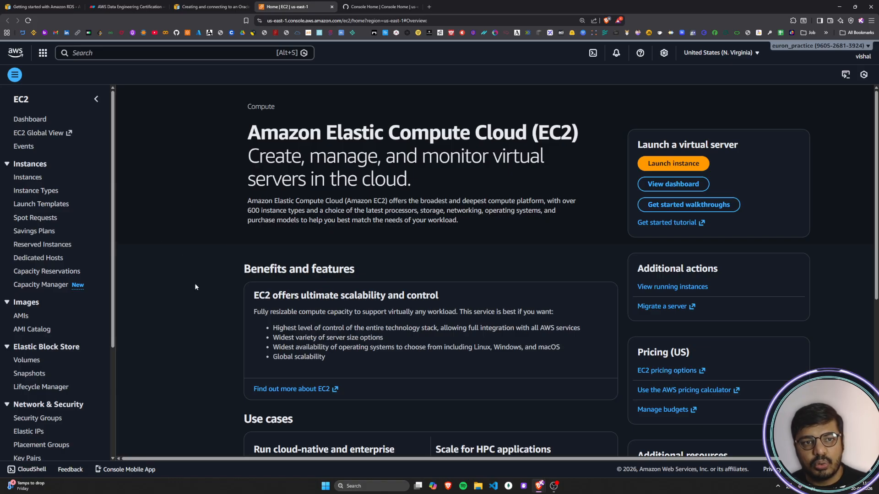
left_click(371, 10)
left_click(31, 142)
left_click(15, 74)
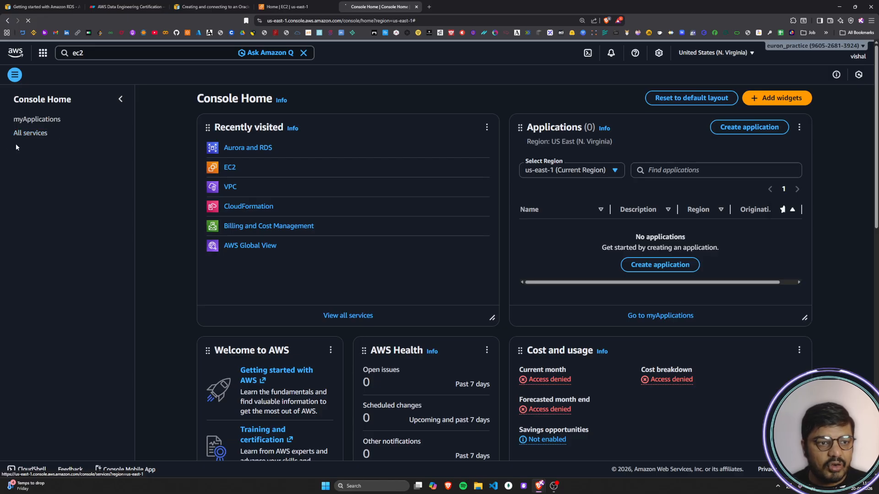
left_click(32, 135)
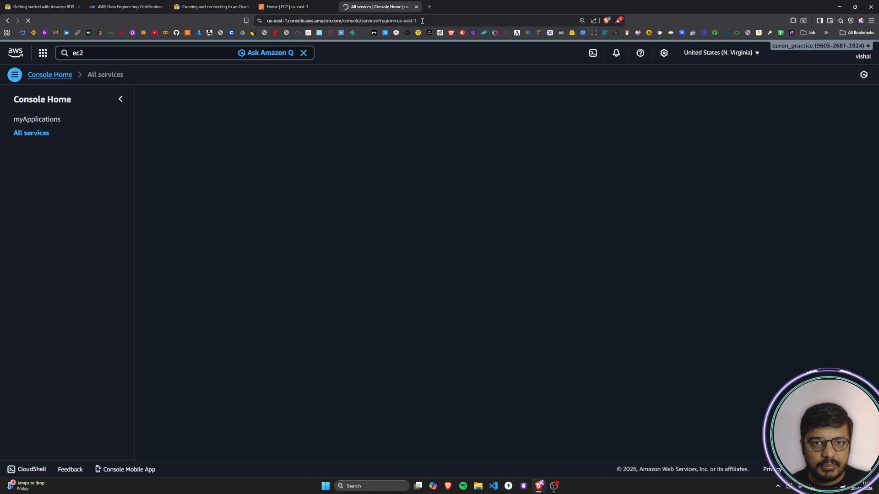
left_click(417, 6)
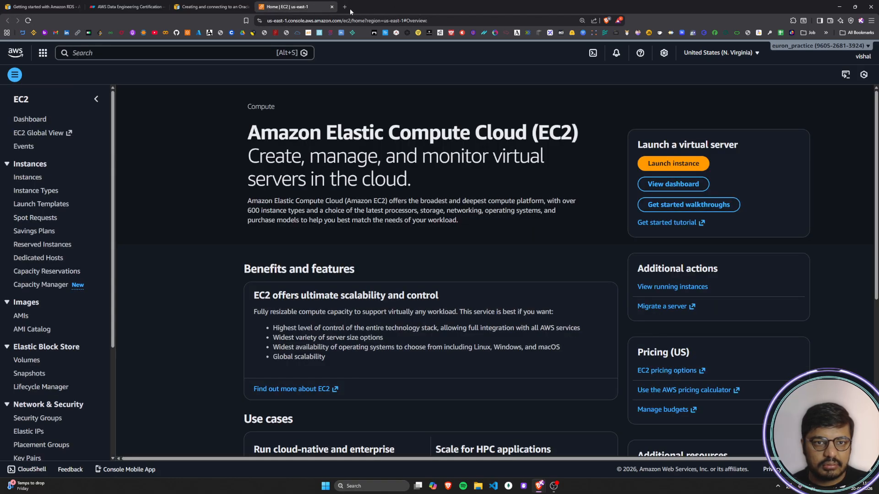
Step: Duplicate the browser tab with the EC2 home page and switch to the copy
right_click(322, 7)
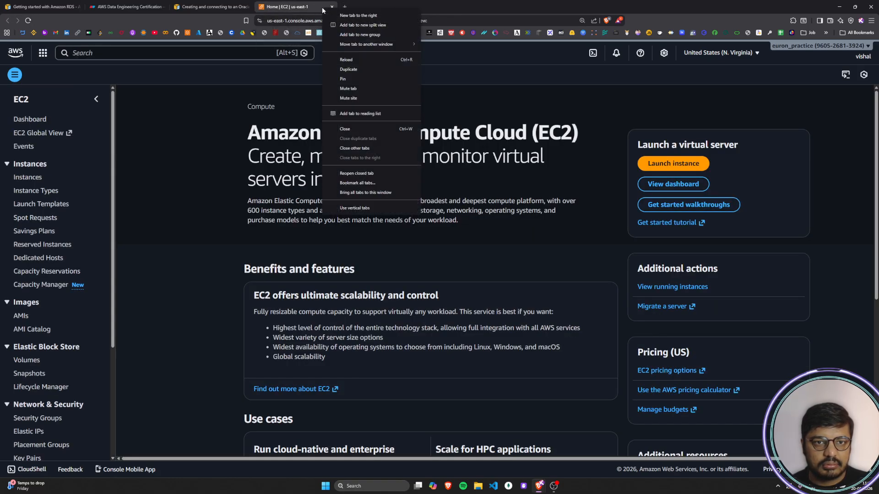
left_click(347, 68)
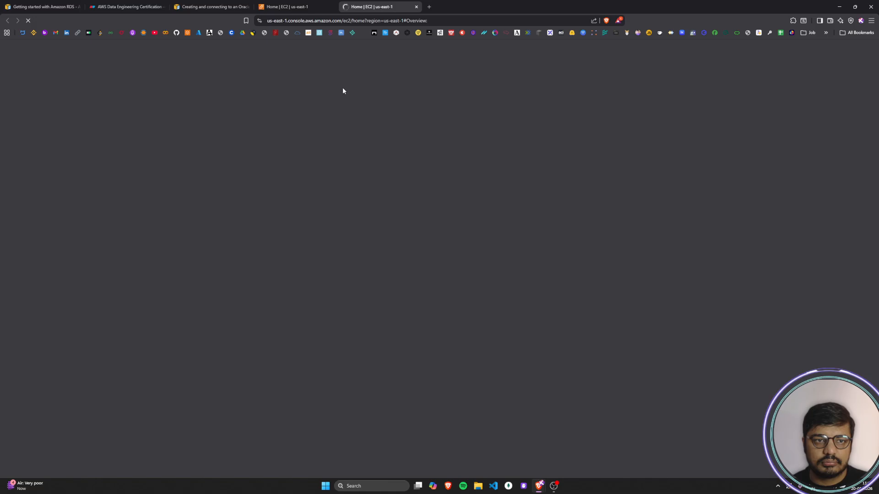
left_click(283, 7)
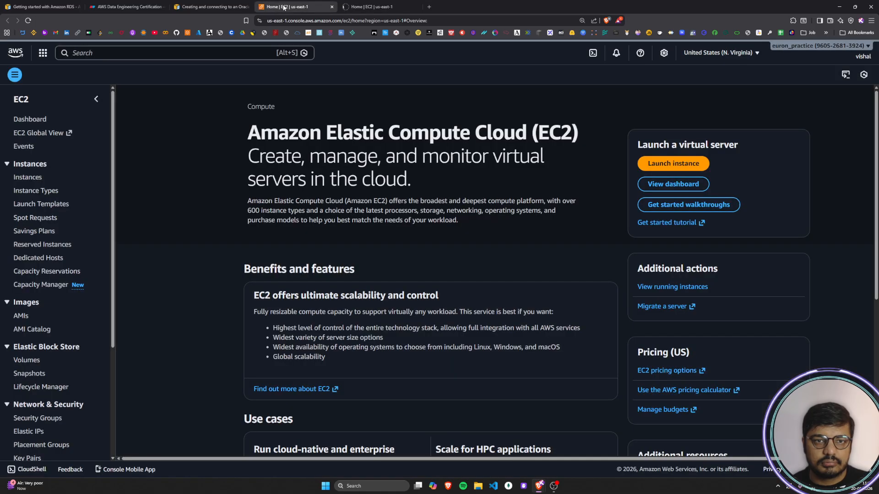
left_click(383, 7)
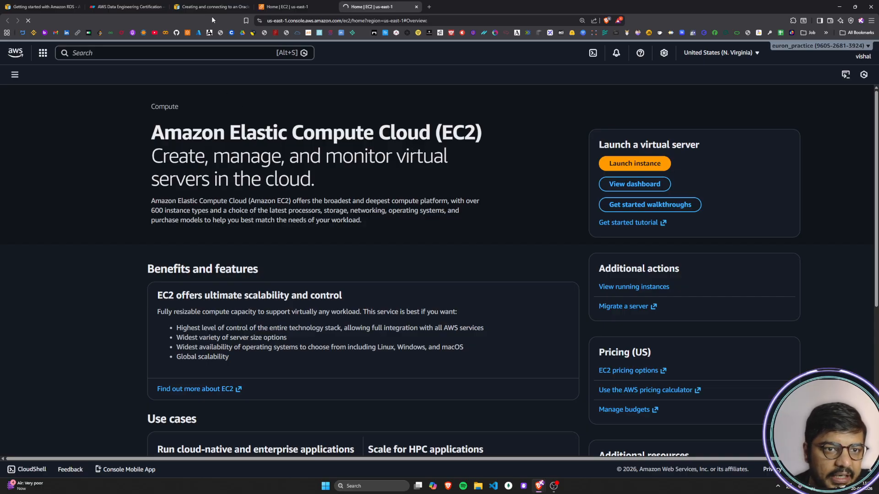
Step: Check the EC2 home page in the original browser tab and return to the duplicated tab
left_click(298, 12)
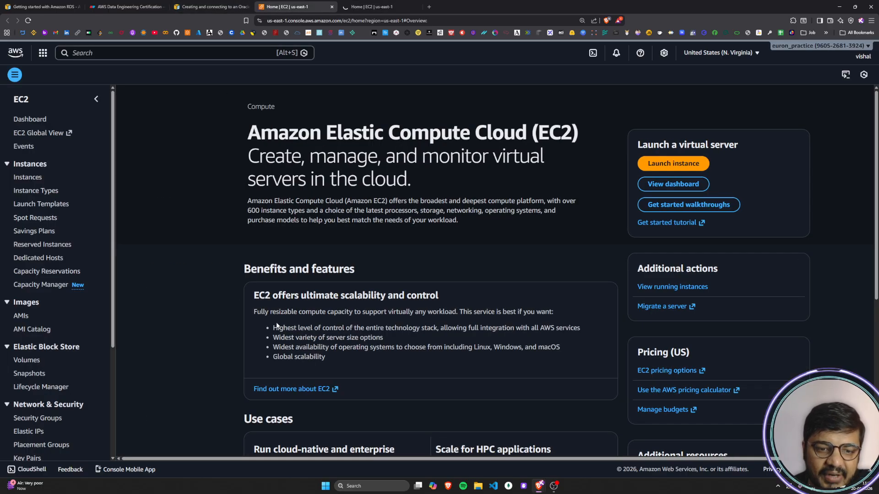
scroll(223, 325, "down", 3)
scroll(212, 353, "down", 3)
scroll(258, 242, "up", 6)
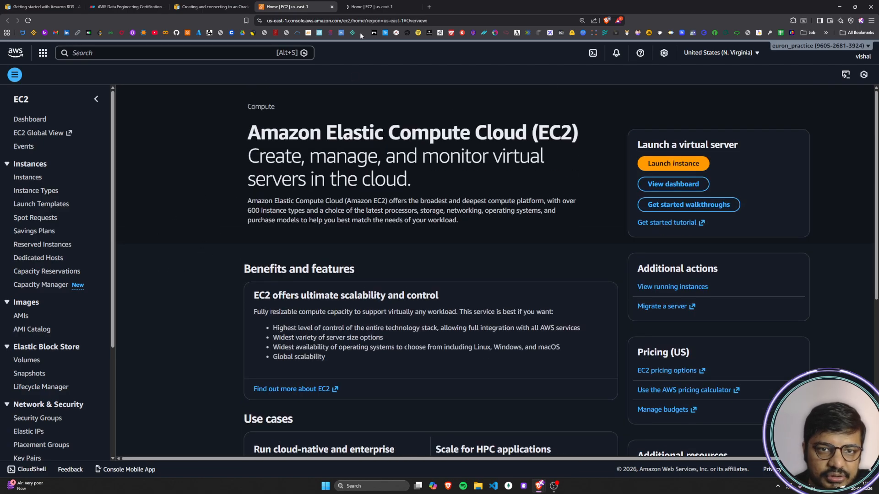
left_click(349, 12)
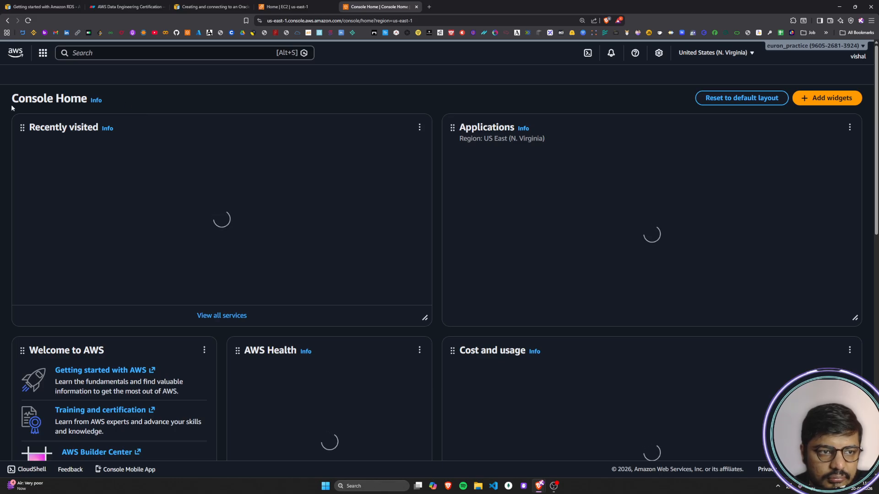
Step: Open the All services page from Console Home and open EC2 from its Compute category
left_click(43, 54)
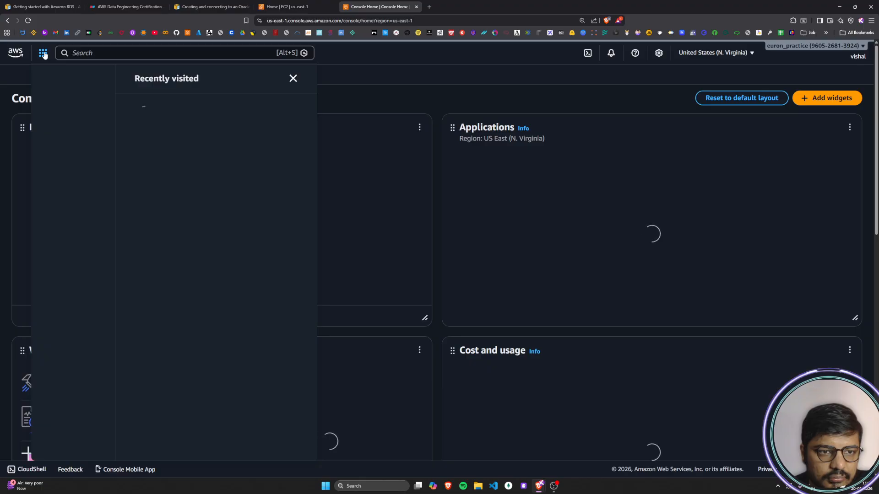
left_click(293, 79)
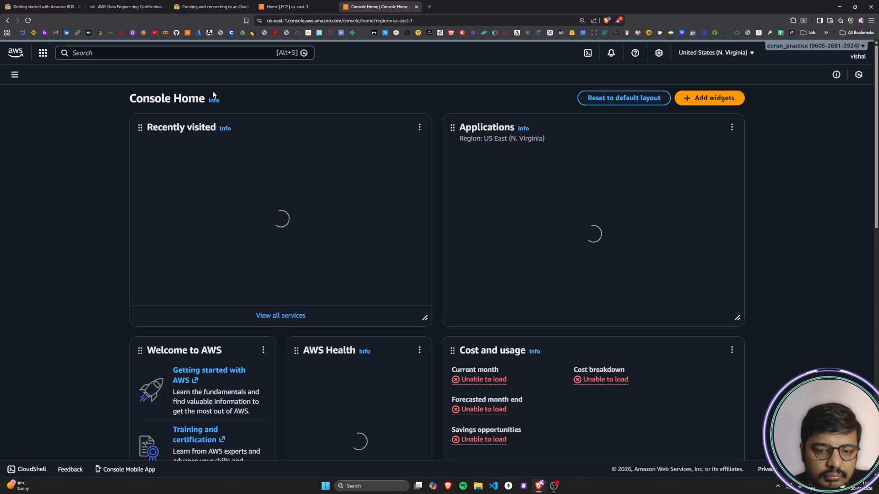
left_click(15, 76)
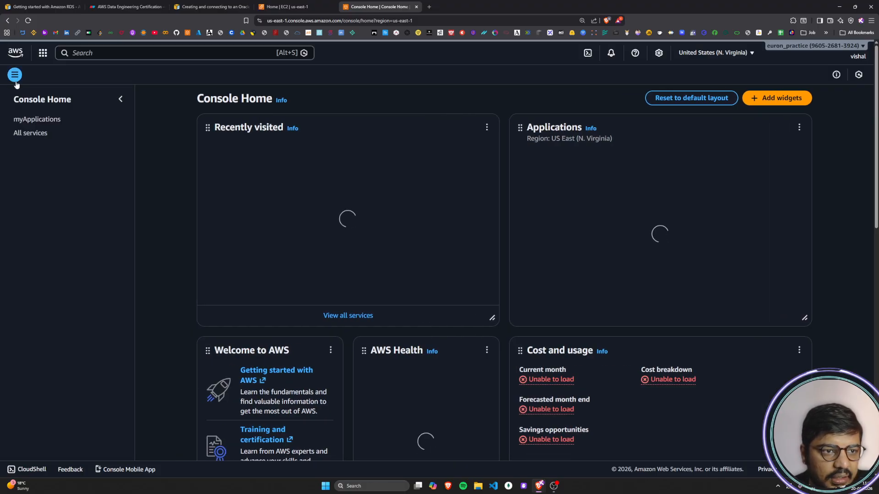
left_click(26, 136)
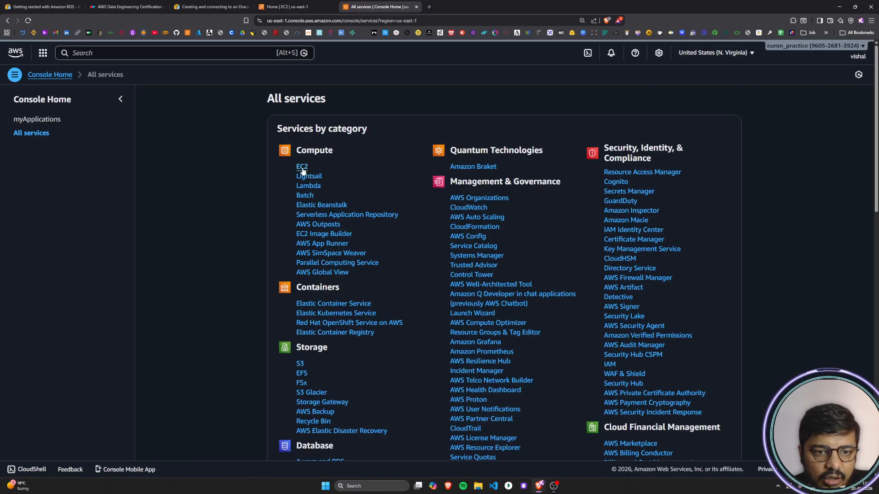
left_click_drag(296, 151, 331, 151)
left_click(364, 152)
left_click(302, 167)
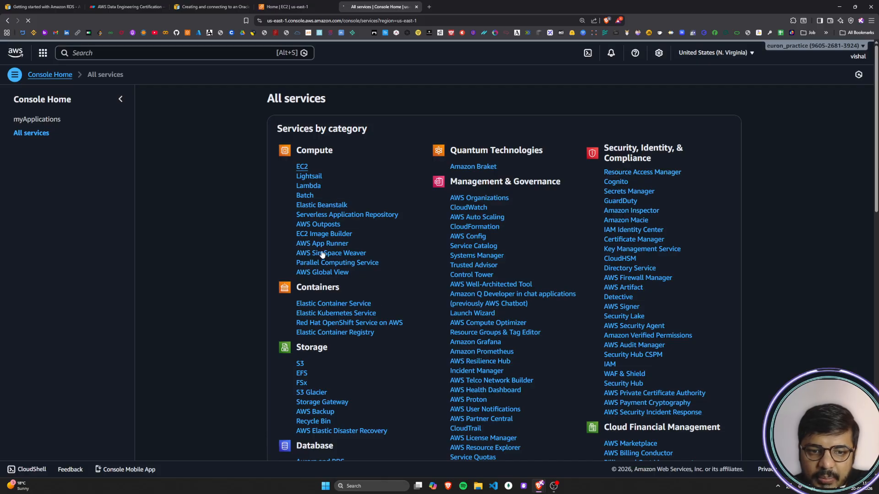
Step: Look through the service categories on the All services page, from Compute down to Satellite and Game Development
scroll(347, 236, "down", 3)
scroll(347, 235, "down", 15)
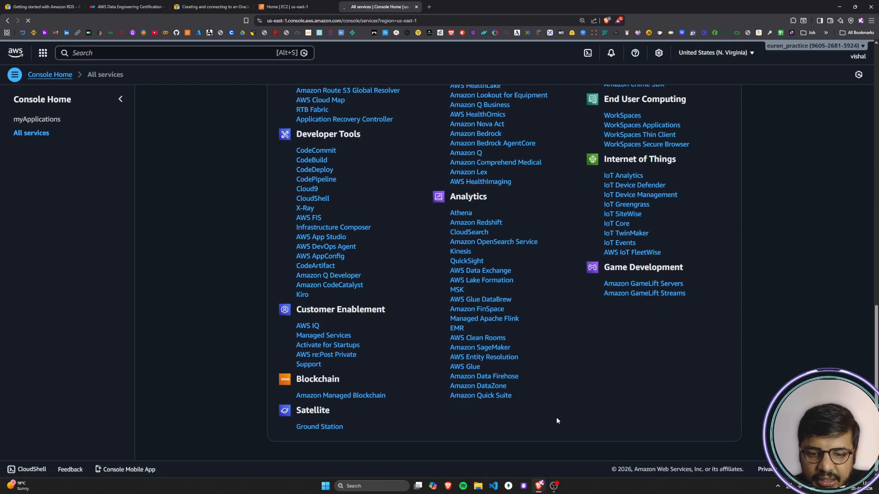
scroll(556, 417, "up", 8)
scroll(557, 420, "up", 7)
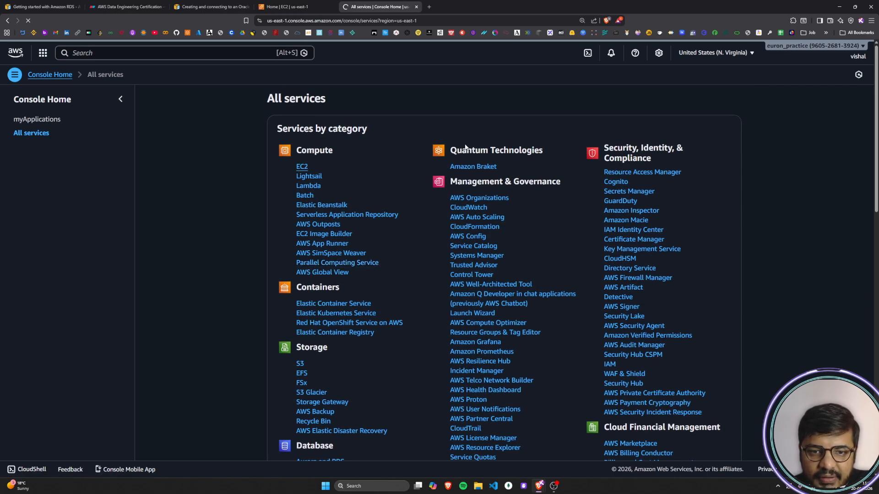
scroll(510, 164, "down", 1)
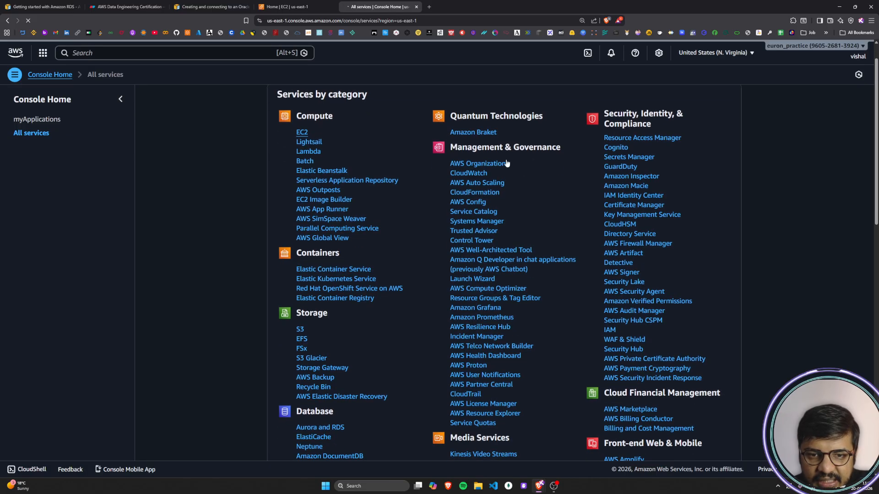
scroll(534, 151, "down", 3)
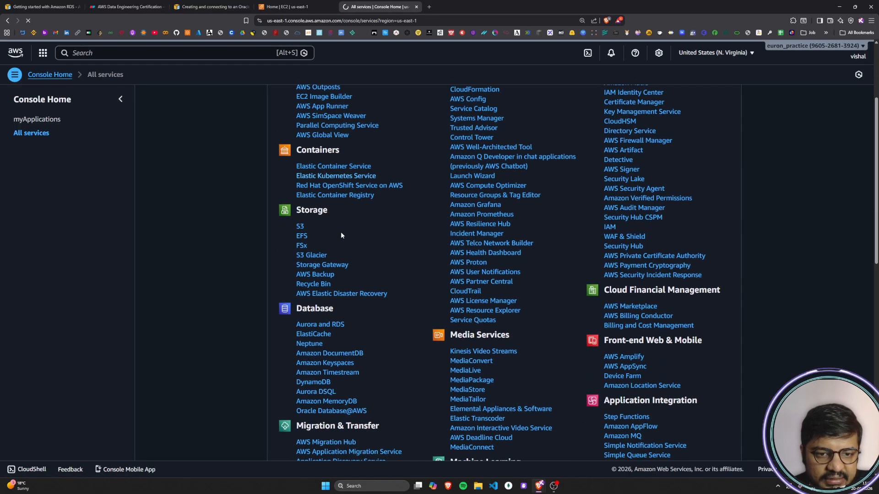
scroll(314, 224, "down", 6)
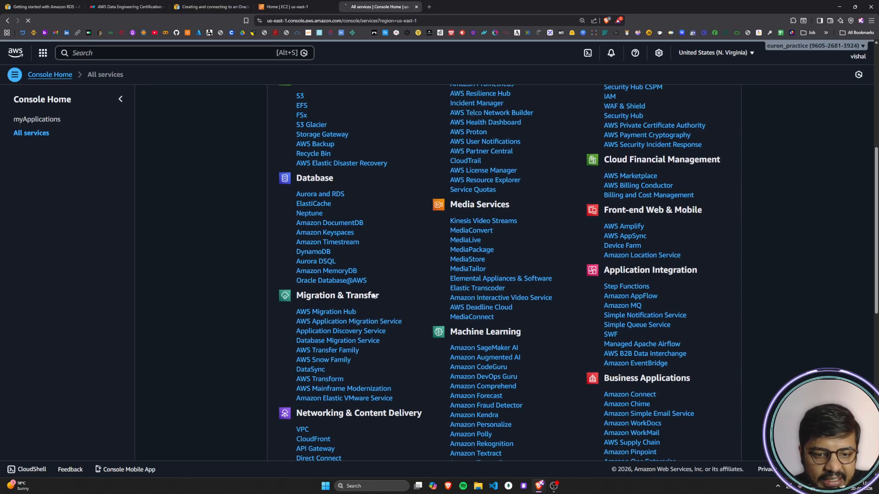
scroll(334, 218, "down", 4)
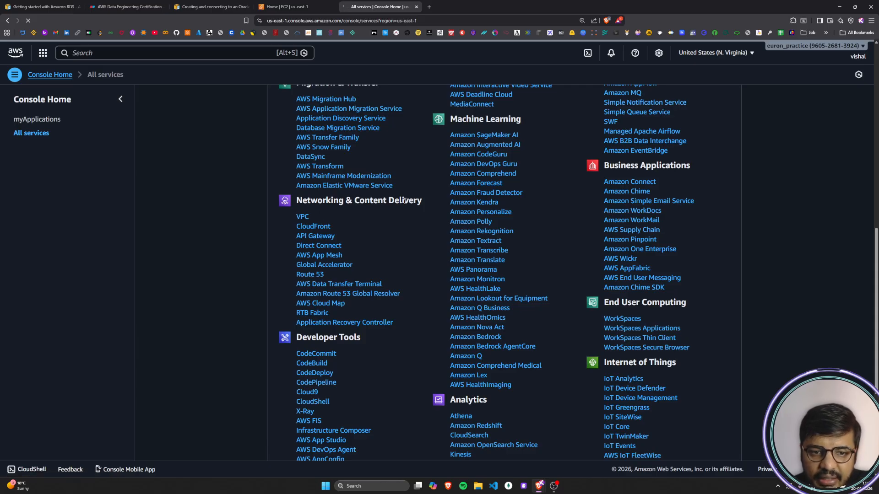
scroll(362, 336, "down", 5)
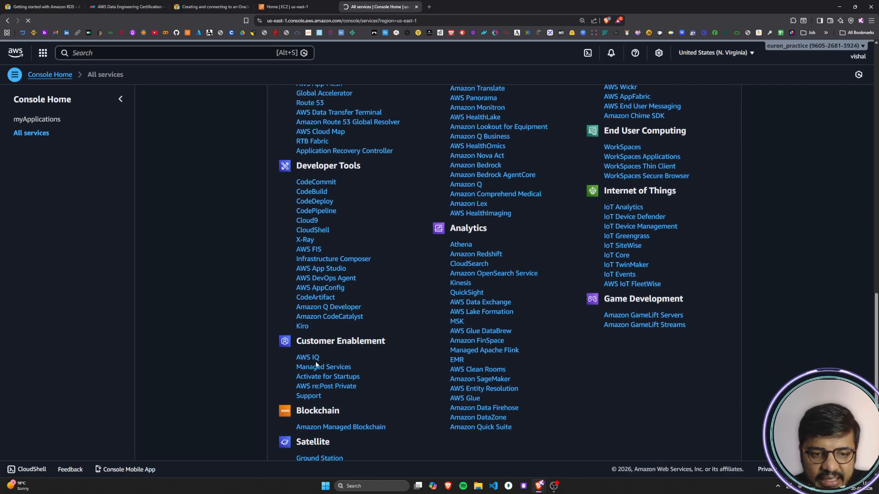
scroll(321, 379, "down", 1)
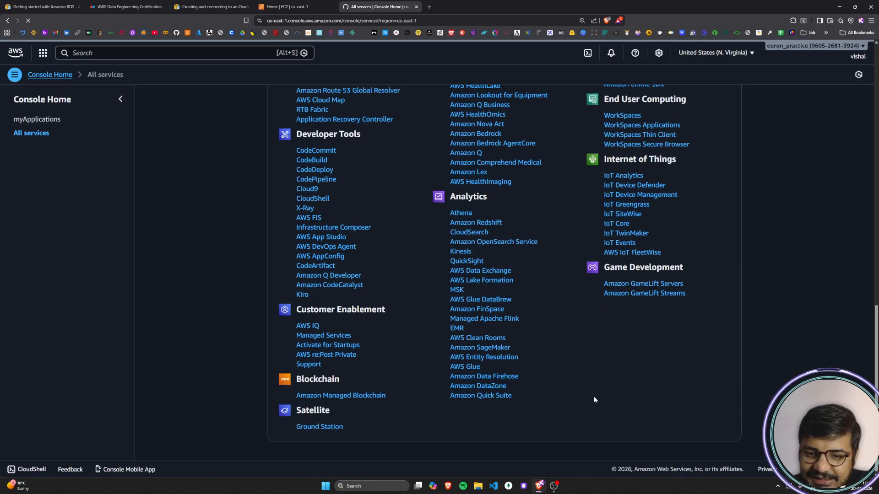
scroll(594, 399, "up", 4)
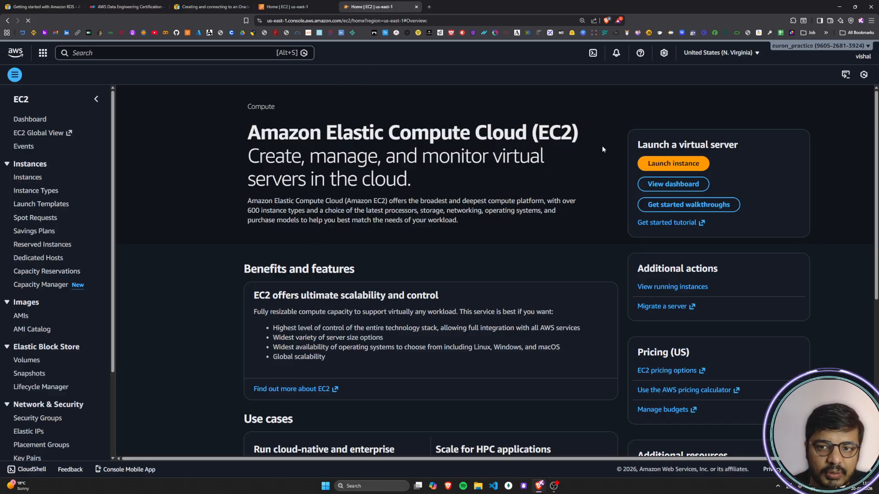
Step: Read the Oracle DB guide's instruction on choosing the AWS Region for the EC2 instance
left_click(206, 9)
scroll(316, 240, "down", 1)
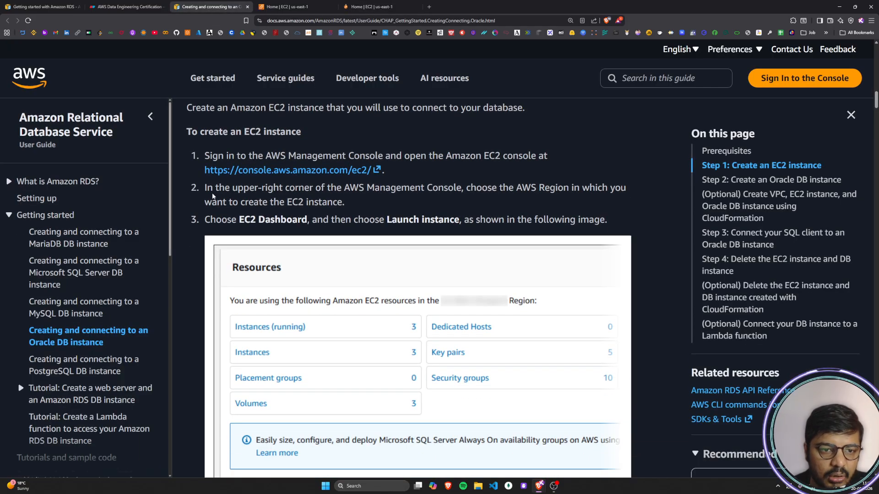
left_click_drag(224, 188, 626, 189)
left_click_drag(223, 202, 348, 204)
left_click(347, 204)
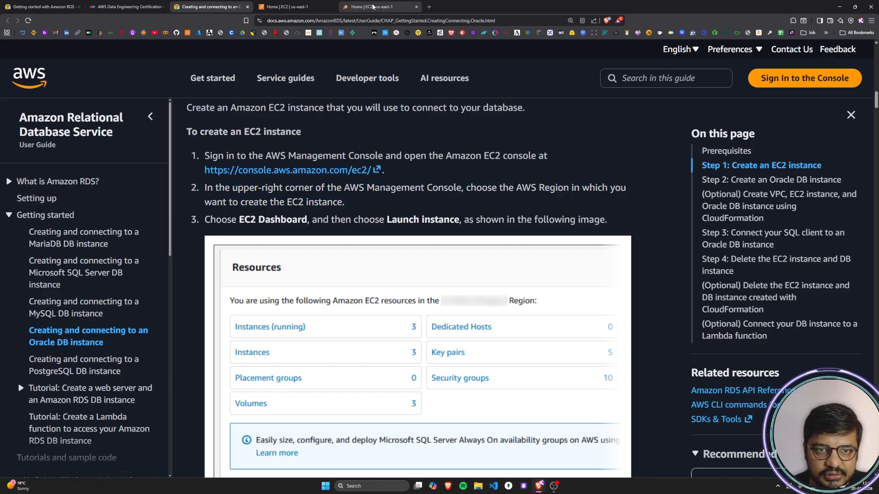
Step: Switch the duplicated EC2 console to the Mumbai region (ap-south-1) and close the original us-east-1 EC2 tab
left_click(373, 7)
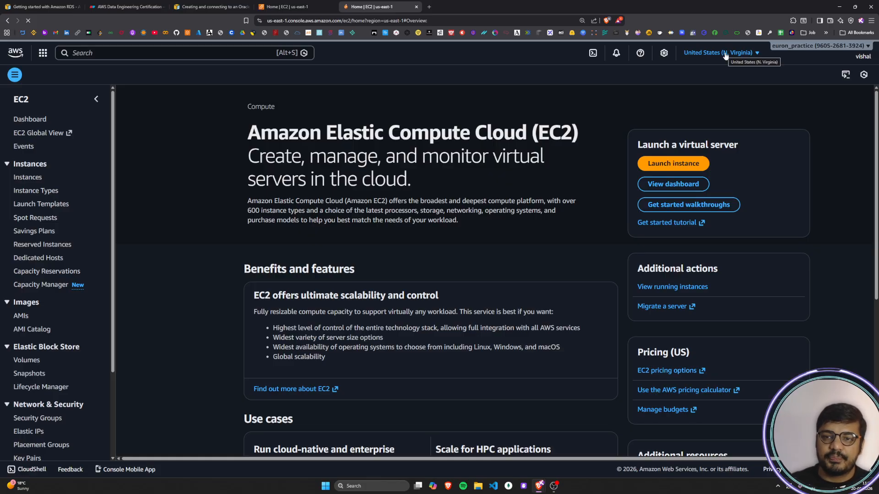
left_click(726, 54)
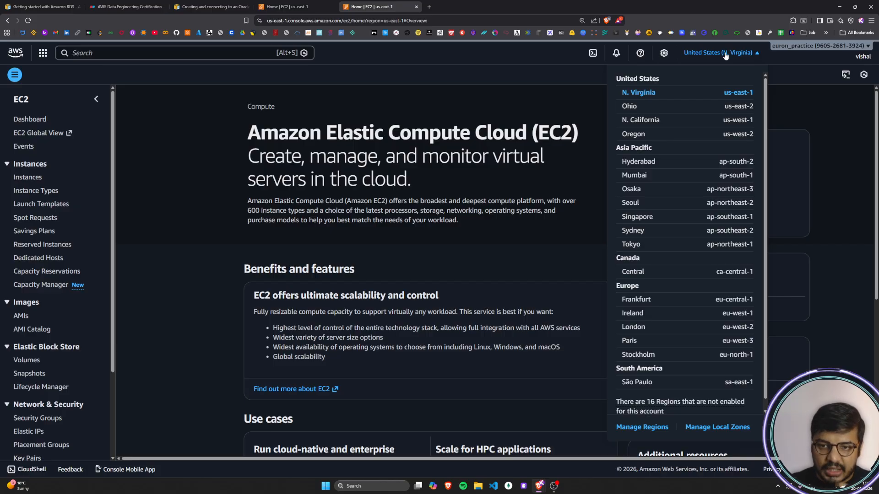
left_click(642, 176)
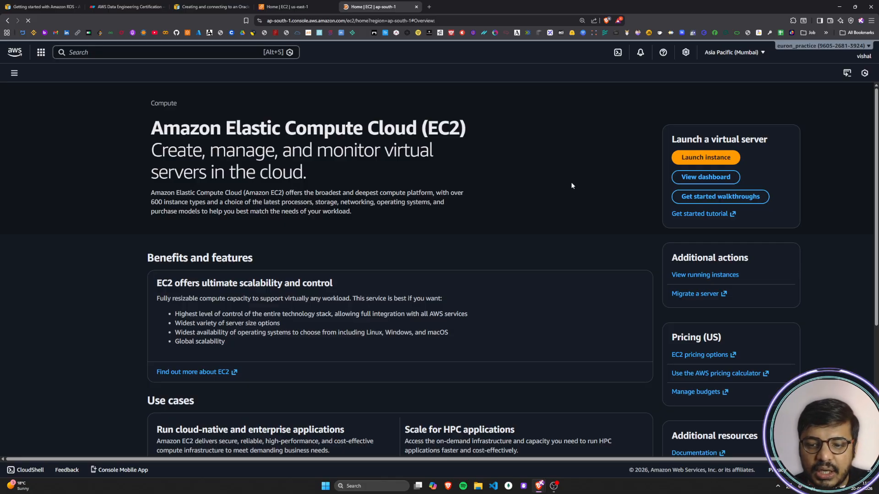
left_click(332, 7)
Step: Read the guide's third instruction on opening the EC2 Dashboard and launching an instance, including its illustration
left_click(223, 5)
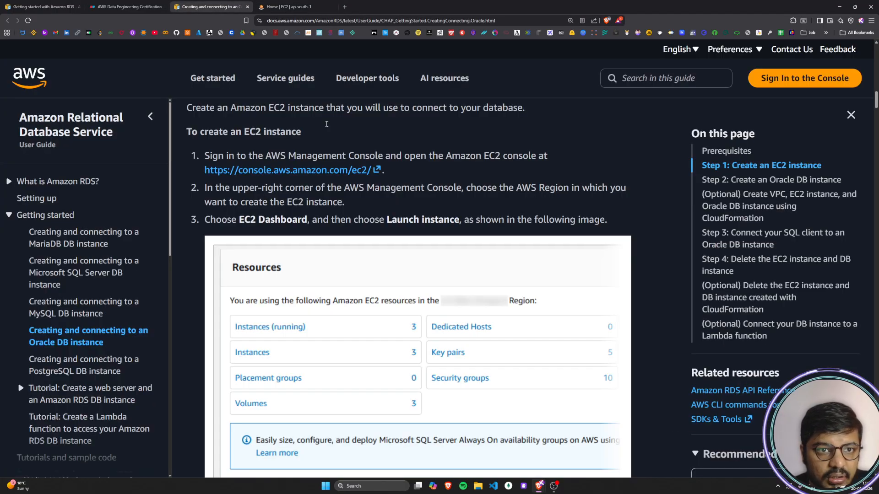
left_click(295, 5)
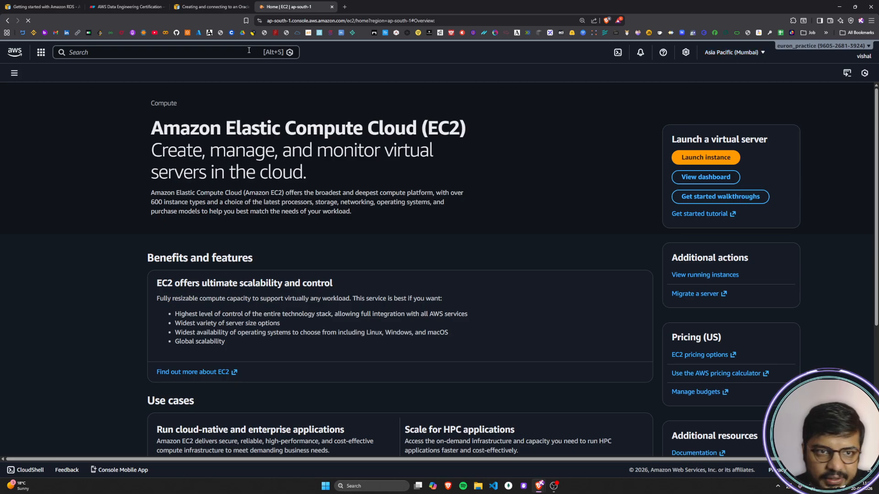
left_click(208, 6)
left_click_drag(210, 219, 602, 220)
left_click(601, 218)
scroll(601, 217, "down", 3)
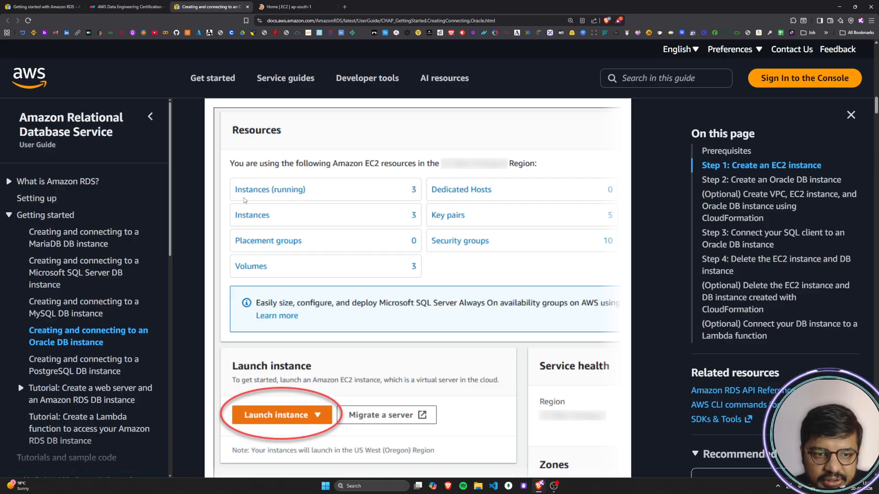
scroll(299, 293, "down", 3)
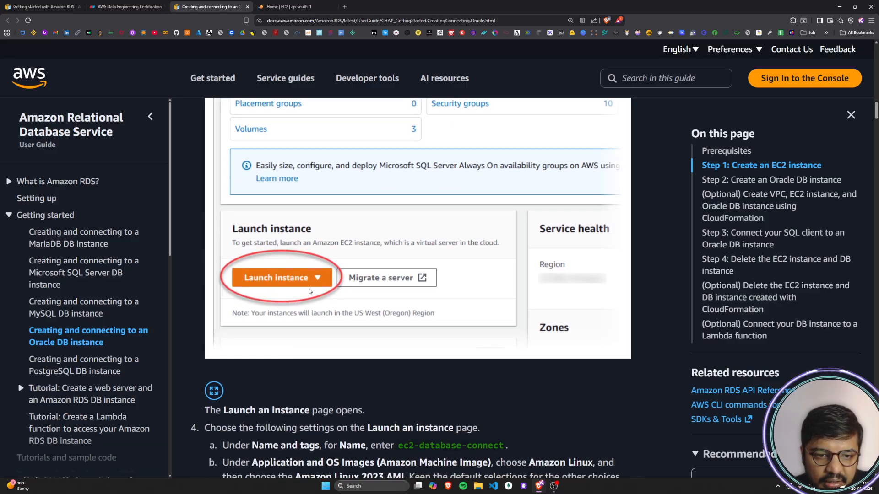
Step: Return to the EC2 console tab for the Mumbai region and open the EC2 dashboard
left_click(289, 6)
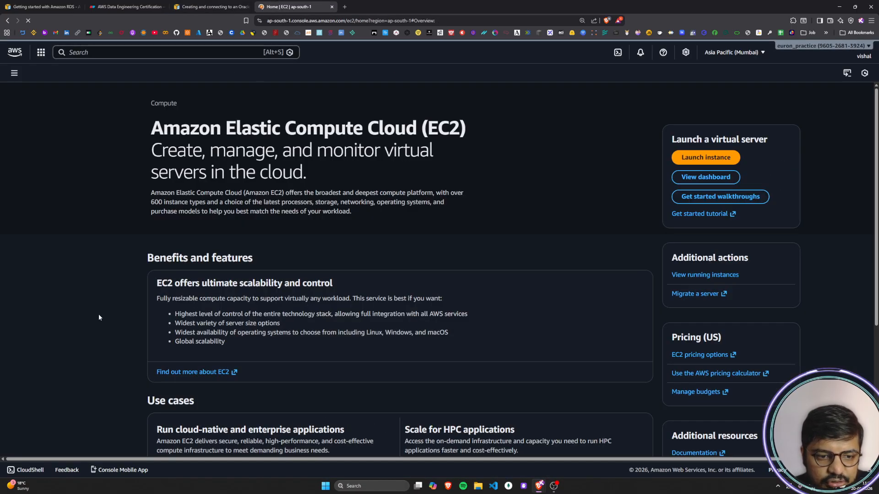
scroll(104, 311, "down", 5)
scroll(104, 311, "up", 5)
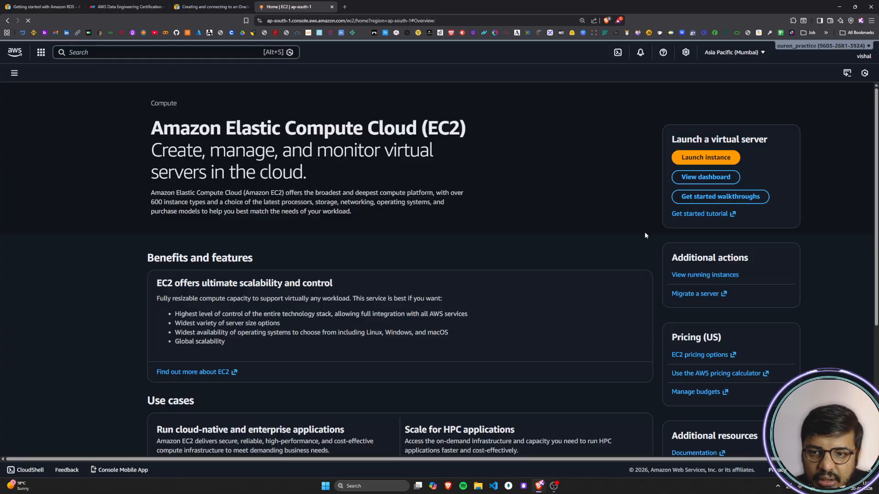
left_click(708, 177)
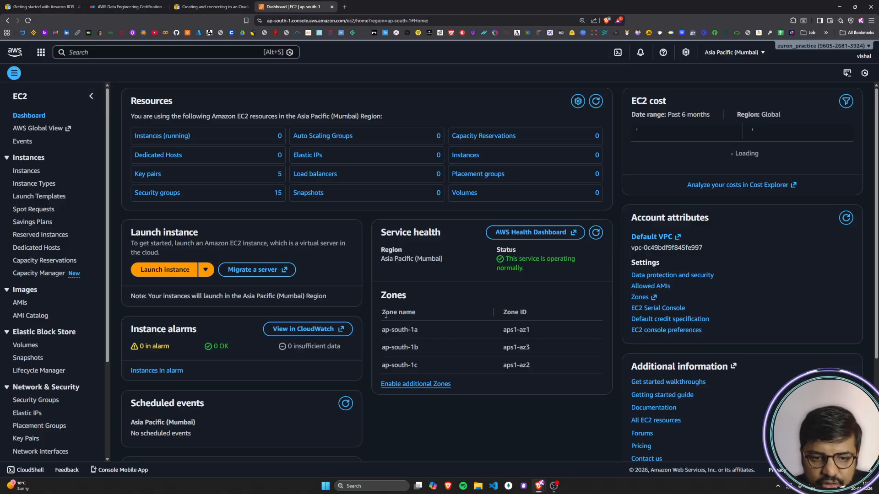
Step: Examine the availability zone names and IDs listed for the Mumbai region on the EC2 dashboard
left_click_drag(380, 311, 513, 364)
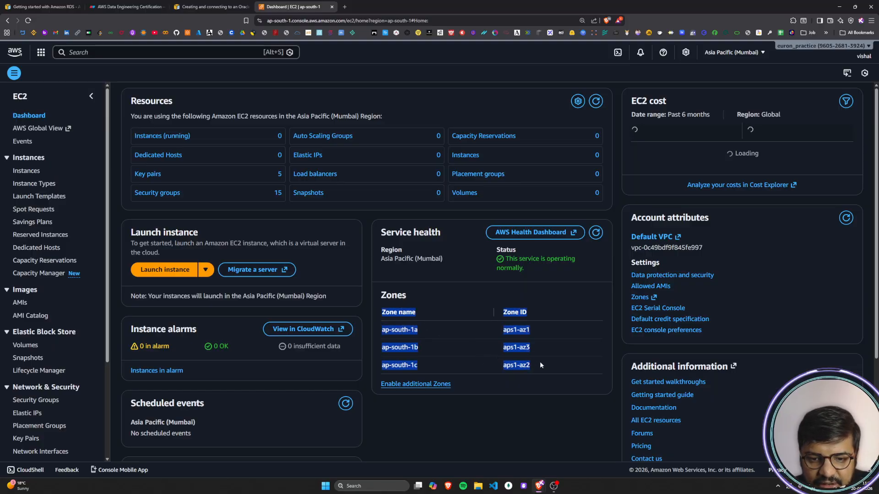
left_click(512, 359)
left_click_drag(380, 329, 419, 330)
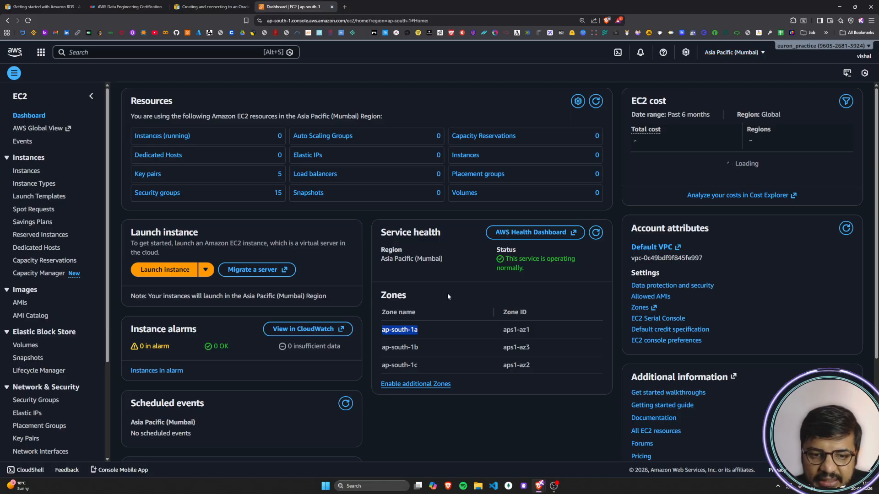
left_click(420, 333)
left_click_drag(420, 333, 381, 335)
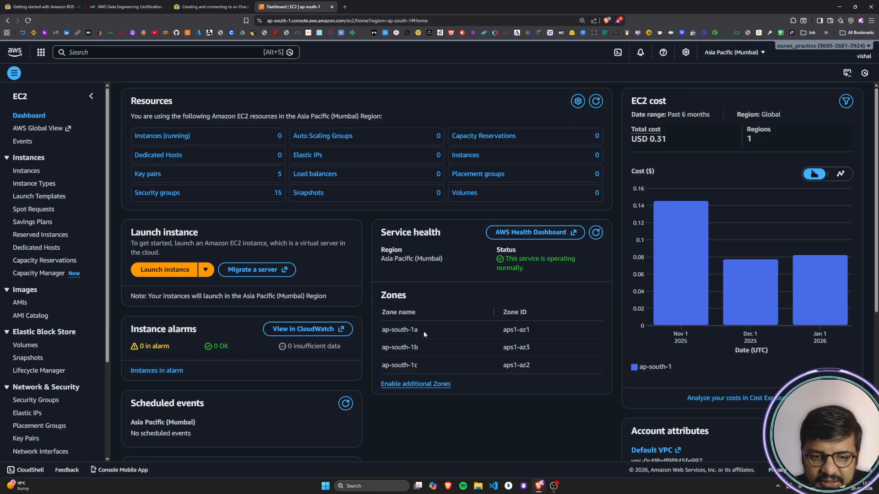
mouse_move(421, 353)
left_mouse_down()
mouse_move(370, 353)
mouse_move(421, 367)
left_mouse_up()
left_click(422, 366)
left_click(397, 330)
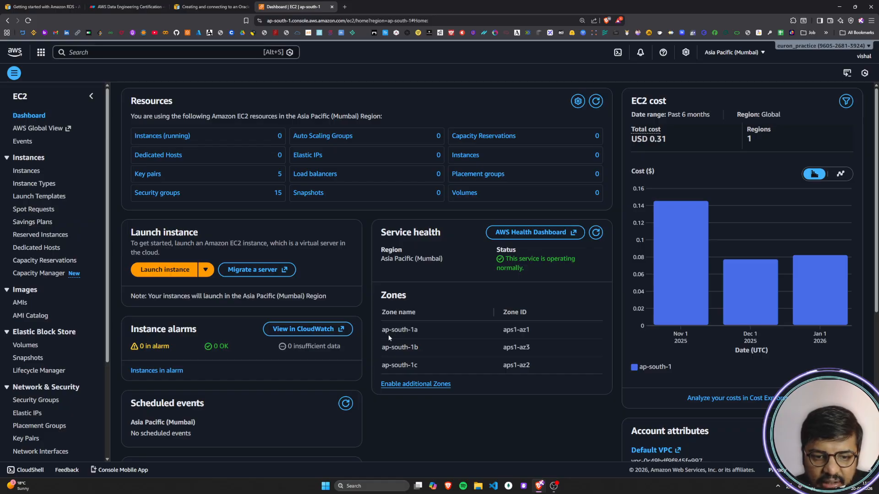
left_click_drag(398, 338, 424, 361)
left_click(424, 362)
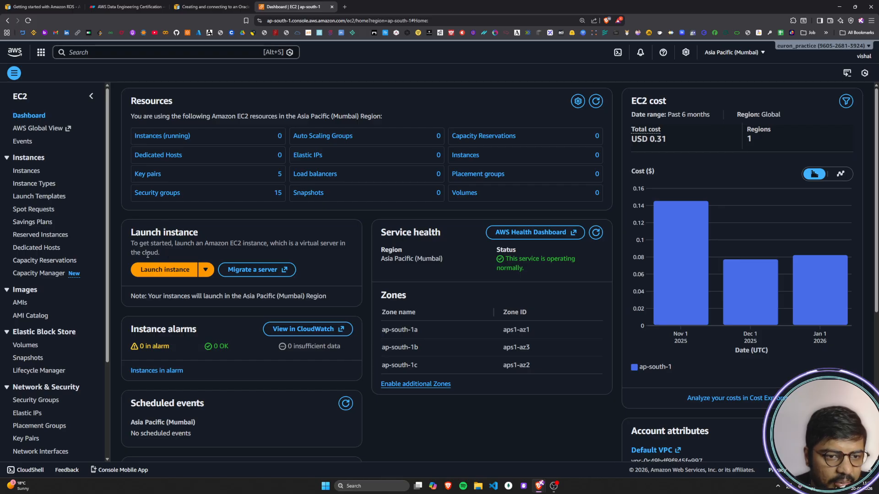
Step: Open the Launch an instance form from the EC2 dashboard
left_click(160, 270)
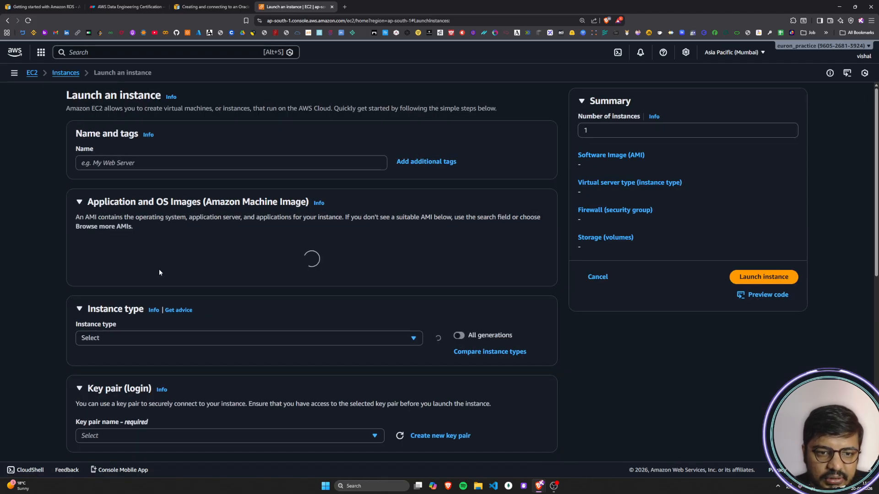
Step: Read the guide's note on the Launch an instance page opening and the opening sentence of its fourth instruction
left_click_drag(67, 95, 159, 92)
left_click(159, 91)
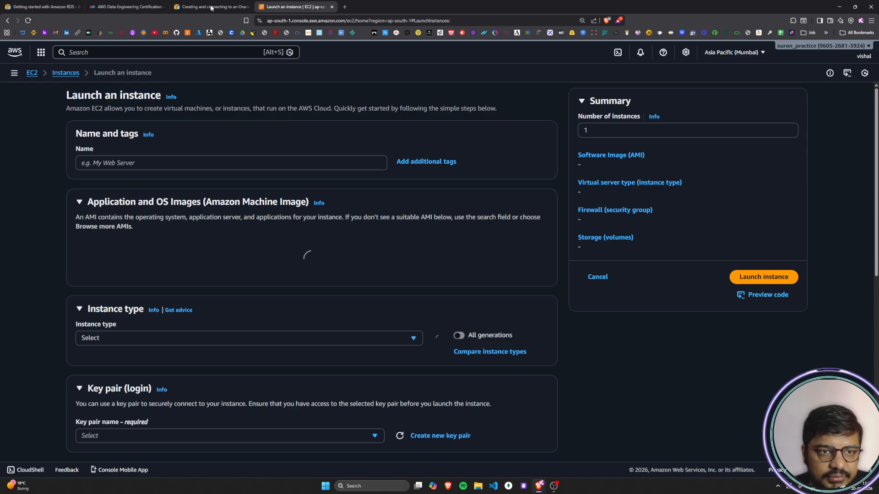
left_click(211, 6)
scroll(406, 276, "down", 3)
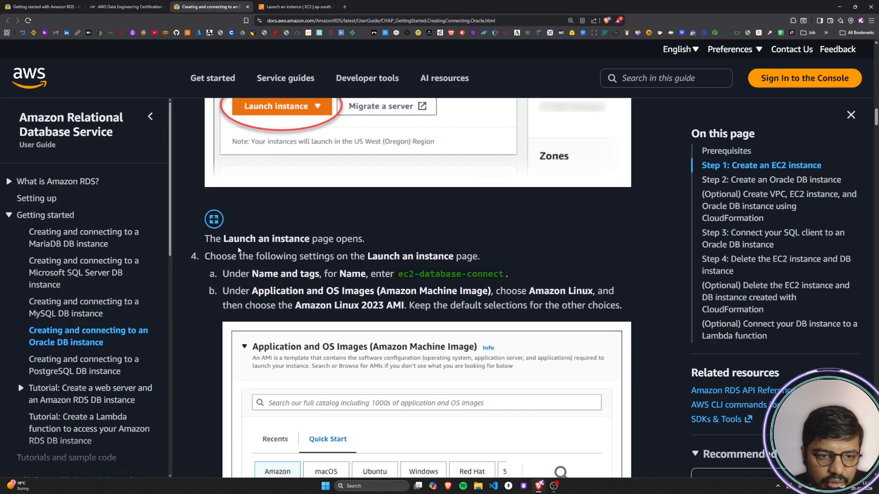
left_click_drag(202, 239, 363, 239)
left_click(357, 238)
scroll(357, 238, "down", 1)
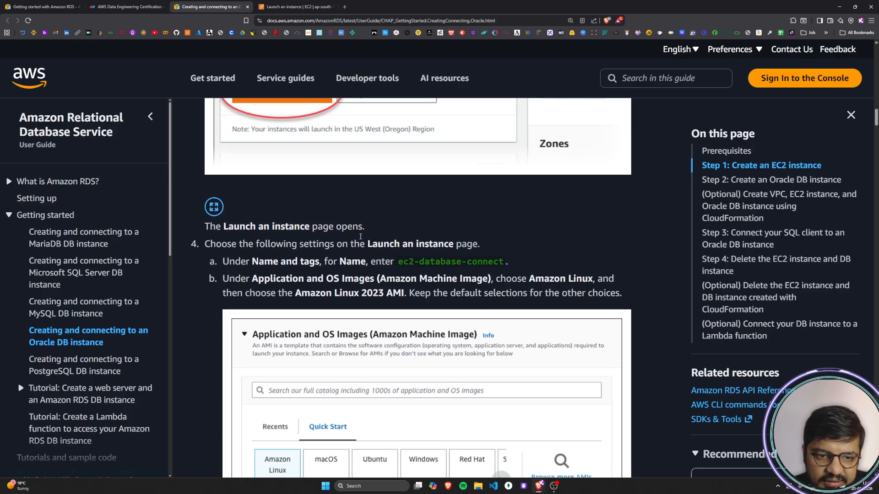
scroll(276, 235, "down", 1)
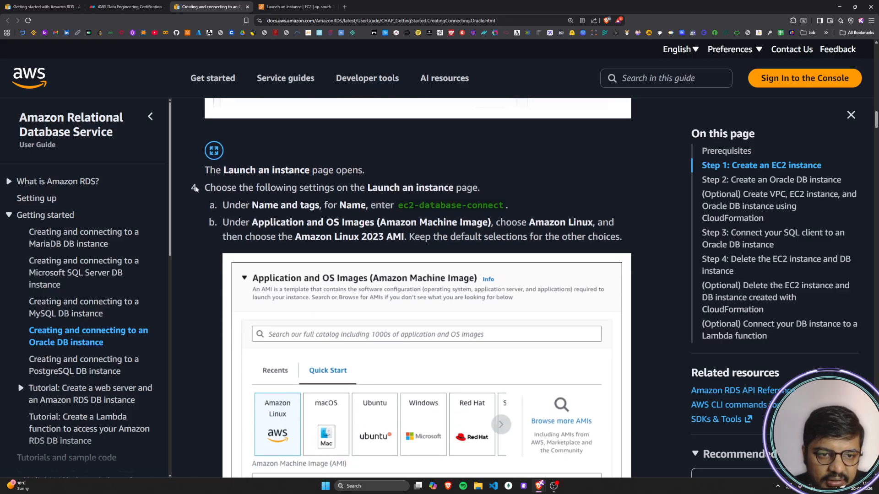
left_click_drag(210, 187, 482, 184)
left_click(483, 184)
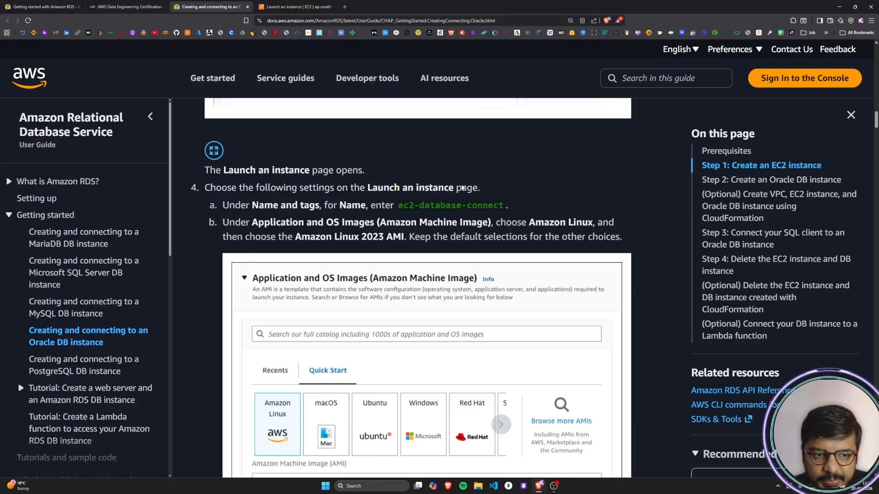
Step: Copy the instance name from the guide's Name and tags instruction and name the new instance ec2-database-connect
scroll(298, 185, "down", 1)
left_click_drag(230, 174, 505, 172)
left_click(349, 172)
left_click(385, 172)
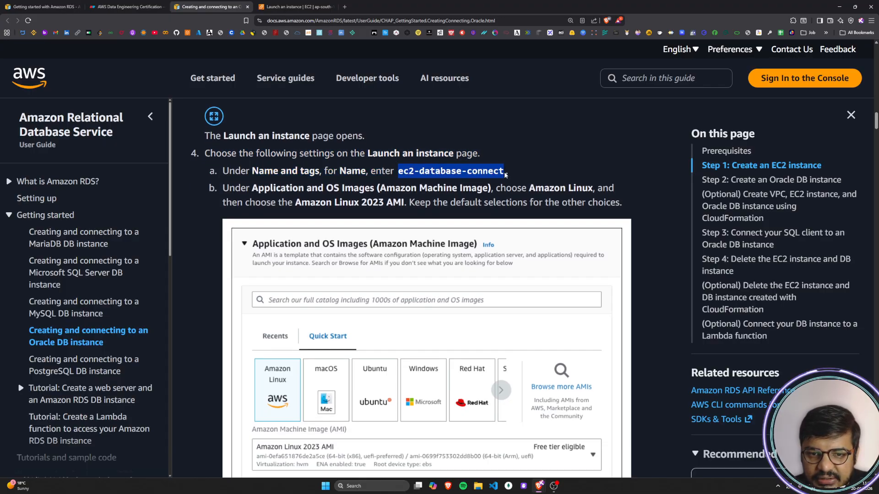
left_click(461, 188)
left_click_drag(398, 172, 505, 174)
key("ctrl+c")
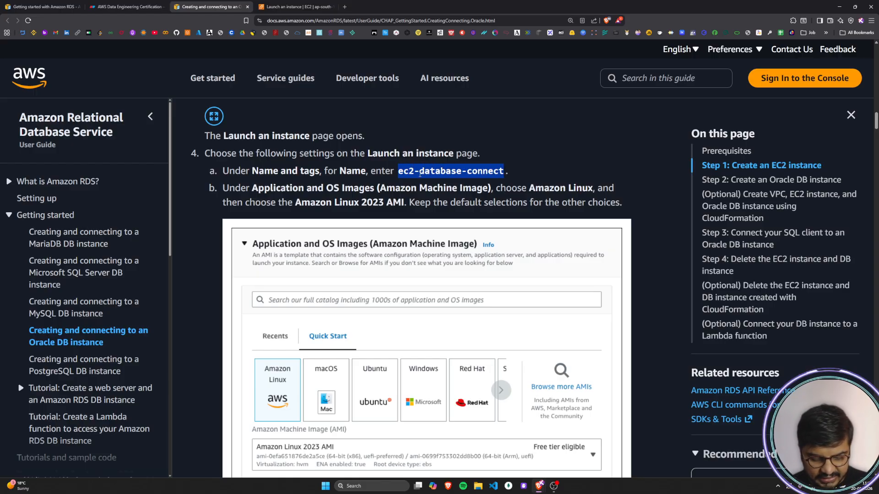
key("ctrl+Tab")
left_click(139, 166)
key("ctrl+v")
left_click(55, 187)
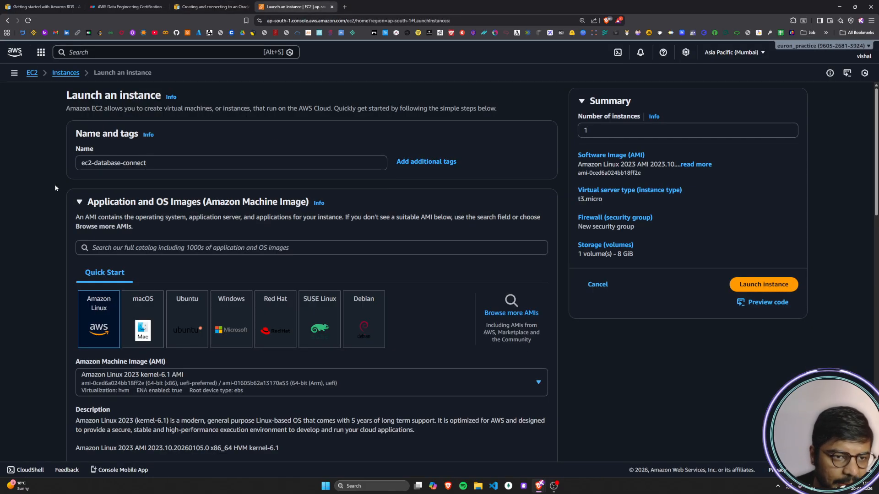
Step: Read the guide's instruction on choosing Amazon Linux and the Amazon Linux 2023 AMI with other settings left at default
left_click(230, 3)
scroll(281, 197, "down", 1)
left_click_drag(229, 156, 614, 155)
left_click_drag(223, 168, 614, 168)
left_click(422, 172)
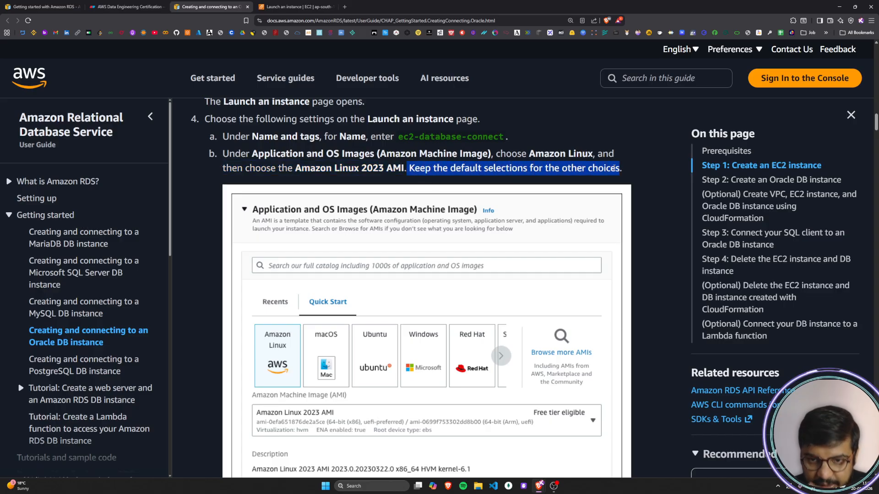
left_click(303, 20)
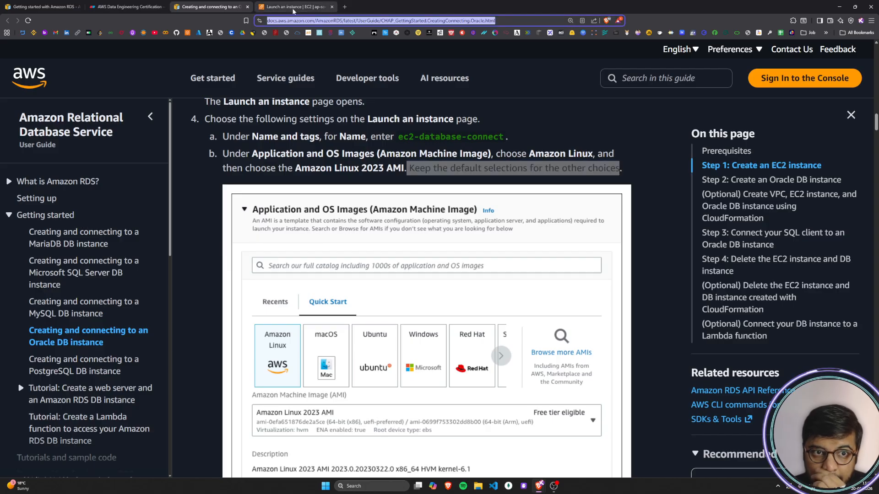
Step: Return to the launch form and expand the Application and OS Images section to check the selected operating system image
left_click(293, 8)
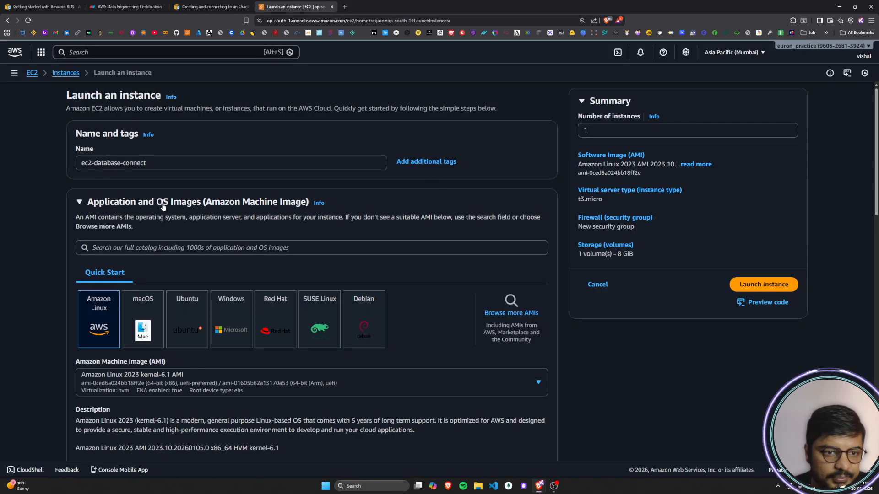
scroll(79, 221, "down", 1)
scroll(164, 192, "down", 1)
left_click_drag(100, 134, 273, 134)
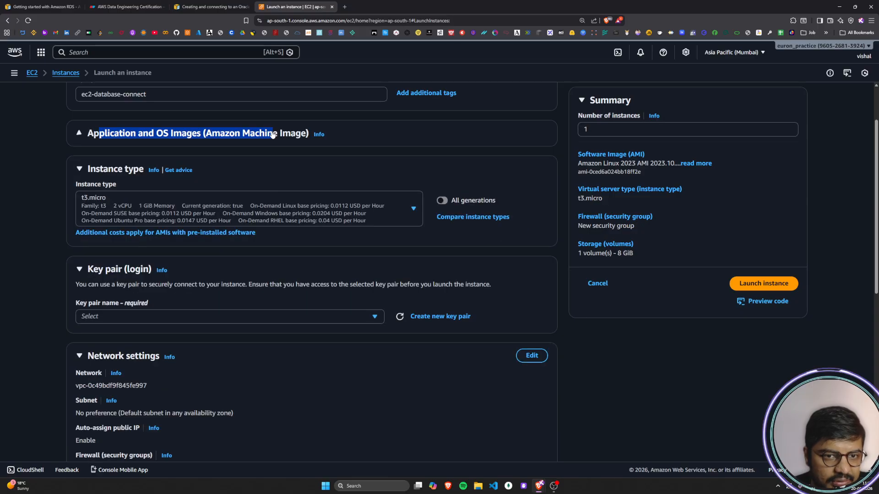
left_click(79, 136)
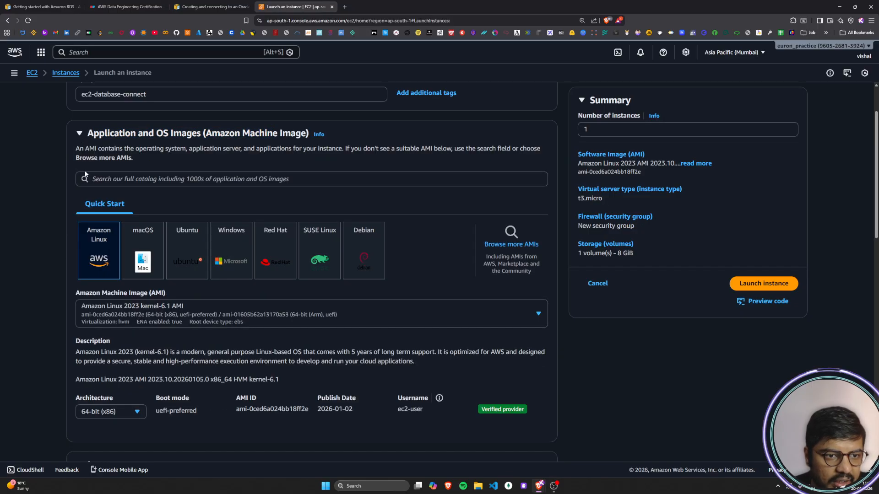
scroll(92, 251, "down", 1)
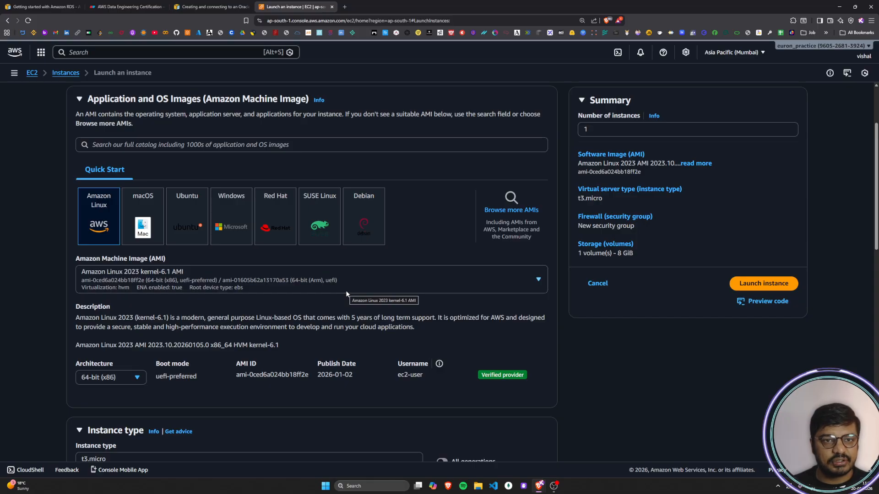
Step: Examine the guide's illustration of the Amazon Linux image, AMI and architecture selections
left_click(204, 6)
scroll(285, 340, "down", 2)
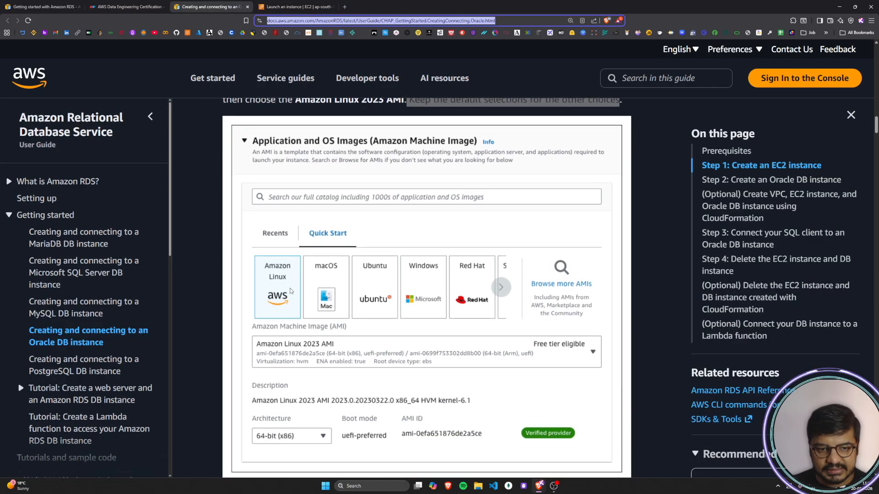
scroll(290, 287, "down", 1)
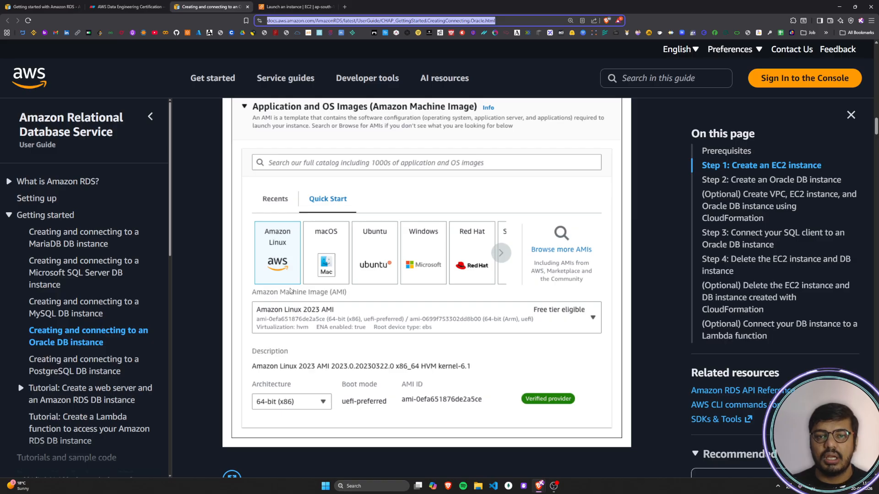
left_click(634, 258)
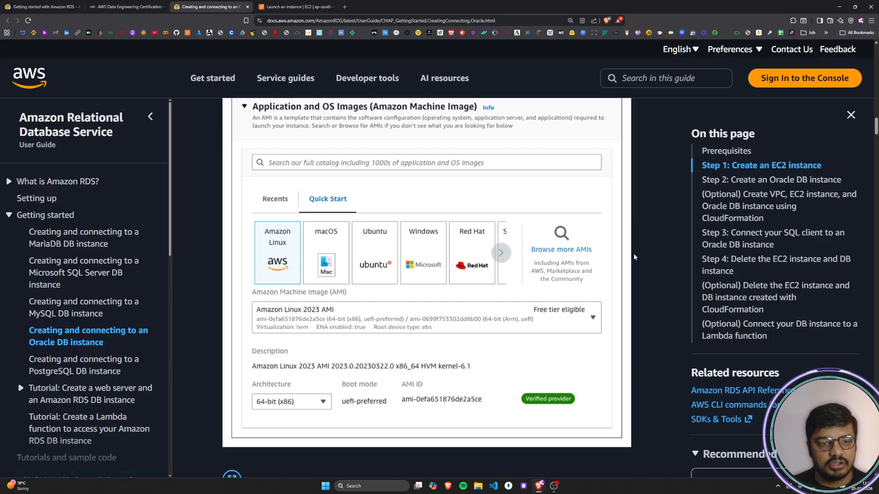
Step: Check the launch form's Amazon Linux 2023 AMI, description and architecture against the guide's illustration
left_click(295, 6)
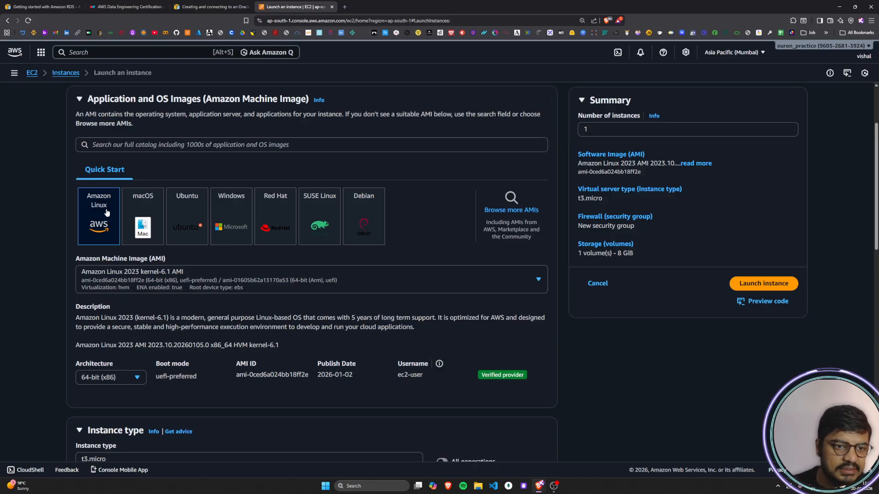
scroll(92, 212, "down", 2)
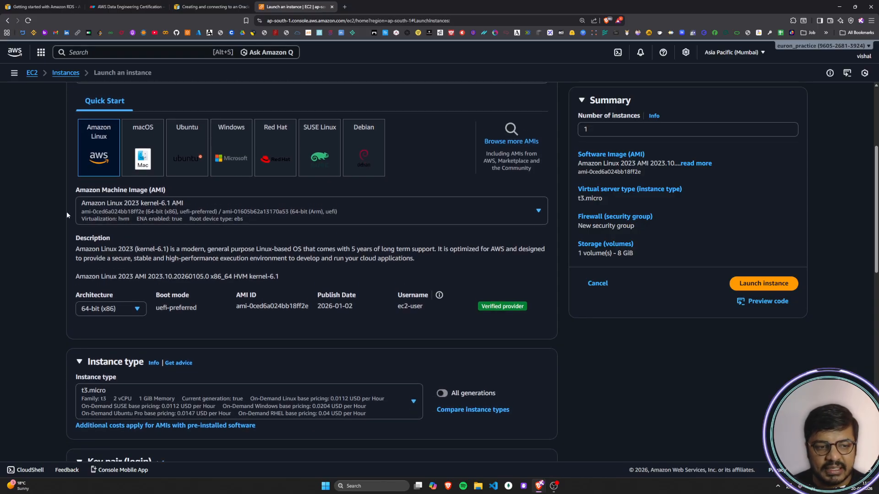
scroll(67, 211, "down", 1)
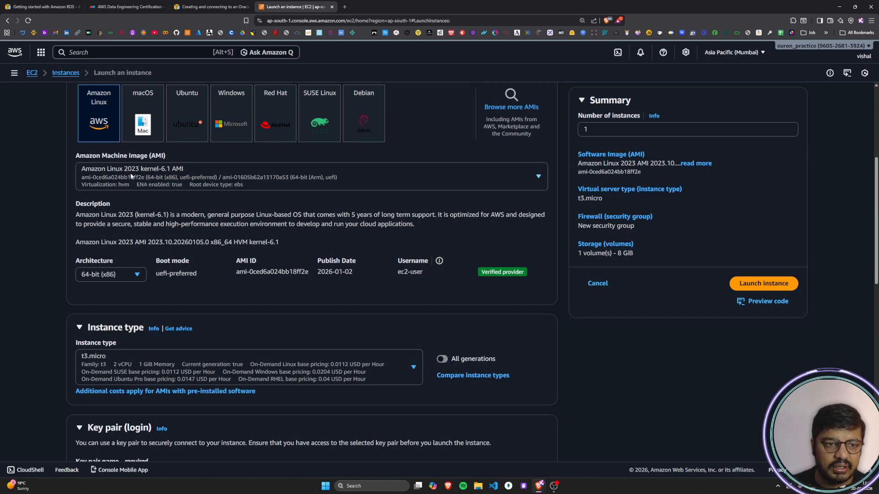
scroll(31, 275, "down", 4)
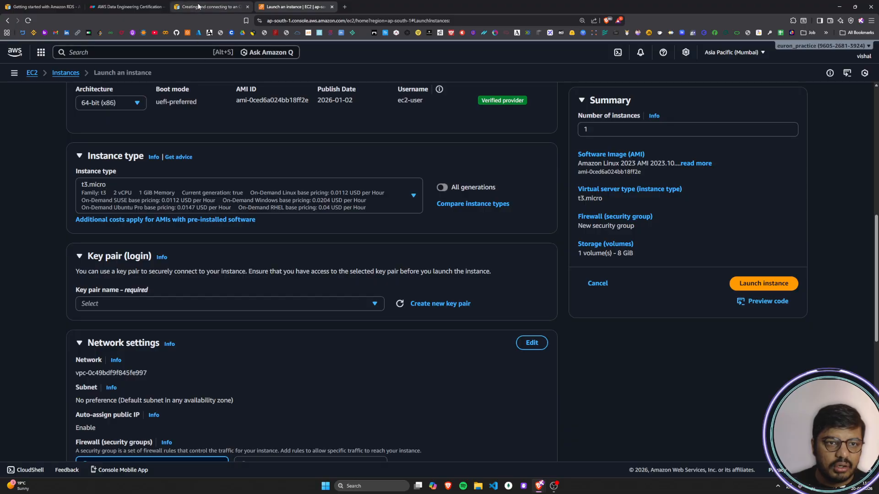
Step: Read which instance type the guide recommends and return to the launch form
left_click(198, 6)
scroll(250, 169, "down", 5)
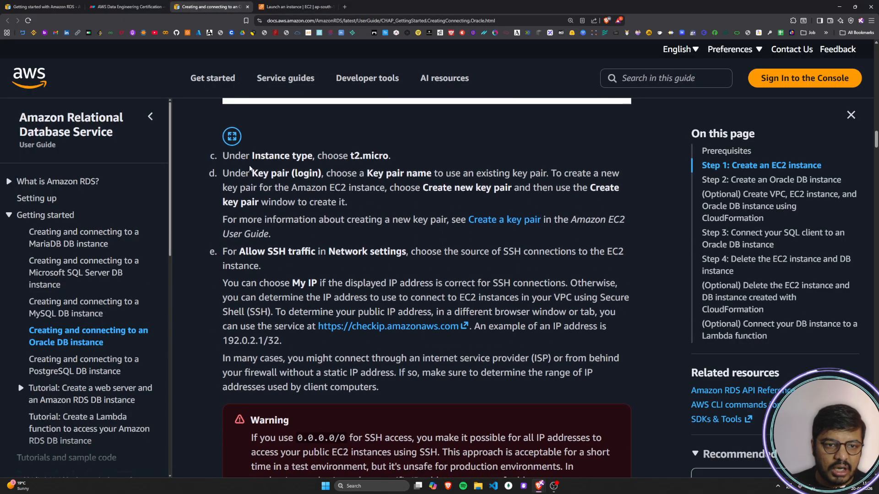
left_click_drag(231, 158, 379, 159)
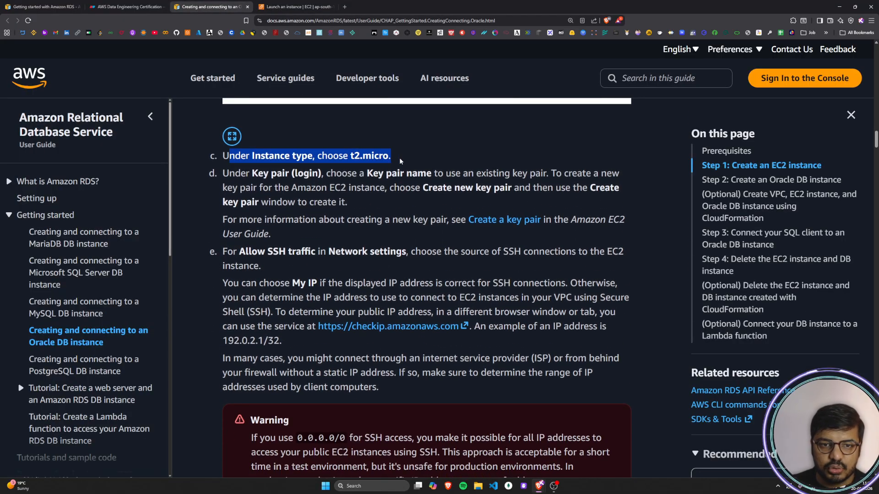
left_click(399, 158)
left_click(316, 7)
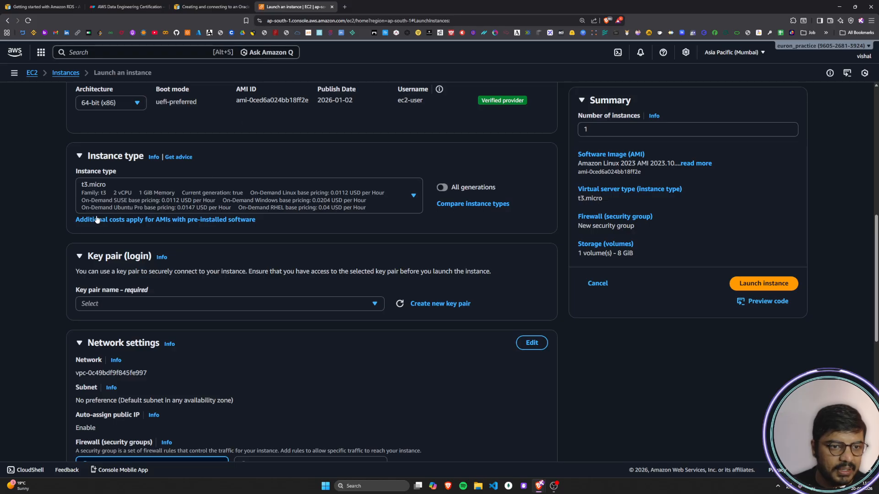
Step: Examine the available instance types and their pricing, closing the list without choosing another type
left_click(365, 197)
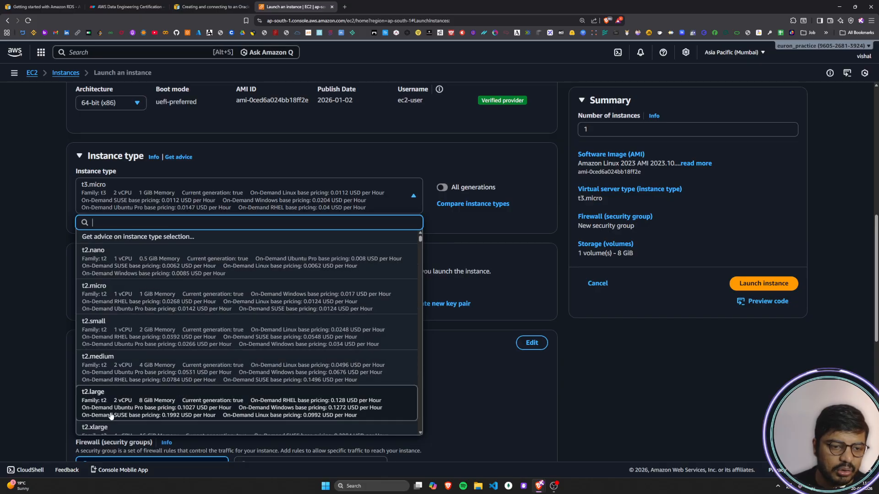
left_click(44, 239)
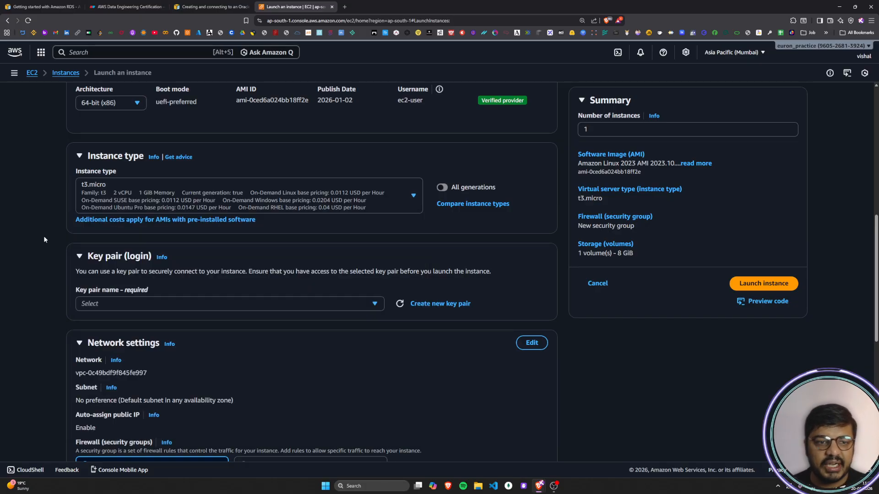
left_click(361, 203)
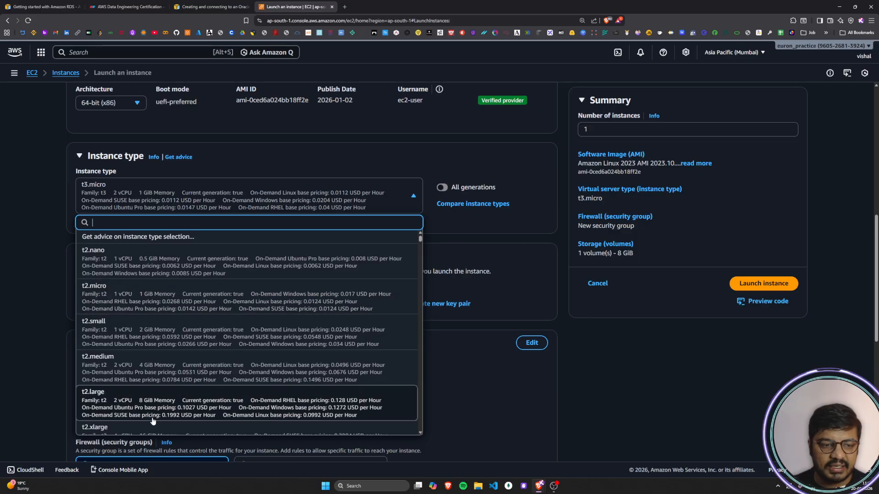
left_click(43, 204)
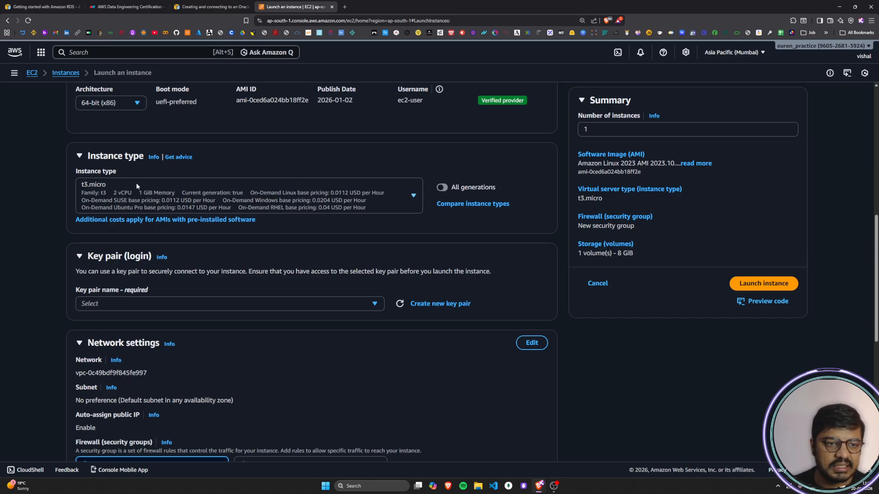
left_click(76, 182)
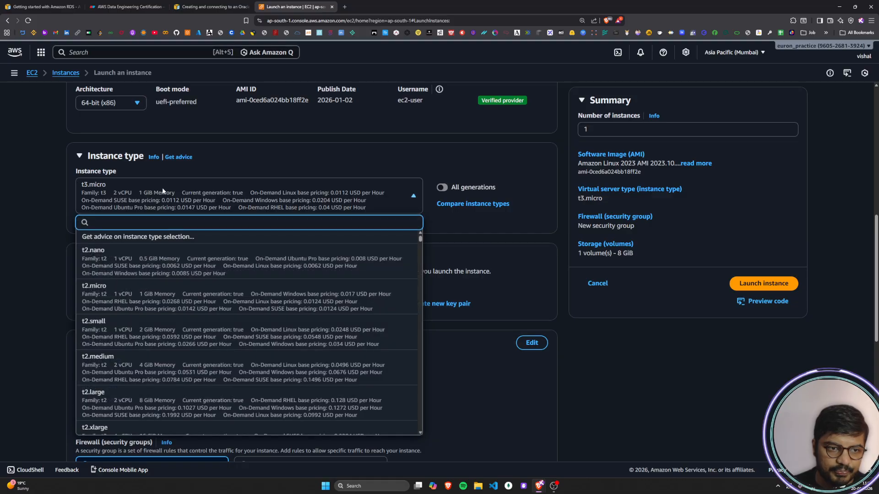
left_click(51, 222)
Step: Look at the form's Key pair (login) section and read the guide's instruction on using an existing or new key pair
scroll(51, 221, "down", 2)
scroll(50, 222, "up", 1)
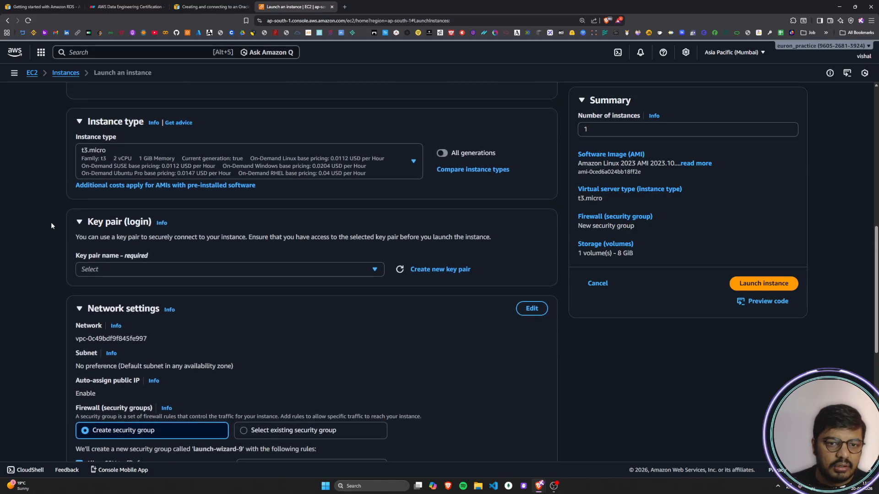
scroll(51, 221, "down", 1)
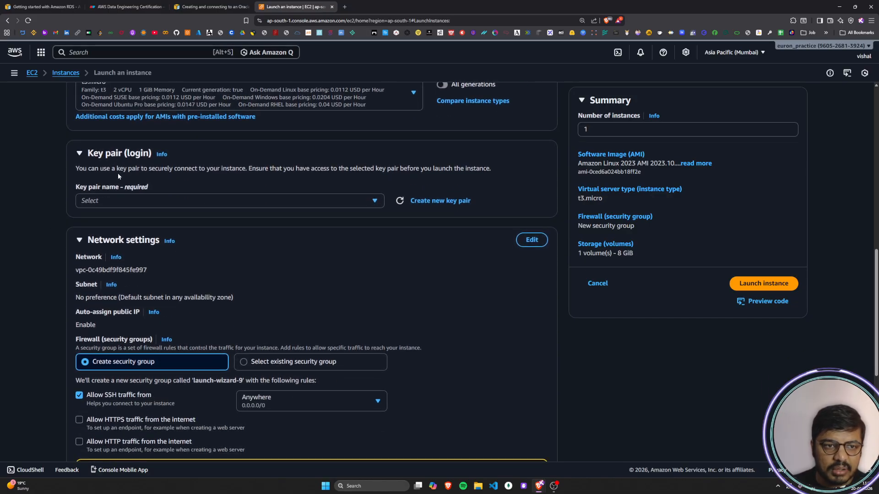
key("ctrl+shift+Tab")
scroll(239, 178, "down", 1)
left_click_drag(231, 137, 619, 140)
left_click_drag(233, 154, 367, 159)
left_click_drag(312, 157, 613, 158)
left_click(433, 161)
left_click_drag(222, 169, 358, 170)
left_click(358, 170)
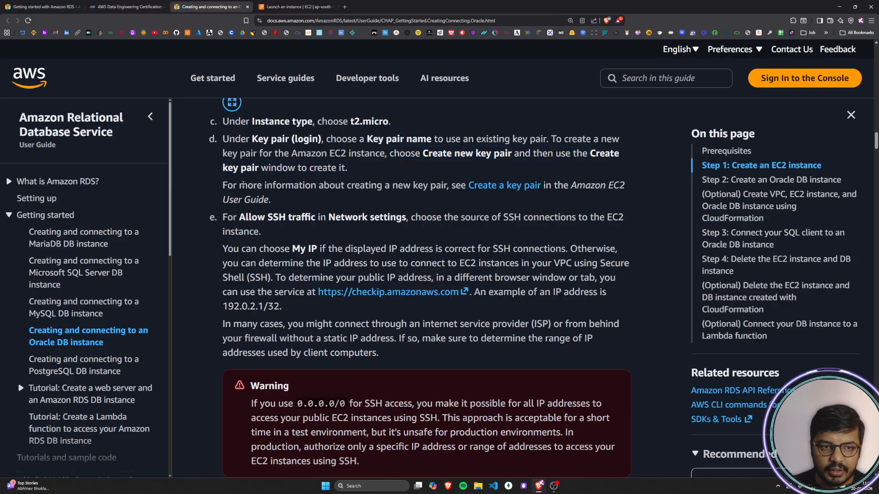
Step: Read the guide's reference to further information on creating a key pair and return to the launch form
left_click_drag(227, 185, 464, 187)
left_click_drag(558, 185, 630, 193)
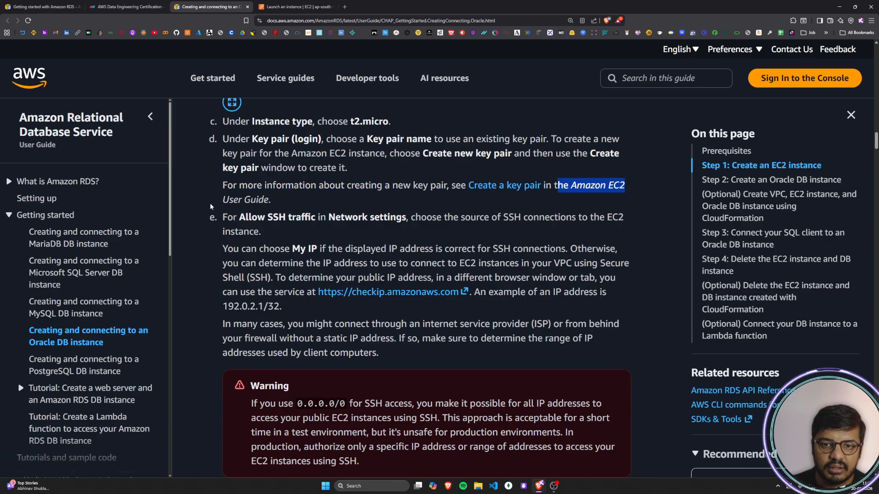
left_click_drag(221, 201, 291, 202)
left_click(291, 202)
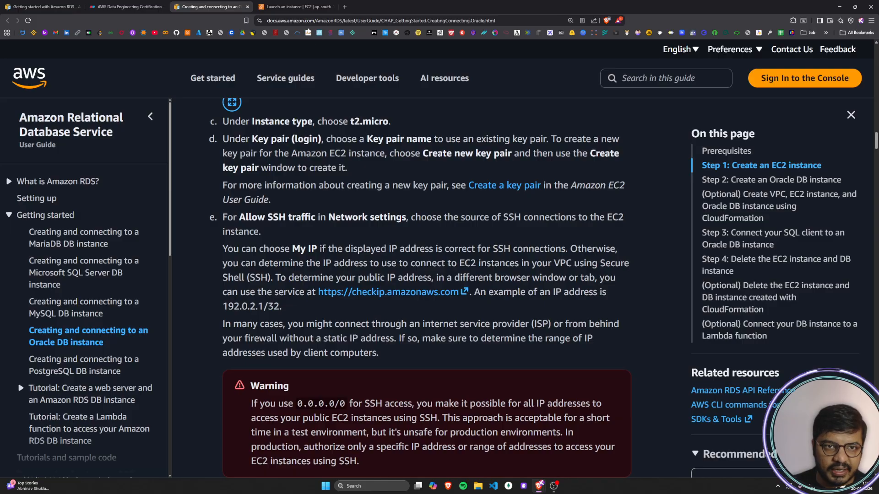
left_click(301, 9)
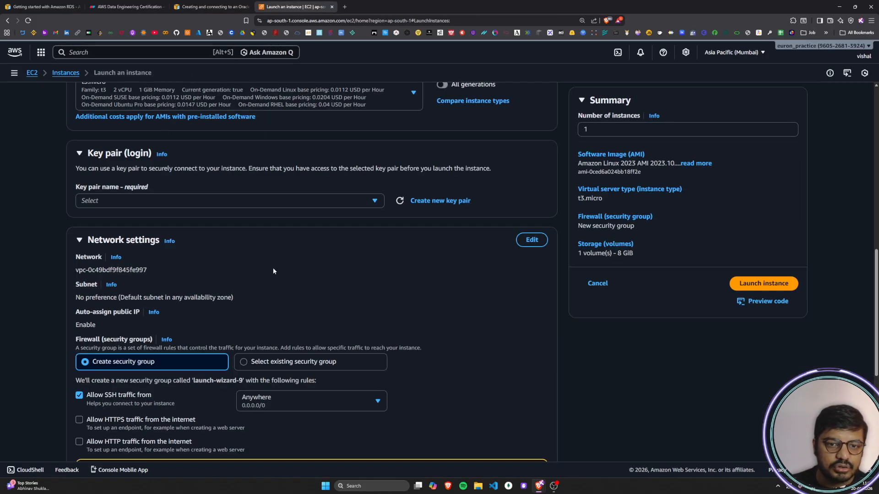
Step: Try out creating a new key pair by entering the name yourname-ec2-oraclerds
left_click(442, 204)
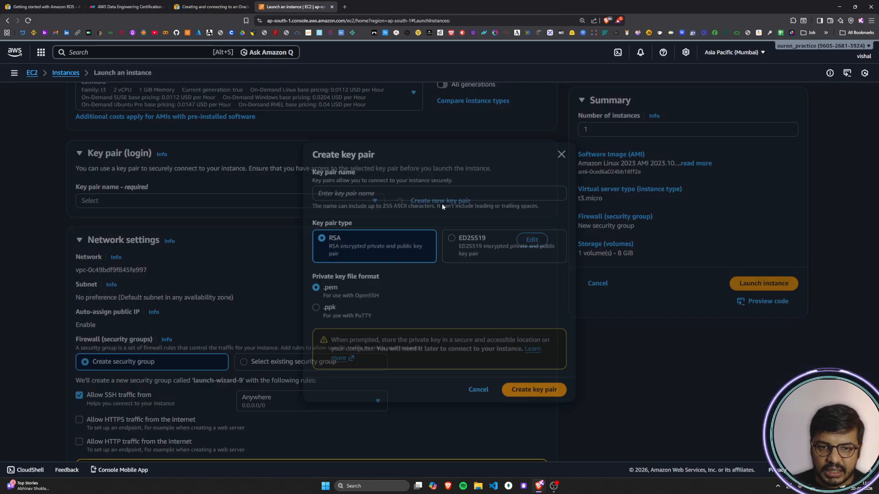
left_click(337, 193)
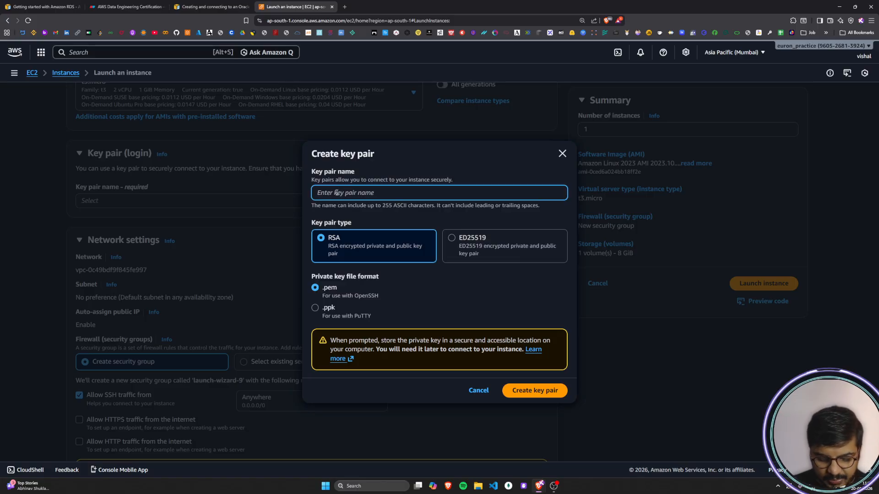
type("yo")
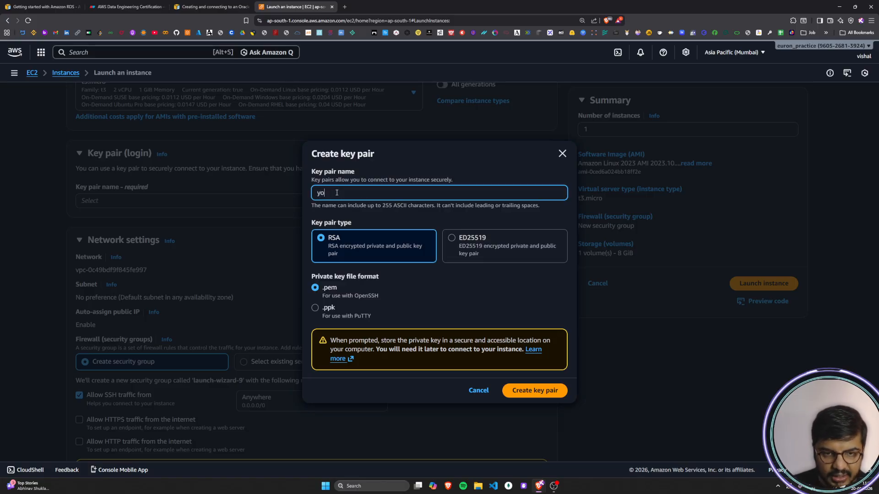
type("urname")
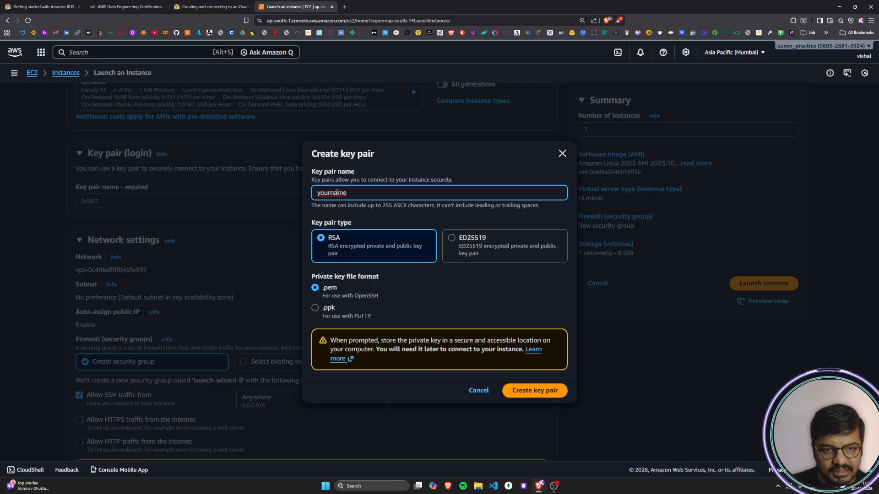
type("-ec")
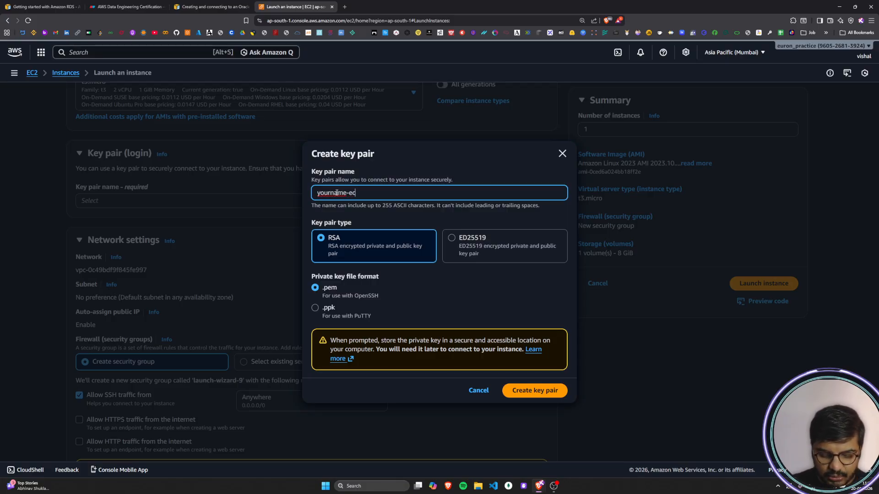
type("2-")
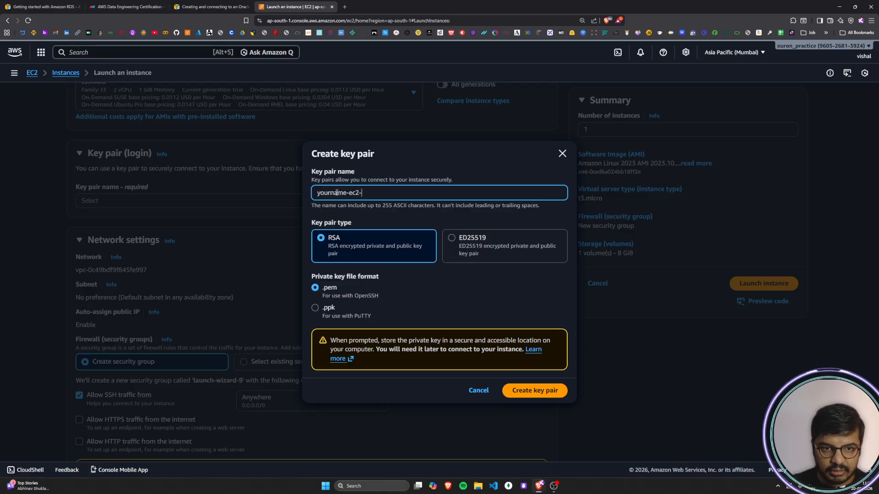
type("oracle")
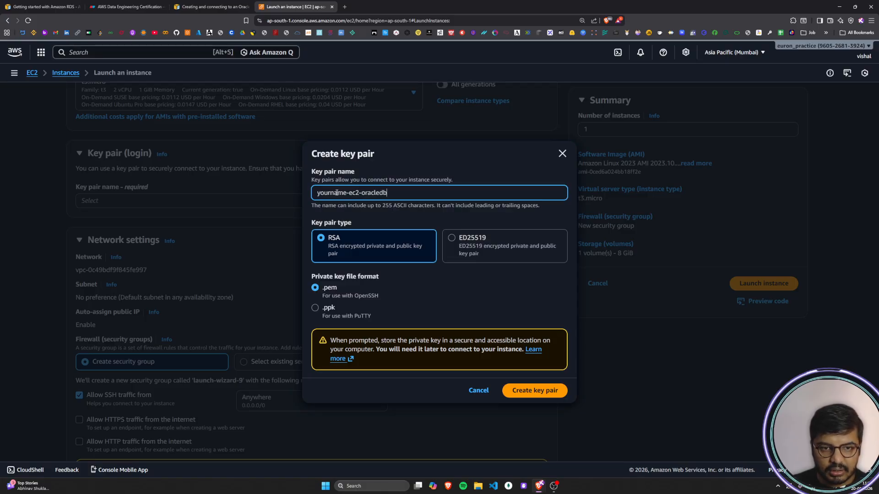
type("rdskey")
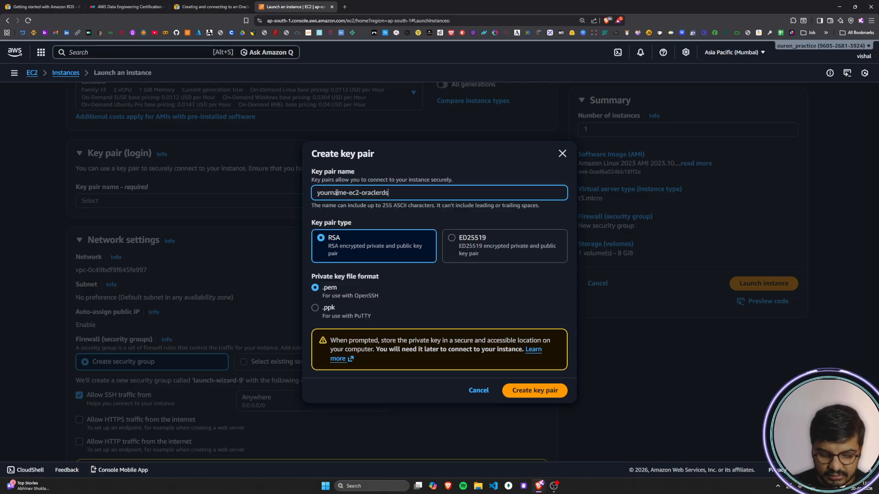
key("BackSpace")
key("BackSpace")
key("BackSpace")
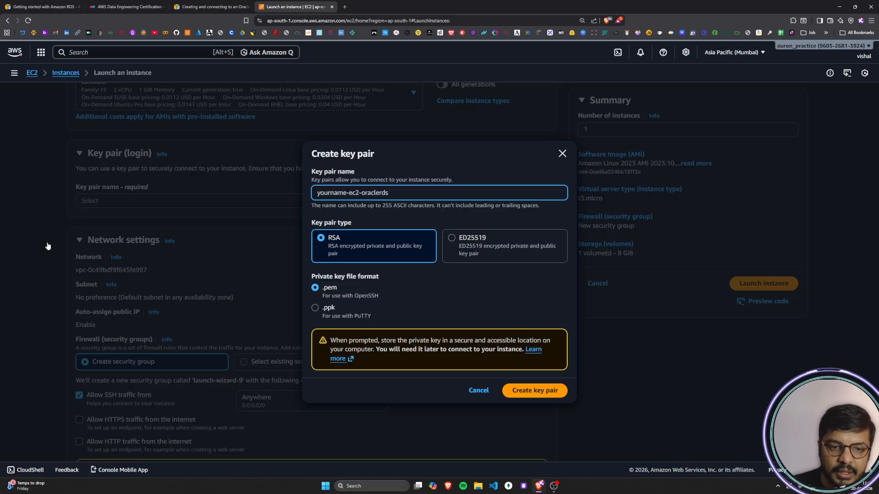
Step: Try the .ppk private key format, return to .pem, and leave the key pair dialog without creating anything
left_click(316, 307)
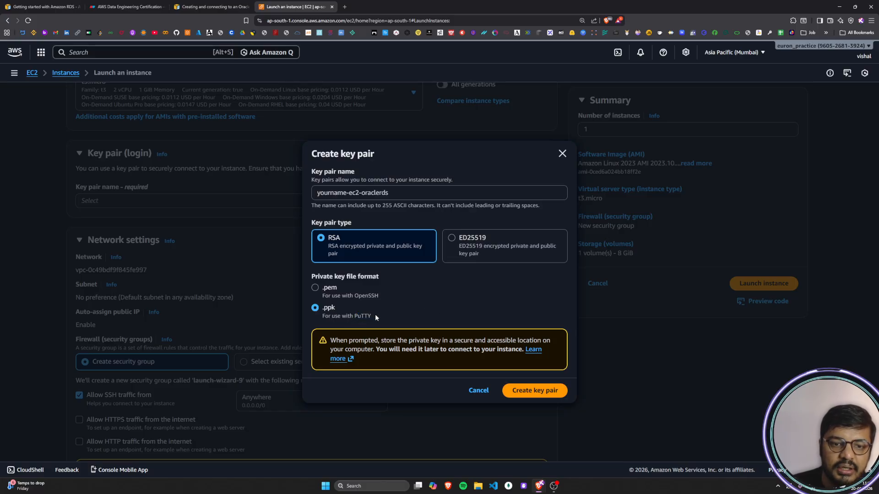
left_click(315, 288)
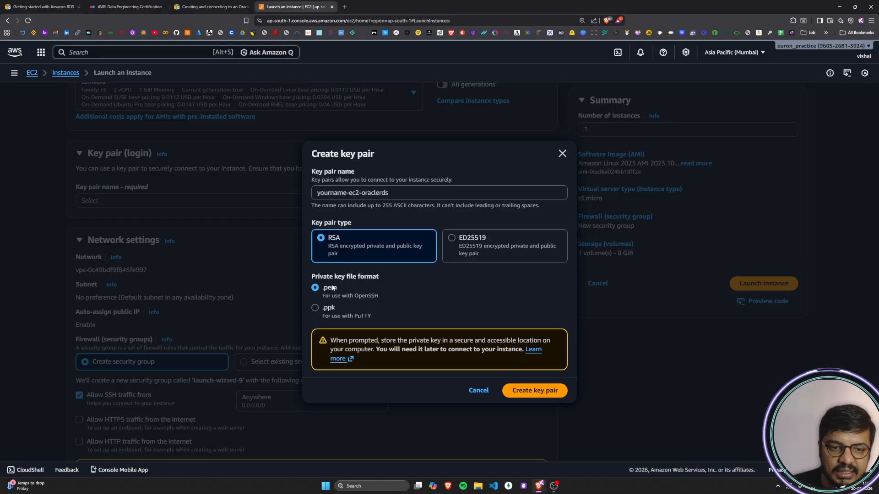
left_click_drag(337, 288, 323, 293)
left_click(337, 291)
left_click(392, 282)
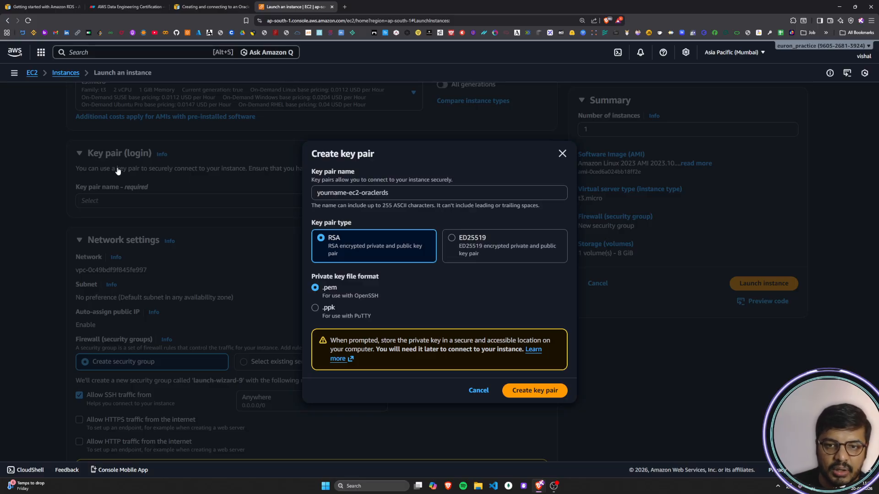
left_click(562, 154)
Step: Select the existing vs17-keypair as the instance's login key pair
left_click(326, 201)
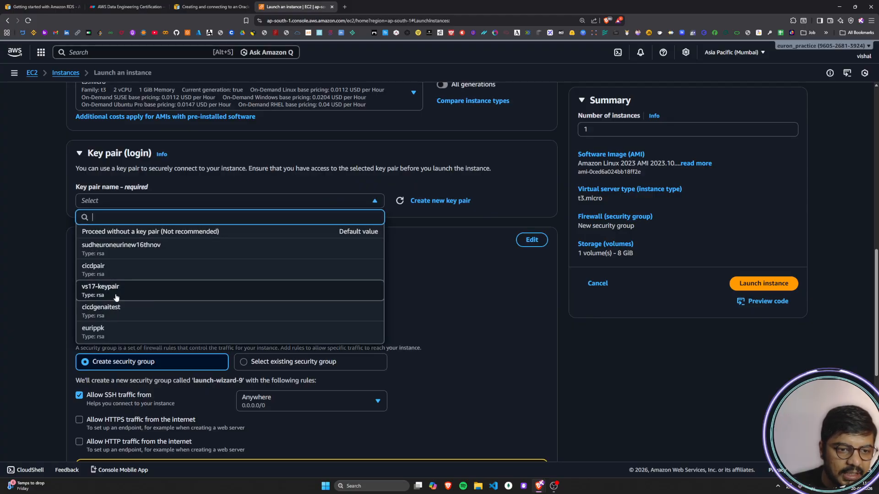
left_click(92, 296)
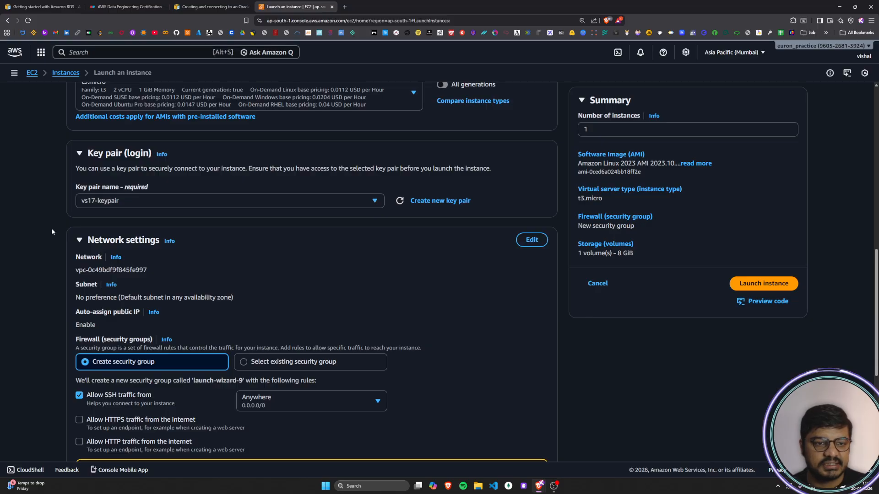
scroll(54, 227, "down", 3)
Step: Find the guide's Allow SSH traffic instruction and compare it with the architecture diagram and the form's Network settings
left_click(232, 7)
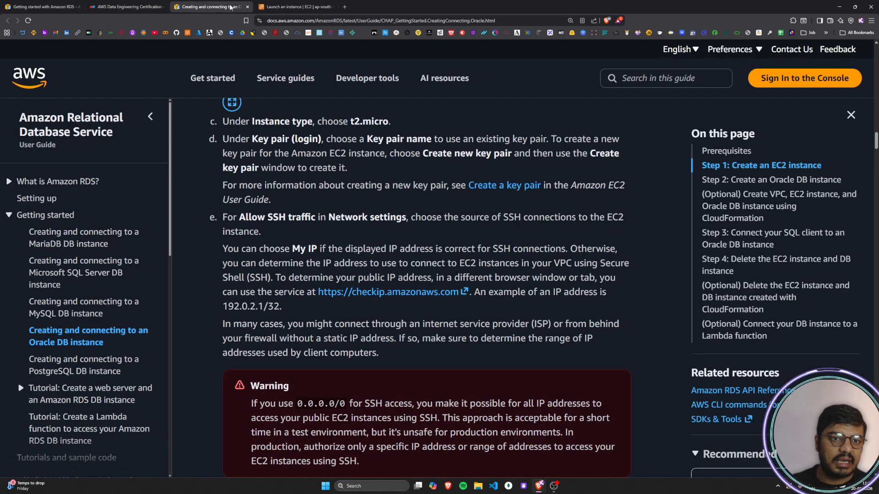
scroll(206, 222, "down", 2)
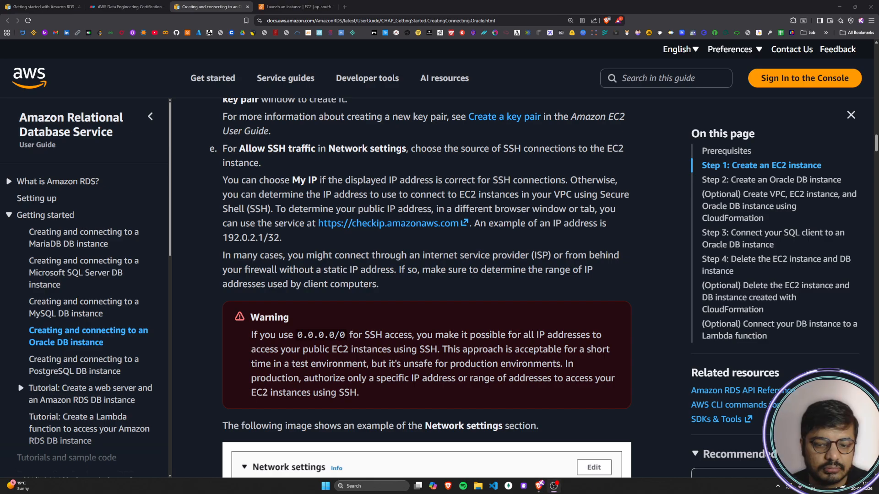
left_click_drag(239, 149, 355, 149)
left_click(354, 150)
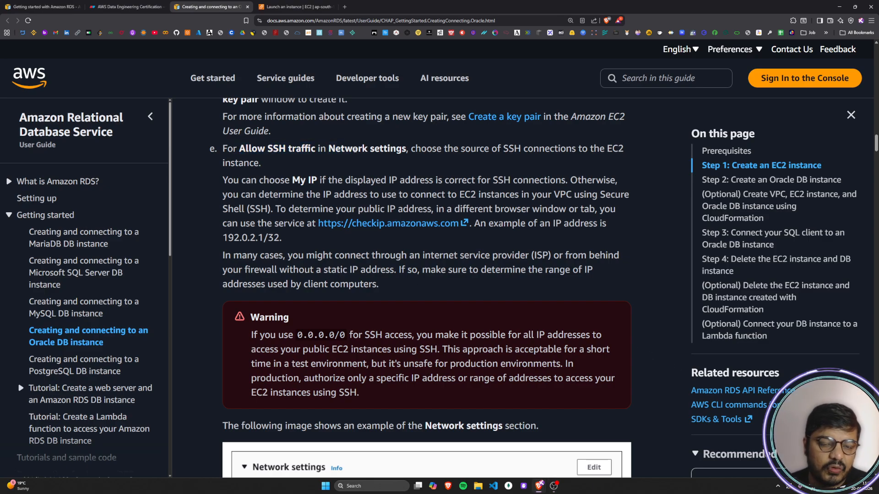
left_click(133, 6)
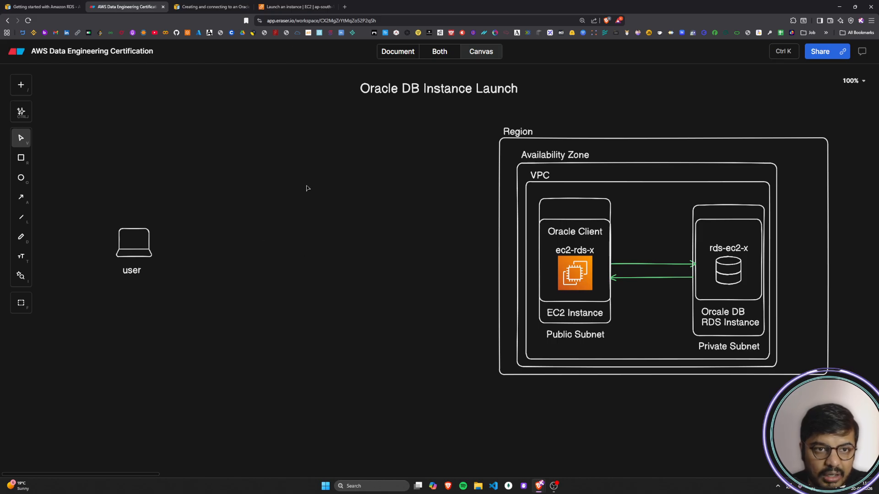
left_click(269, 4)
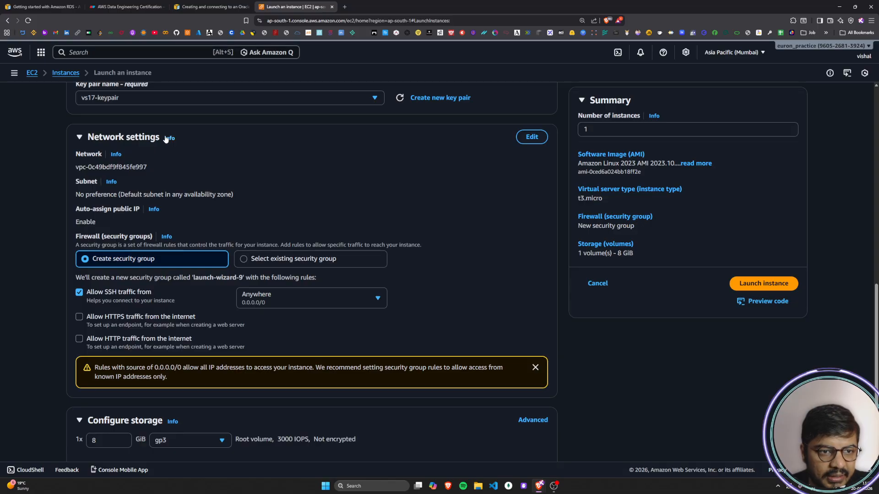
left_click(204, 9)
scroll(253, 268, "up", 1)
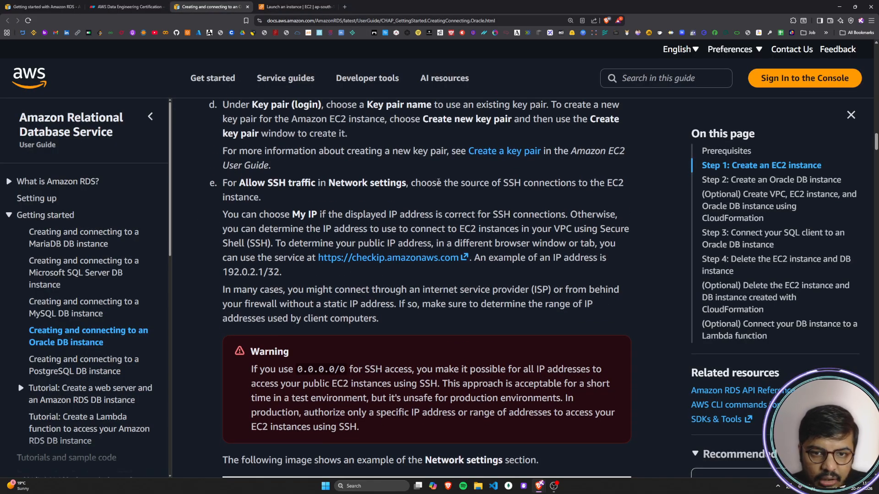
Step: Read the guide's instructions on choosing the SSH source, using My IP, and determining the public IP address
left_click_drag(223, 183, 625, 186)
left_click_drag(231, 198, 292, 198)
left_click(290, 199)
left_click_drag(223, 215, 570, 215)
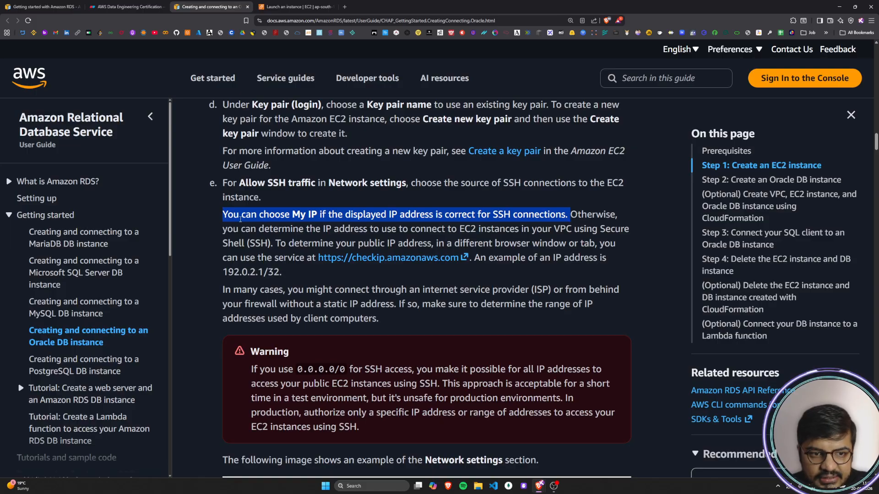
left_click(224, 230)
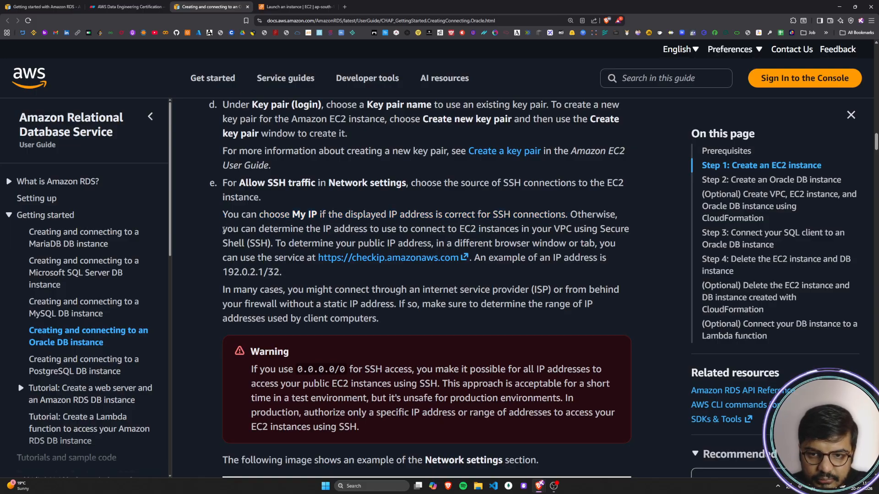
left_click_drag(224, 231, 636, 233)
left_click_drag(221, 246, 616, 246)
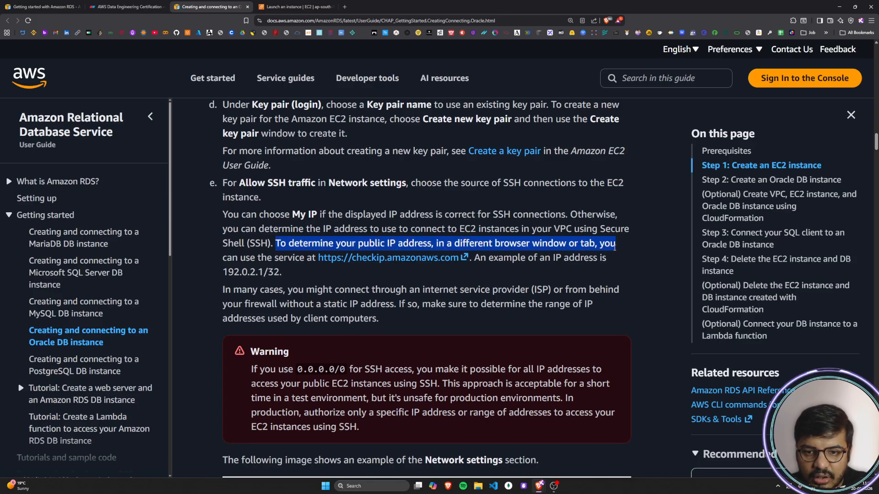
left_click_drag(227, 258, 306, 257)
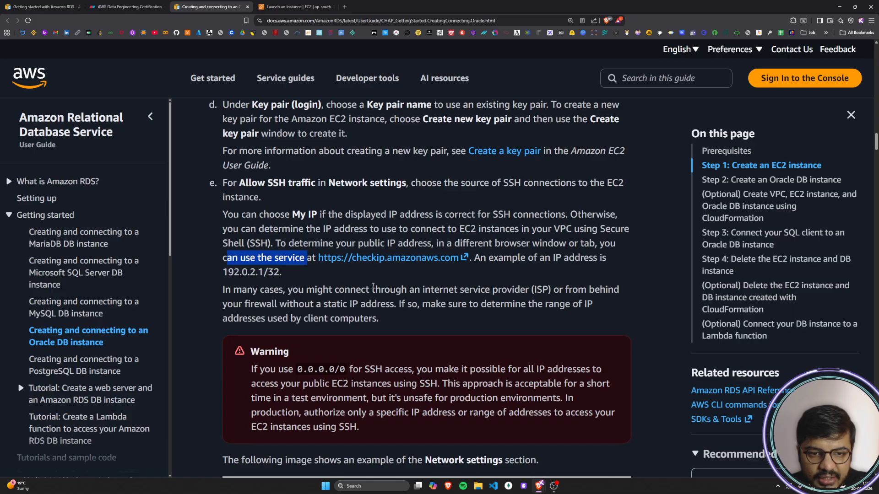
Step: Read the guide's example IP address and its advice on connecting through an ISP or firewall without a static IP
left_click(498, 259)
left_click_drag(482, 259, 617, 265)
double_click(238, 273)
left_click(290, 275)
scroll(290, 276, "down", 1)
left_click_drag(230, 256, 555, 259)
left_click_drag(590, 260, 633, 263)
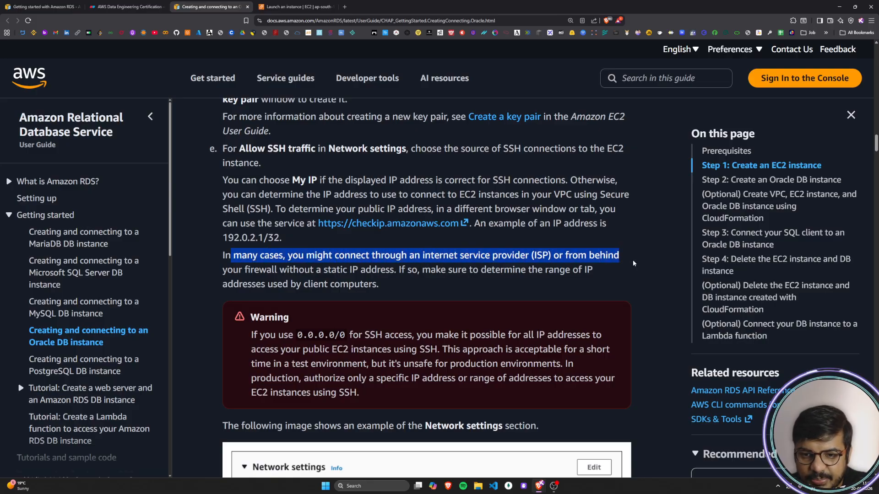
left_click_drag(223, 270, 609, 273)
mouse_move(227, 285)
left_mouse_down()
mouse_move(380, 284)
mouse_move(223, 270)
left_mouse_up()
left_click(375, 286)
left_click(222, 270)
Step: Switch to the Eraser diagram and move the laptop icon and its user label slightly lower on the canvas
left_click(153, 6)
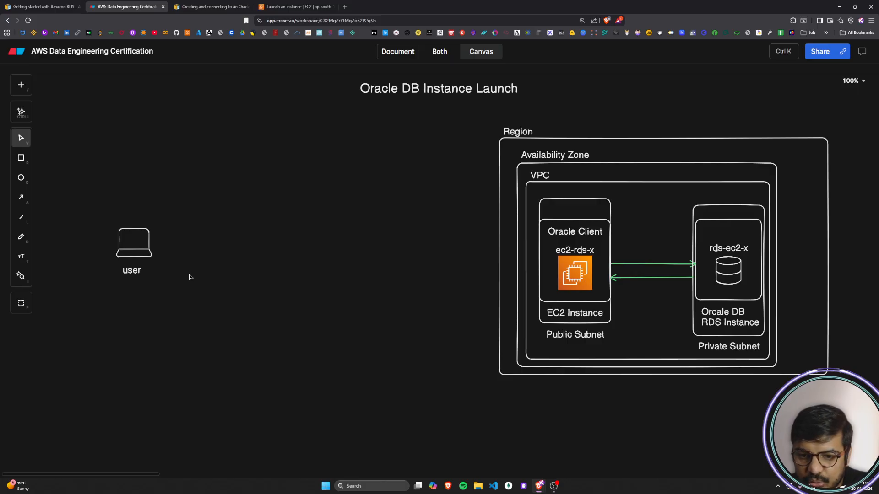
left_click_drag(131, 272, 130, 285)
left_click_drag(132, 255, 130, 274)
left_click(139, 314)
left_click(133, 288)
left_click(139, 310)
left_click(132, 289)
left_click(143, 318)
left_click(135, 285)
Step: Replace the laptop's user label with the person's first name and centre the laptop above it
double_click(136, 287)
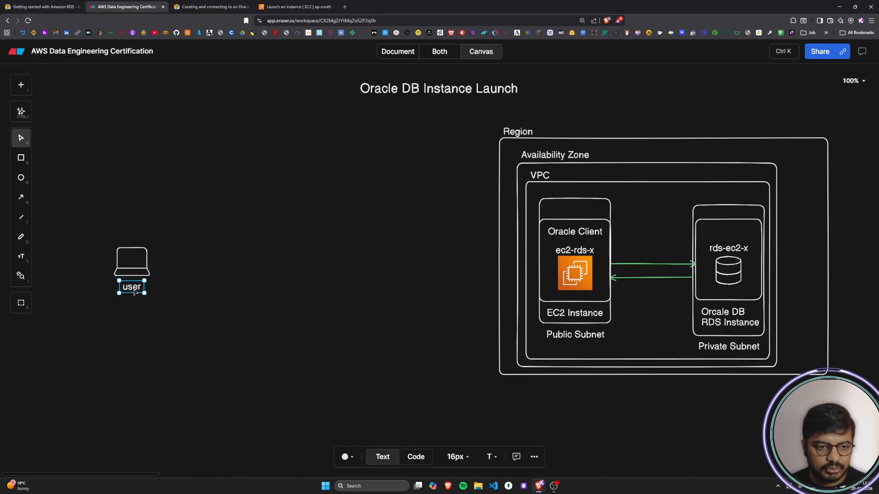
type("vishal")
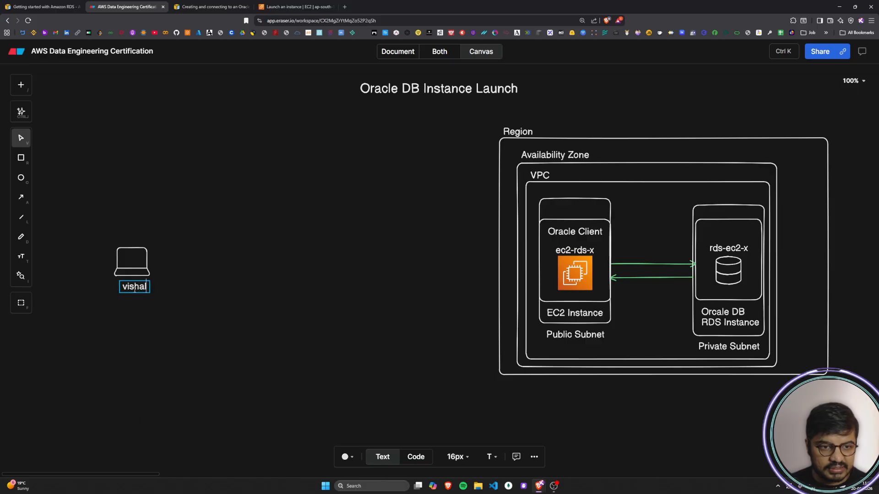
left_click(135, 300)
left_click_drag(137, 280, 190, 261)
left_click(195, 355)
key("ctrl+z")
Step: Draw a straight arrow from the laptop to the EC2 instance box, keeping the straight line style
key("Escape")
key("a")
left_click_drag(161, 262, 539, 261)
left_click(389, 456)
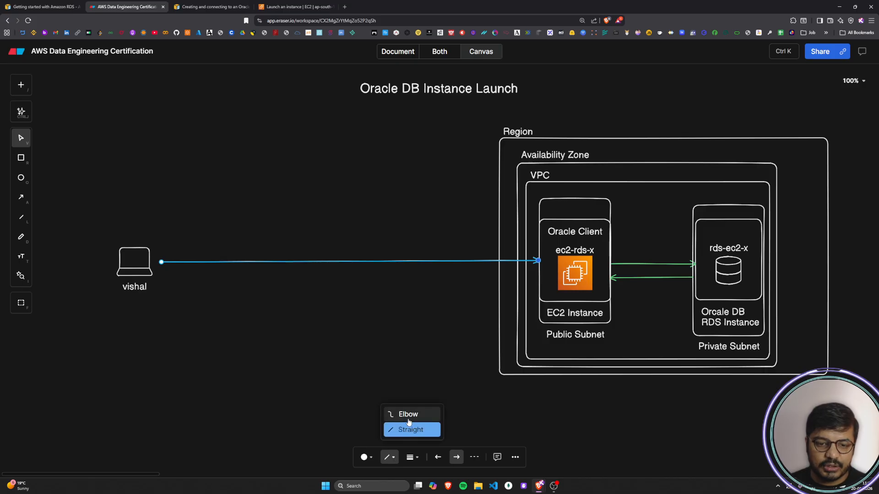
left_click(401, 391)
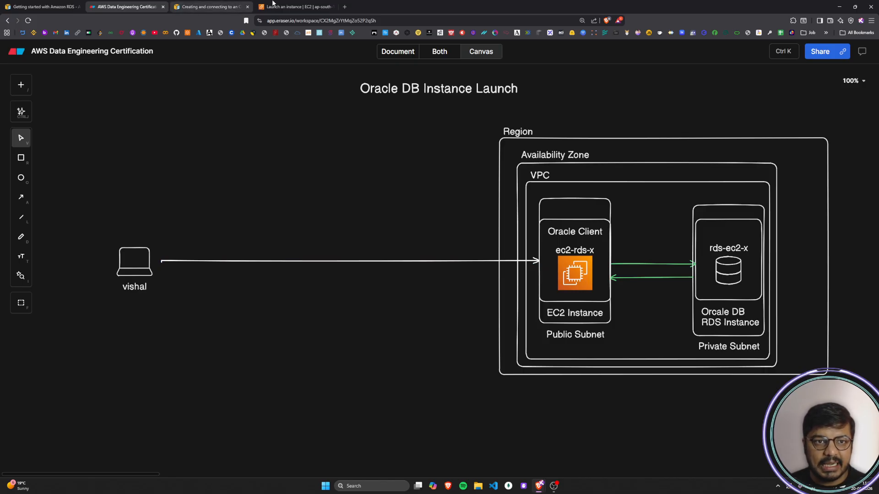
Step: Check the SSH source rule in the launch form's Network settings and return to the diagram
left_click(277, 6)
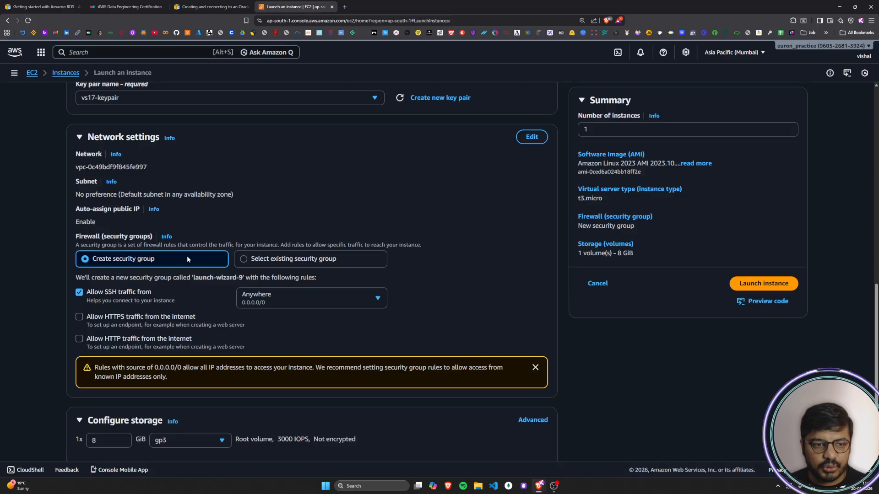
scroll(187, 258, "down", 1)
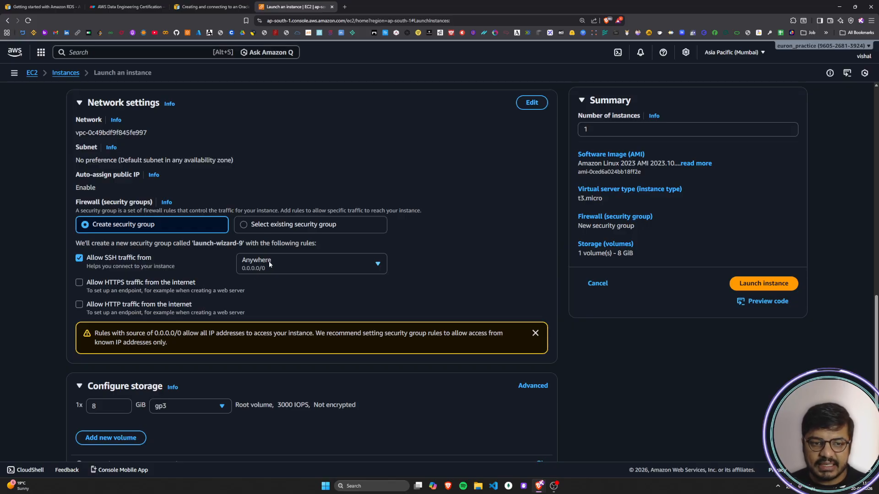
left_click(126, 8)
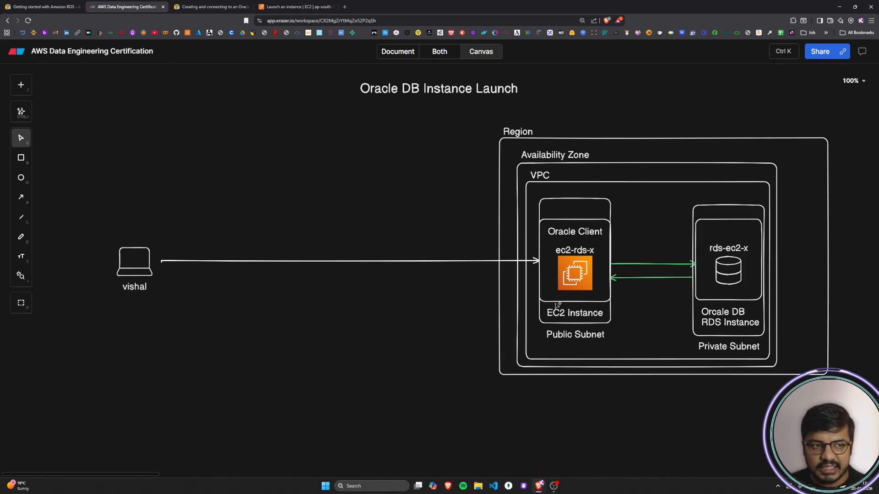
Step: Duplicate the laptop icon so two copies stand in a column below the original, deleting the surplus pasted objects
left_click(133, 261)
left_click(122, 357)
key("ctrl+v")
left_click_drag(126, 355, 136, 348)
left_click(131, 389)
left_click(233, 411)
left_click(148, 395)
key("Delete")
left_click(110, 400)
key("Delete")
left_click(99, 434)
key("Delete")
left_click(163, 448)
left_click_drag(163, 448, 121, 427)
left_click(136, 394)
Step: Add the text label user1 and place it beneath the middle laptop
double_click(239, 396)
type("user1")
left_click_drag(247, 394, 128, 369)
left_click(184, 410)
Step: Adjust the lowest laptop's position and add the label user2 beneath it
left_click_drag(139, 425, 139, 417)
double_click(197, 445)
type("user2")
left_click_drag(216, 446, 133, 444)
left_click(190, 438)
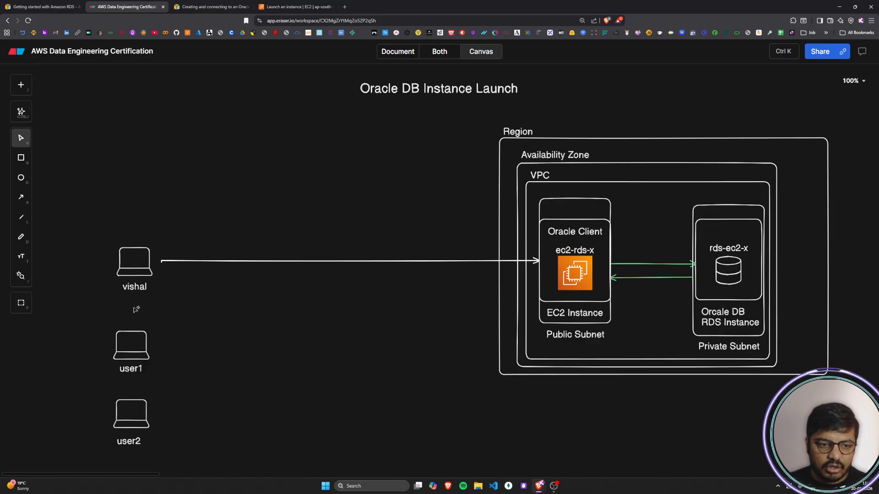
Step: Add the text label IP1 above the top laptop in the diagram
left_click(130, 241)
left_click(243, 298)
double_click(129, 224)
type("IP1")
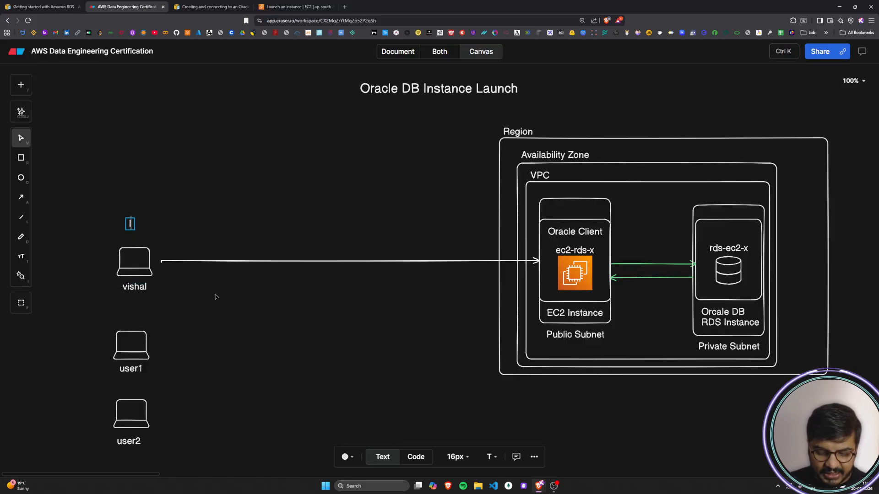
left_click(214, 298)
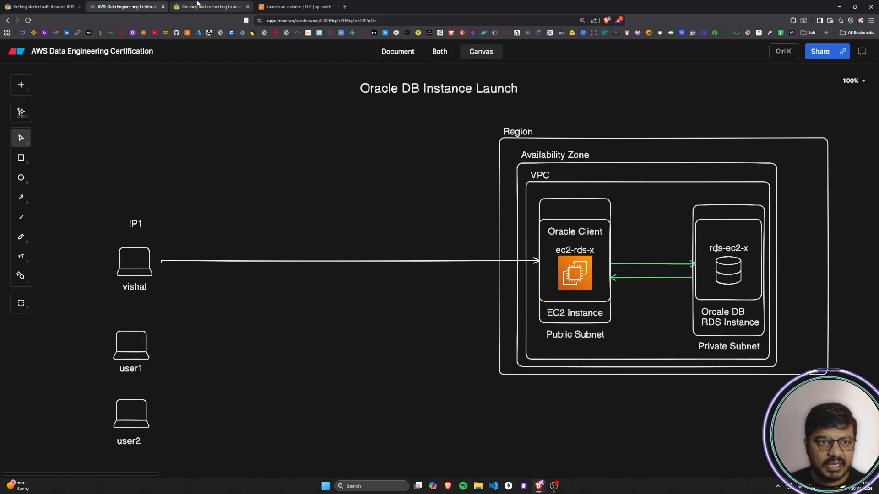
Step: Copy the example IP address 192.0.2.1/32 from the SSH traffic section of the AWS guide
left_click(210, 7)
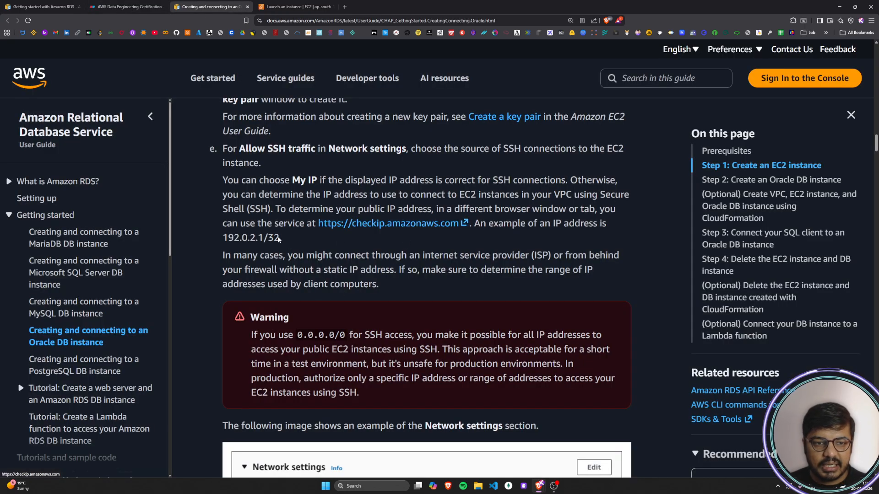
left_click_drag(263, 238, 224, 238)
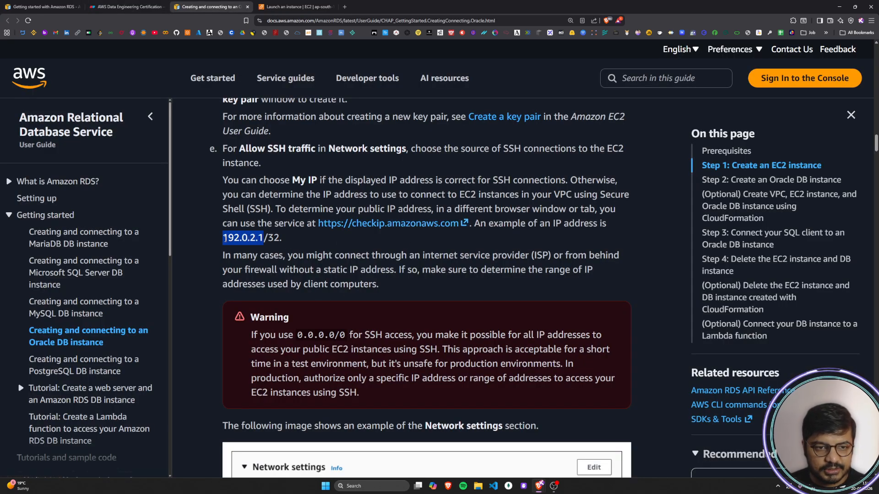
left_click_drag(280, 238, 221, 241)
key("ctrl+c")
left_click(331, 5)
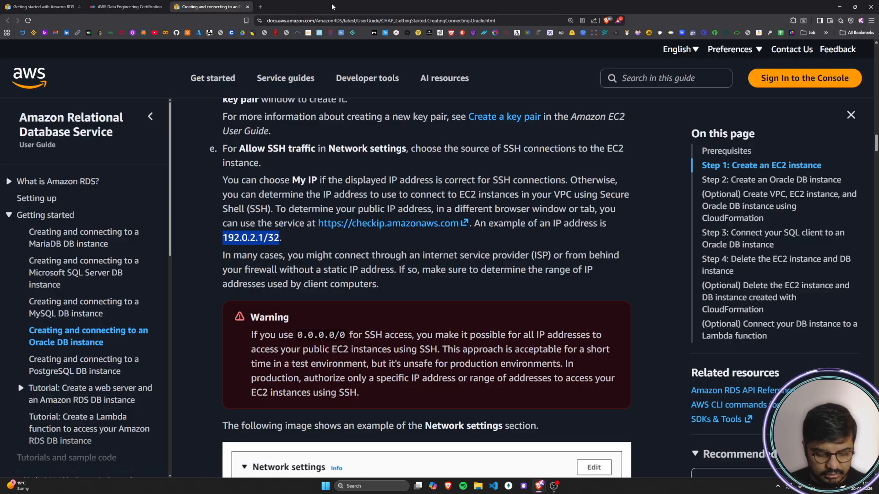
key("ctrl+shift+t")
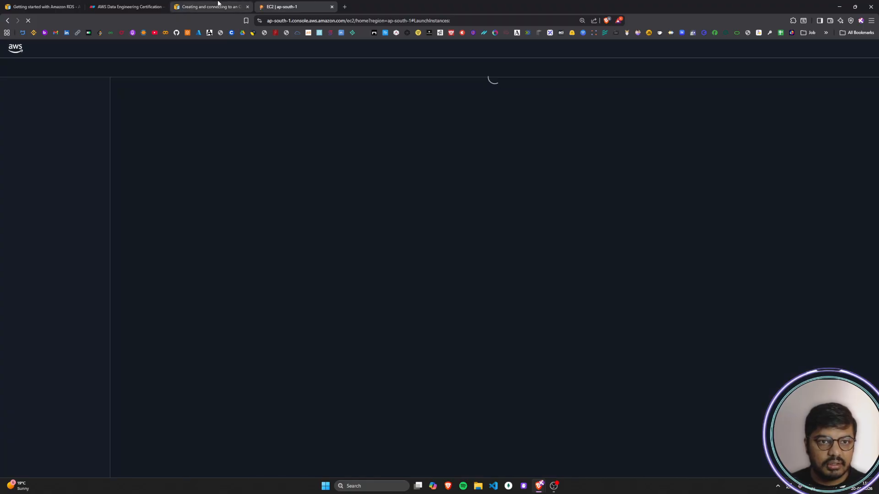
left_click(218, 3)
left_click(288, 232)
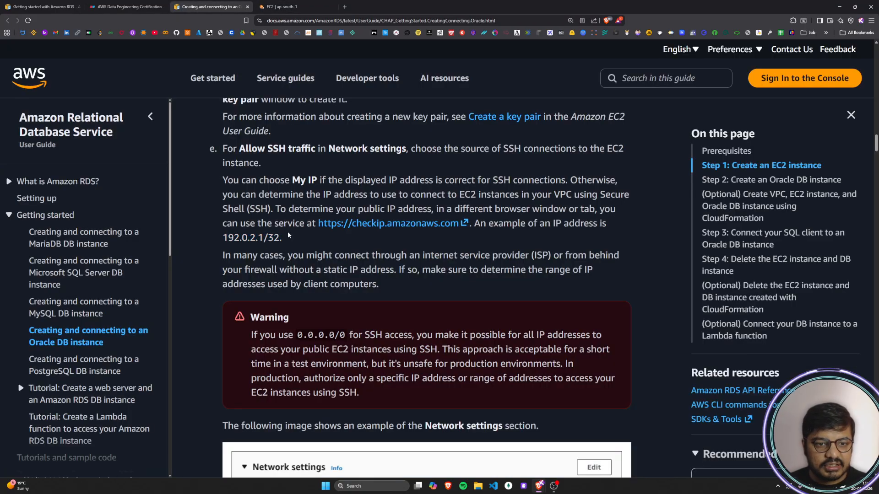
Step: In the diagram, replace the IP1 label with 192.0.2.1/32 and place it just above the top laptop
left_click(147, 4)
left_click(134, 222)
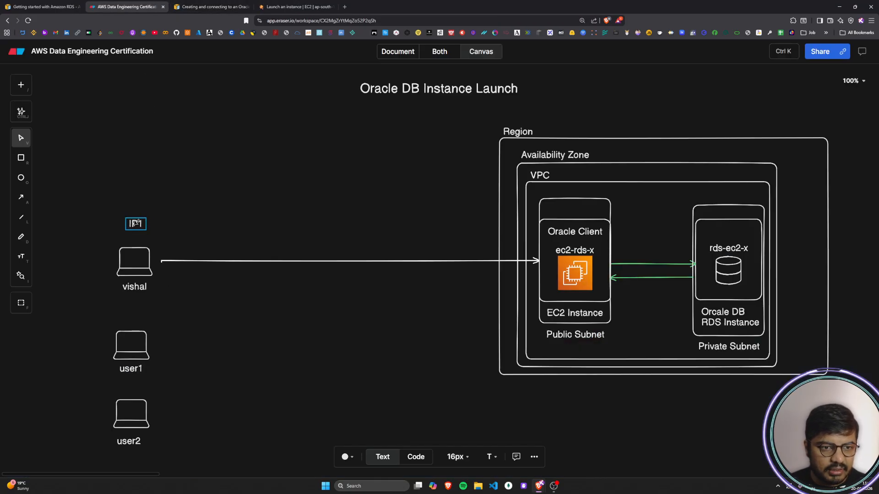
key("ctrl+v")
left_click(221, 245)
left_click_drag(176, 227, 155, 238)
left_click(105, 309)
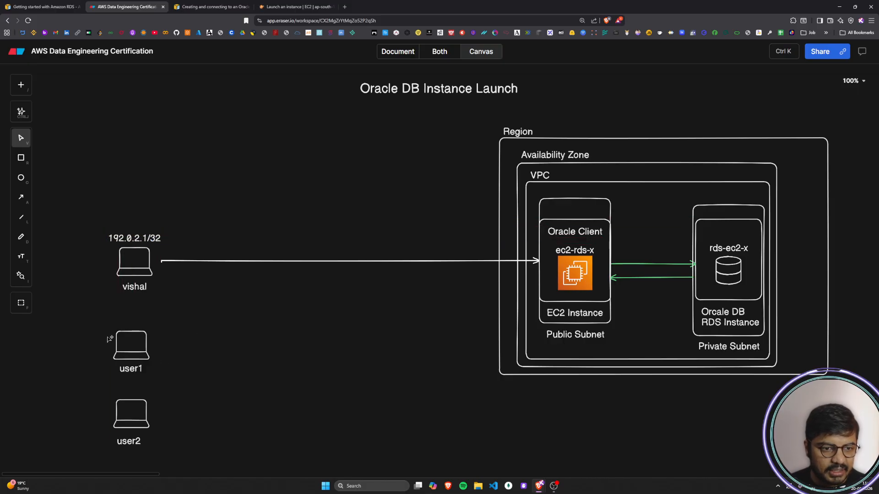
Step: Add the text label 192.0.2.2/32 and place it just above the user1 laptop
left_click(128, 325)
left_click(221, 352)
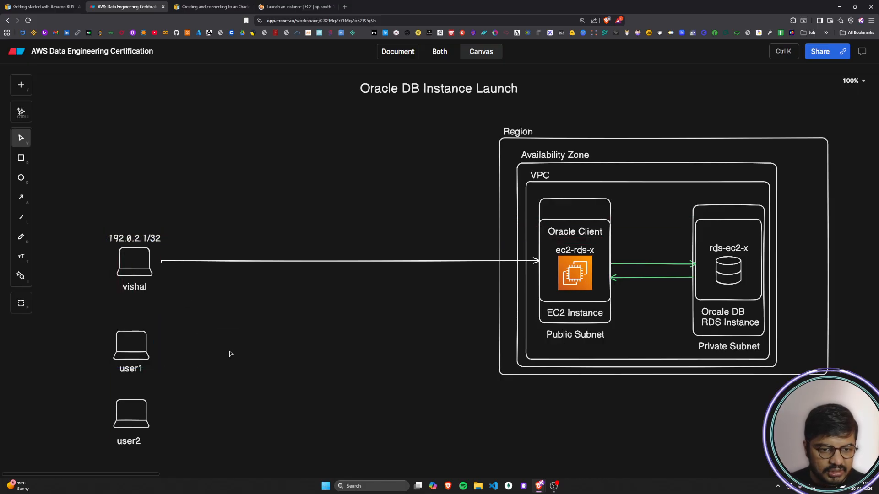
double_click(229, 350)
key("ctrl+v")
key("BackSpace")
type("2")
left_click(240, 403)
left_click_drag(251, 350, 137, 324)
Step: Add the text label 192.0.2.3/32 and place it just above the user2 laptop
double_click(228, 398)
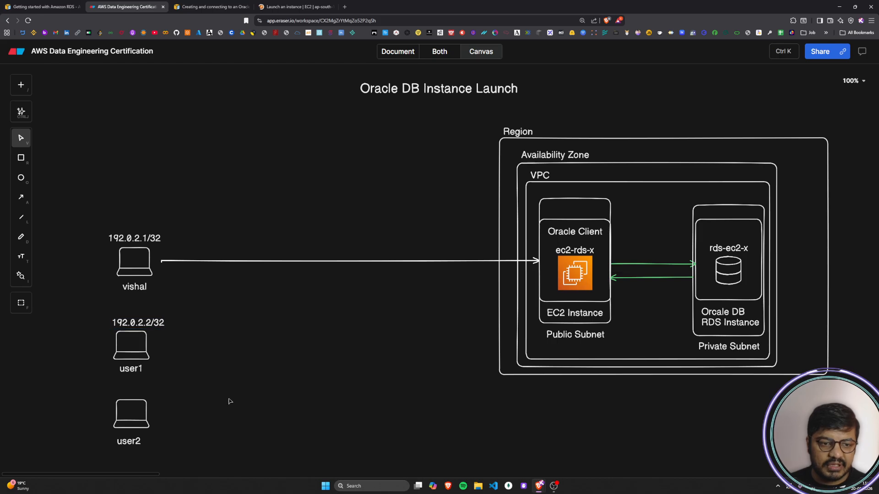
key("ctrl+v")
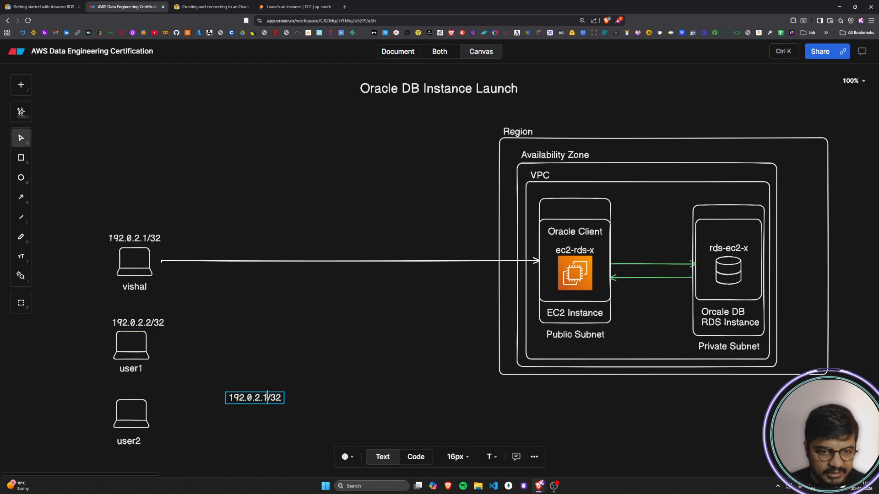
key("BackSpace")
type("3")
left_click(319, 428)
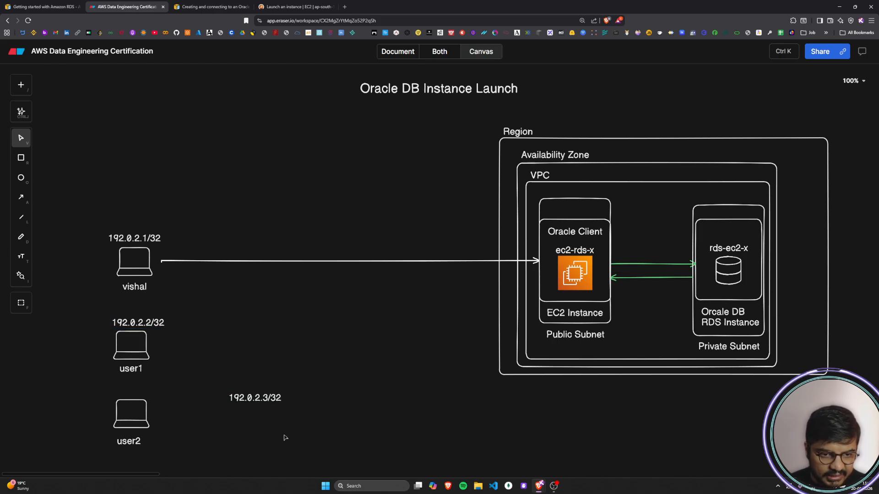
left_click_drag(260, 400, 137, 393)
left_click(217, 458)
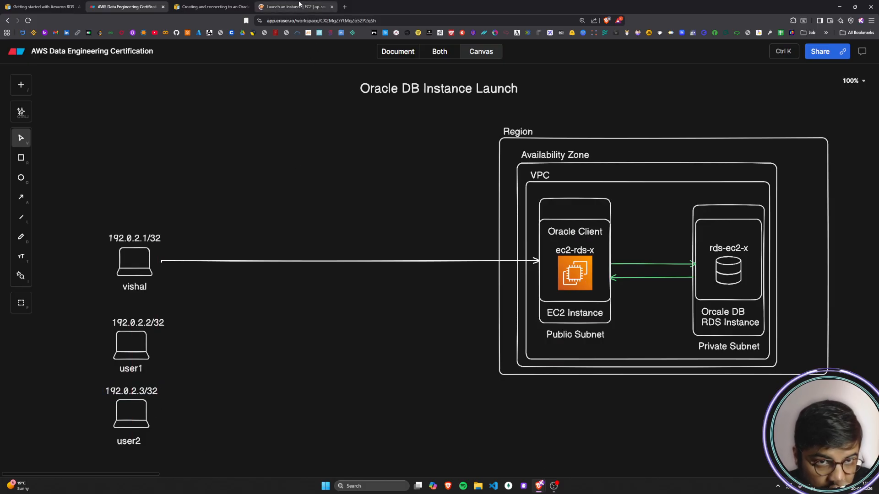
Step: Switch to the EC2 launch form and name the instance ec2-database-connect using the clipboard history
left_click(316, 6)
scroll(421, 274, "down", 2)
scroll(215, 195, "up", 2)
left_click(118, 161)
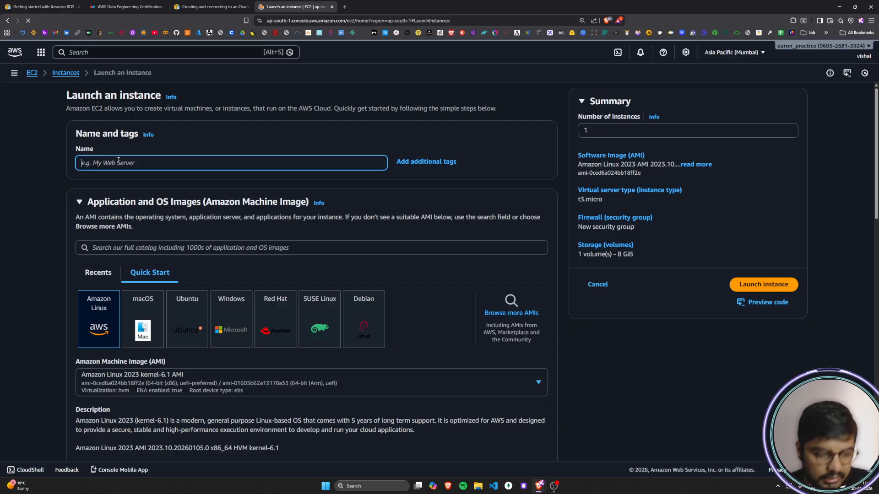
key("super+v")
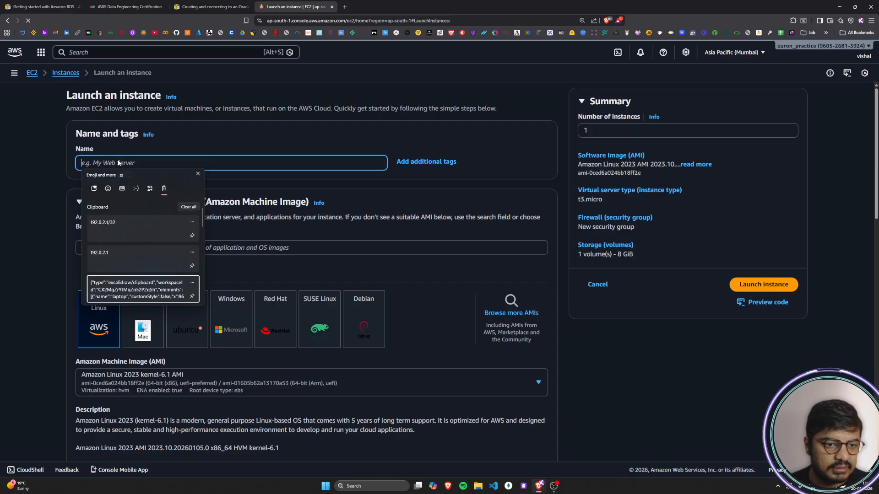
key("Down")
key("Return")
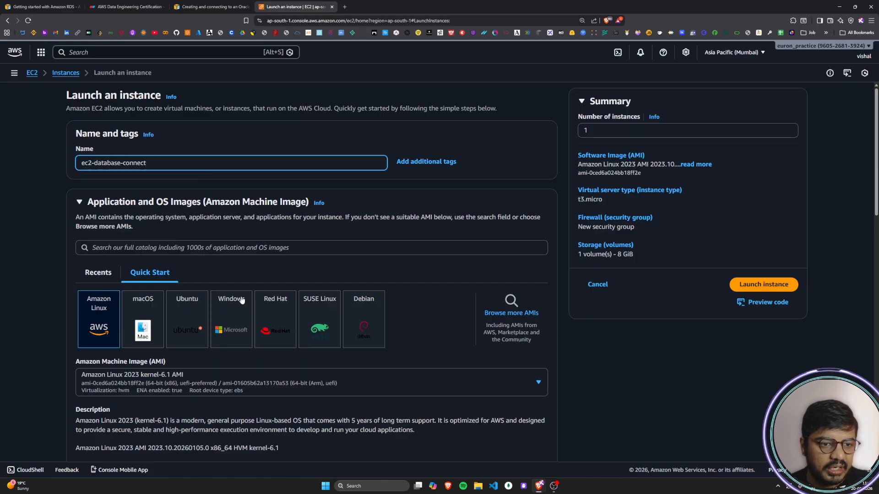
Step: Choose vs17-keypair as the login key pair and check the SSH traffic source in the Network settings
scroll(241, 300, "down", 5)
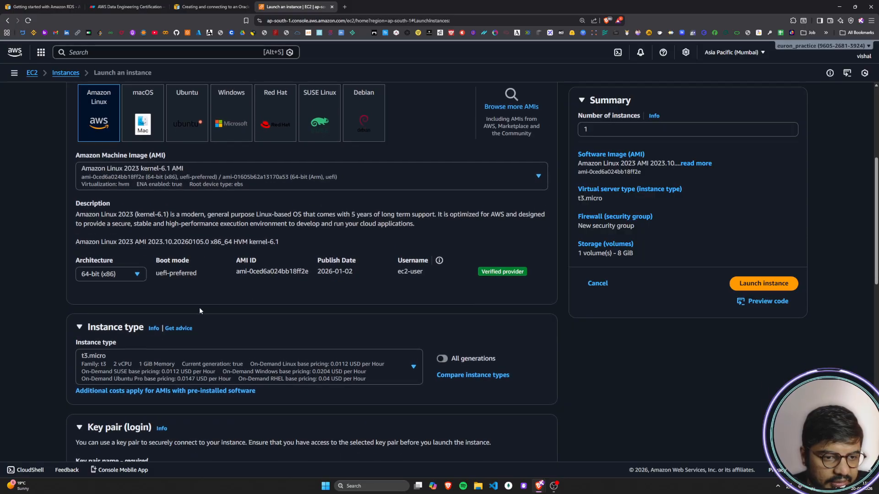
scroll(205, 311, "down", 5)
left_click(197, 271)
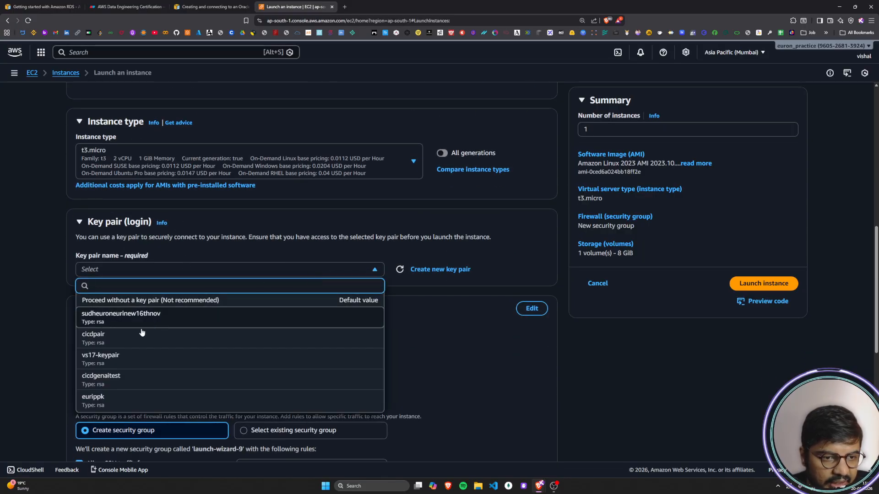
left_click(112, 361)
scroll(330, 249, "down", 4)
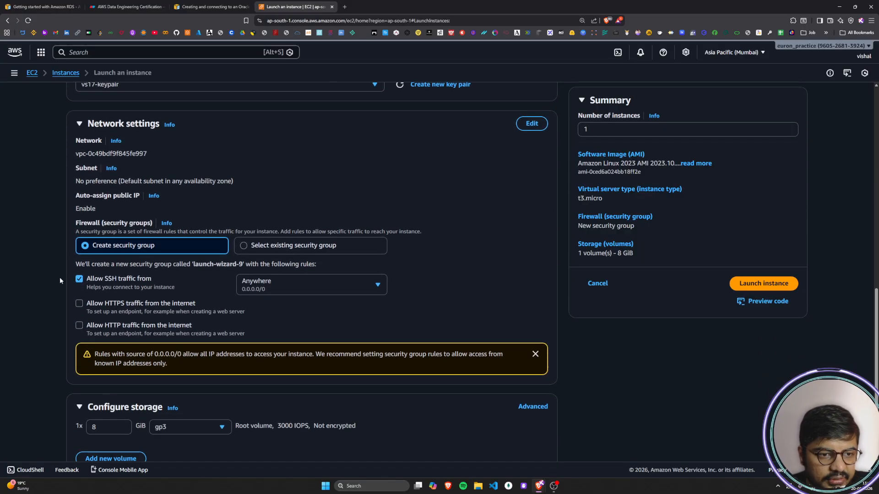
scroll(81, 240, "down", 1)
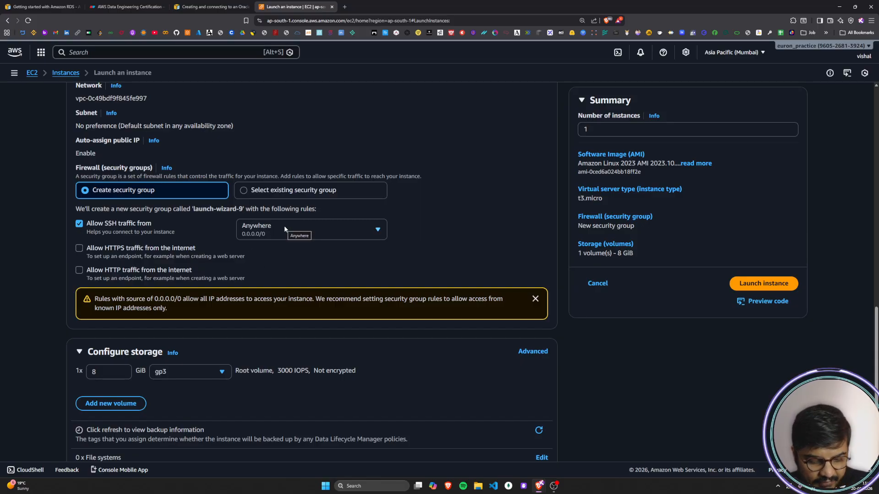
Step: Return to the diagram and recolor the arrow from the top laptop to the EC2 instance green
left_click(149, 4)
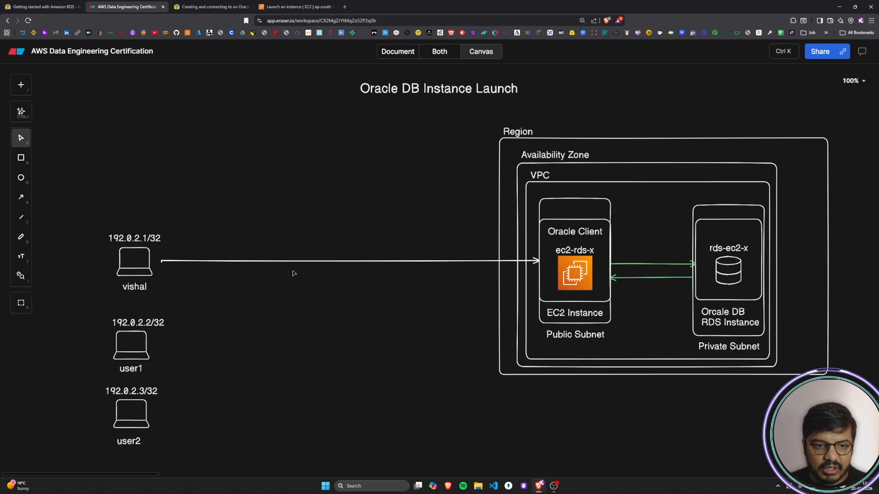
scroll(323, 306, "down", 1)
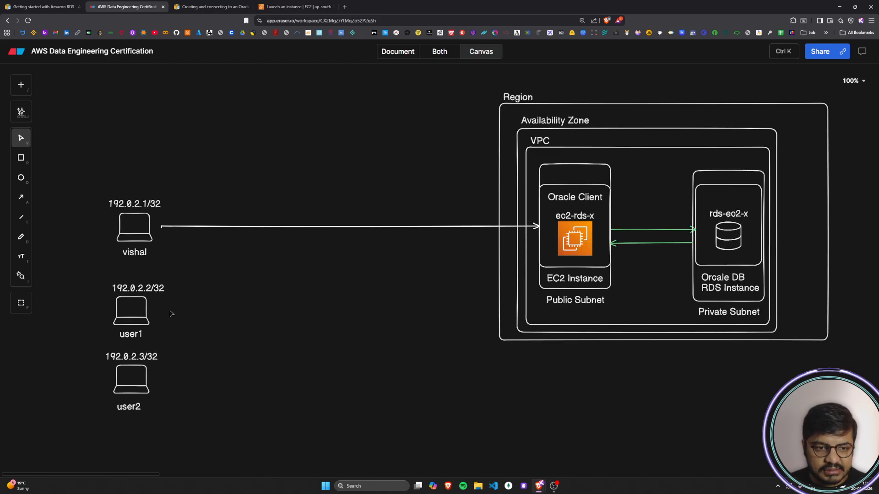
left_click(203, 228)
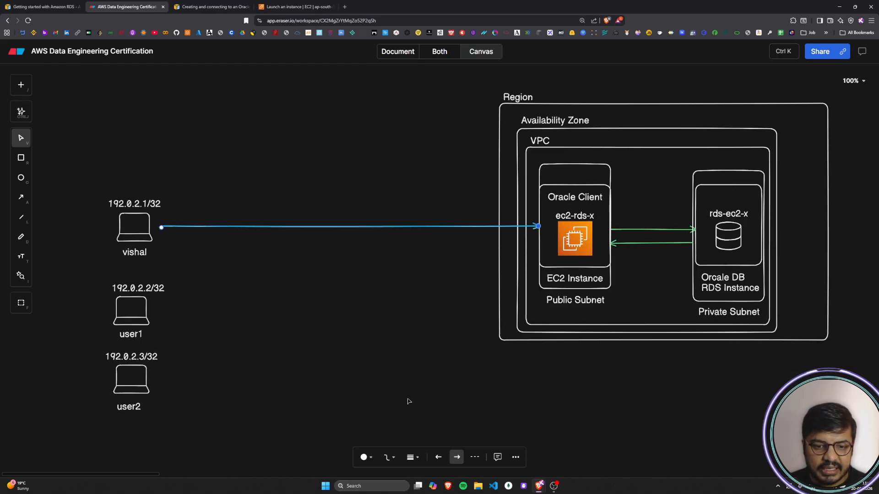
left_click(389, 458)
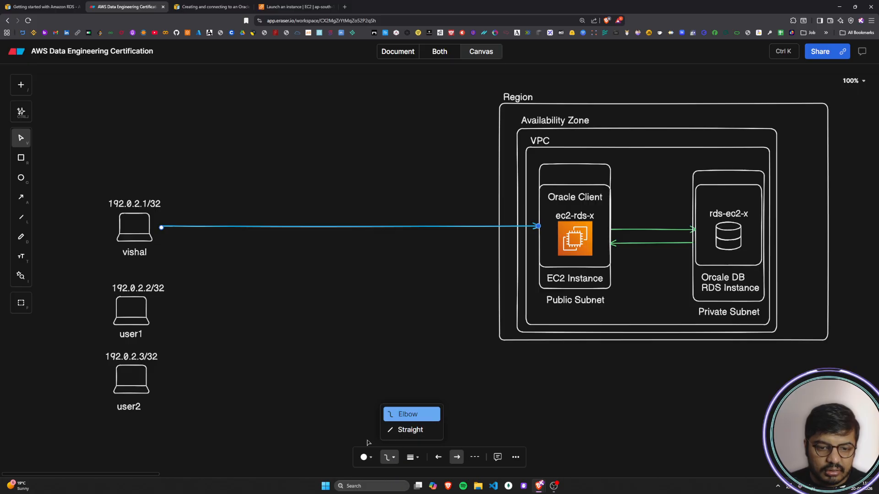
left_click(366, 460)
left_click(401, 411)
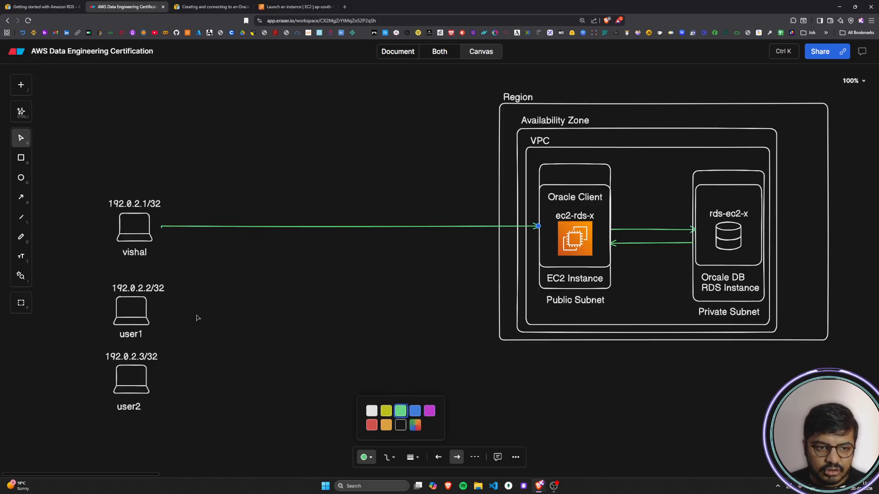
left_click(160, 316)
Step: Draw green elbow arrows from the user1 and user2 laptops to the EC2 instance box
key("a")
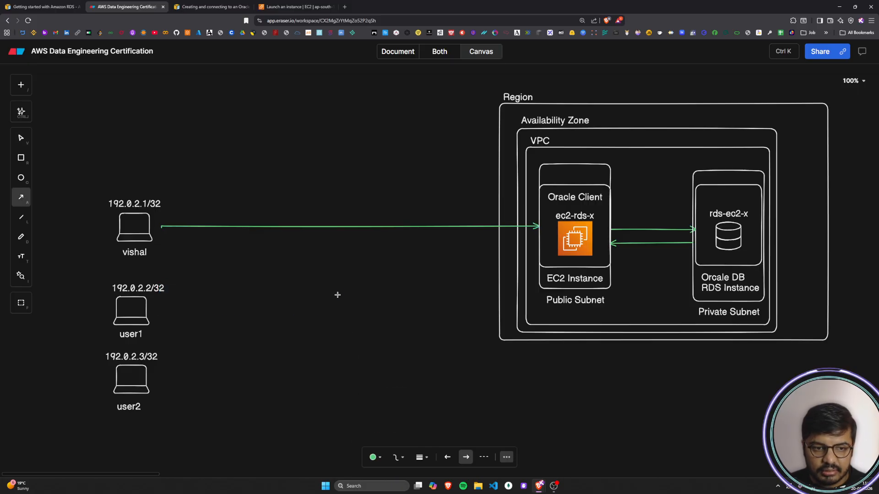
left_click_drag(165, 310, 539, 249)
key("a")
mouse_move(172, 374)
left_mouse_down()
mouse_move(477, 275)
mouse_move(541, 268)
left_mouse_up()
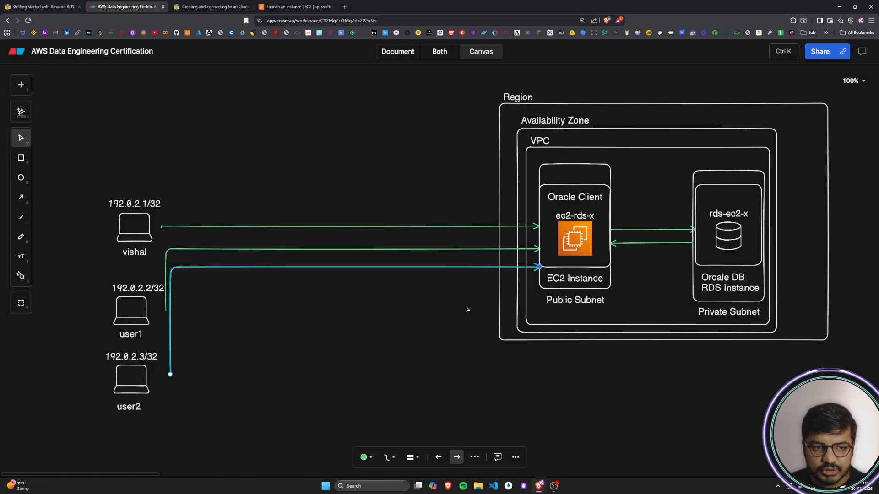
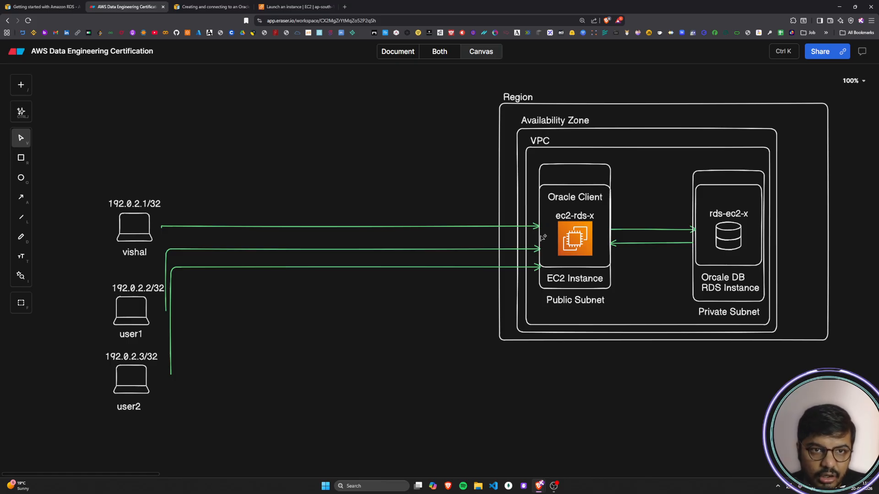
Step: Switch to the EC2 launch form and set the SSH traffic source to My IP
left_click(297, 7)
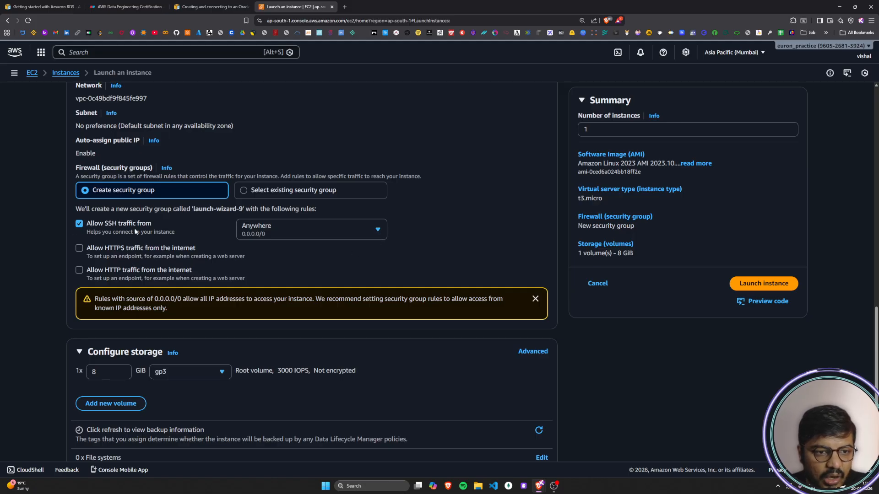
left_click(362, 236)
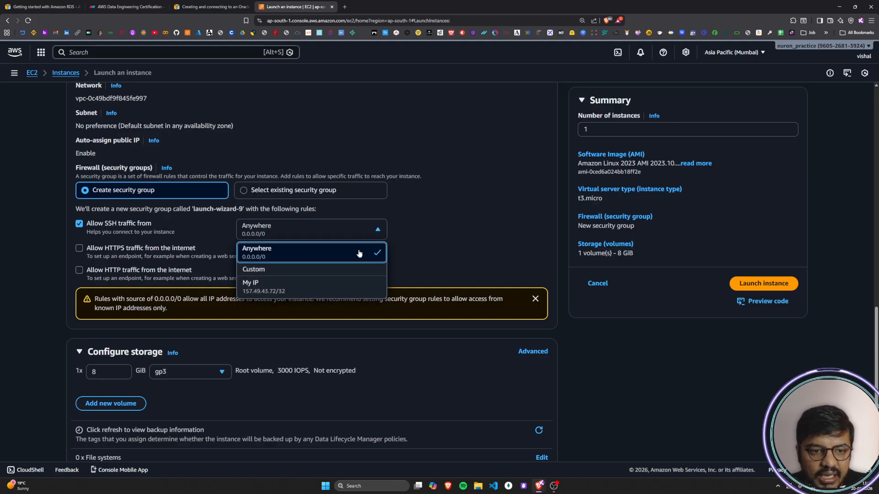
left_click(341, 294)
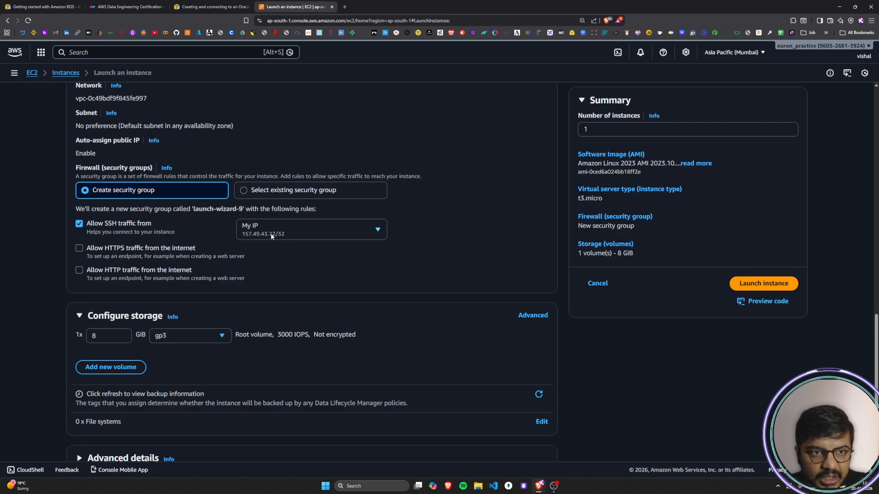
Step: Return to the diagram and recolor the user2 and user1 arrows to the EC2 instance red
left_click(127, 7)
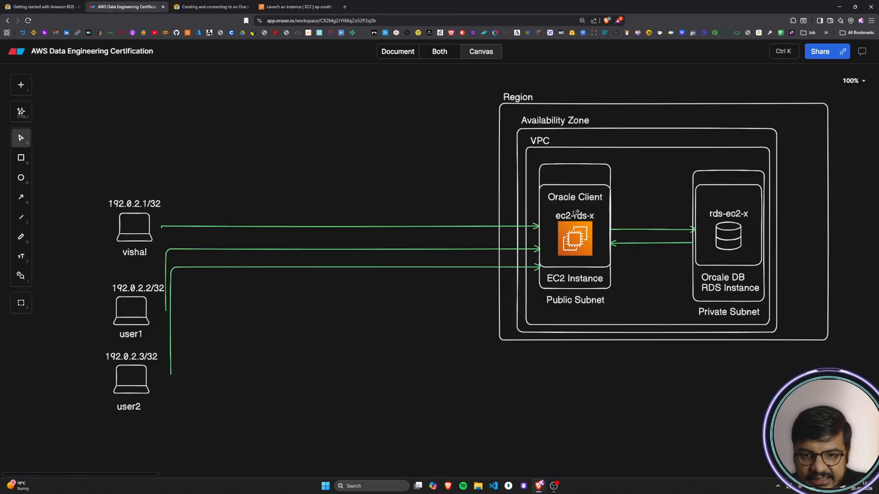
left_click(296, 268)
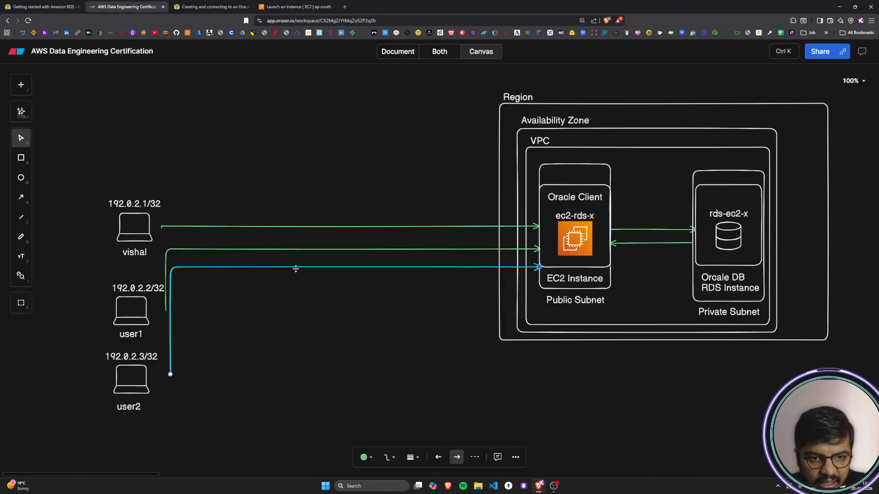
left_click(365, 458)
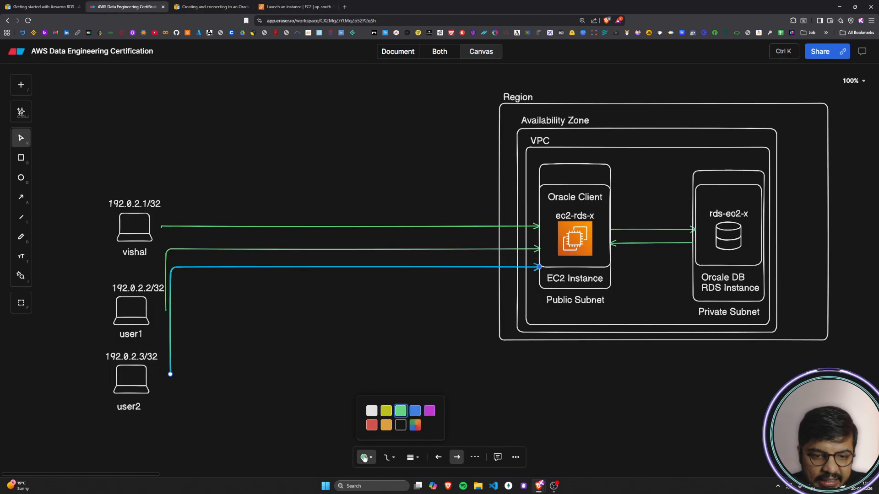
left_click(371, 424)
left_click(304, 249)
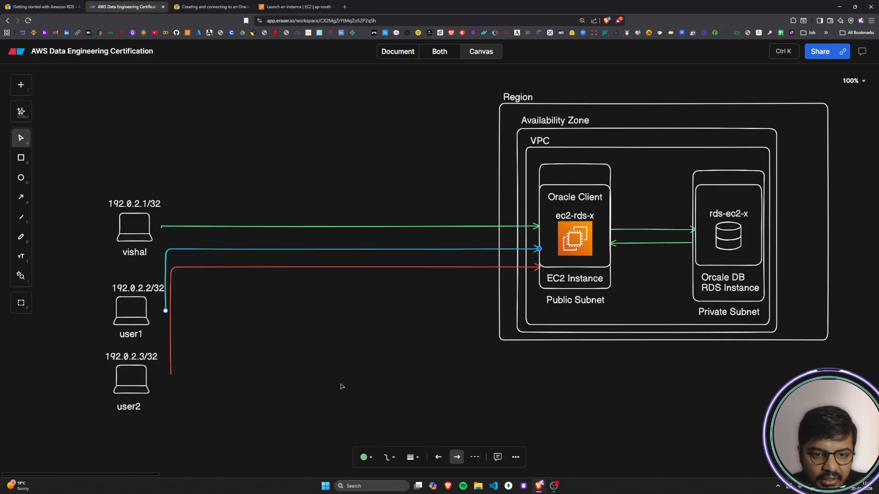
left_click(364, 457)
left_click(372, 425)
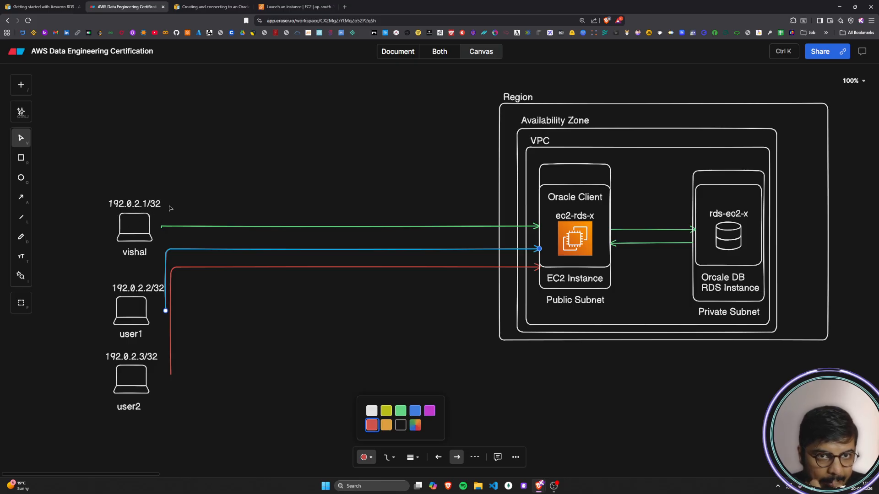
left_click(294, 7)
left_click(136, 3)
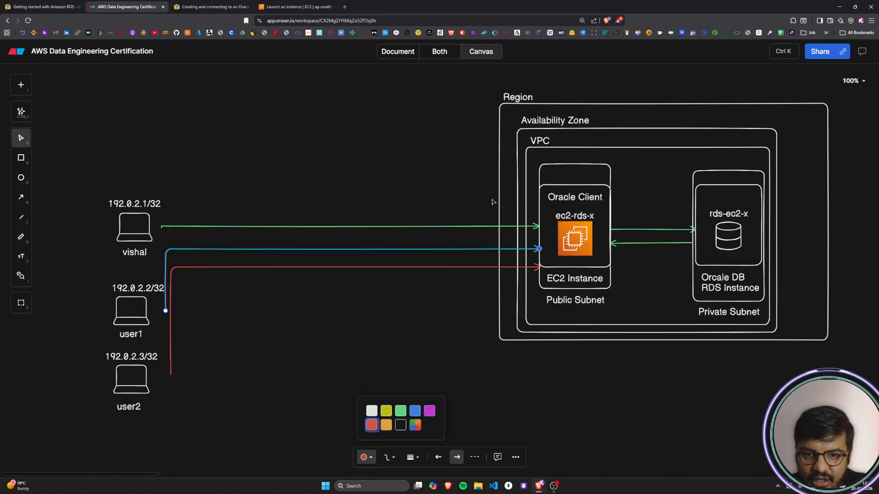
left_click(594, 392)
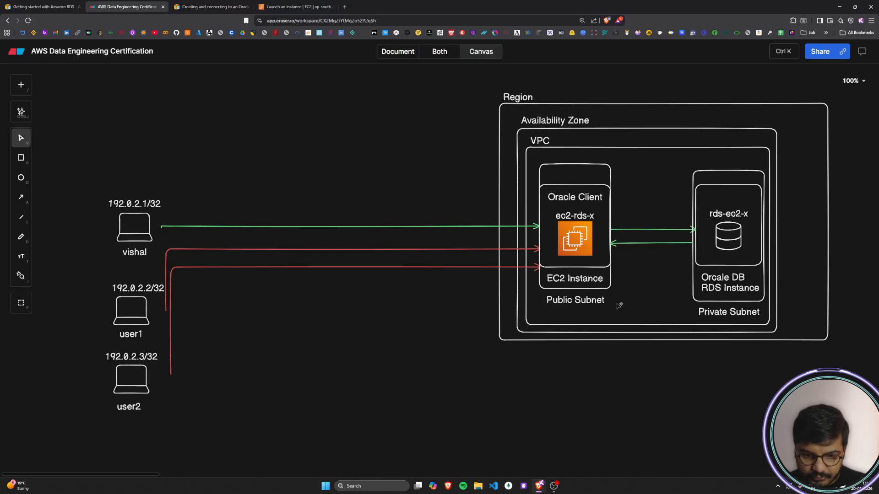
Step: Draw a rectangle below the Region box and place the label IP Table above it
key("r")
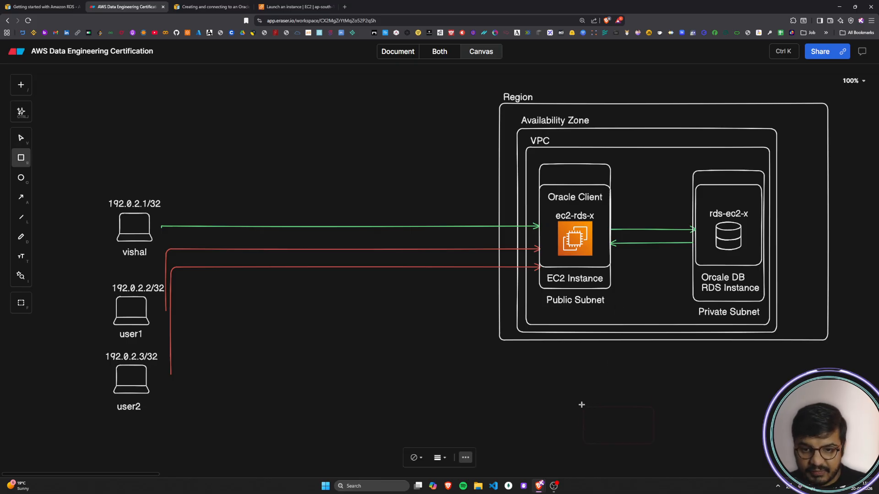
mouse_move(551, 364)
left_mouse_down()
mouse_move(628, 406)
mouse_move(605, 438)
left_mouse_up()
left_click(667, 416)
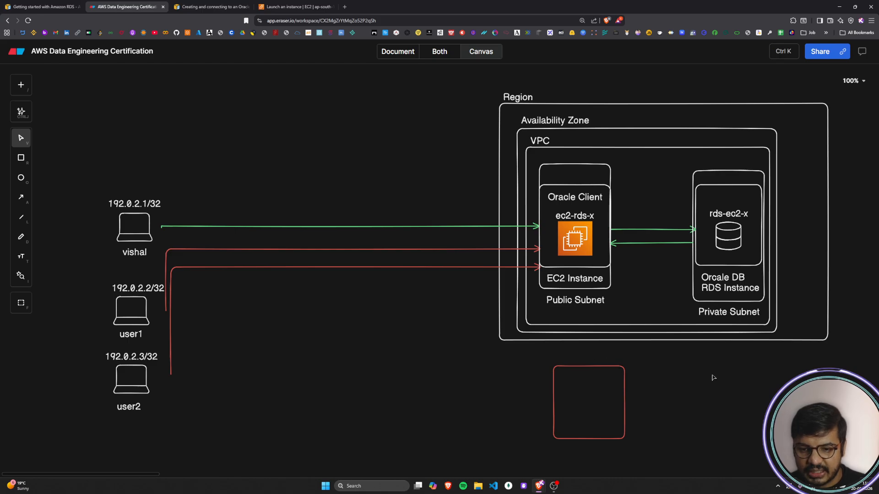
double_click(676, 385)
type("IP")
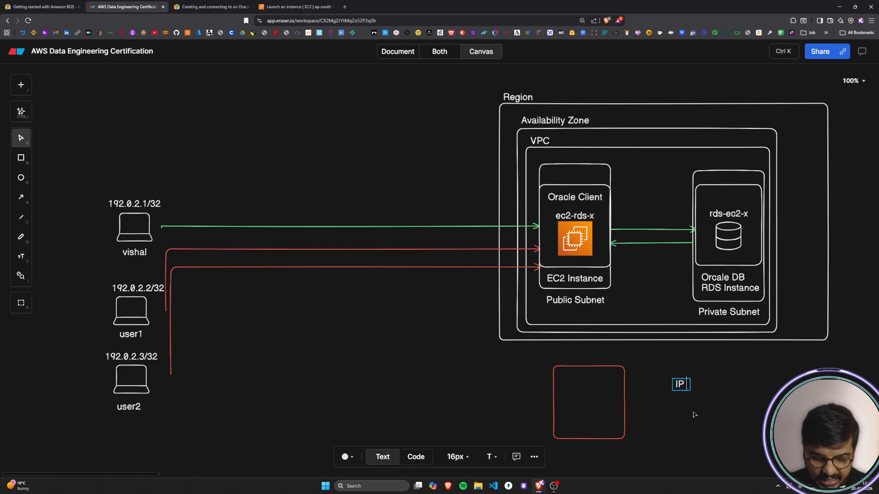
type(" Table")
left_click(694, 415)
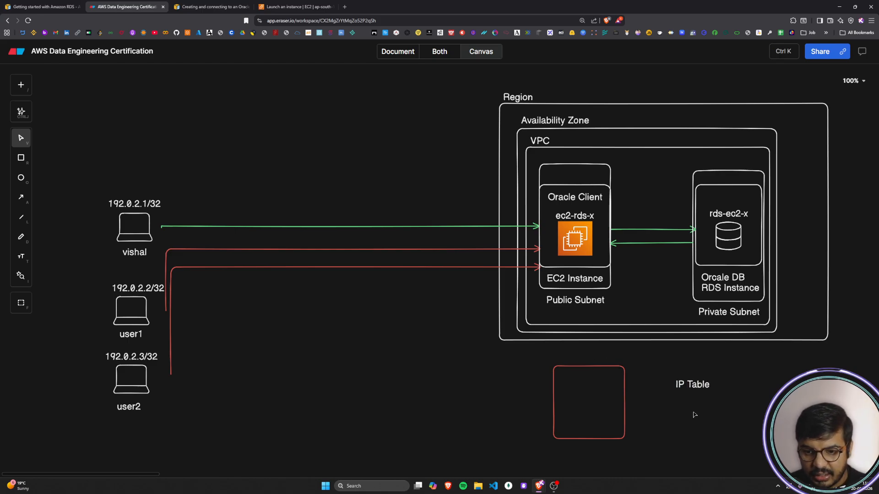
left_click_drag(694, 387, 589, 359)
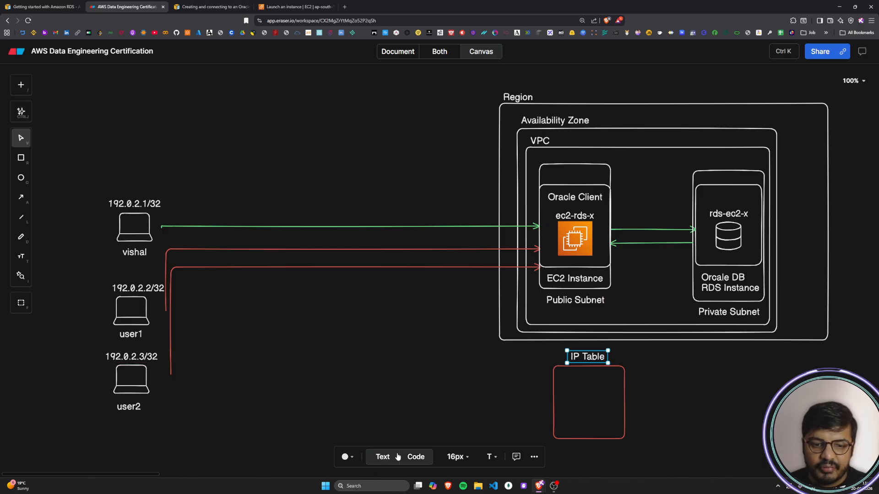
Step: Give the IP Table rectangle a white outline with no fill
left_click(346, 457)
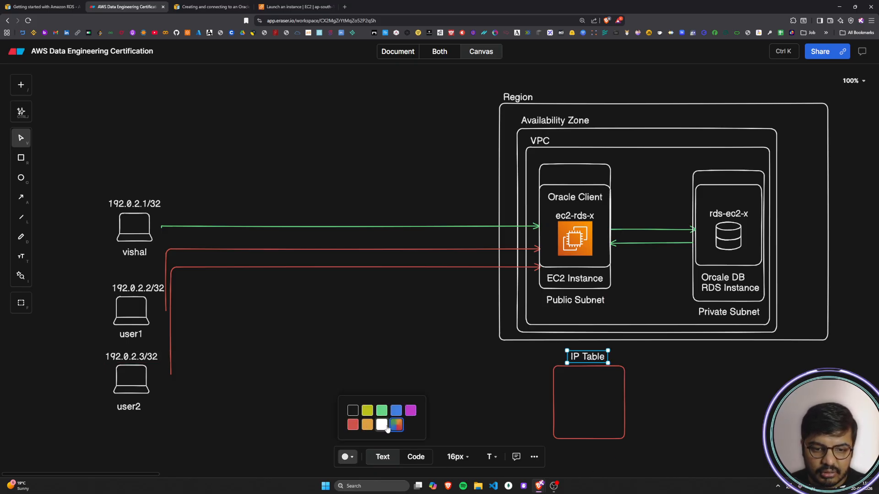
left_click(569, 420)
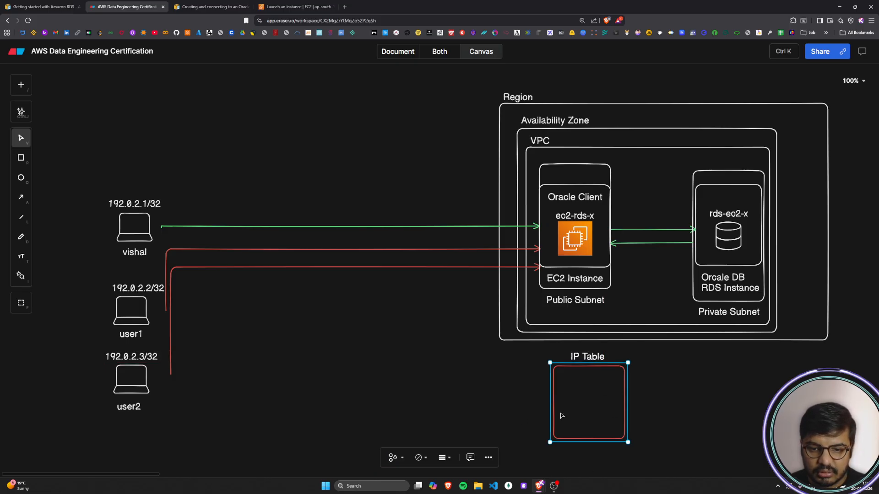
left_click(420, 458)
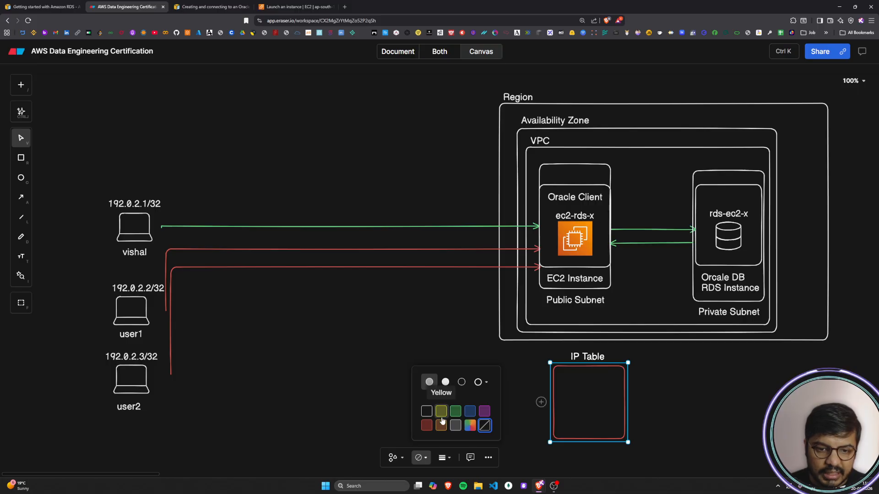
left_click(455, 426)
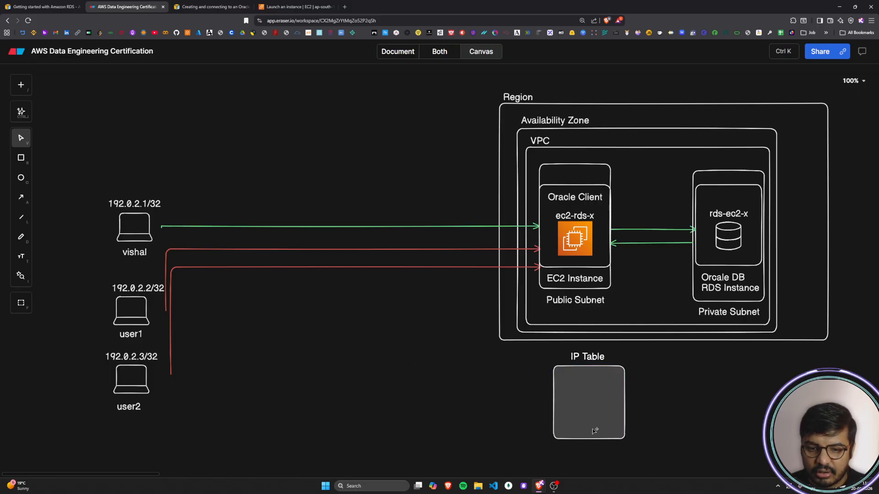
left_click(420, 457)
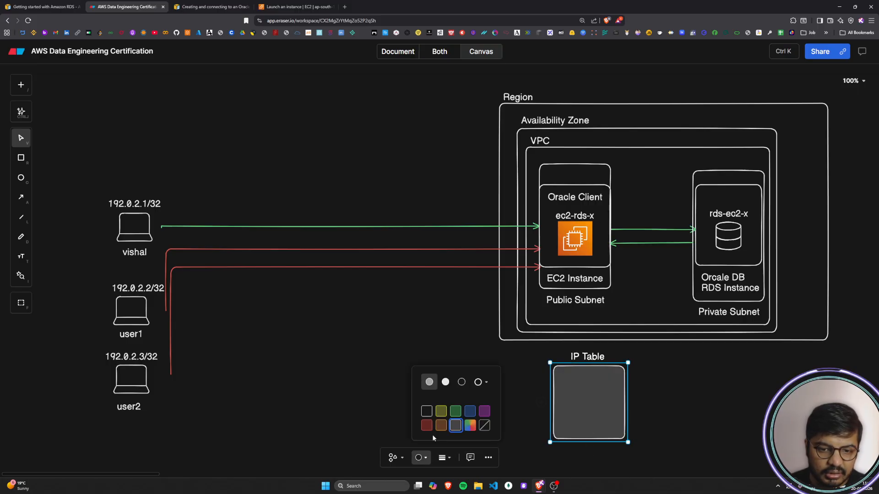
left_click(484, 426)
left_click(633, 416)
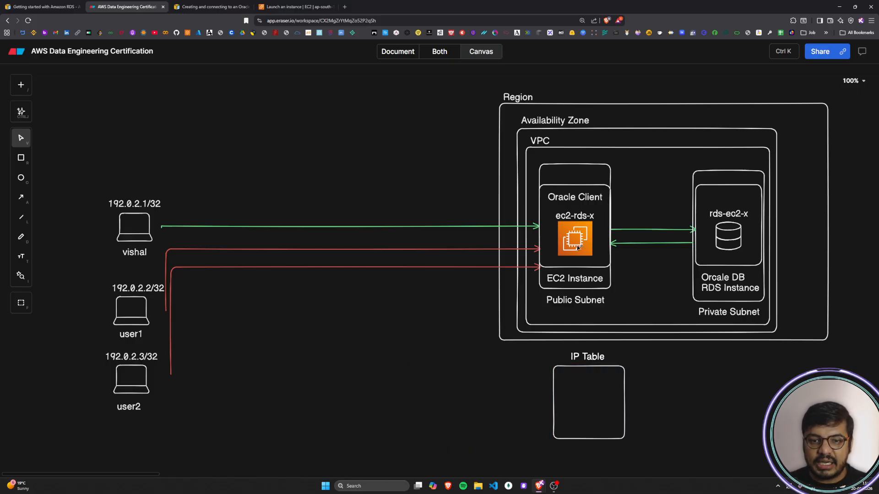
Step: Paste the address 192.0.2.1/32 from the clipboard history and place it in the upper part of the IP Table box
left_click(133, 207)
left_click(142, 196)
left_click(143, 197)
left_click(264, 189)
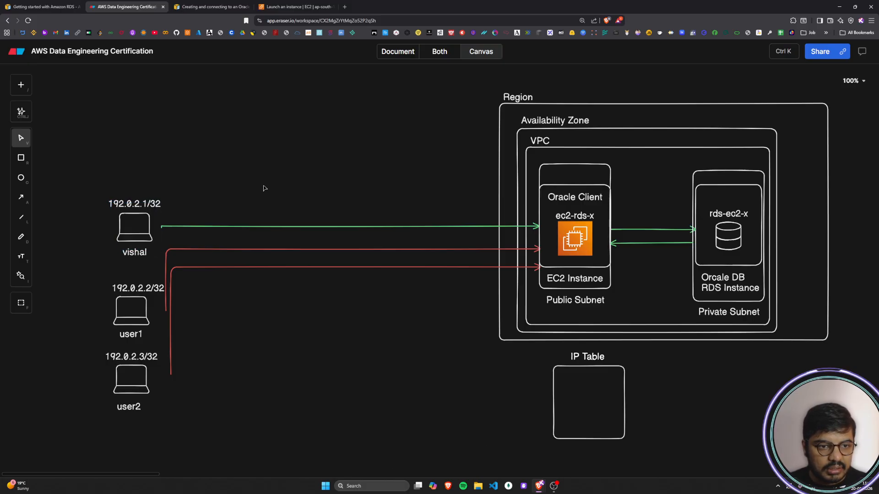
left_click(582, 391)
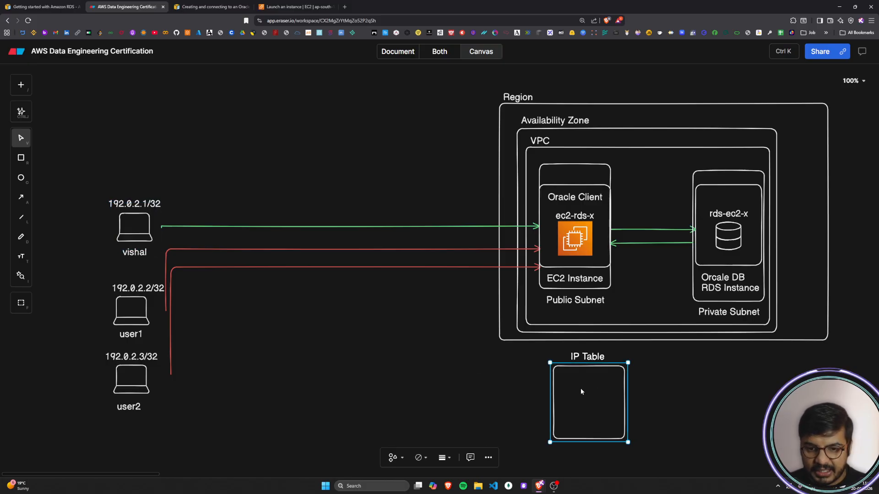
key("super+v")
key("Return")
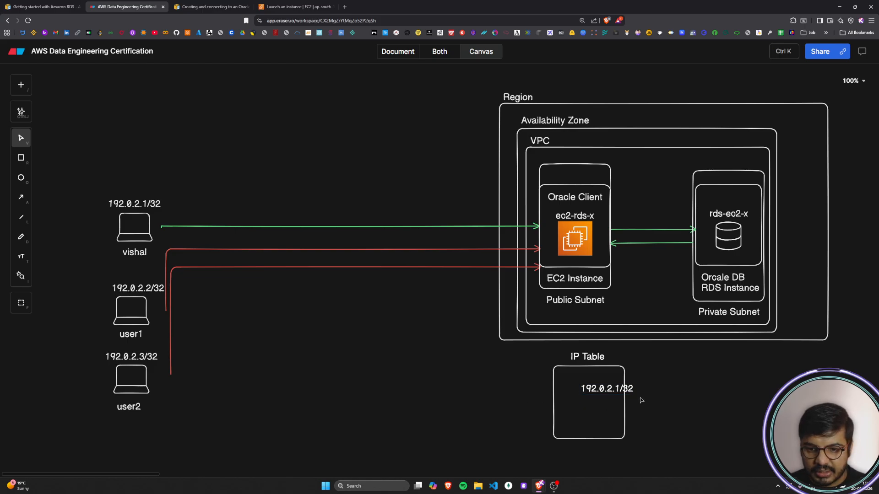
left_click_drag(616, 387, 590, 381)
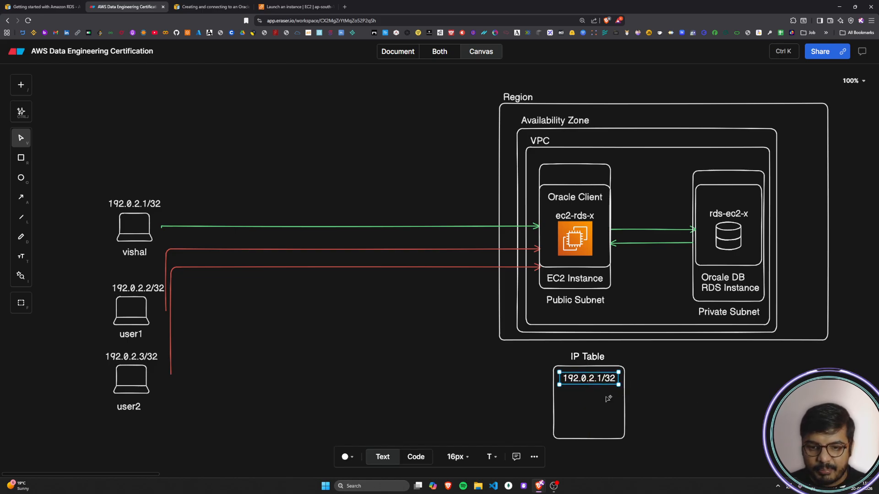
left_click(605, 399)
Step: Check the SSH source setting in the EC2 launch form and return to the diagram
left_click(284, 7)
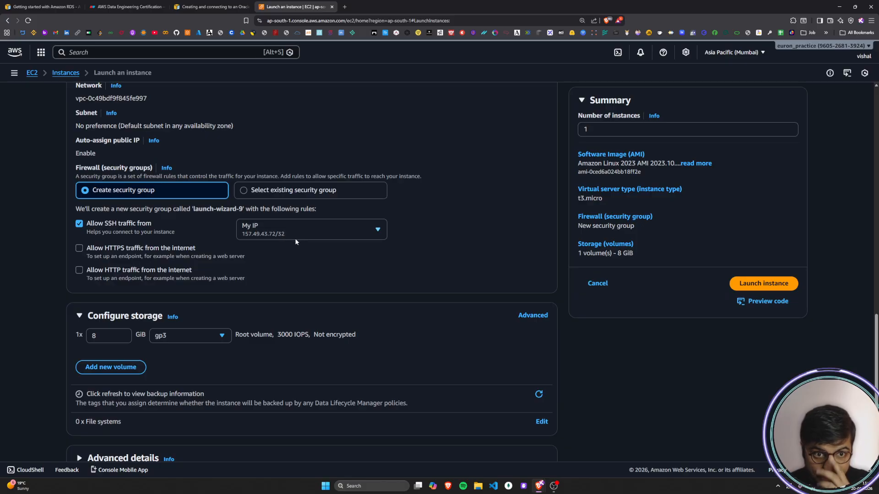
left_click(214, 4)
left_click(126, 6)
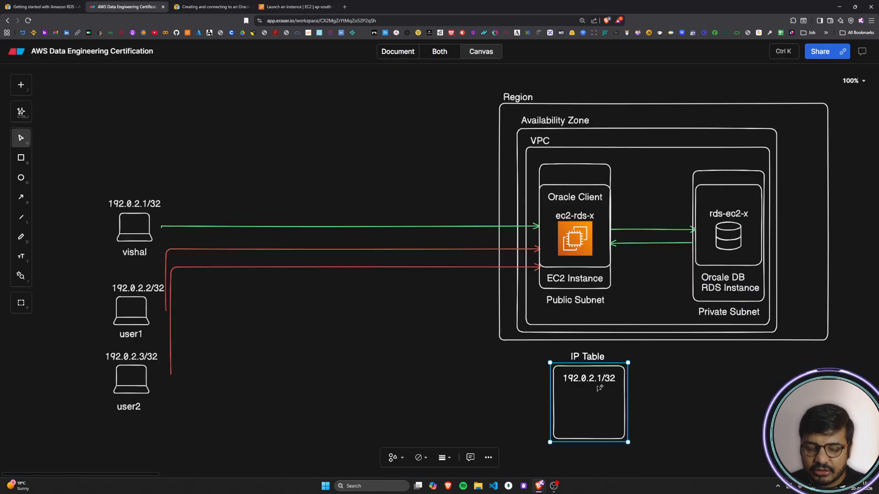
left_click(636, 403)
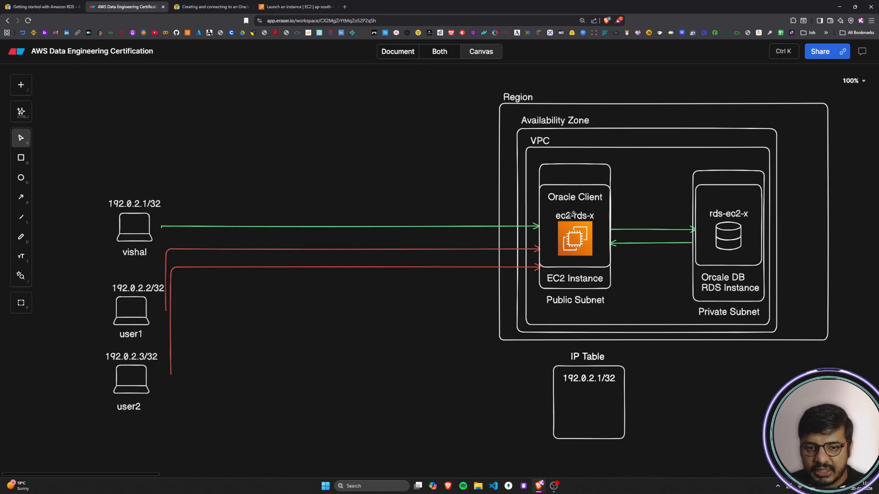
Step: Examine each laptop's address and its arrow to the EC2 instance against the entry in the IP Table box
left_click(337, 227)
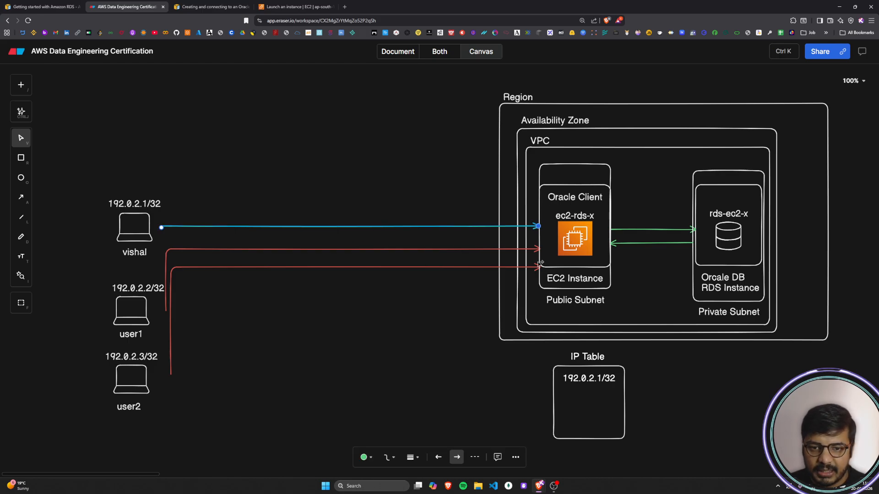
left_click(465, 320)
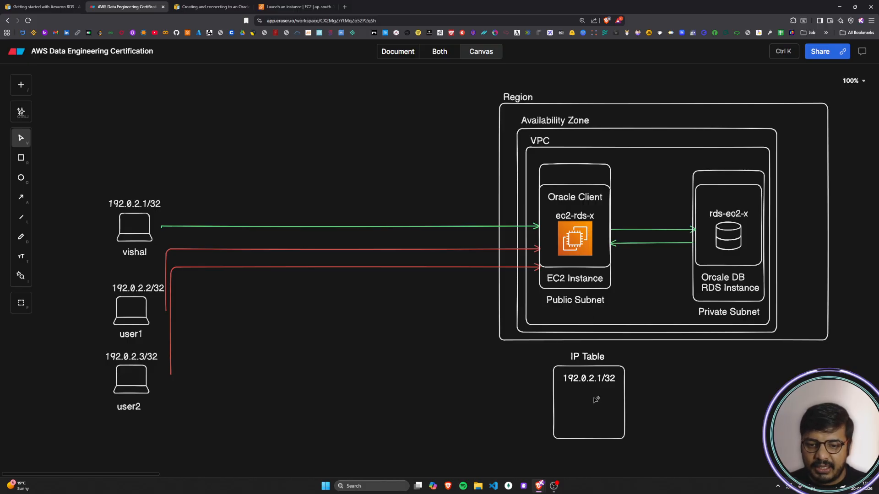
left_click(149, 287)
left_click(183, 333)
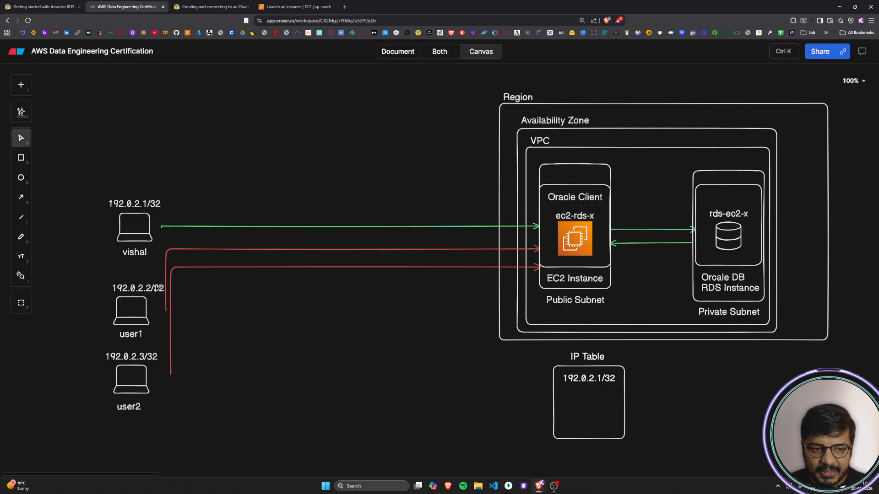
left_click(257, 249)
left_click(267, 342)
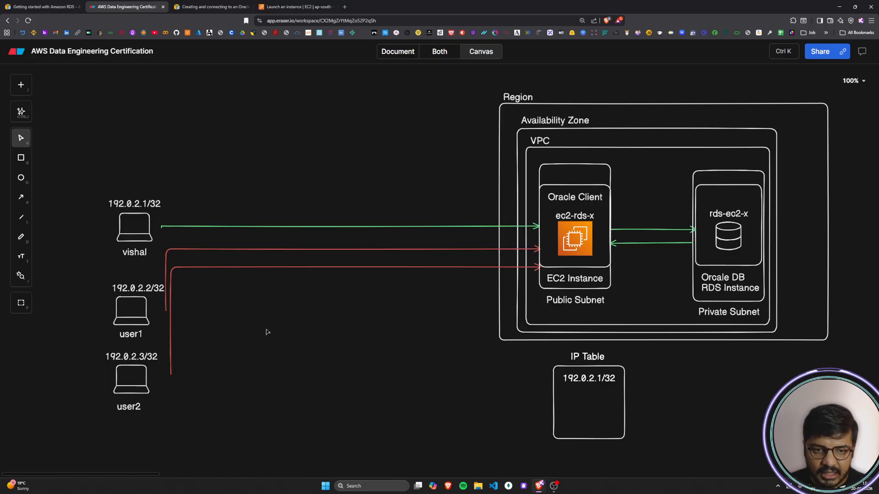
left_click(135, 386)
left_click(272, 428)
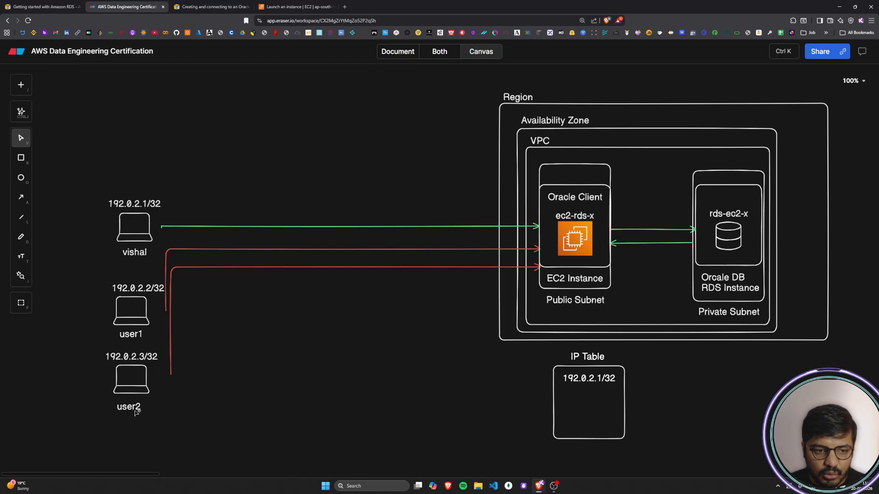
left_click(345, 268)
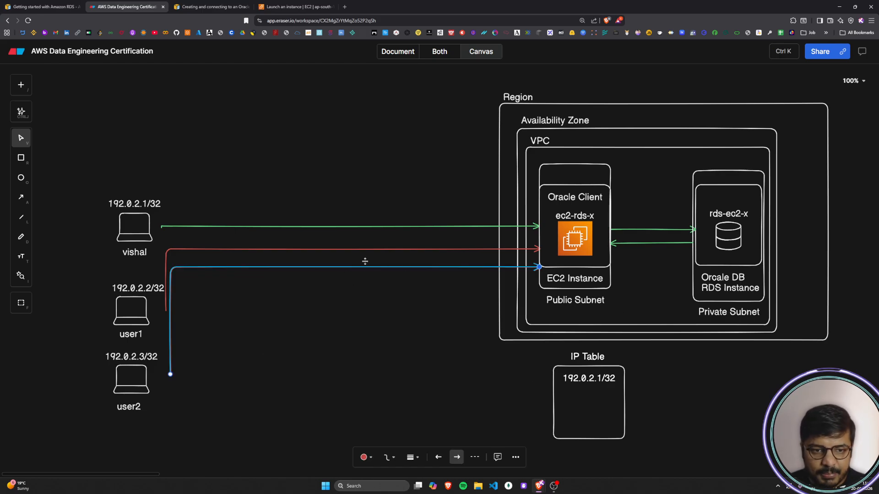
left_click(214, 389)
left_click(133, 358)
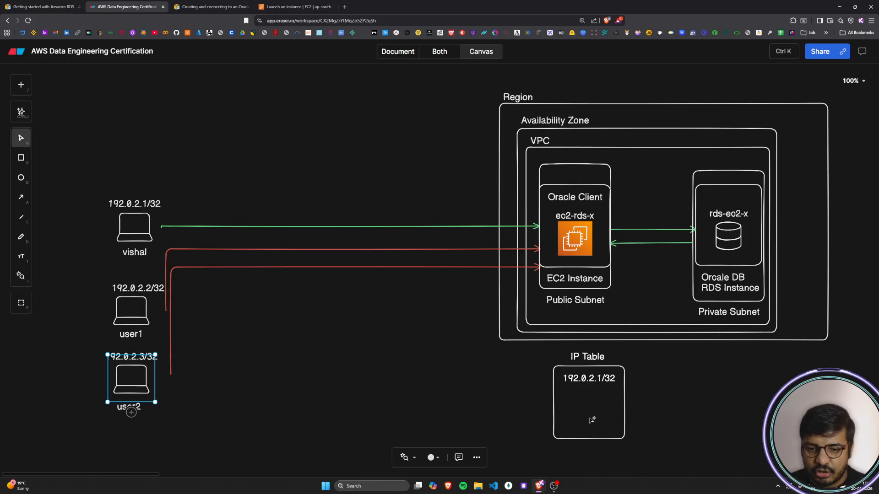
left_click(592, 421)
left_click(365, 334)
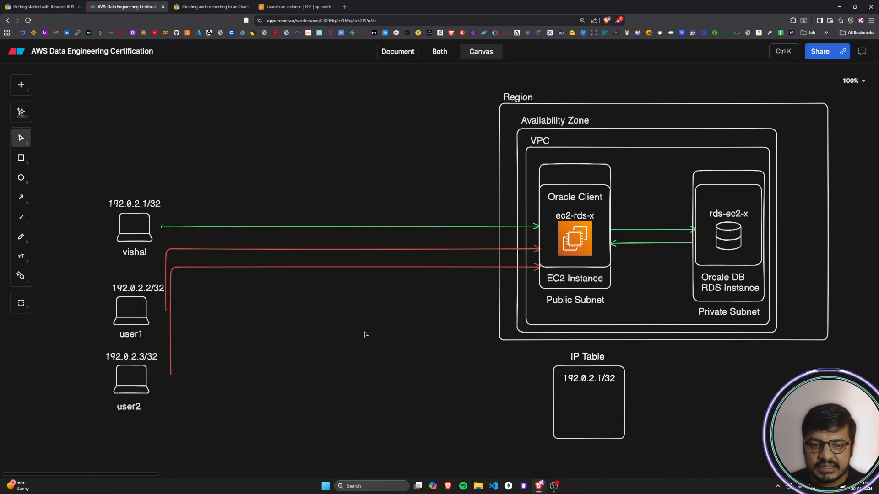
Step: Switch to the EC2 launch form, set the SSH traffic source to Custom, and look through the suggested CIDR blocks and prefix lists
left_click(284, 6)
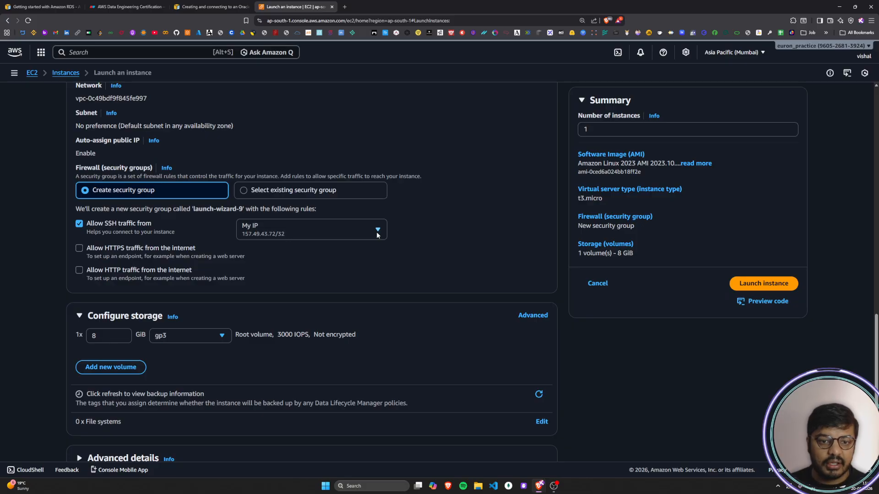
left_click(377, 230)
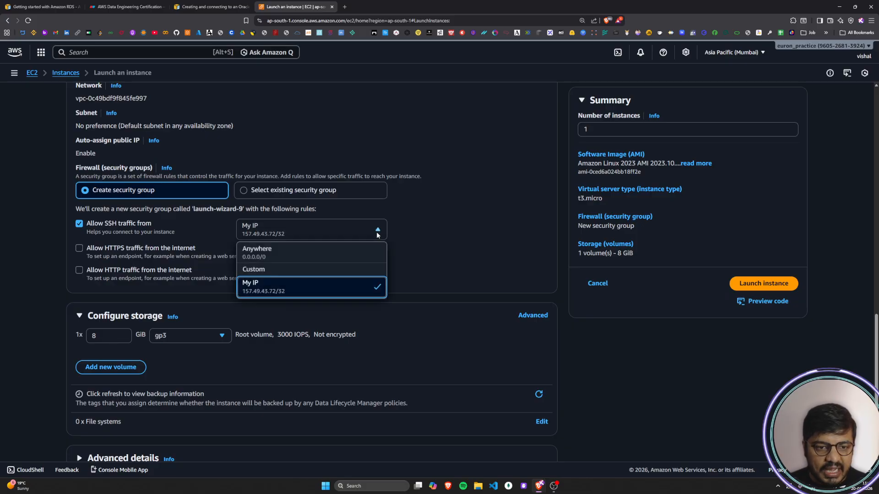
left_click(273, 273)
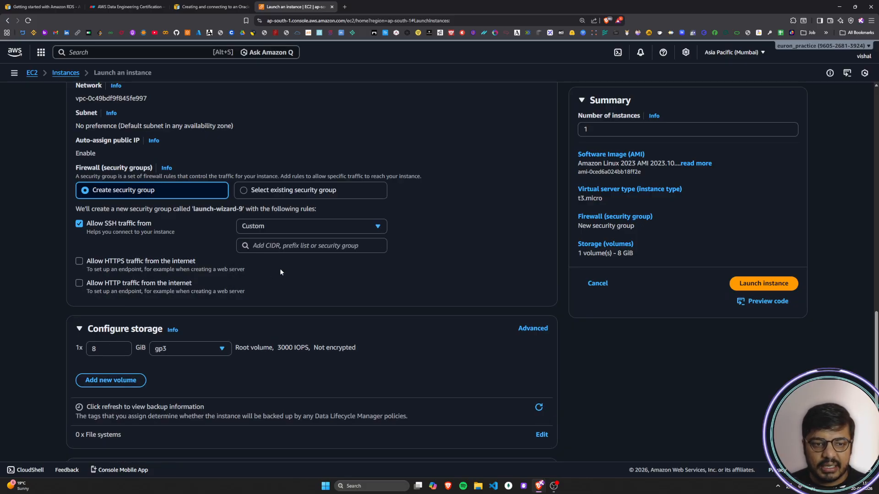
left_click(295, 247)
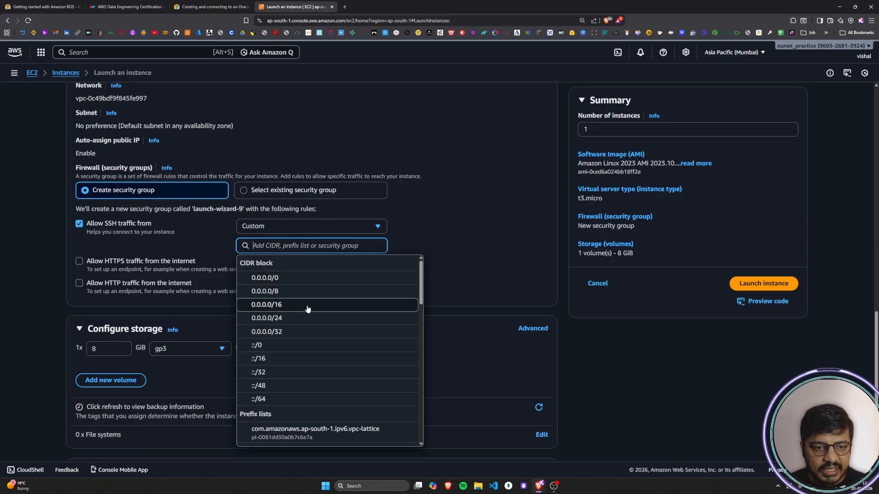
scroll(308, 352, "down", 5)
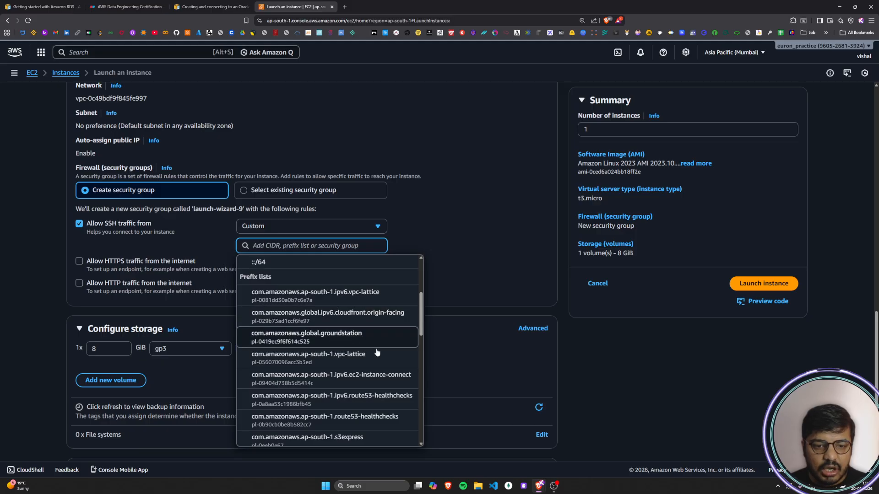
left_click(522, 255)
Step: Switch the firewall setting to an existing security group and back to creating a new security group
left_click(245, 192)
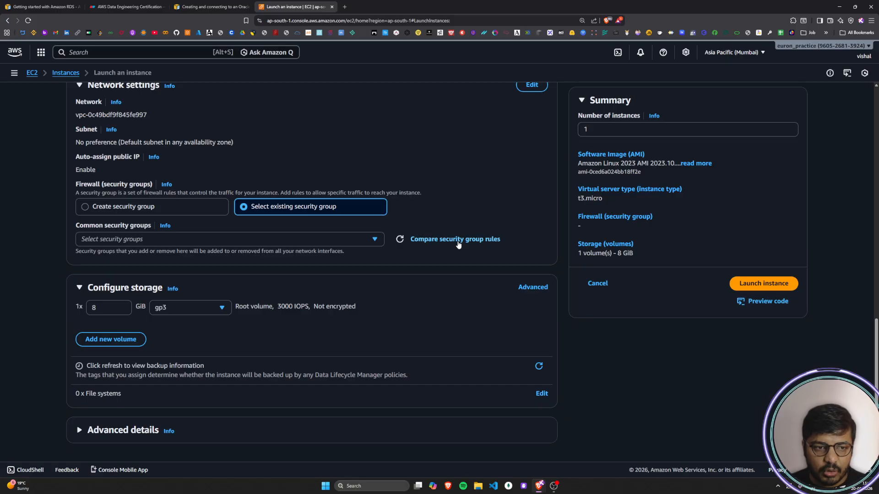
left_click(187, 204)
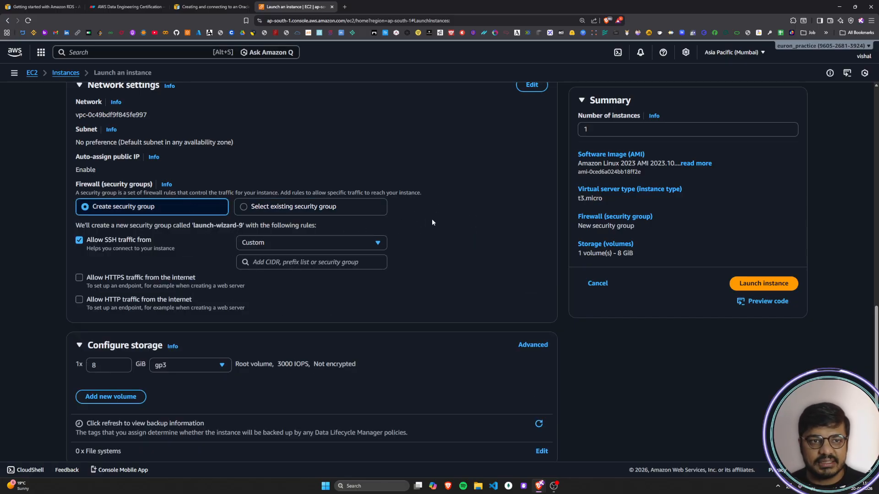
Step: Return to the diagram and place a copy of the 192.0.2.1/32 entry below the original in the IP Table box
left_click(214, 6)
left_click(128, 6)
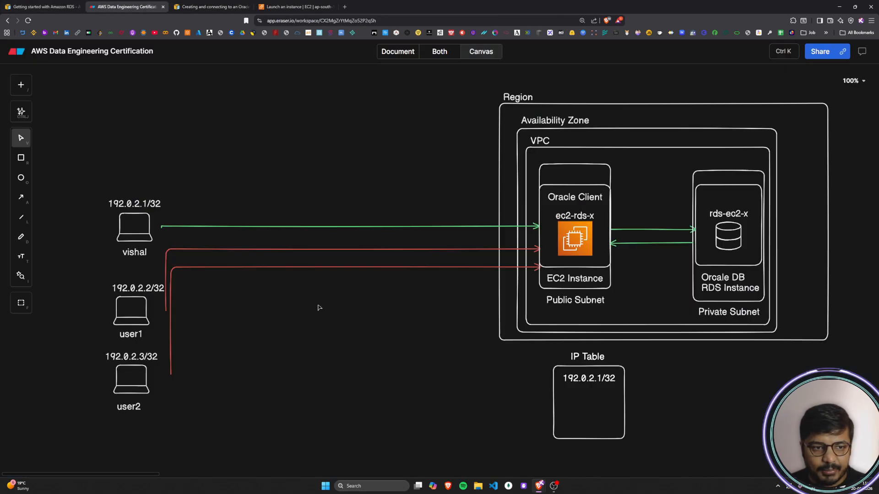
double_click(595, 380)
key("ctrl+c")
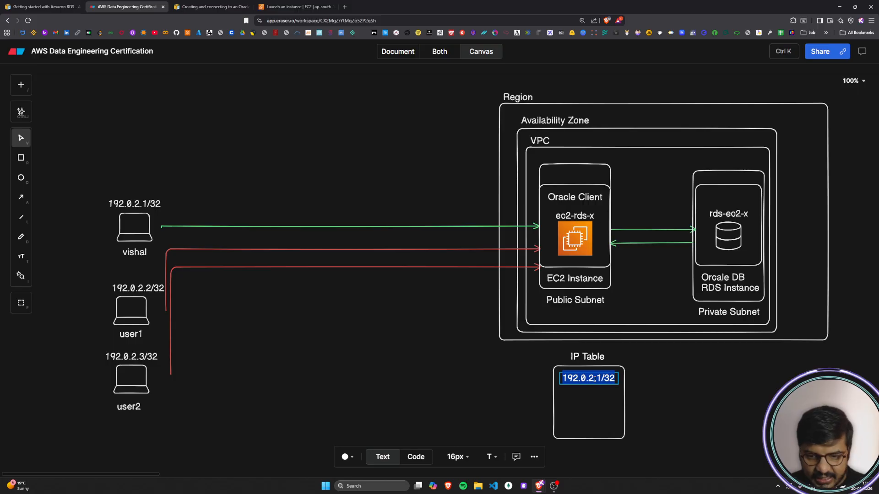
key("Escape")
key("ctrl+v")
left_click_drag(699, 402, 595, 398)
Step: Change the copied address in the IP Table box to 192.0.2.2/32
double_click(595, 398)
left_click(598, 398)
double_click(600, 398)
left_click(601, 397)
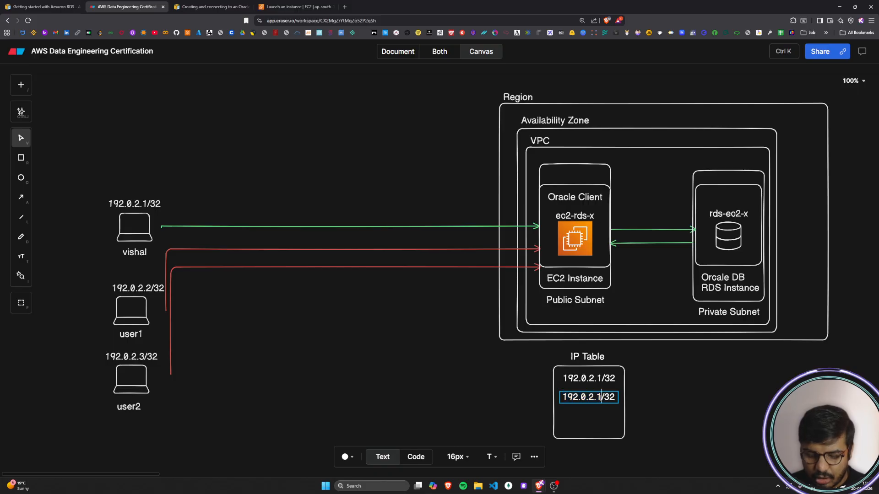
key("BackSpace")
type("2")
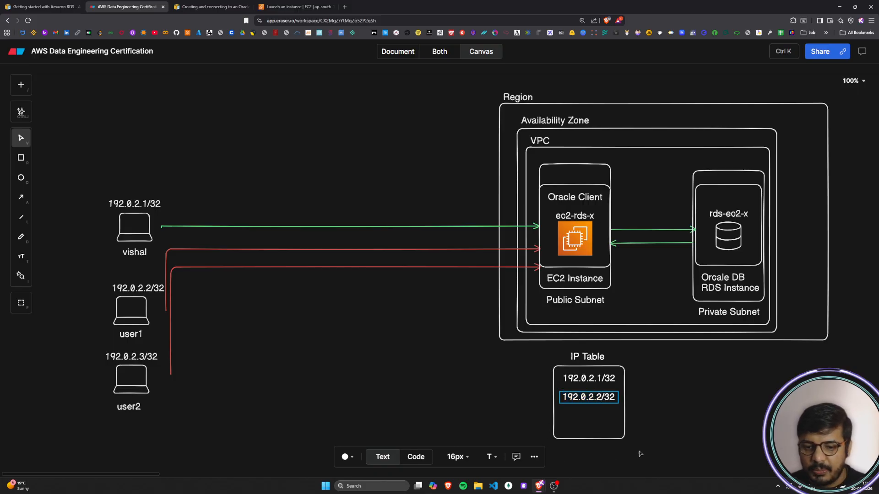
left_click(651, 443)
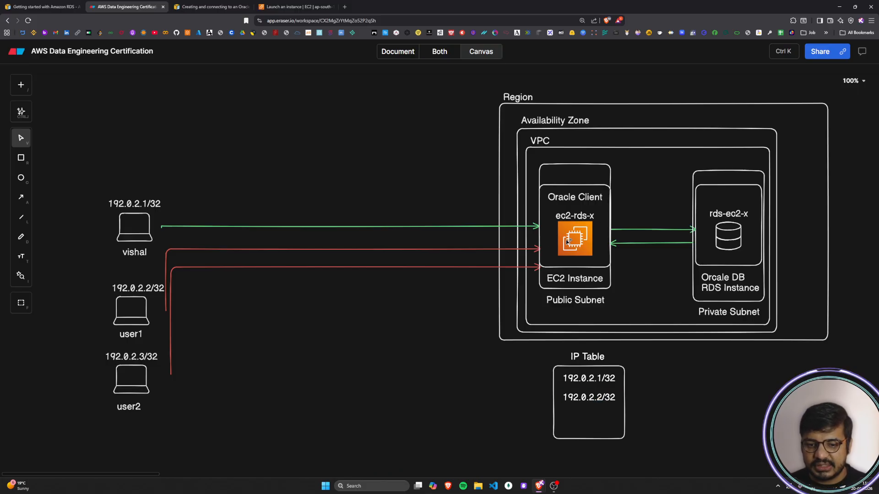
Step: Recolour the arrow from the user1 laptop to the EC2 instance green
left_click(281, 251)
left_click(365, 458)
left_click(401, 414)
left_click(337, 363)
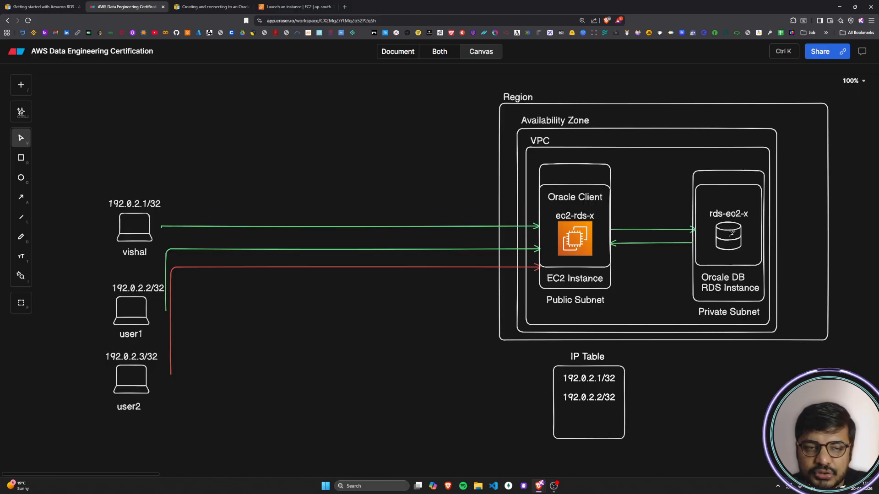
Step: Set the SSH traffic source in the EC2 launch form's network settings to My IP
left_click(276, 9)
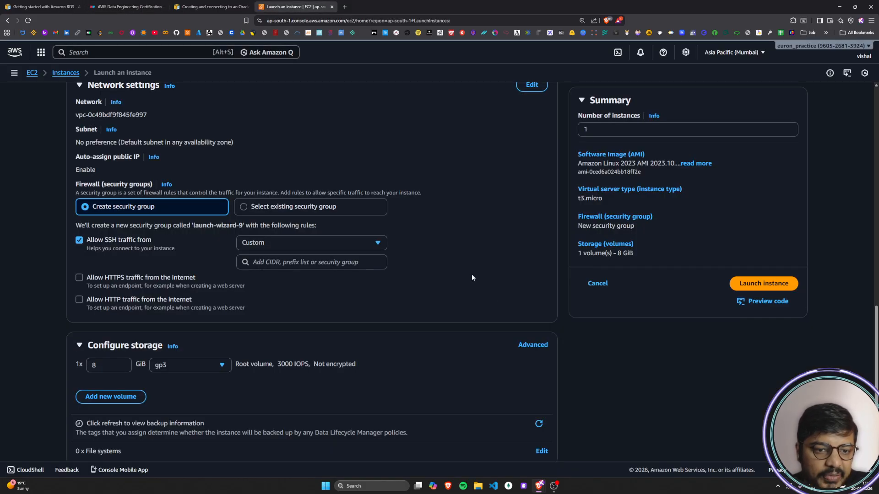
scroll(471, 275, "down", 1)
left_click(320, 206)
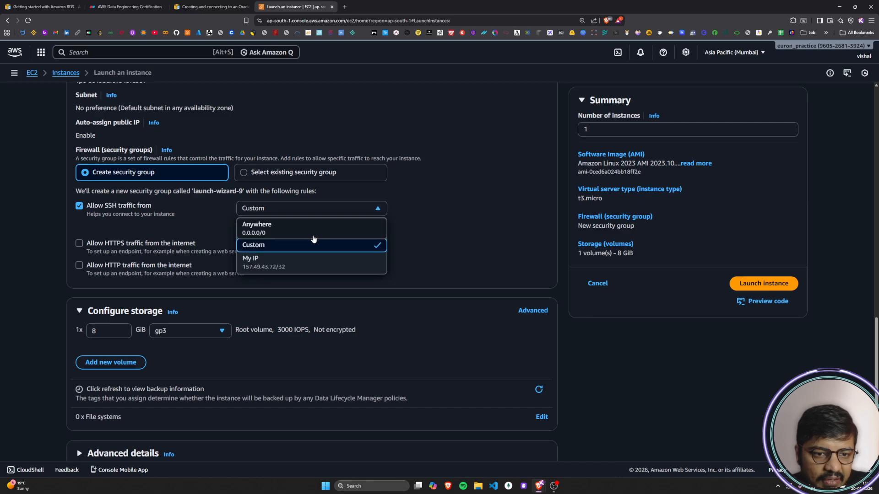
left_click(275, 260)
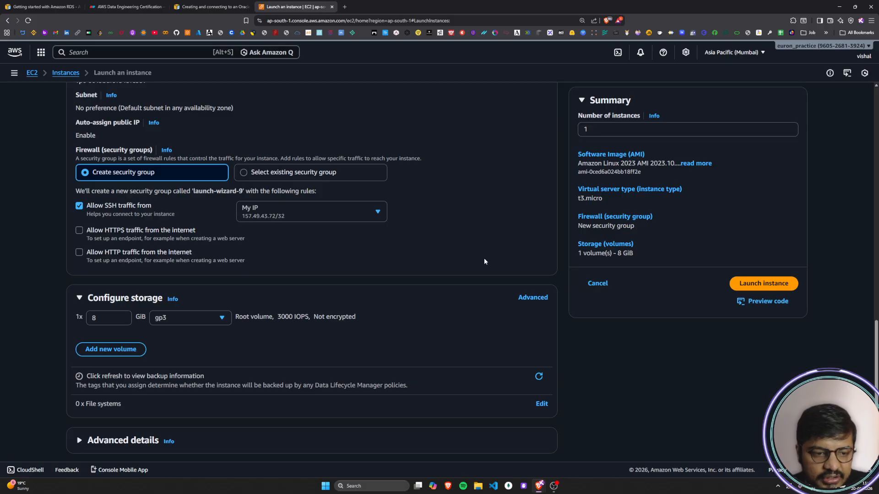
scroll(485, 257, "down", 1)
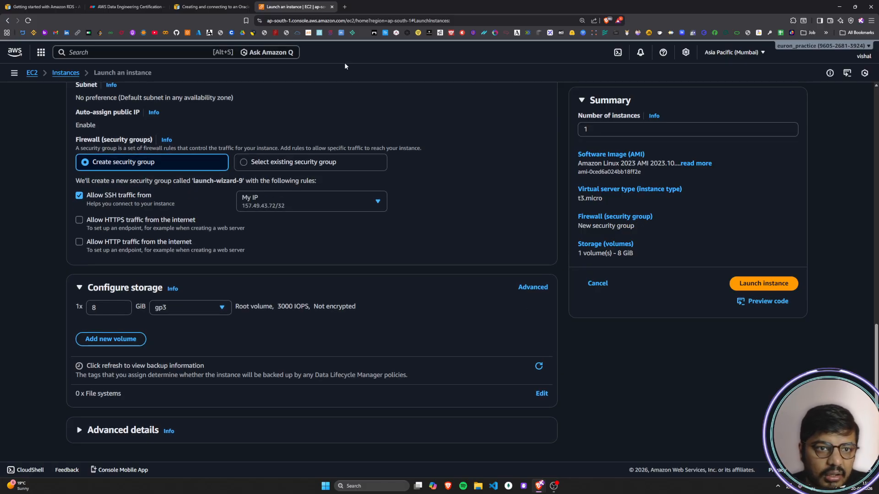
Step: Read the Oracle DB guide's paragraph on connecting through an internet service provider or firewall without a static IP address
left_click(211, 6)
scroll(272, 228, "down", 1)
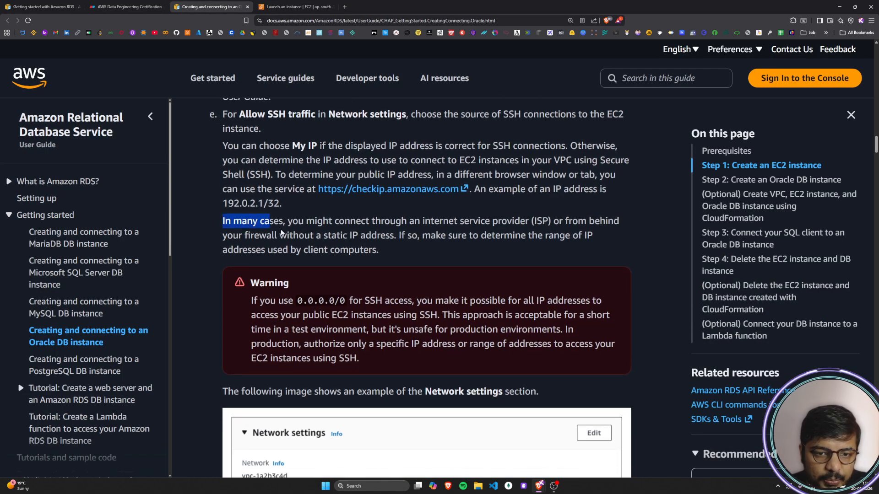
left_click_drag(271, 227, 404, 236)
left_click(269, 230)
left_click_drag(215, 218, 401, 255)
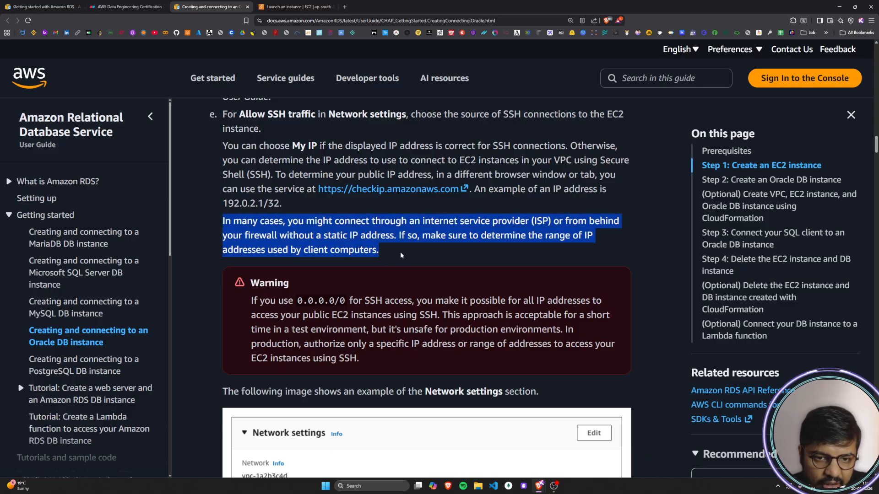
left_click(400, 255)
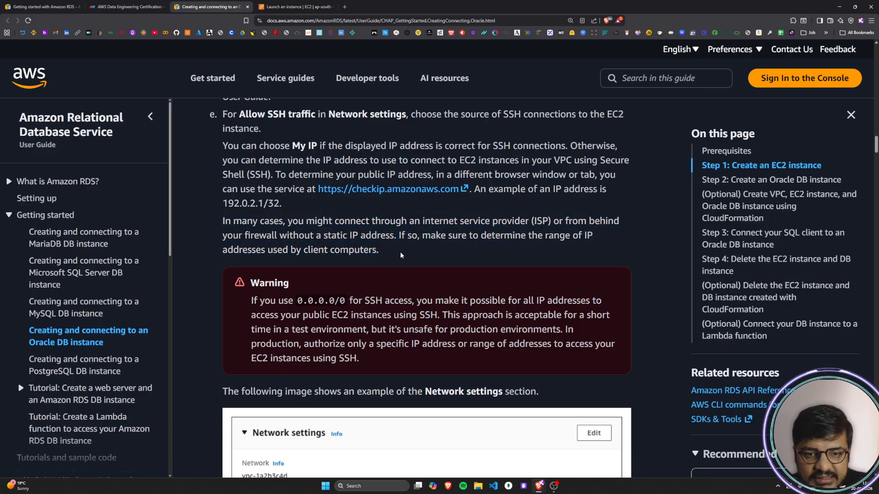
left_click_drag(330, 221, 567, 231)
left_click(567, 229)
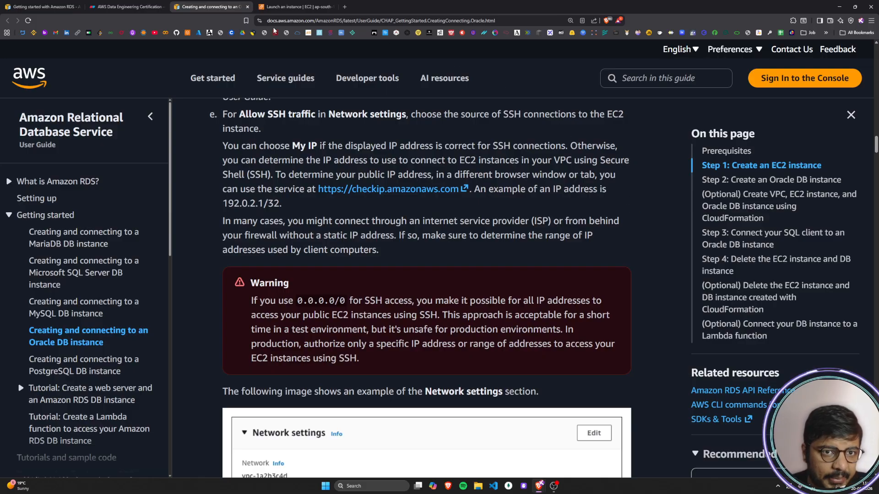
Step: Check the My IP setting in the launch form against the guide's wording on internet service providers and non-static IP addresses
left_click(295, 7)
scroll(246, 255, "up", 1)
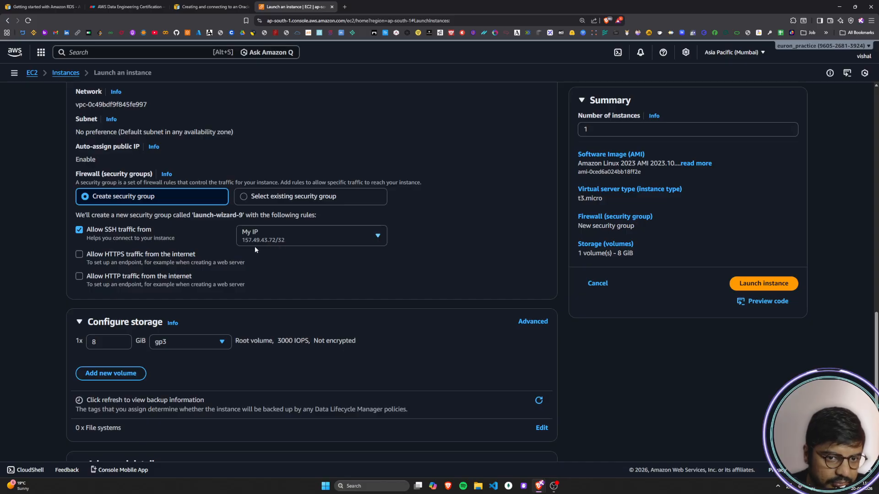
left_click(212, 7)
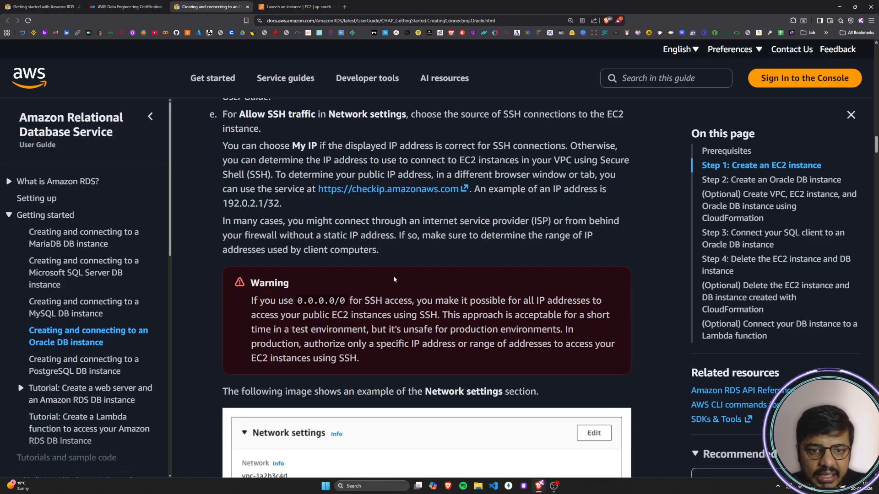
left_click_drag(281, 238, 471, 243)
left_click(472, 243)
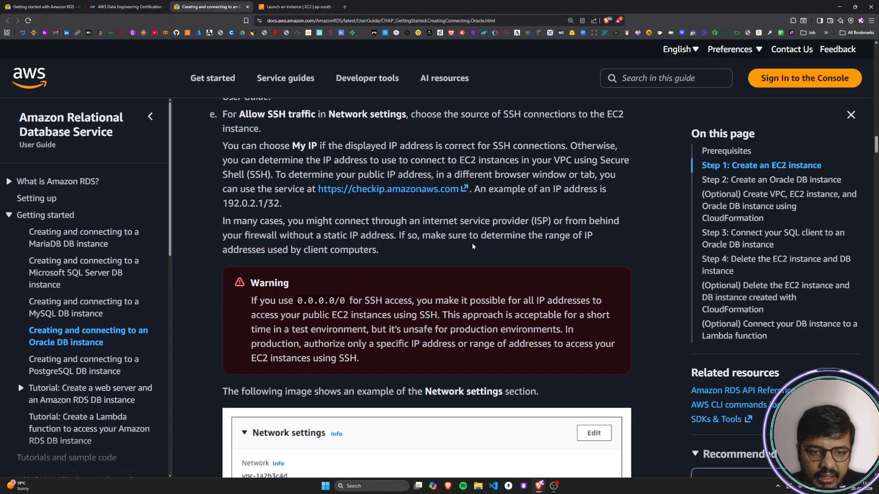
left_click_drag(280, 235, 403, 232)
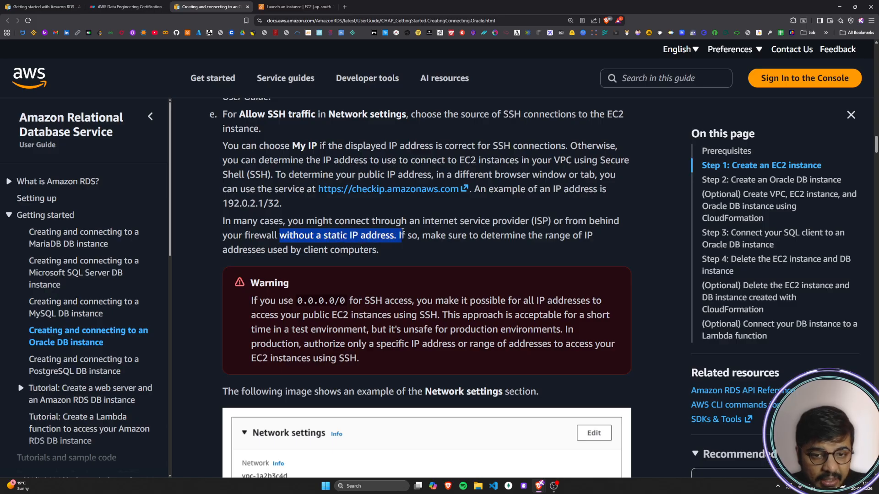
left_click(402, 233)
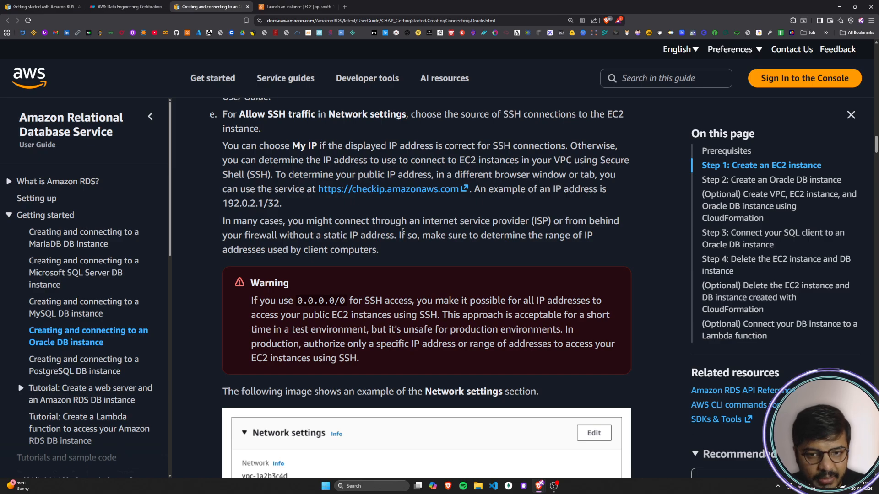
left_click_drag(423, 221, 550, 222)
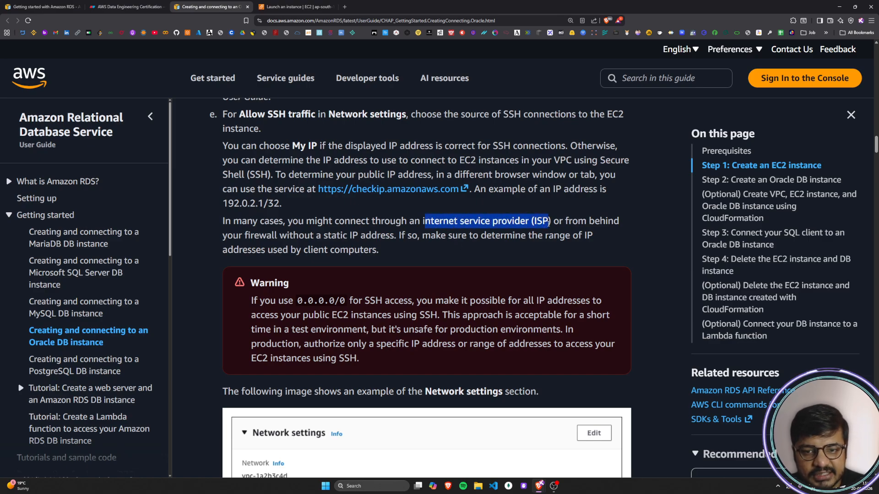
left_click(548, 223)
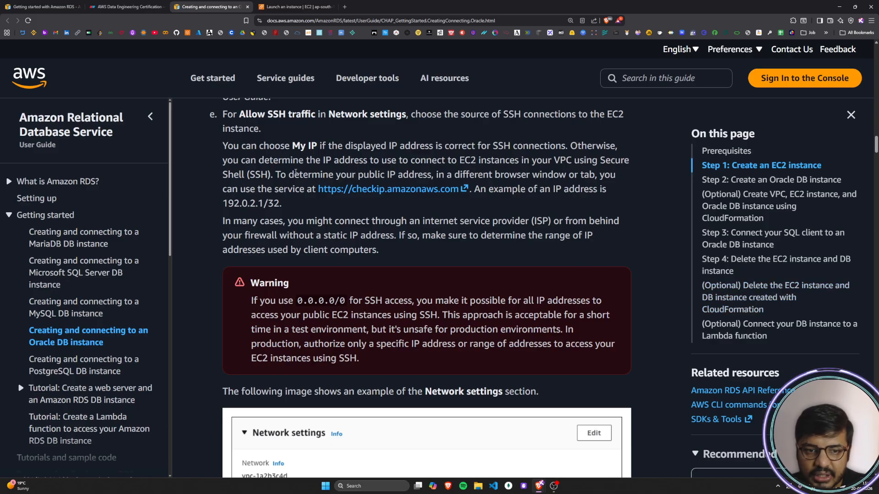
Step: Add a two-line text note reading 192.0.0.1 and 194.5.5.1 in the empty area above the vishal laptop on the architecture diagram
left_click(42, 6)
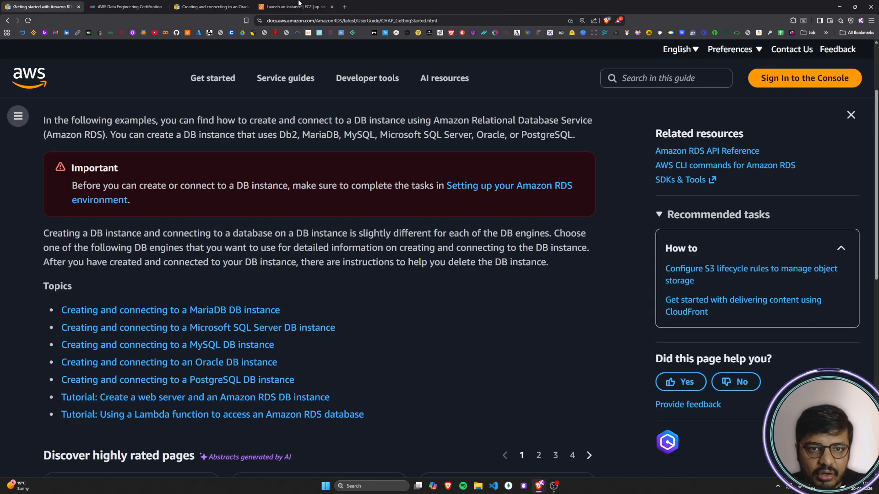
left_click(124, 7)
double_click(141, 117)
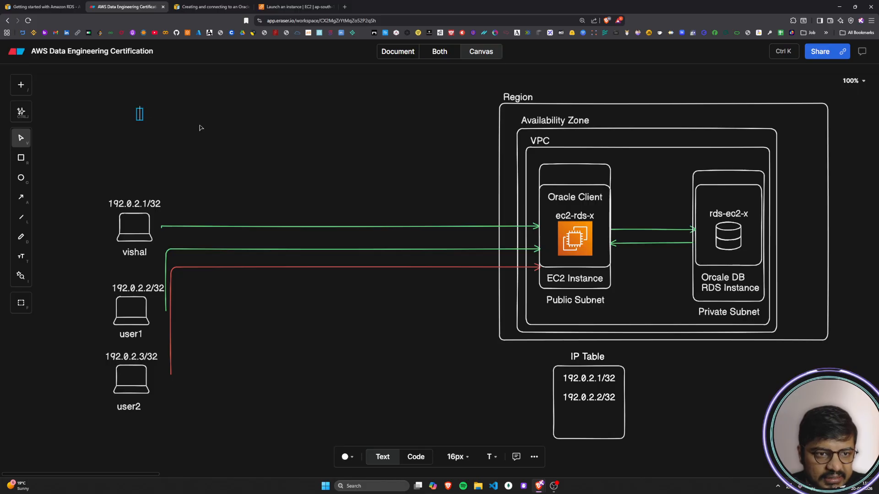
type("192.0")
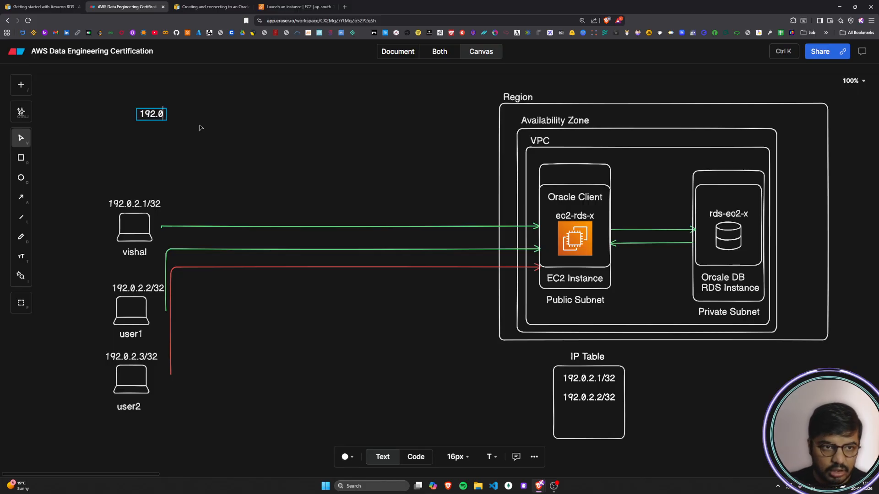
type(".0.1")
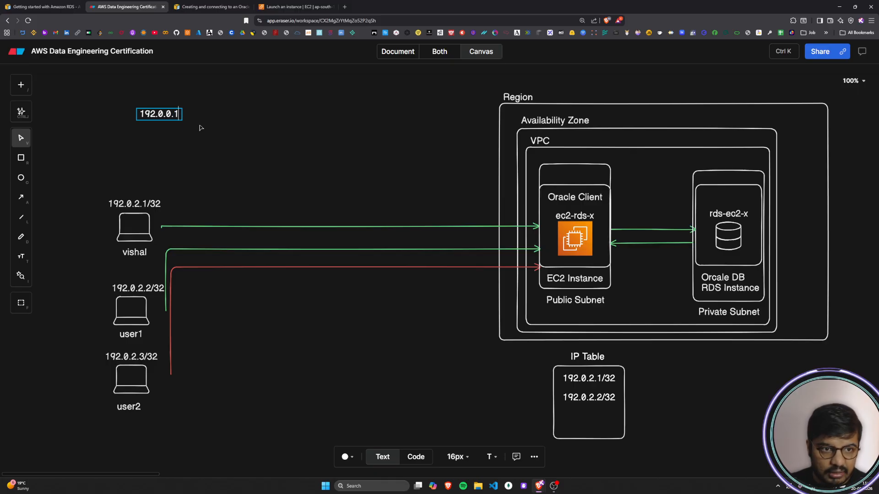
key("Return")
type("1")
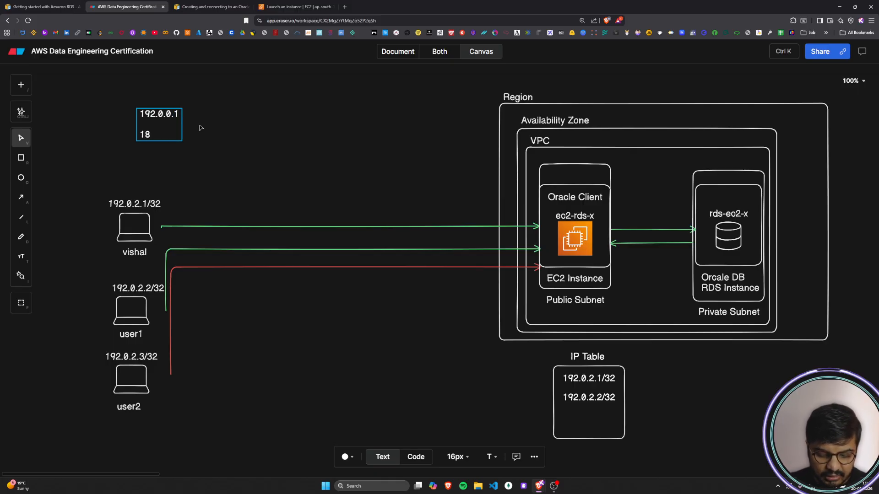
key("BackSpace")
type("94.")
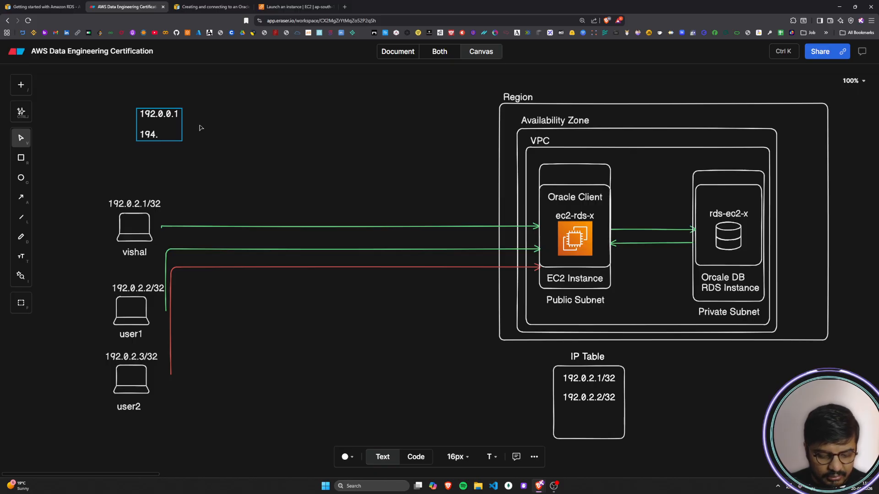
type("5.5.")
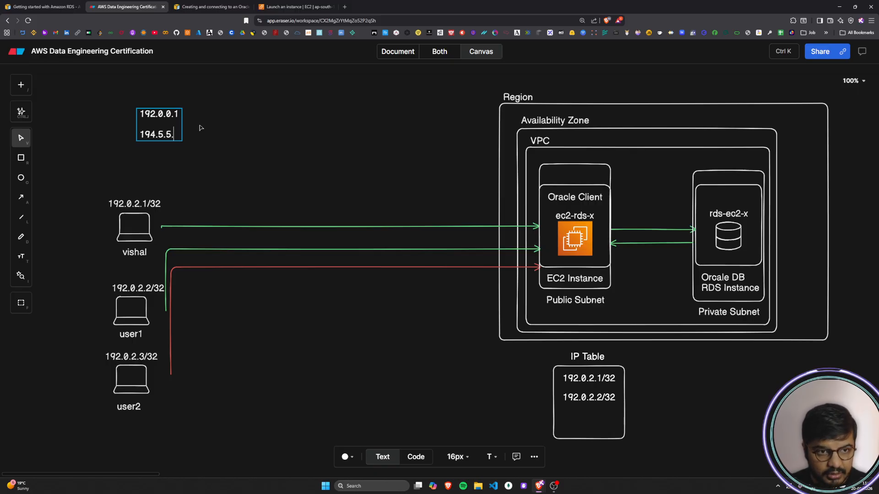
type("1")
left_click(199, 128)
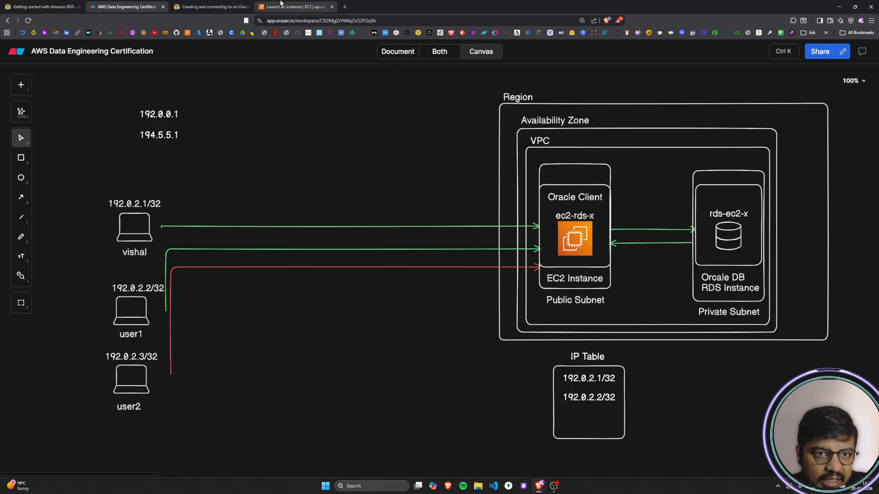
Step: Read the Oracle DB guide's warning about using 0.0.0.0/0 for SSH access in test and production environments
left_click(281, 3)
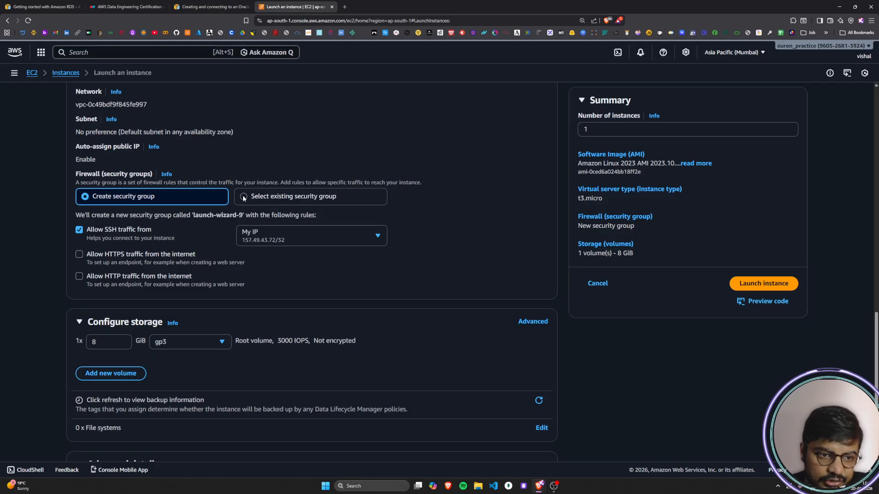
left_click(181, 4)
triple_click(265, 230)
left_click(429, 250)
scroll(429, 251, "down", 1)
left_click_drag(260, 214, 602, 238)
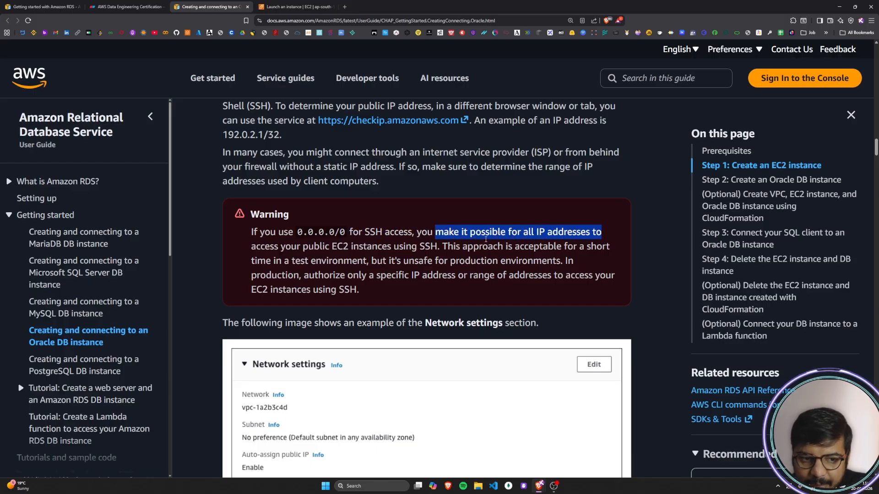
left_click_drag(255, 246, 438, 247)
left_click(491, 258)
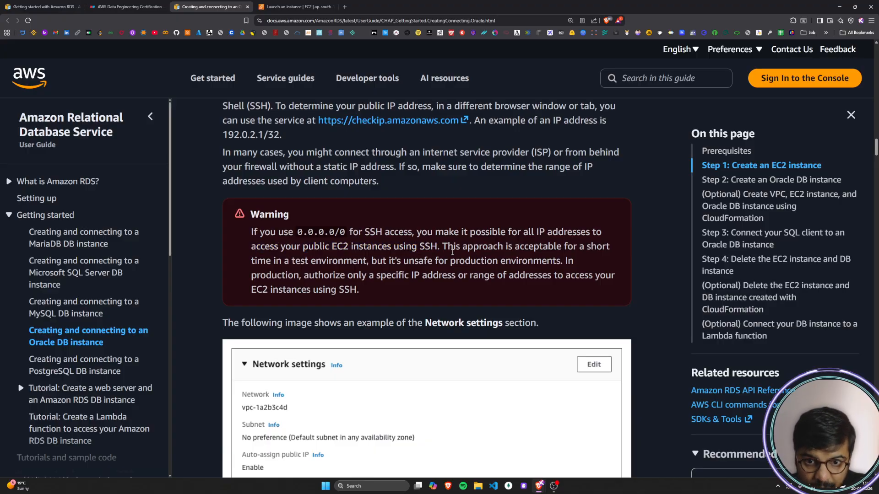
left_click_drag(451, 246, 610, 247)
left_click_drag(250, 267, 613, 276)
left_click(571, 262)
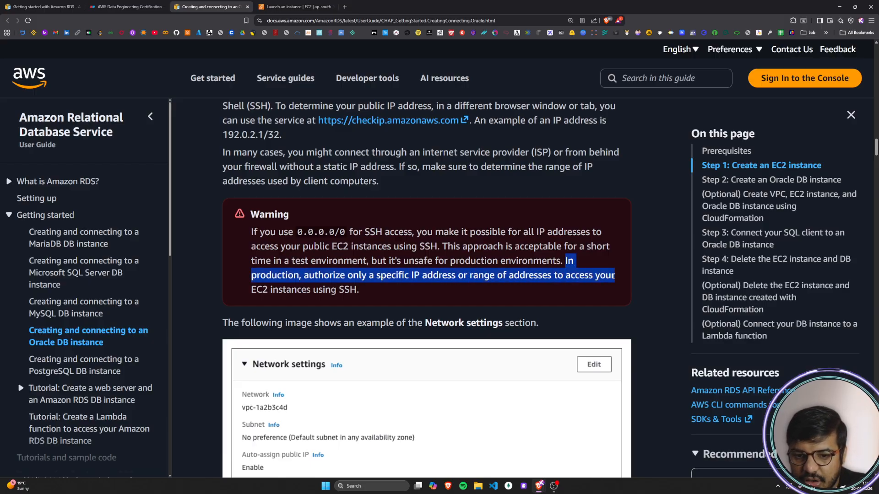
left_click_drag(252, 290, 365, 296)
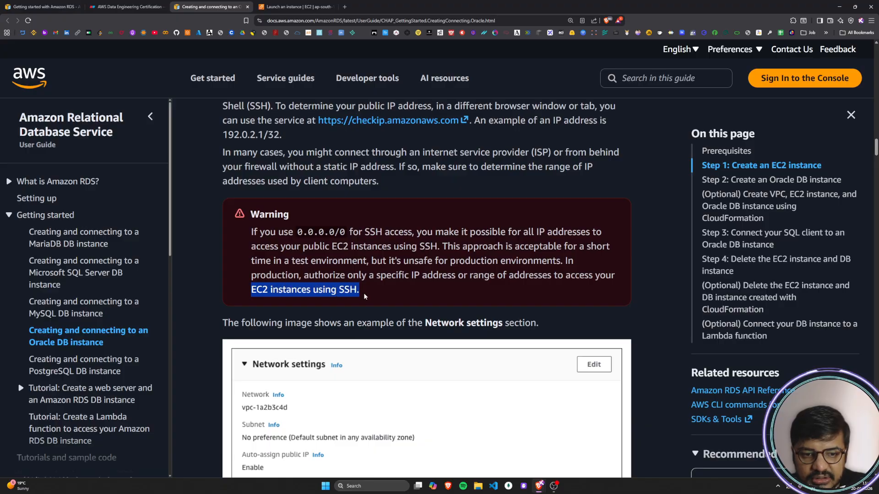
left_click(365, 297)
Step: Compare the guide's example image of the Network settings section with the network settings in the EC2 launch form
scroll(364, 297, "down", 3)
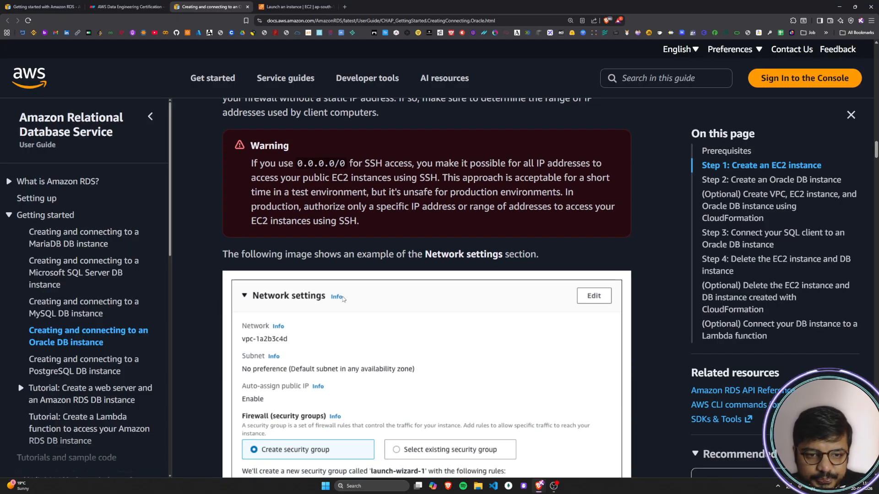
left_click_drag(224, 255, 548, 257)
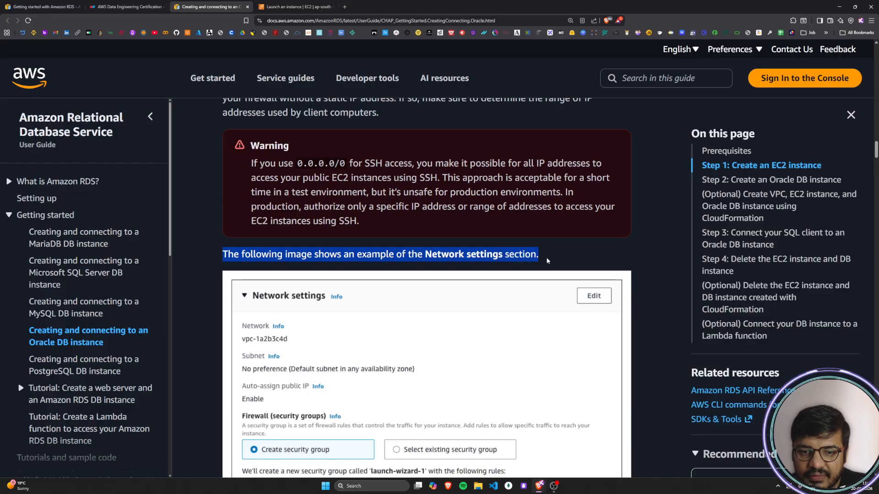
left_click(547, 257)
scroll(547, 257, "down", 2)
scroll(549, 260, "down", 2)
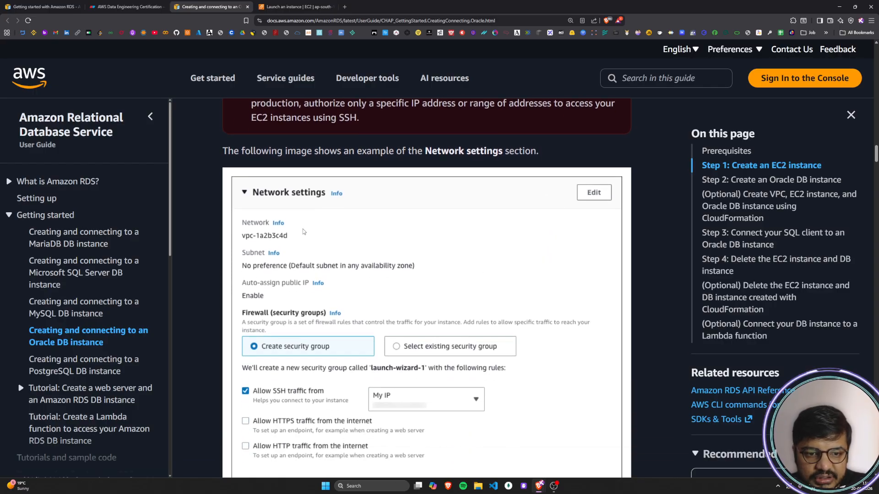
scroll(303, 229, "down", 3)
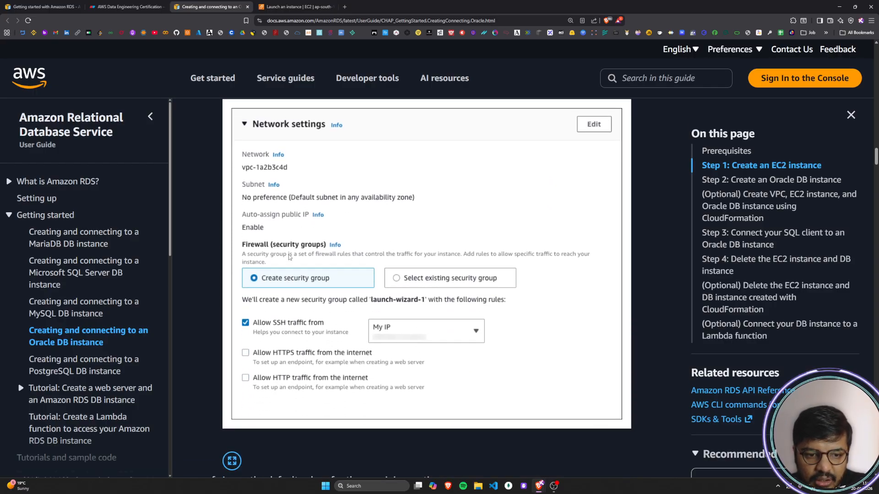
scroll(289, 254, "down", 5)
left_click(297, 5)
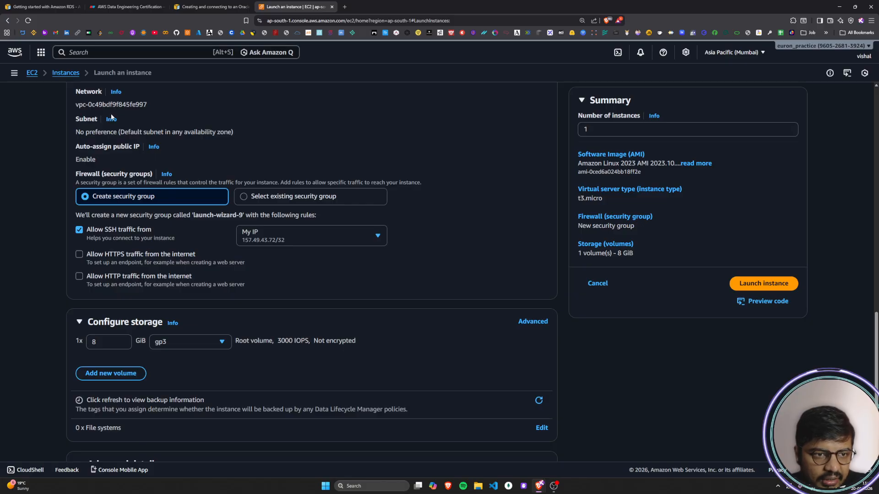
scroll(128, 126, "up", 1)
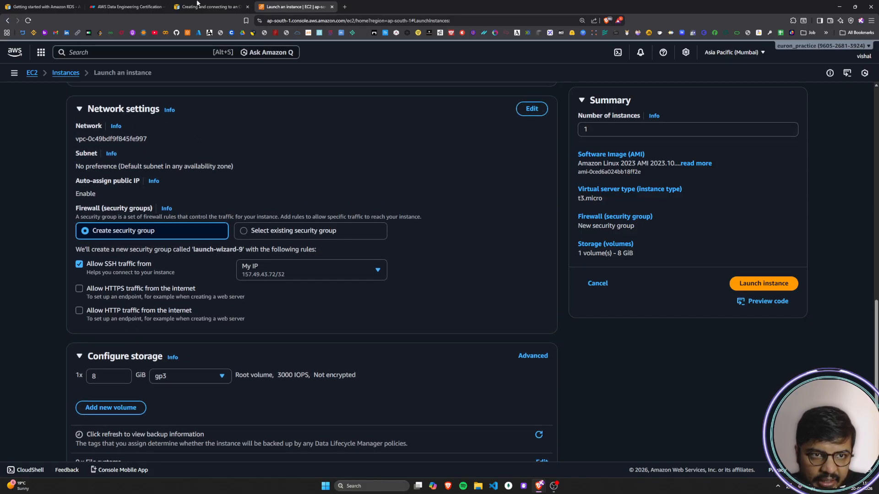
Step: Read the guide's instructions f and g on the remaining default values, the Summary review and launching the instance
left_click(210, 7)
scroll(306, 315, "down", 1)
left_click_drag(231, 275, 451, 274)
left_click(452, 274)
left_click_drag(227, 292, 604, 294)
left_click_drag(227, 307, 396, 305)
left_click(396, 306)
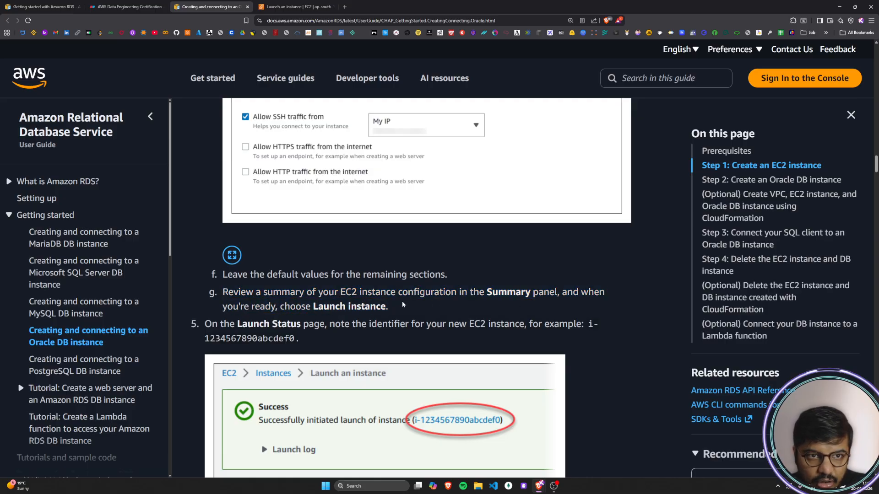
Step: Try a root volume size of 80 GiB in the launch form's storage configuration and restore it to 8 GiB
left_click(298, 7)
scroll(65, 287, "down", 2)
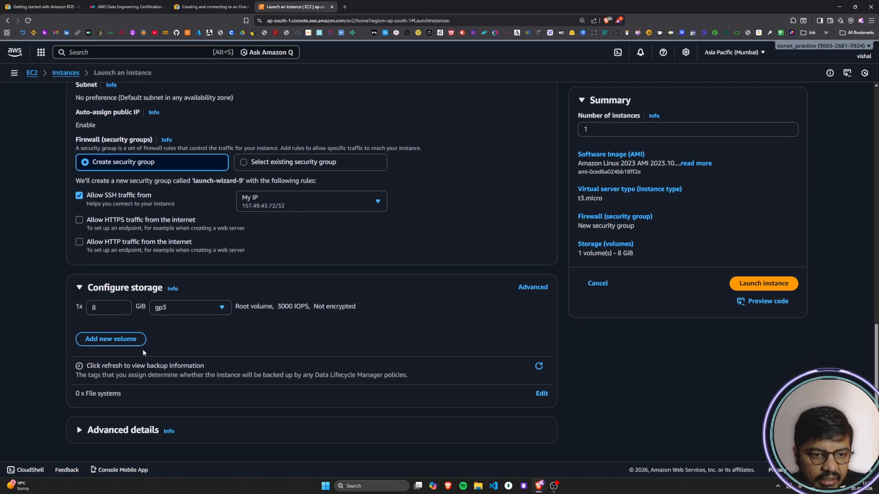
double_click(102, 310)
left_click(113, 308)
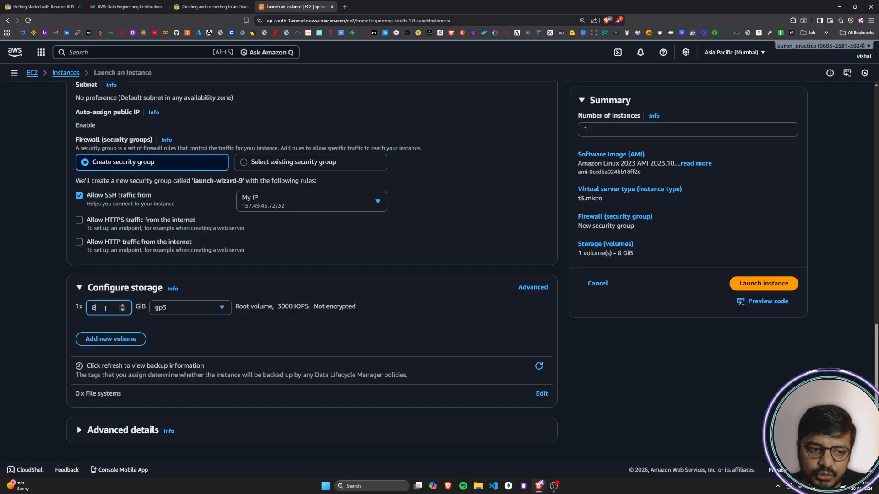
left_click(101, 309)
left_click_drag(100, 309, 85, 312)
left_click(109, 312)
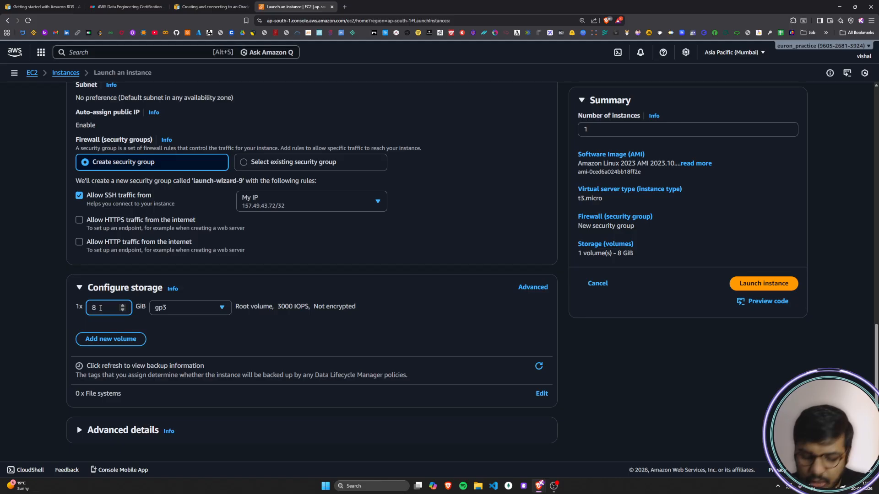
type("0")
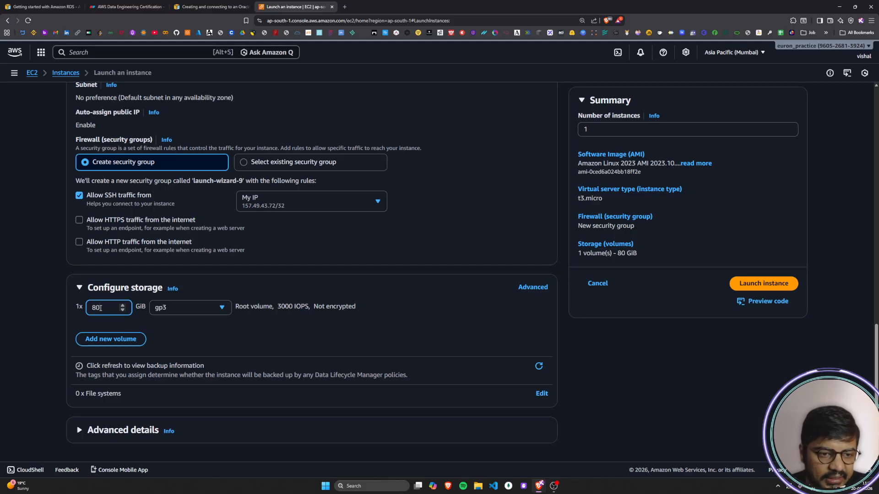
key("BackSpace")
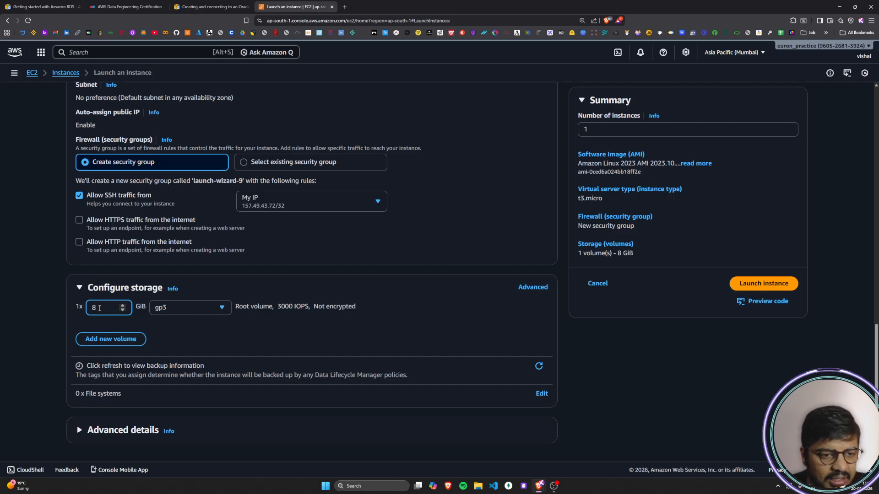
left_click(55, 360)
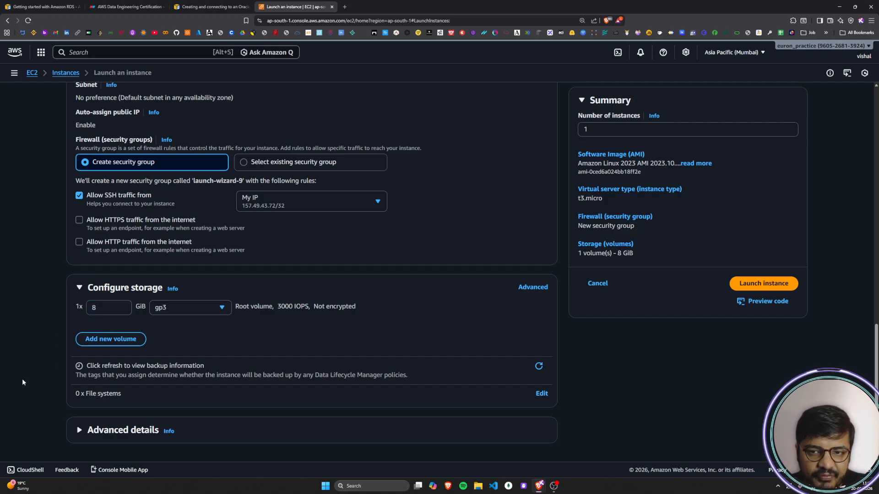
Step: Try 5 as the number of instances in the launch summary and restore it to 1
scroll(22, 378, "up", 15)
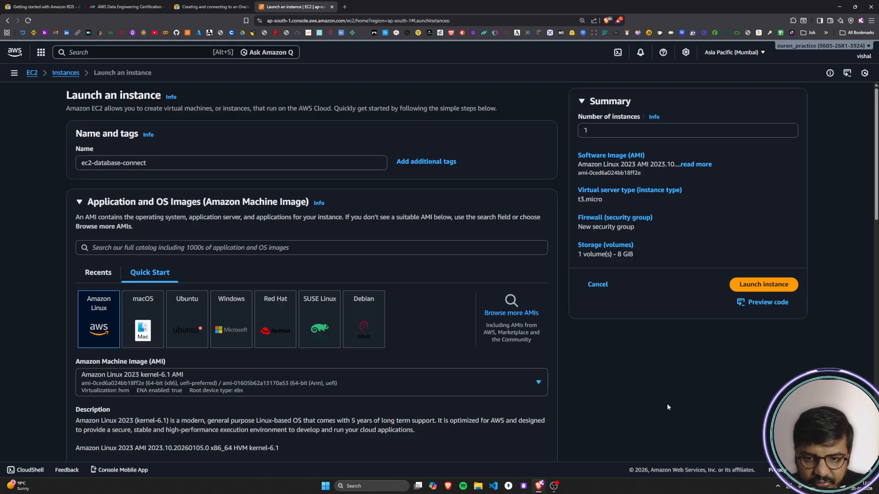
scroll(613, 389, "down", 12)
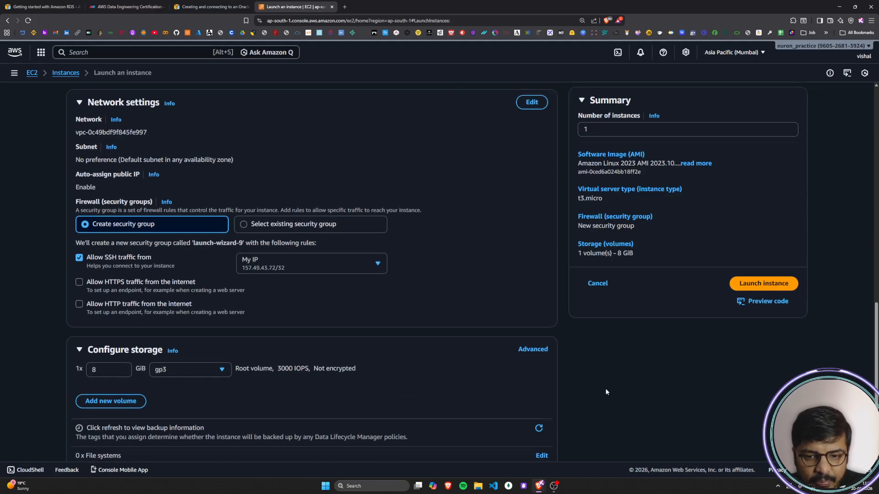
scroll(570, 412, "up", 15)
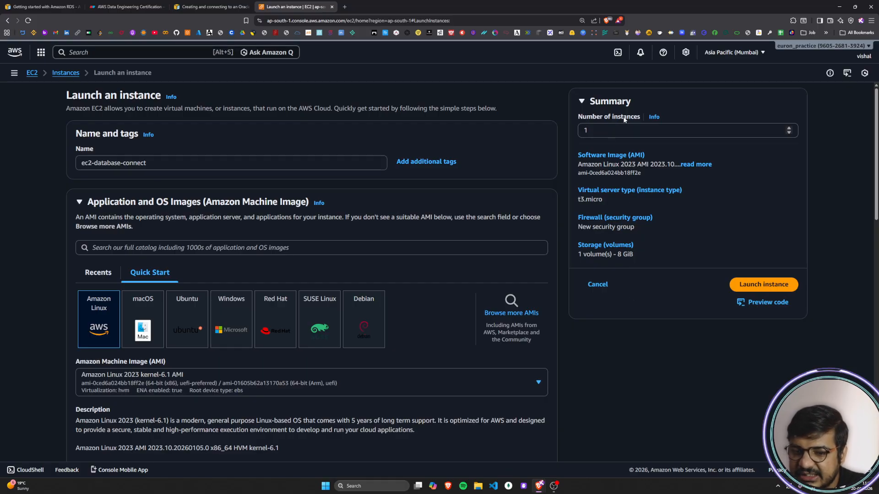
left_click(623, 132)
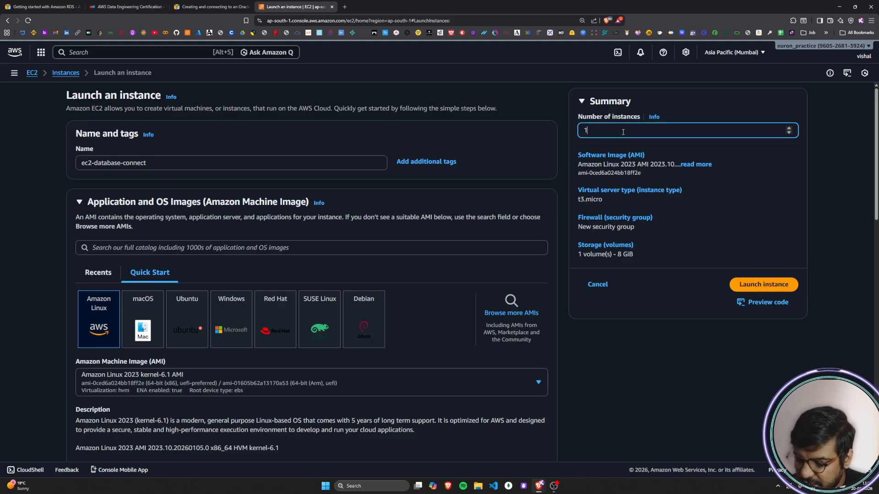
type("5")
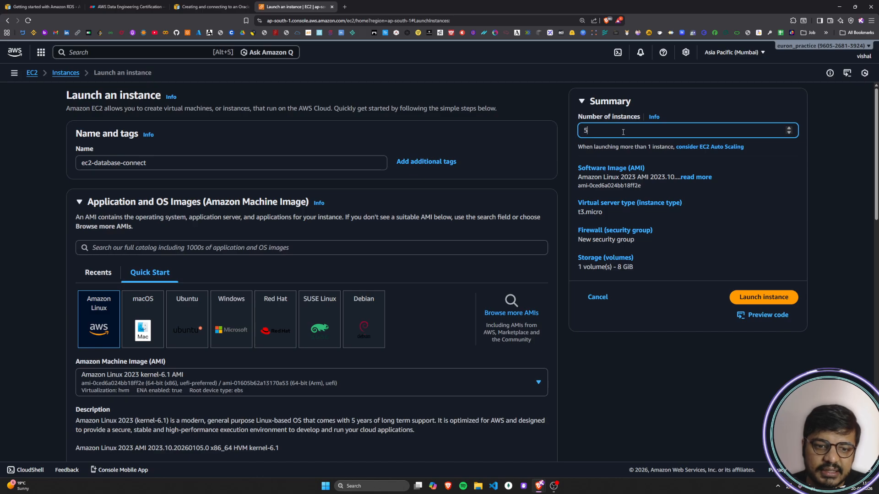
key("BackSpace")
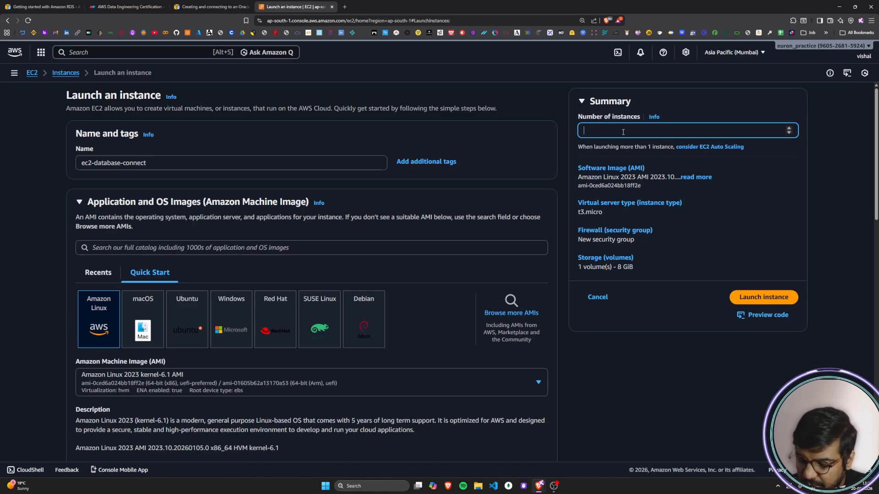
type("1")
left_click(625, 370)
Step: Expand the full software image description in the launch summary and review the security group and storage entries
left_click(694, 166)
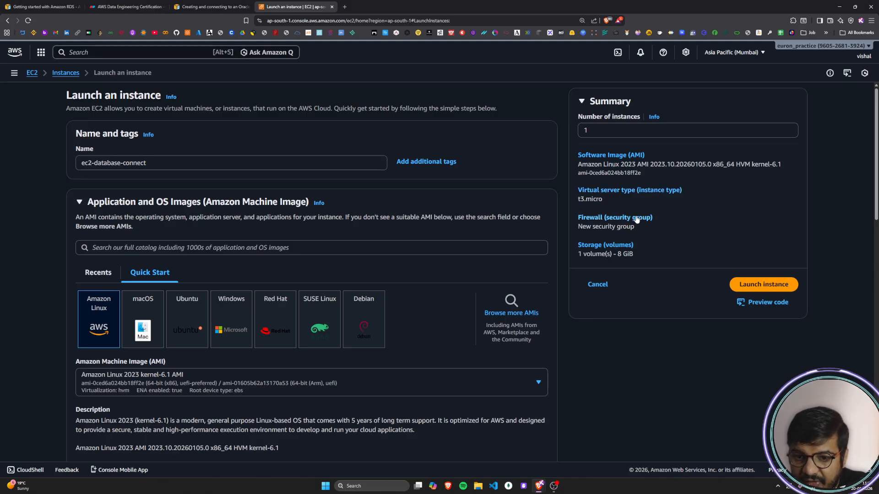
left_click_drag(584, 227, 654, 232)
left_click(654, 231)
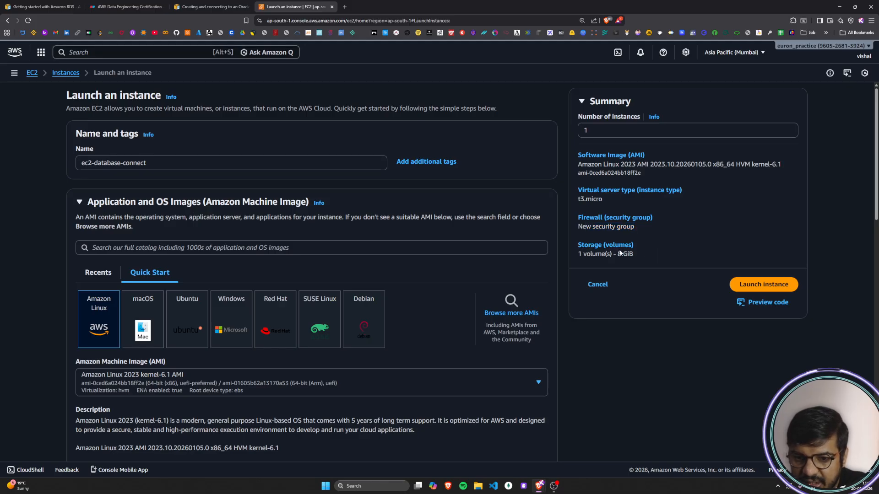
left_click_drag(580, 254, 650, 261)
left_click(650, 262)
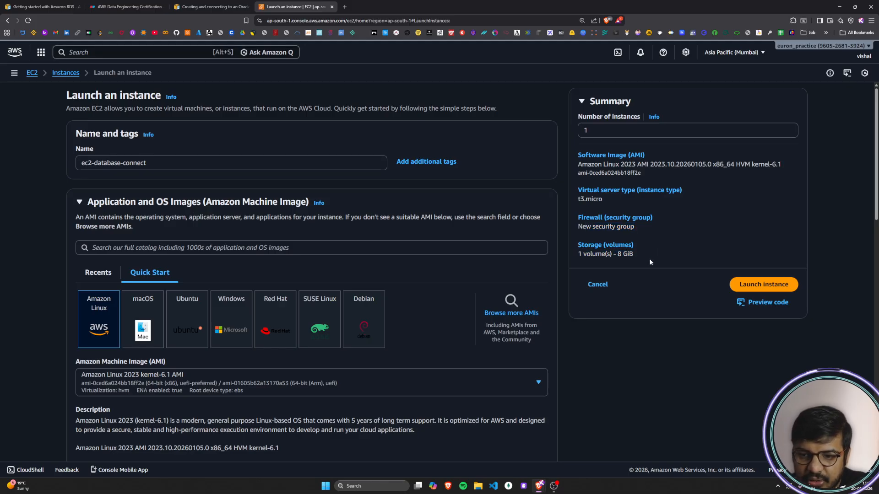
Step: Preview the launch configuration as code and set the code format to SDK Python
scroll(650, 262, "down", 1)
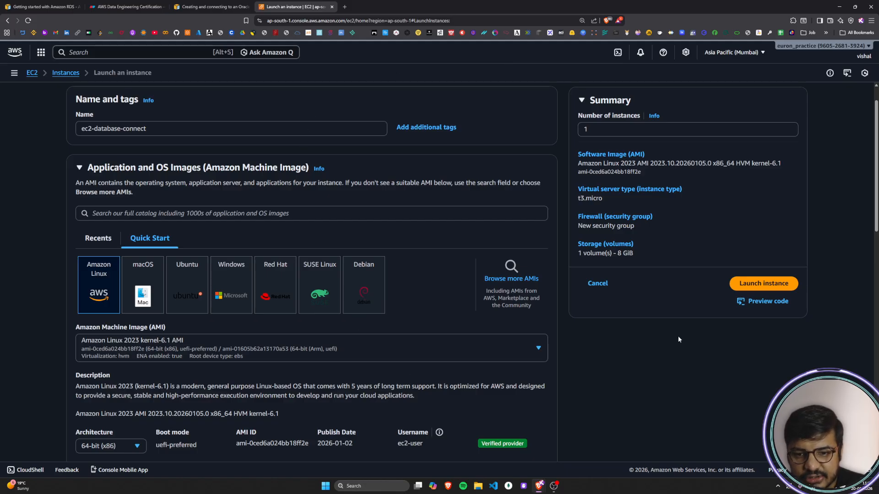
left_click(765, 302)
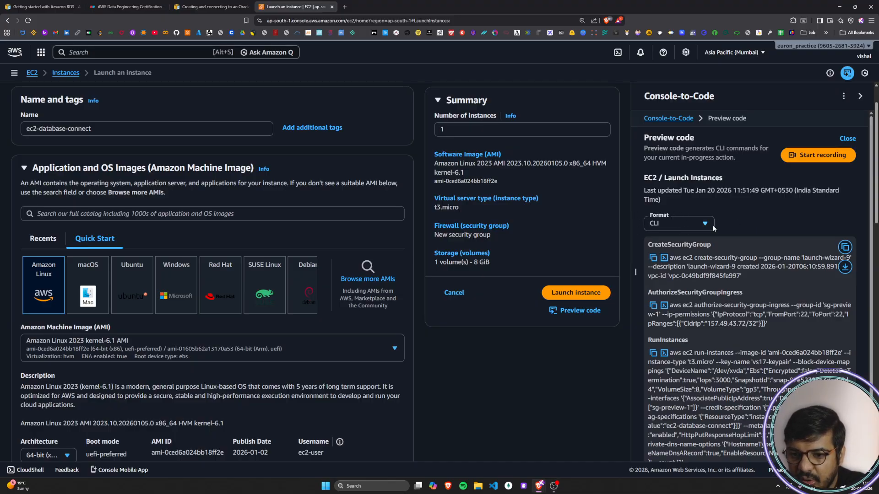
scroll(713, 224, "down", 1)
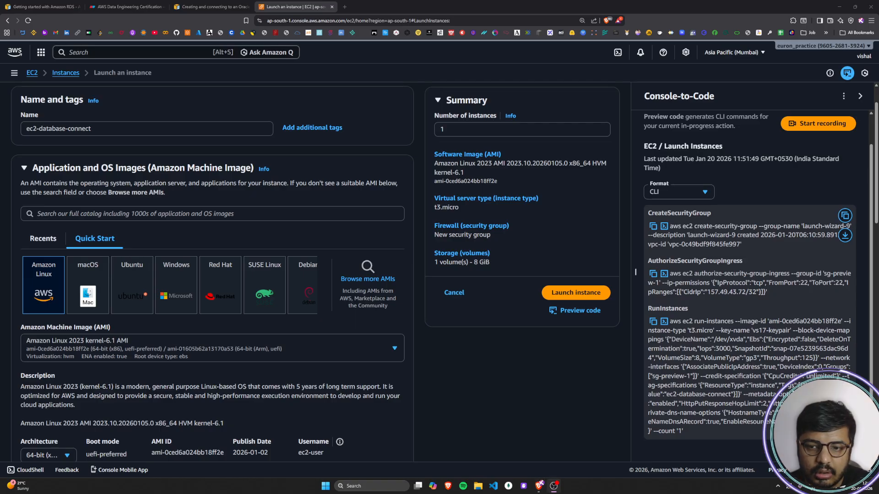
left_click(708, 193)
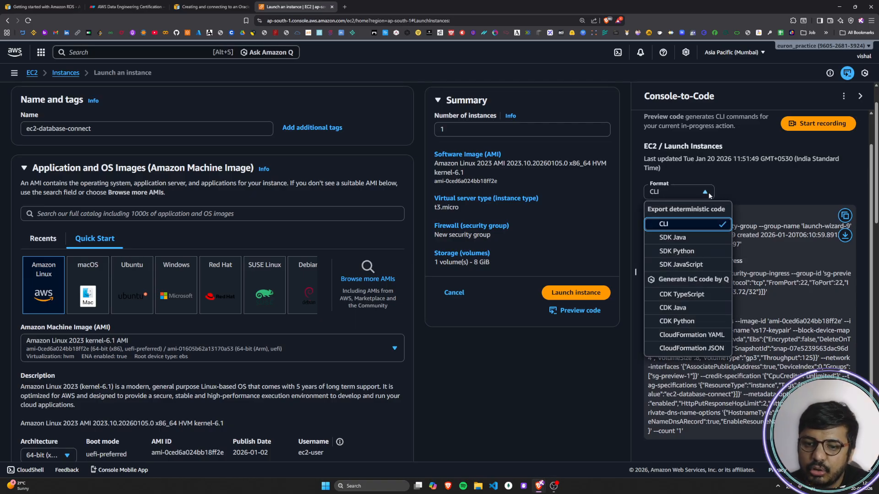
left_click(678, 252)
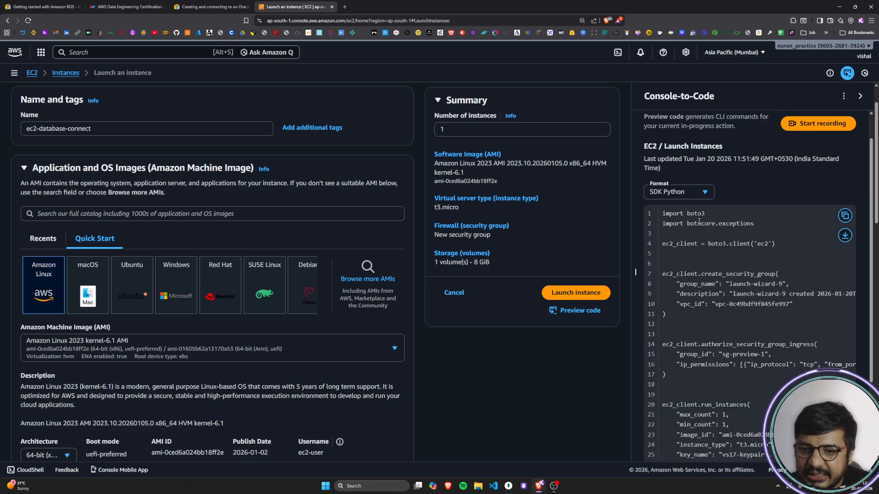
Step: Examine the boto3 and botocore.exceptions imports and the ec2_client definition in the generated Python code
left_click_drag(687, 215, 712, 215)
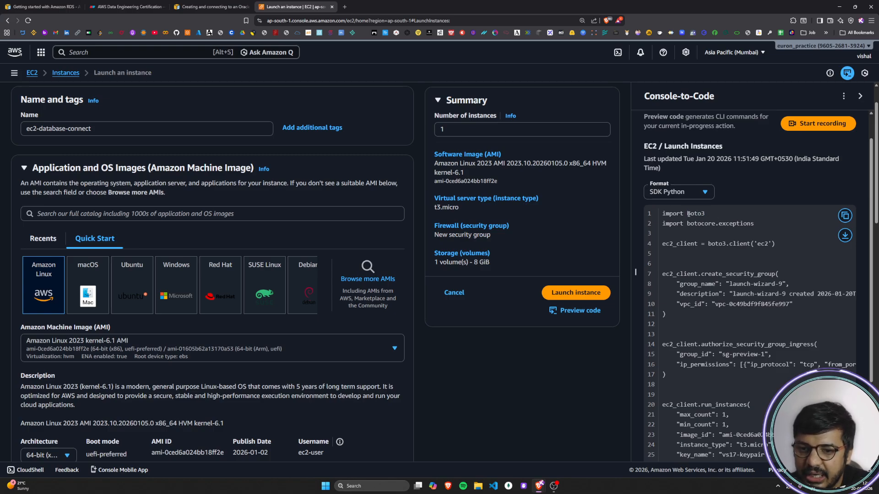
left_click_drag(678, 225, 755, 225)
left_click(736, 225)
left_click_drag(690, 225, 744, 225)
left_click(745, 225)
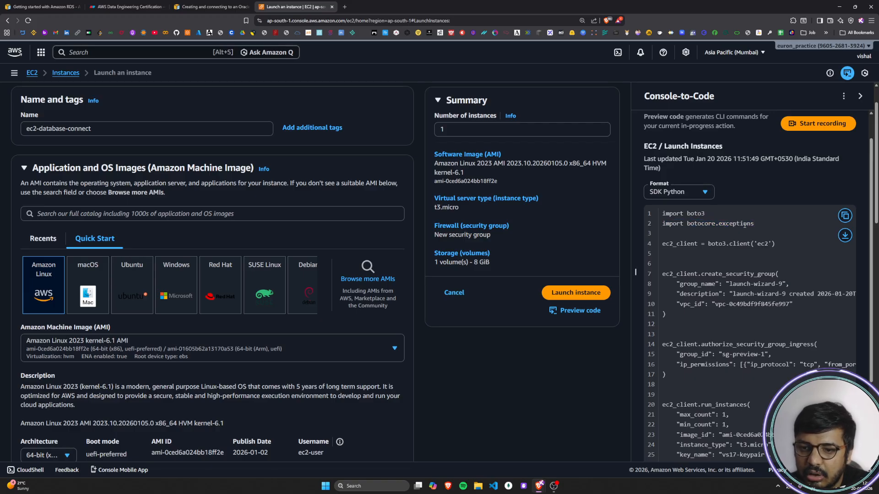
double_click(701, 223)
double_click(735, 224)
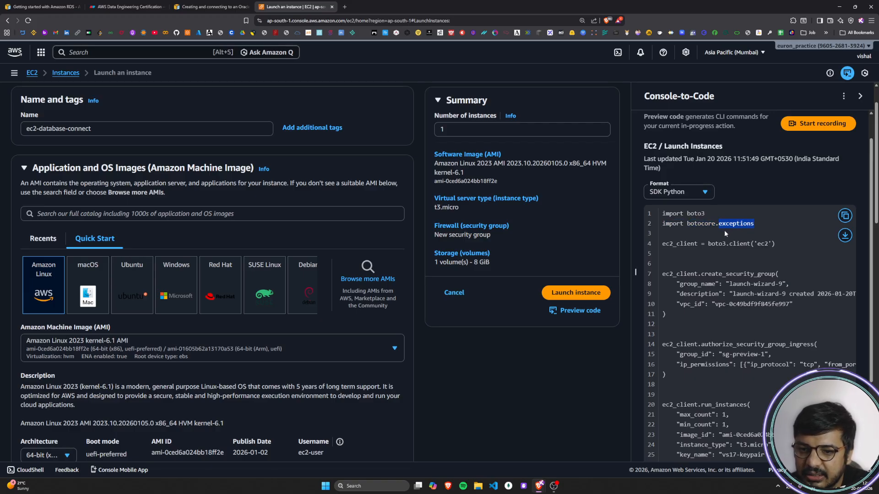
left_click(738, 225)
left_click_drag(669, 244, 769, 243)
left_click(769, 243)
scroll(750, 227, "down", 1)
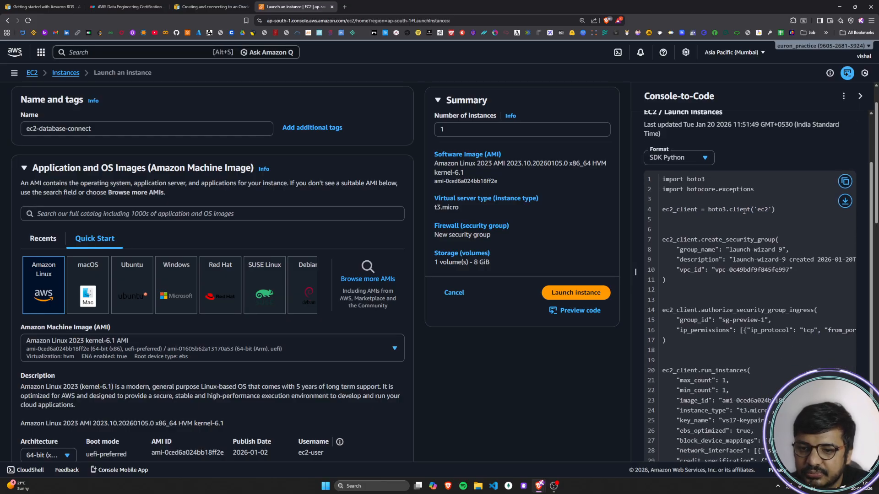
double_click(685, 210)
left_click(747, 225)
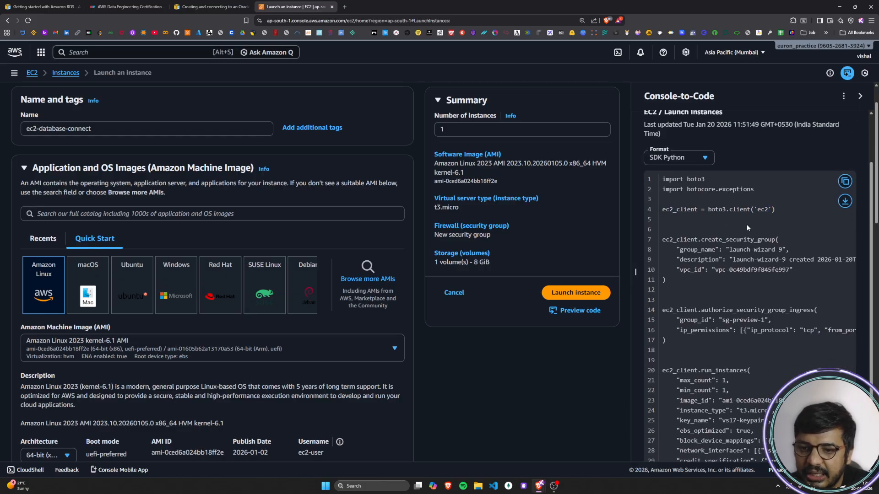
Step: Examine the security group calls and the run_instances parameters for count, image ID, instance type, key name and EBS optimization
scroll(746, 224, "down", 1)
left_click_drag(677, 205, 818, 239)
left_click(724, 237)
scroll(724, 237, "down", 1)
left_click(745, 249)
left_click_drag(662, 300, 737, 431)
left_click(689, 311)
left_click_drag(680, 310, 732, 311)
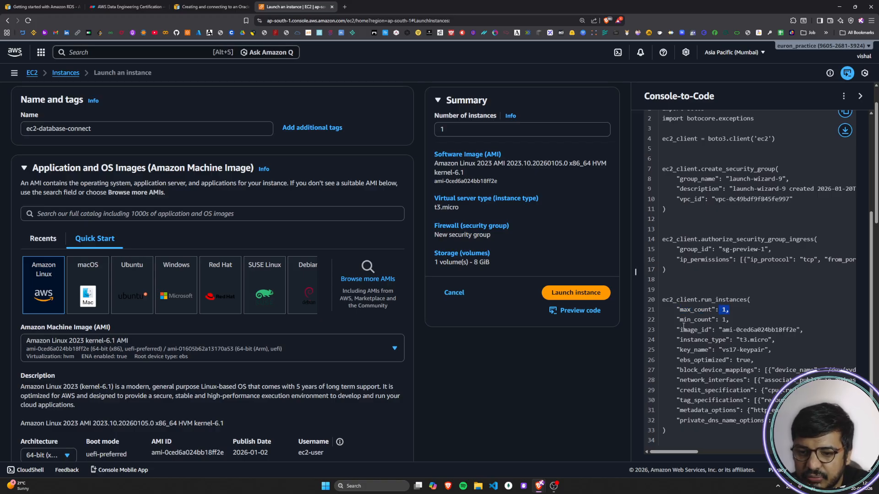
left_click_drag(683, 329, 805, 331)
left_click(805, 331)
left_click_drag(682, 341, 765, 341)
left_click(764, 342)
left_click_drag(682, 350, 774, 352)
left_click(775, 353)
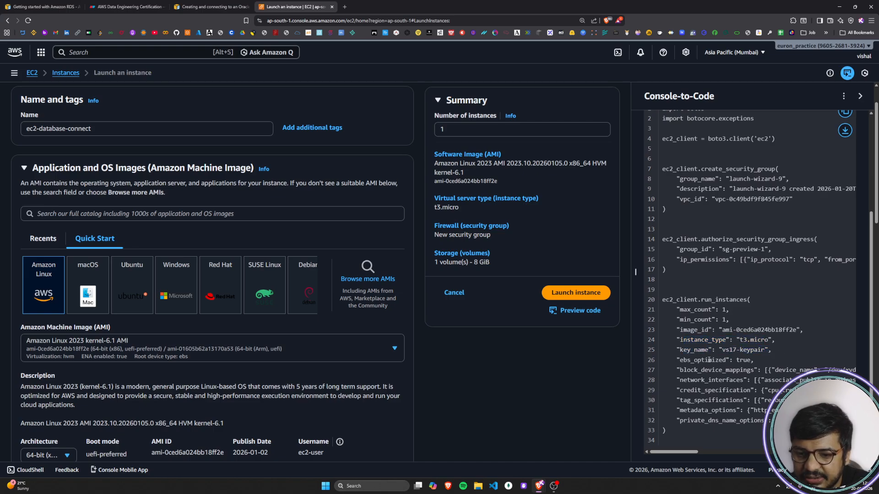
left_click_drag(682, 360, 731, 360)
left_click_drag(738, 361, 763, 360)
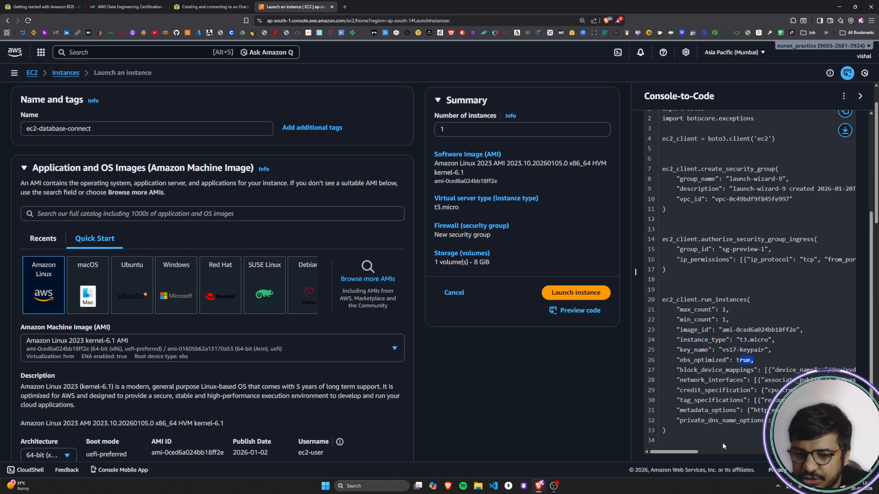
Step: Close the code preview and launch the ec2-database-connect instance
mouse_move(694, 453)
left_mouse_down()
mouse_move(849, 457)
mouse_move(689, 451)
left_mouse_up()
scroll(768, 348, "up", 2)
scroll(768, 348, "up", 1)
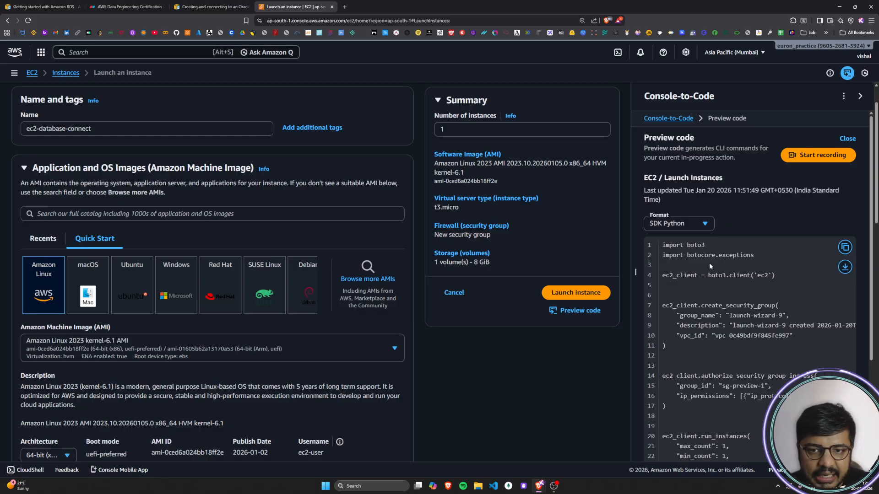
left_click(860, 96)
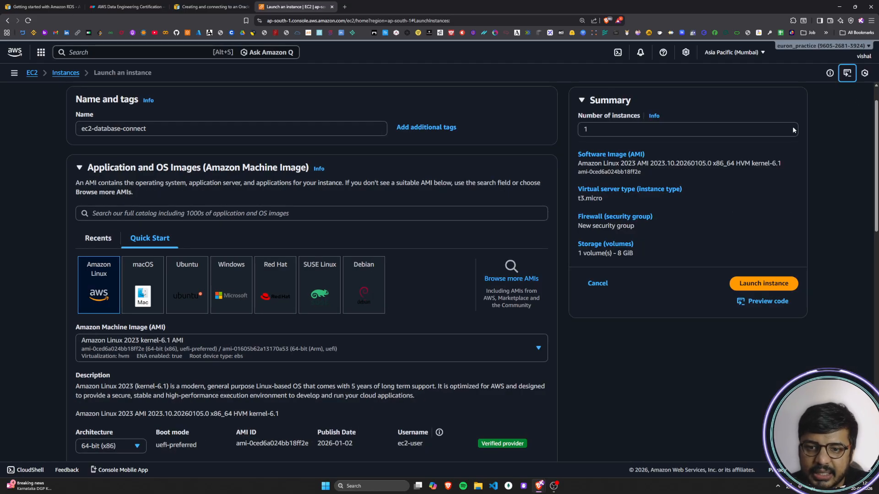
left_click(771, 284)
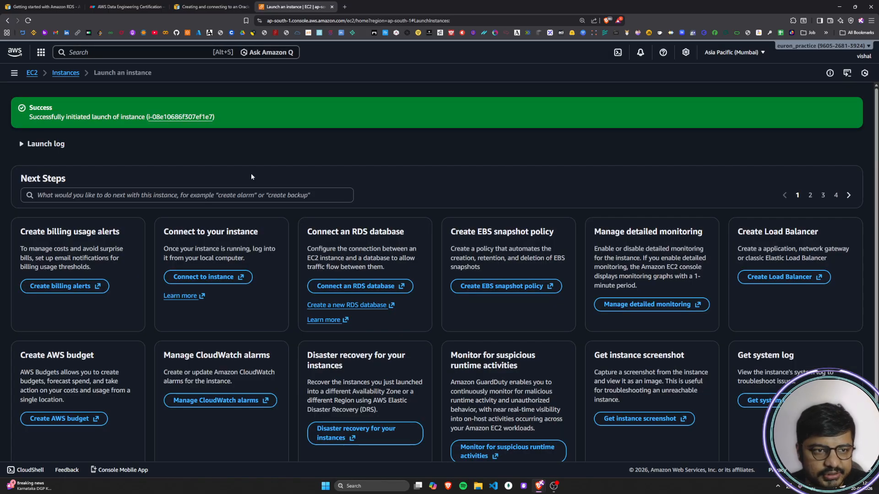
Step: Open the EC2 instances list from the launch confirmation and check the new instance's Availability Zone
left_click_drag(29, 118, 161, 119)
left_click(90, 154)
left_click(65, 72)
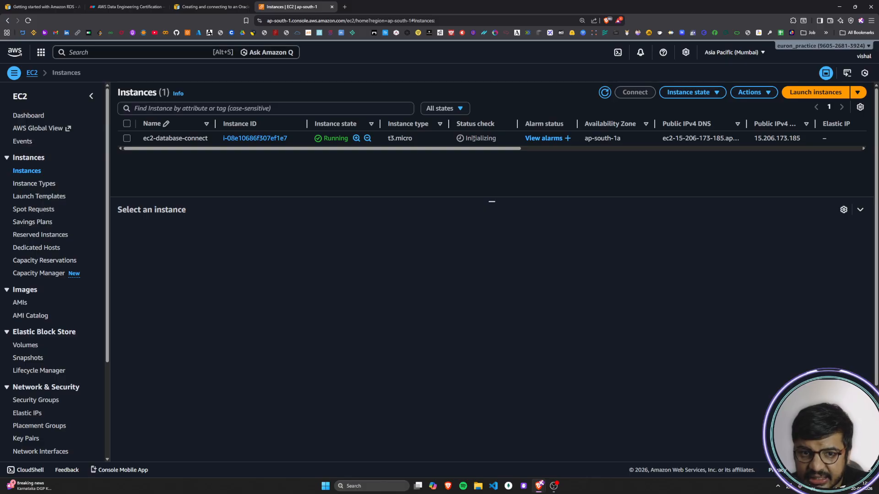
scroll(476, 137, "right", 3)
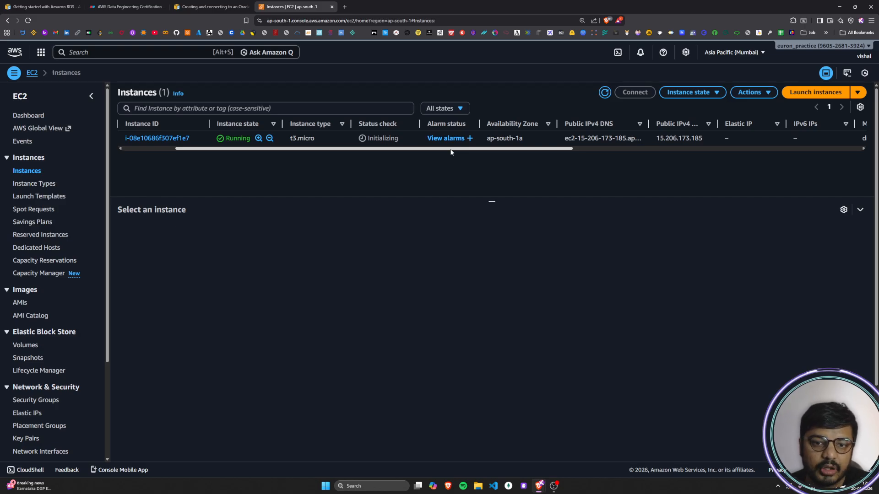
scroll(466, 152, "right", 2)
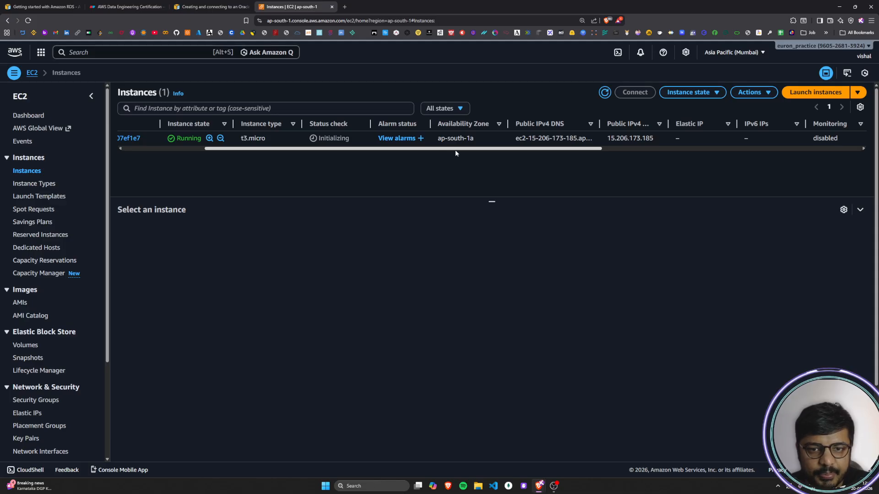
scroll(455, 150, "right", 2)
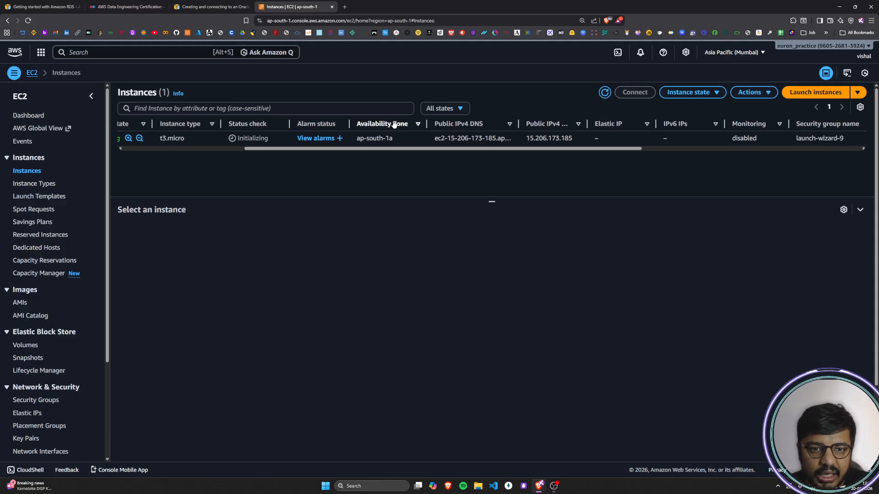
left_click_drag(396, 142, 357, 142)
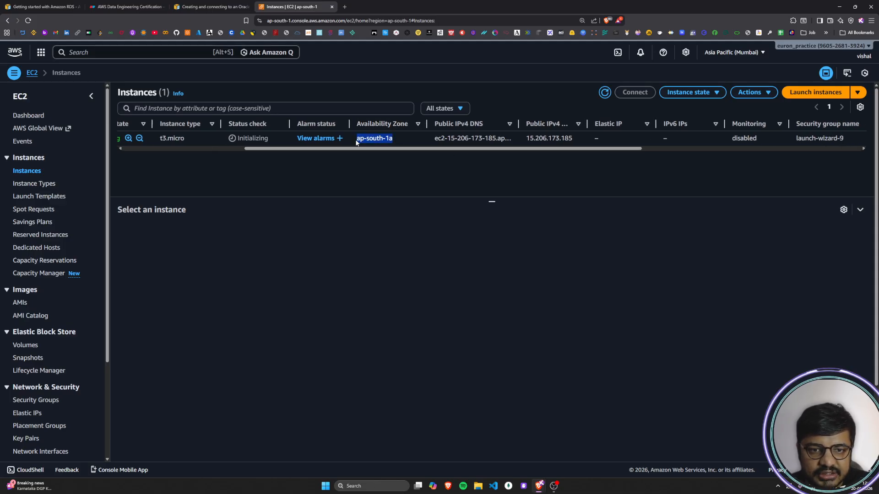
Step: Select the ec2-database-connect instance and widen the Public IPv4 DNS column to show the full address
left_click(392, 140)
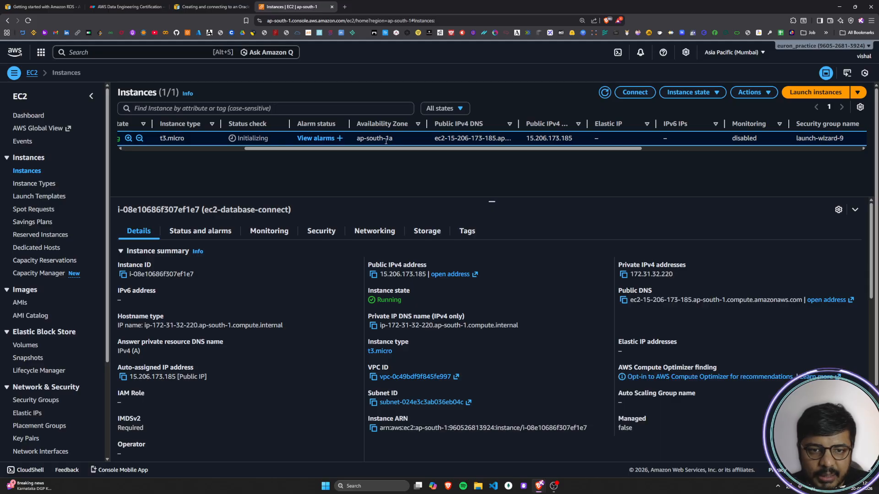
scroll(394, 138, "right", 4)
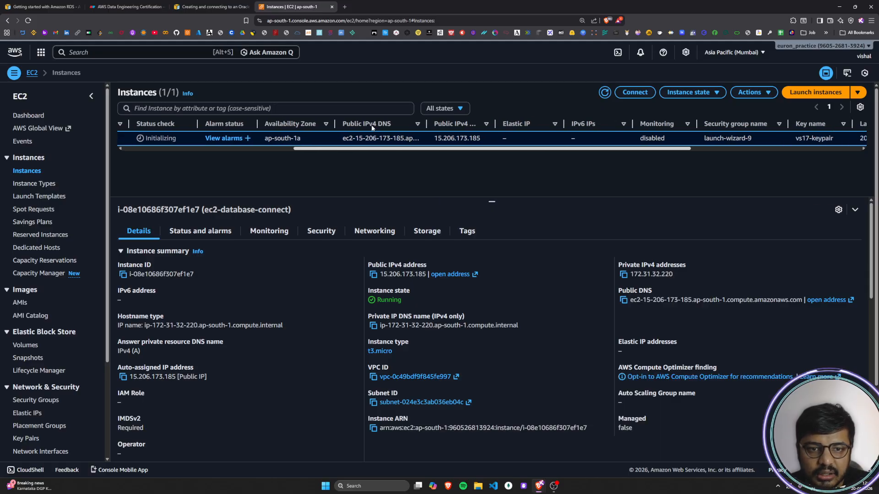
left_click_drag(426, 124, 540, 124)
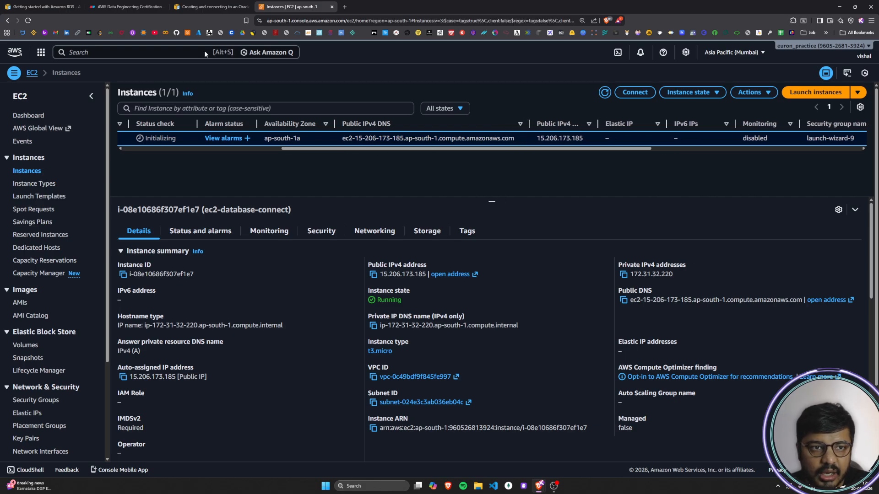
Step: Compare the instance's public IPv4 DNS name with the EC2 connection shown in the architecture diagram
left_click(124, 7)
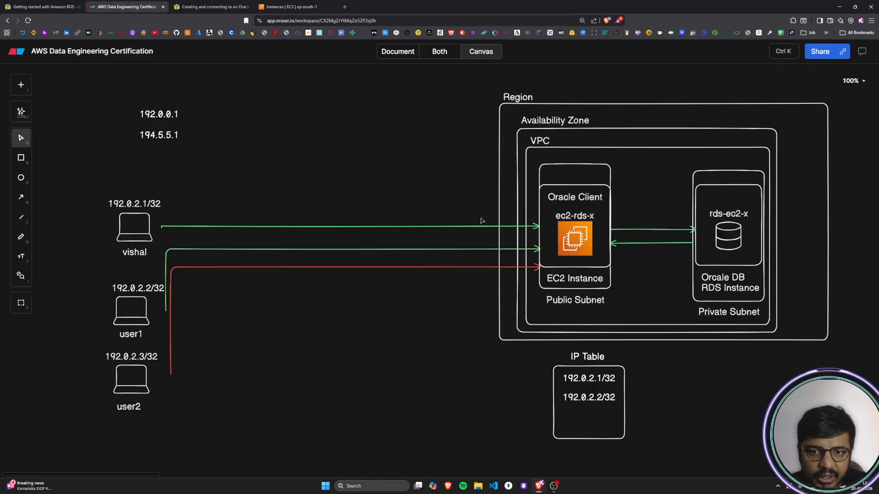
left_click(226, 8)
left_click(289, 6)
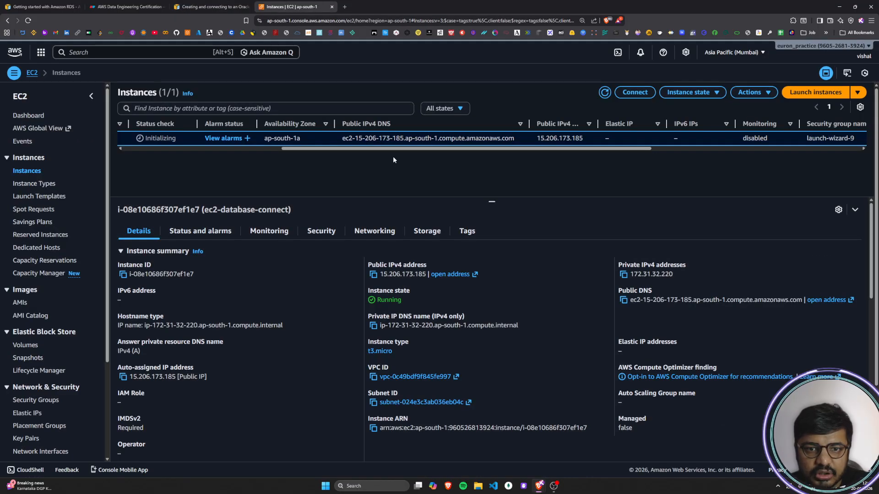
left_click_drag(515, 138, 340, 146)
left_click(501, 139)
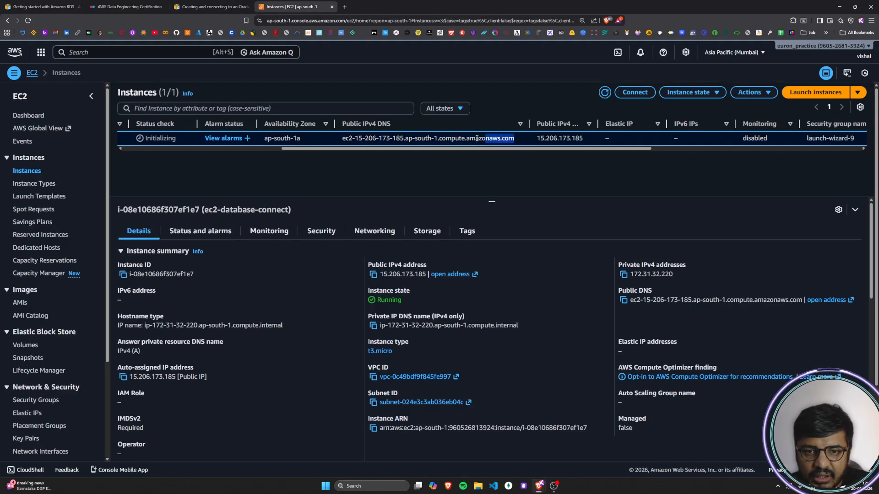
left_click_drag(487, 138, 341, 140)
left_click(347, 164)
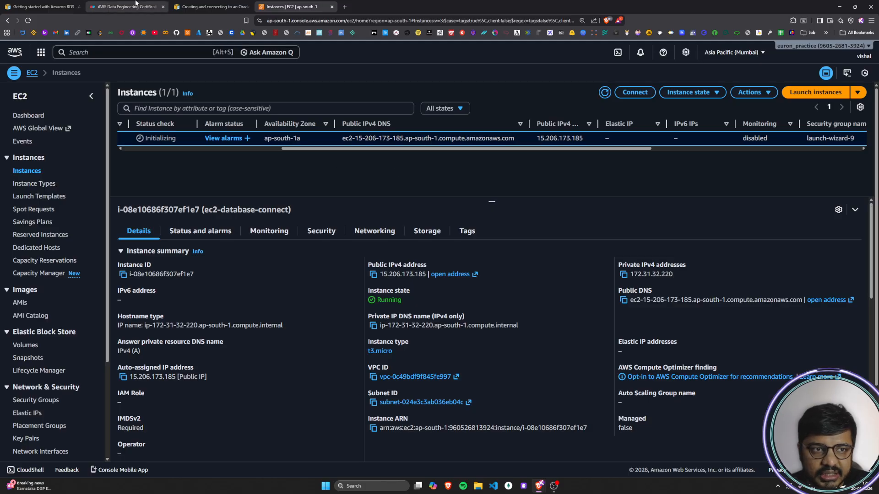
left_click(132, 7)
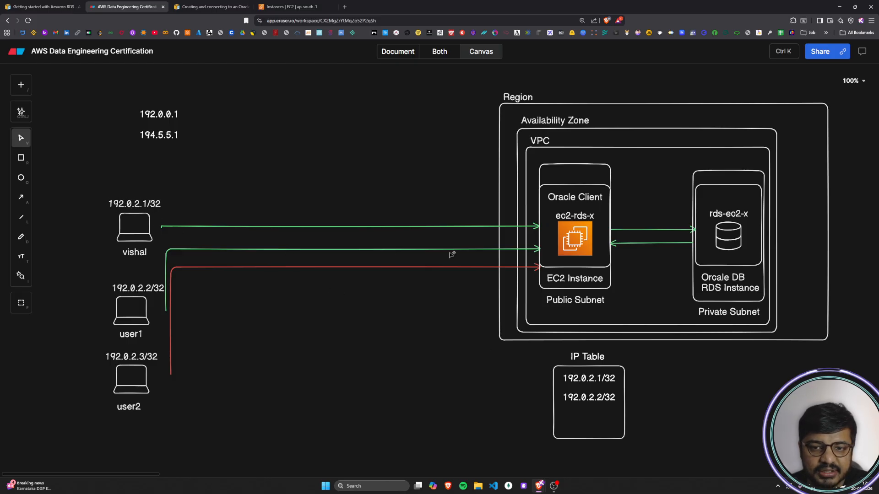
left_click(295, 6)
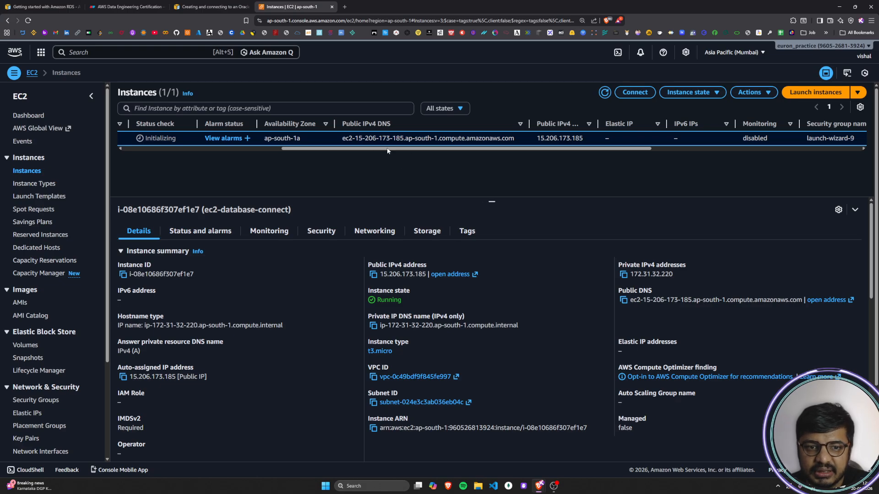
mouse_move(343, 138)
left_mouse_down()
mouse_move(539, 148)
mouse_move(515, 133)
left_mouse_up()
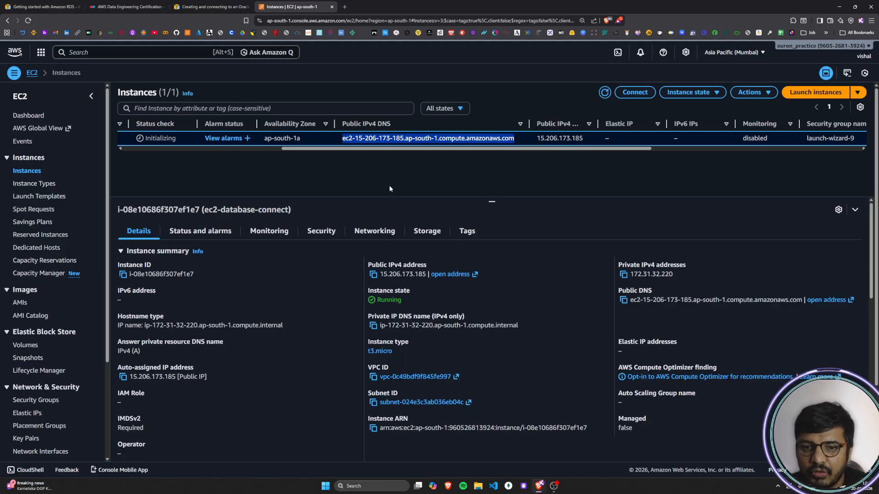
left_click(584, 185)
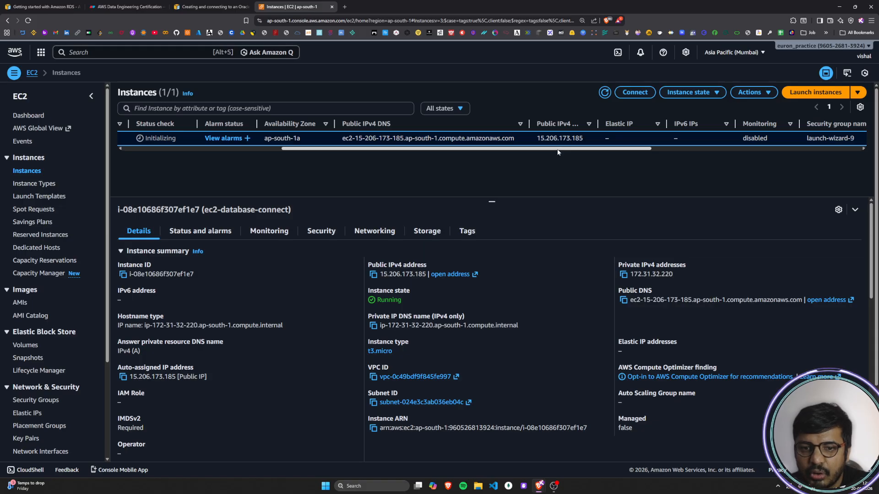
Step: Examine the instance's remaining list columns, including security group, key name, launch time and platform
scroll(563, 149, "right", 5)
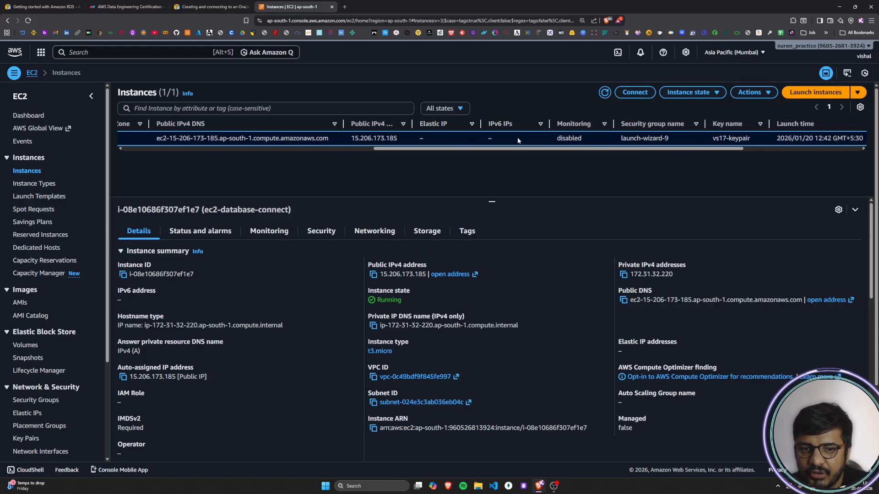
scroll(596, 151, "right", 4)
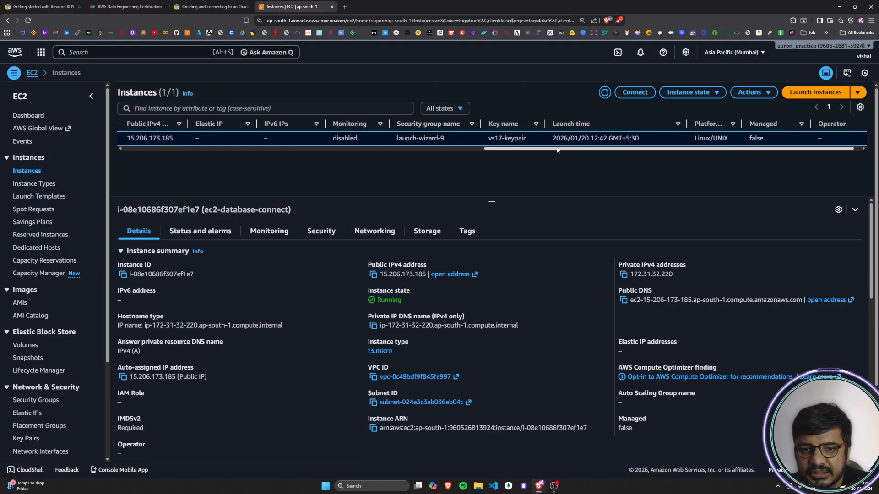
scroll(504, 138, "right", 1)
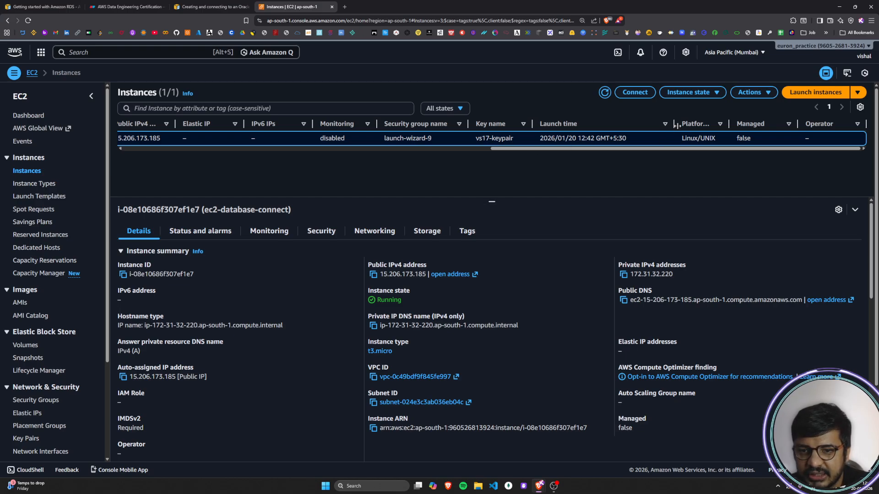
Step: Return to the first columns of the instances list, then clear and reselect ec2-database-connect to show its details
left_click_drag(676, 125, 249, 175)
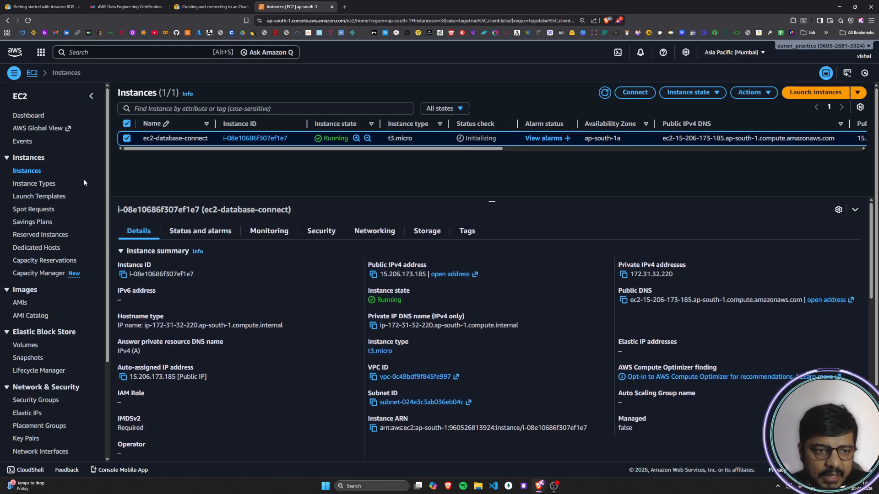
left_click(125, 139)
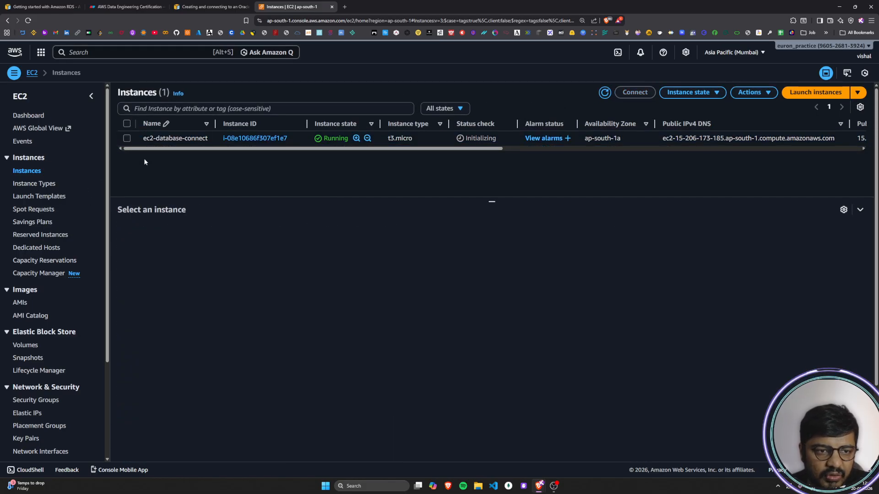
left_click(125, 138)
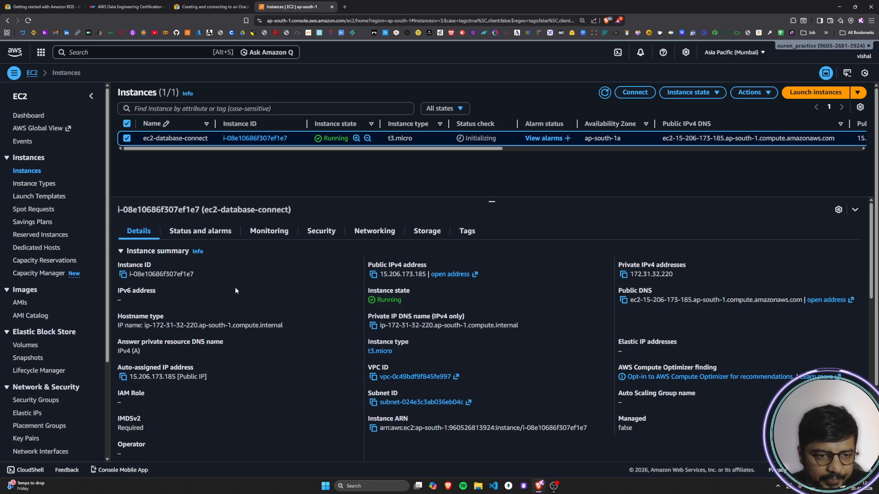
scroll(235, 287, "down", 1)
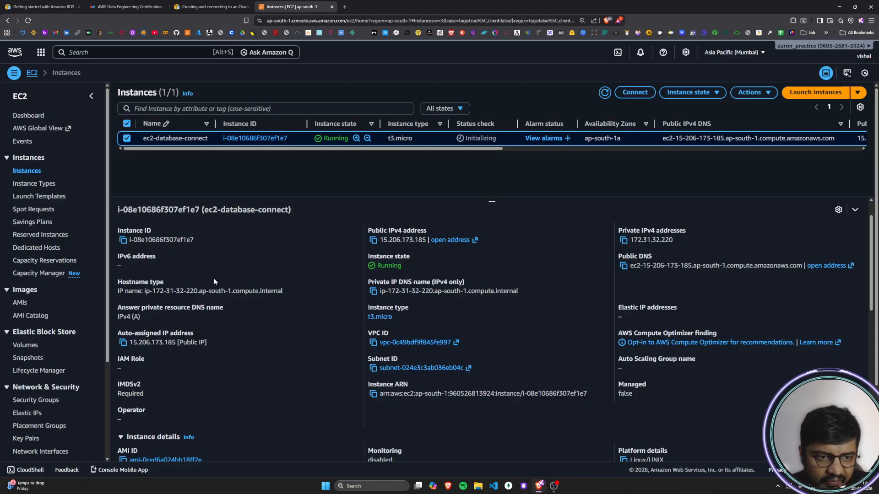
scroll(215, 282, "up", 1)
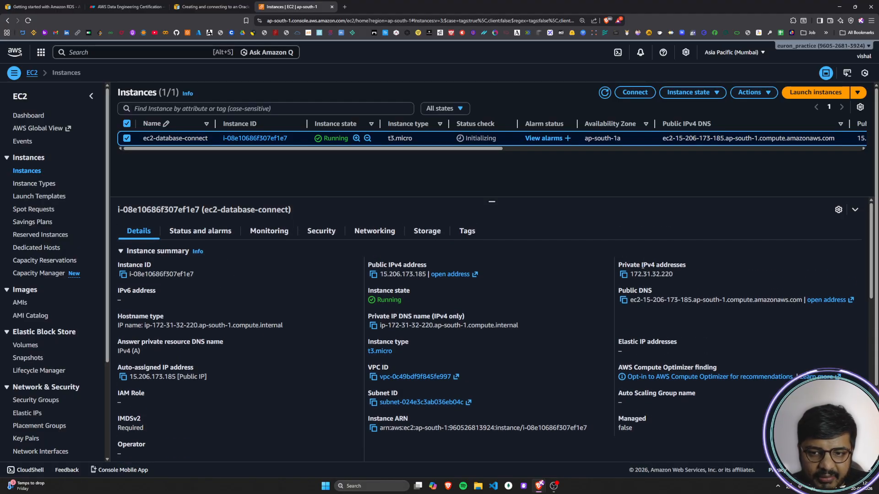
Step: Review the private IPv4 address and public DNS fields in the instance summary
left_click_drag(629, 264, 685, 273)
left_click(686, 264)
left_click(648, 274)
left_click(685, 274)
left_click_drag(627, 289, 671, 288)
left_click(670, 287)
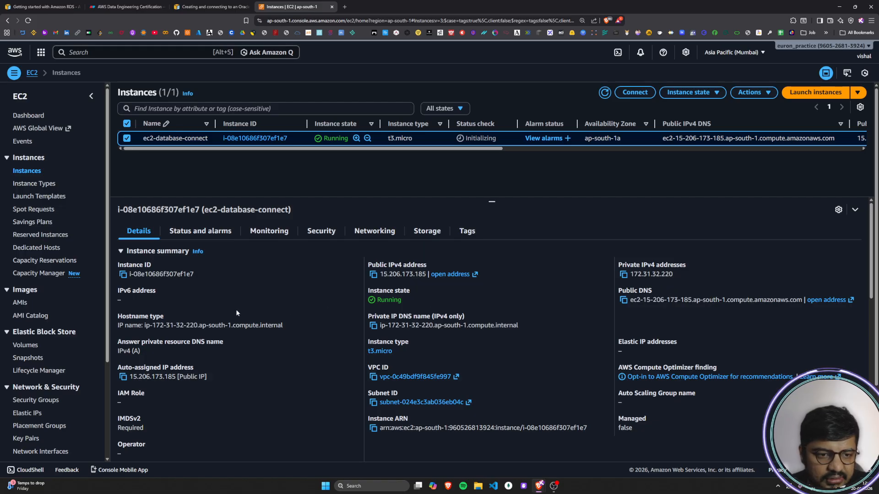
Step: Examine the instance summary's hostname type, answer DNS name, instance type, VPC ID, subnet ID, ARN, Auto Scaling group and managed fields
scroll(136, 304, "down", 1)
left_click_drag(123, 283, 164, 282)
left_click(164, 282)
left_click_drag(125, 307, 247, 312)
left_click_drag(379, 308, 440, 302)
left_click(439, 301)
left_click_drag(368, 333, 405, 328)
left_click(406, 329)
left_click_drag(369, 359, 398, 359)
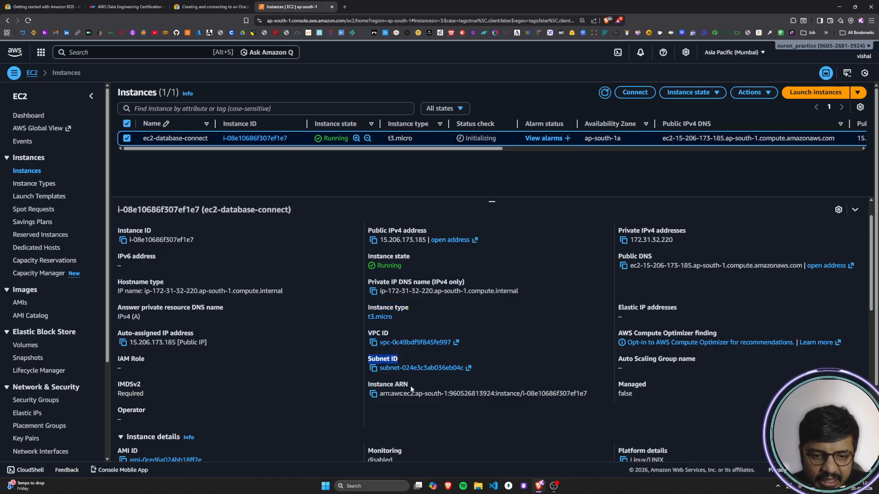
left_click_drag(369, 386, 425, 382)
left_click(425, 381)
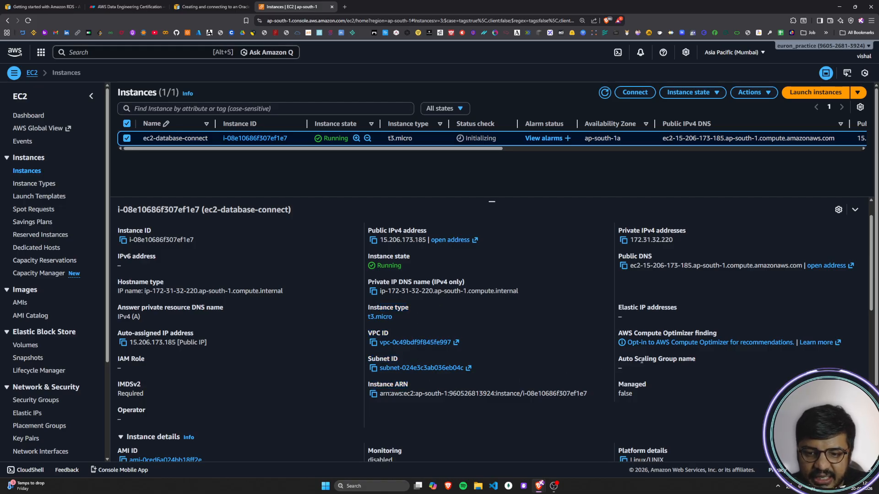
left_click_drag(627, 360, 702, 360)
left_click(705, 360)
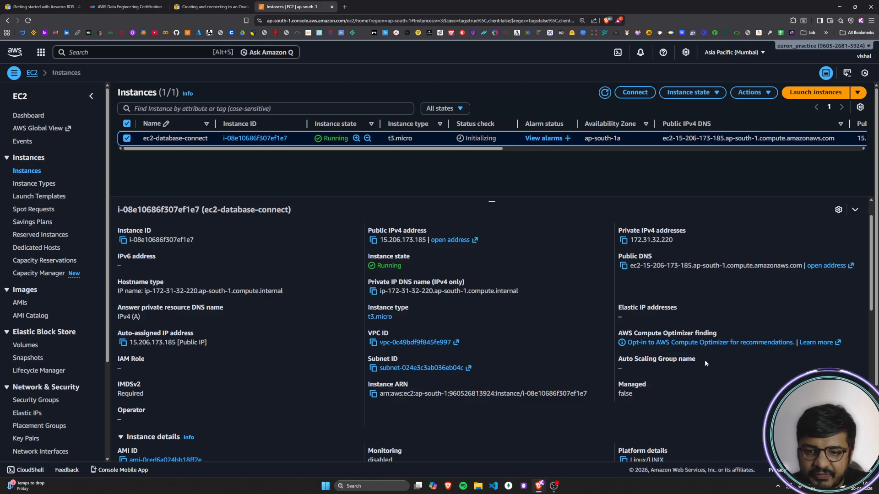
left_click(680, 387)
Step: Examine the instance details, including AMI ID and name, monitoring, platform, termination and stop protection, and the host and placement group information
scroll(120, 382, "down", 3)
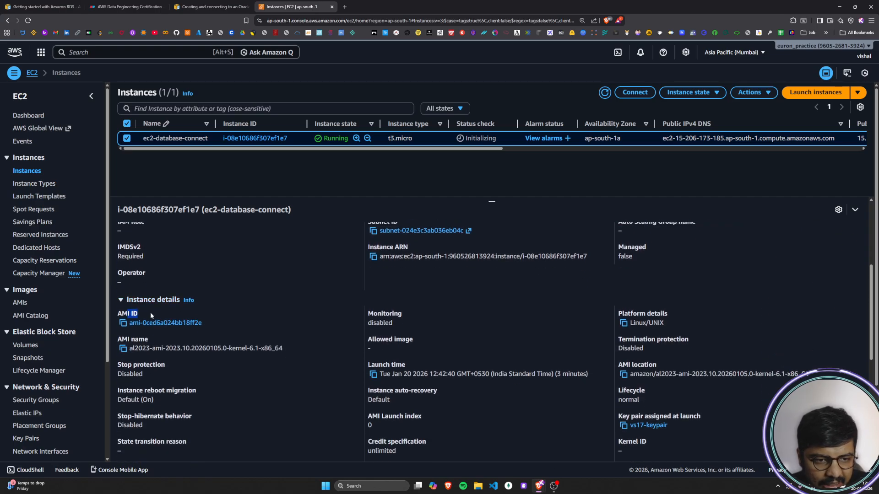
left_click_drag(384, 313, 402, 313)
left_click_drag(628, 313, 621, 347)
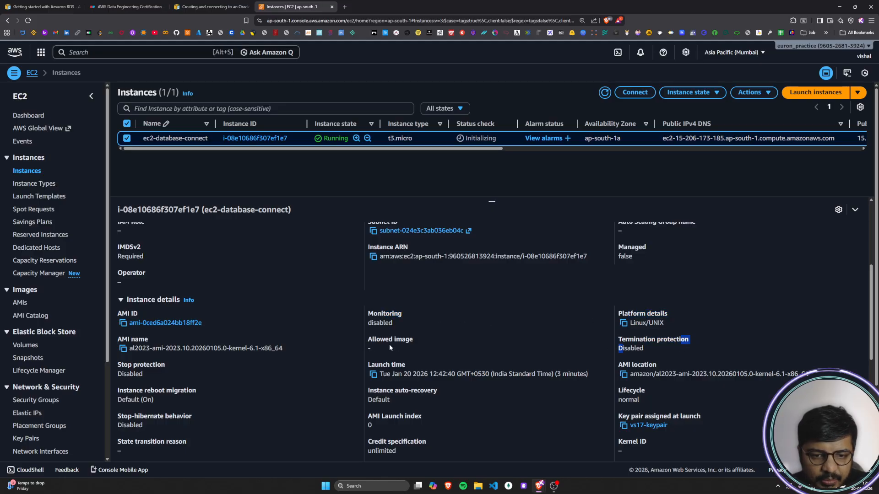
left_click_drag(117, 340, 147, 337)
double_click(137, 365)
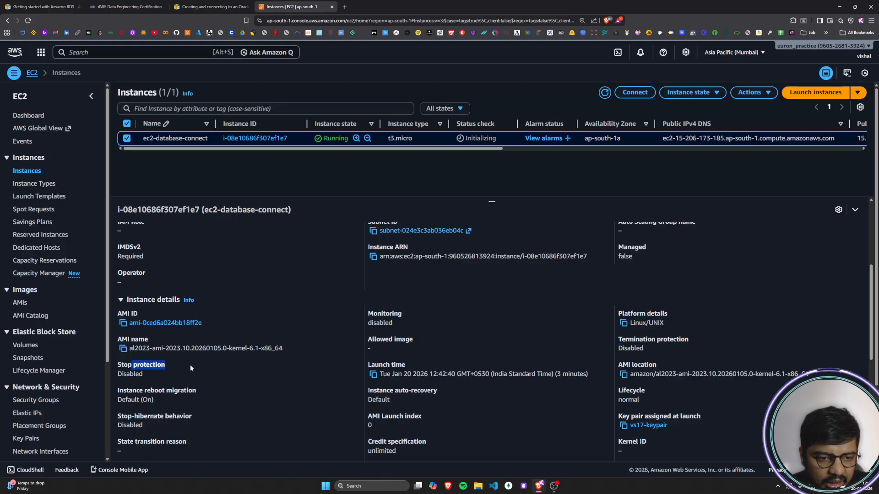
left_click(191, 365)
scroll(190, 364, "down", 4)
scroll(191, 366, "down", 1)
scroll(190, 364, "up", 1)
scroll(200, 351, "down", 1)
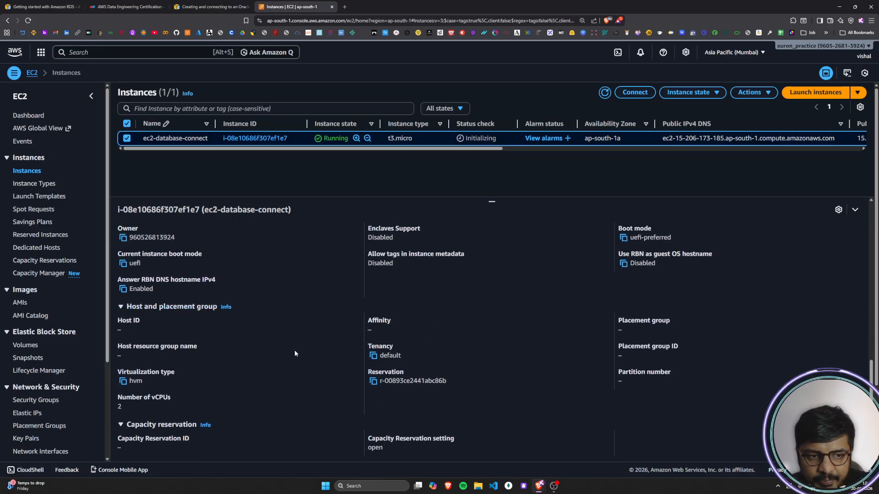
scroll(334, 375, "up", 5)
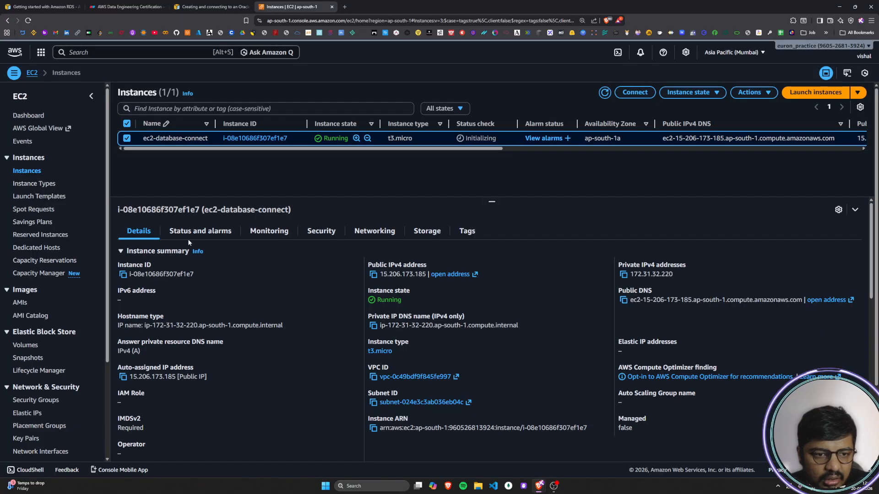
Step: Check the instance's status checks with their available alarm action, and look over its monitoring metric graphs
left_click(189, 233)
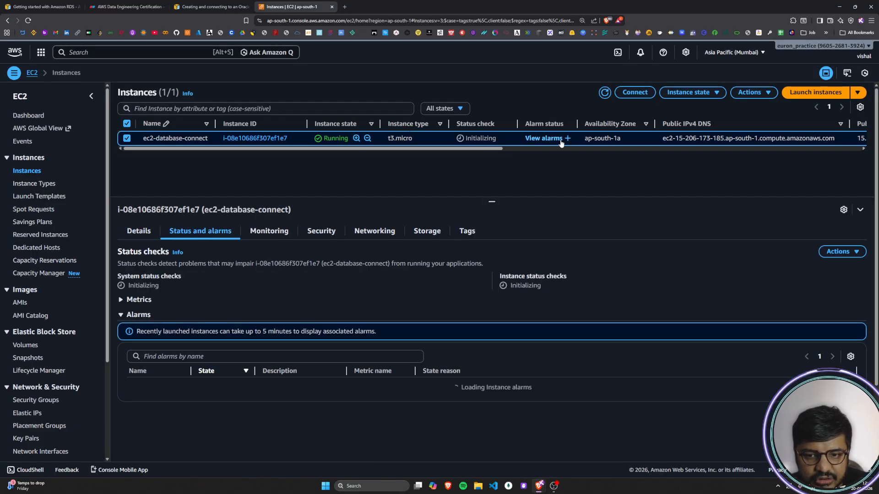
left_click(838, 251)
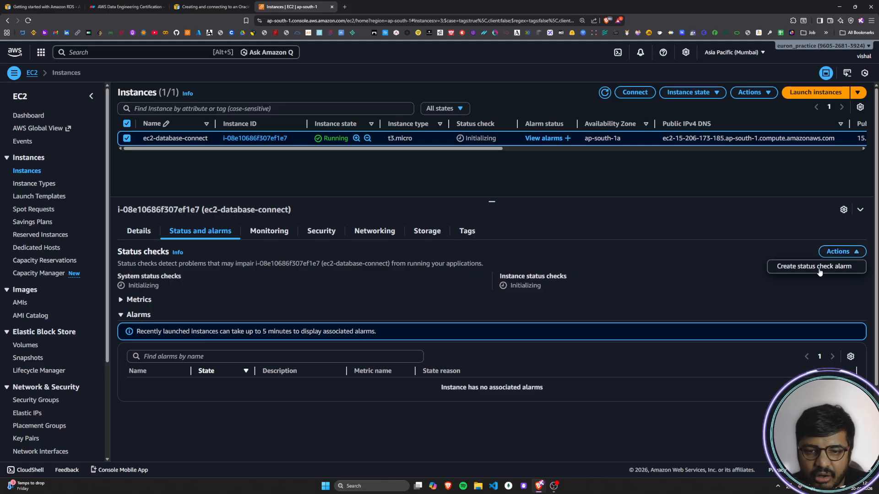
left_click(262, 236)
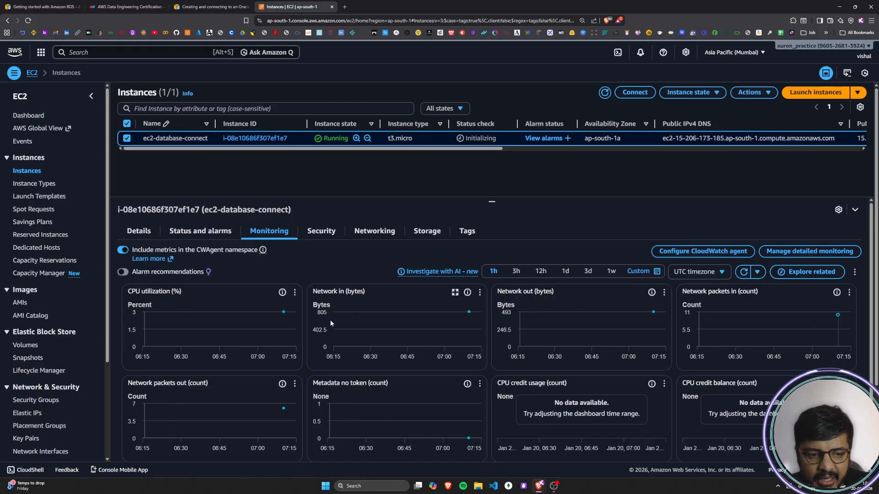
scroll(331, 323, "down", 1)
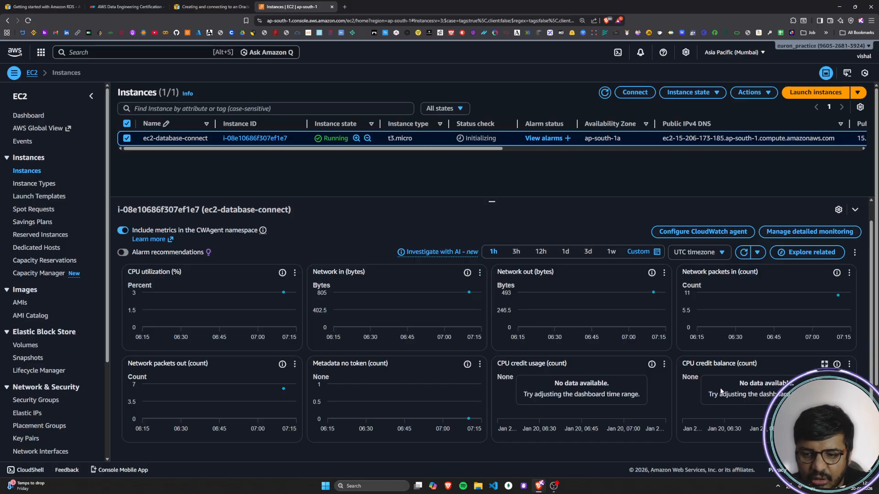
scroll(490, 411, "up", 1)
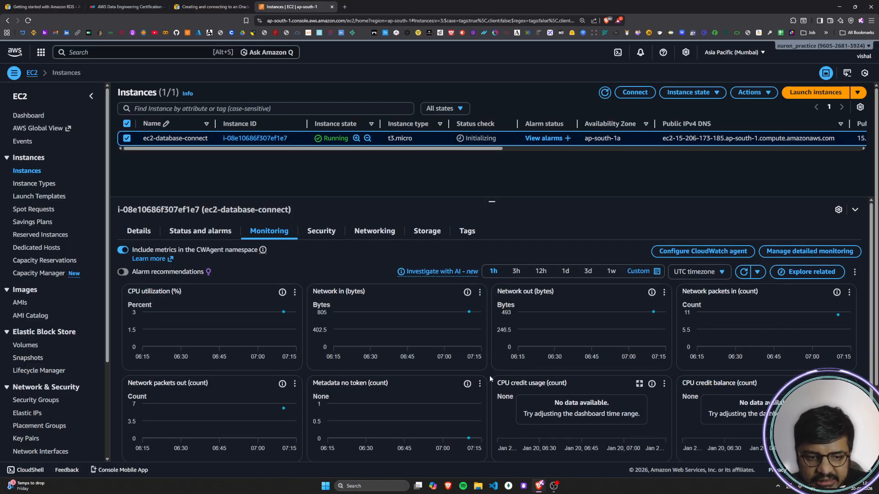
Step: Review the instance's security details, covering IAM role, owner ID, launch time, security groups and the inbound and outbound rules
left_click(320, 232)
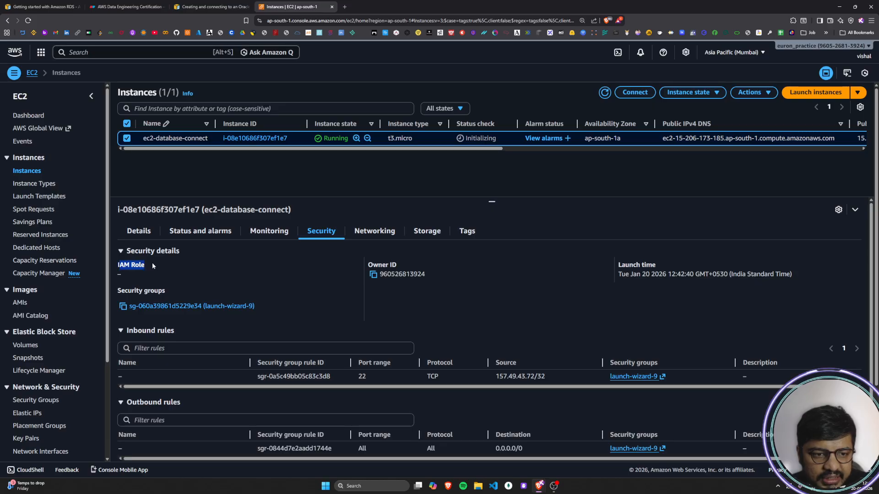
left_click_drag(369, 265, 407, 265)
left_click_drag(629, 266, 652, 266)
left_click_drag(155, 292, 109, 294)
left_click(291, 289)
scroll(291, 289, "down", 1)
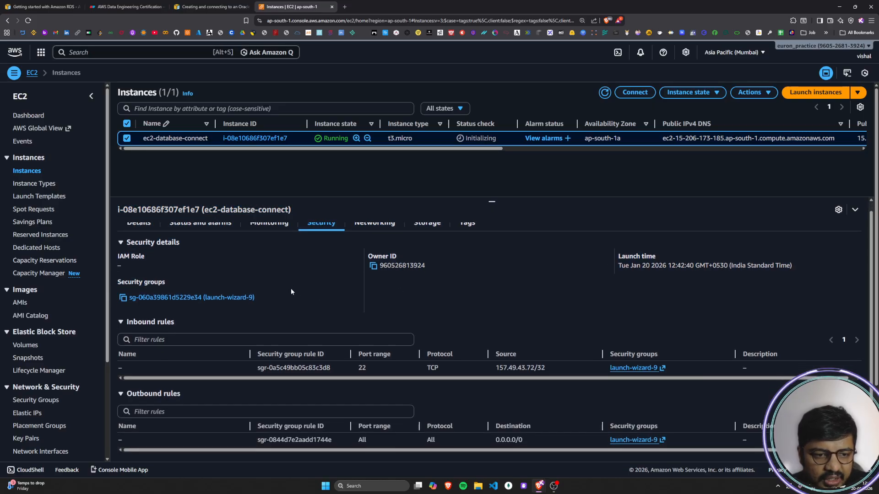
Step: Open the launch-wizard-9 security group and review its inbound rules, outbound rules, sharing, VPC associations and tags
left_click(216, 299)
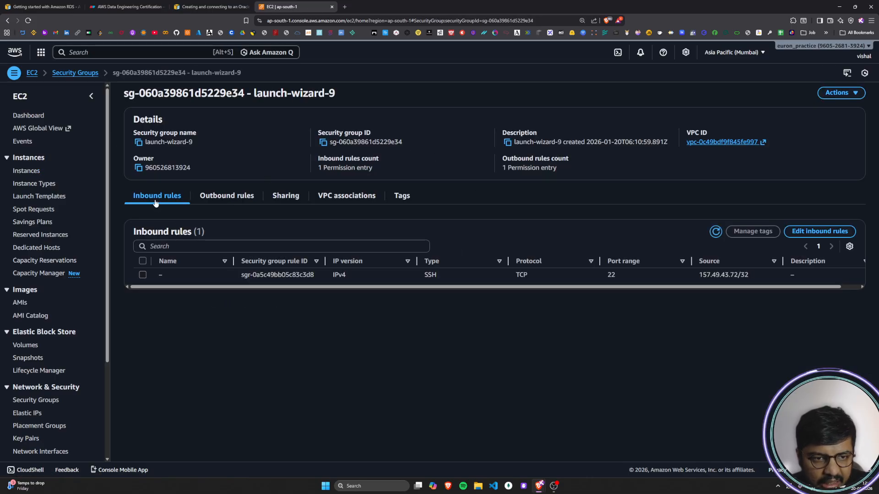
left_click(214, 199)
left_click(285, 196)
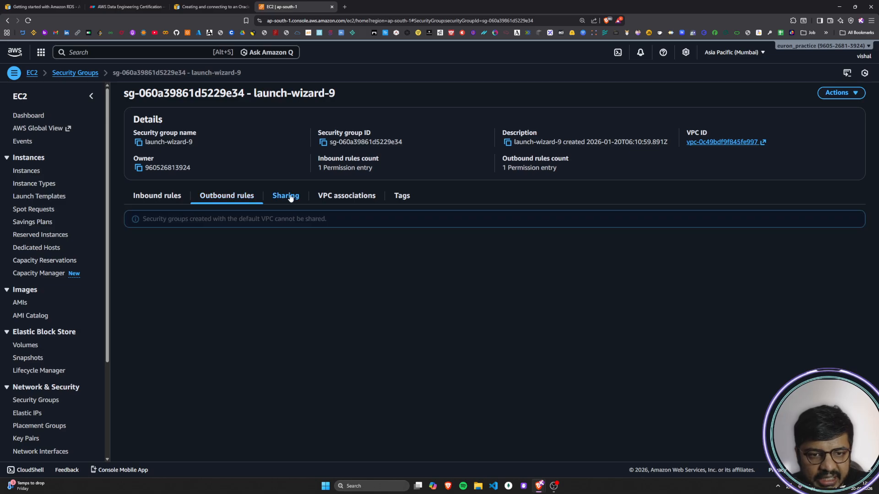
left_click(362, 197)
left_click(403, 199)
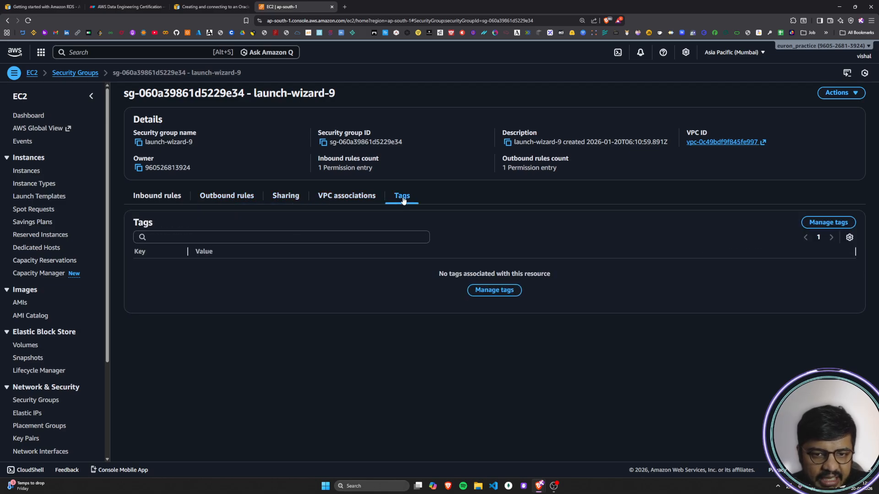
left_click(147, 198)
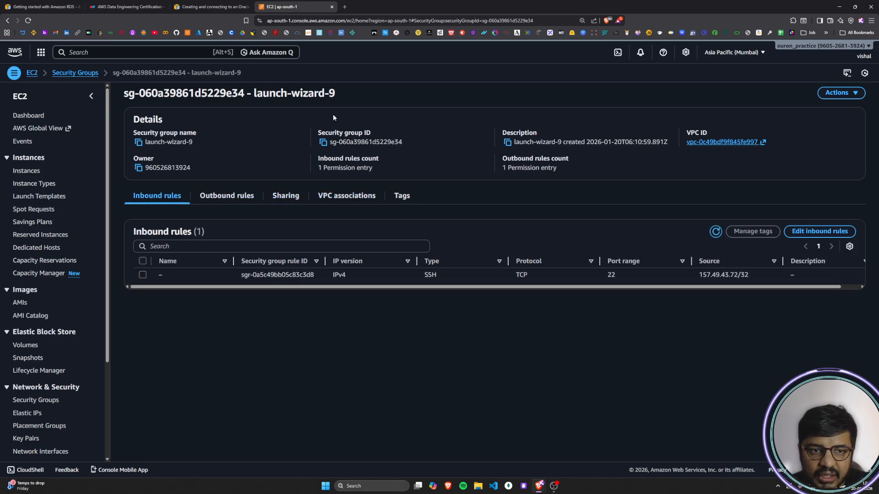
left_click_drag(135, 97, 345, 97)
left_click(341, 97)
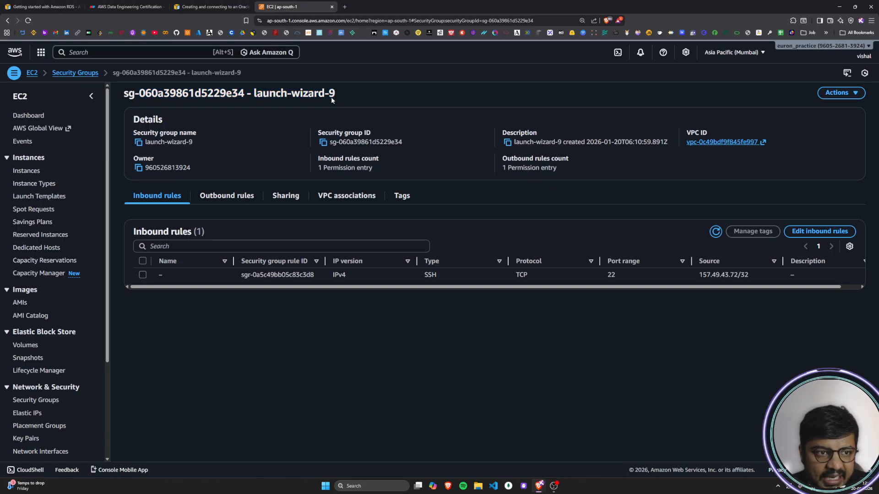
Step: Leave the security group, open the list of running instances and select ec2-database-connect
left_click(8, 21)
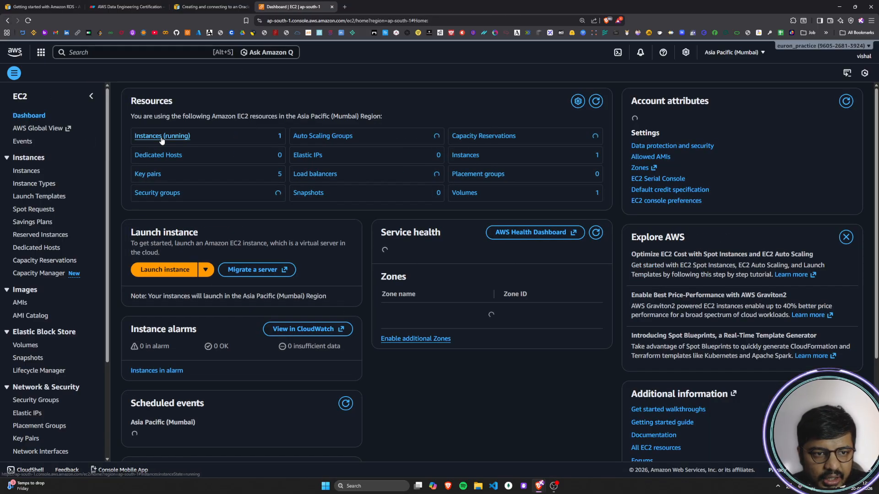
left_click(154, 137)
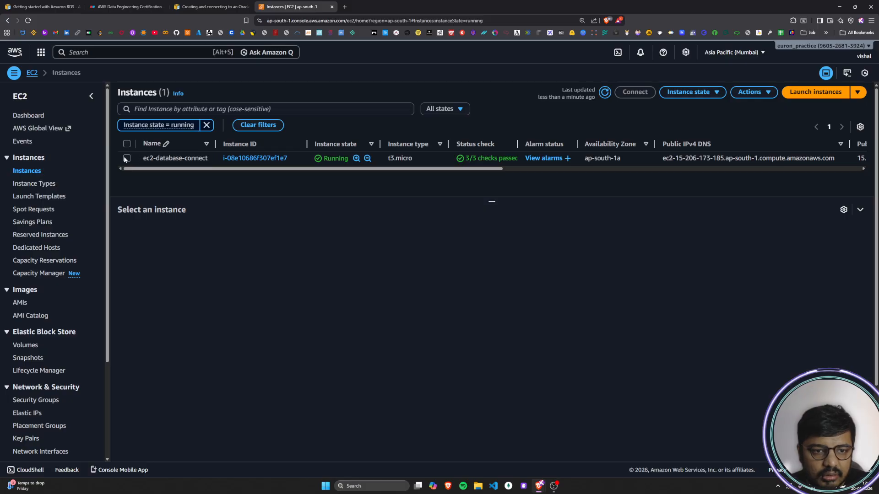
left_click(127, 158)
Step: Examine the instance's networking information, including VPC and subnet, IP addresses, hostname and DNS, and network interfaces
left_click(374, 231)
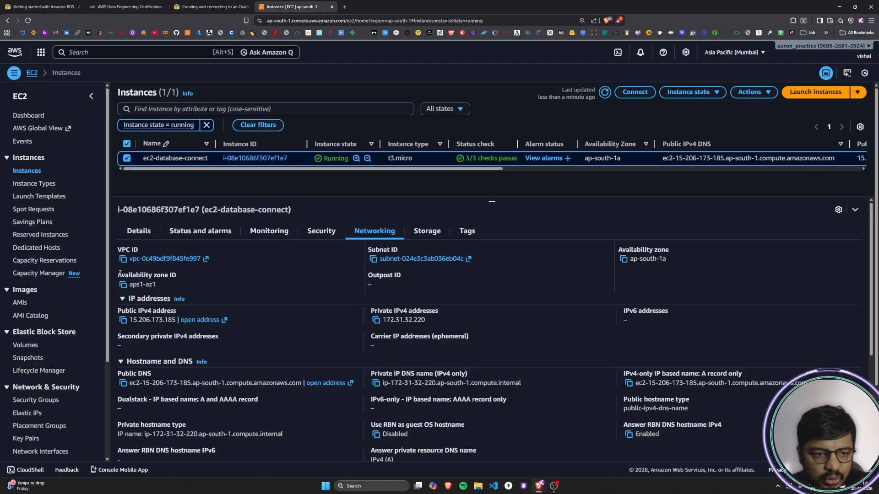
scroll(148, 256, "down", 2)
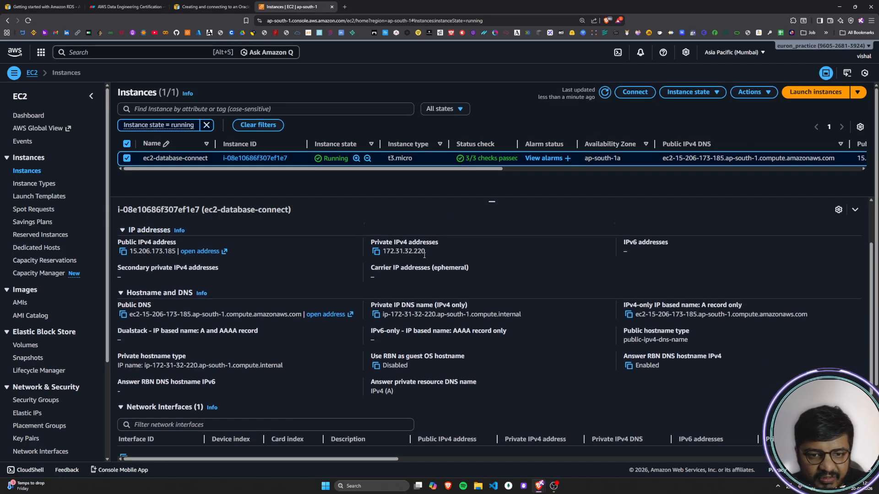
left_click_drag(137, 293, 340, 282)
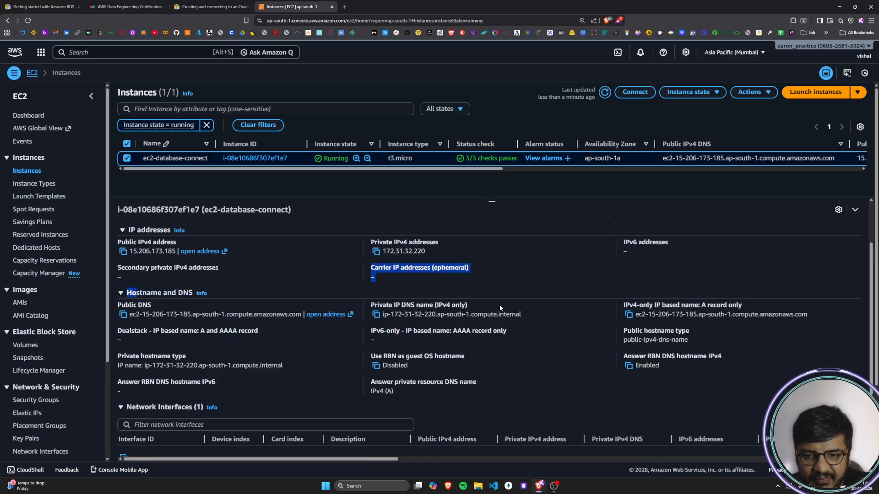
left_click_drag(632, 303, 747, 303)
left_click(747, 303)
scroll(293, 370, "down", 3)
scroll(424, 407, "up", 4)
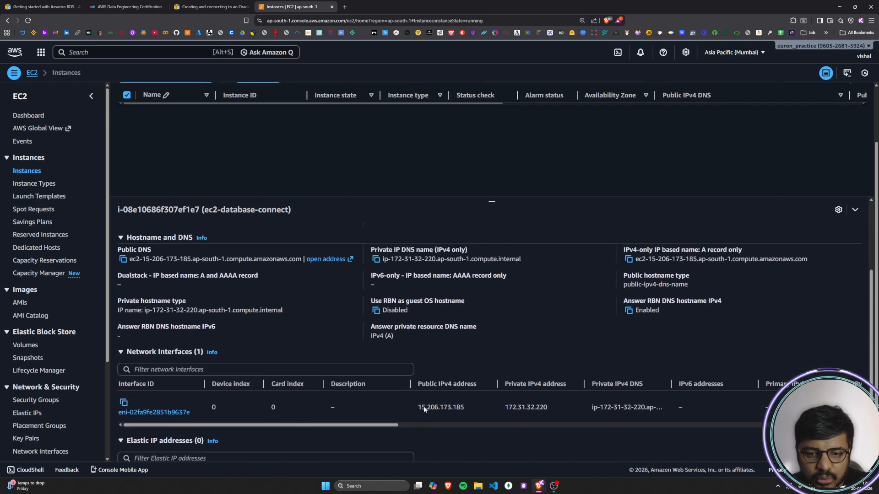
scroll(424, 406, "up", 2)
Step: Review the instance's storage information, including root device, attached block devices and volume monitoring
left_click(427, 231)
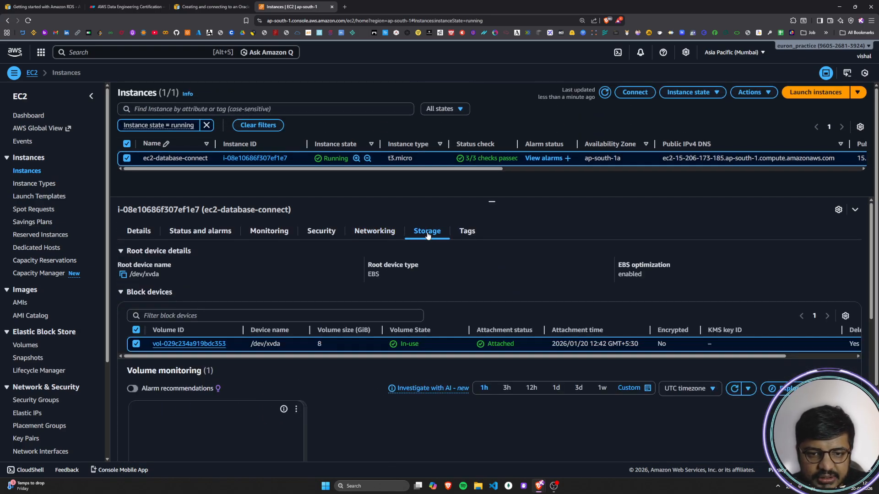
scroll(329, 279, "down", 1)
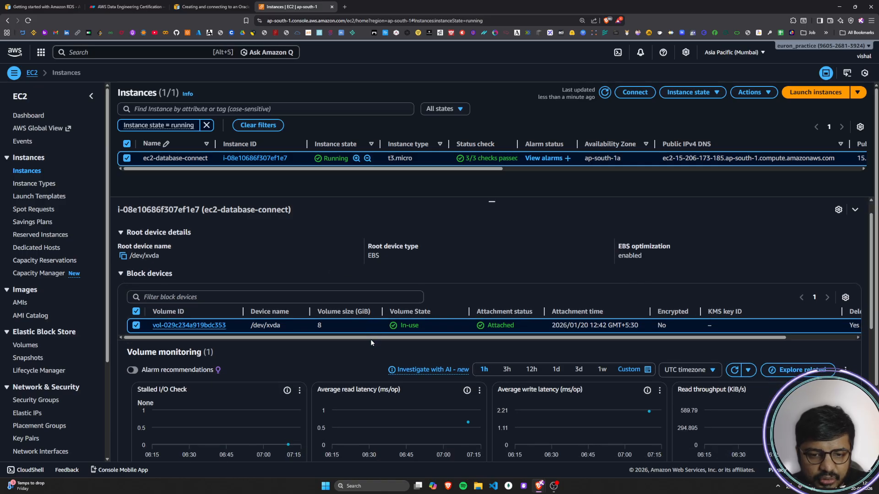
scroll(336, 361, "up", 1)
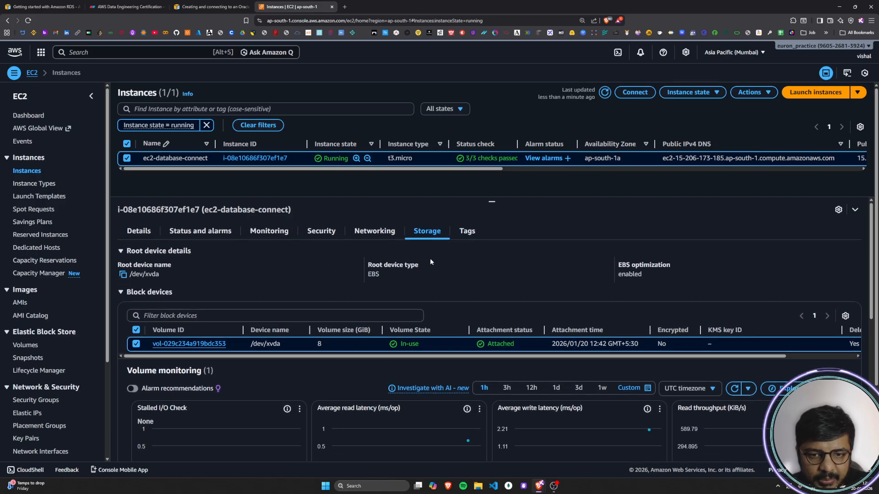
Step: Review the instance's tags and details, and check its ID against the guide's instruction to note the new EC2 instance identifier
left_click(462, 233)
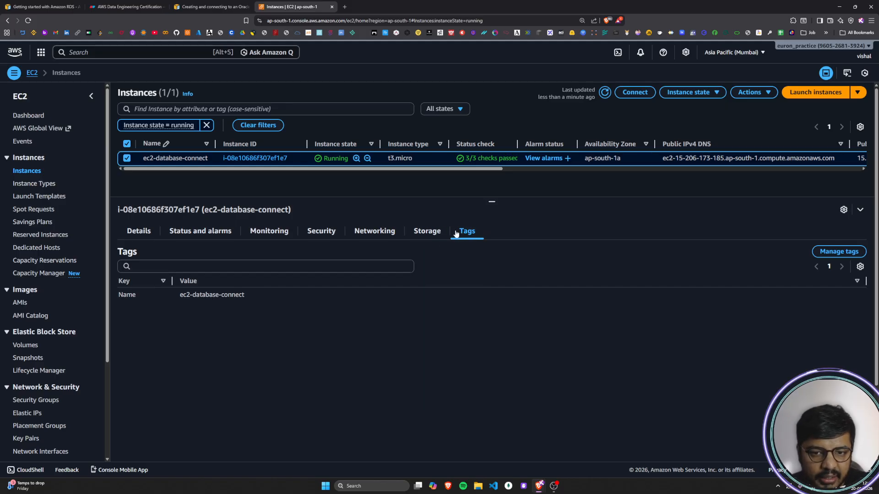
left_click(148, 234)
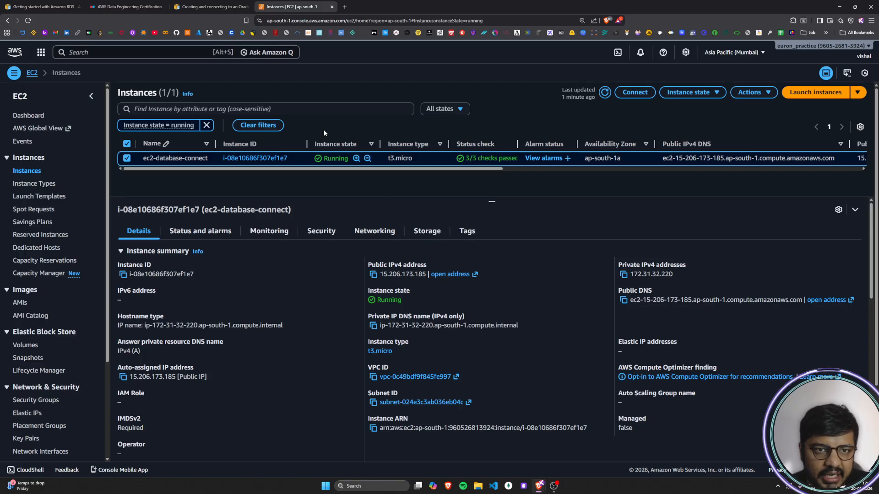
left_click(211, 6)
scroll(622, 276, "down", 2)
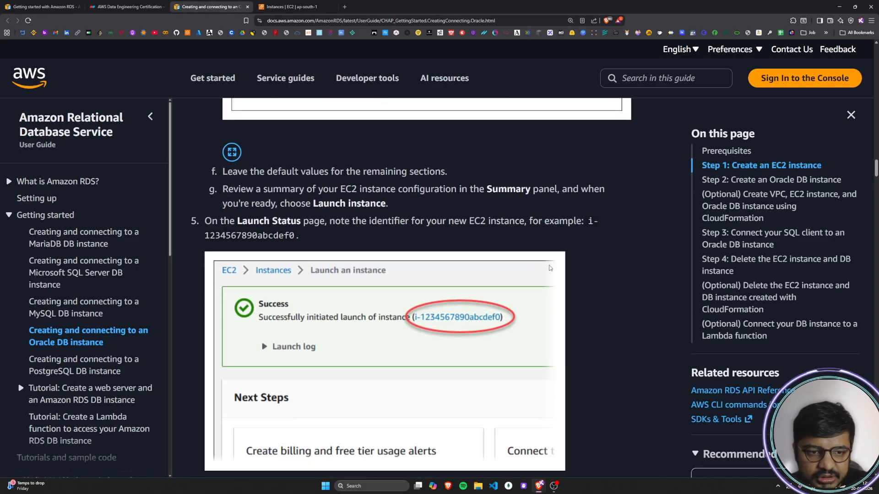
left_click_drag(223, 221, 606, 226)
left_click(606, 225)
left_click_drag(205, 236, 387, 234)
left_click(387, 234)
left_click(279, 6)
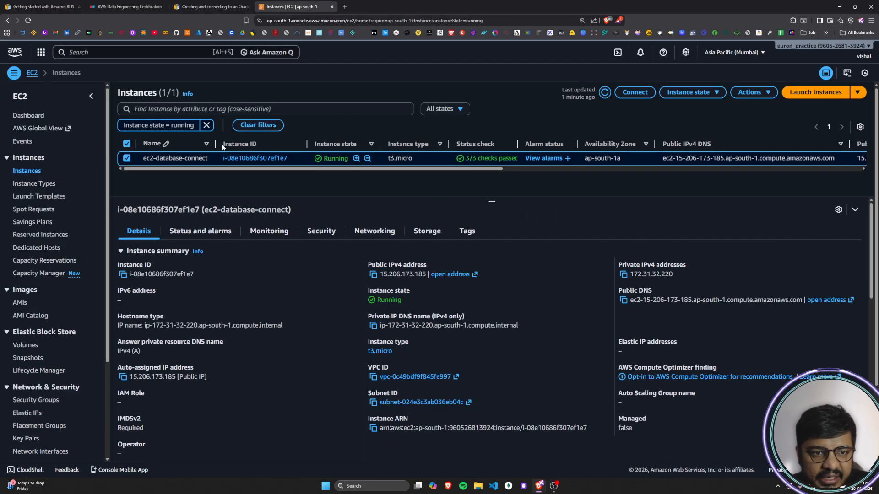
Step: Read the guide's instructions on selecting the EC2 instance and noting the values needed to connect using SSH
left_click(211, 7)
scroll(642, 292, "down", 5)
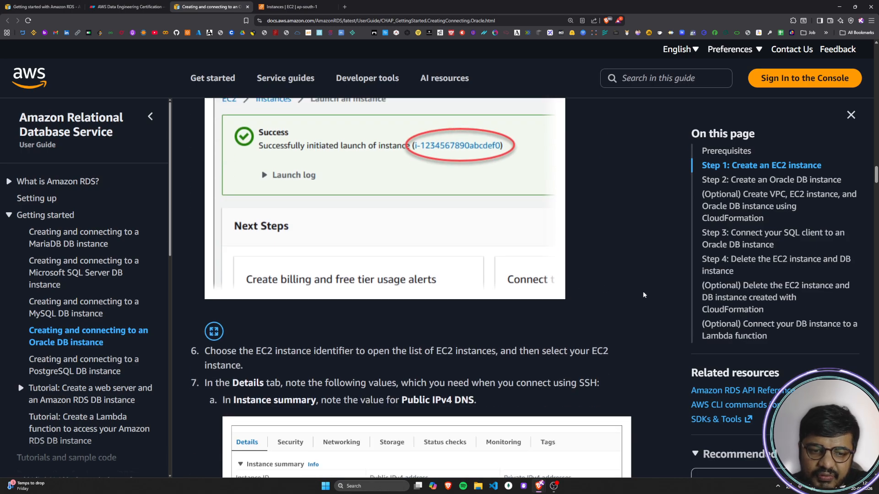
scroll(635, 293, "down", 1)
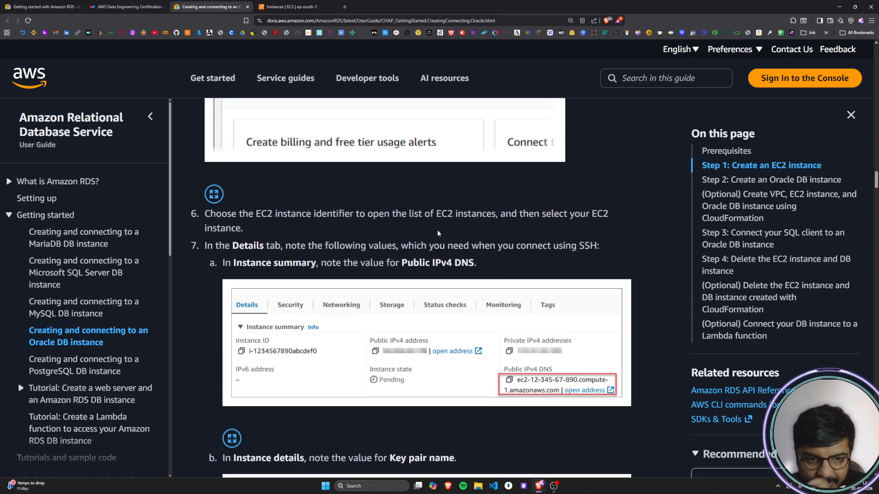
left_click_drag(207, 214, 284, 247)
left_click(254, 249)
left_click_drag(212, 249, 611, 248)
left_click(611, 249)
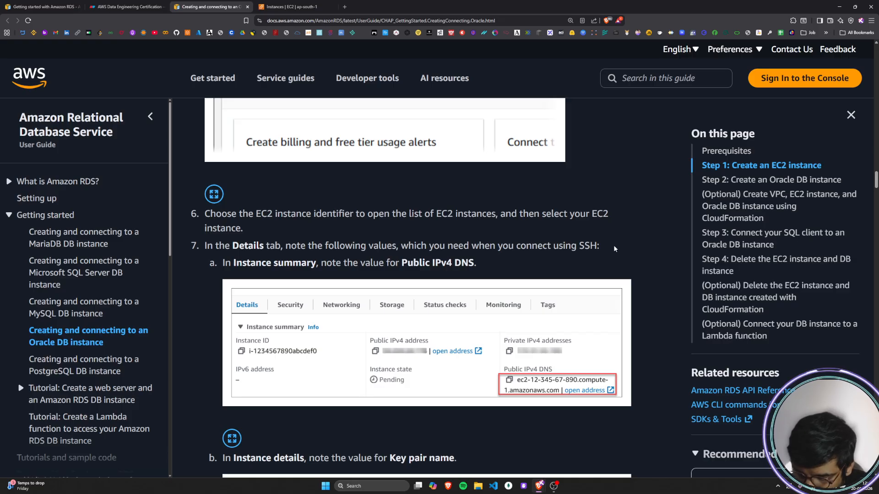
left_click_drag(454, 248, 605, 254)
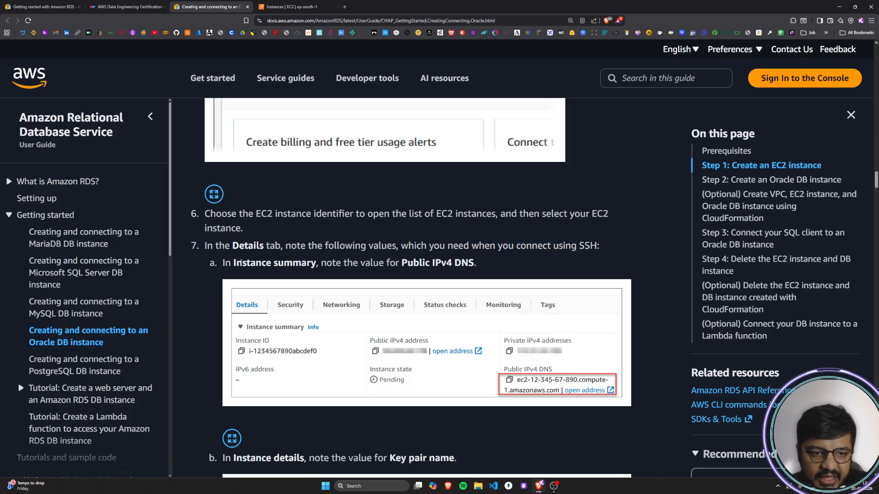
Step: Read which values the guide says to note: Public IPv4 DNS in Instance summary and Key pair name in Instance details
left_click_drag(221, 264, 485, 263)
left_click(485, 263)
scroll(414, 264, "down", 3)
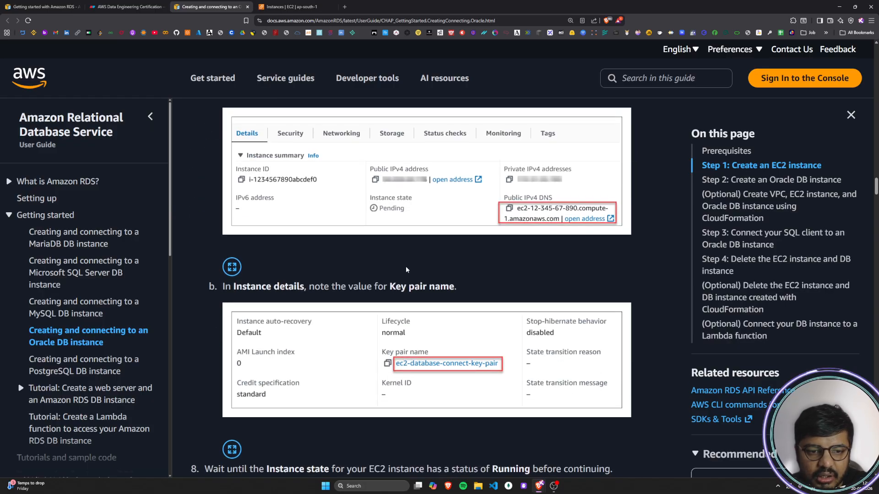
left_click_drag(255, 289, 455, 288)
left_click(456, 287)
Step: Read the guide's instruction about waiting for the Running status and check the instance state in the EC2 console
scroll(365, 287, "down", 5)
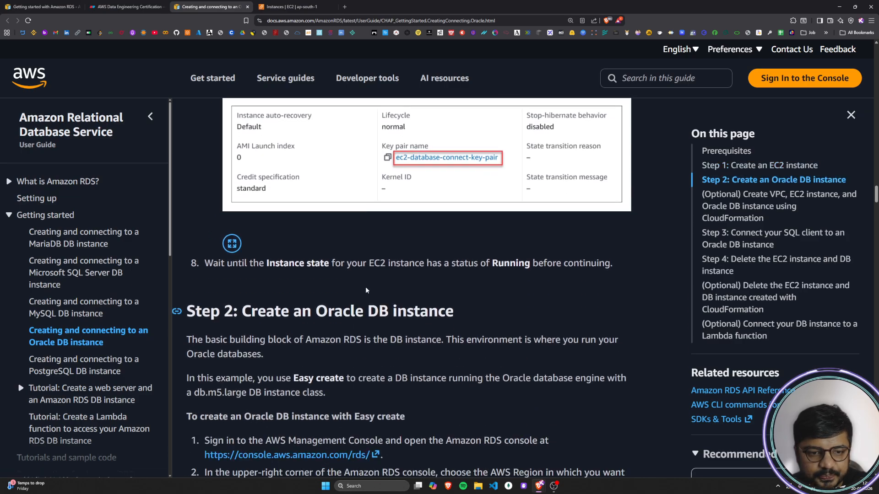
left_click_drag(206, 232, 397, 234)
left_click_drag(453, 235, 599, 231)
left_click(599, 231)
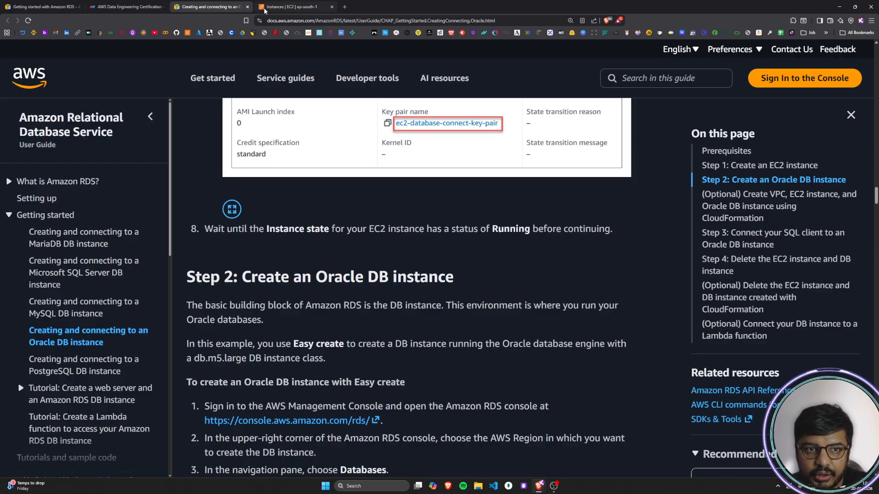
left_click(297, 6)
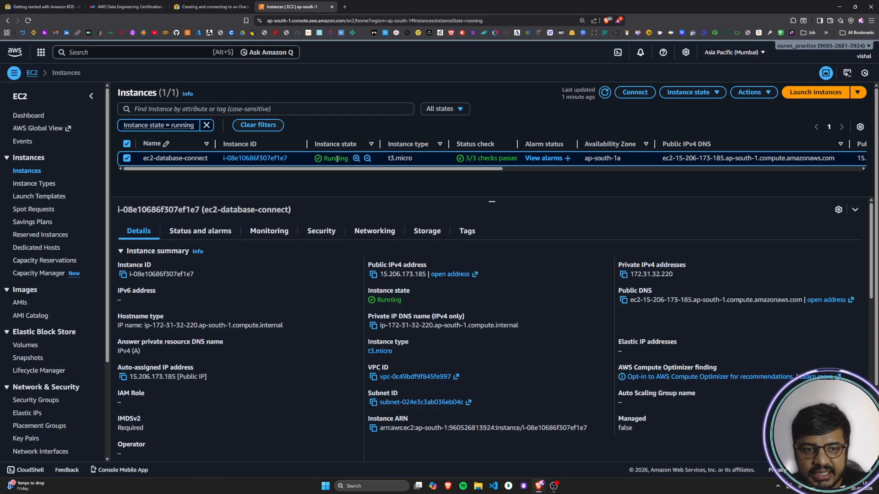
Step: Return to the guide and read the opening of Step 2 about the DB instance as the basic building block of RDS
left_click(216, 9)
scroll(394, 315, "down", 3)
left_click_drag(189, 174, 464, 181)
left_click(464, 180)
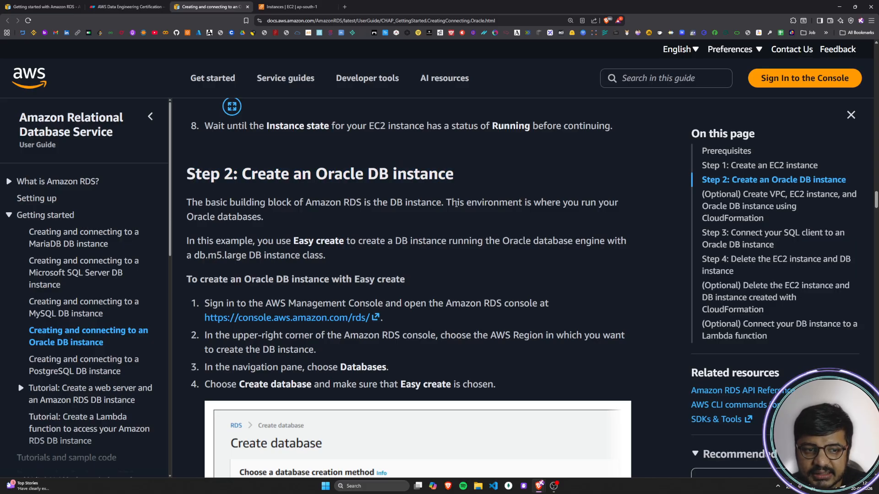
left_click_drag(186, 202, 378, 200)
left_click_drag(273, 203, 511, 206)
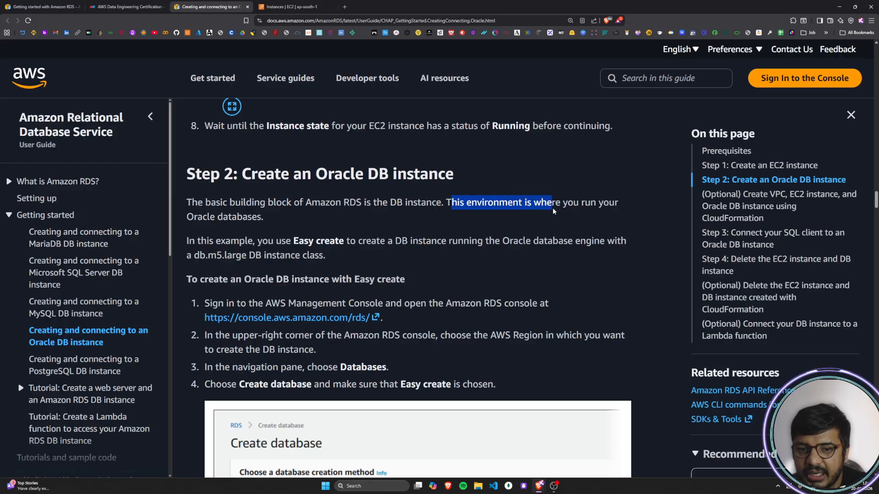
left_click_drag(203, 218, 249, 219)
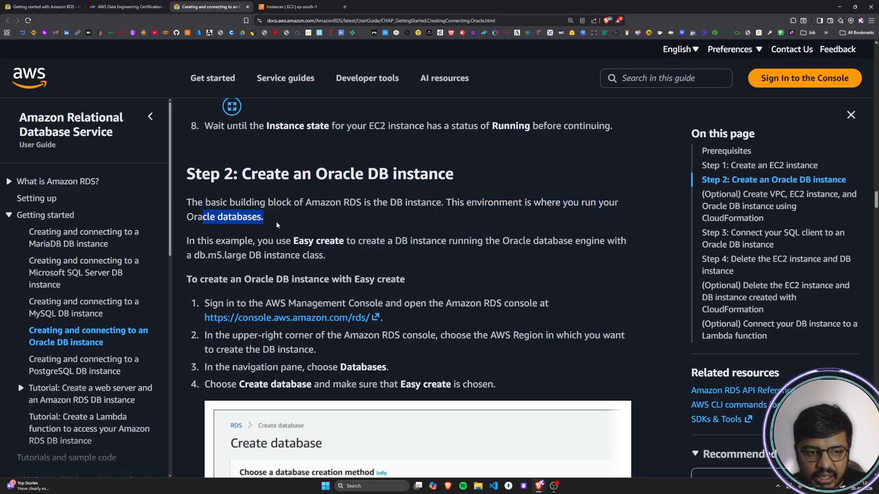
left_click(276, 222)
Step: Read the guide's description of using Easy create with the Oracle engine and the db.m5.large instance class
scroll(276, 222, "down", 1)
left_click_drag(192, 207, 623, 209)
left_click(193, 222)
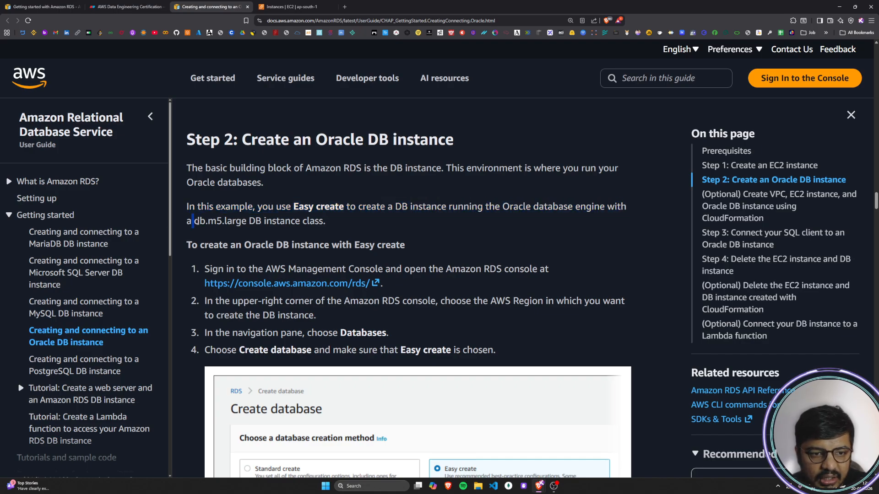
left_click_drag(223, 221, 327, 222)
left_click(327, 221)
scroll(318, 225, "down", 1)
left_click_drag(187, 176, 405, 180)
left_click(404, 181)
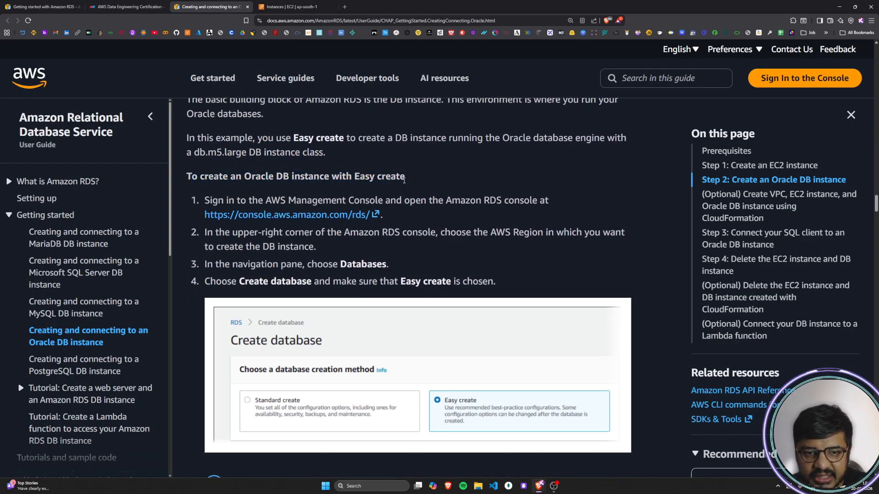
Step: Read the guide's sign-in instruction and open the Amazon RDS console from its link
left_click_drag(209, 202, 549, 202)
left_click(548, 199)
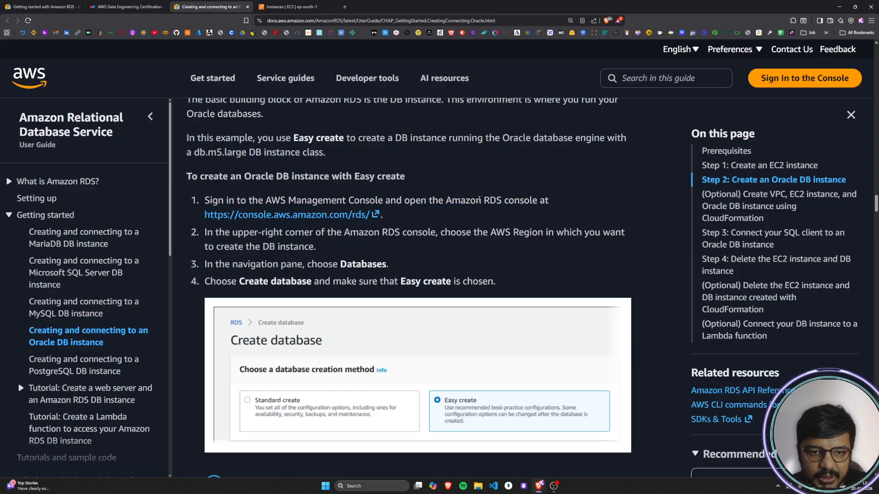
left_click(350, 215)
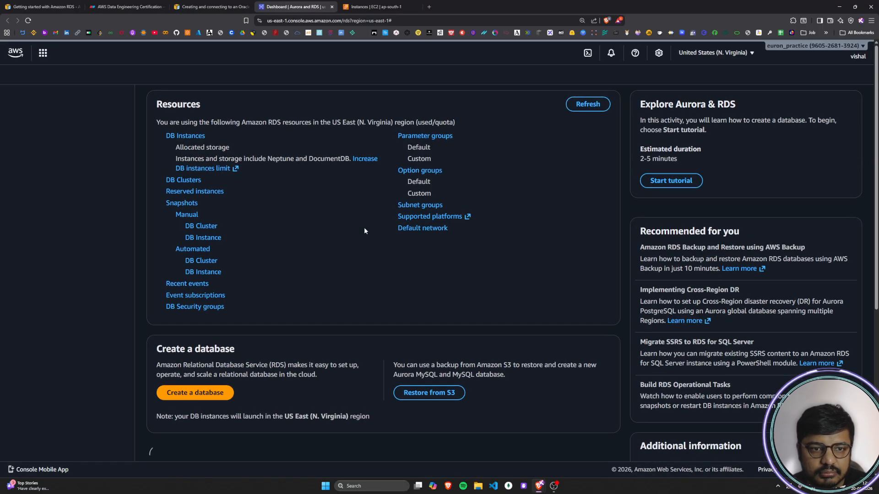
Step: Return to the guide and read the instruction on choosing the AWS Region for the DB instance
left_click(222, 8)
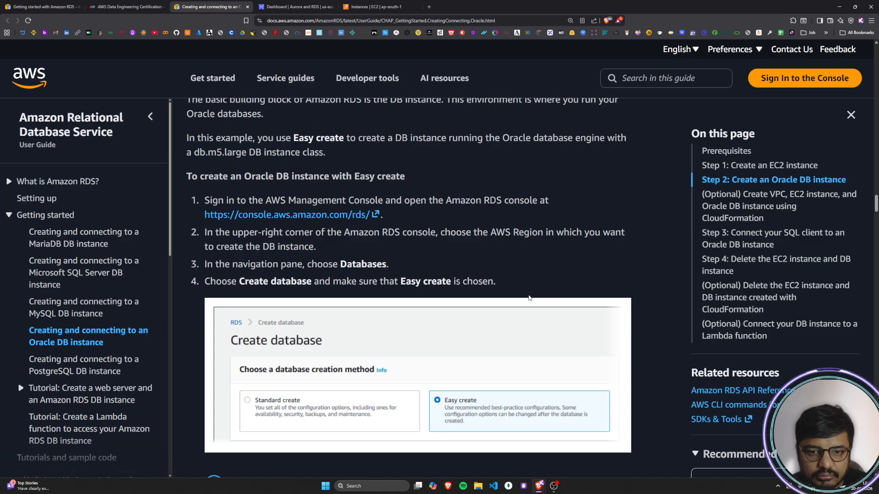
scroll(354, 234, "down", 1)
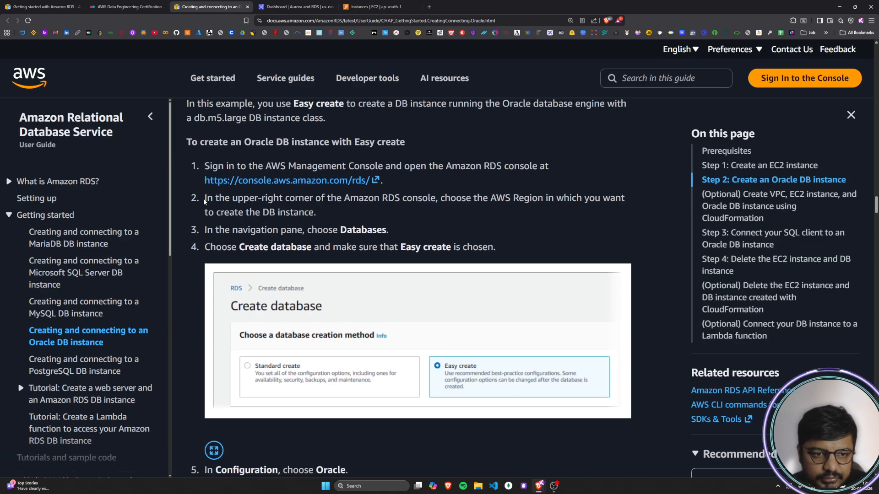
left_click_drag(204, 202, 351, 217)
left_click(351, 217)
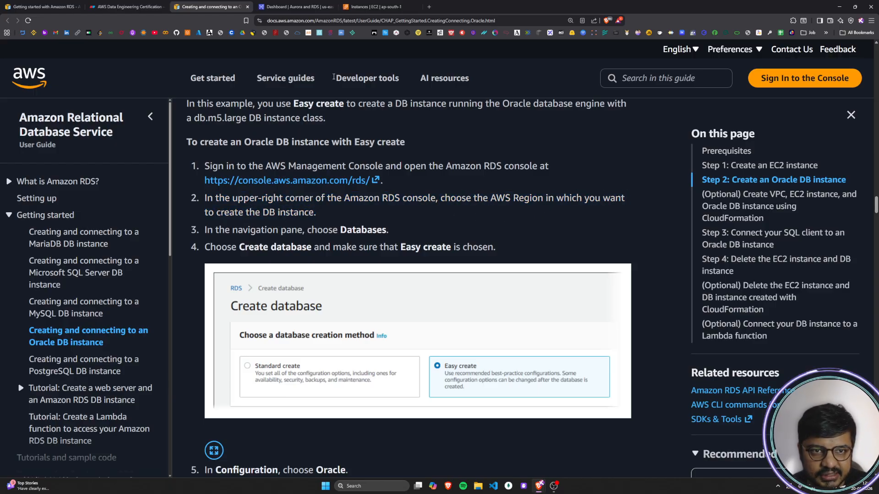
Step: Check the EC2 console's region and set the RDS console to the same one, Asia Pacific (Mumbai), ap-south-1
left_click(291, 7)
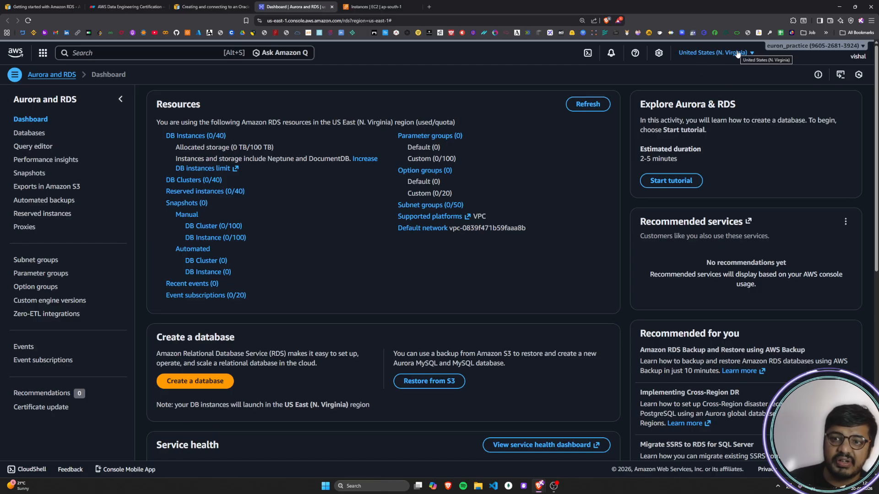
key("ctrl+Tab")
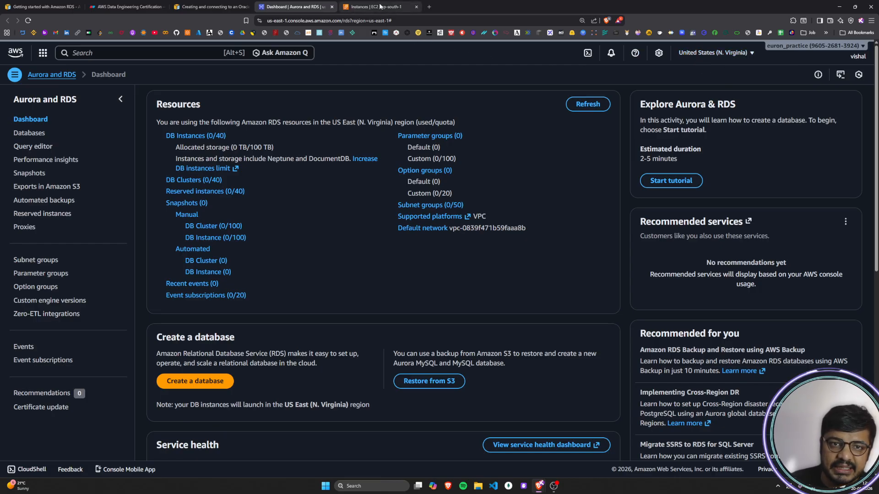
left_click(748, 54)
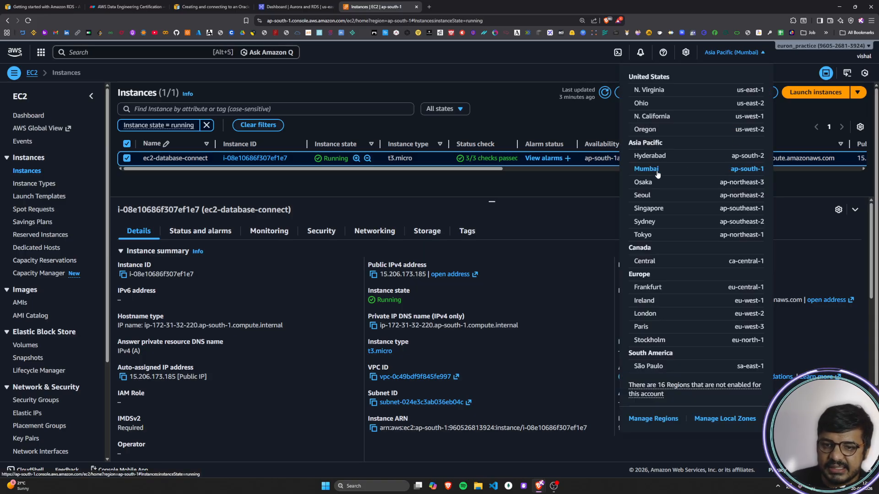
key("ctrl+shift+Tab")
left_click(750, 53)
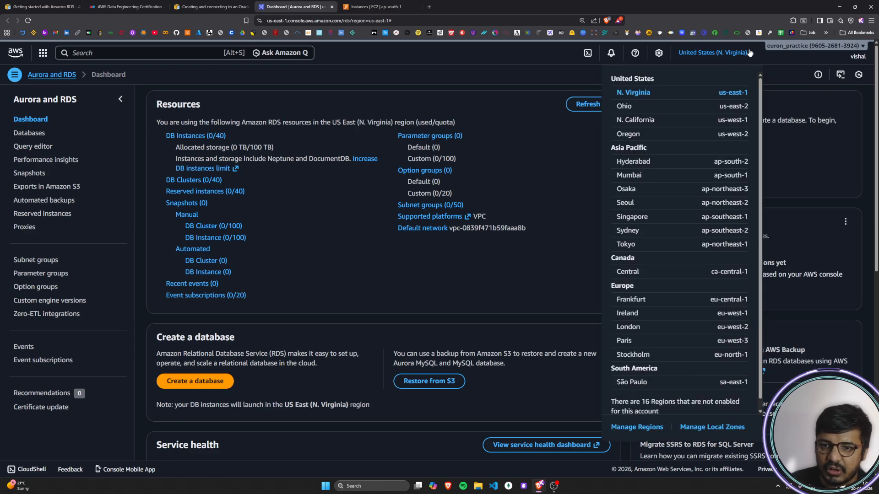
left_click(629, 174)
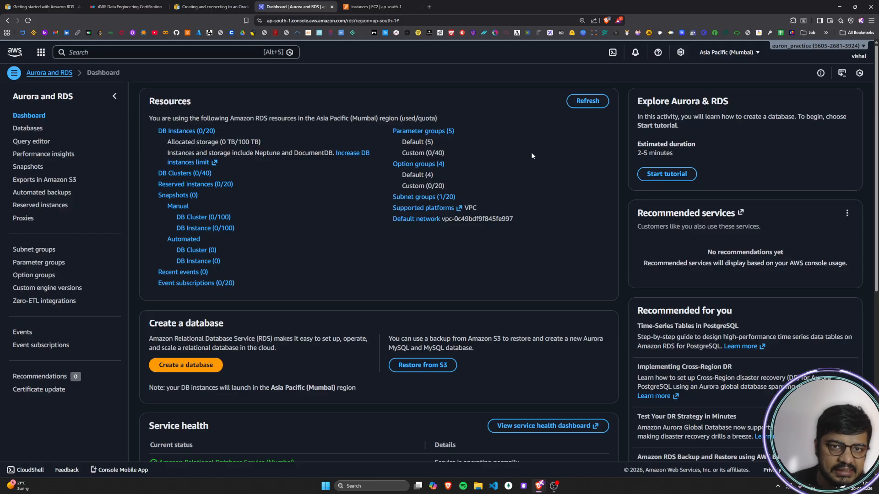
left_click(727, 53)
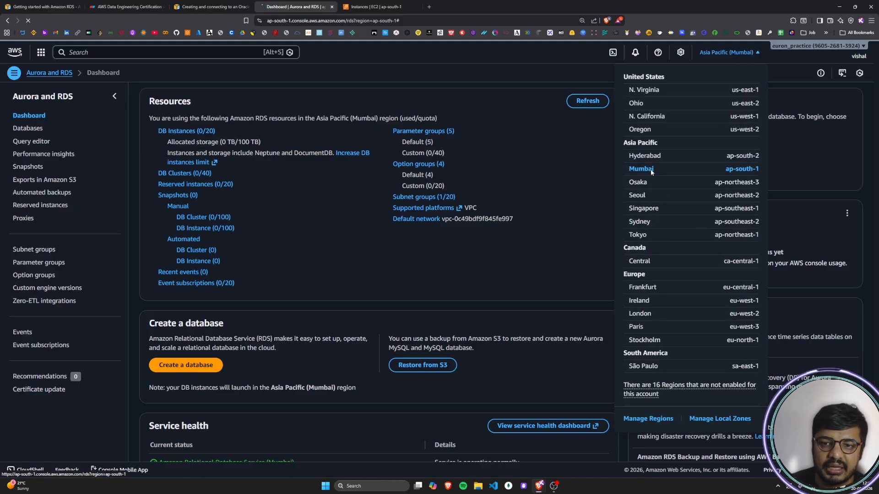
left_click(651, 171)
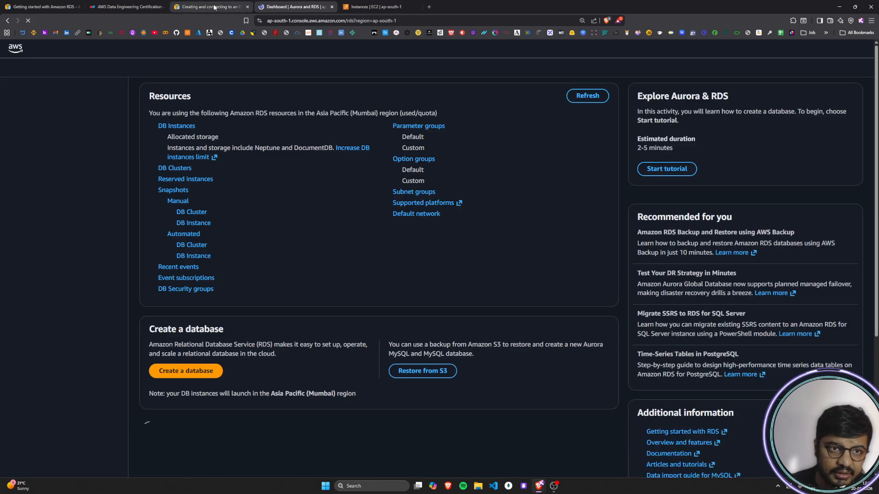
Step: Read the guide's navigation instruction and open the Databases list in the RDS console
left_click(214, 6)
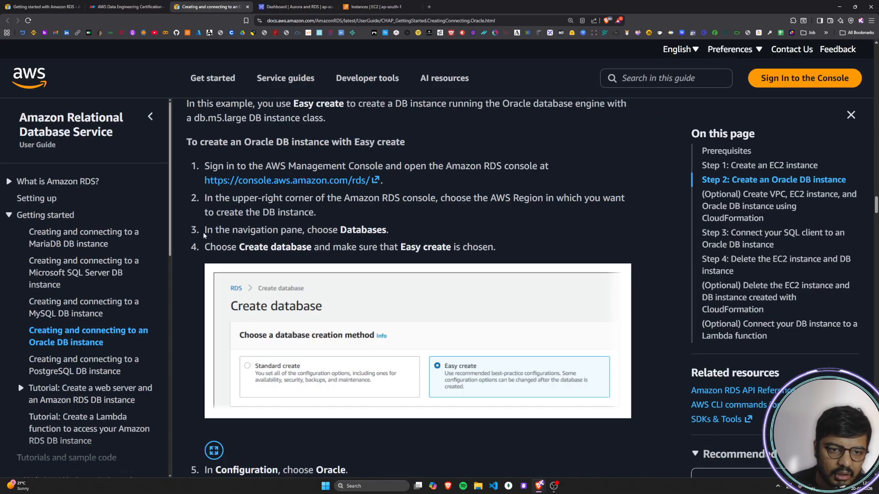
left_click_drag(203, 232, 401, 230)
left_click(401, 229)
left_click(301, 5)
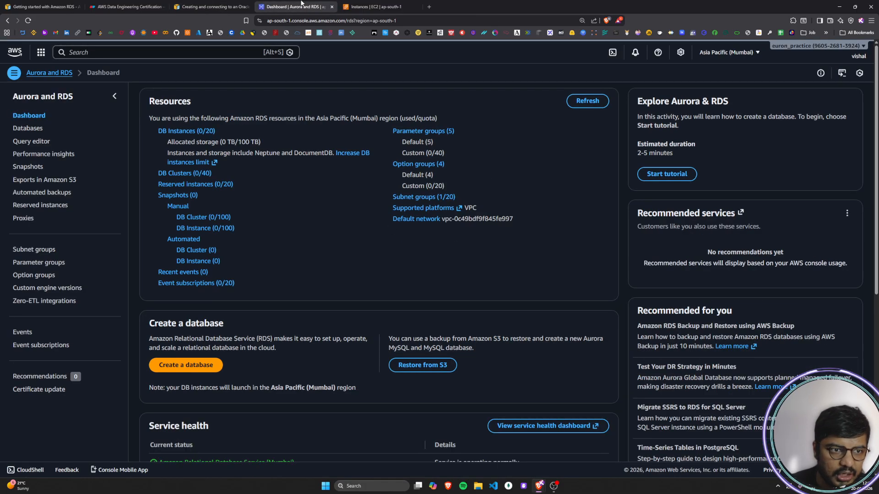
left_click(28, 130)
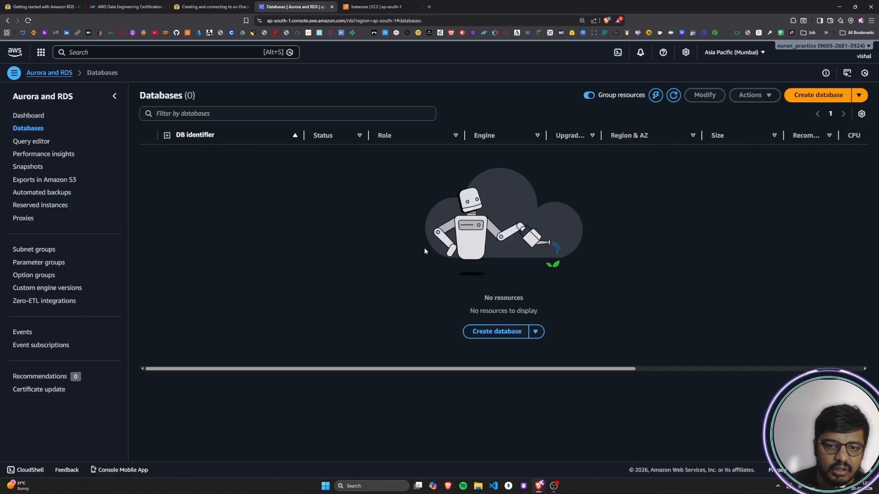
Step: Read the guide's instruction on Create database with Easy create, and start creating a database in the RDS console
left_click(187, 7)
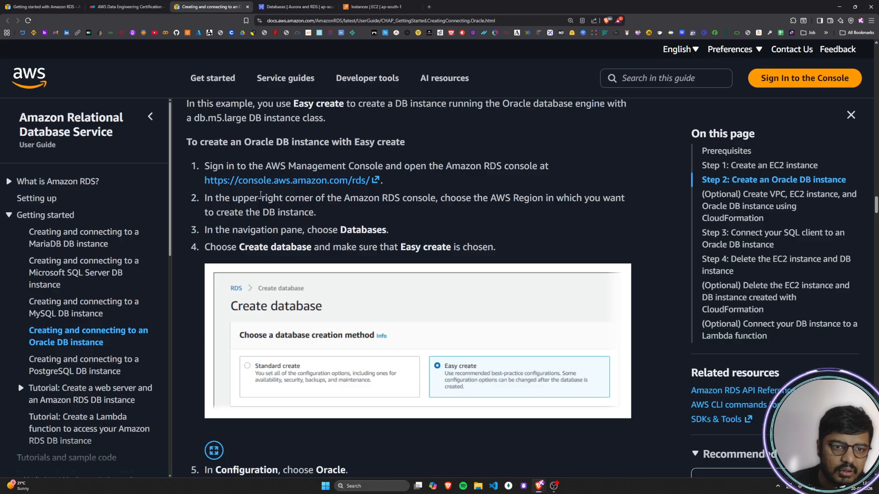
scroll(251, 207, "down", 1)
left_click_drag(211, 214, 504, 214)
left_click(505, 215)
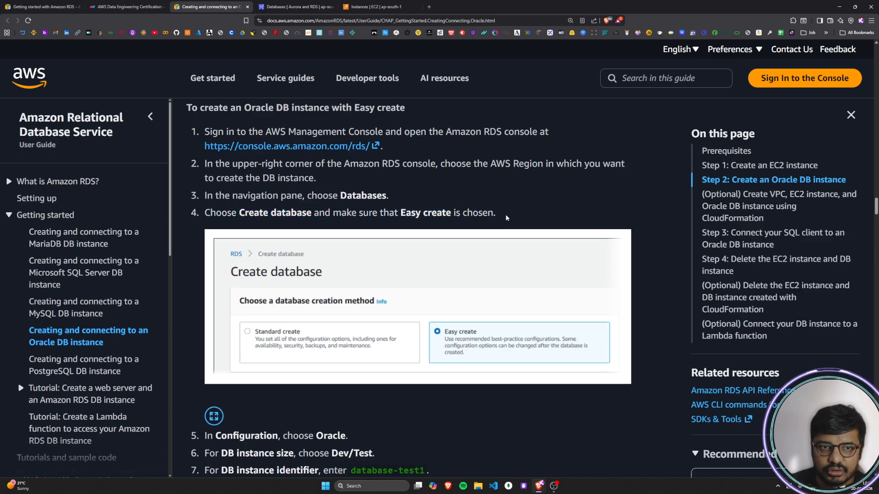
left_click(296, 7)
left_click(501, 337)
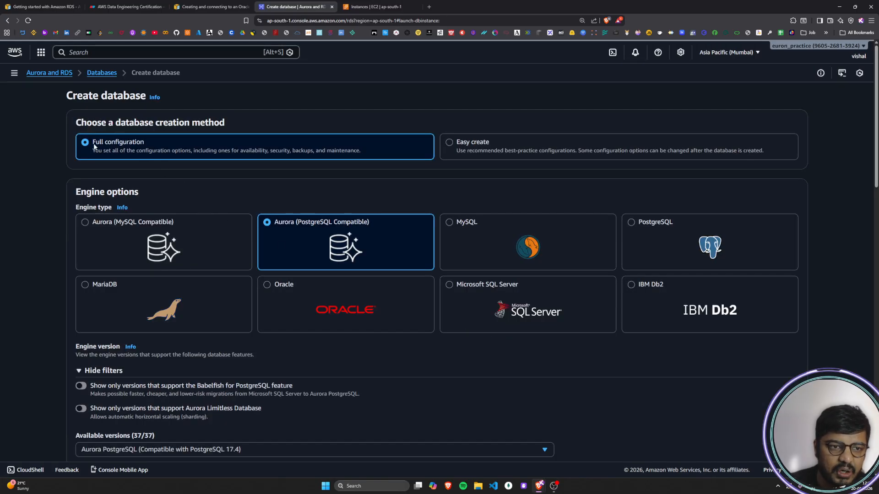
Step: Select Easy create as the database creation method and check the choice against the guide's instruction
triple_click(105, 144)
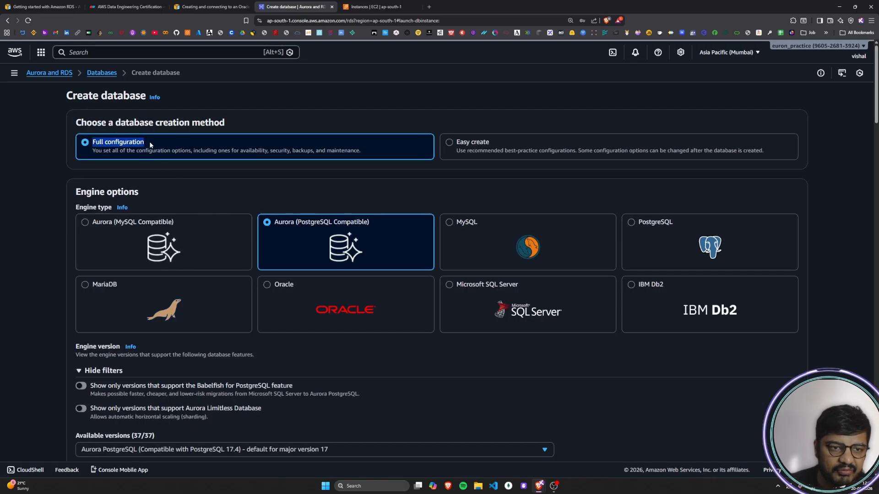
left_click(494, 141)
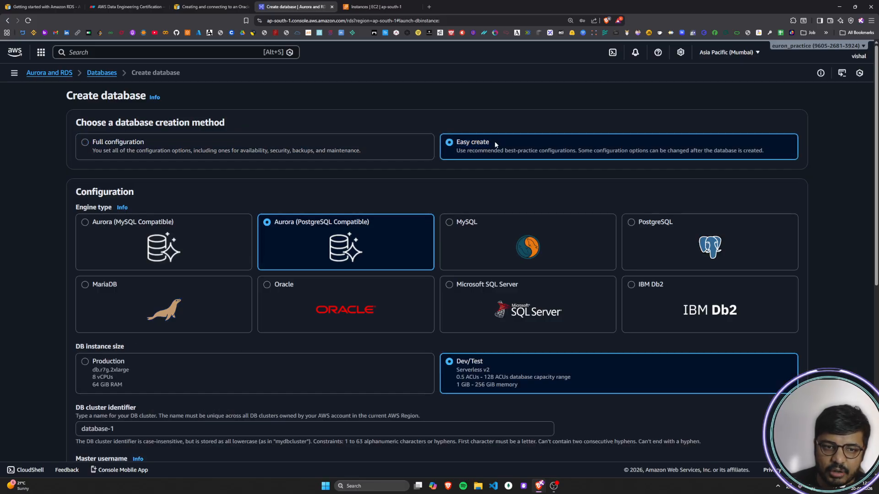
left_click(225, 6)
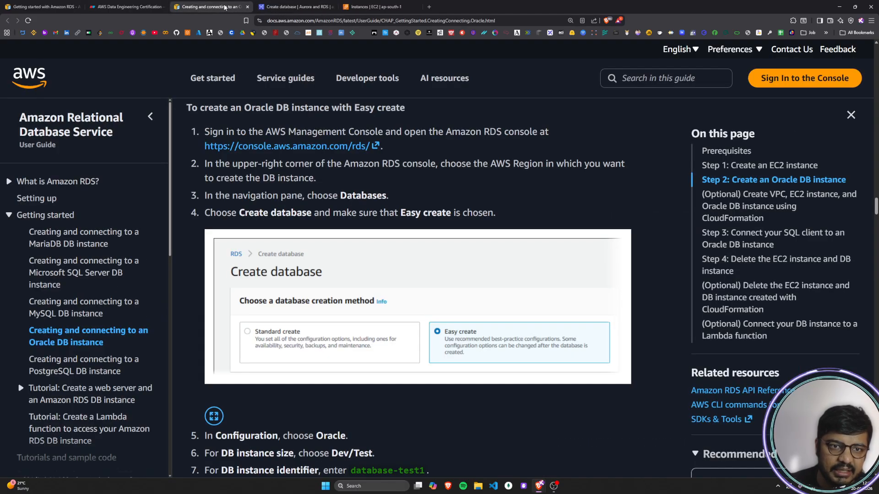
left_click_drag(368, 213, 501, 210)
left_click(500, 211)
Step: Read the guide's Configuration instruction and select Oracle as the engine type for the new database
scroll(501, 213, "down", 5)
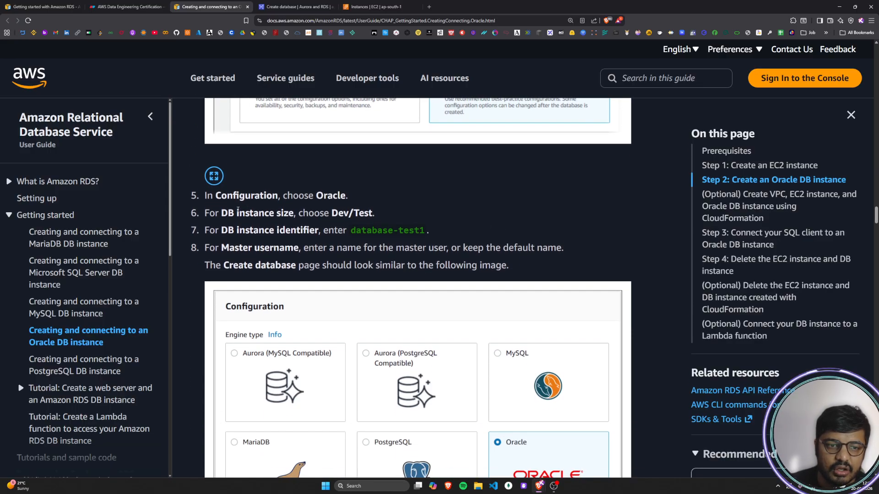
left_click_drag(207, 196, 348, 196)
left_click(347, 196)
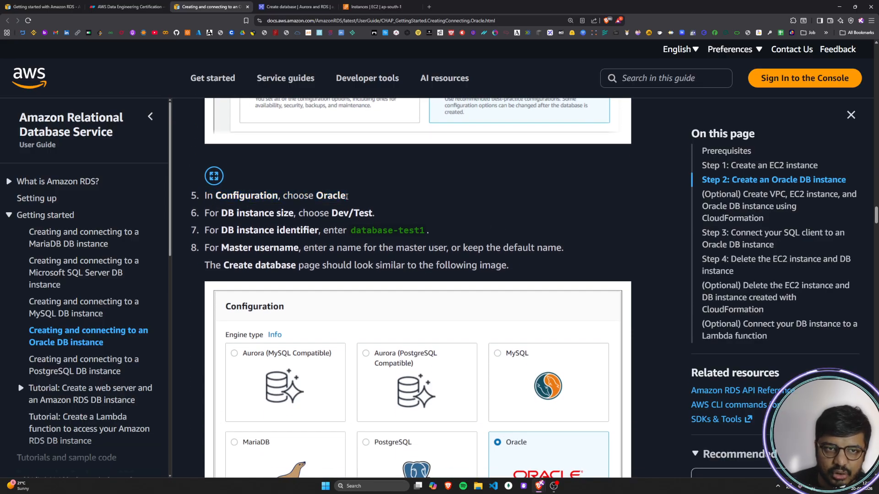
left_click(311, 9)
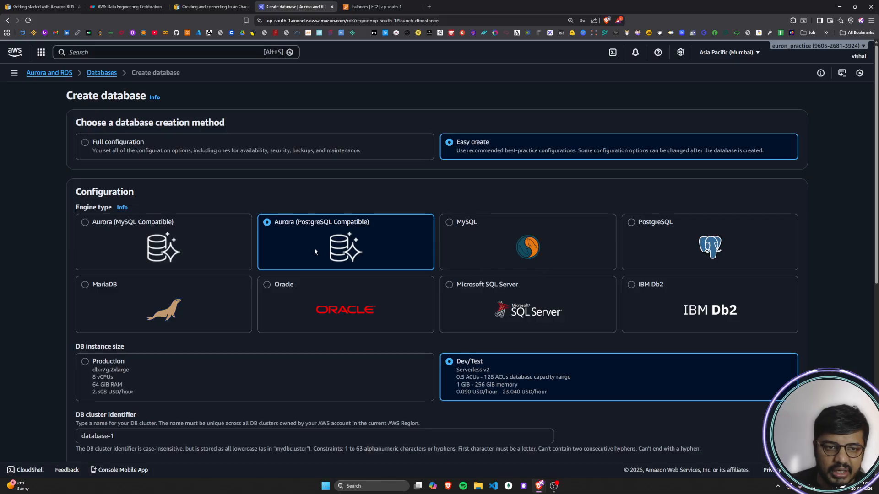
left_click(276, 293)
scroll(359, 341, "down", 2)
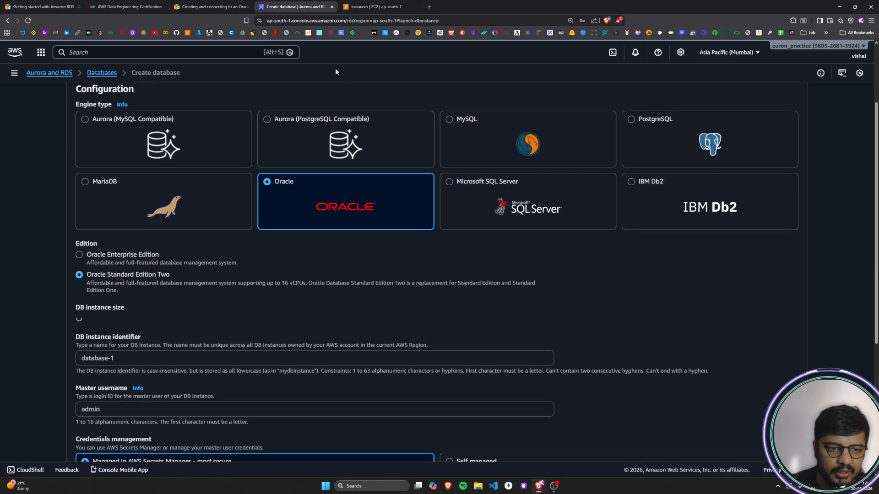
Step: Read the guide's DB instance size instruction and check that Dev/Test is selected in the database form
left_click(371, 7)
left_click(210, 6)
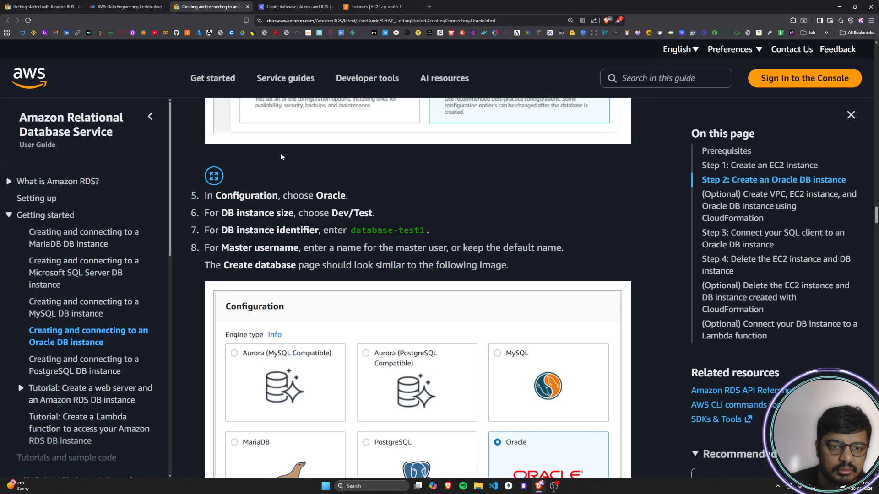
scroll(314, 237, "down", 1)
left_click_drag(210, 179, 379, 183)
left_click(378, 182)
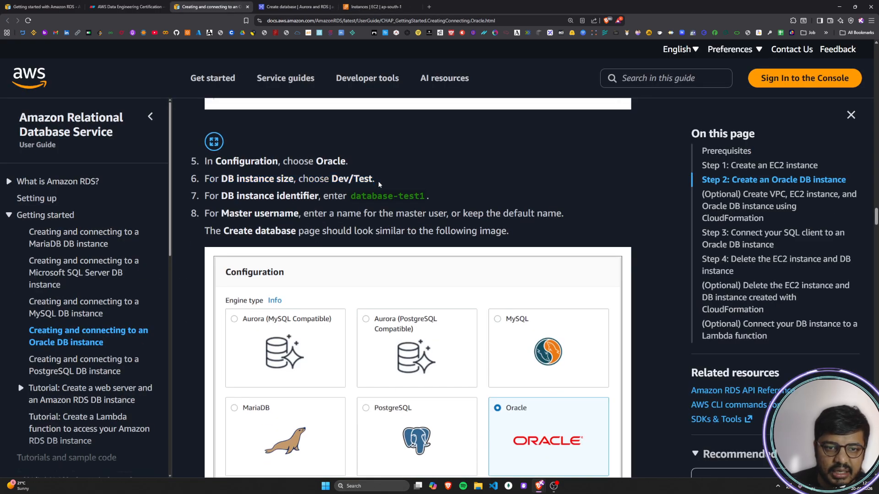
left_click(308, 6)
scroll(426, 316, "down", 2)
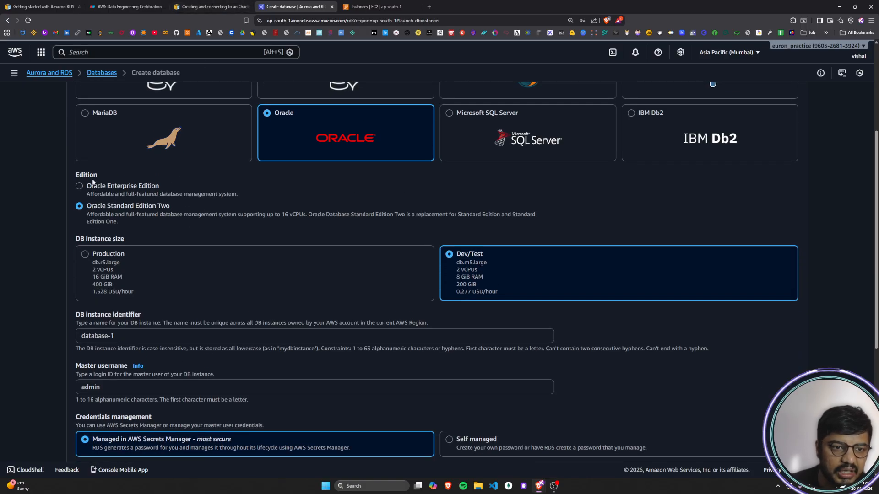
Step: Compare the two Oracle editions, trying Oracle Enterprise Edition and setting the edition back to Oracle Standard Edition Two
left_click_drag(87, 187, 161, 188)
left_click_drag(87, 207, 167, 206)
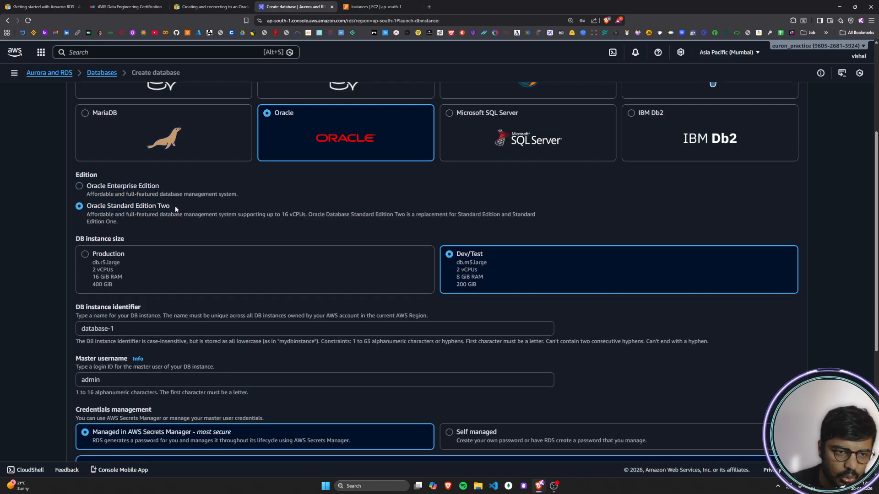
left_click(80, 186)
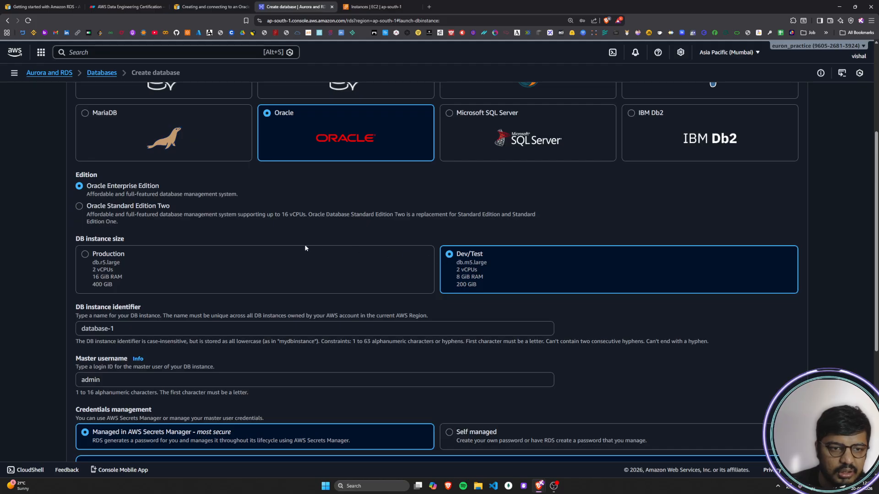
left_click(80, 206)
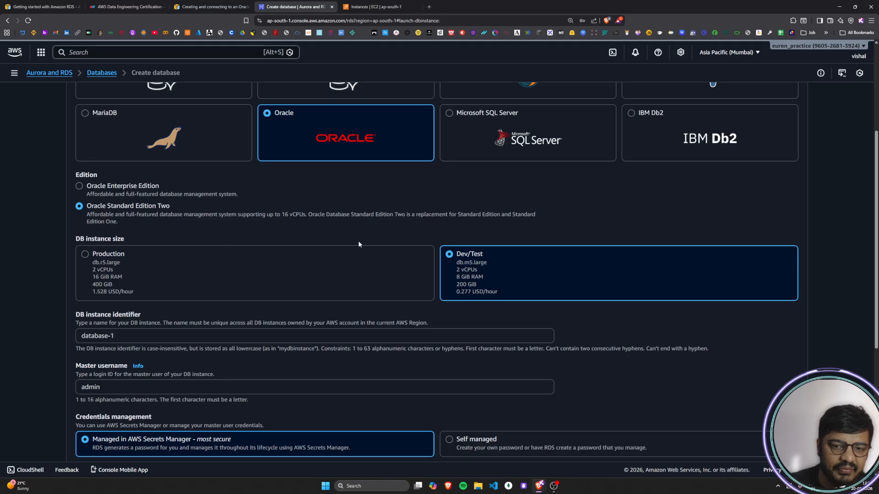
Step: Review the Production and Dev/Test instance sizes offered for the Oracle database, comparing their specifications and hourly prices
scroll(278, 275, "down", 2)
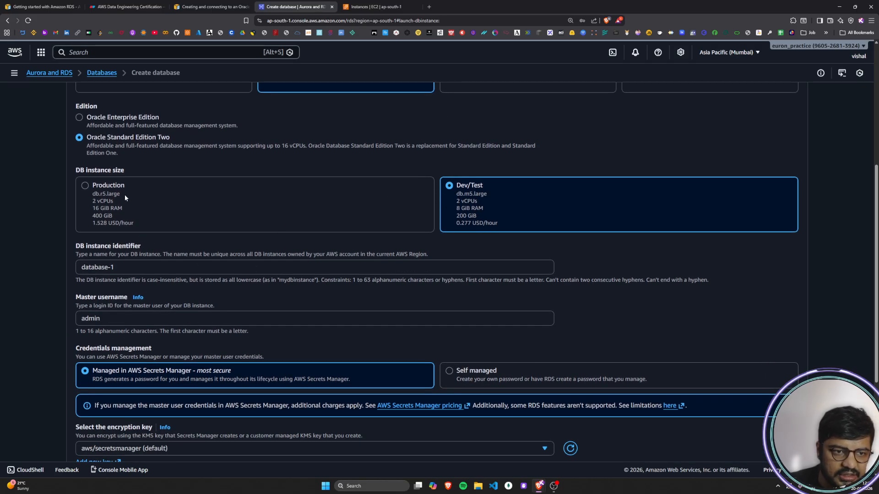
scroll(220, 238, "up", 4)
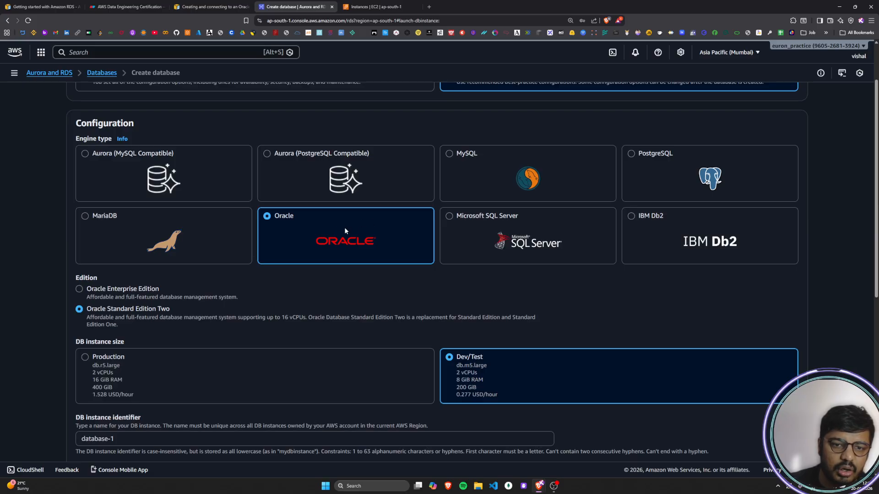
scroll(345, 227, "down", 3)
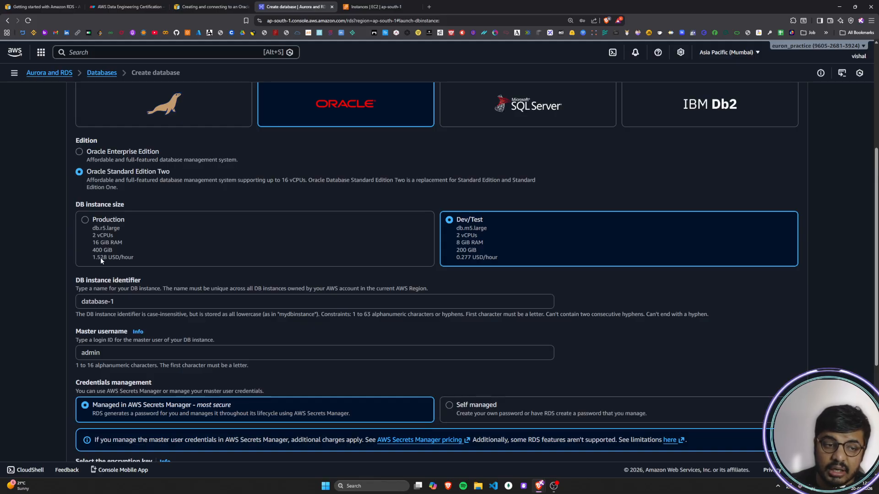
left_click_drag(459, 220, 486, 221)
left_click(486, 221)
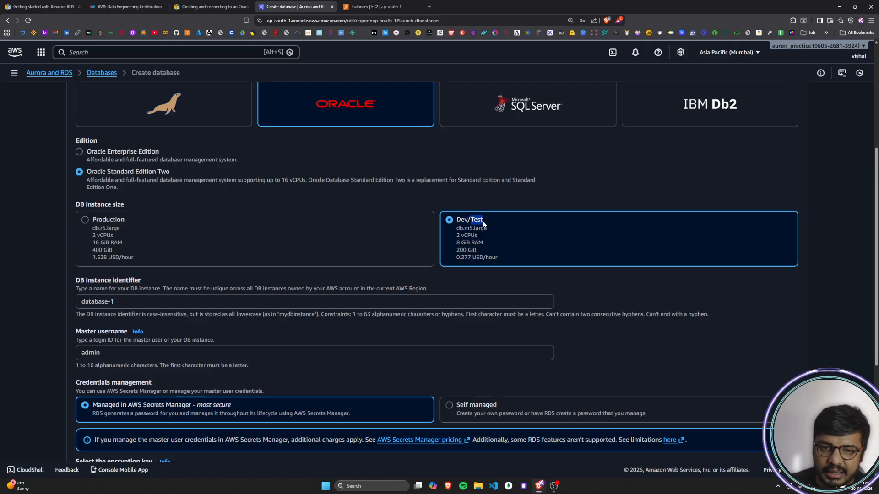
scroll(483, 223, "down", 1)
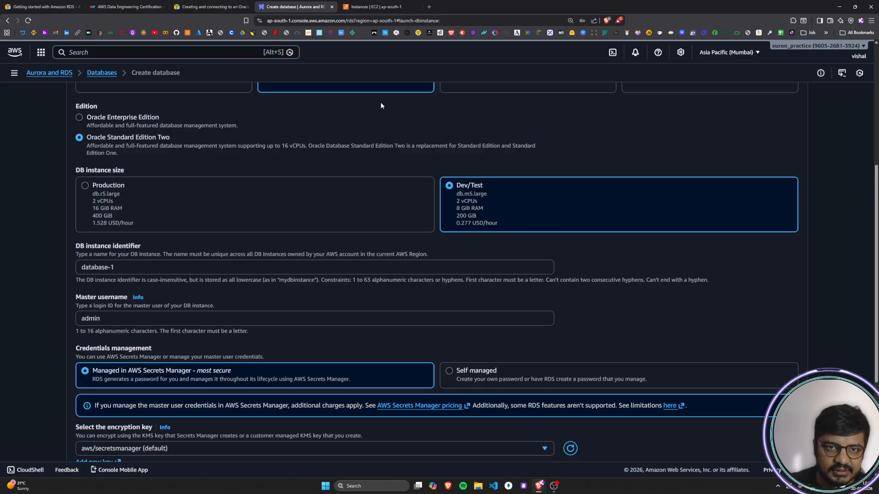
Step: Copy the sample identifier database-test1 from the guide and set it as the DB instance identifier
left_click(183, 7)
scroll(415, 249, "down", 1)
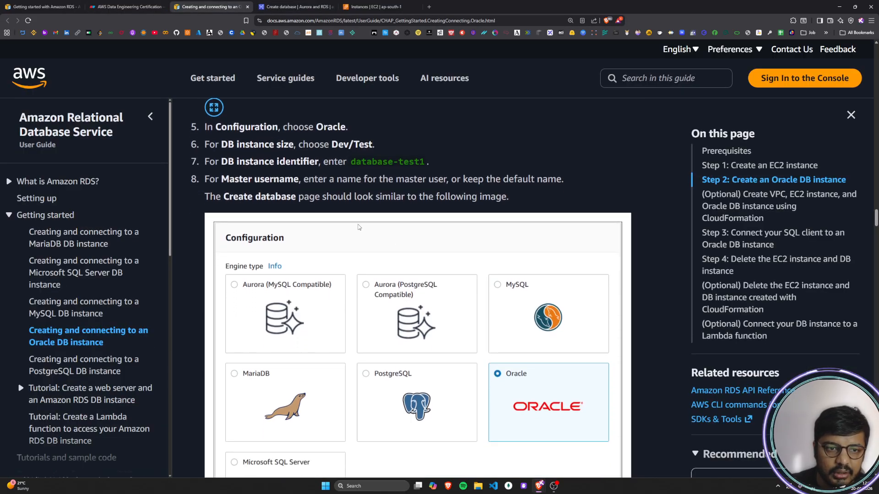
left_click_drag(218, 149, 372, 146)
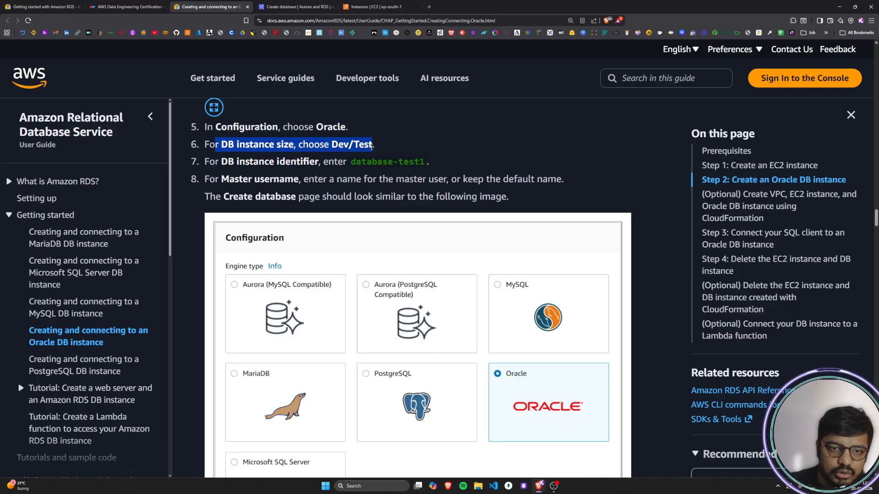
left_click(371, 147)
left_click_drag(206, 161, 425, 164)
key("ctrl+c")
left_click(372, 162)
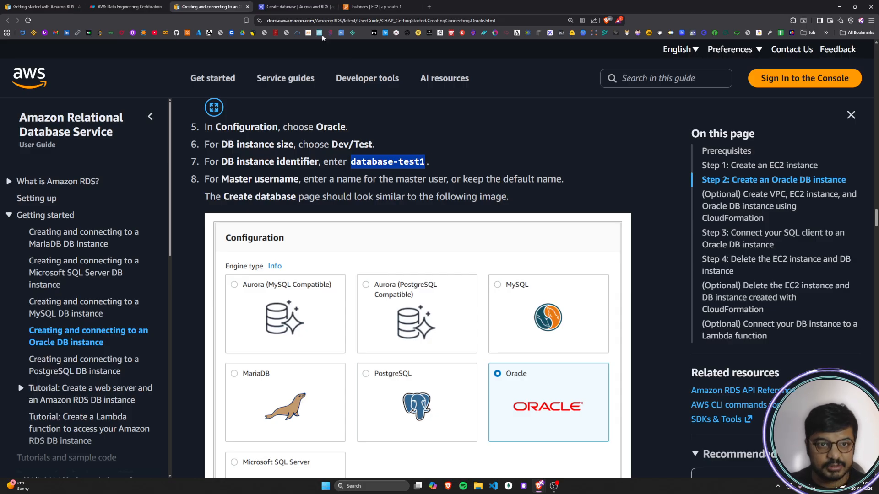
left_click(293, 6)
triple_click(118, 261)
key("ctrl+v")
scroll(246, 214, "down", 2)
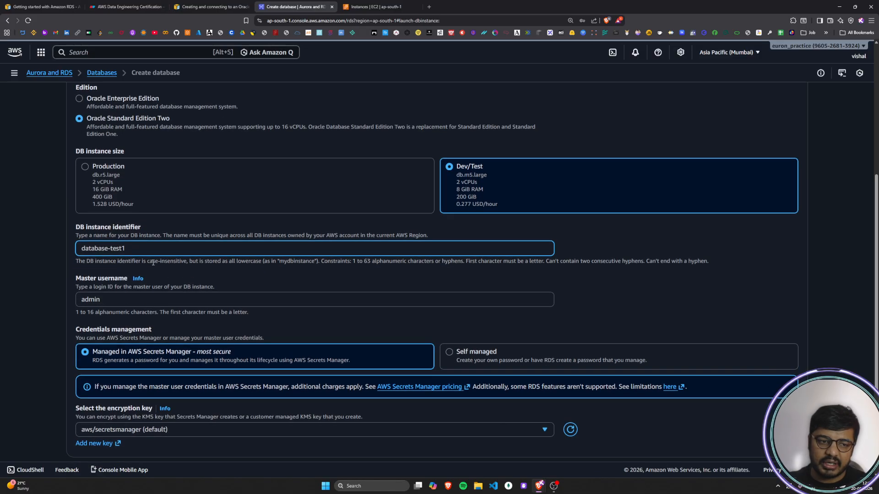
Step: Read the guide's Master username instruction and its note on how the Create database page should look
left_click(223, 8)
scroll(231, 160, "down", 1)
scroll(230, 160, "up", 1)
left_click_drag(211, 182, 563, 180)
left_click(320, 215)
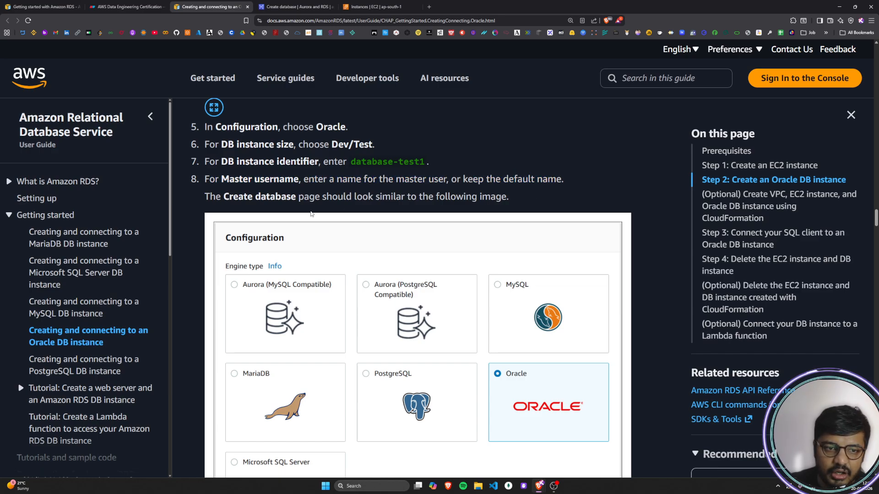
left_click_drag(210, 197, 500, 198)
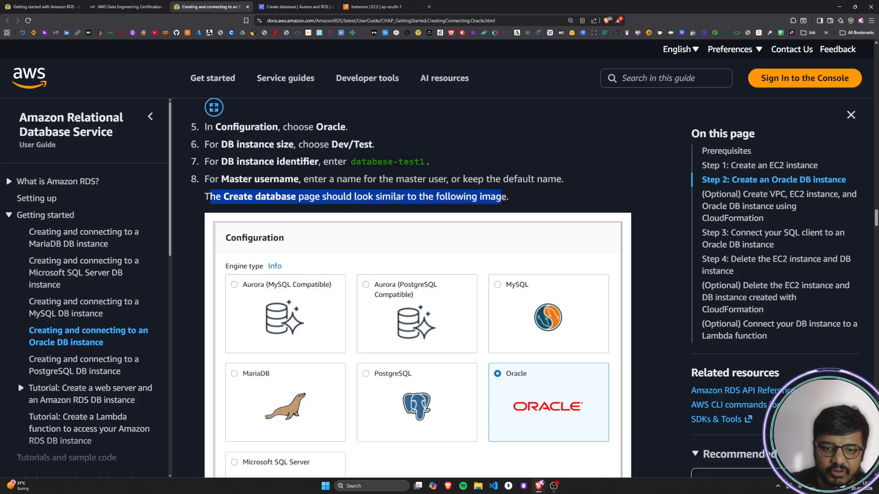
left_click(484, 219)
Step: Examine the guide's sample Create database image, covering the engine, edition, instance size, identifier and master username
scroll(474, 220, "down", 3)
scroll(158, 275, "down", 1)
scroll(462, 295, "down", 3)
scroll(463, 295, "down", 2)
scroll(463, 295, "down", 2)
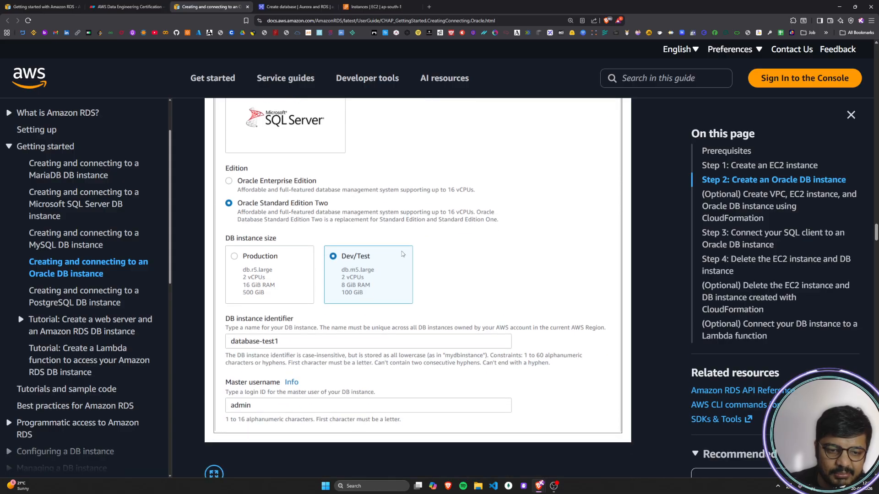
scroll(485, 375, "up", 4)
scroll(386, 260, "up", 2)
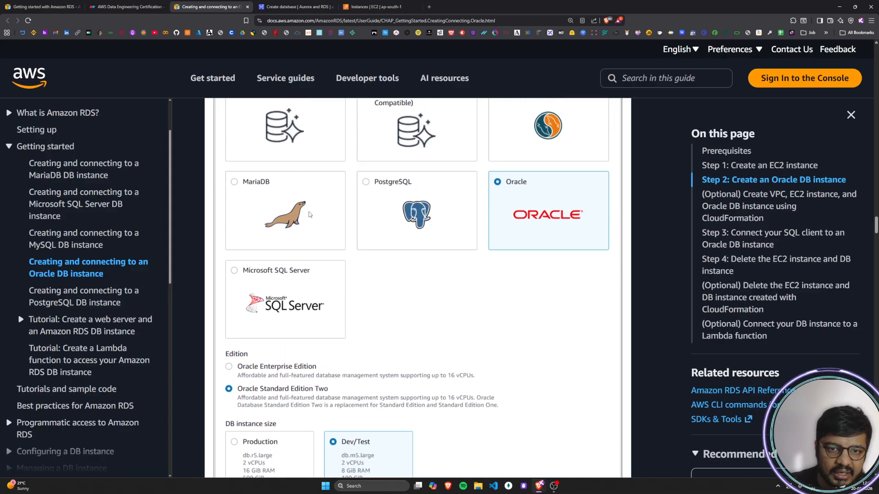
scroll(503, 217, "down", 3)
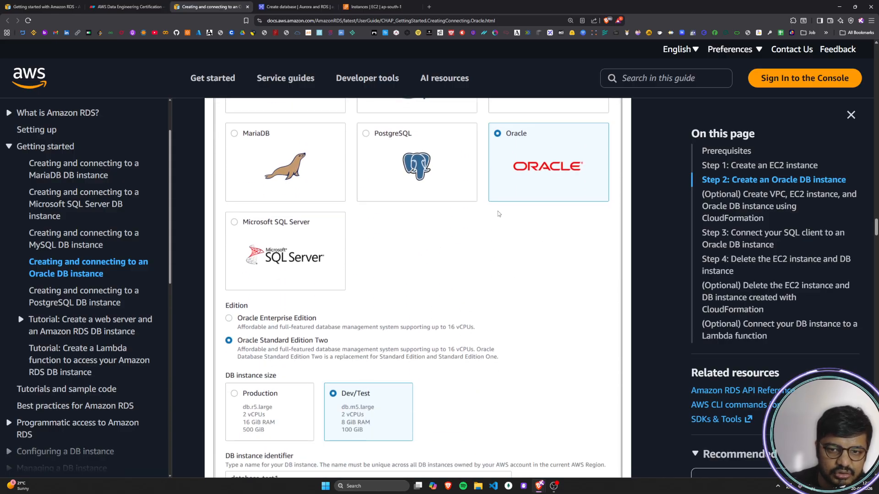
scroll(309, 293, "down", 2)
scroll(265, 276, "down", 1)
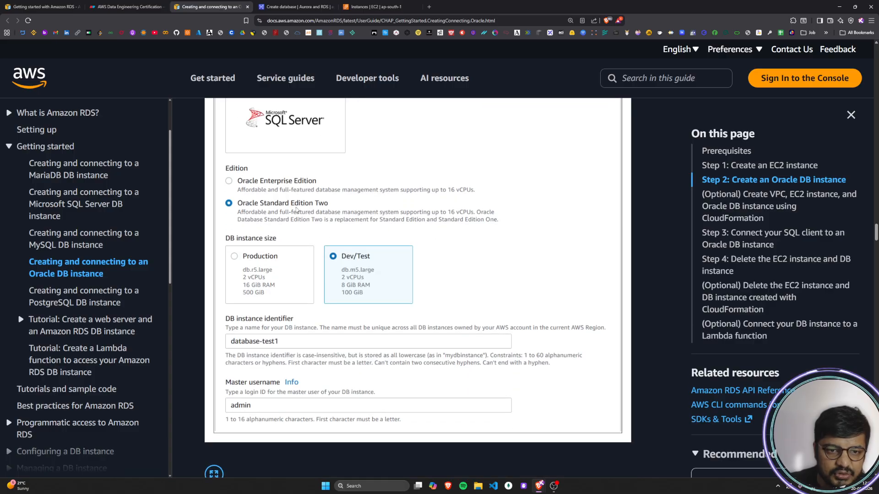
scroll(369, 217, "down", 2)
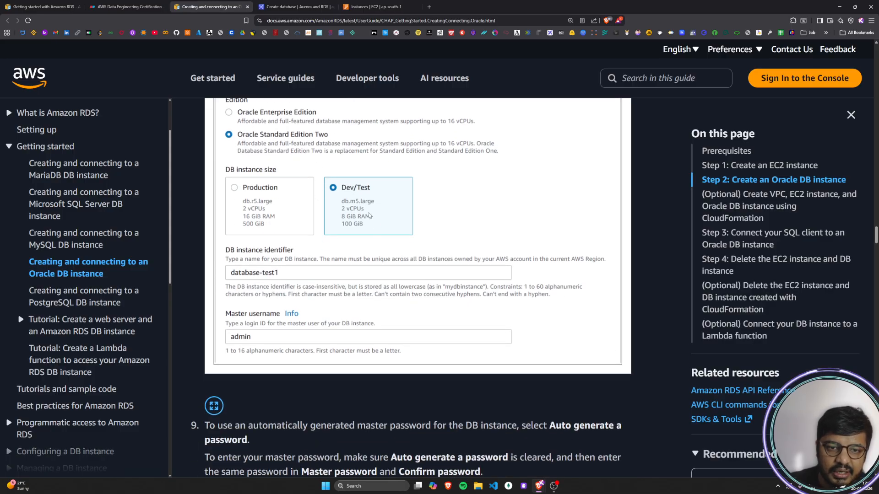
scroll(369, 215, "down", 2)
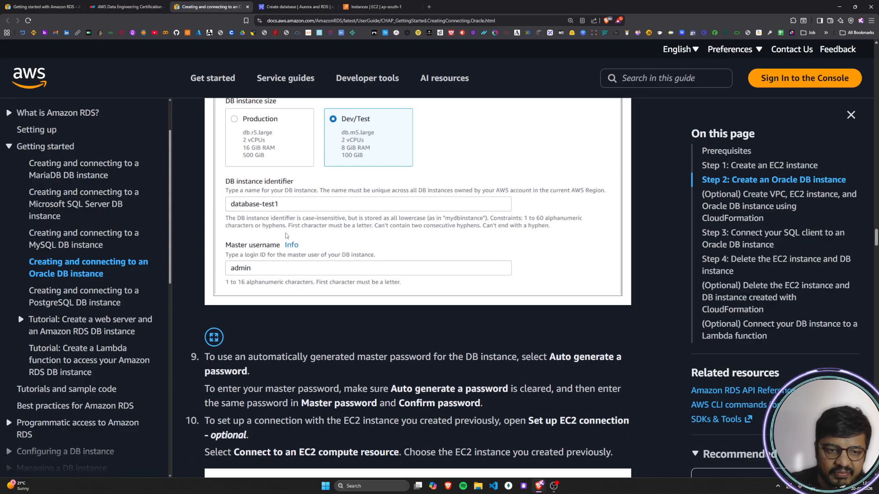
scroll(259, 219, "down", 1)
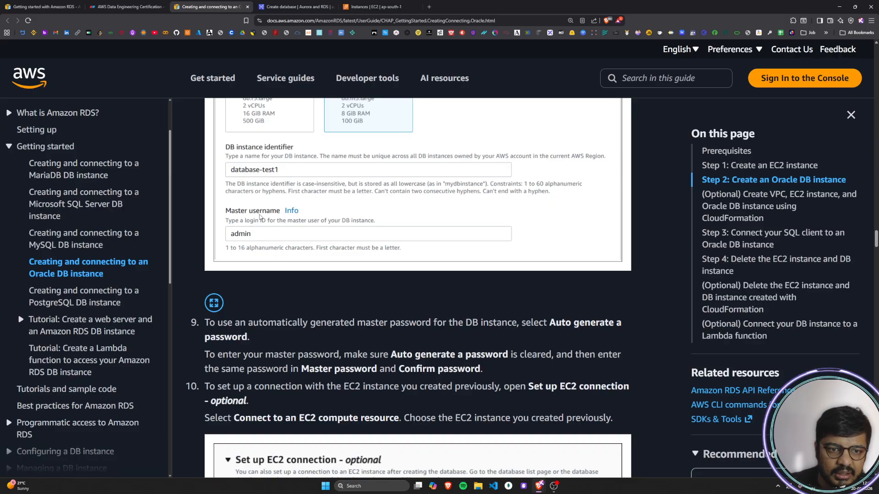
Step: Replace the default master username in the database form with the account owner's first name
left_click(288, 7)
double_click(117, 216)
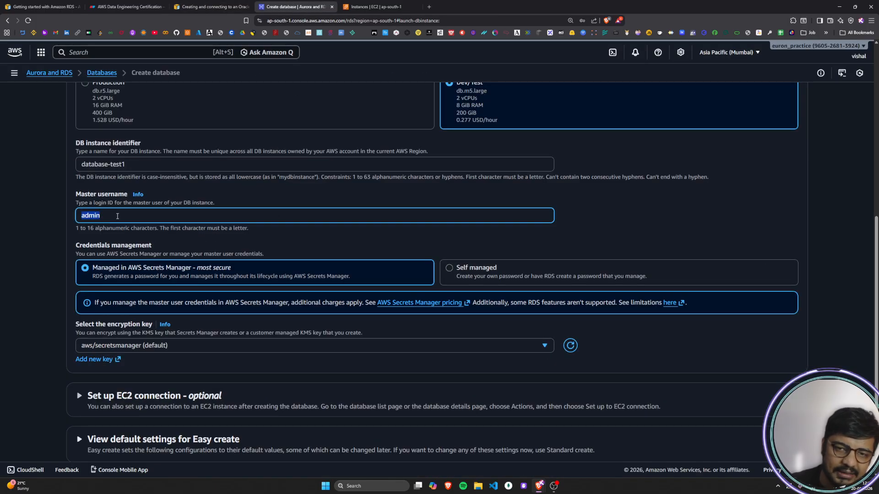
type("vishal")
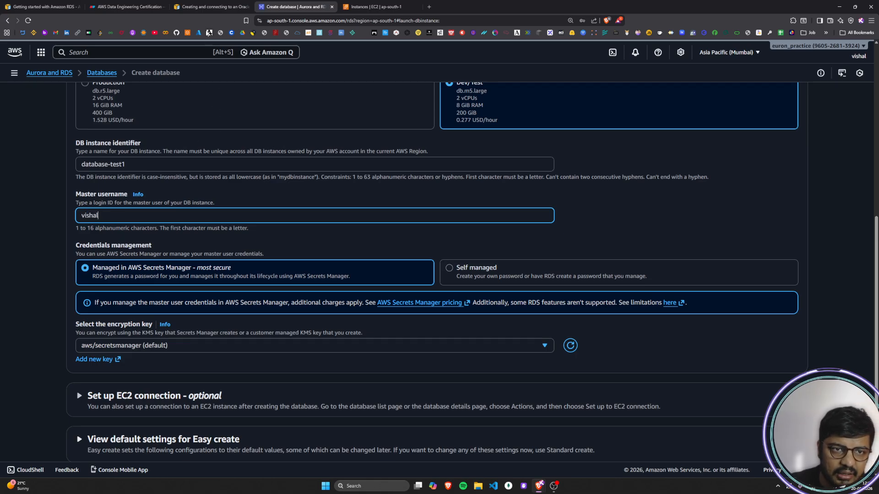
Step: Read the guide's step 9 on using an auto-generated master password versus entering and confirming your own
left_click(210, 6)
scroll(485, 261, "down", 2)
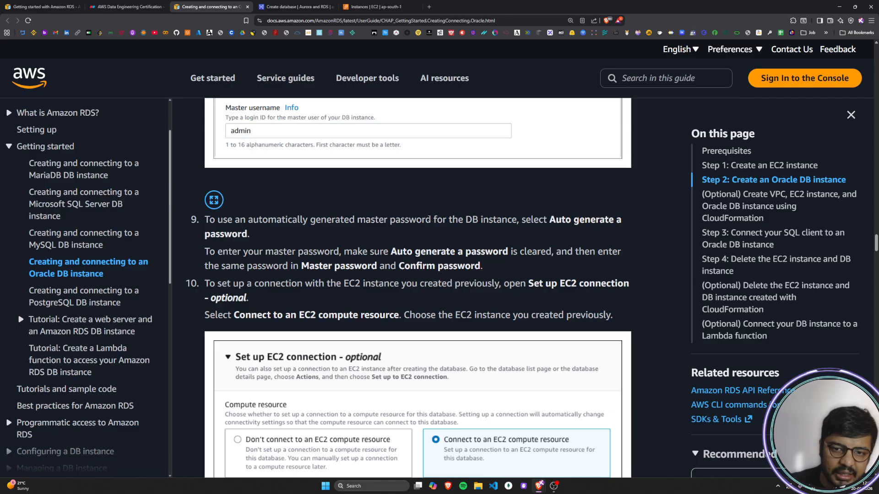
left_click_drag(204, 222, 630, 228)
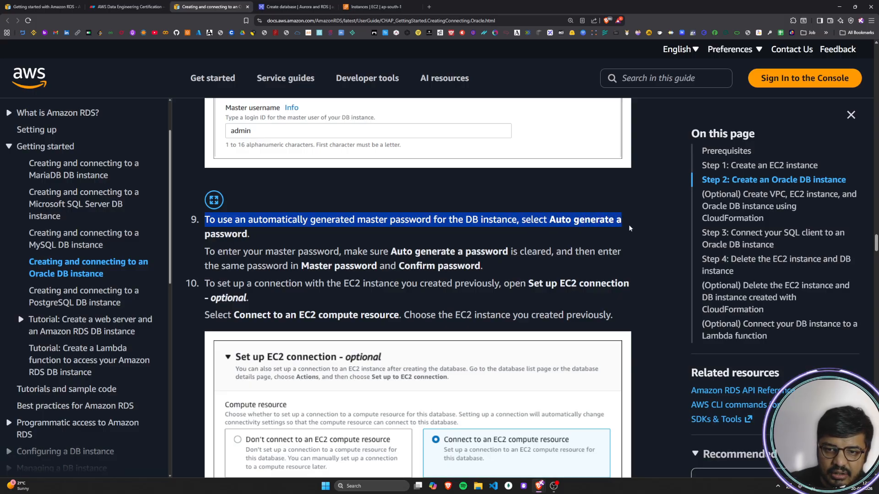
left_click(206, 232)
left_click_drag(204, 251, 625, 258)
left_click(400, 252)
left_click_drag(207, 266, 490, 267)
left_click(490, 266)
Step: Switch the database's credentials management to Self managed and fill in the master password and its confirmation
left_click(291, 9)
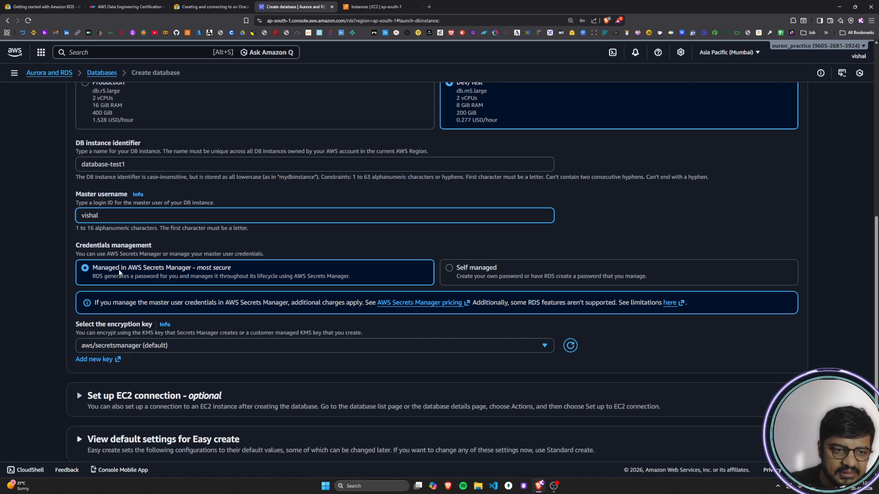
left_click(450, 270)
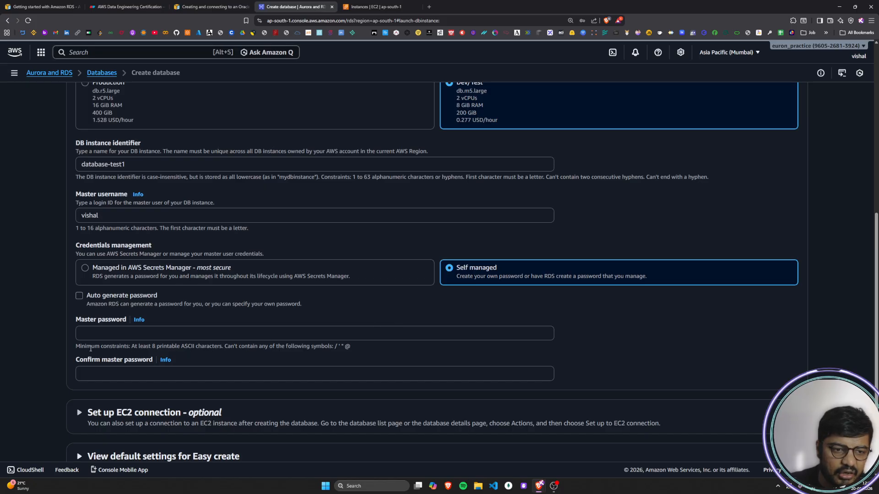
left_click(86, 334)
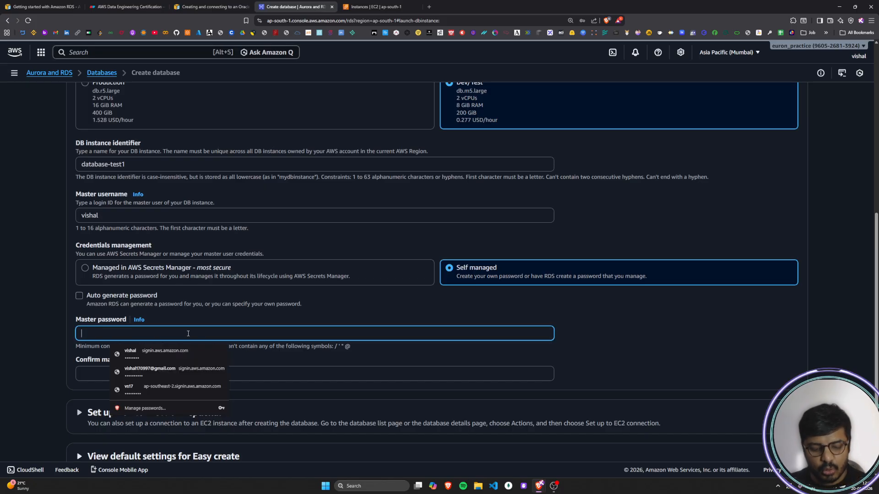
type("****")
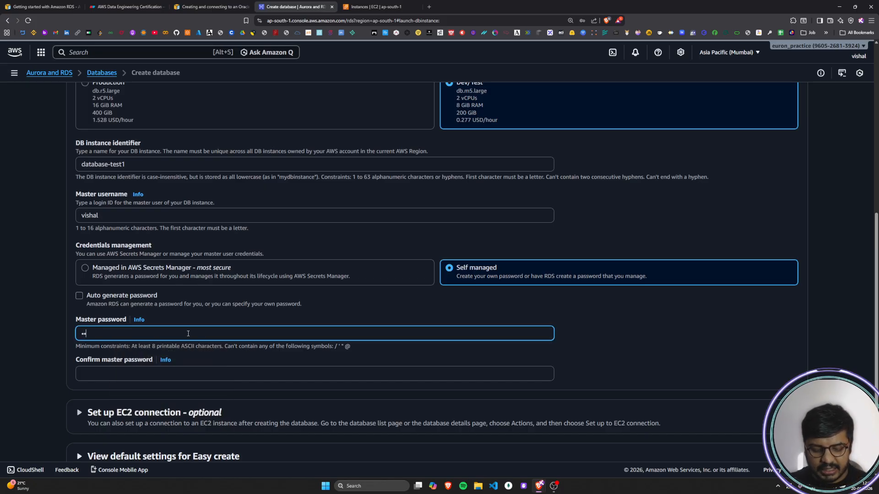
type("**")
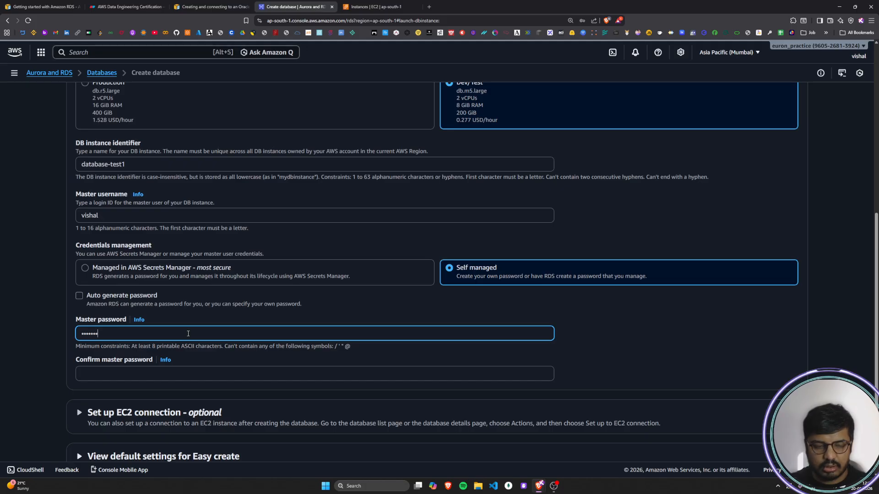
left_click(128, 377)
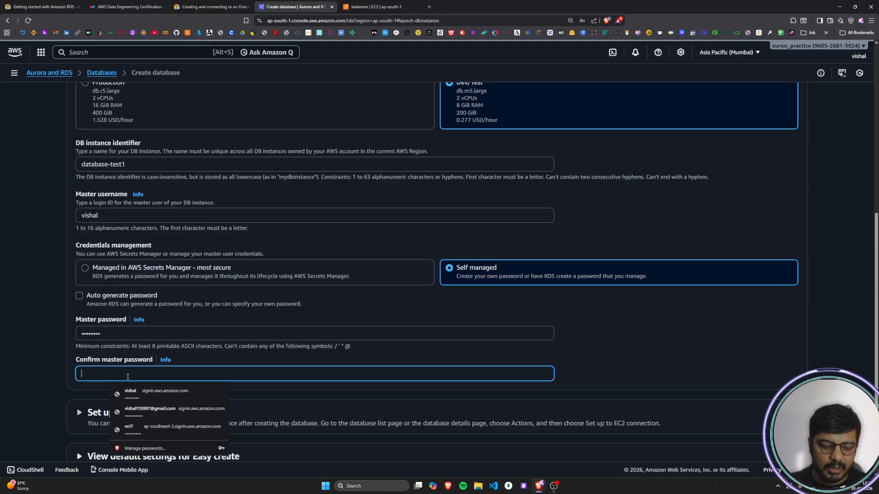
type("*******")
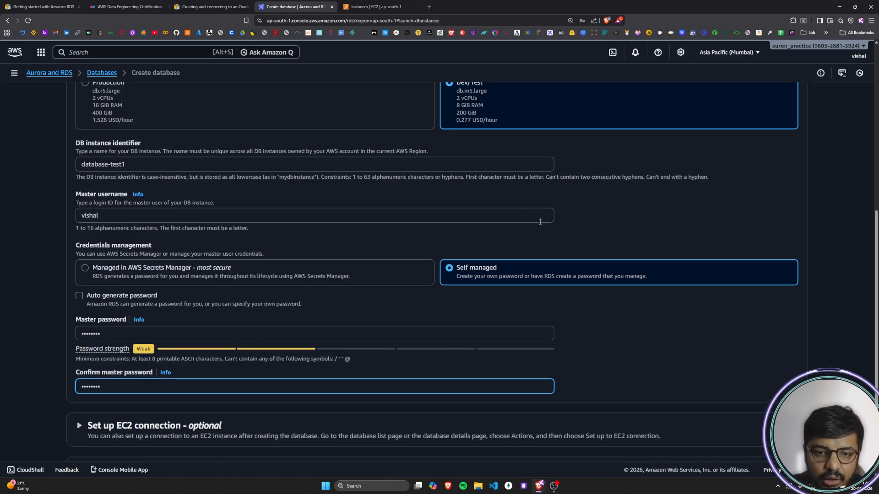
scroll(235, 305, "down", 2)
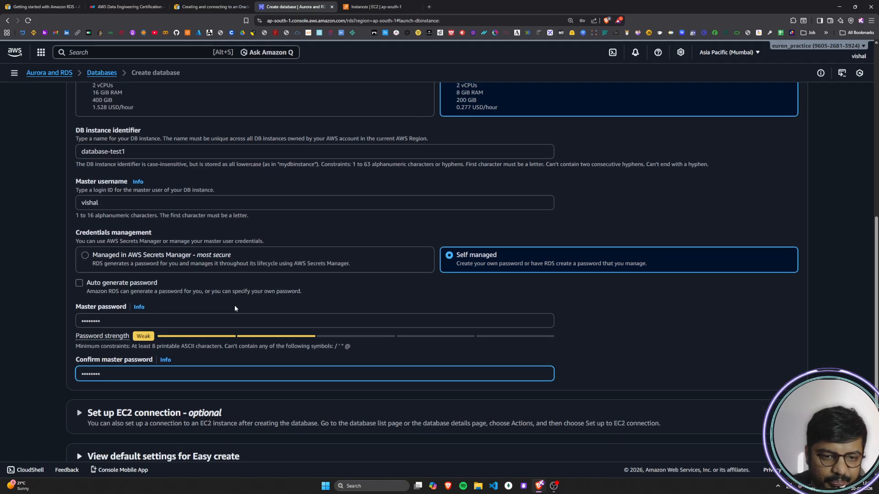
Step: Try to replace the password in the Confirm master password field
left_click(111, 269)
double_click(118, 316)
key("BackSpace")
type("********")
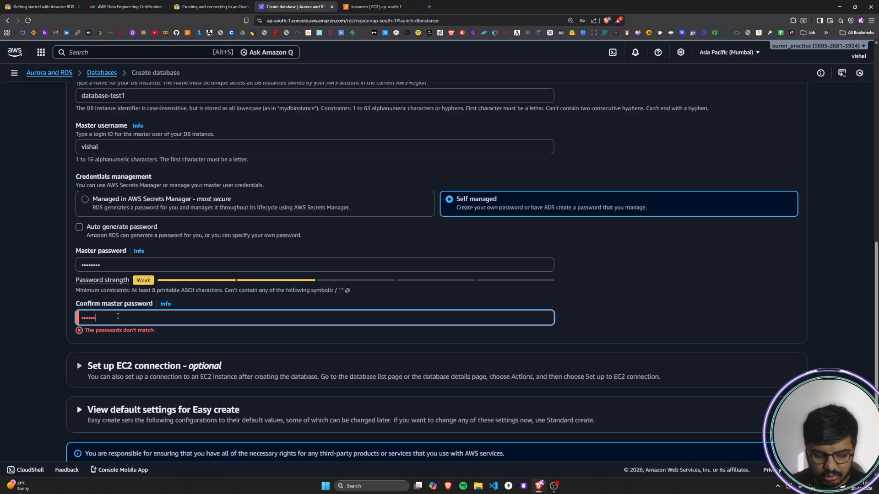
left_click(189, 349)
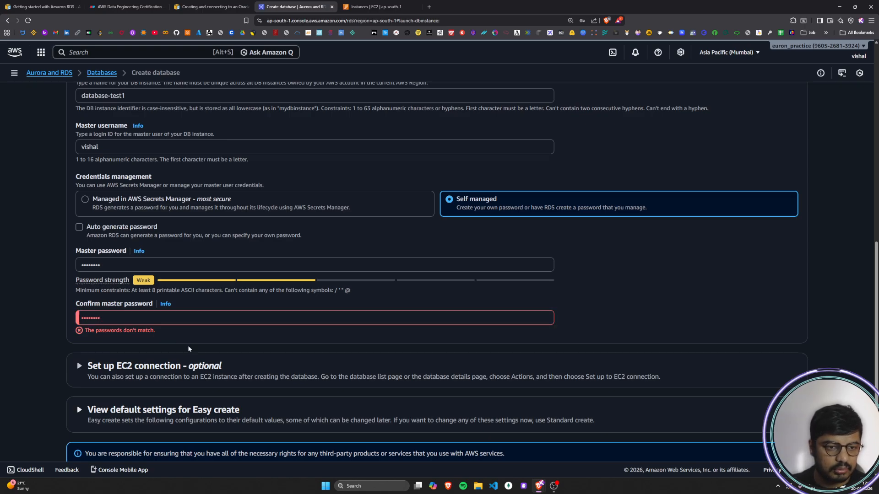
Step: Replace the entry in the Master password field with a newly typed password
double_click(119, 265)
type("***")
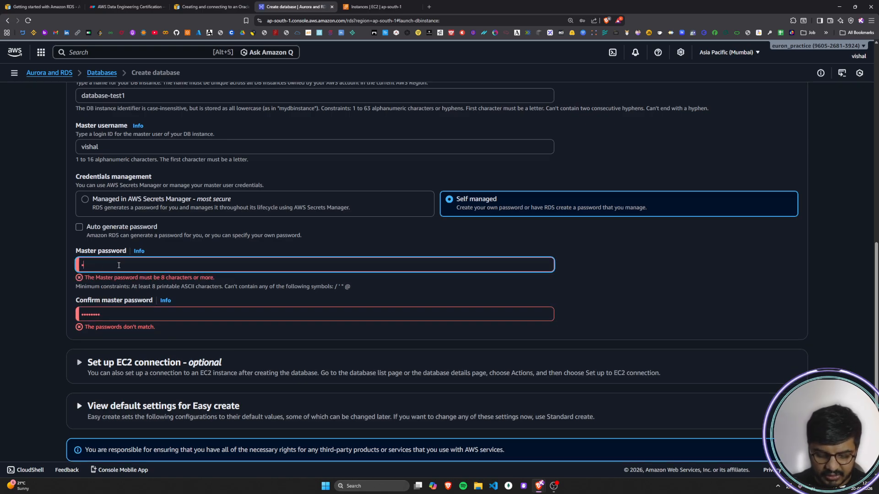
type("****")
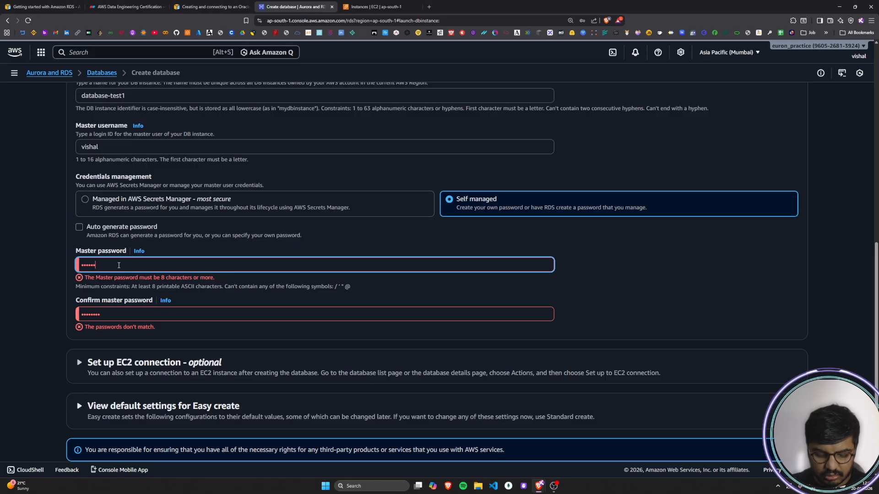
left_click(225, 331)
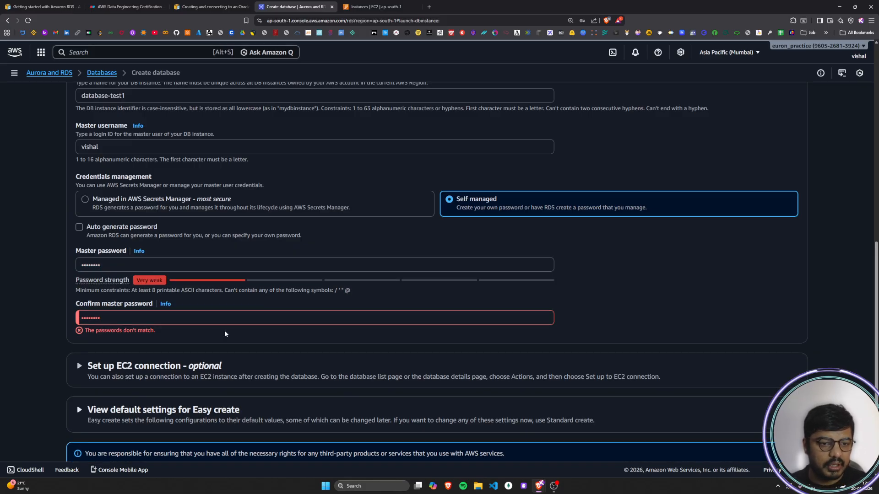
scroll(239, 336, "down", 2)
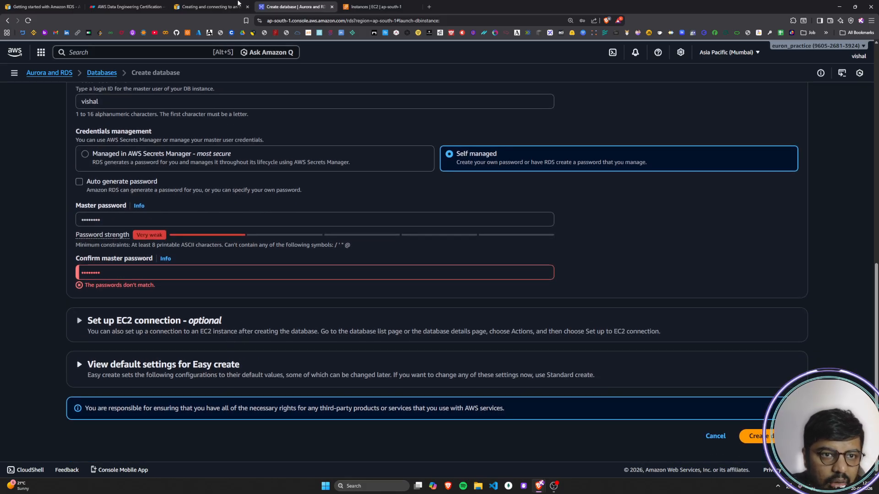
Step: Read the guide's step 10 on connecting the EC2 instance and expand the Set up EC2 connection section in the database form
left_click(240, 6)
scroll(259, 241, "down", 1)
triple_click(210, 222)
left_click(278, 250)
left_click_drag(207, 249, 629, 251)
left_click(220, 268)
key("ctrl+Tab")
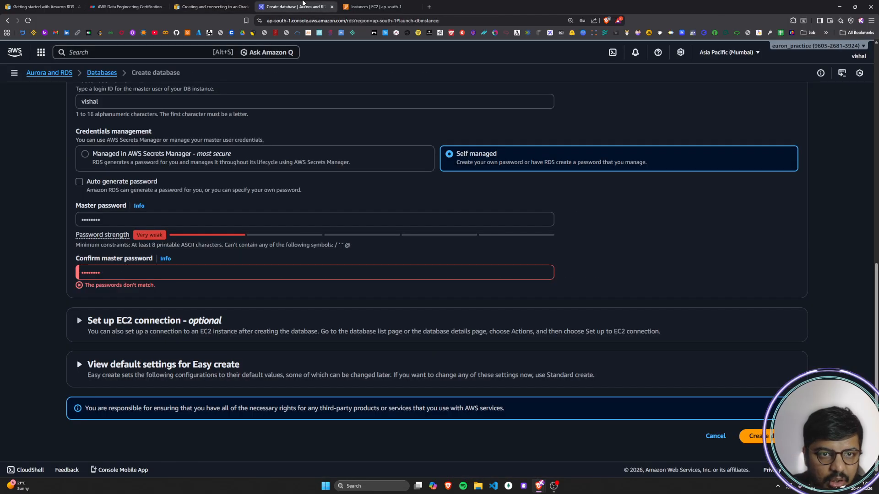
left_click(71, 323)
scroll(86, 324, "down", 1)
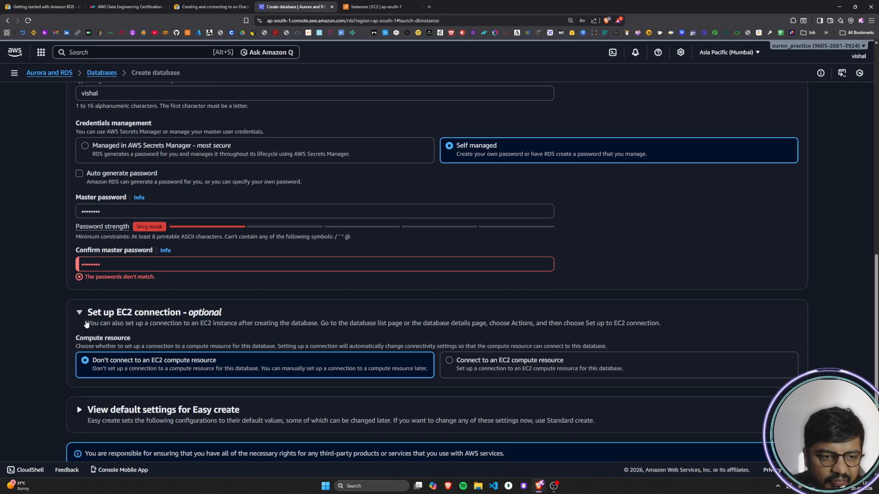
Step: Re-enter the Confirm master password field so that it matches the master password
double_click(146, 218)
key("BackSpace")
type("••••••••")
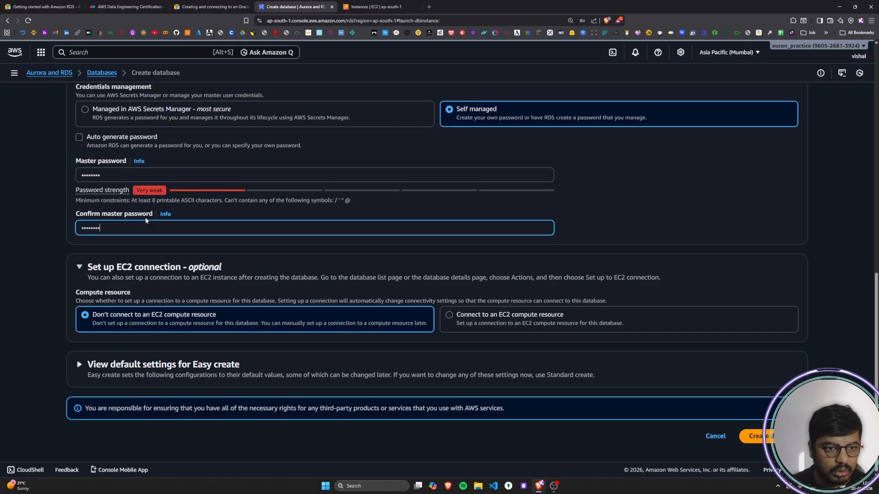
left_click(148, 249)
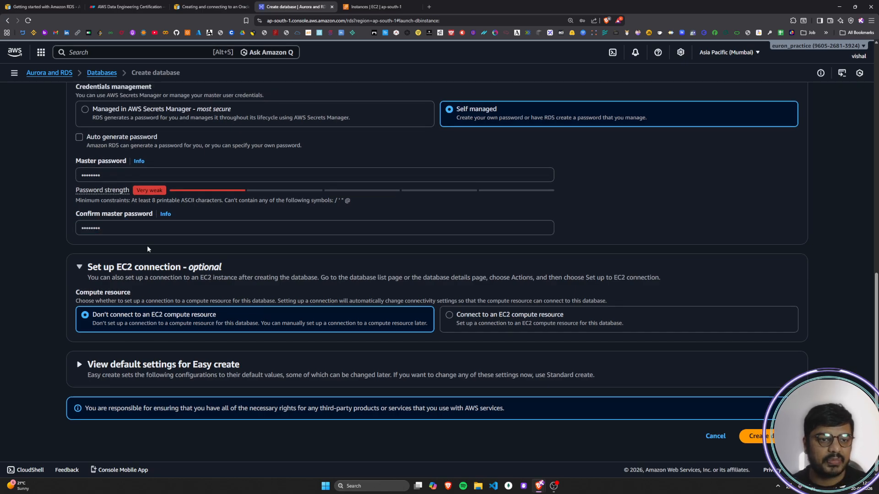
Step: Check the guide's EC2 connection example and set the compute resource to Connect to an EC2 compute resource
left_click(221, 6)
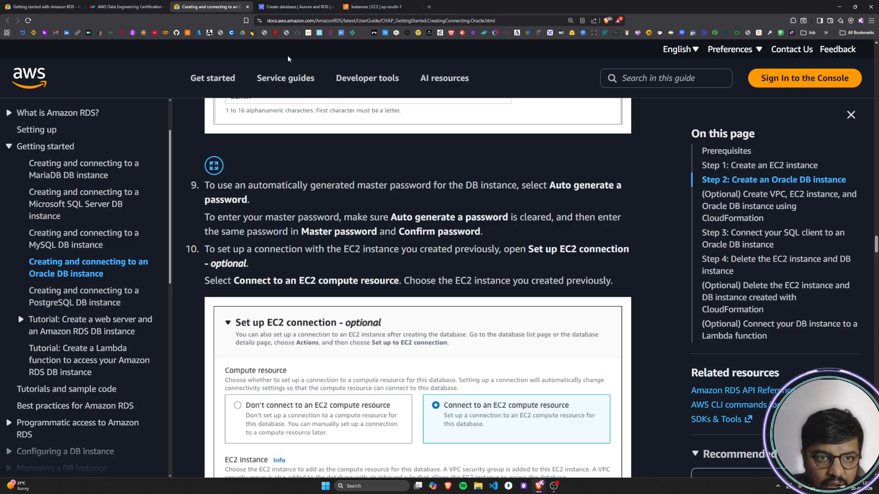
left_click(289, 6)
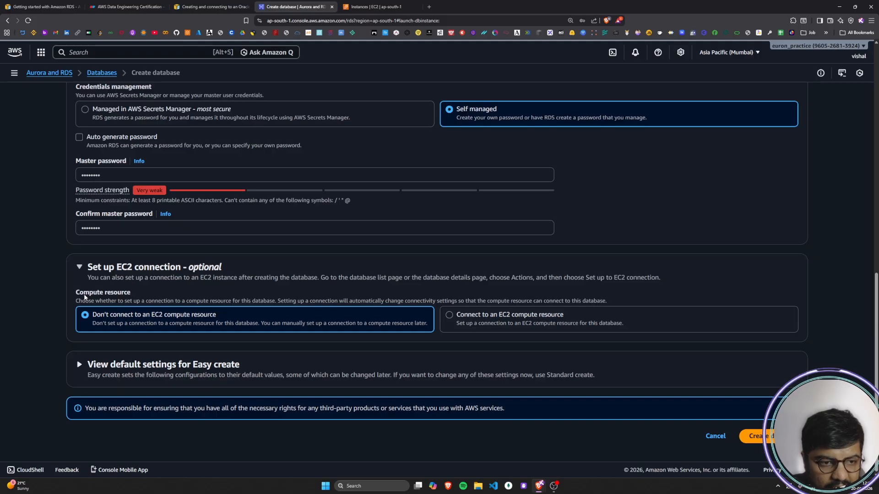
left_click(449, 316)
Step: Read the guide's instruction to choose the previously created EC2 instance and its sample EC2 connection image
left_click(210, 7)
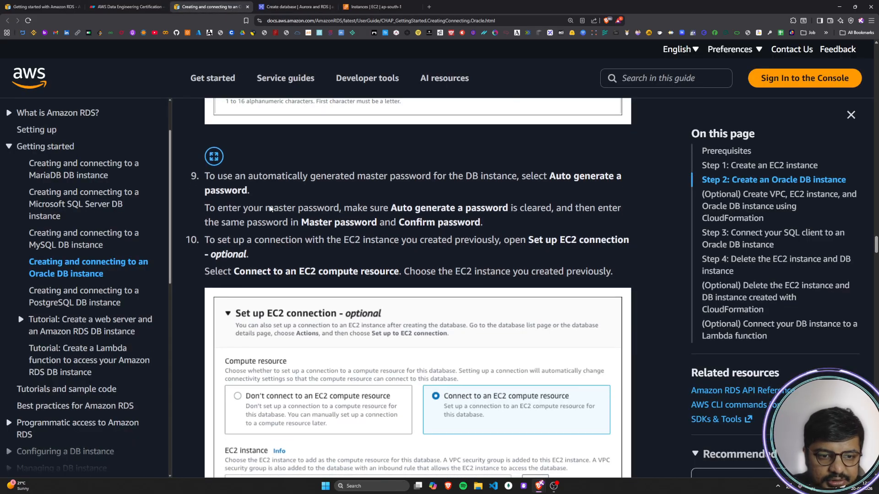
scroll(270, 209, "down", 2)
left_click_drag(204, 178, 620, 181)
left_click(620, 182)
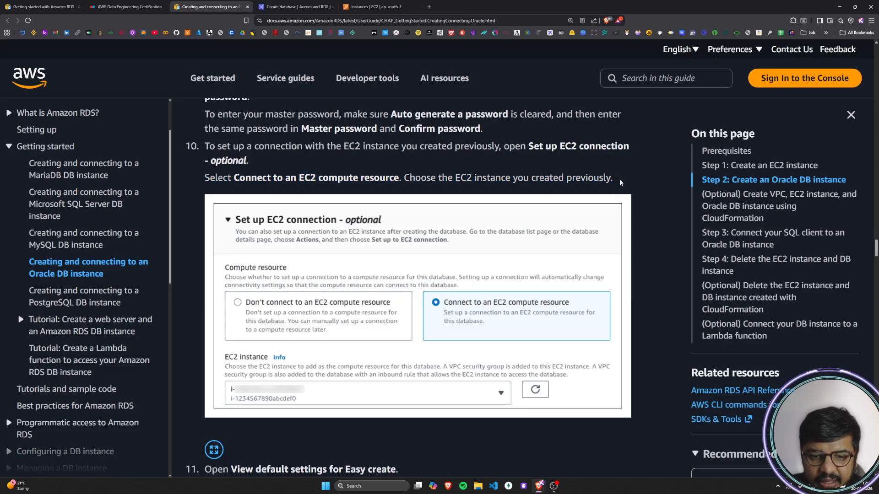
scroll(625, 187, "down", 6)
left_click(293, 6)
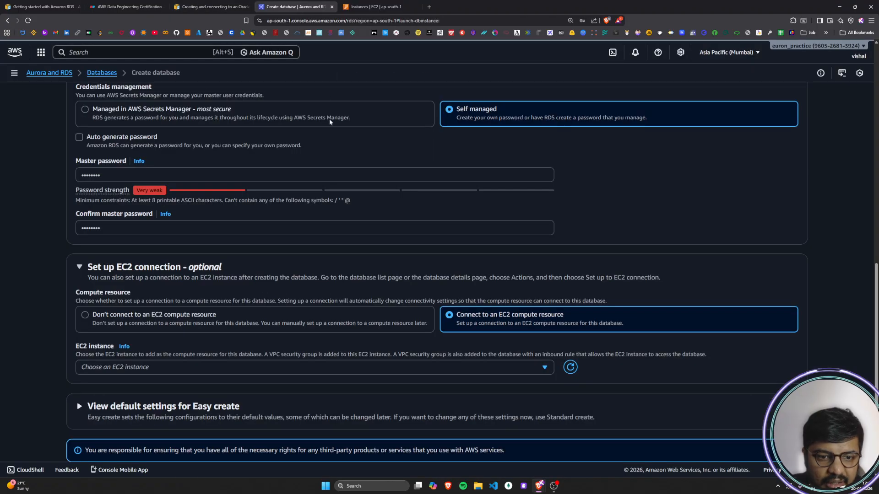
Step: Choose ec2-database-connect as the EC2 instance, checking it against the architecture diagram and the EC2 Instances page
left_click(544, 369)
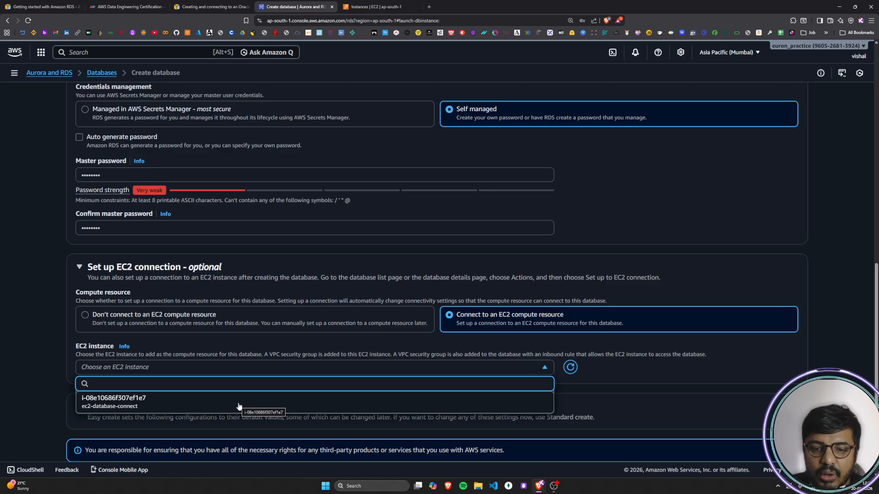
left_click(126, 7)
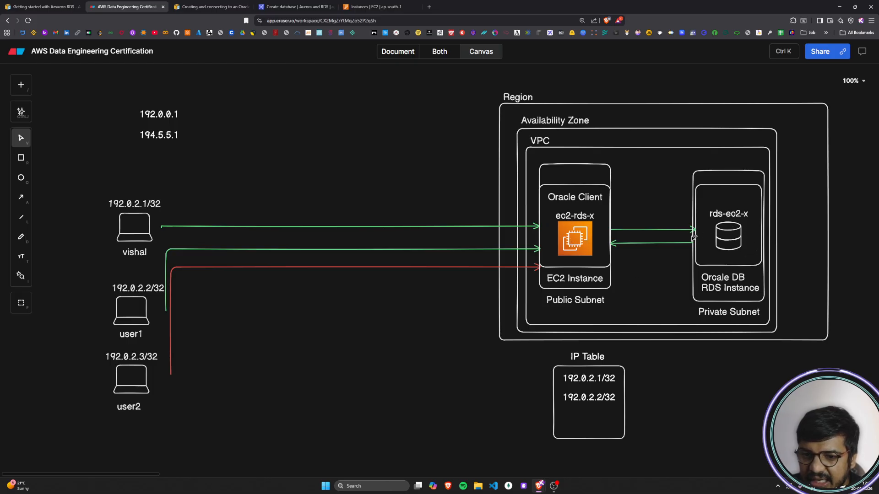
left_click(295, 6)
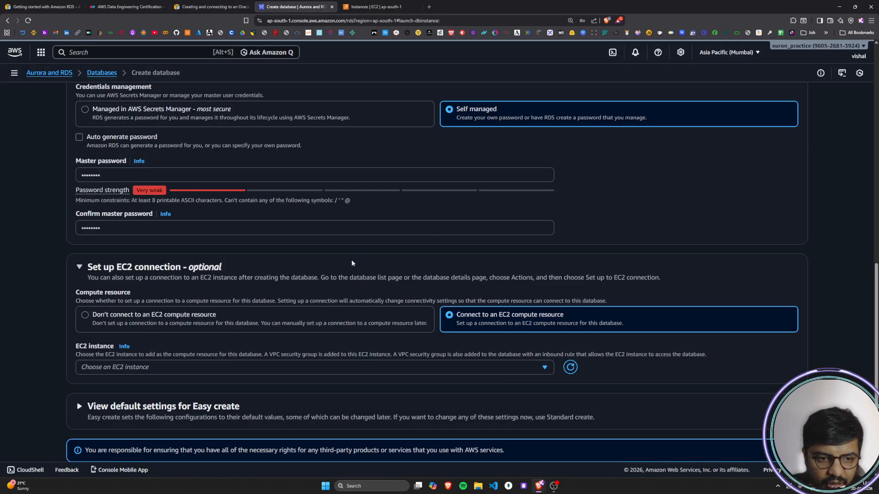
left_click(224, 374)
scroll(206, 366, "down", 1)
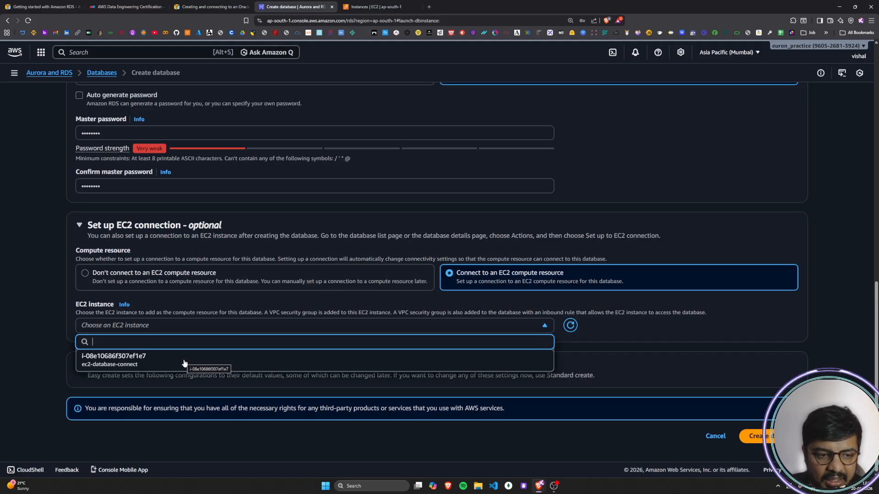
left_click(366, 6)
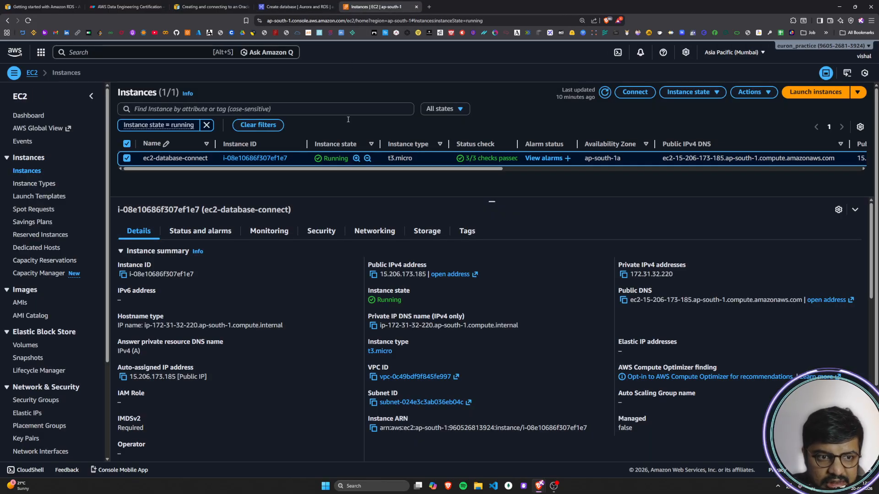
left_click(305, 6)
left_click(430, 325)
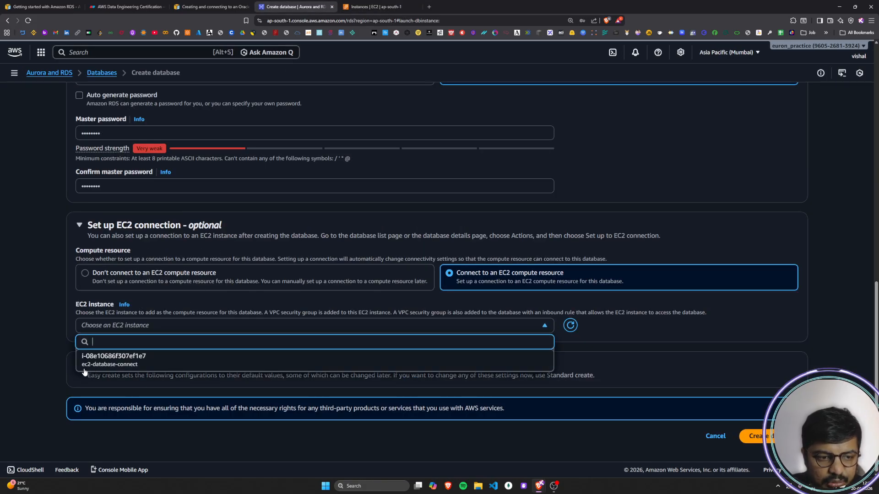
left_click(156, 362)
Step: Read the note on locked VPC settings and the security groups added when a compute resource is attached
scroll(290, 351, "down", 1)
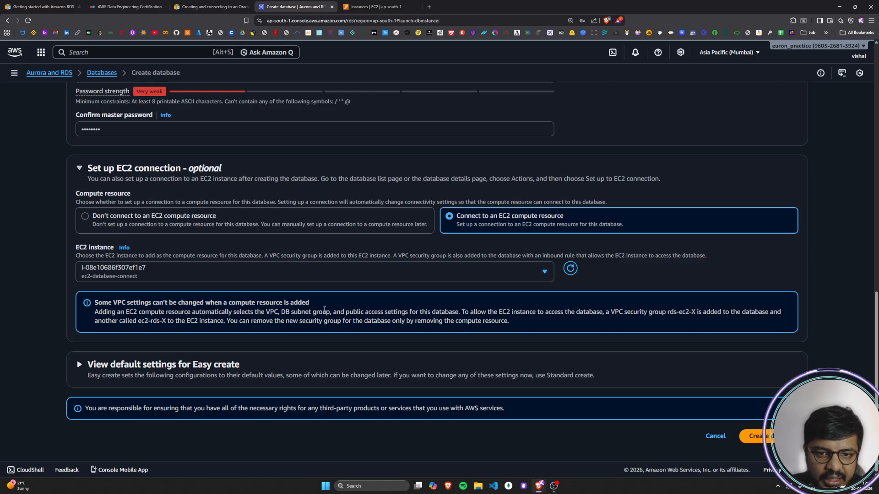
left_click_drag(96, 303, 337, 307)
left_click(338, 310)
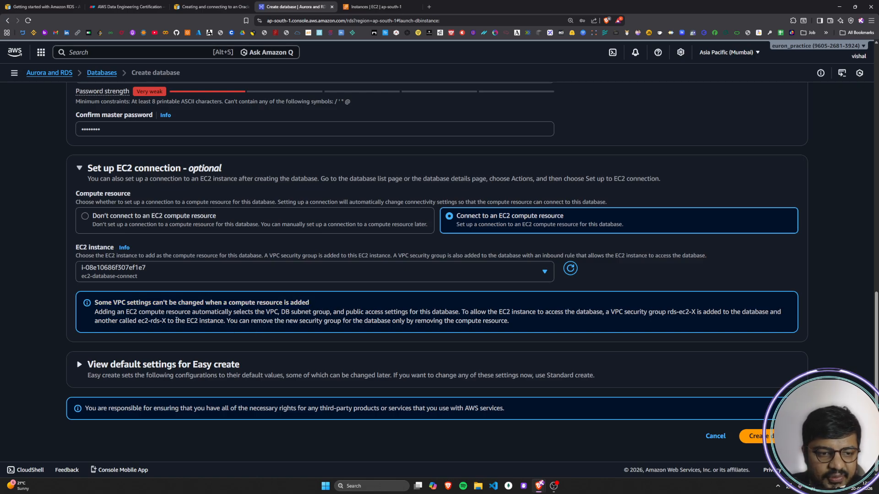
left_click_drag(96, 303, 316, 310)
left_click(315, 311)
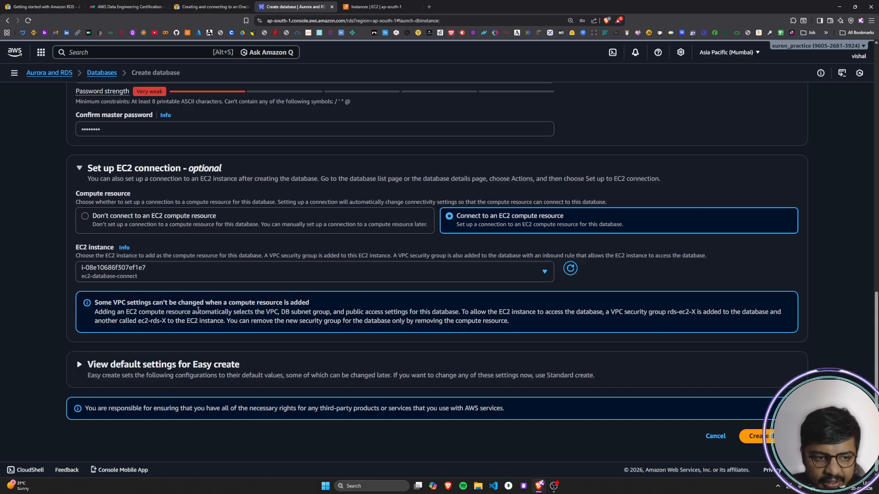
left_click_drag(102, 313, 780, 314)
left_click(481, 316)
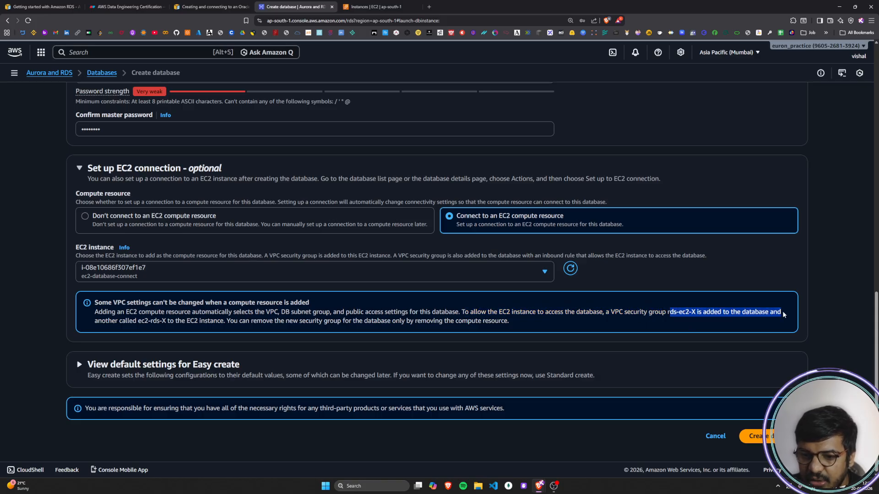
Step: Compare the rds-ec2-X and ec2-rds-X security groups in the VPC settings note with the architecture diagram
left_click(744, 312)
left_click(125, 7)
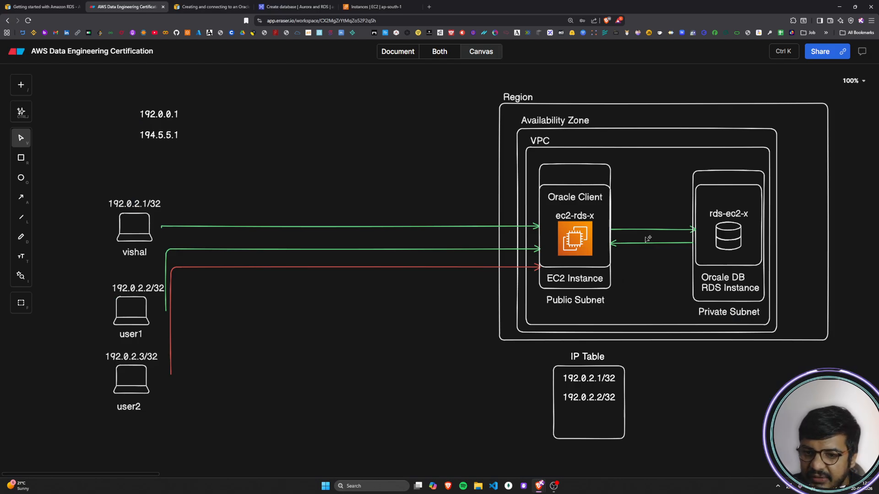
left_click(278, 8)
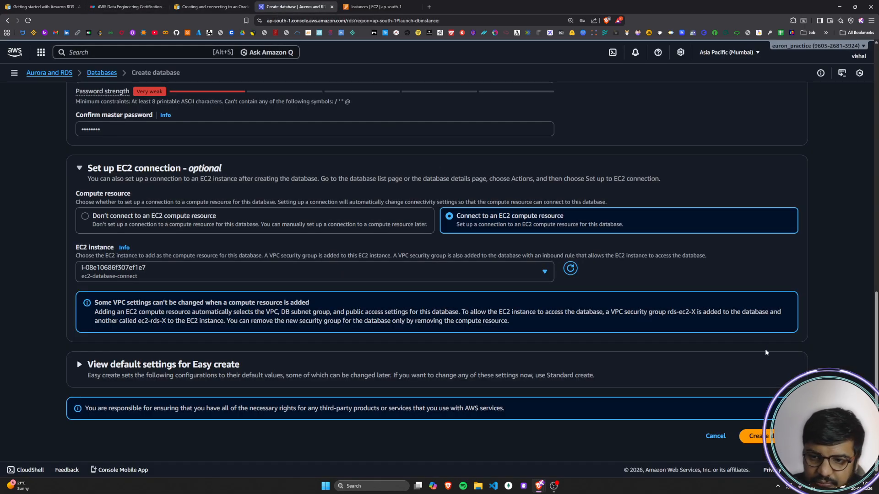
left_click_drag(97, 317, 230, 324)
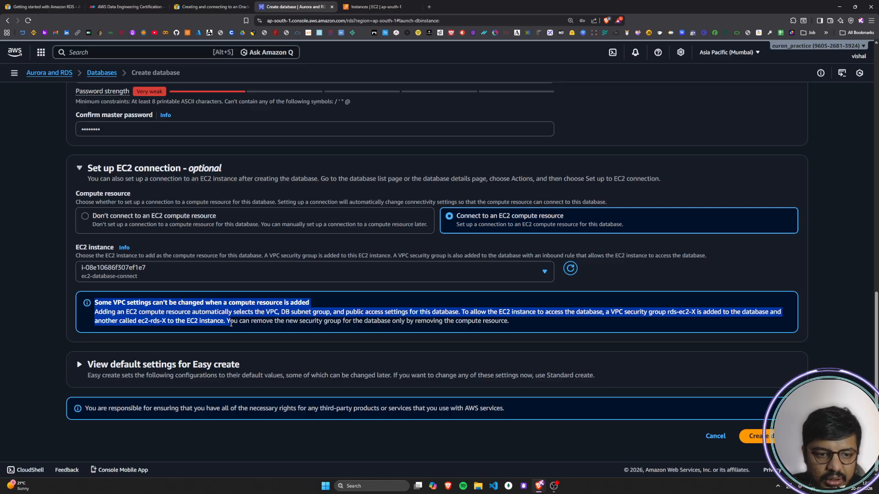
left_click(231, 324)
left_click(124, 6)
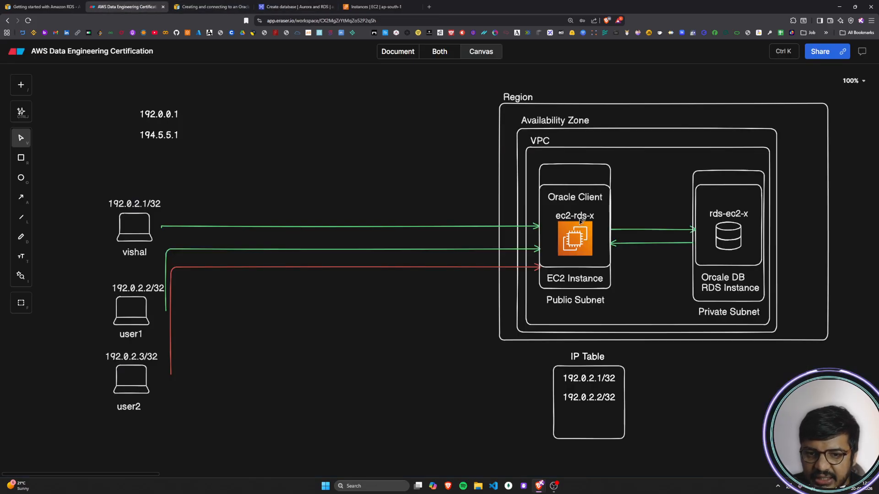
left_click(294, 5)
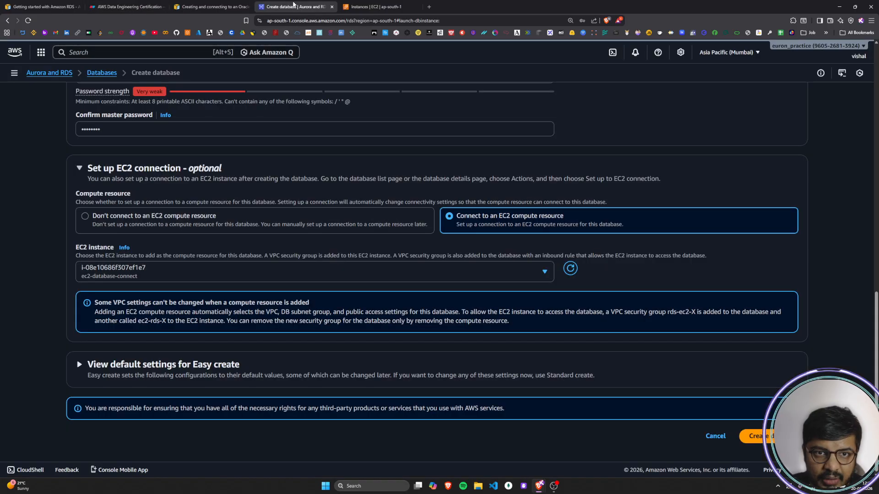
Step: Read the VPC note's sentence on removing the new database security group and its mention of the group added to the database
left_click(375, 6)
left_click(293, 7)
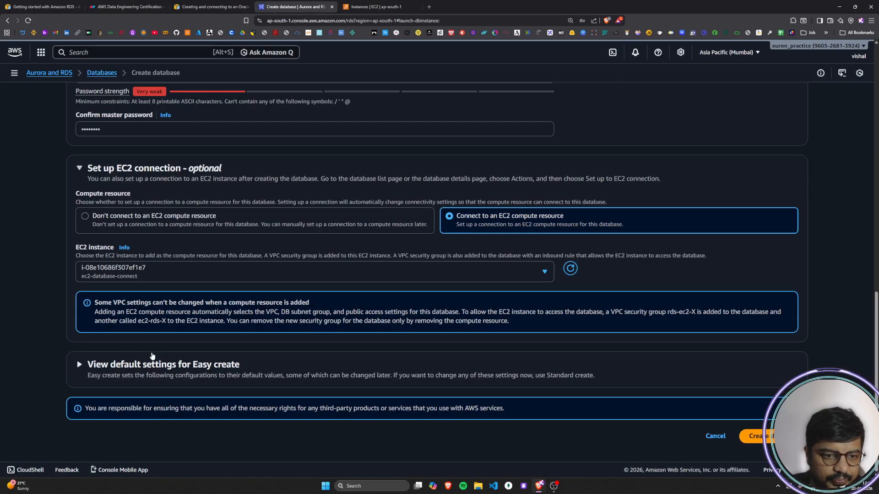
left_click_drag(229, 323, 406, 329)
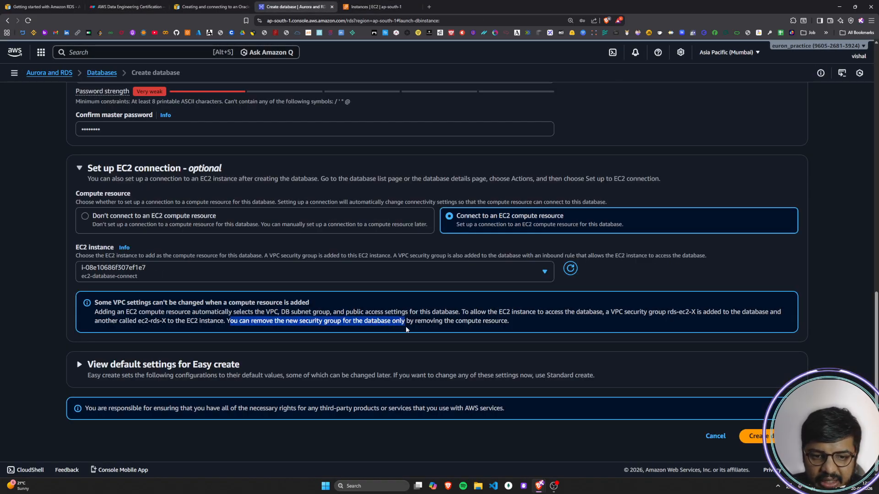
left_click(512, 326)
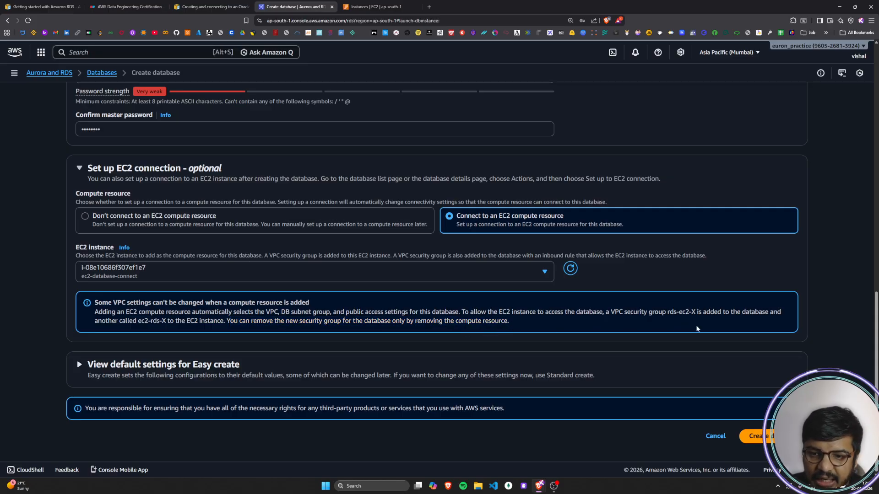
left_click_drag(624, 311, 695, 313)
left_click(694, 312)
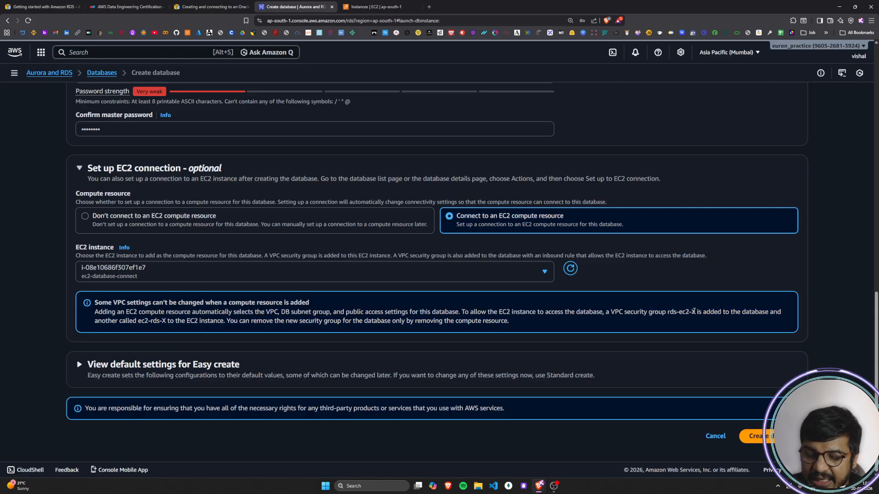
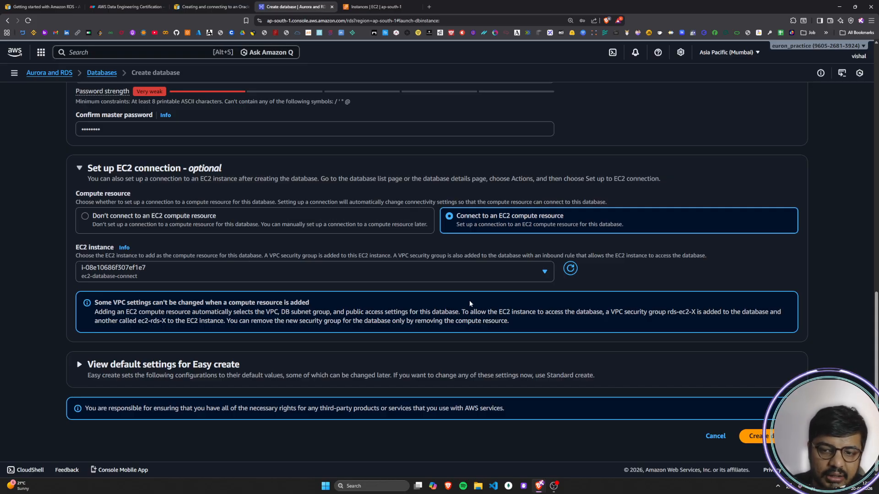
Step: Check step 11 of the AWS guide and expand the default settings for Easy create on the Create database page
key("ctrl+shift+Tab")
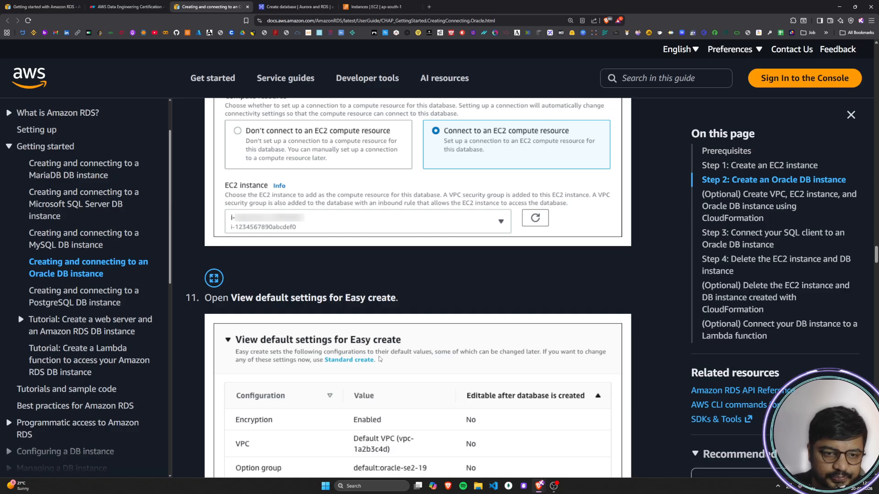
scroll(379, 361, "down", 1)
scroll(380, 361, "down", 2)
left_click_drag(211, 161, 421, 167)
left_click(422, 166)
key("ctrl+Tab")
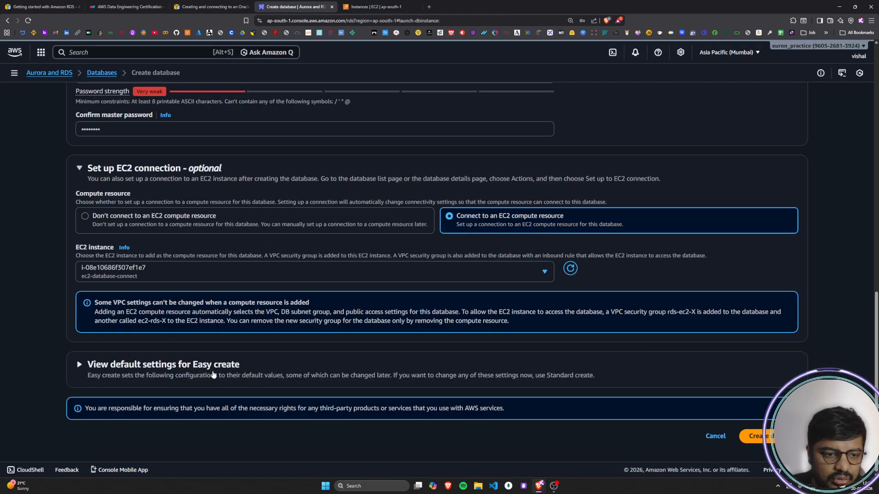
left_click(80, 365)
scroll(275, 375, "down", 4)
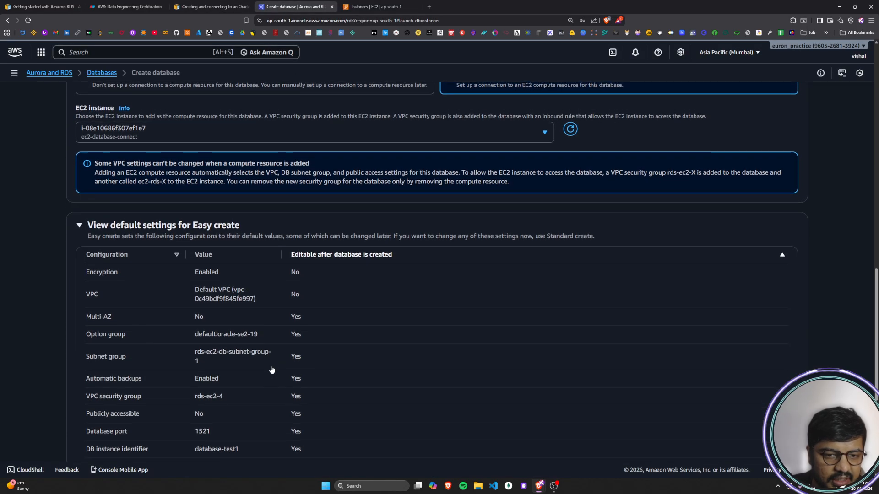
scroll(205, 270, "down", 1)
scroll(205, 270, "up", 2)
scroll(205, 280, "down", 1)
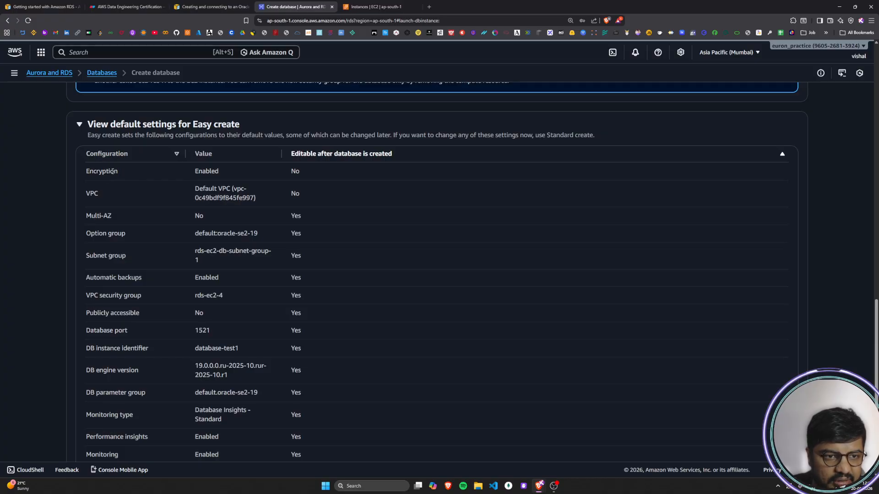
Step: Examine the values and post-creation editability of Encryption and VPC, rereading the note on locked VPC settings
double_click(99, 171)
left_click_drag(200, 171, 309, 173)
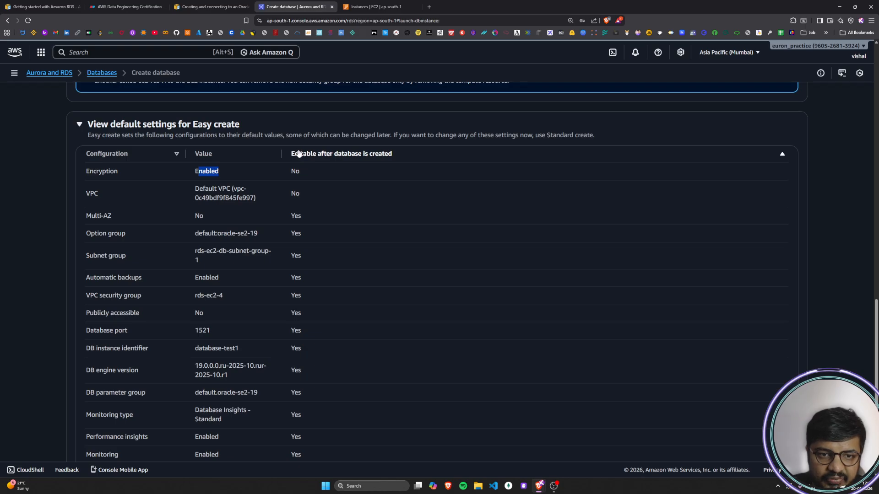
left_click_drag(288, 172, 311, 173)
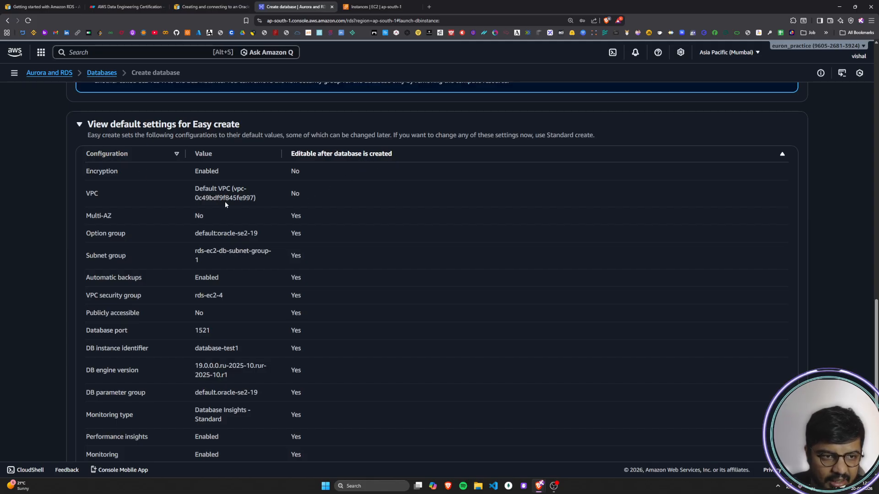
left_click_drag(193, 189, 269, 206)
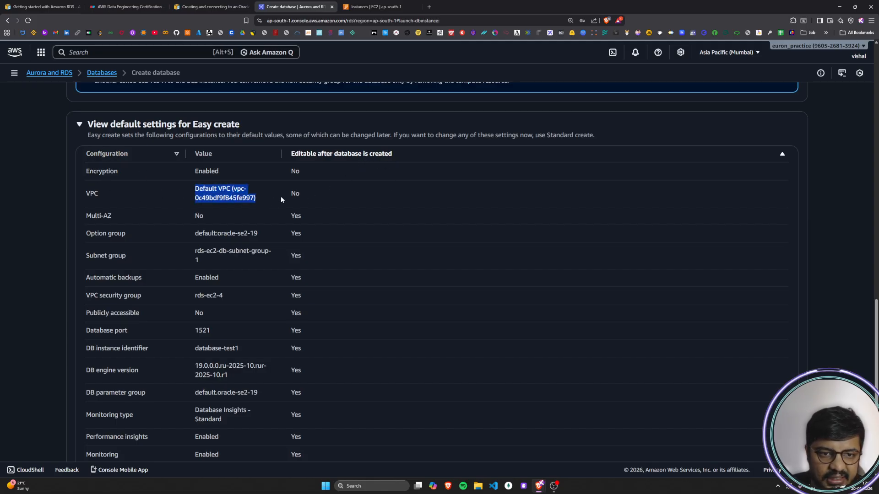
double_click(299, 196)
left_click(299, 196)
scroll(576, 188, "up", 3)
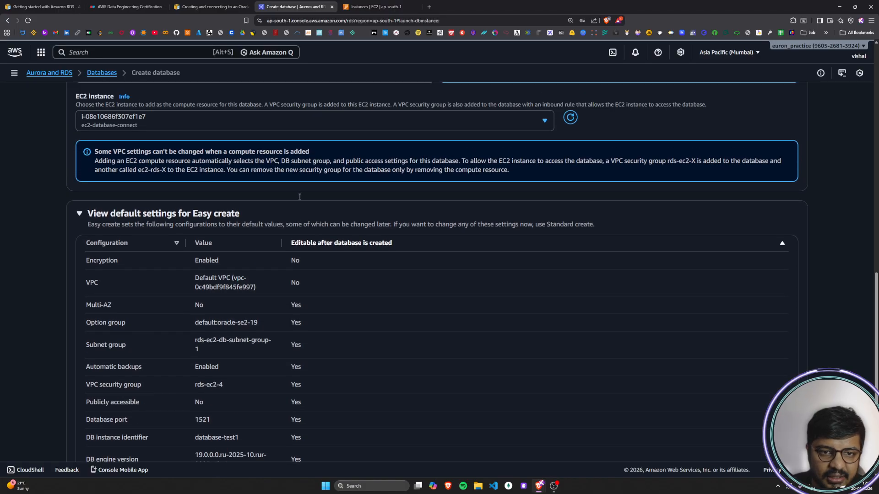
left_click_drag(525, 174, 676, 181)
left_click(676, 181)
scroll(361, 220, "down", 3)
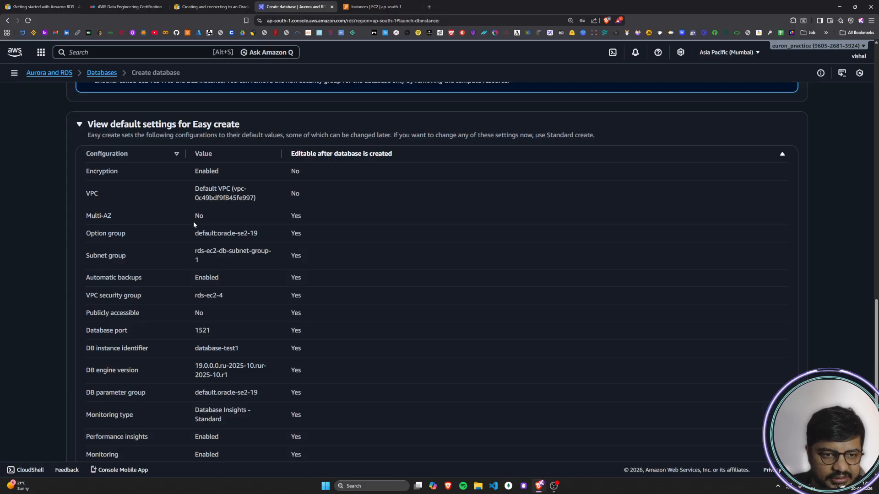
Step: Examine the Multi-AZ default and whether it is editable after the database is created
scroll(194, 222, "down", 1)
left_click_drag(84, 181, 113, 182)
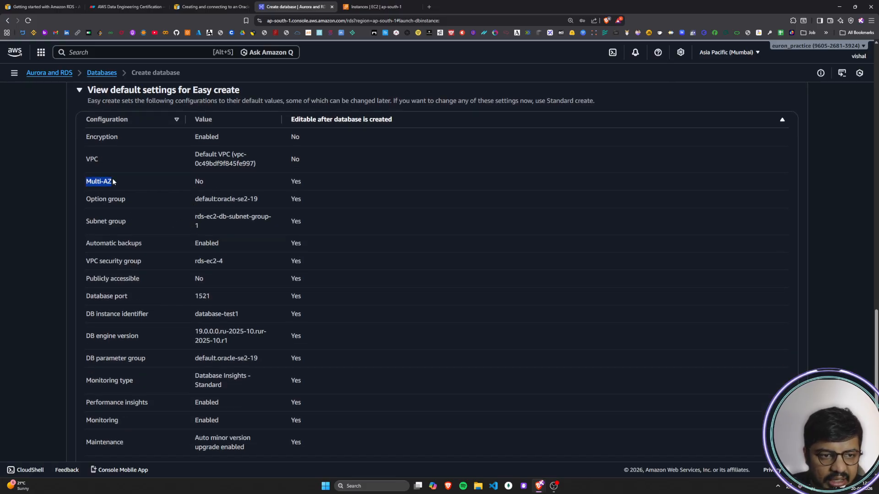
left_click(113, 182)
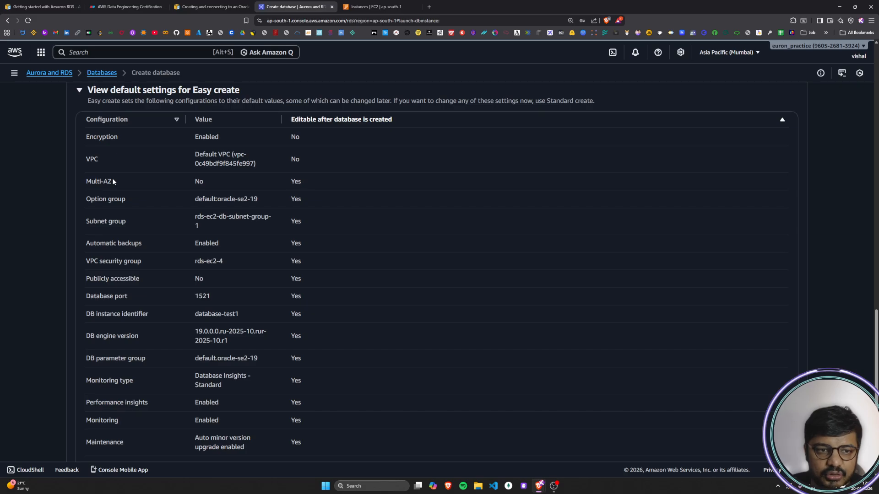
mouse_move(114, 181)
left_mouse_down()
mouse_move(86, 182)
mouse_move(117, 183)
left_mouse_up()
left_click(173, 187)
double_click(198, 181)
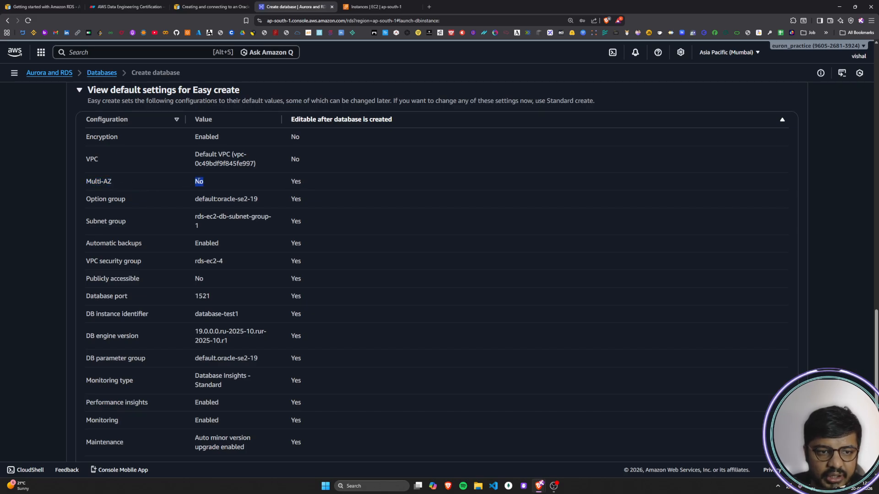
double_click(296, 181)
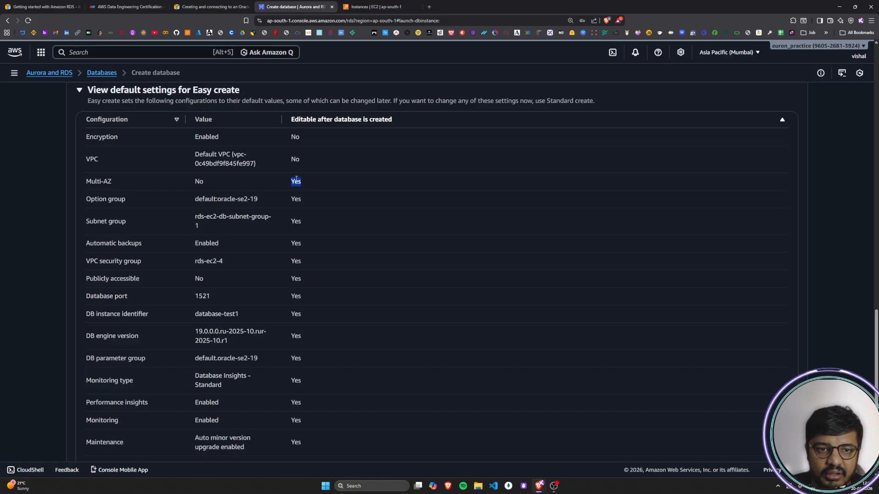
Step: Read the Option group and Subnet group defaults together with their editability
left_click_drag(92, 199, 134, 201)
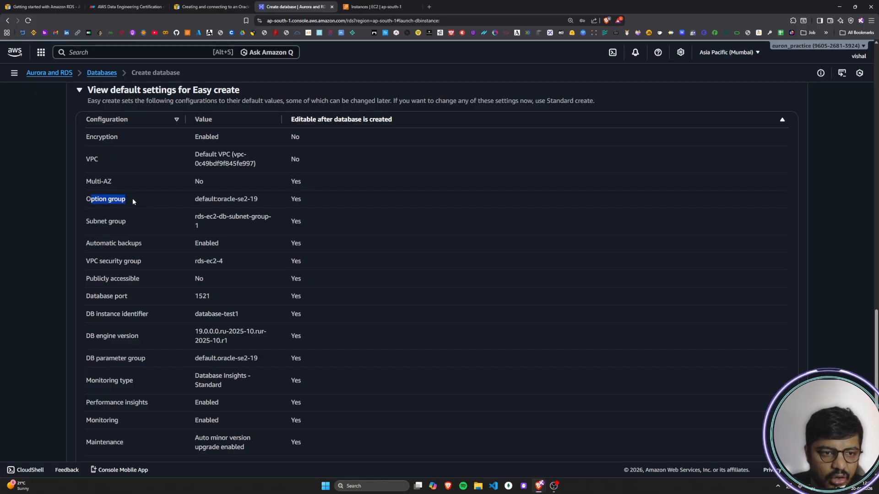
left_click_drag(195, 199, 259, 200)
double_click(295, 199)
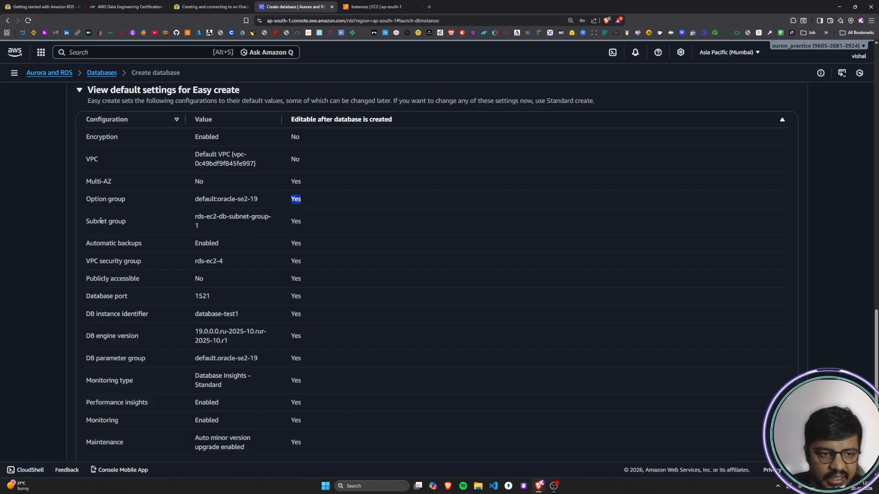
left_click_drag(89, 222, 234, 224)
left_click_drag(290, 222, 313, 222)
left_click(193, 216)
Step: Review the Automatic backups, VPC security group and Publicly accessible rows in the default settings table
scroll(193, 214, "down", 2)
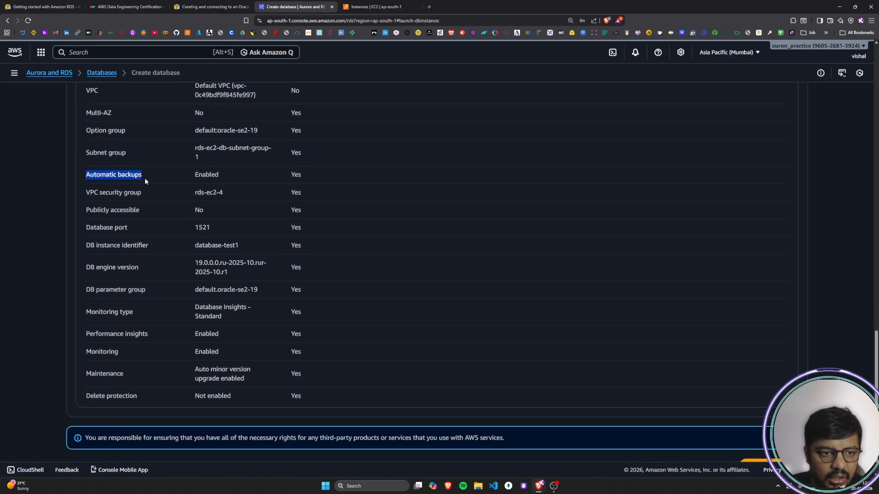
left_click_drag(184, 175, 222, 177)
left_click_drag(291, 175, 302, 175)
left_click(303, 176)
left_click_drag(89, 192, 302, 193)
left_click_drag(96, 210, 141, 208)
left_click_drag(204, 210, 191, 210)
left_click(271, 213)
Step: Switch to the Eraser architecture diagram and draw a red arrow from the 192.0.2.1/32 laptop to the RDS instance's private subnet box
left_click(354, 5)
left_click(137, 7)
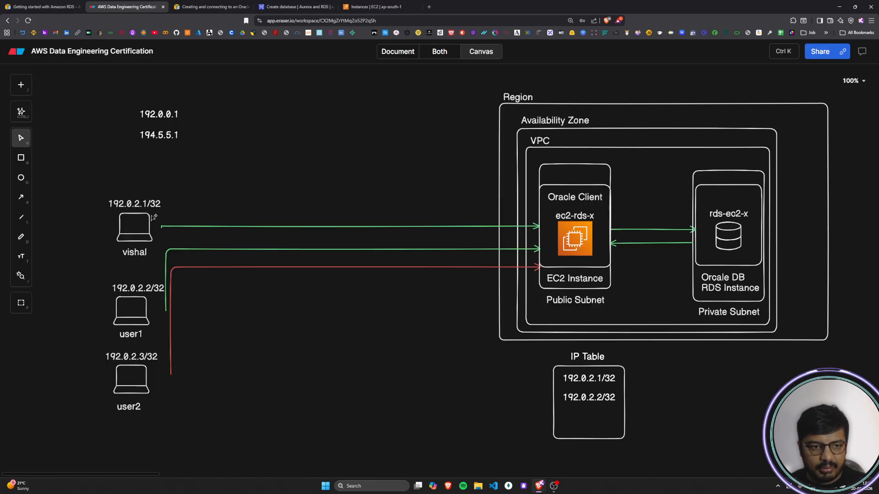
key("a")
mouse_move(156, 215)
left_mouse_down()
mouse_move(591, 122)
mouse_move(721, 158)
mouse_move(725, 172)
left_mouse_up()
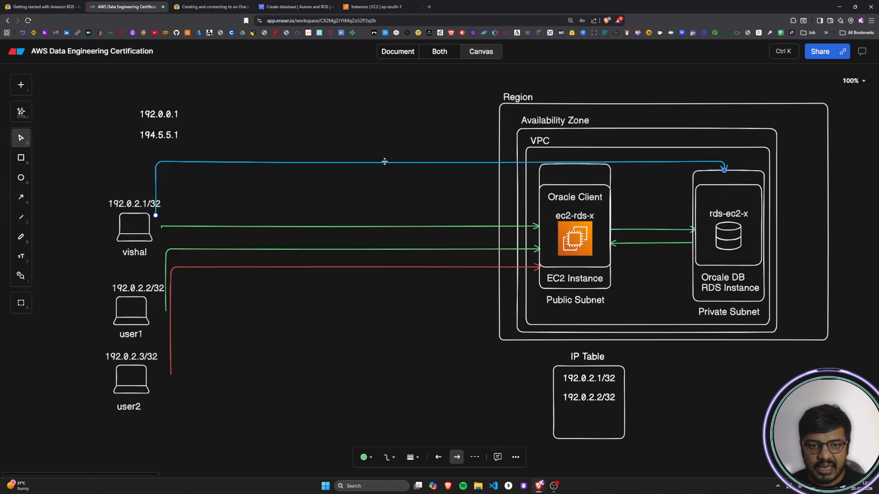
left_click(364, 457)
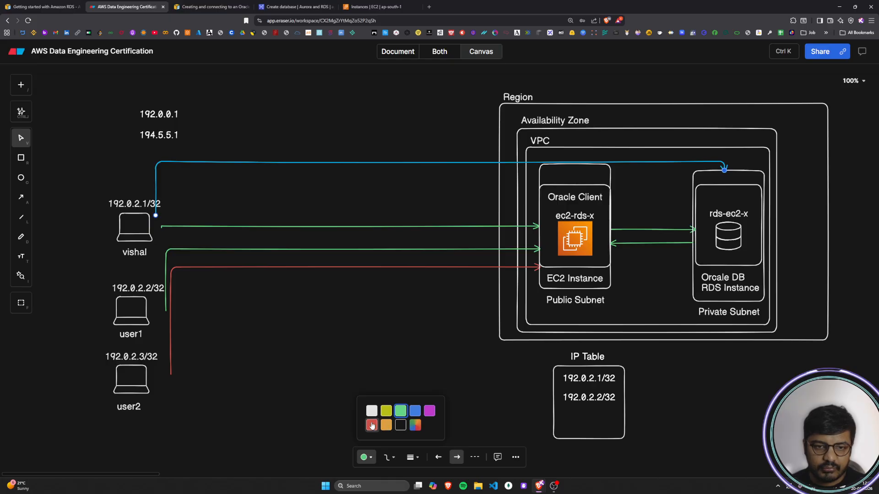
left_click(372, 425)
left_click(310, 381)
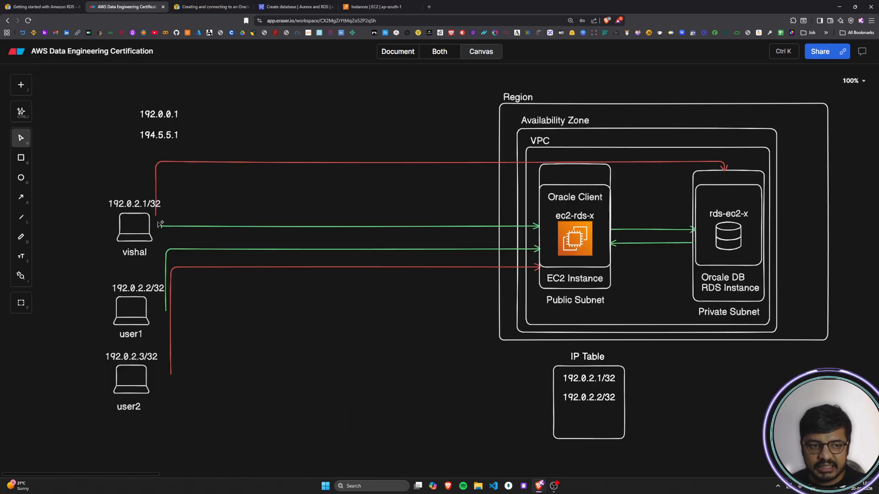
Step: Move the start of the red RDS arrow to just above the 192.0.2.1/32 label
left_click(157, 217)
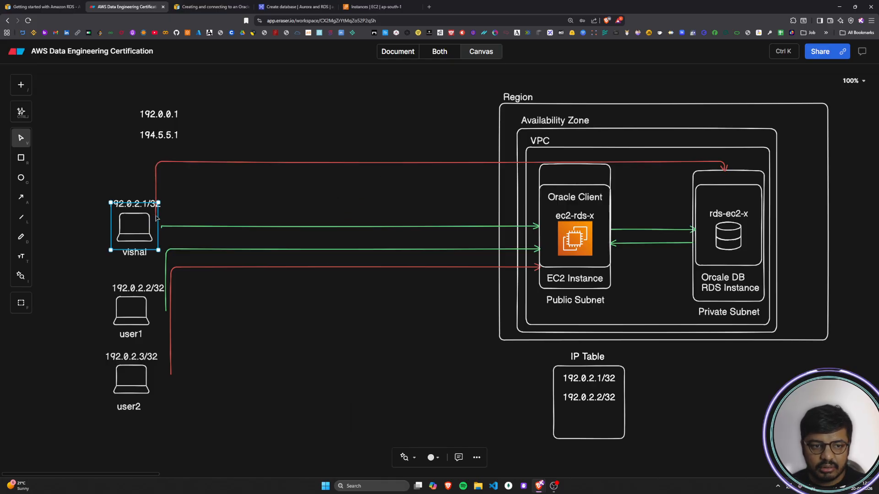
left_click(156, 191)
left_click_drag(156, 215, 140, 196)
left_click(262, 212)
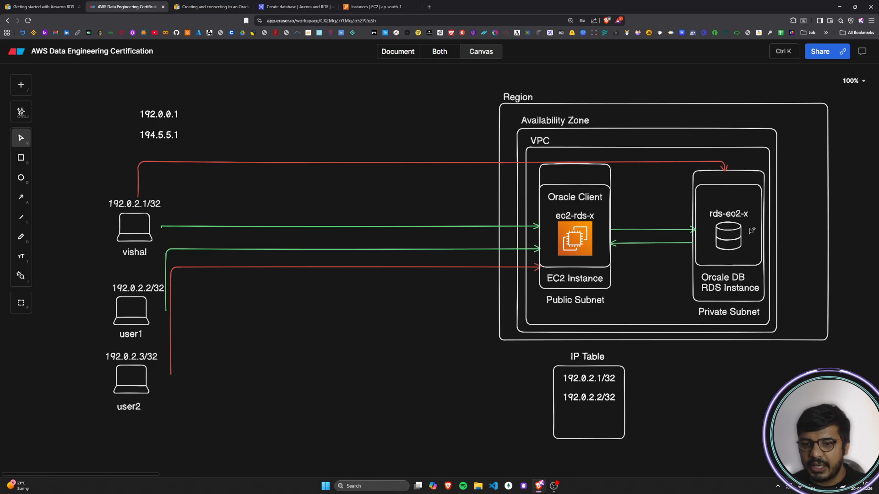
Step: Return to the RDS Create database page and read the Publicly accessible, Database port and DB instance identifier rows
left_click(305, 9)
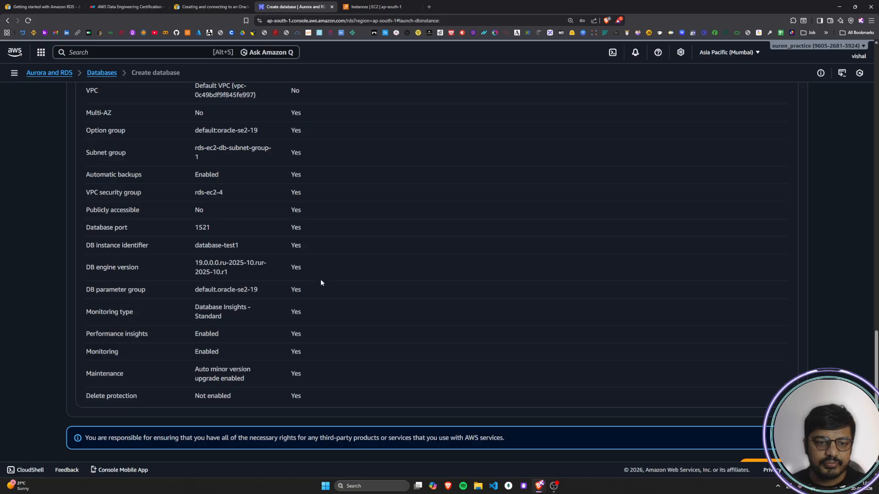
left_click_drag(84, 214, 215, 213)
left_click(211, 213)
left_click_drag(88, 229, 116, 229)
left_click_drag(174, 230, 215, 231)
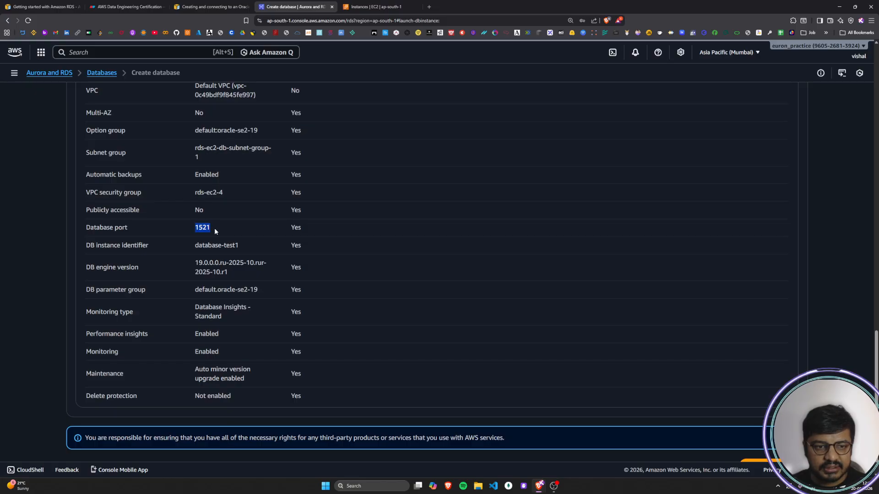
left_click_drag(100, 228, 130, 228)
left_click_drag(194, 228, 210, 228)
left_click_drag(86, 246, 259, 241)
left_click(259, 240)
Step: Read the default DB engine version, DB parameter group and Monitoring type
left_click_drag(96, 268, 143, 268)
left_click_drag(195, 264, 229, 273)
left_click(232, 271)
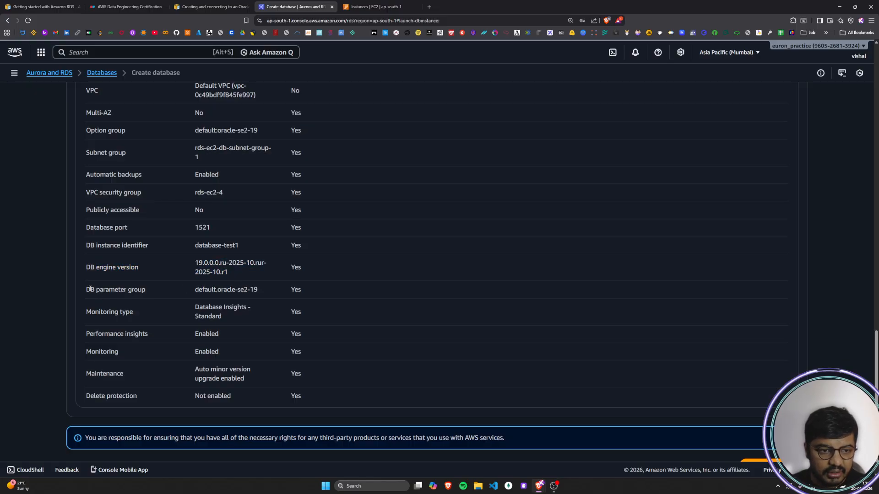
left_click_drag(90, 289, 132, 291)
left_click_drag(194, 294, 259, 291)
left_click_drag(92, 320, 229, 316)
Step: Review the Performance insights, Monitoring, Maintenance and Delete protection defaults at the end of the table
left_click_drag(97, 334, 151, 335)
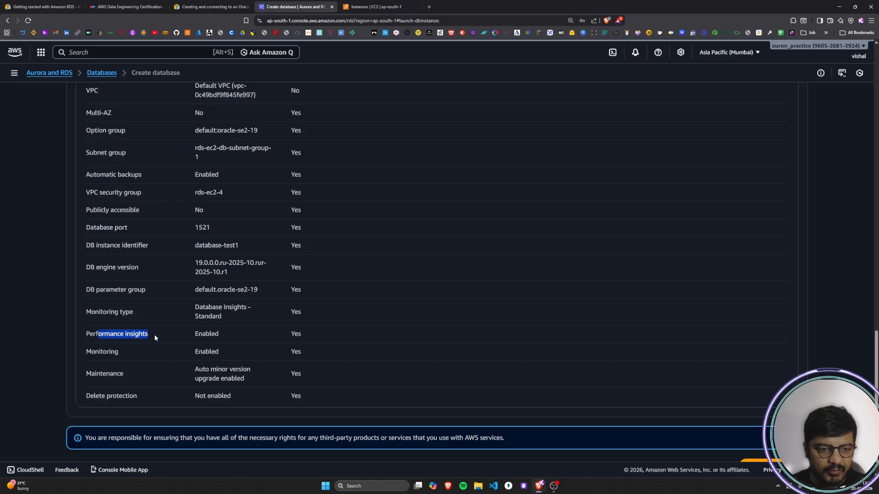
left_click_drag(217, 334, 220, 352)
left_click_drag(96, 374, 147, 373)
left_click(202, 383)
left_click_drag(202, 369, 239, 385)
left_click_drag(124, 396, 137, 397)
left_click_drag(207, 397, 217, 398)
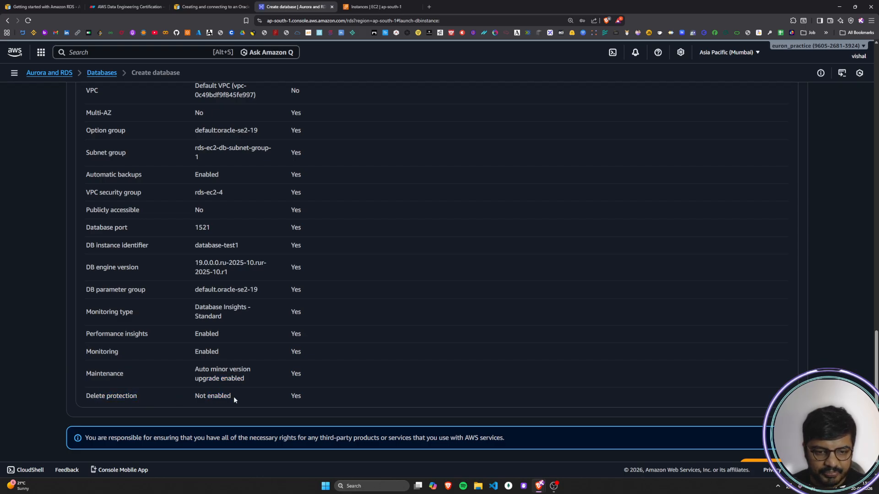
scroll(234, 396, "down", 1)
Step: Look through the AWS guide's sample table of Easy create defaults down to the explanation below it
left_click(215, 6)
scroll(286, 273, "down", 3)
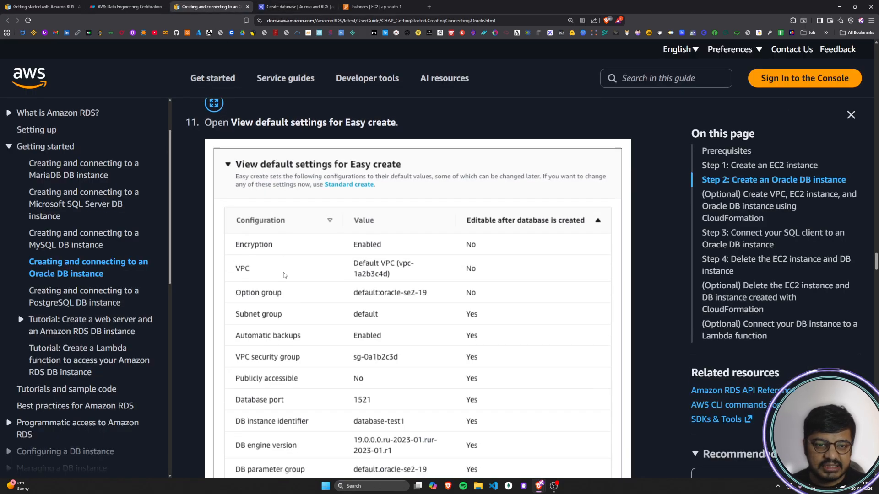
scroll(295, 174, "up", 1)
scroll(292, 268, "down", 1)
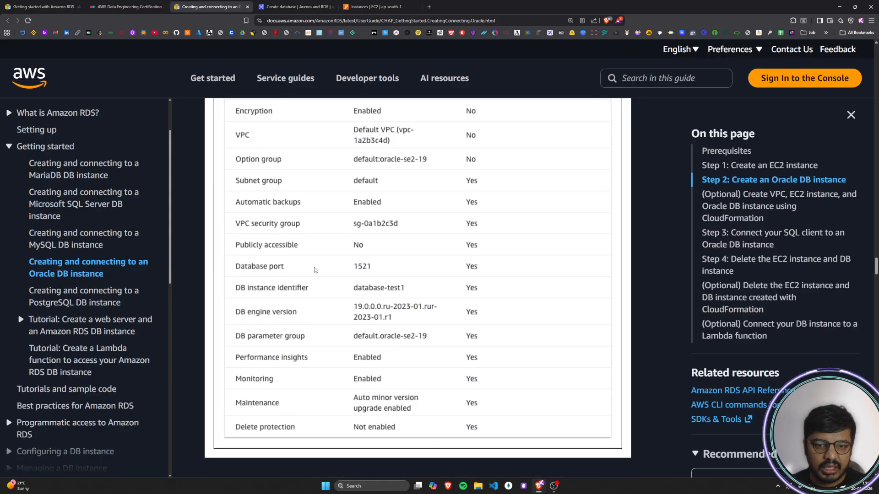
scroll(333, 335, "down", 5)
scroll(332, 335, "down", 3)
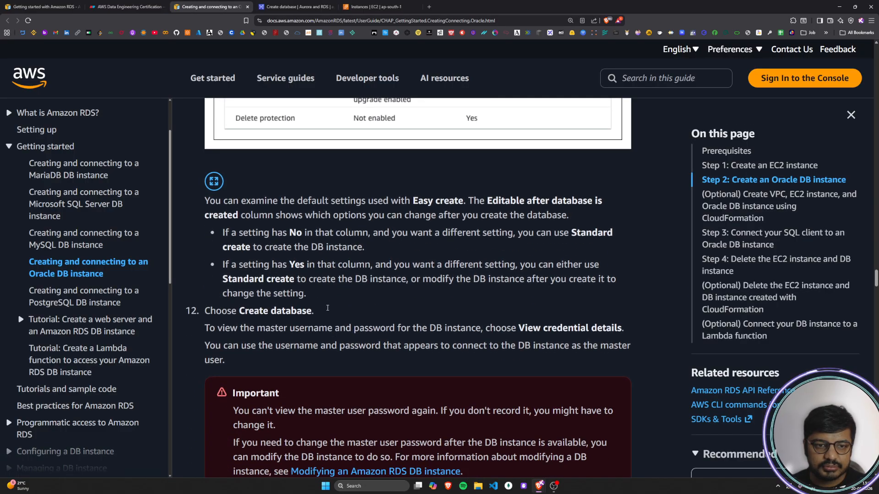
Step: Read the guide's explanation of the Editable after database is created column and its advice for settings marked No
left_click_drag(215, 200, 604, 204)
left_click(505, 208)
left_click_drag(220, 217, 572, 223)
left_click(293, 245)
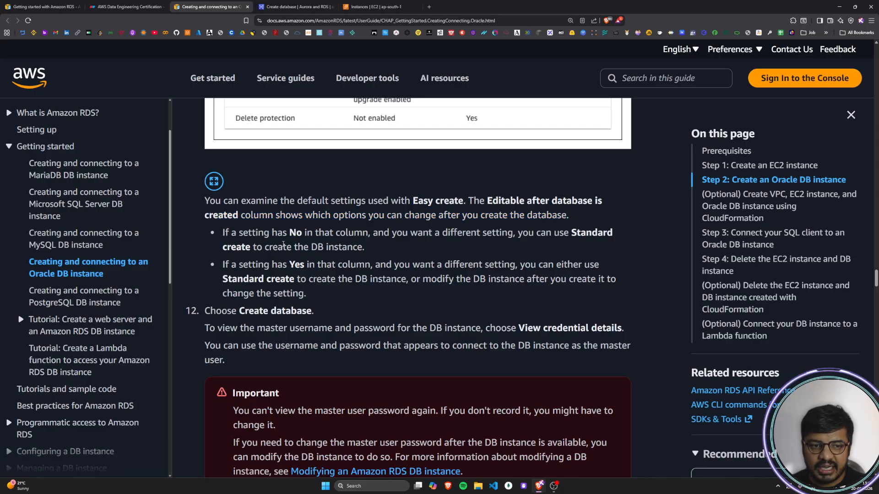
left_click_drag(223, 232, 612, 235)
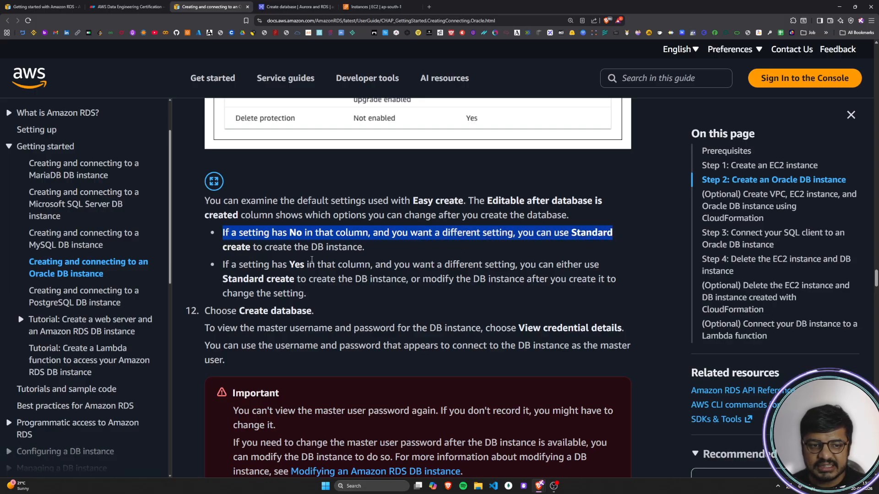
left_click_drag(235, 250, 348, 250)
left_click(370, 252)
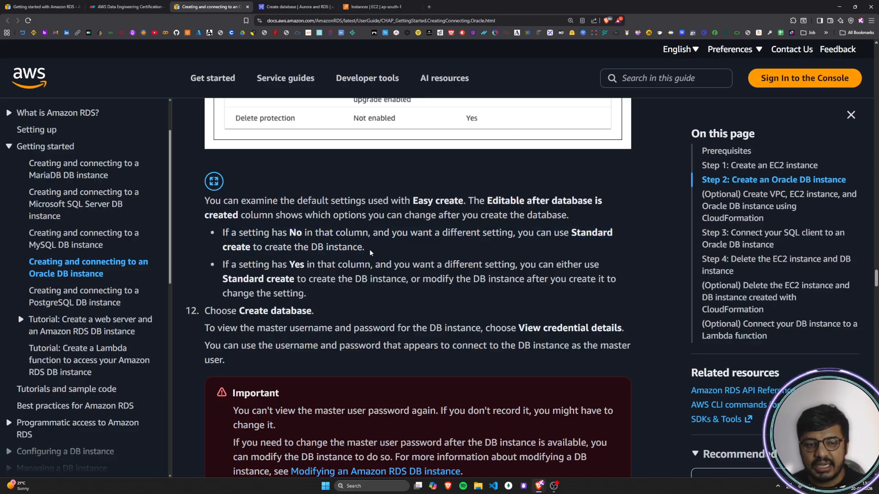
Step: Recheck the VPC row of the Easy create defaults on the Create database page against the guide's explanation
left_click(289, 8)
scroll(322, 294, "up", 1)
scroll(321, 294, "up", 2)
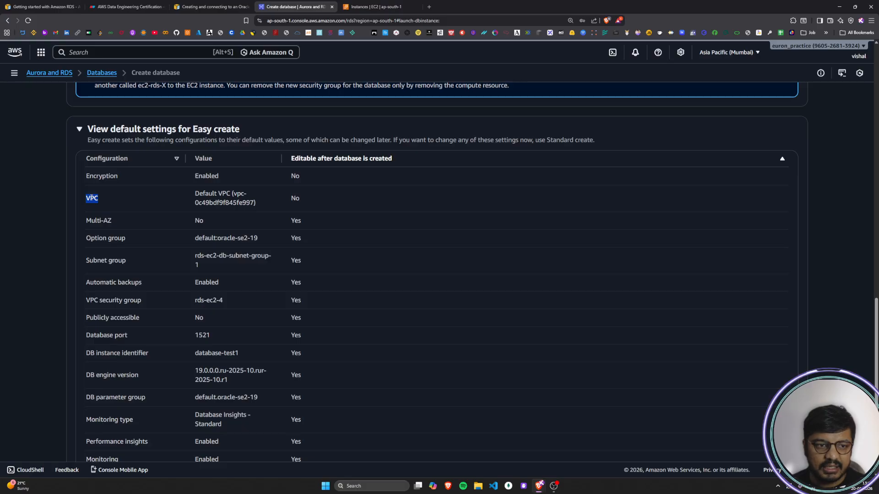
left_click(136, 202)
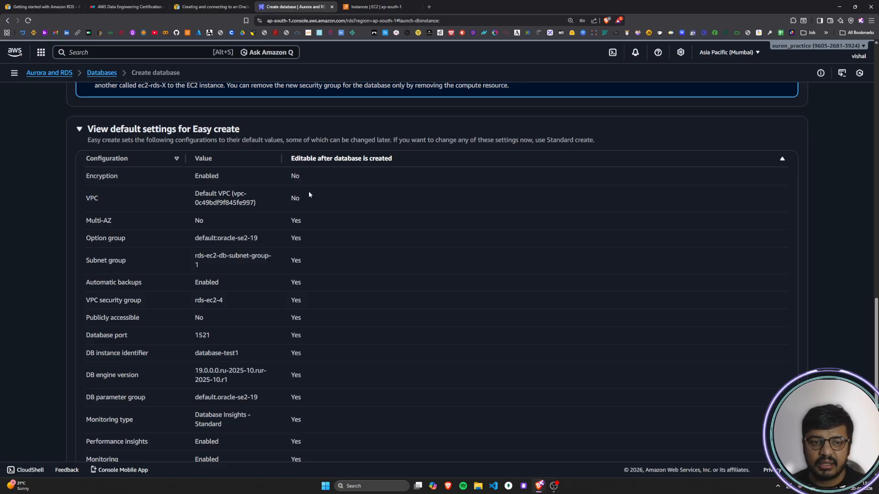
Step: Compare the database creation methods on the Create database page with the guide's Standard create advice for settings marked No
left_click_drag(298, 185, 122, 178)
left_click(137, 197)
scroll(144, 201, "up", 20)
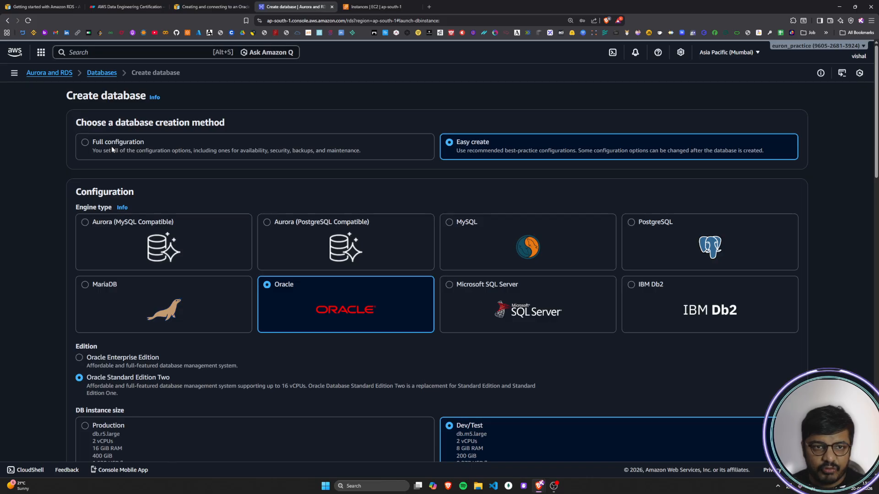
left_click(376, 7)
left_click(210, 6)
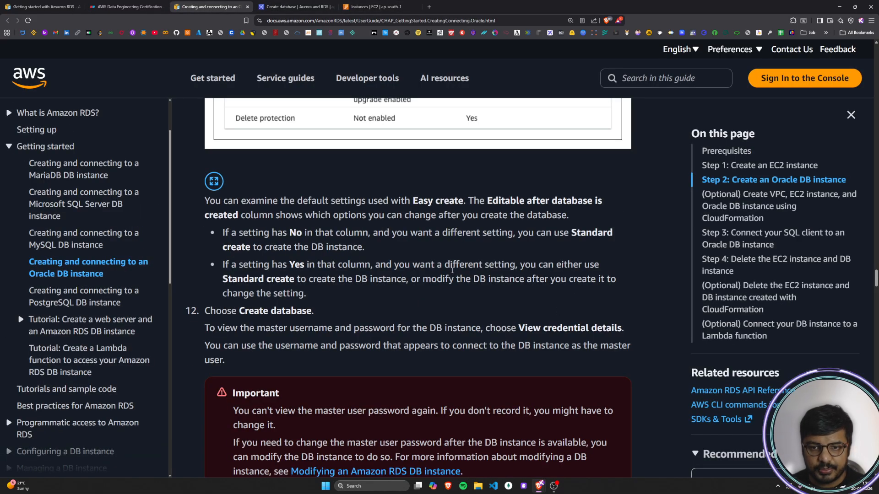
left_click_drag(223, 247, 269, 253)
left_click_drag(579, 236, 251, 249)
left_click(301, 6)
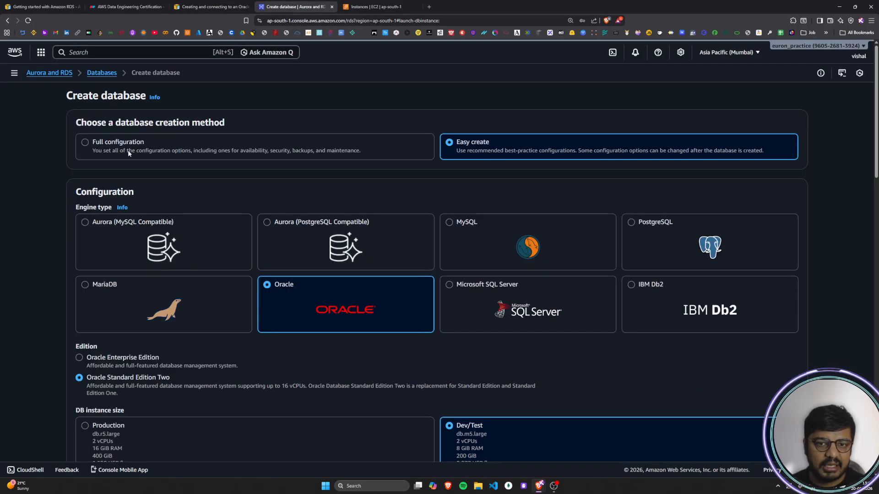
Step: Read the guide's advice on changing Easy create settings marked Yes in the Editable after database is created column
left_click(209, 7)
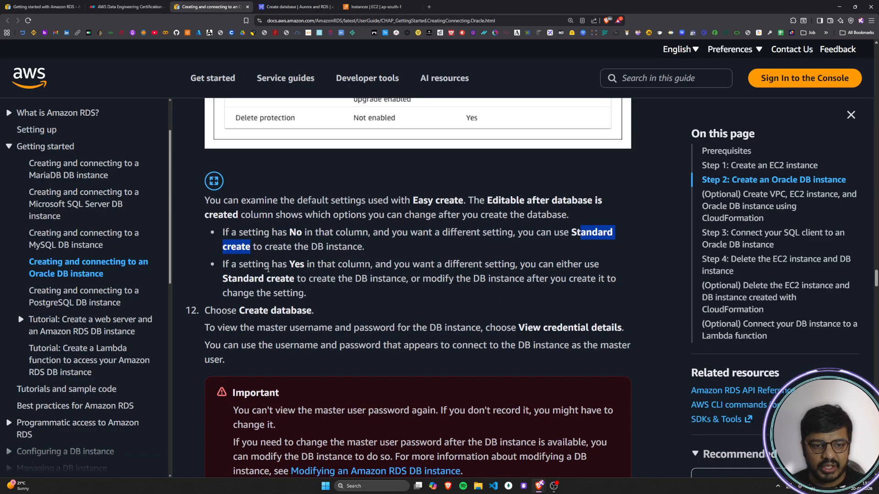
left_click_drag(210, 243, 312, 242)
left_click_drag(223, 196, 599, 200)
left_click_drag(223, 211, 617, 212)
left_click(442, 223)
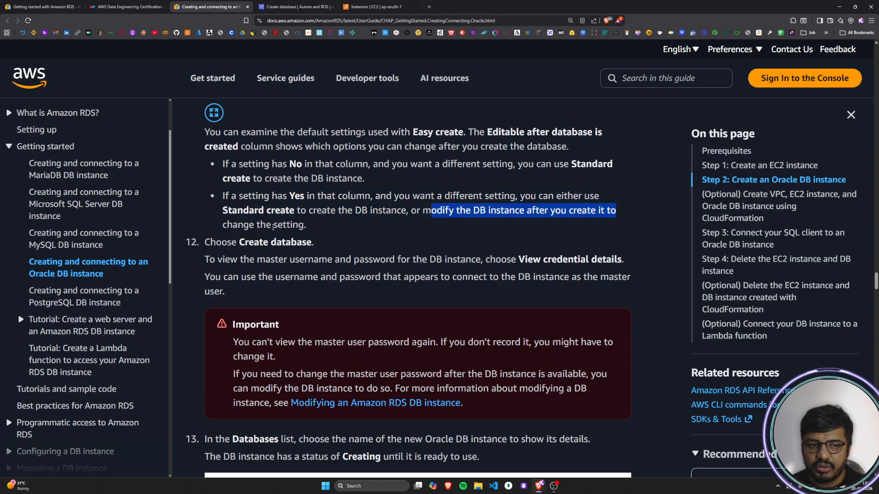
left_click_drag(222, 226, 313, 226)
left_click(312, 226)
Step: Read step 12 of the guide on choosing Create database and viewing the master username and password through View credential details
left_click_drag(206, 242, 313, 242)
left_click(313, 242)
scroll(295, 236, "down", 1)
left_click_drag(215, 226, 432, 228)
left_click_drag(477, 228, 628, 233)
left_click_drag(209, 243, 490, 253)
left_click(336, 273)
scroll(284, 270, "down", 2)
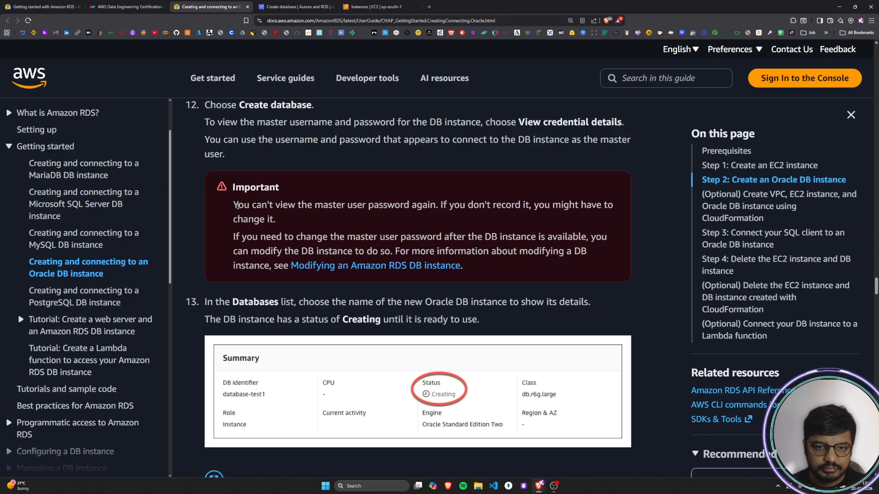
Step: Read the guide's Important note about recording the master user password and modifying the DB instance to change it
left_click_drag(250, 188, 296, 191)
left_click(296, 192)
left_click_drag(243, 204, 613, 205)
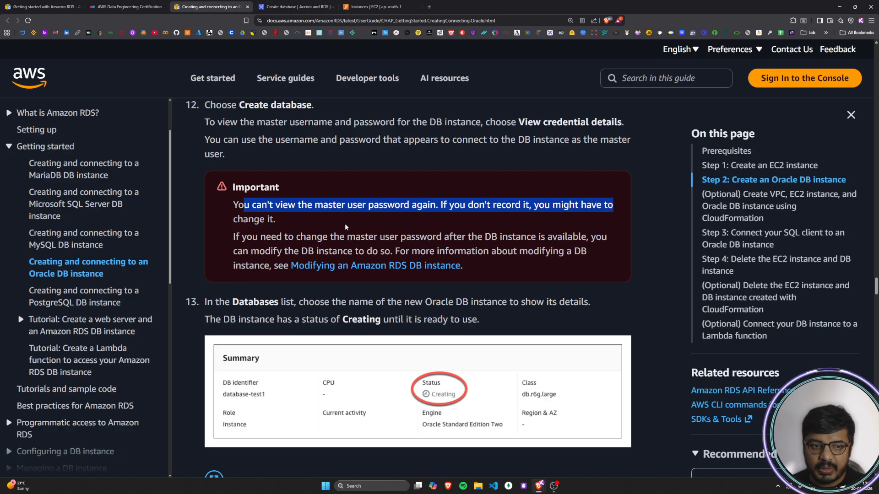
left_click(249, 223)
left_click_drag(237, 238, 609, 239)
left_click_drag(237, 252, 595, 253)
left_click_drag(241, 268, 479, 270)
left_click(236, 298)
scroll(229, 296, "down", 2)
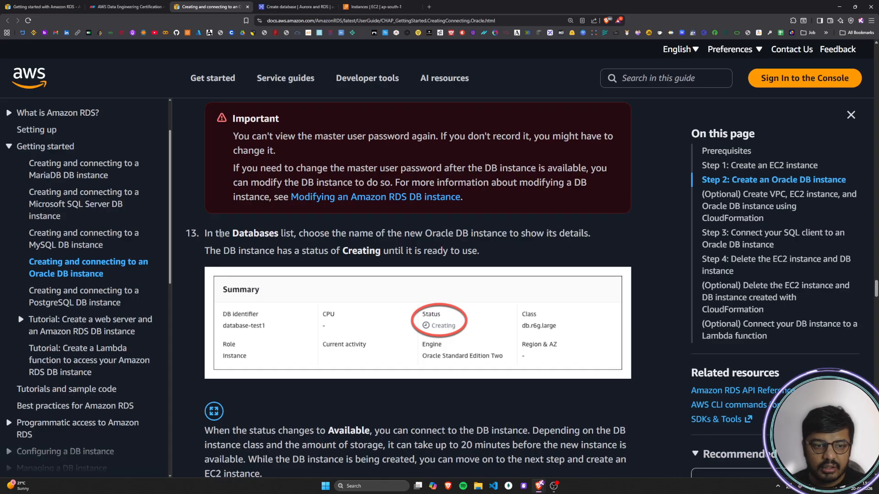
Step: Read step 13 of the guide on showing the new Oracle DB instance's details from the Databases list
left_click_drag(209, 233, 591, 234)
left_click(590, 234)
left_click_drag(270, 233, 590, 234)
left_click(590, 235)
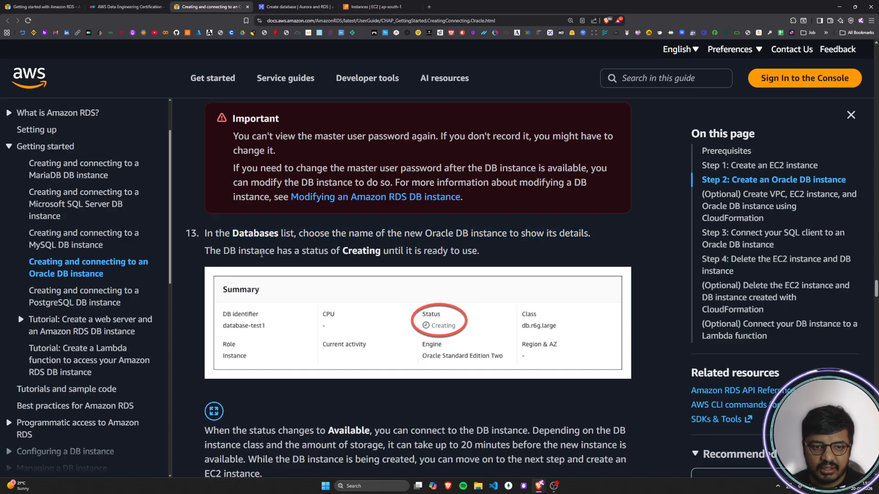
Step: Create the Oracle database database-test1 with the Easy create defaults and dismiss the browser's save-password prompt
key("ctrl+Tab")
scroll(629, 317, "down", 9)
scroll(615, 315, "up", 6)
scroll(615, 315, "down", 15)
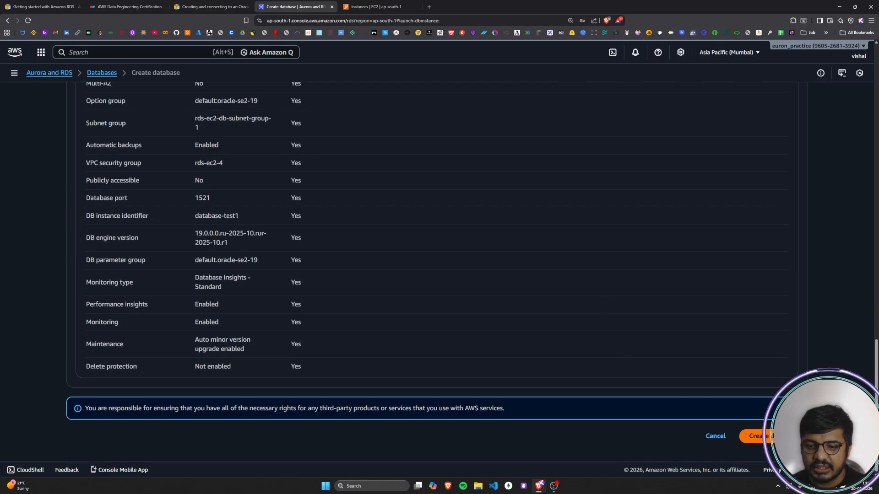
left_click(756, 436)
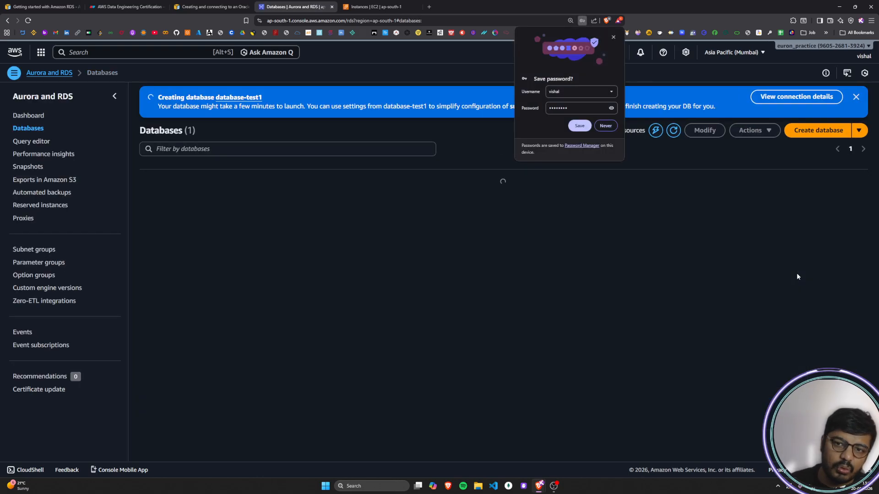
left_click(614, 37)
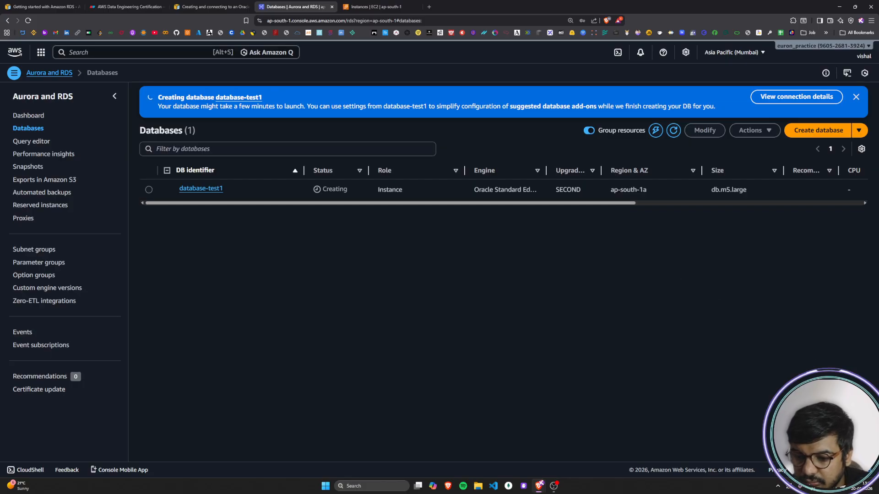
Step: Switch the computer's Wi-Fi connection to the Excitel_vs17 network and close the network list
left_click(827, 489)
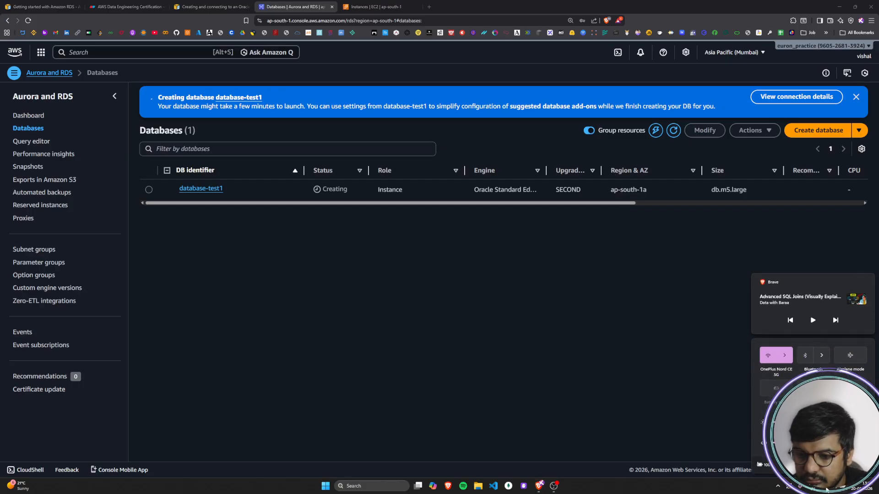
left_click(788, 358)
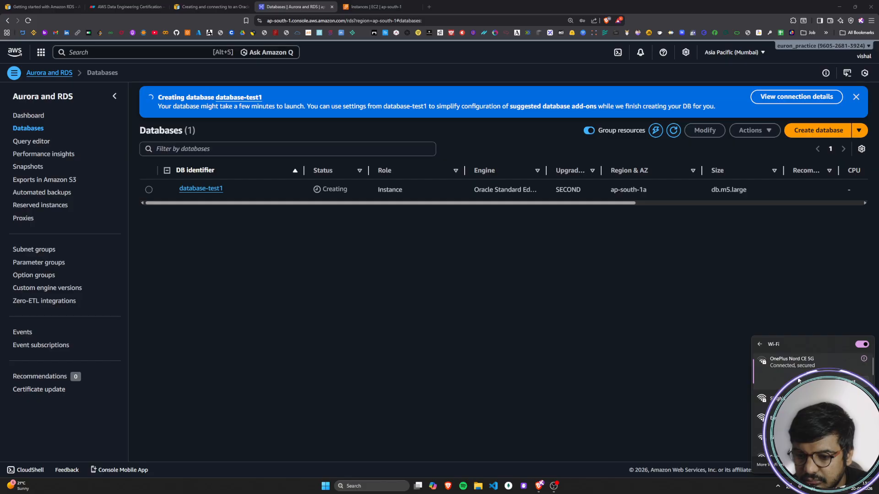
left_click(796, 419)
left_click(841, 429)
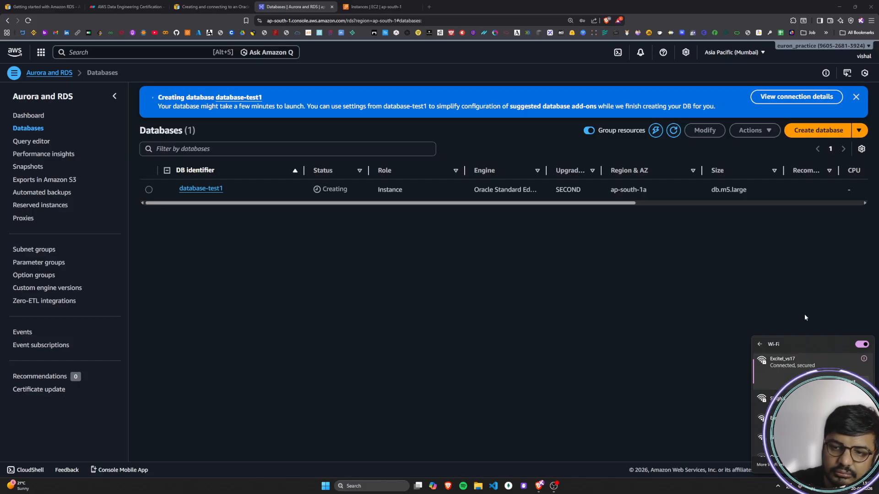
left_click(805, 315)
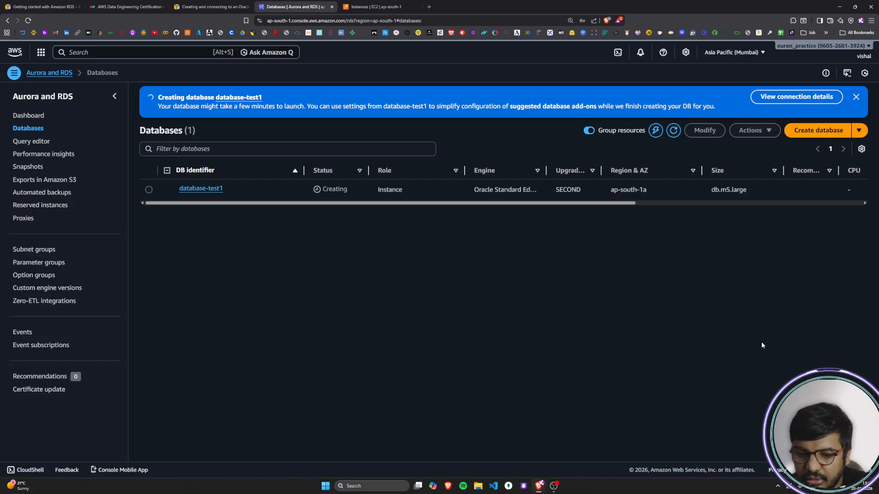
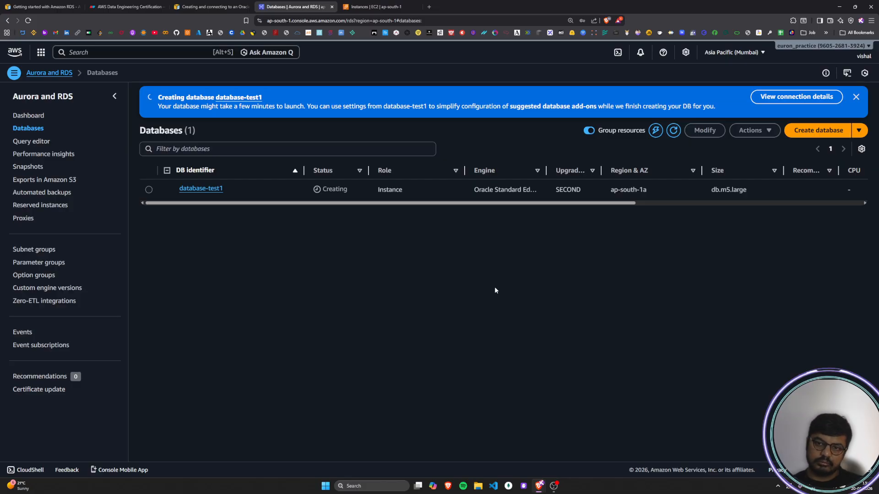
Step: Refresh the Databases list, then view and close the connection details of database-test1
left_click(673, 130)
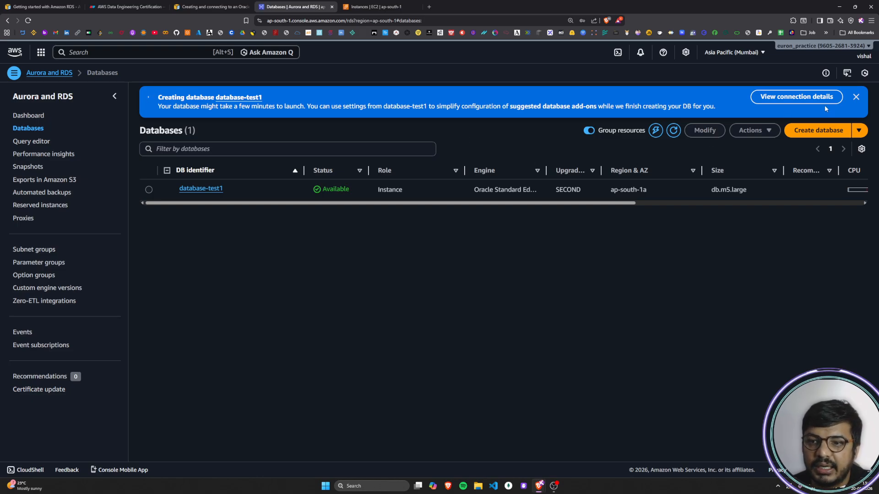
left_click(810, 99)
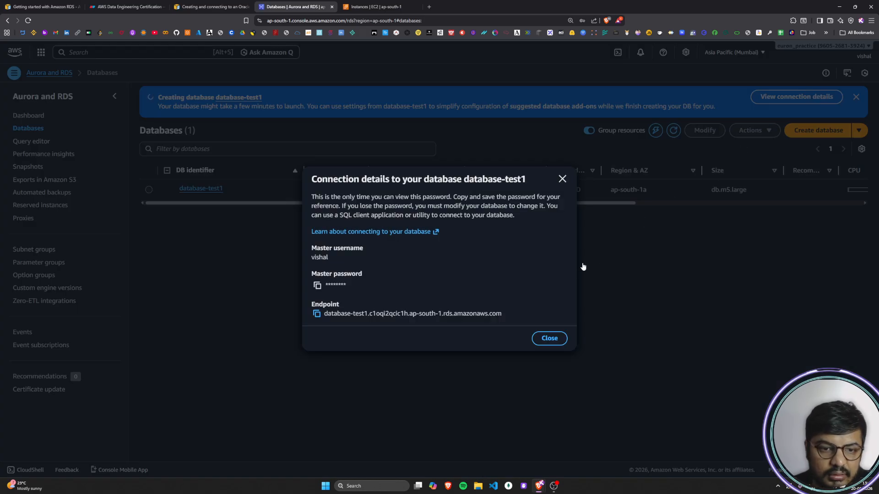
left_click(560, 181)
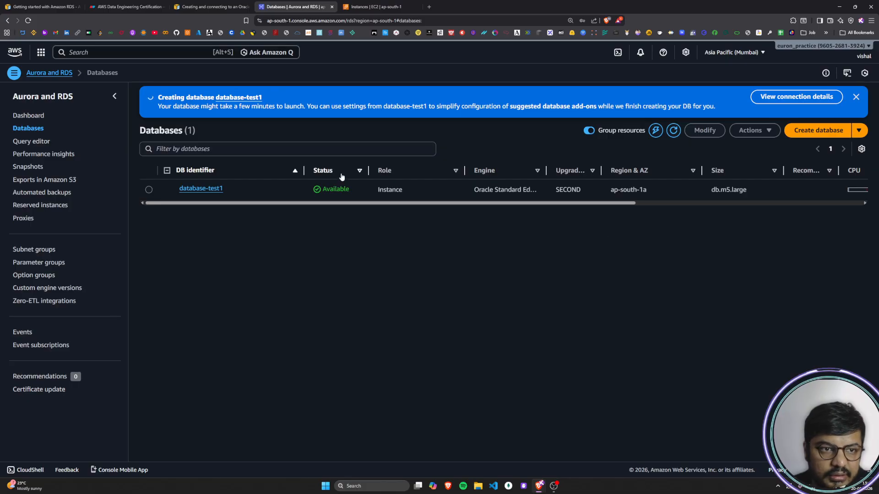
Step: Dismiss the database creation banner and refresh the Databases list again
left_click(856, 97)
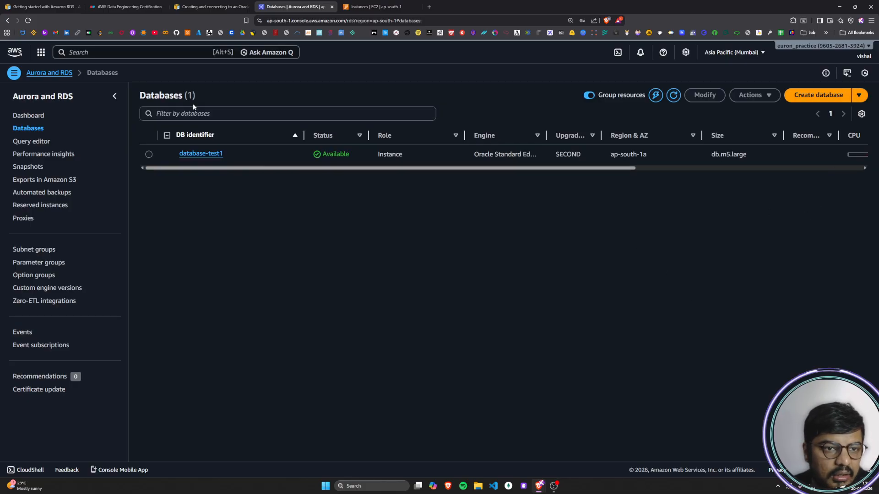
left_click(674, 96)
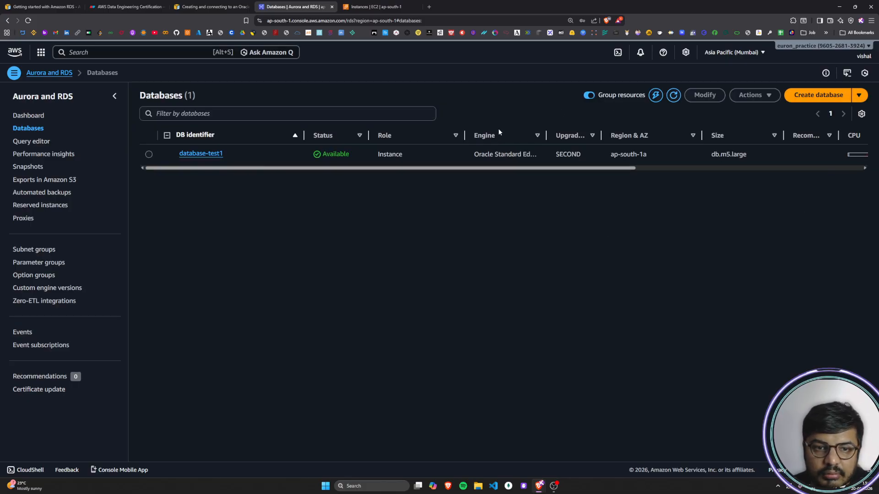
left_click_drag(526, 168, 314, 185)
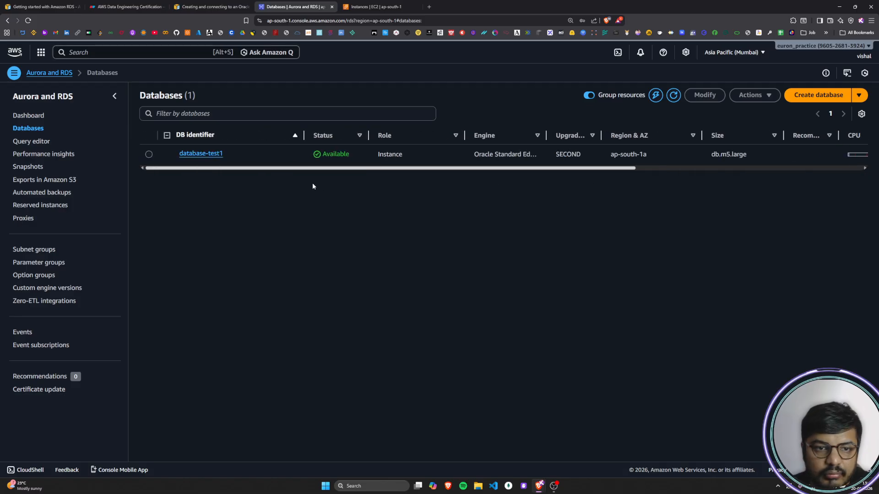
Step: Read step 13 of the Oracle guide on the new instance's status and compare it with database-test1 in the RDS console
left_click(211, 7)
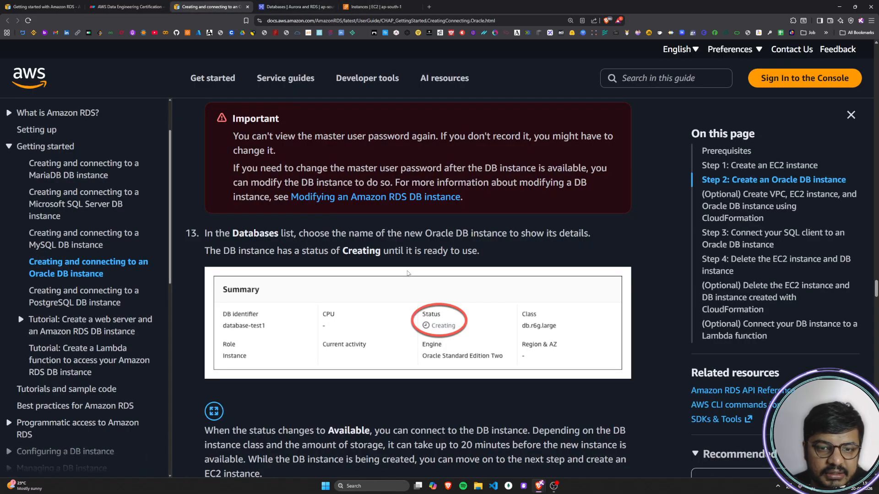
scroll(325, 263, "down", 3)
scroll(292, 268, "up", 2)
left_click_drag(206, 233, 590, 234)
left_click(317, 266)
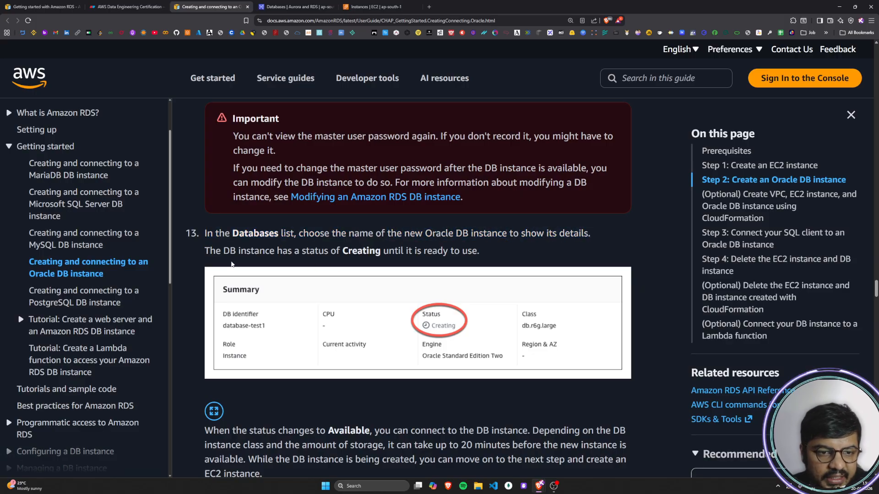
left_click_drag(210, 256, 502, 253)
left_click(436, 251)
left_click(502, 251)
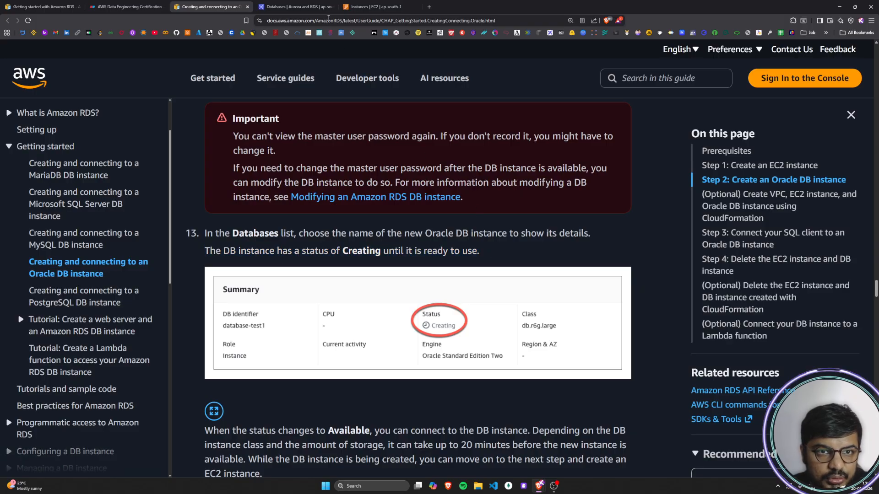
left_click(323, 9)
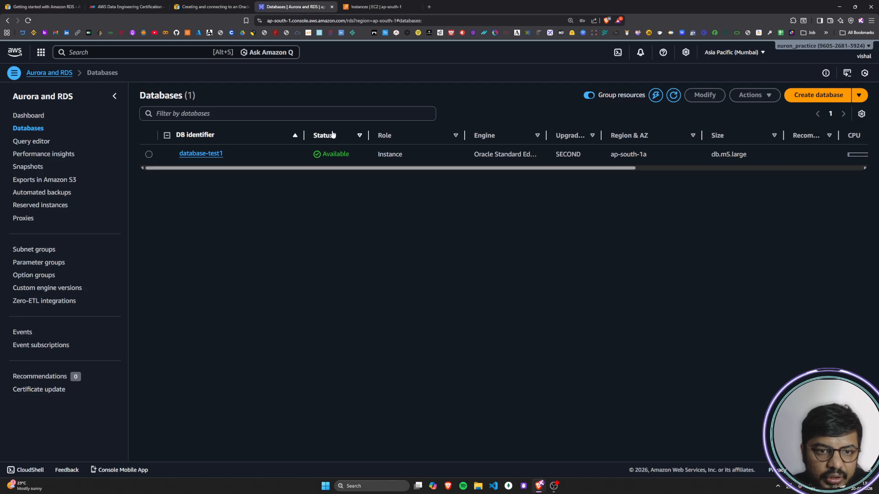
Step: Read the guide's paragraph on when the DB instance becomes available and what can be done while it is being created
left_click(210, 7)
scroll(296, 247, "down", 5)
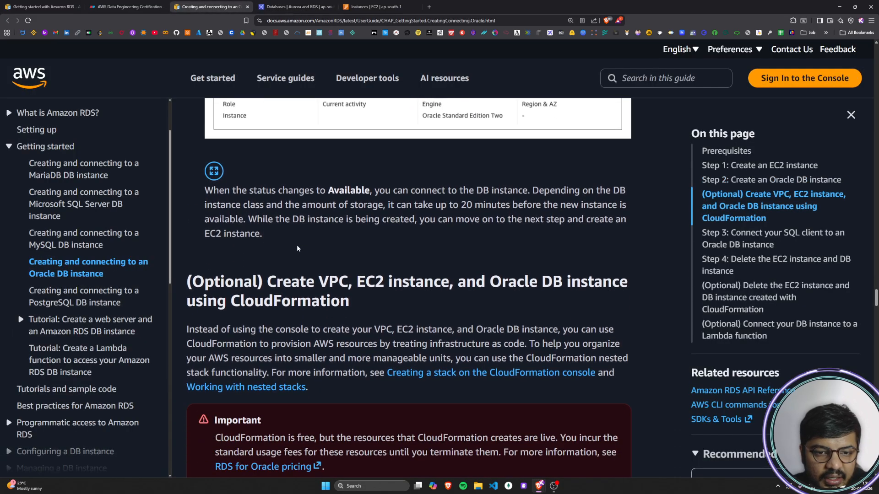
left_click_drag(206, 195, 624, 194)
left_click(572, 199)
left_click_drag(205, 208, 628, 209)
left_click(454, 209)
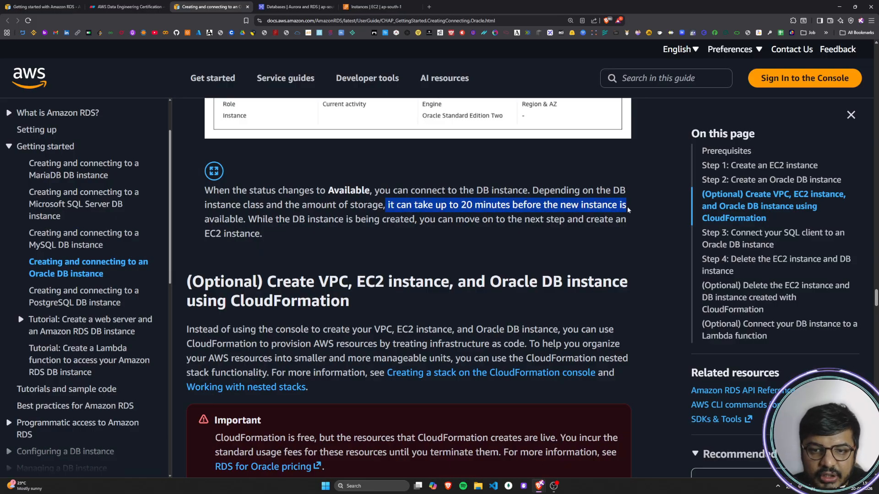
left_click_drag(206, 219, 280, 219)
left_click(312, 231)
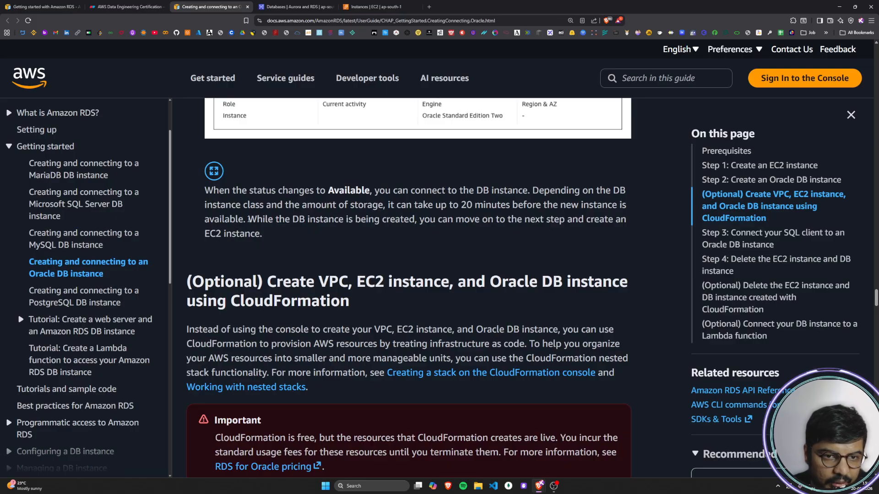
left_click_drag(248, 220, 627, 221)
left_click_drag(217, 237, 300, 238)
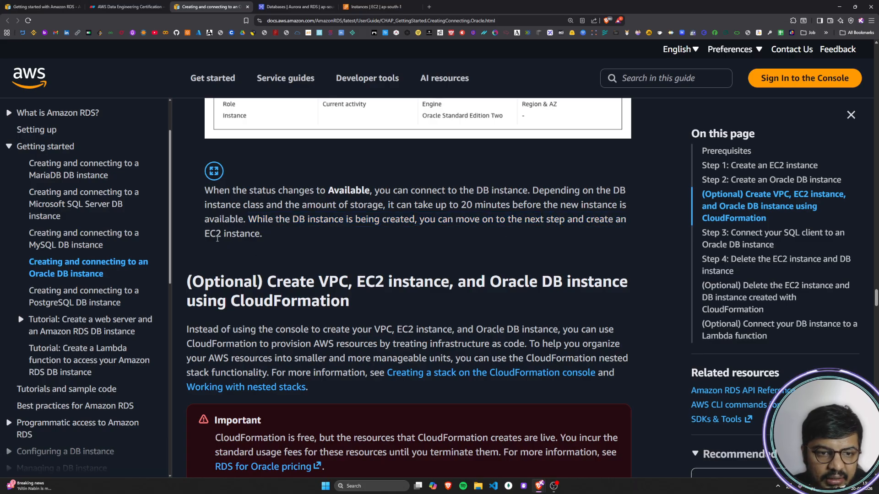
left_click(301, 239)
Step: Skim the guide's optional section on creating the VPC, EC2 instance and Oracle DB instance using CloudFormation
scroll(302, 243, "down", 6)
scroll(302, 246, "up", 3)
left_click_drag(186, 144, 367, 170)
left_click(320, 292)
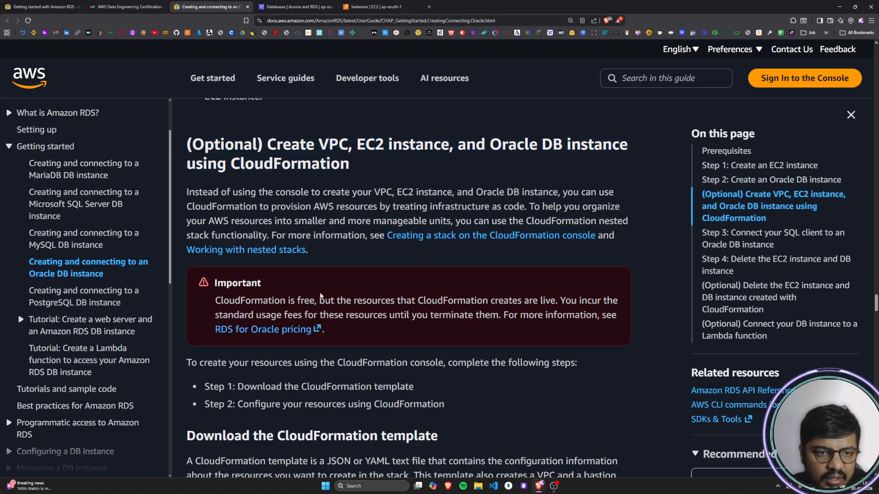
scroll(319, 293, "down", 20)
scroll(317, 310, "down", 4)
Step: Read the heading and introduction of Step 3 on connecting a SQL client to an Oracle DB instance
left_click_drag(196, 182, 619, 179)
left_click(300, 185)
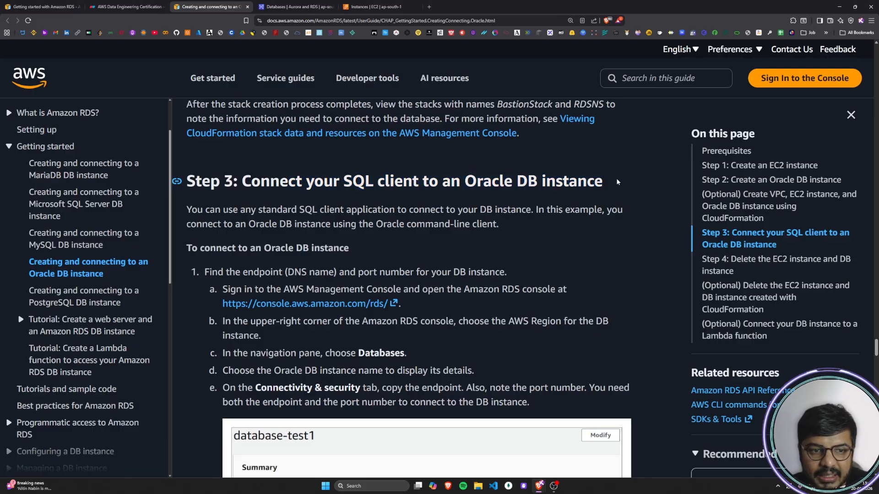
left_click(620, 179)
scroll(345, 233, "down", 1)
left_click_drag(192, 175, 625, 177)
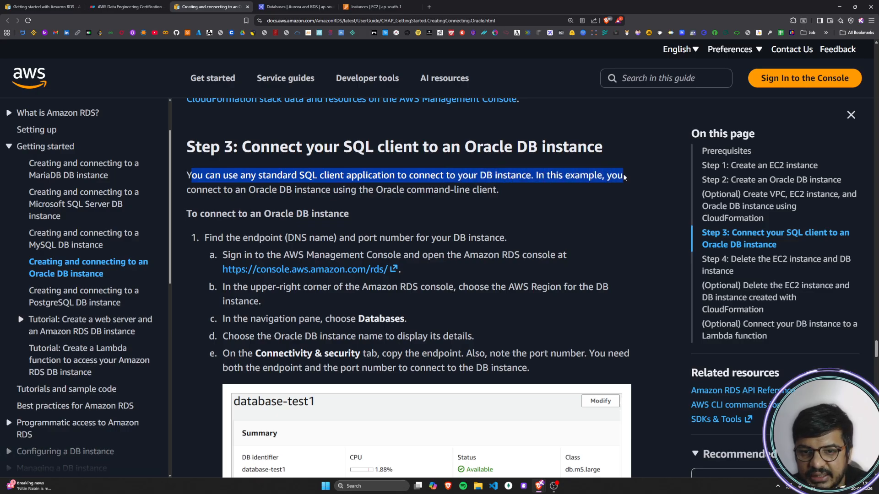
left_click_drag(202, 189, 485, 193)
left_click(511, 194)
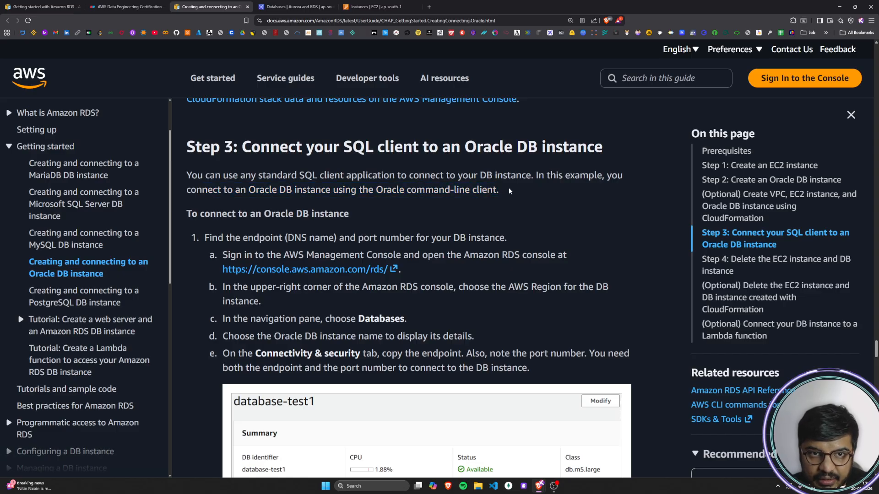
Step: Examine the Step 3 sentence on connecting to the Oracle DB instance using the Oracle command-line client
double_click(401, 191)
left_click_drag(401, 191, 514, 191)
left_click(514, 191)
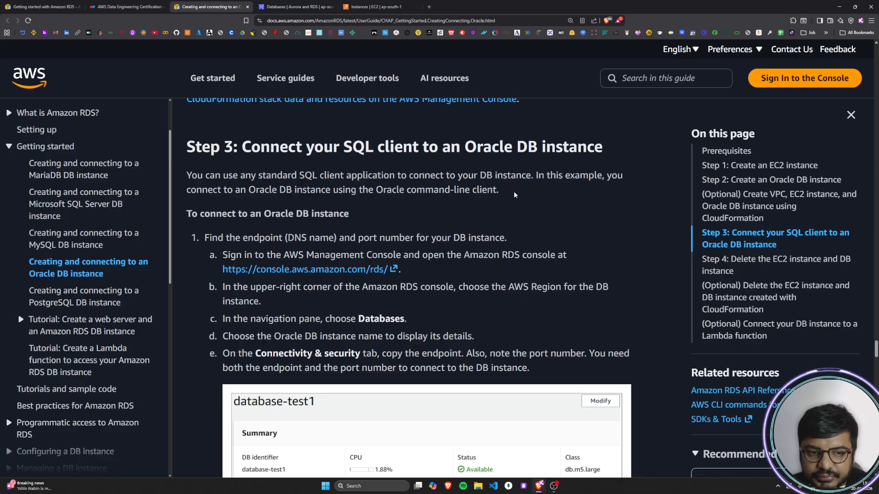
double_click(426, 189)
left_click_drag(426, 189, 482, 191)
left_click(465, 211)
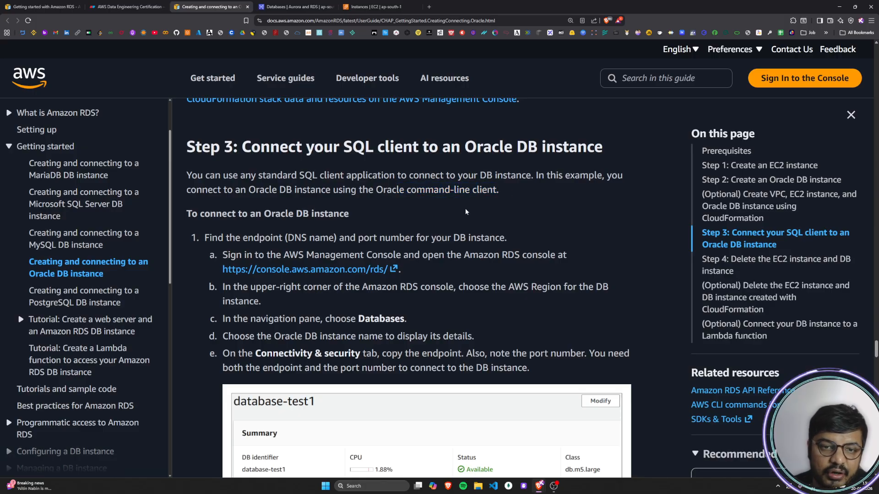
left_click_drag(236, 191, 434, 191)
left_click(434, 192)
left_click_drag(265, 191, 373, 192)
left_click(373, 192)
left_click_drag(199, 189, 396, 198)
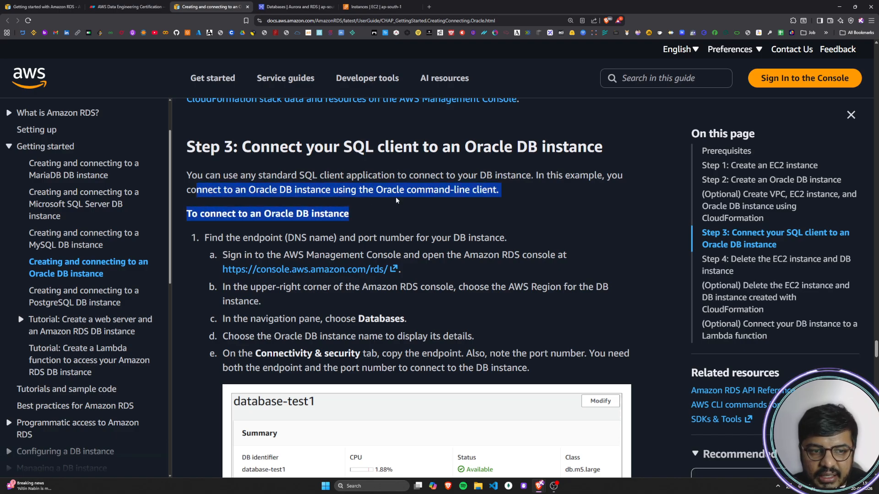
left_click(396, 199)
Step: Read the connection procedure's first instruction on finding the endpoint and port number of the DB instance
scroll(396, 199, "down", 1)
left_click_drag(198, 182, 355, 184)
left_click(354, 184)
left_click_drag(208, 203, 509, 202)
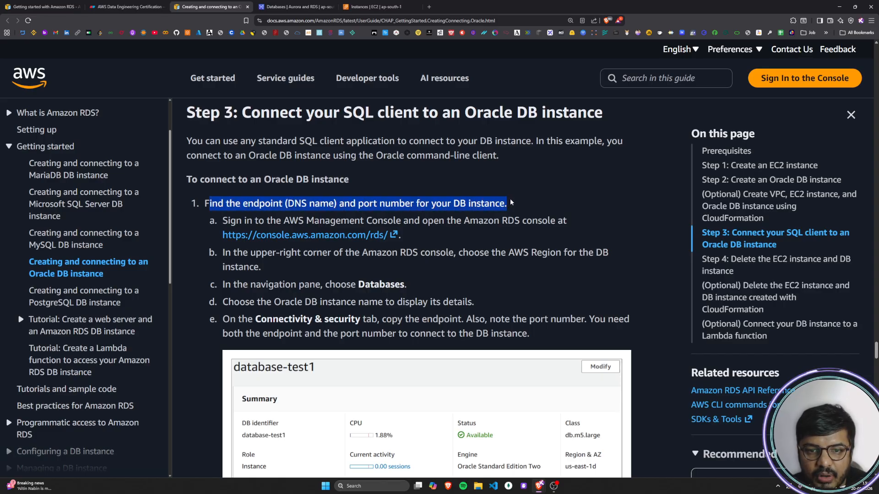
left_click(510, 202)
scroll(510, 202, "down", 1)
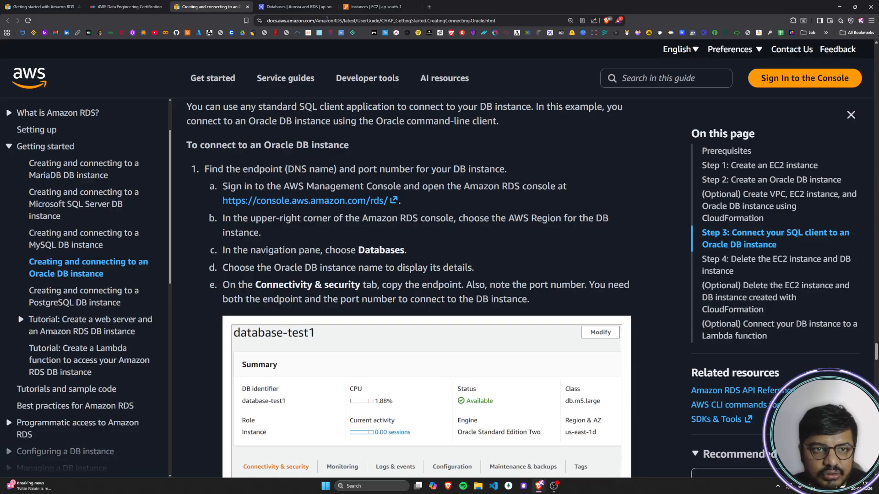
Step: Read sub-step a on opening the Amazon RDS console and check it against the open console page
left_click_drag(230, 186, 582, 183)
left_click(581, 183)
left_click(283, 6)
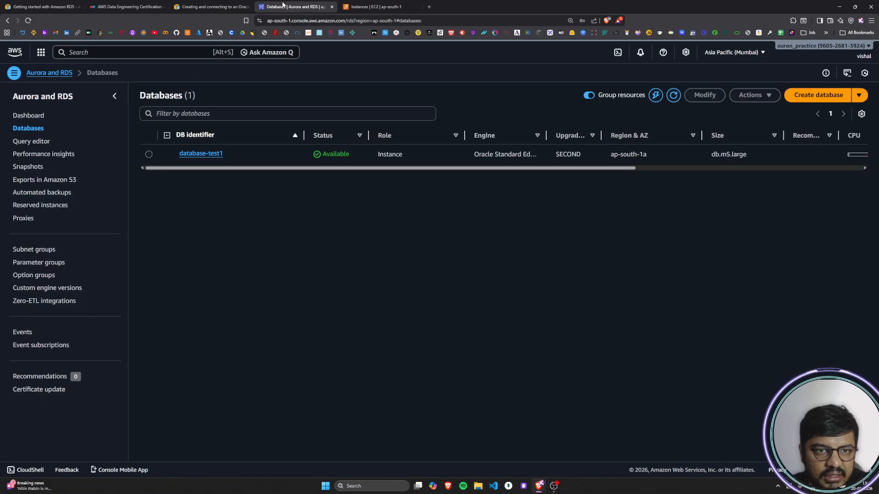
left_click(199, 7)
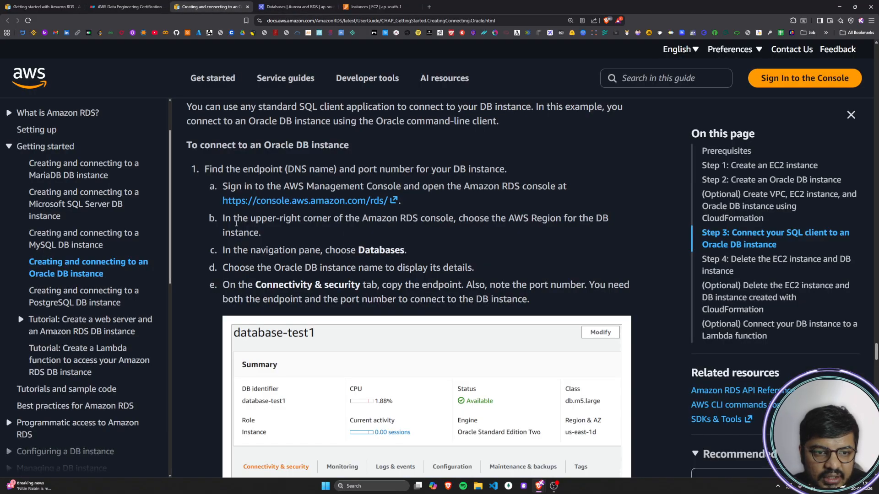
Step: Read sub-step b on choosing the AWS Region and check the Region selected in the RDS console
left_click_drag(227, 217, 621, 226)
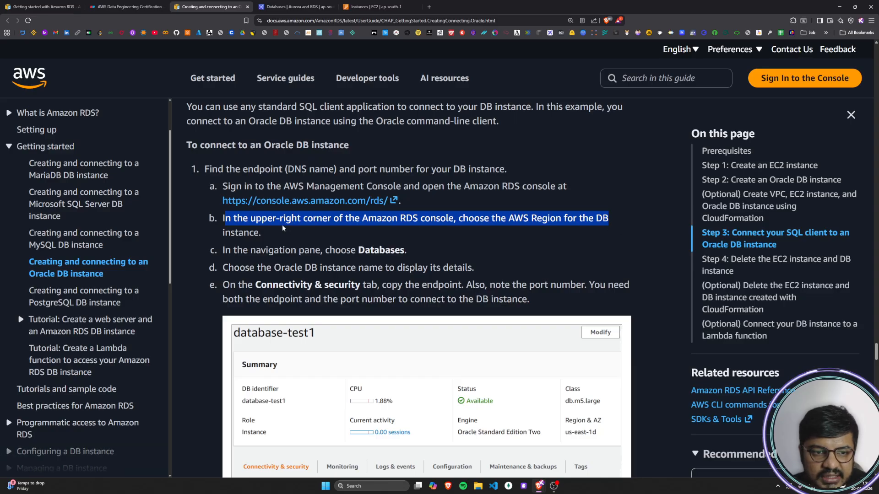
left_click_drag(244, 232, 293, 233)
left_click(294, 232)
left_click(284, 6)
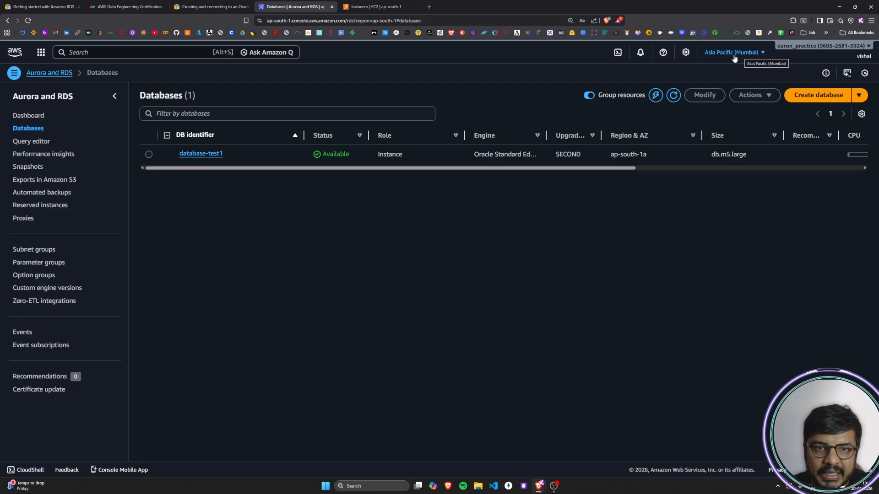
Step: Read the guide's sub-steps c and d on choosing Databases and displaying the Oracle DB instance's details
left_click(208, 7)
left_click_drag(222, 250, 407, 255)
left_click(408, 256)
scroll(225, 233, "down", 1)
left_click_drag(225, 233, 480, 236)
left_click(480, 237)
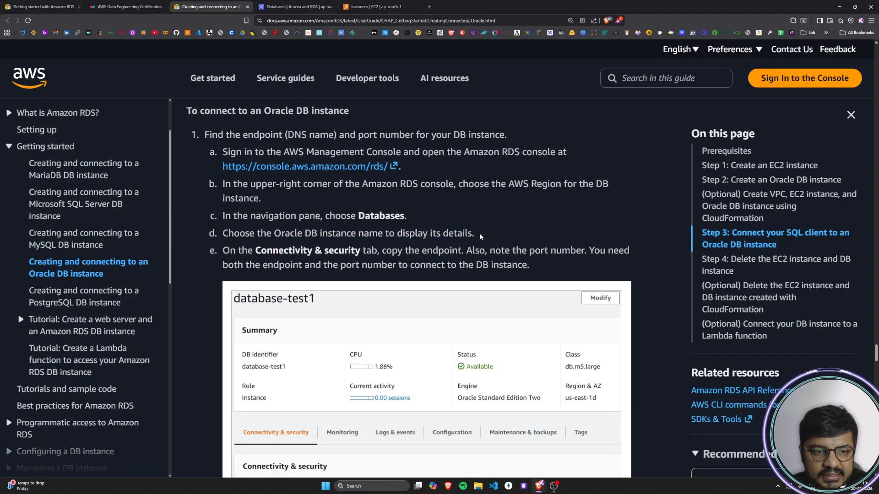
Step: Open the details of database-test1 in the RDS console and dismiss the multitenant architecture notice
left_click(283, 7)
left_click(148, 154)
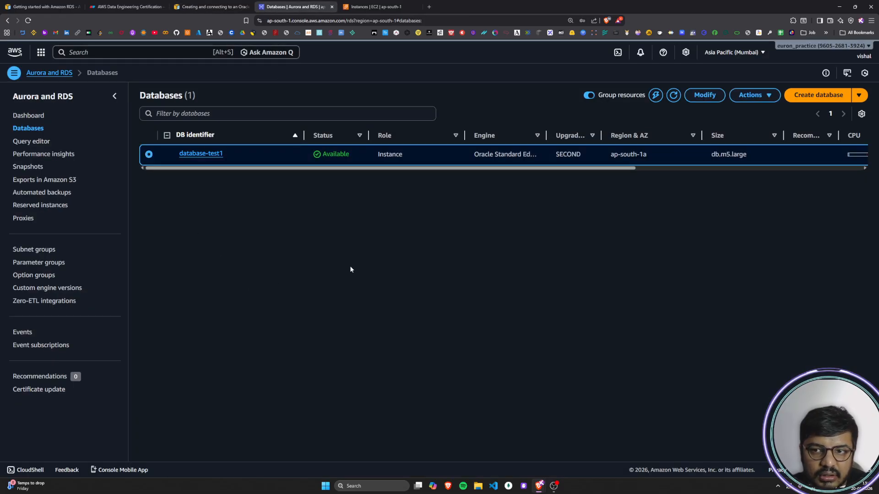
left_click(203, 155)
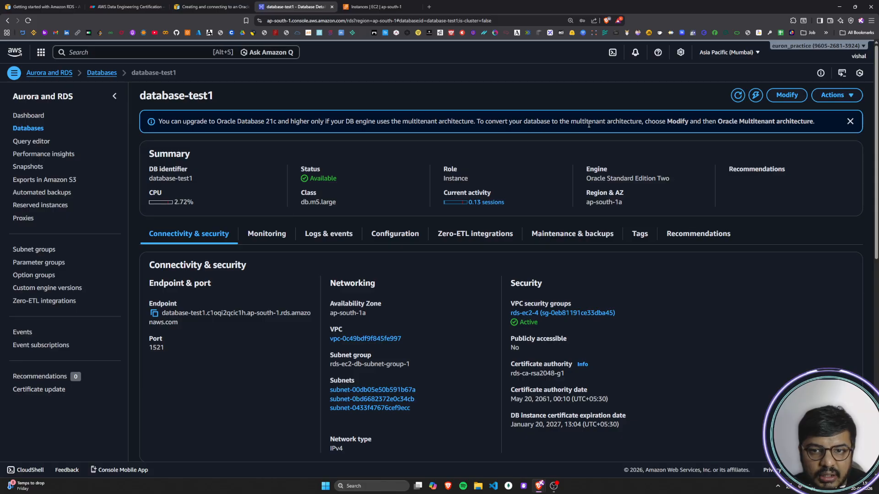
left_click(849, 122)
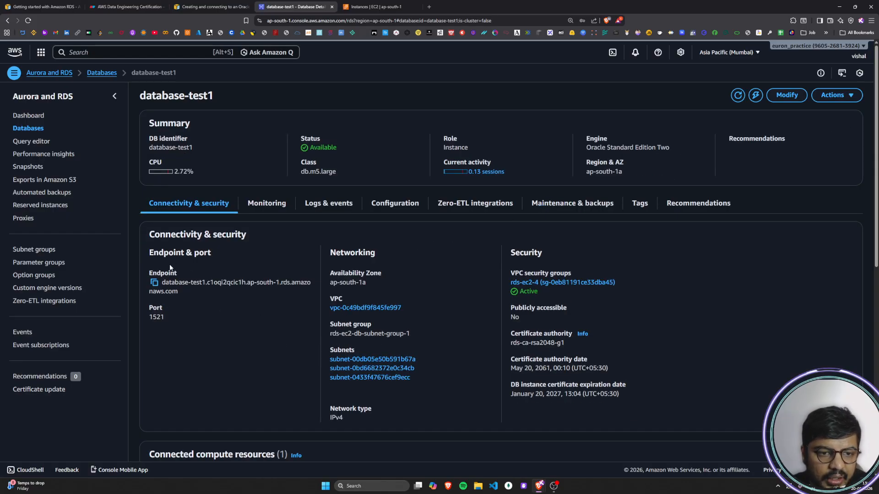
Step: Examine the Endpoint & port information in the Connectivity & security section of database-test1
left_click_drag(160, 237, 249, 236)
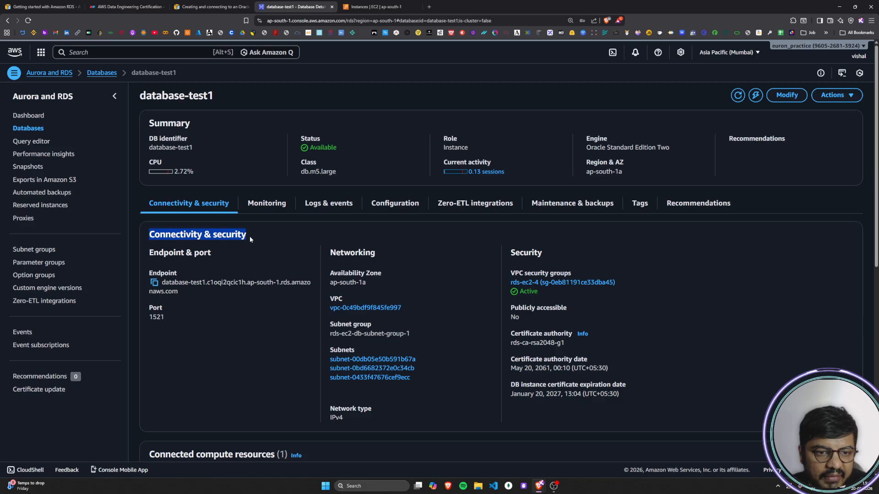
left_click(249, 236)
left_click_drag(151, 255, 230, 252)
left_click(230, 253)
left_click_drag(155, 254, 233, 252)
left_click(234, 252)
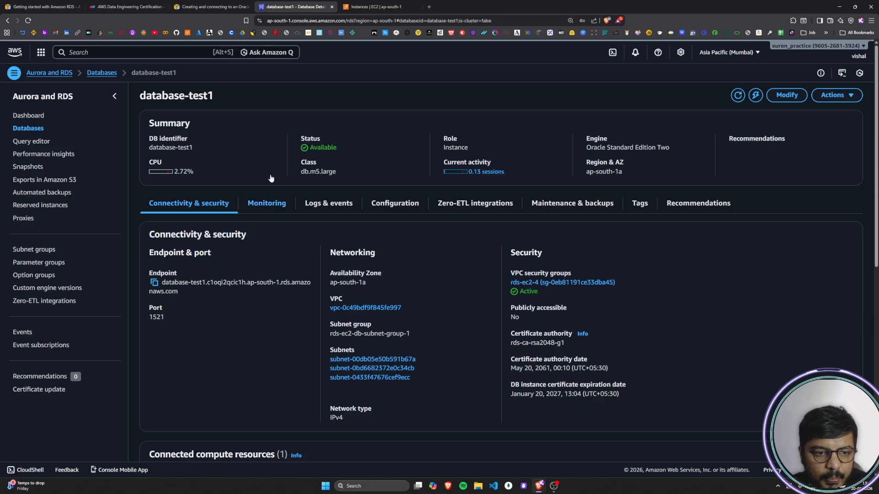
Step: Read the guide's sub-step e on copying the endpoint and port, and continue to item 2 on connecting to the EC2 instance
left_click(375, 6)
left_click(210, 7)
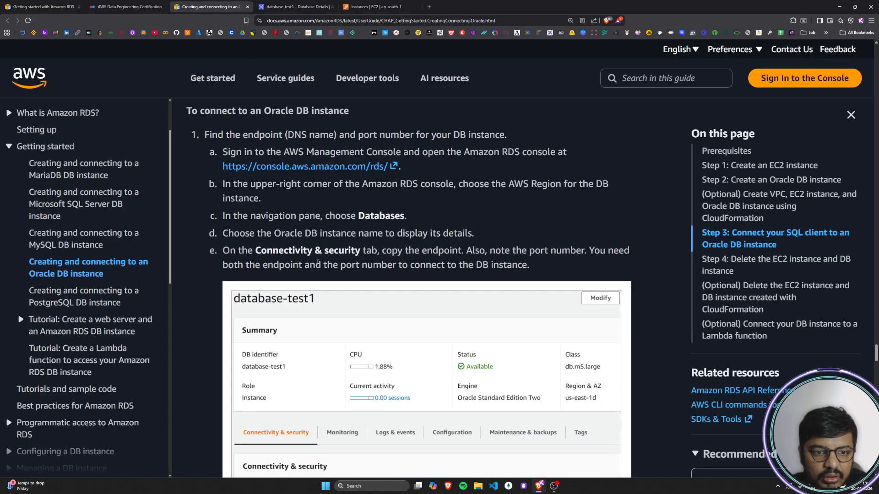
scroll(312, 251, "down", 1)
left_click_drag(233, 222, 531, 230)
left_click(350, 279)
scroll(351, 279, "down", 4)
scroll(280, 319, "down", 3)
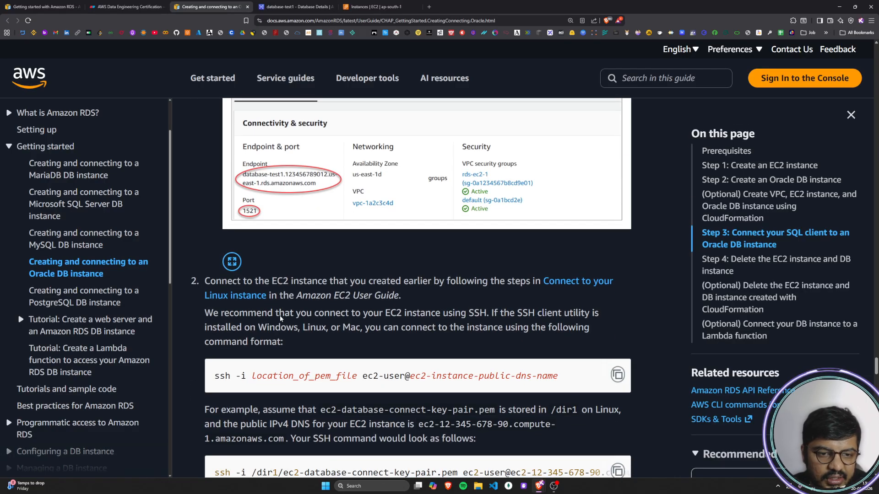
Step: Read the guide's item 2 on connecting to the EC2 instance over SSH, including the ssh command format
left_click_drag(205, 281, 540, 281)
left_click_drag(296, 295, 407, 296)
left_click(280, 313)
scroll(238, 299, "down", 1)
left_click_drag(208, 289, 597, 279)
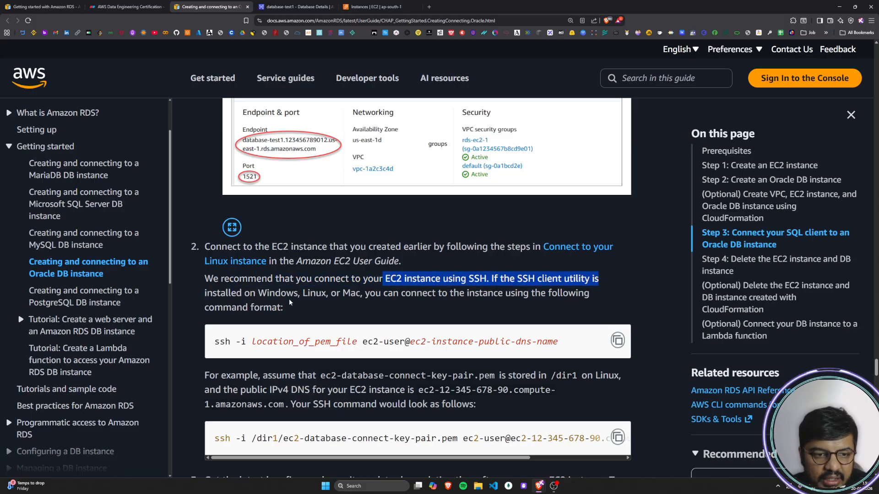
left_click_drag(229, 293, 406, 293)
left_click_drag(549, 296, 586, 298)
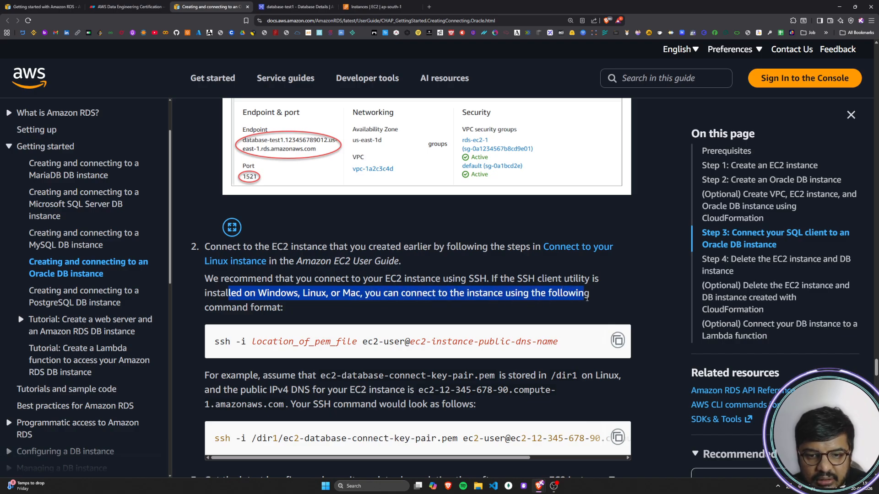
left_click_drag(232, 307, 288, 309)
left_click(289, 308)
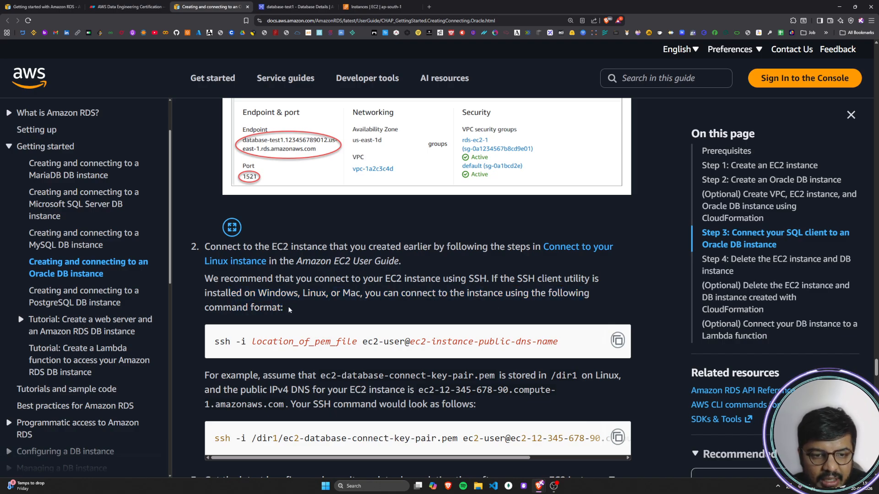
scroll(289, 309, "down", 1)
left_click_drag(236, 273, 316, 273)
left_click(317, 274)
left_click_drag(271, 211, 356, 212)
left_click(355, 210)
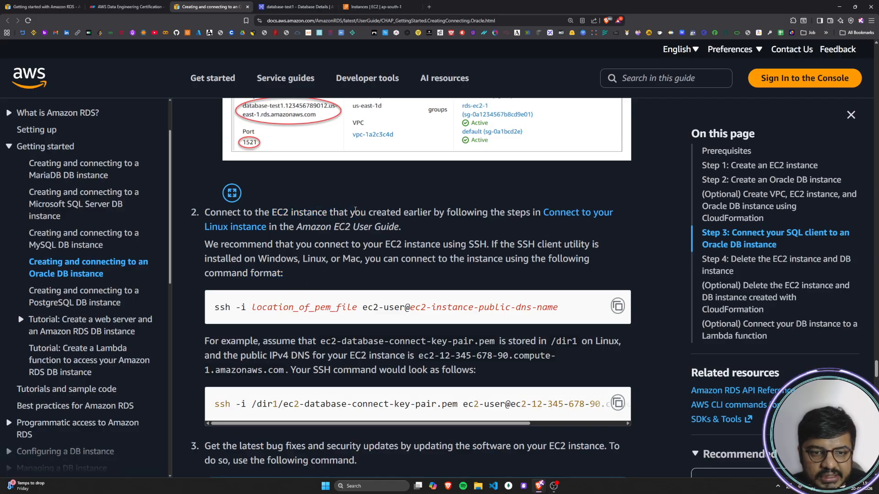
Step: Search the web for "mobaxterm for windows" in a new browser tab and open the MobaXterm download page
left_click(429, 7)
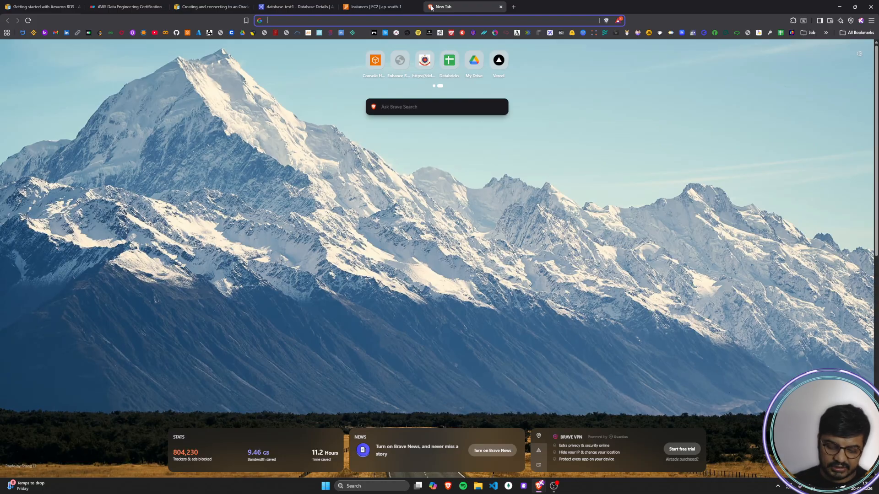
type("moba")
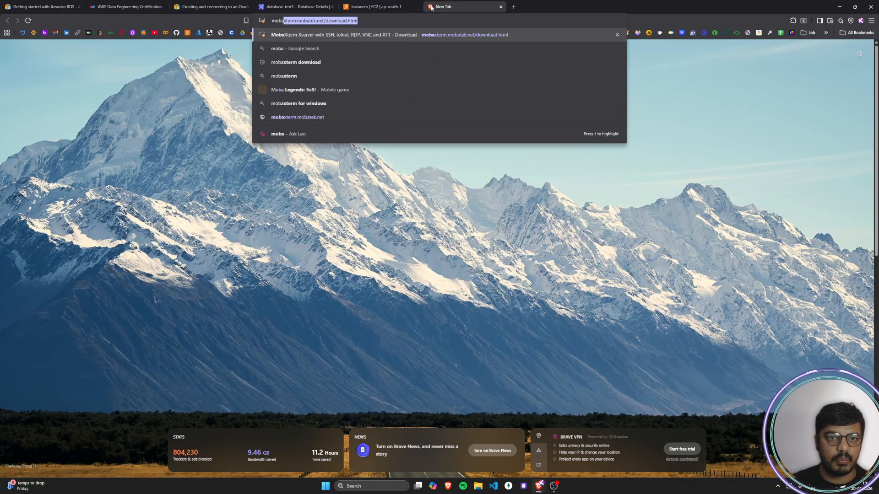
type("extre")
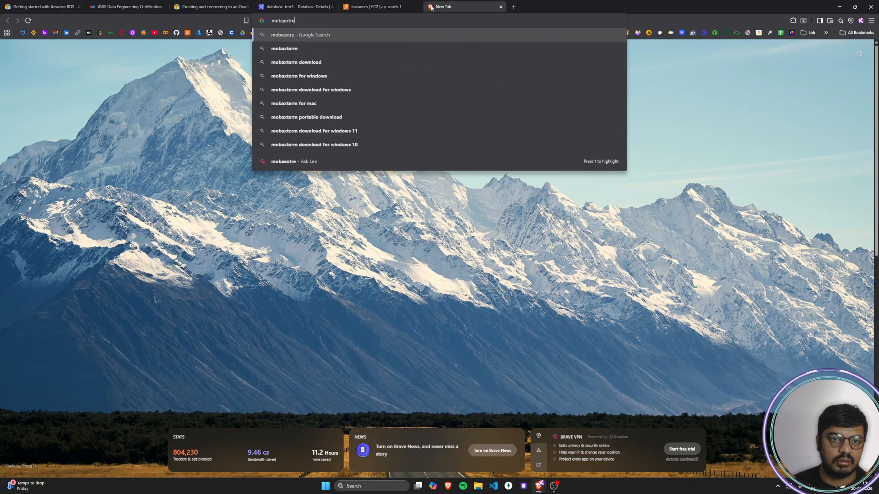
key("BackSpace")
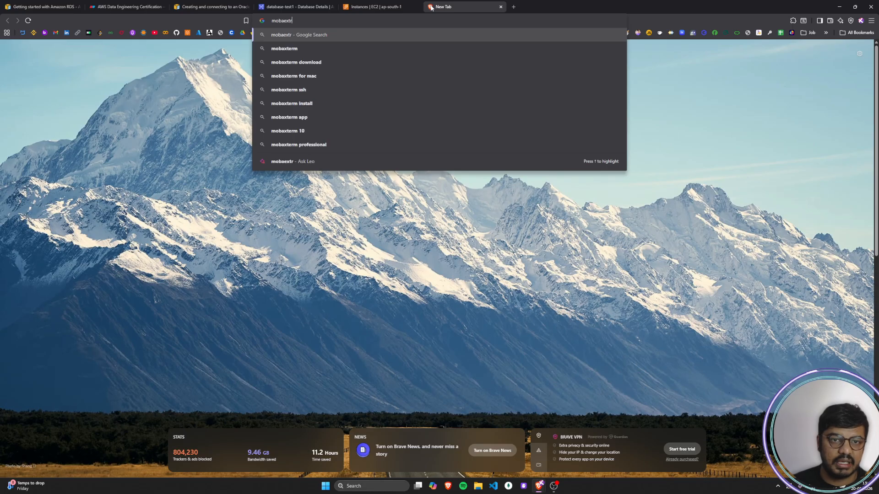
type("em")
key("Down")
key("Down")
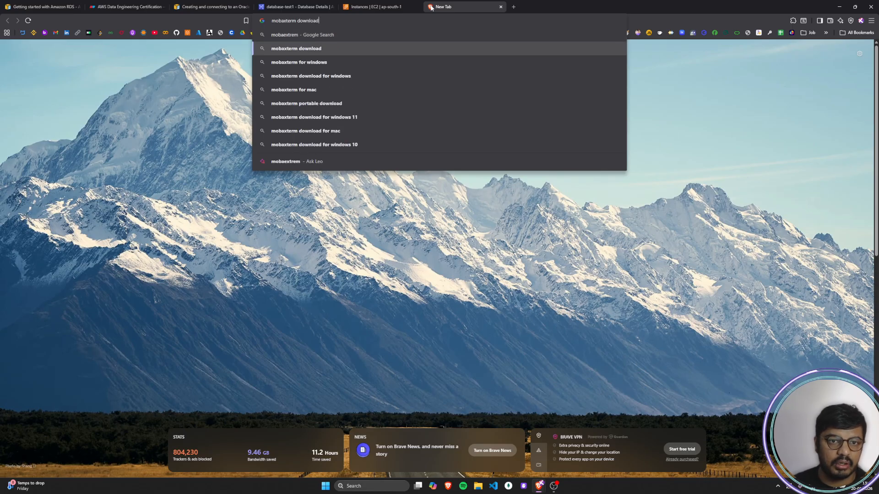
key("Return")
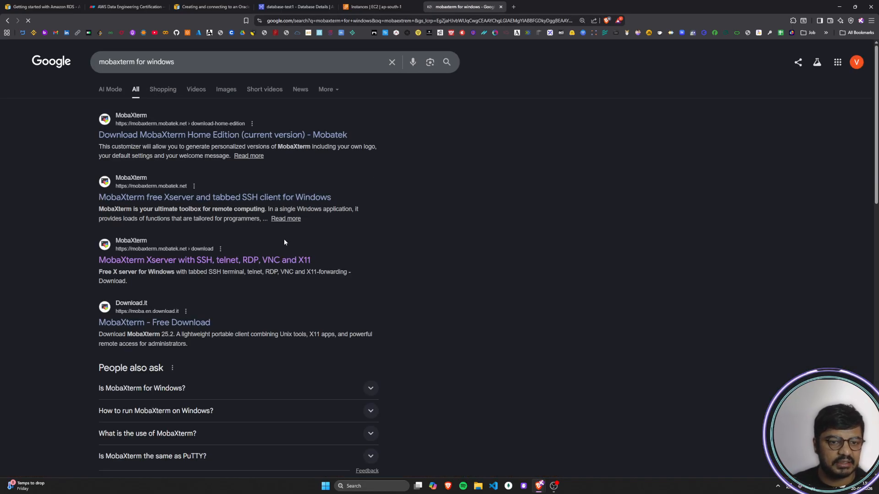
left_click(244, 262)
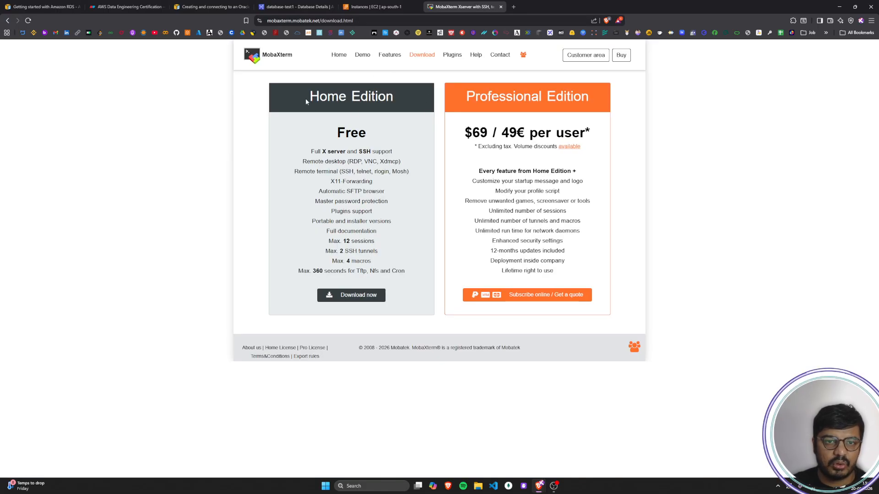
Step: Examine the free Home Edition on the MobaXterm download page, and close the page
left_click_drag(308, 101, 393, 99)
left_click_drag(336, 134, 367, 136)
left_click(367, 135)
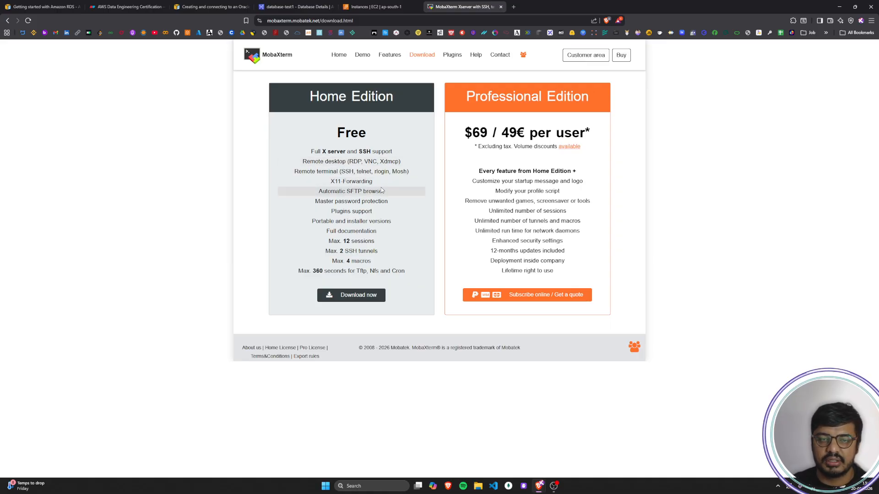
left_click(500, 7)
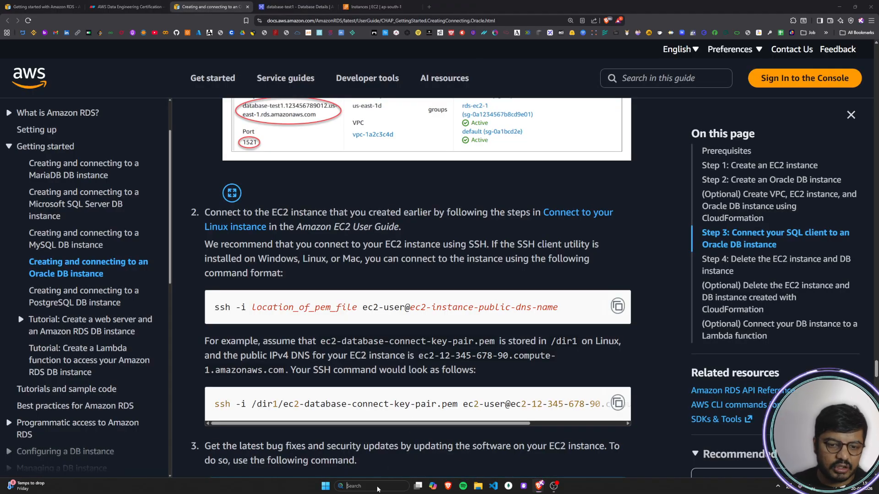
Step: Launch the installed MobaXterm application and start a local terminal
left_click(362, 486)
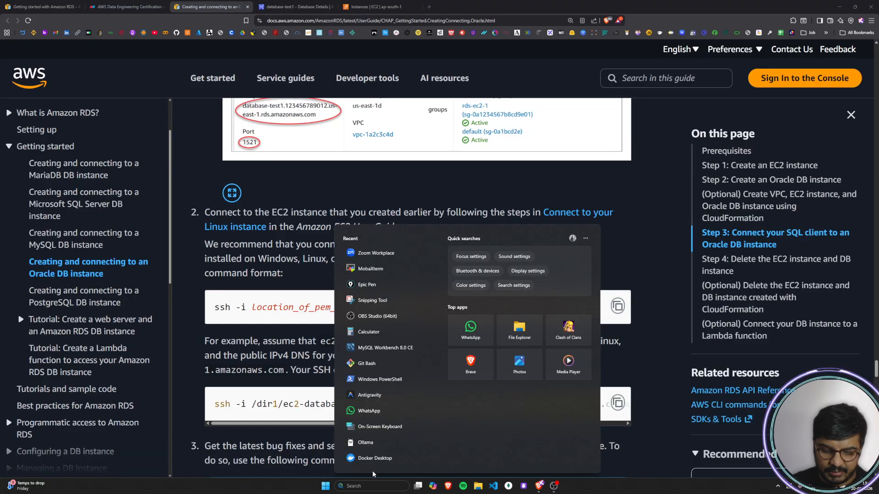
type("mobaXterm")
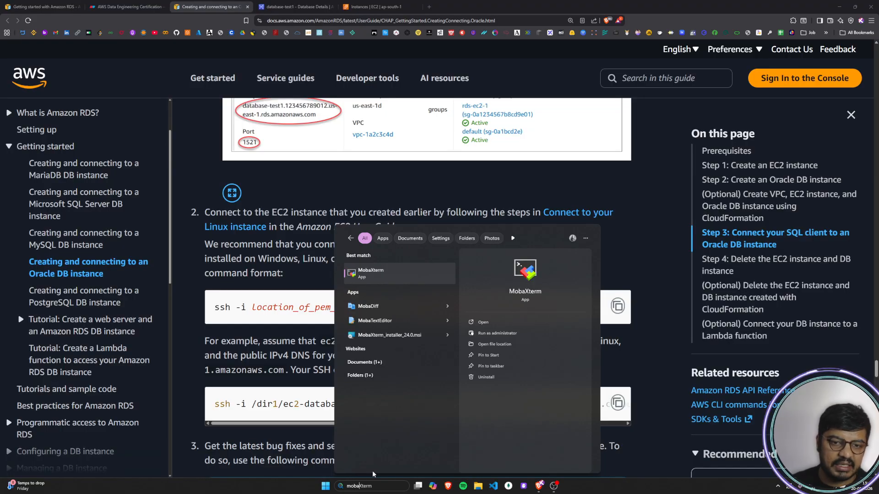
left_click(379, 275)
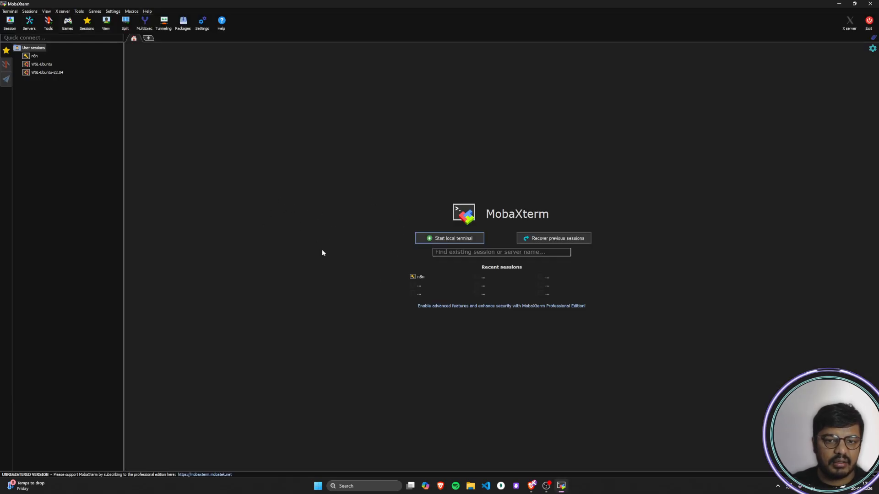
left_click(454, 239)
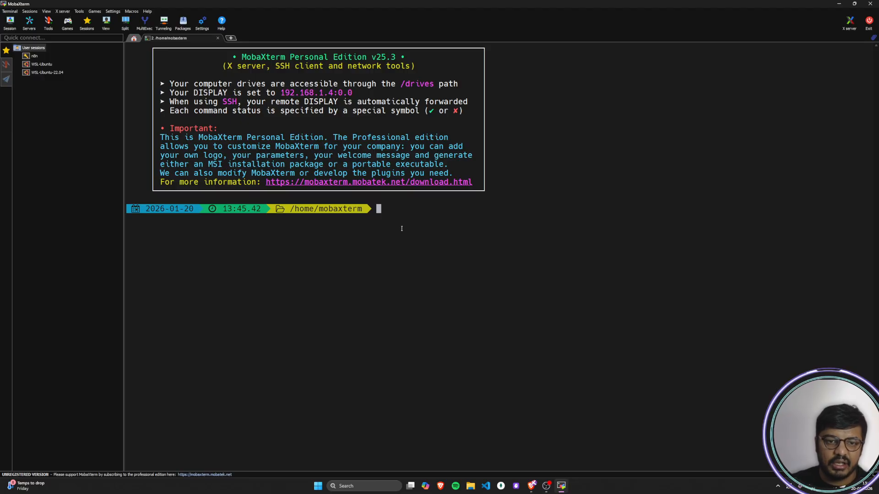
Step: Return to the guide in the browser and examine the location_of_pem_file placeholder in the ssh command format
key("alt+Tab")
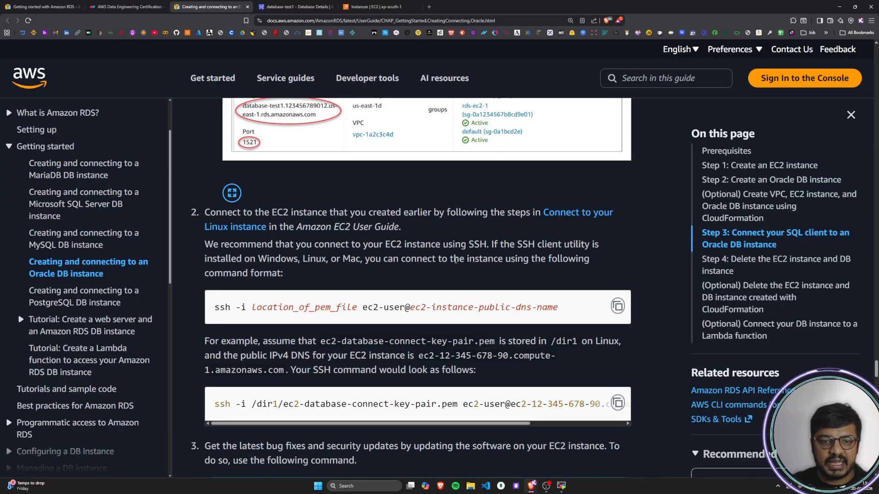
scroll(428, 270, "down", 1)
left_click_drag(253, 274, 357, 273)
left_click(259, 273)
left_click_drag(259, 273, 357, 273)
left_click(356, 266)
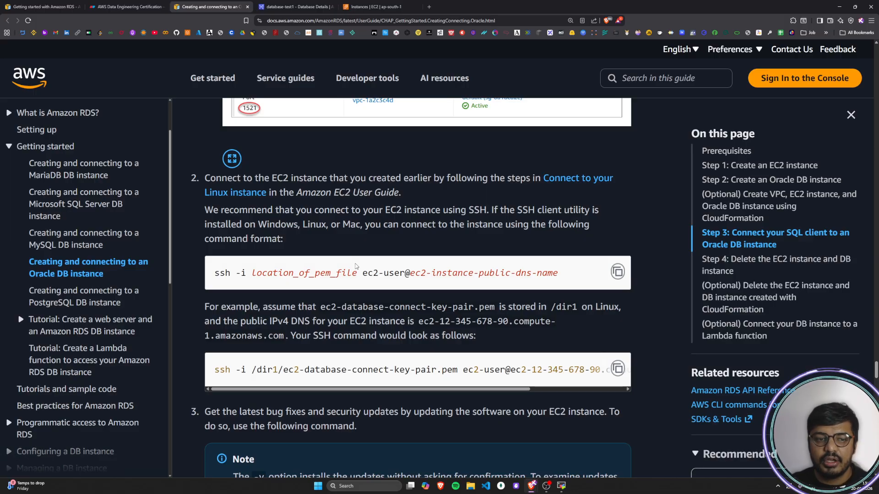
left_click_drag(253, 274, 357, 277)
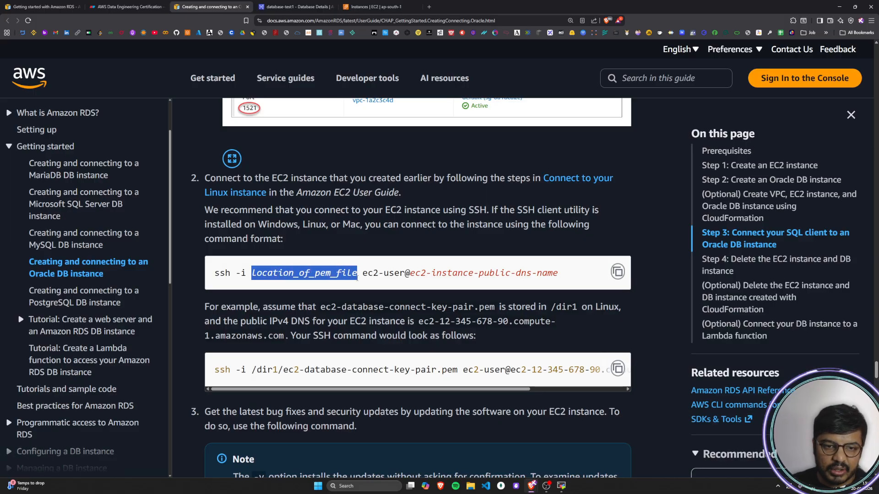
left_click(358, 278)
left_click_drag(253, 274, 358, 275)
left_click(359, 276)
Step: Check the Windows desktop for the key pair file, and return to the MobaXterm terminal
key("alt+Tab")
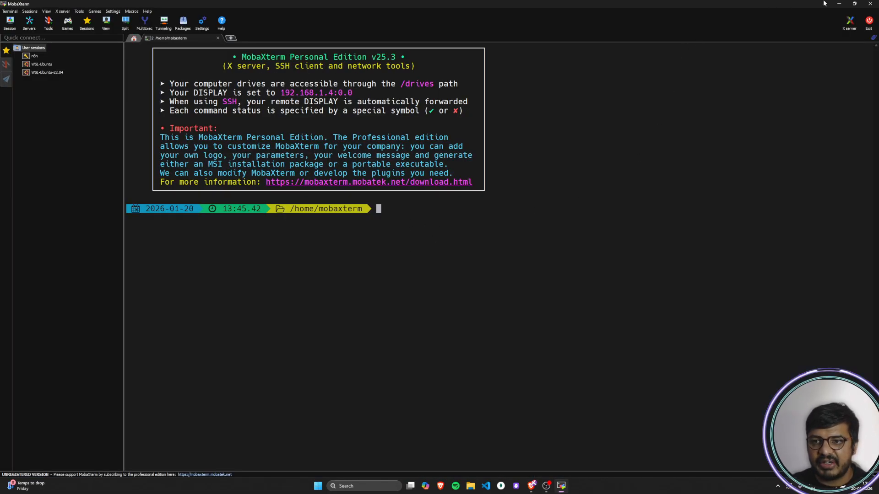
left_click(839, 4)
left_click(836, 6)
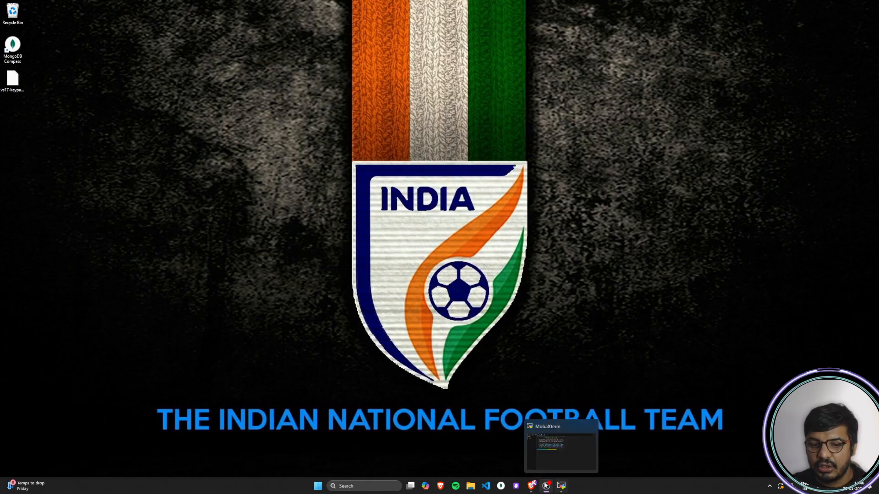
mouse_move(531, 487)
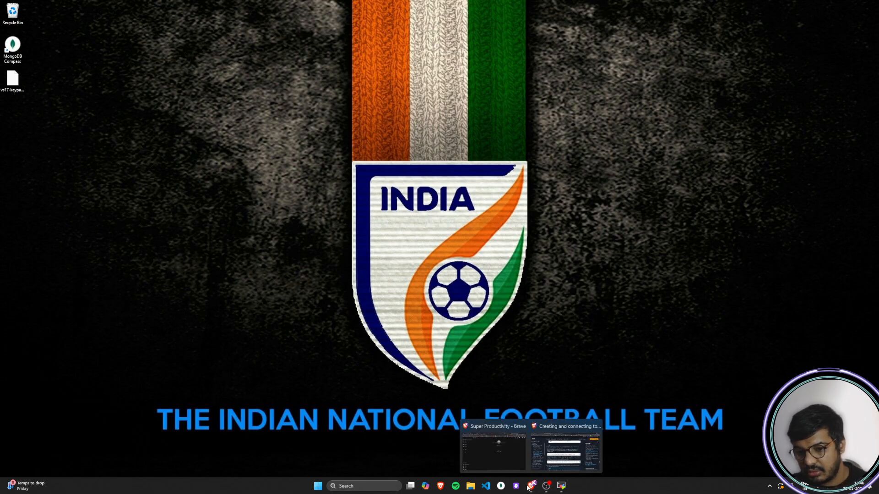
left_click(564, 457)
left_click(564, 487)
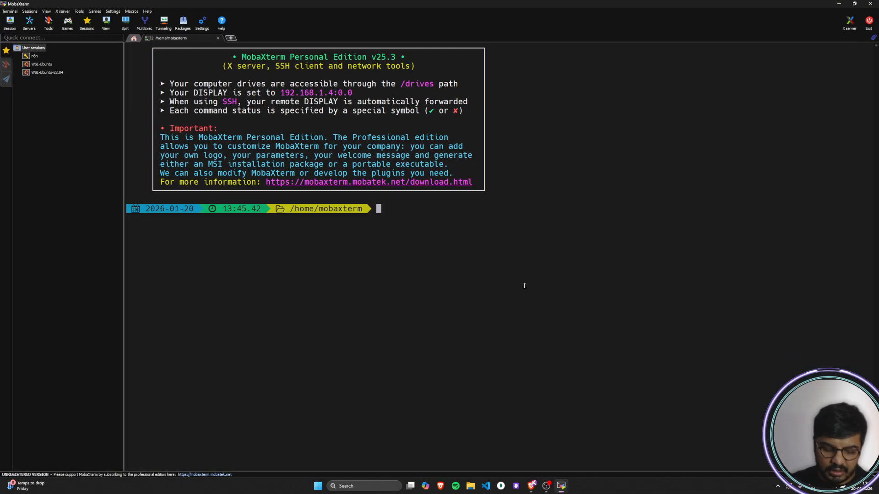
Step: Change to the Desktop directory with cd Desktop and list its files with ls to locate vs17-keypair.pem
type("cd Desktop")
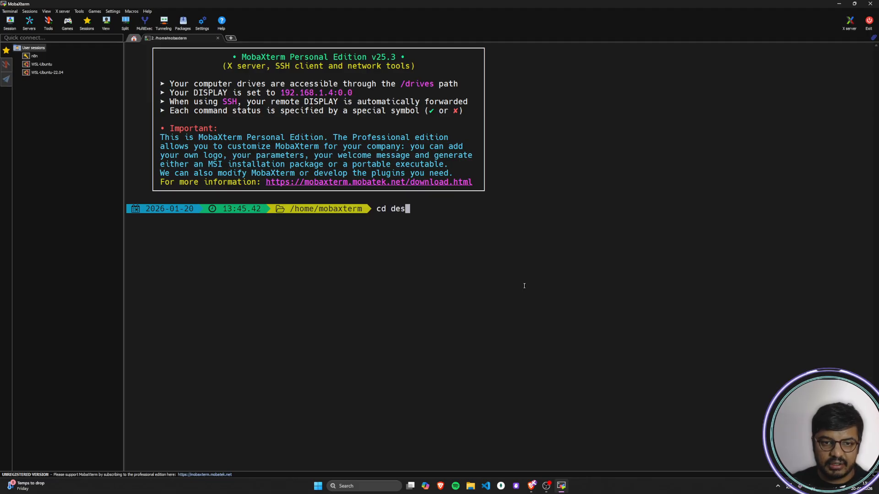
key("Return")
type("ls")
key("Return")
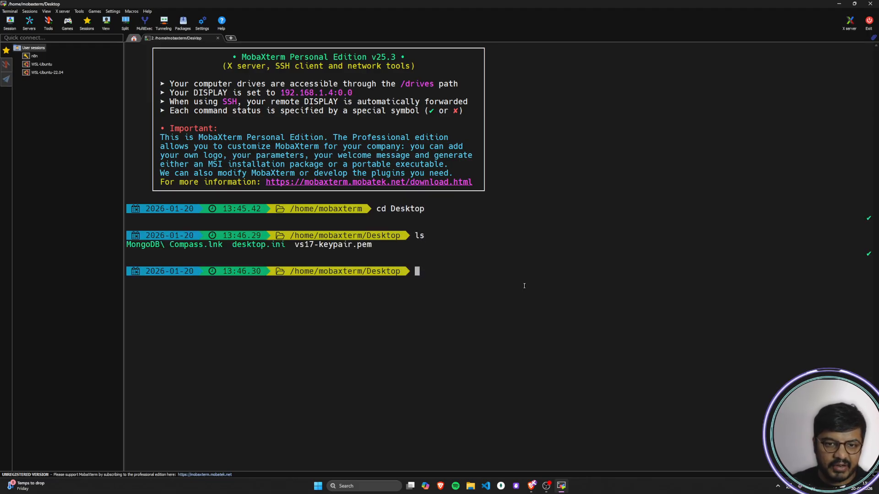
left_click_drag(372, 244, 294, 244)
left_click(467, 279)
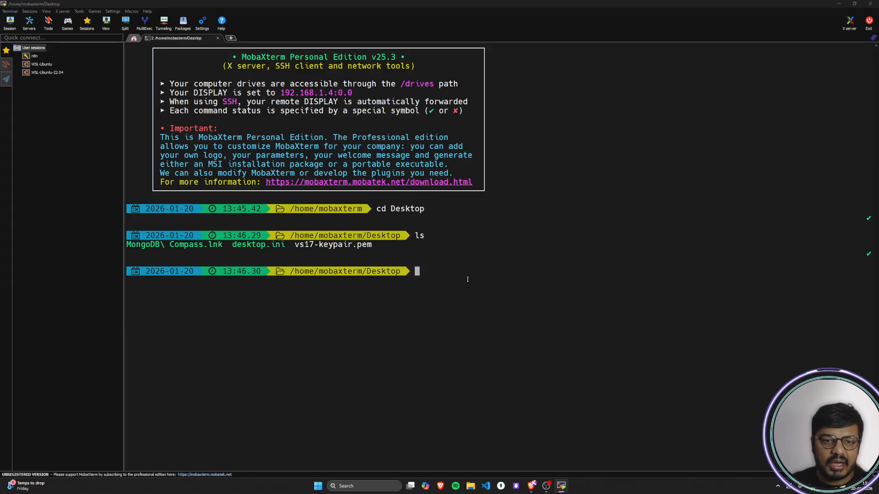
Step: Following the guide's command format, begin the SSH command in the MobaXterm terminal with ssh -i vs17-keypair.pem
key("alt+Tab")
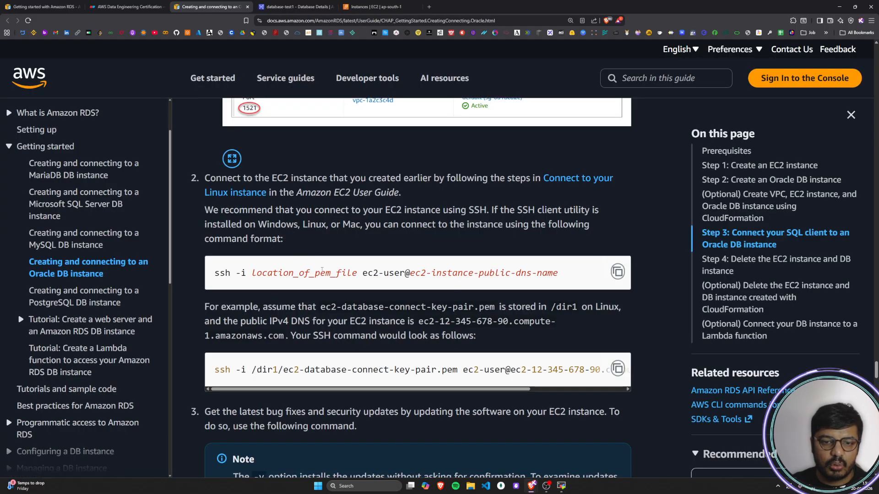
scroll(401, 259, "down", 1)
scroll(401, 258, "down", 1)
key("alt+Tab")
type("ssh -i vs17")
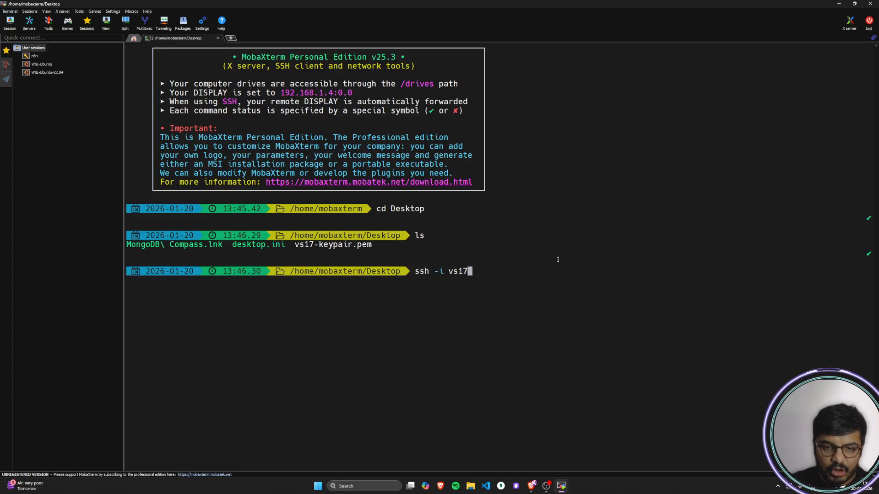
type("-k")
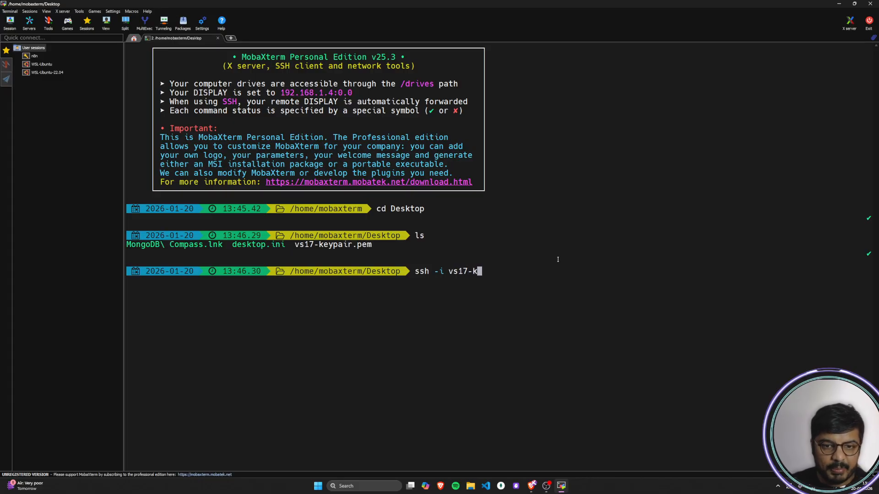
type("eypair.p")
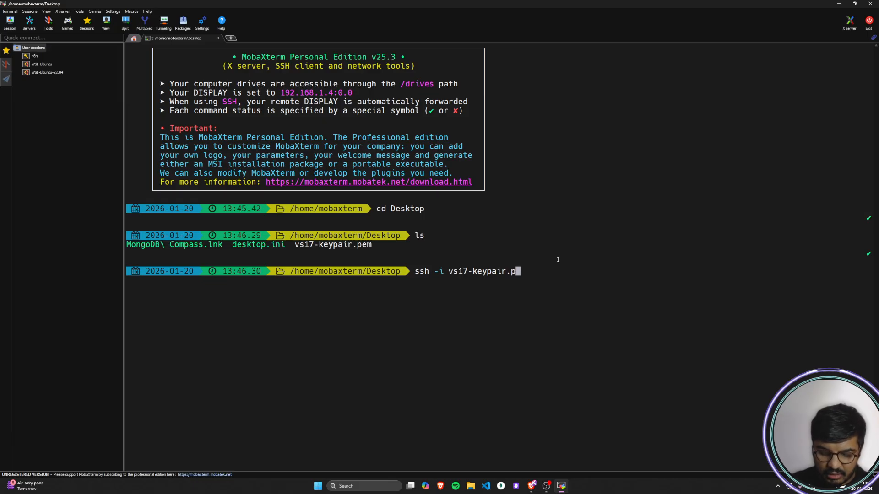
key("Tab")
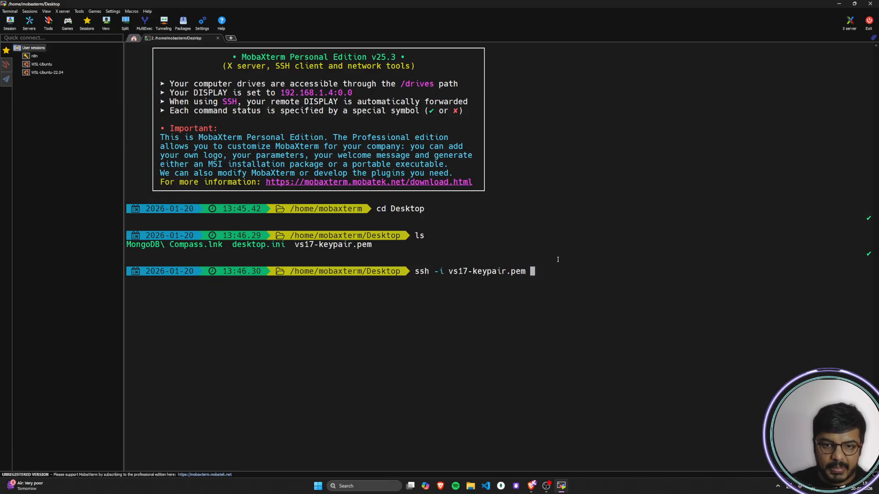
Step: Check the guide's ec2-user part, copy the ec2-database-connect instance's Public DNS from the EC2 console, and return to the MobaXterm terminal
key("alt+Tab")
left_click_drag(363, 238, 411, 238)
left_click(396, 254)
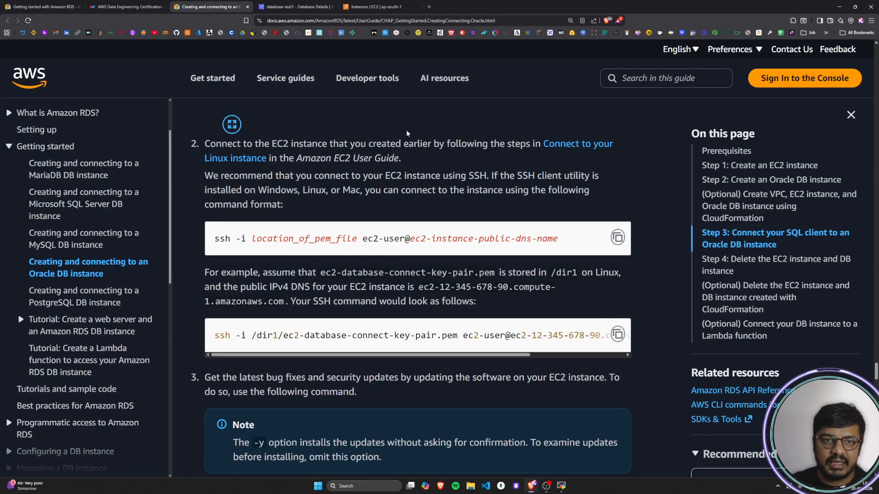
left_click(375, 6)
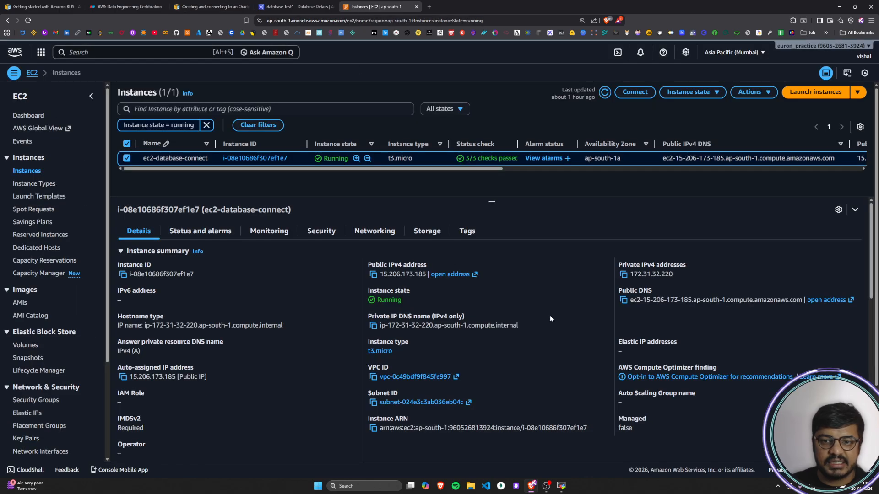
left_click(624, 301)
key("alt+Tab")
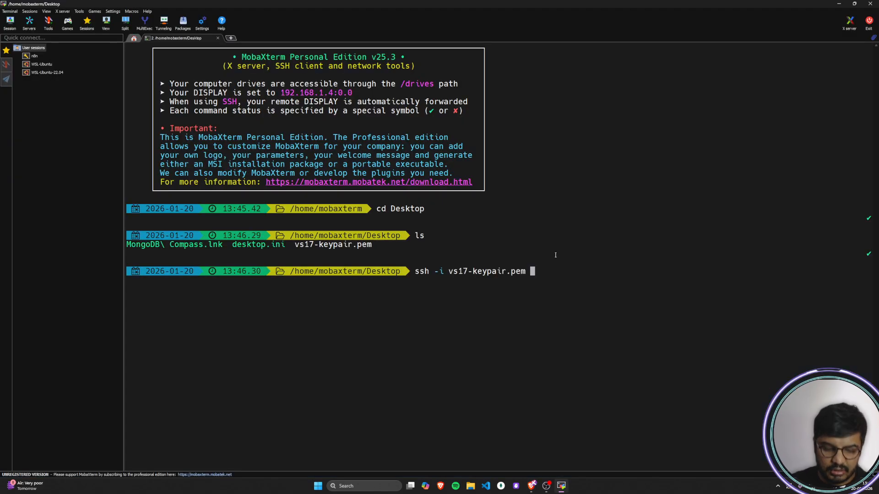
type("ec")
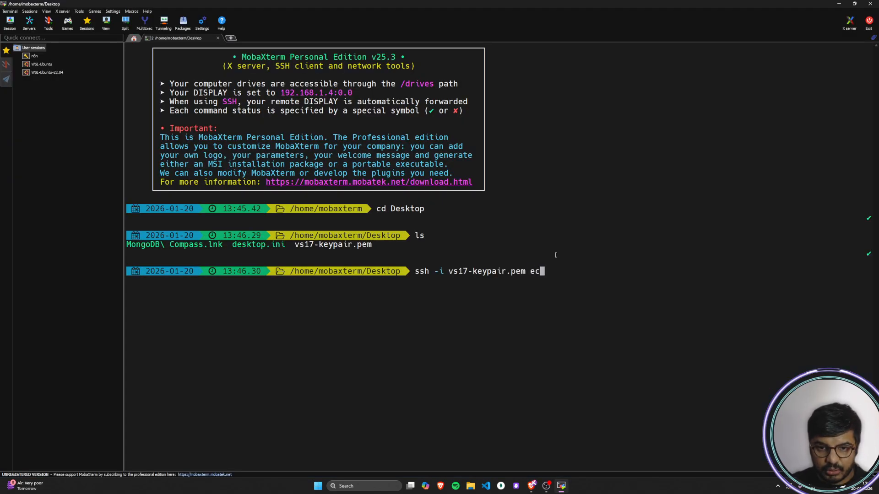
key("alt+Tab")
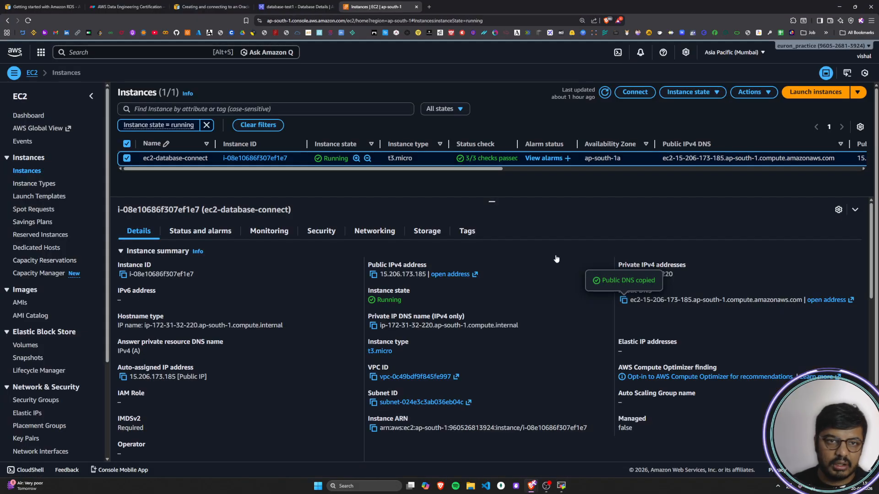
left_click(213, 7)
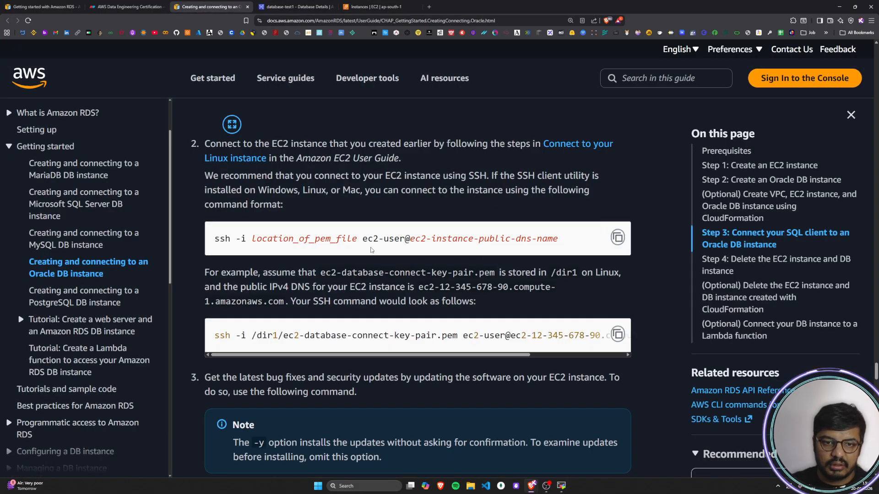
key("alt+Tab")
type("2-user")
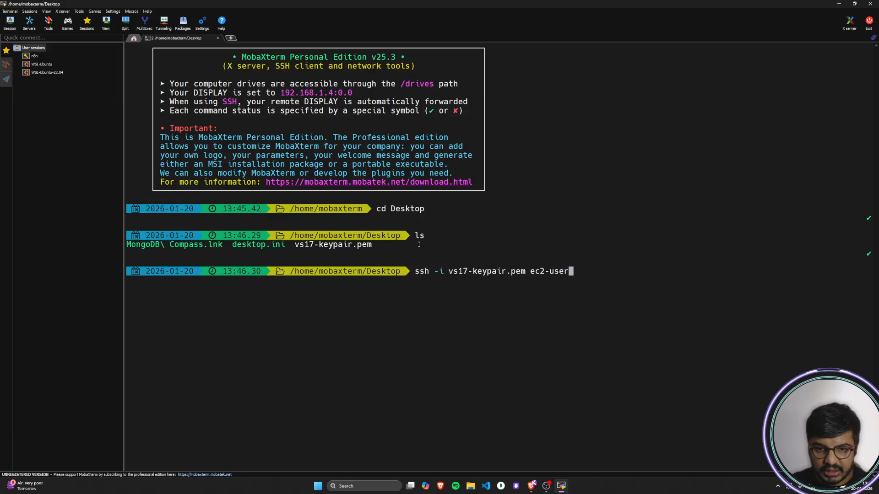
type("@")
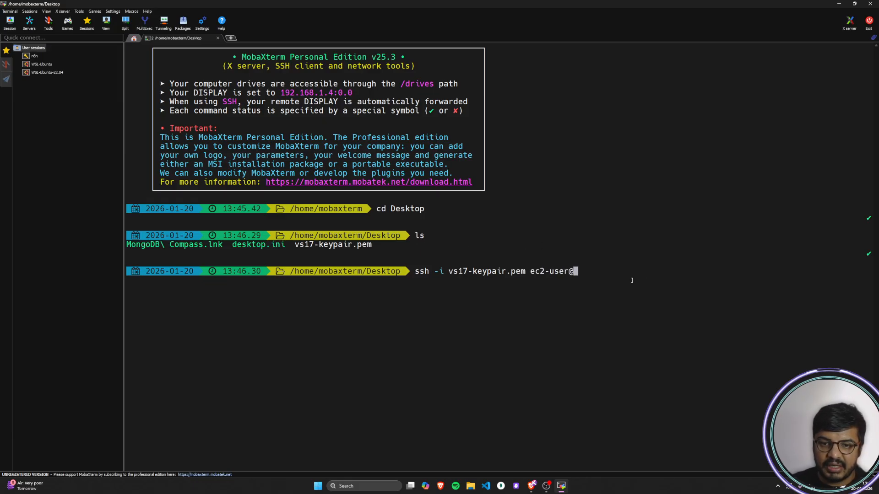
right_click(594, 271)
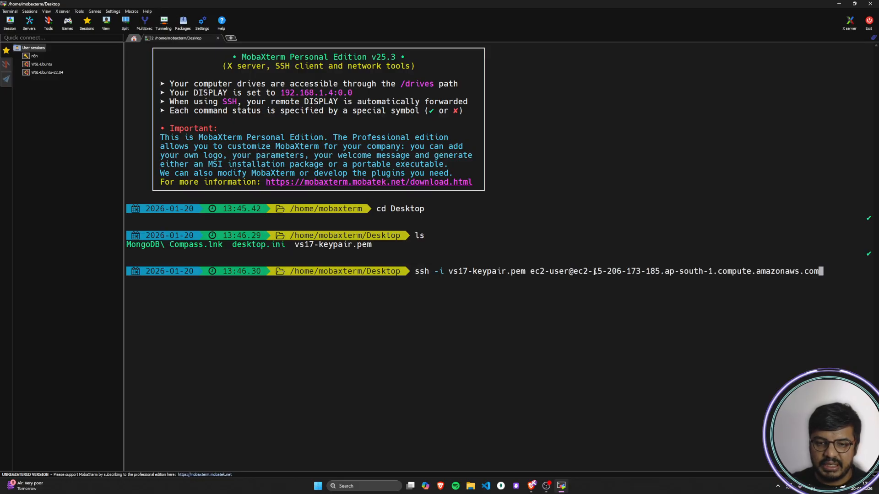
key("Return")
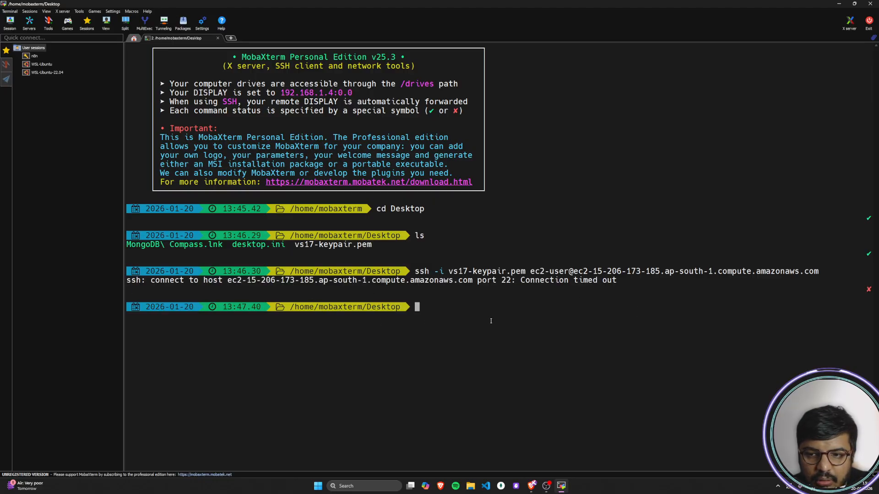
Step: Check the ec2-database-connect instance's state, public DNS and assigned key pair in the EC2 console
key("alt+Tab")
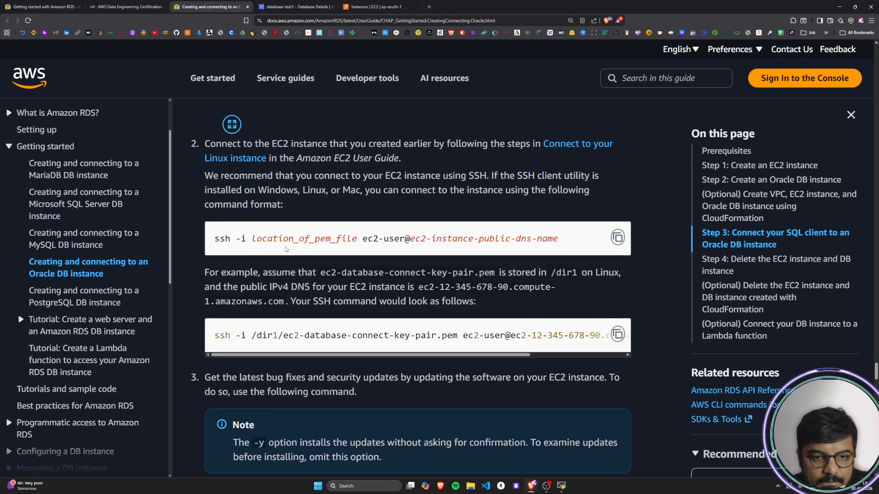
left_click(389, 7)
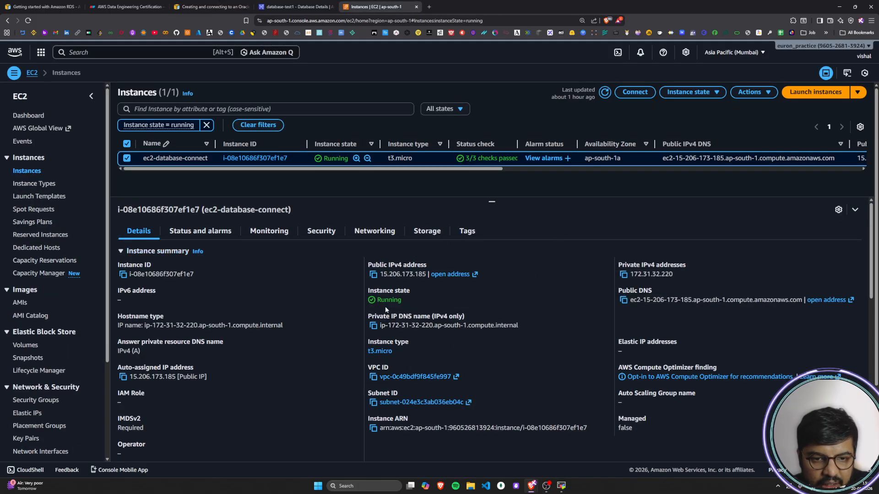
scroll(213, 371, "down", 3)
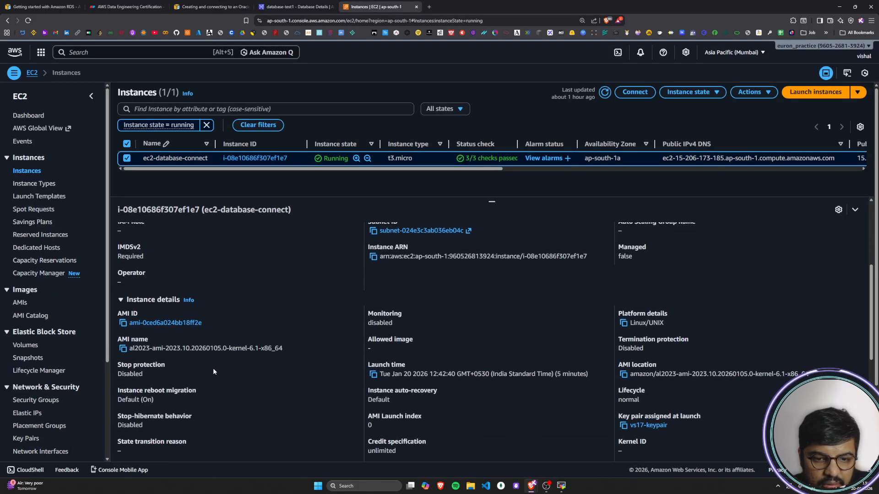
scroll(356, 372, "up", 3)
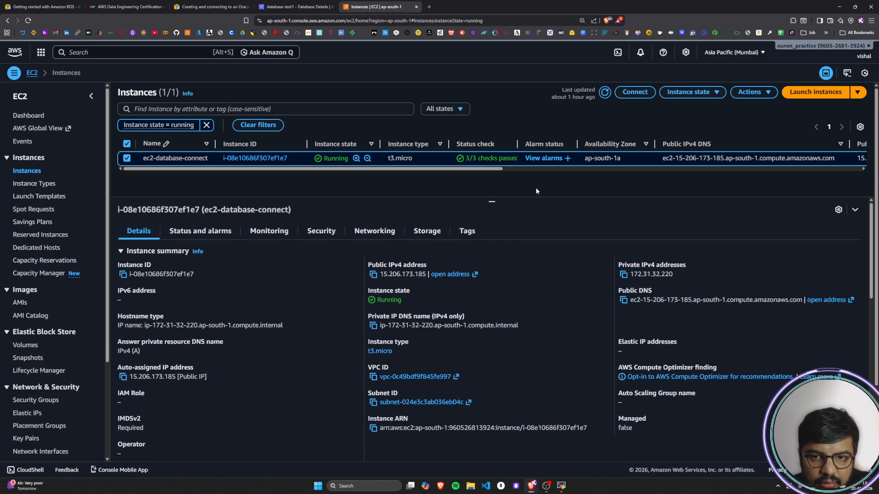
left_click_drag(498, 171, 759, 174)
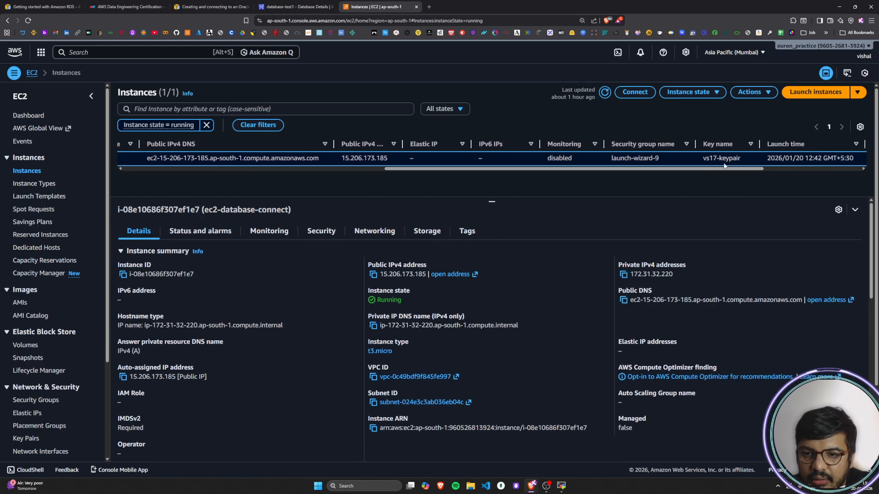
Step: Review the key file, user and public DNS parts of the guide's SSH command format, and return to the MobaXterm terminal
left_click(208, 6)
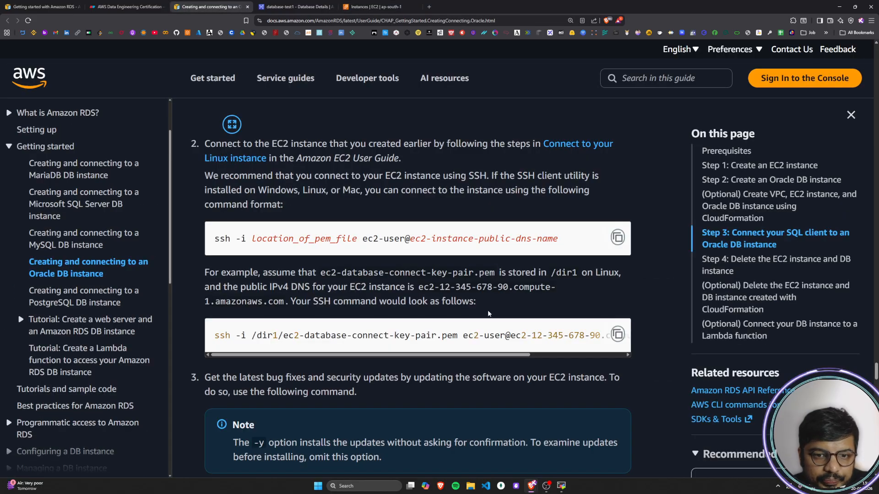
left_click_drag(255, 238, 360, 238)
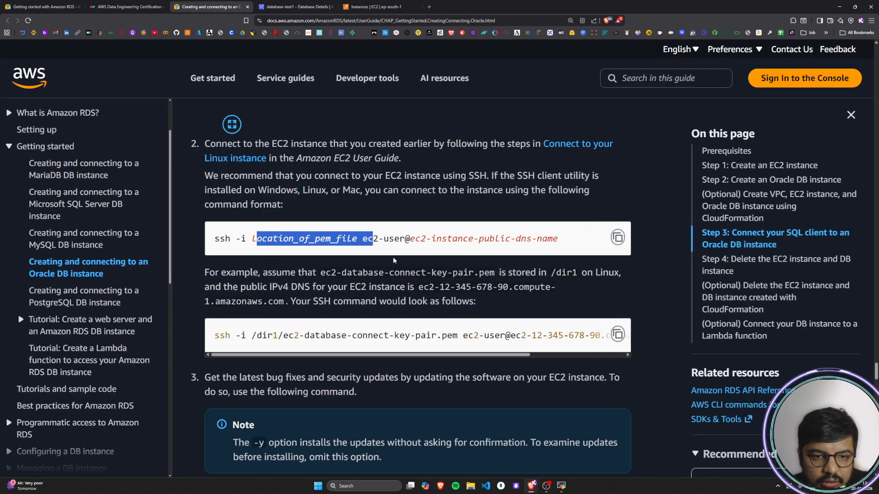
left_click(369, 238)
left_click_drag(416, 237, 566, 240)
left_click(462, 260)
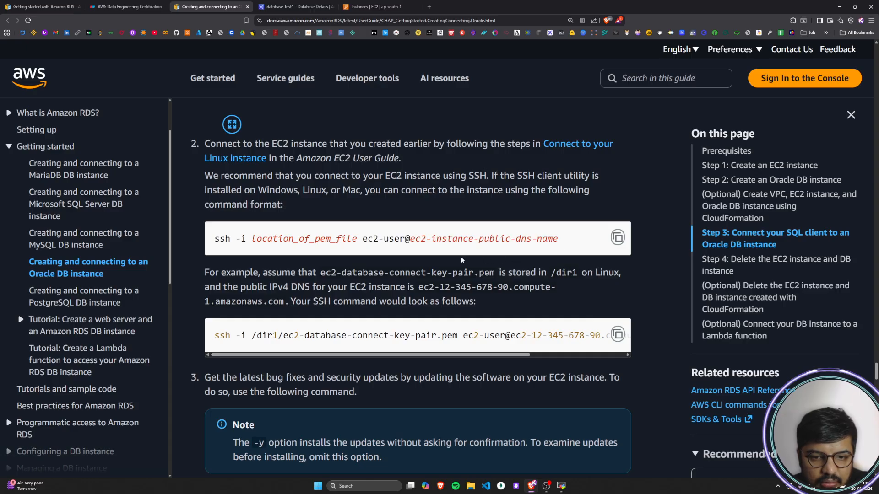
left_click(561, 486)
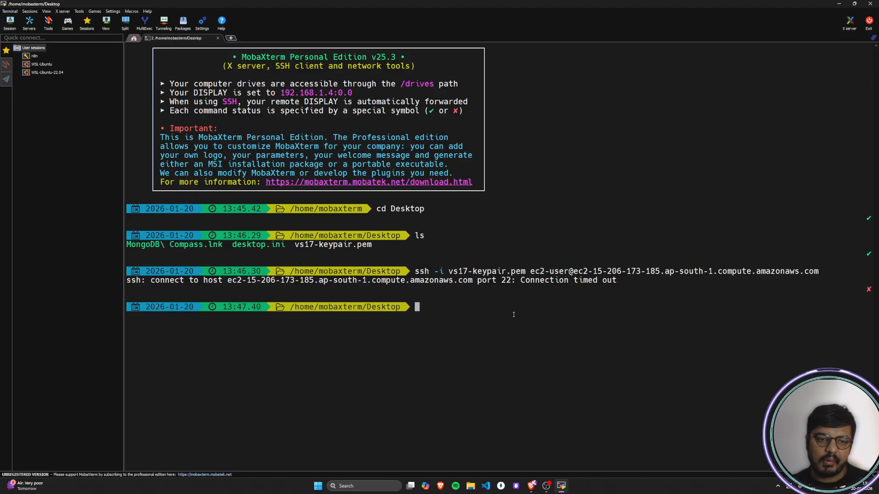
Step: Copy the guide's SSH command into a new browser tab's address bar and replace its host placeholder with the instance's copied public DNS
key("alt+Tab")
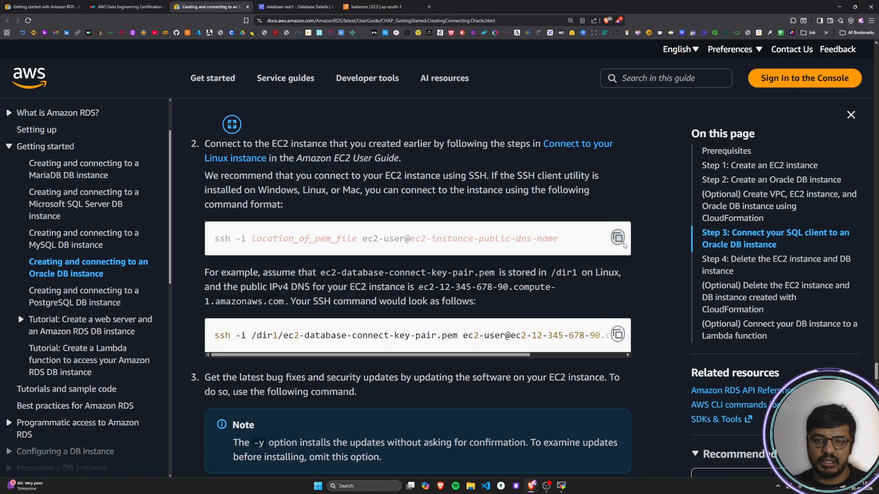
left_click(429, 7)
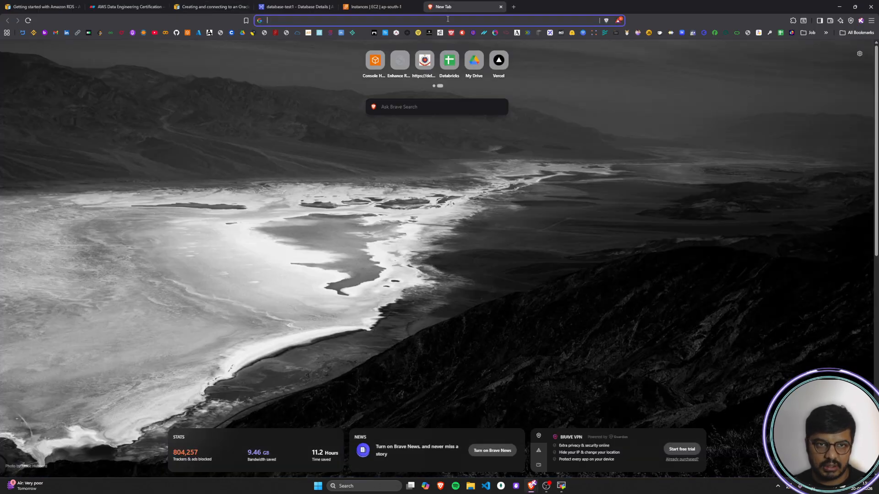
type("ssh -i location_of_pem_file ec2-user@ec2-instance-public-dns-na")
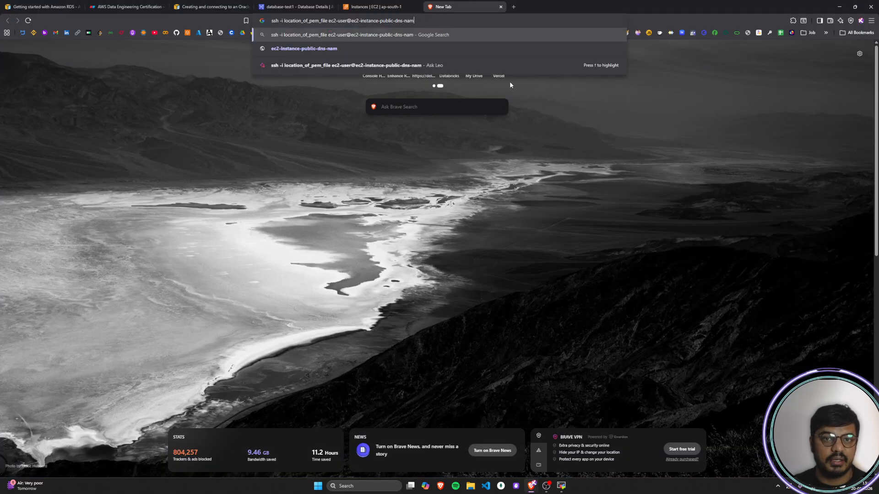
key("BackSpace")
key("BackSpace")
key("BackSpace")
key("BackSpace")
key("BackSpace")
key("BackSpace")
key("BackSpace")
key("BackSpace")
key("BackSpace")
key("BackSpace")
key("BackSpace")
key("BackSpace")
key("BackSpace")
key("BackSpace")
key("BackSpace")
key("BackSpace")
key("BackSpace")
key("BackSpace")
key("BackSpace")
key("BackSpace")
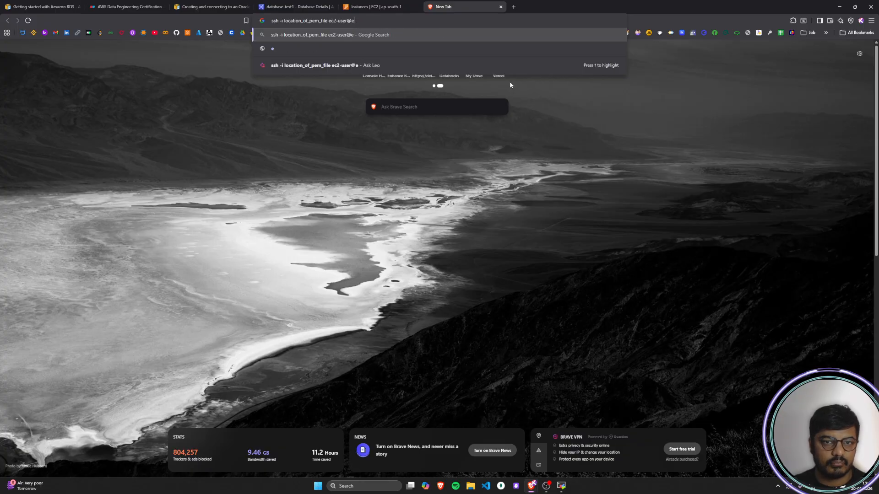
key("super+v")
key("Down")
key("Up")
key("Down")
key("Return")
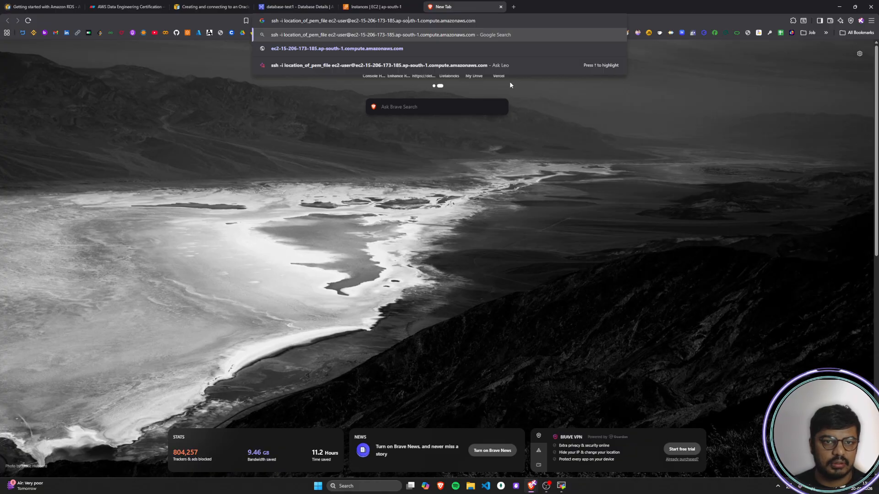
Step: Replace location_of_pem_file with vs17-keypair.pem in the drafted command, select it all, close the scratch tab and return to MobaXterm
key("BackSpace")
key("BackSpace")
key("BackSpace")
key("BackSpace")
key("BackSpace")
key("BackSpace")
key("BackSpace")
key("BackSpace")
key("BackSpace")
key("BackSpace")
key("BackSpace")
key("BackSpace")
key("BackSpace")
key("BackSpace")
key("BackSpace")
key("BackSpace")
key("BackSpace")
key("BackSpace")
key("BackSpace")
key("BackSpace")
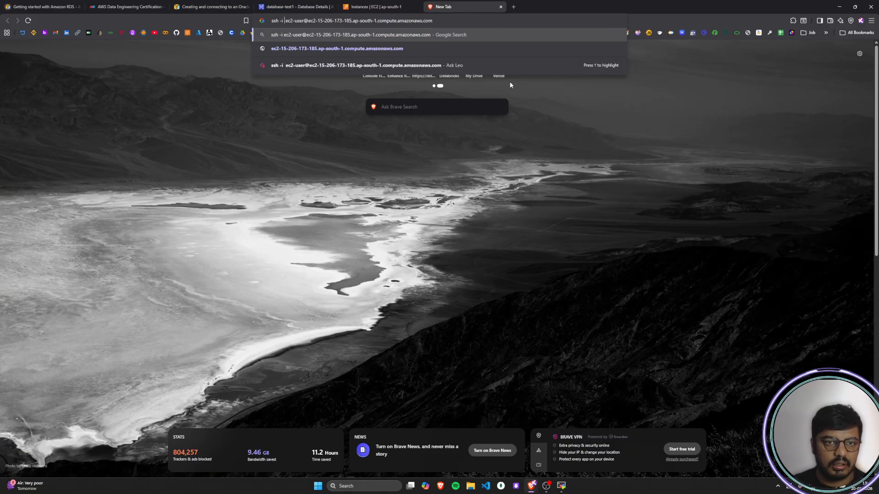
key("super+v")
key("Down")
key("Down")
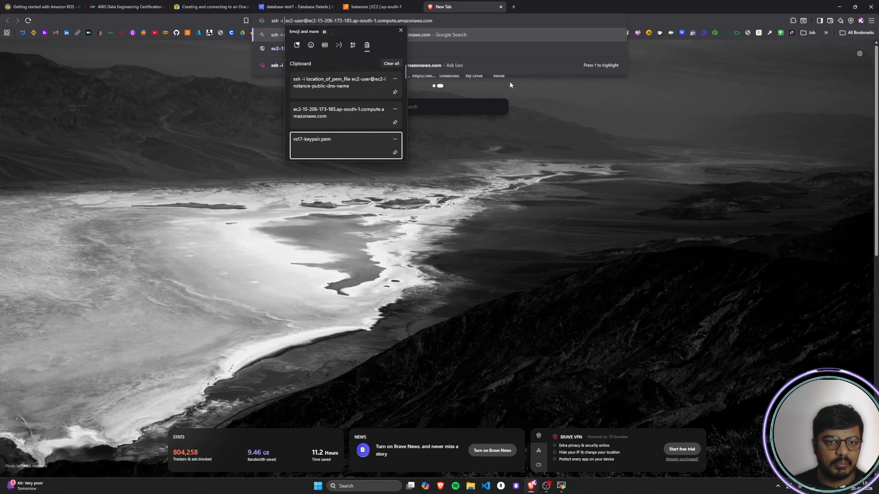
key("Return")
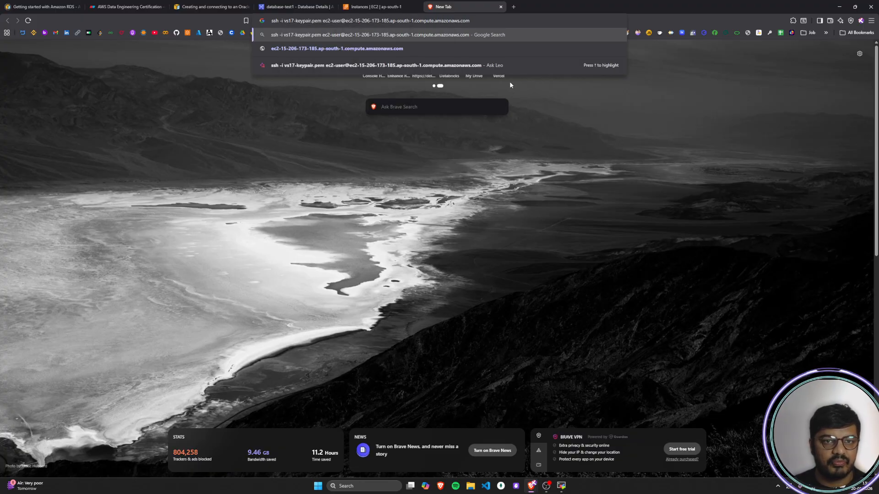
key("ctrl+a")
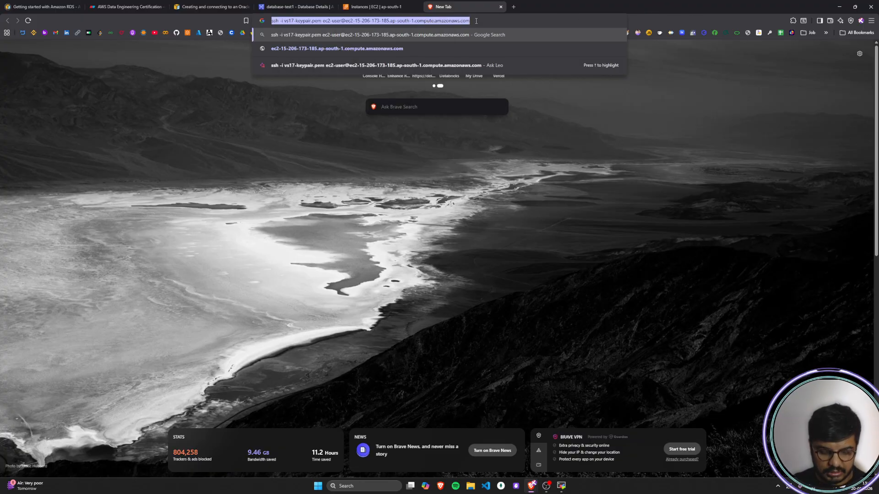
left_click(501, 6)
left_click(562, 486)
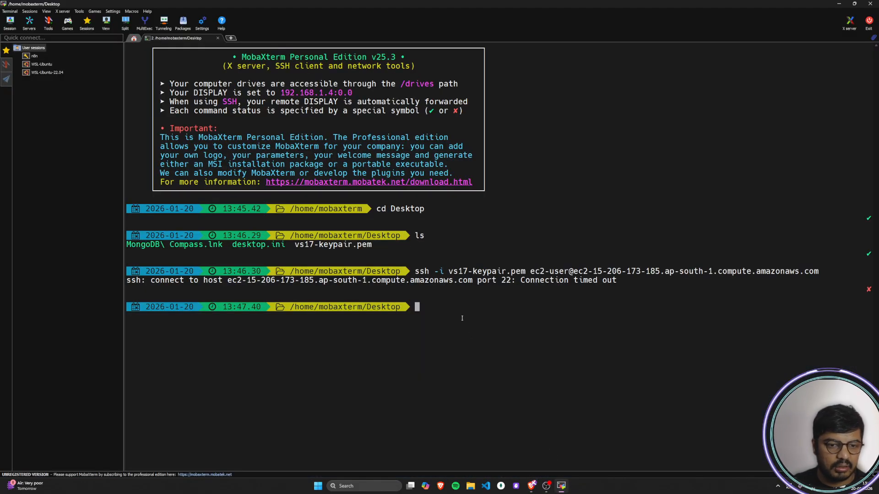
Step: List the Desktop files with ls, and rerun the previous SSH command with vs17-keypair.pem to the instance's public DNS
type("ls")
key("Return")
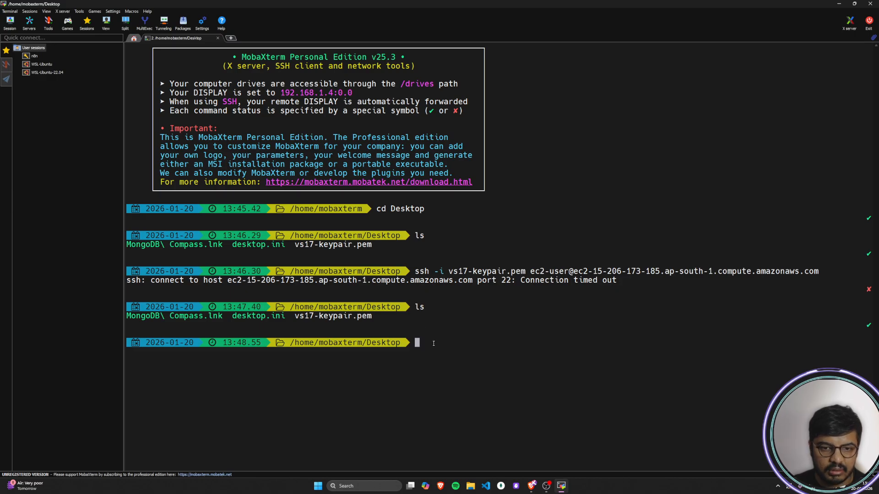
key("Up")
key("Up")
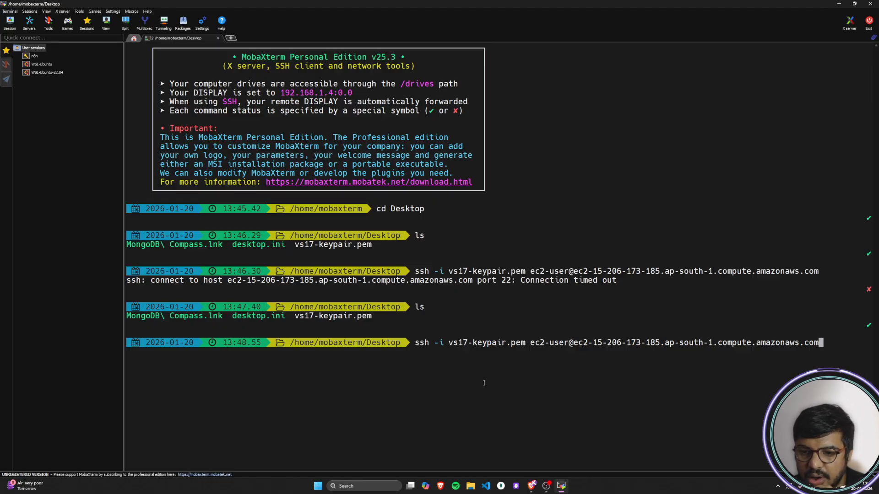
key("Return")
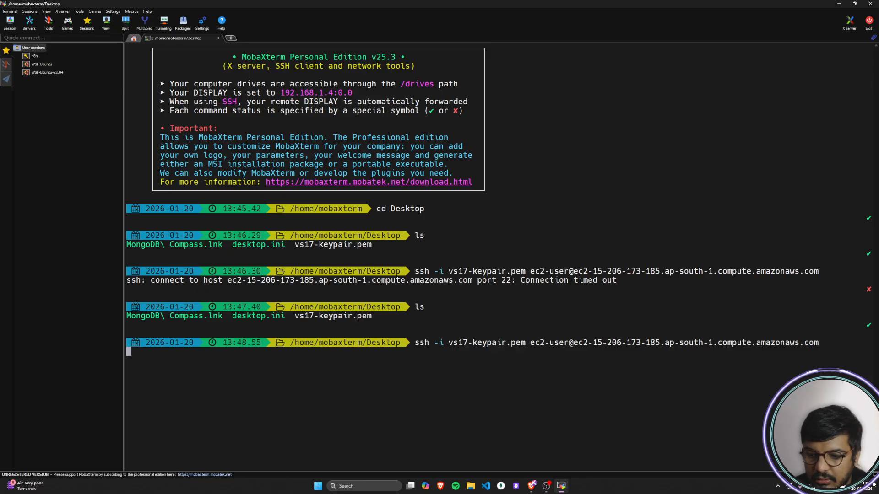
Step: Check which Wi-Fi network the computer is connected to, and return to the terminal
left_click(826, 489)
left_click(784, 356)
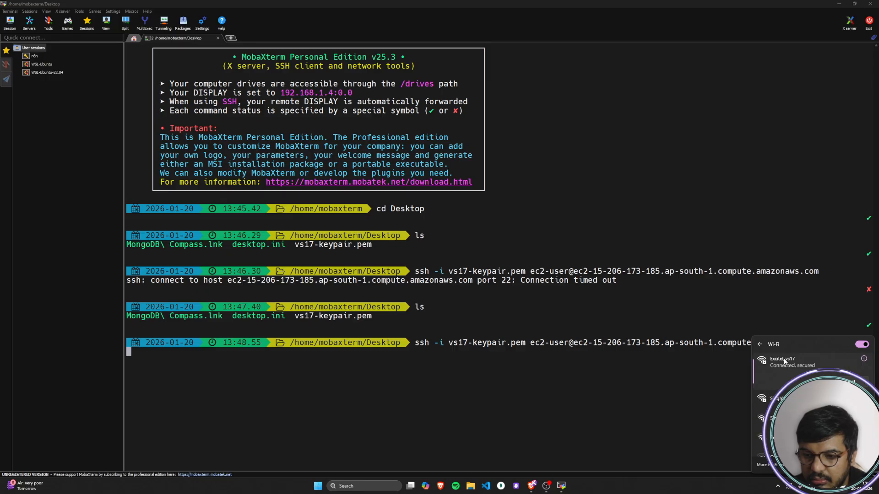
left_click(396, 383)
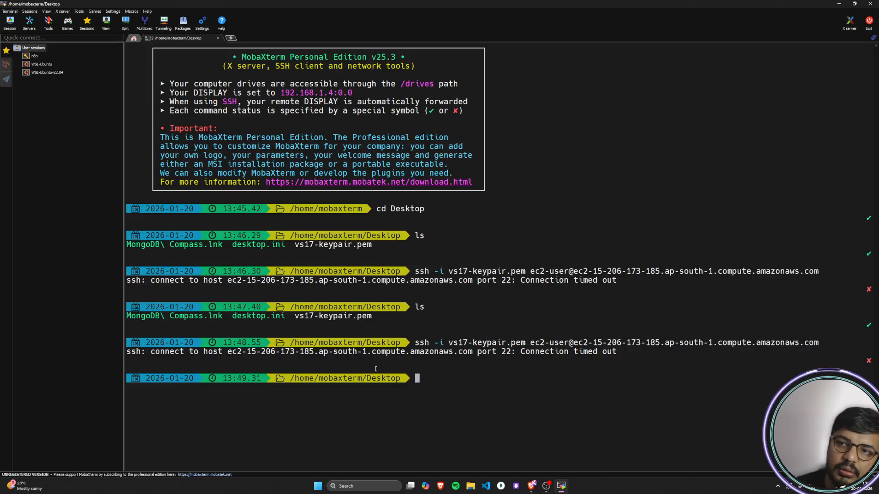
Step: Switch to the EC2 console in the browser and reopen the running instances list from the EC2 dashboard
left_click(839, 4)
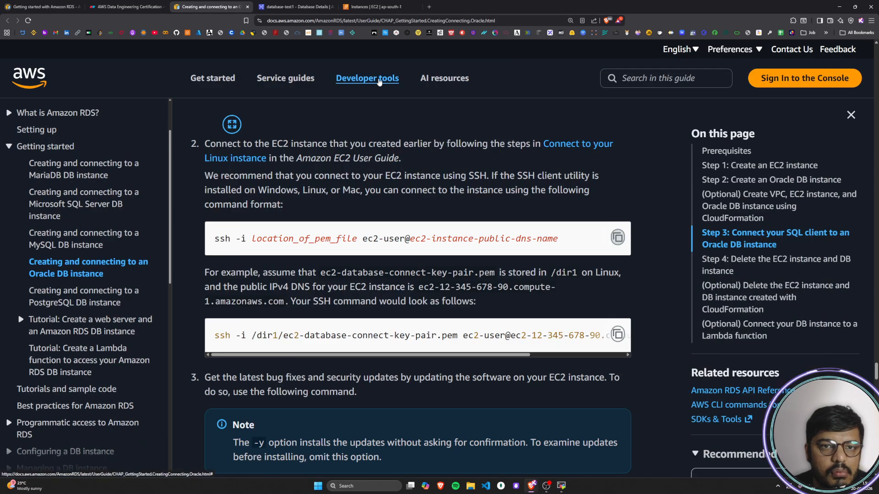
left_click(385, 6)
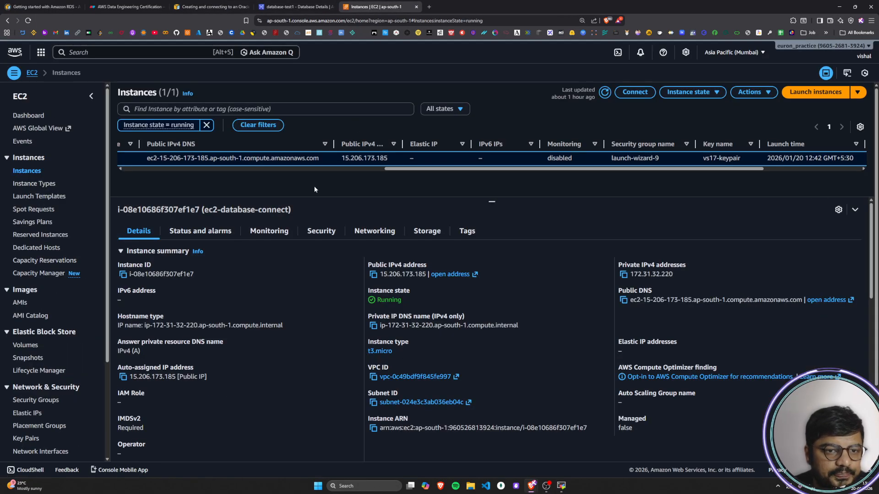
left_click(15, 115)
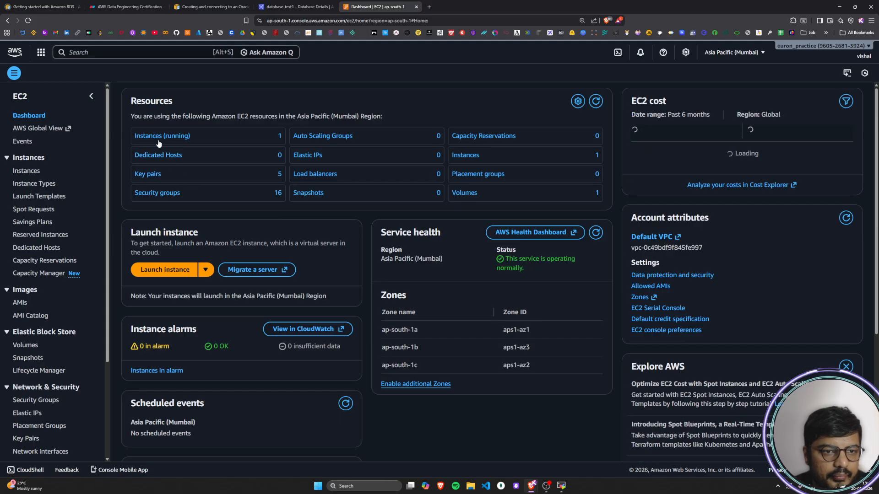
left_click(169, 137)
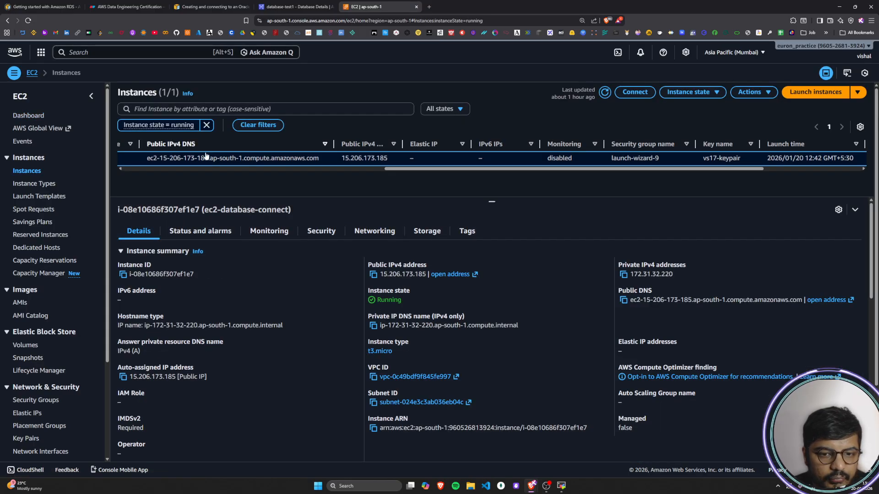
Step: Refresh the instances list and examine the details, status checks and status metrics of ec2-database-connect
left_click_drag(470, 169, 40, 197)
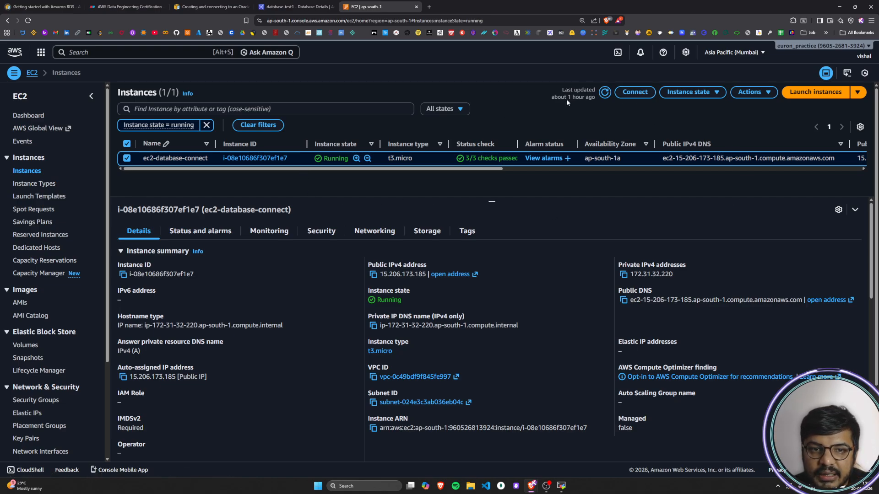
left_click(604, 94)
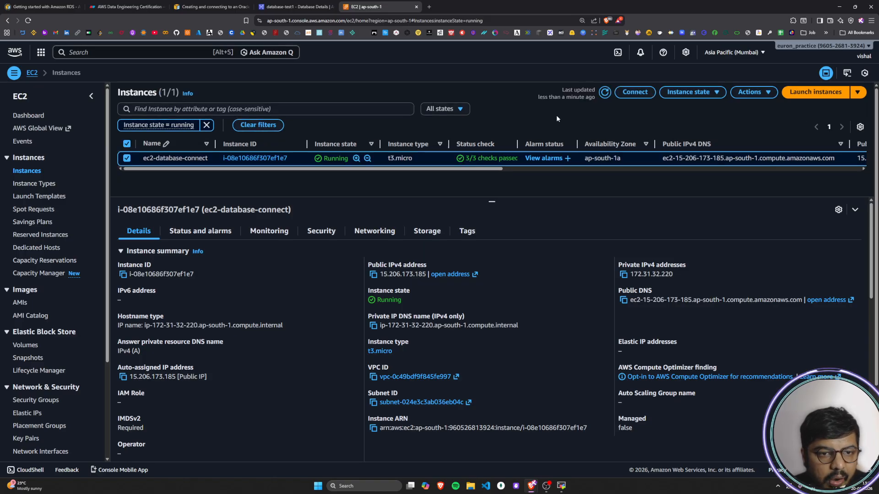
scroll(371, 348, "down", 2)
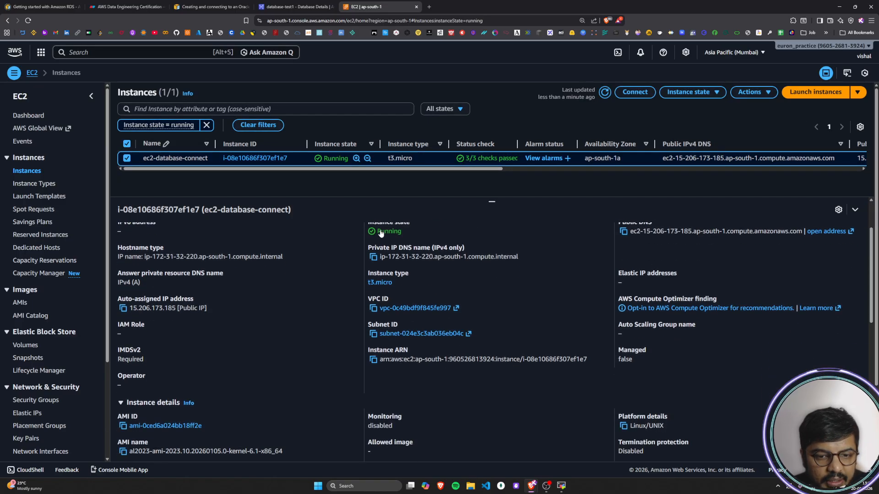
scroll(361, 359, "down", 6)
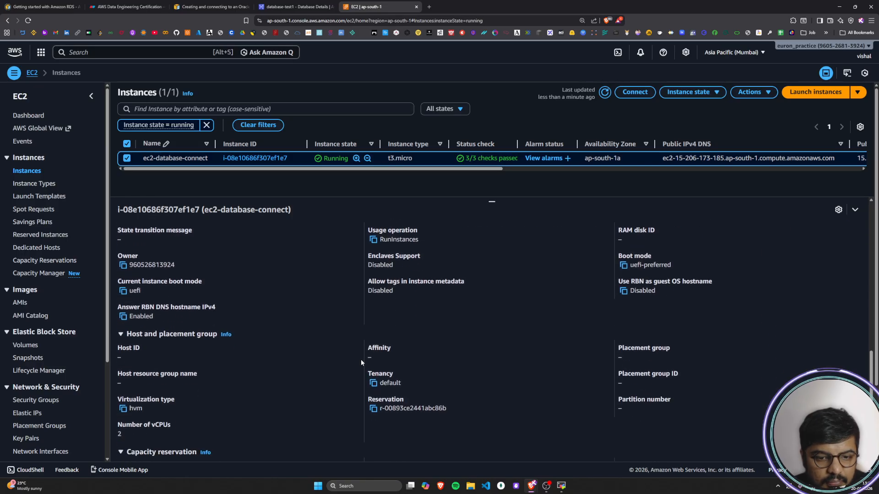
scroll(372, 358, "down", 1)
scroll(297, 293, "up", 10)
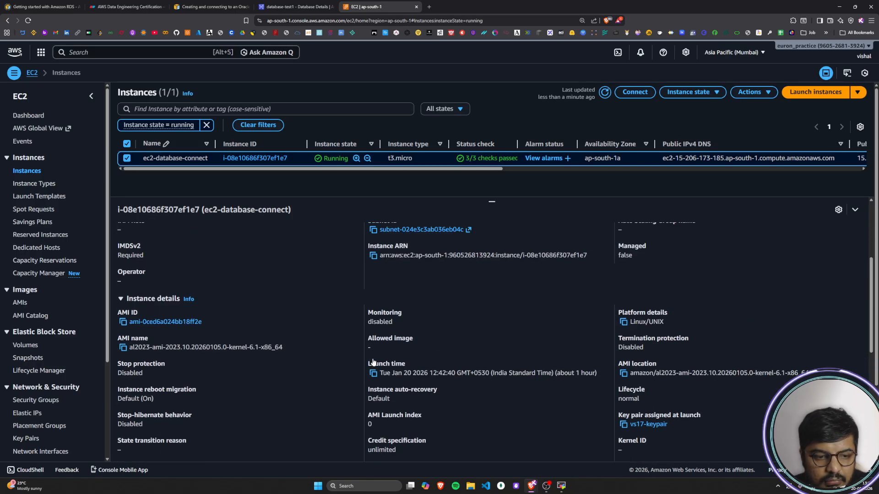
left_click(177, 236)
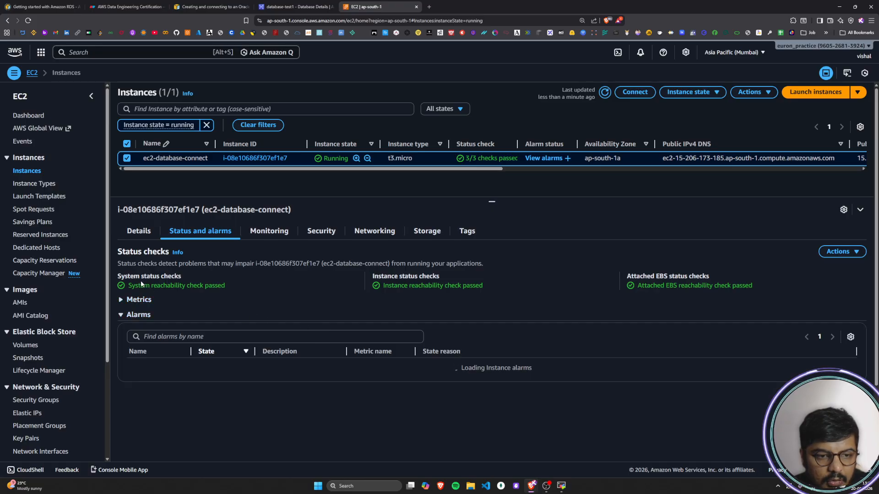
left_click(137, 301)
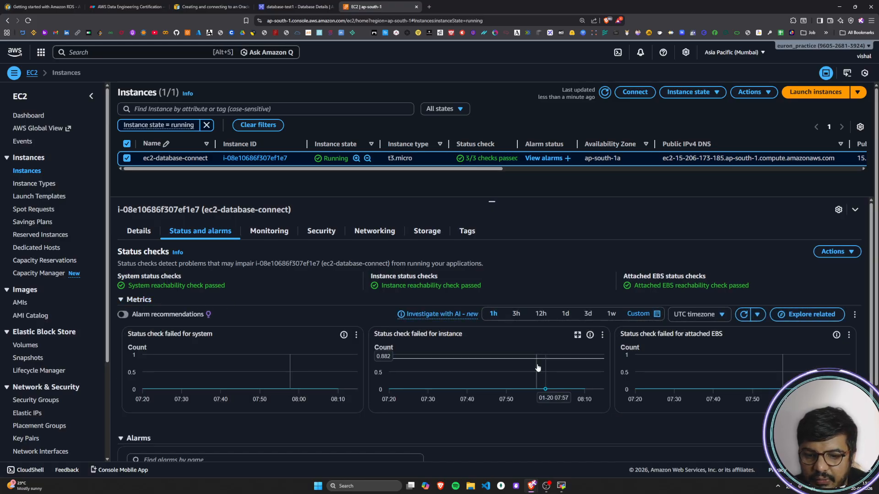
Step: Compare the SSH command's host in the MobaXterm terminal with the public IPv4 address and DNS in the ec2-database-connect details
left_click(561, 486)
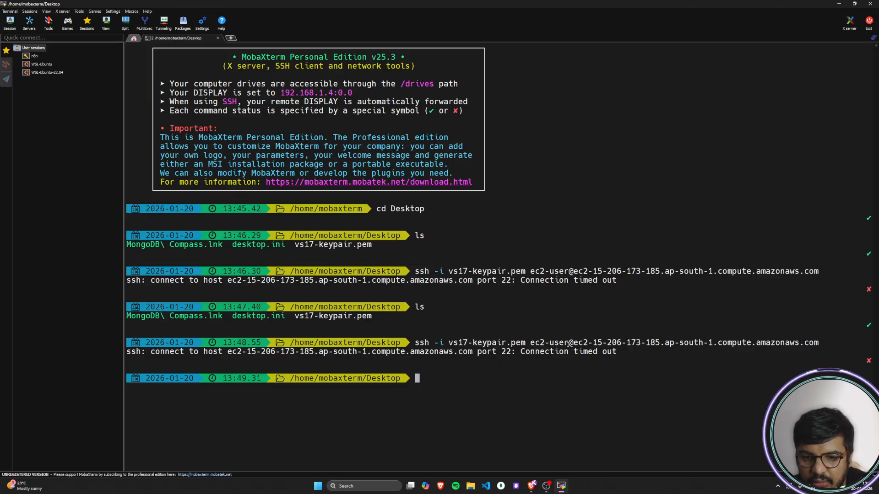
left_click(839, 4)
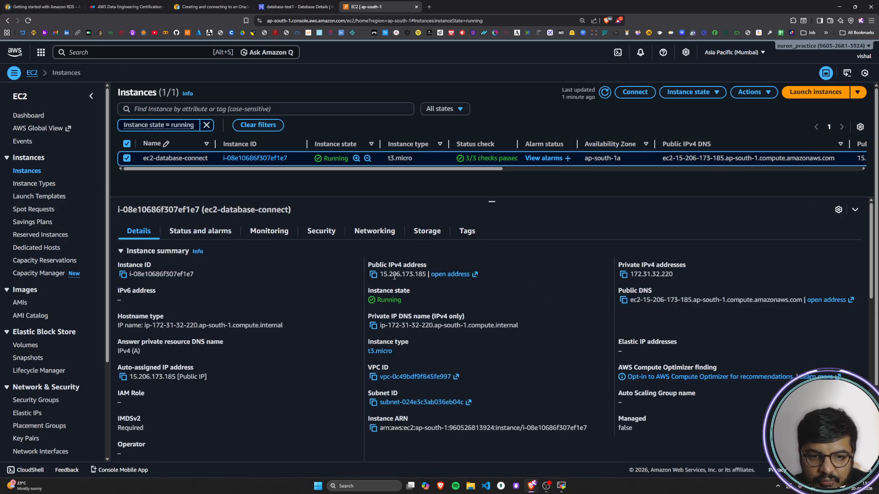
left_click(561, 486)
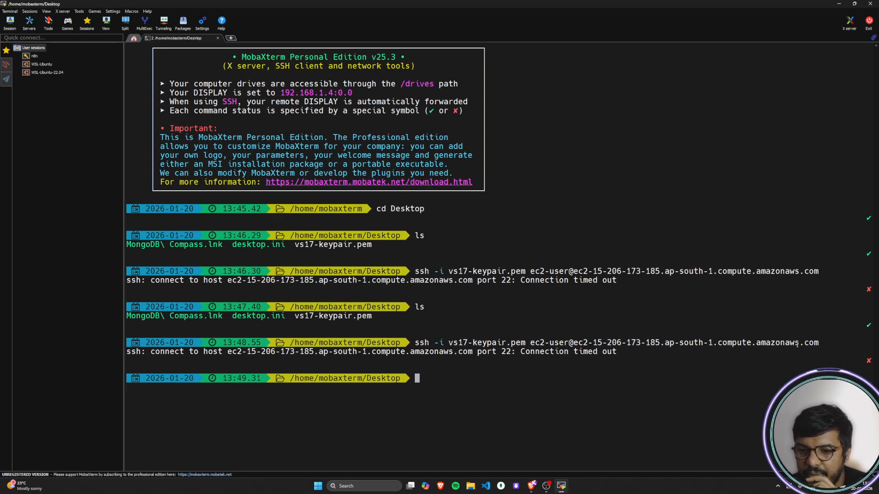
left_click(838, 4)
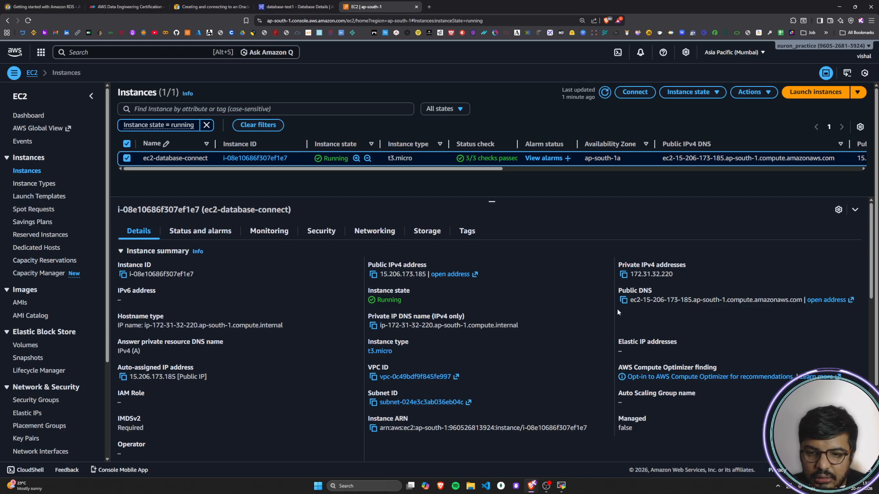
scroll(207, 371, "down", 3)
scroll(206, 367, "down", 5)
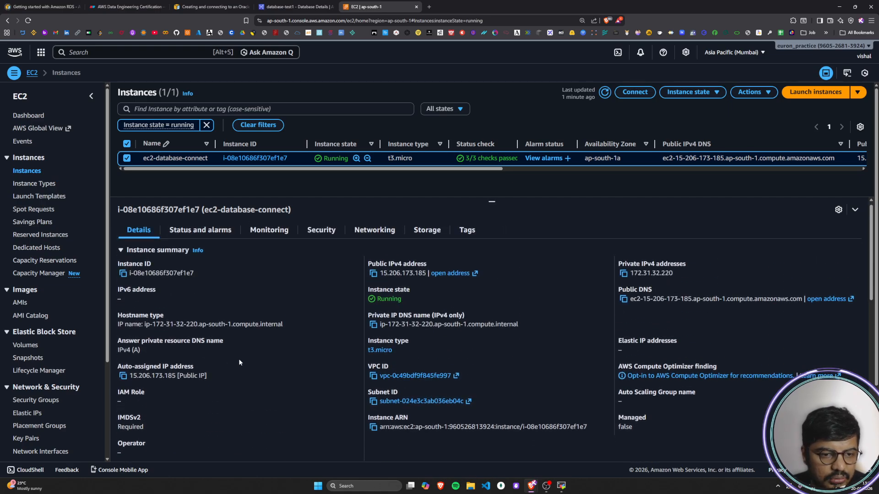
scroll(243, 362, "up", 8)
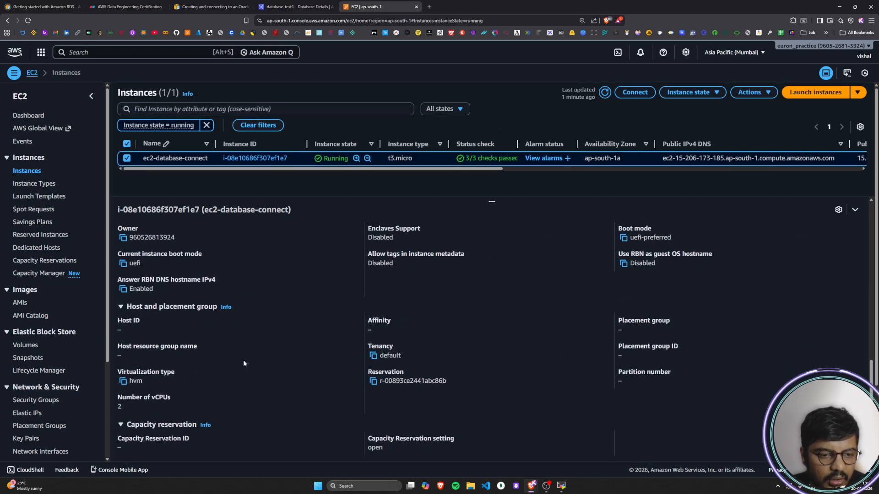
Step: Open the connection instructions for ec2-database-connect and copy the example SSH command for an SSH client
left_click(640, 93)
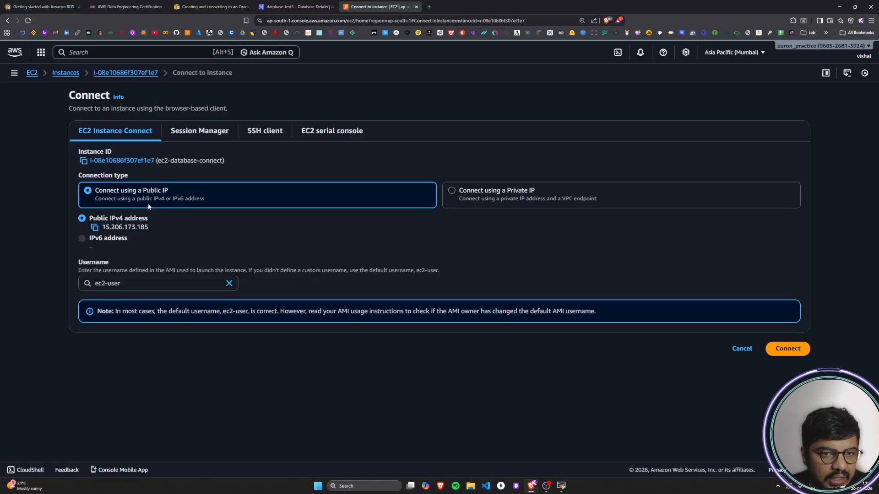
left_click(256, 132)
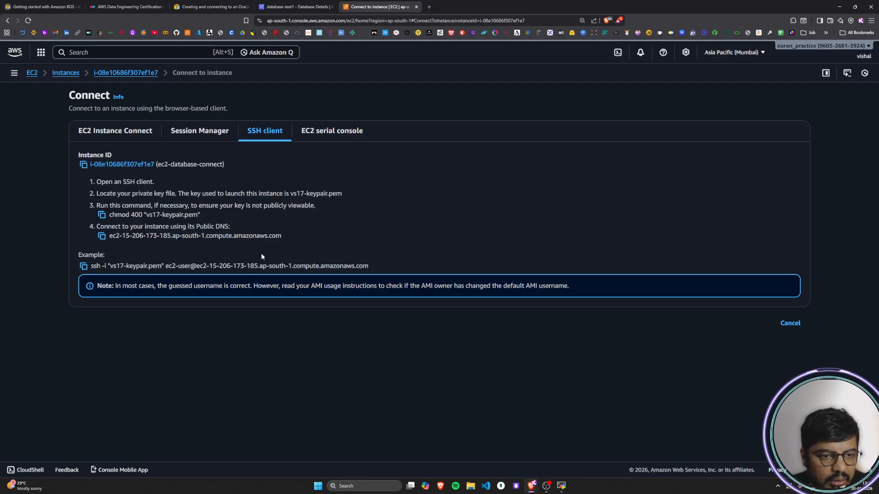
left_click_drag(95, 267, 381, 266)
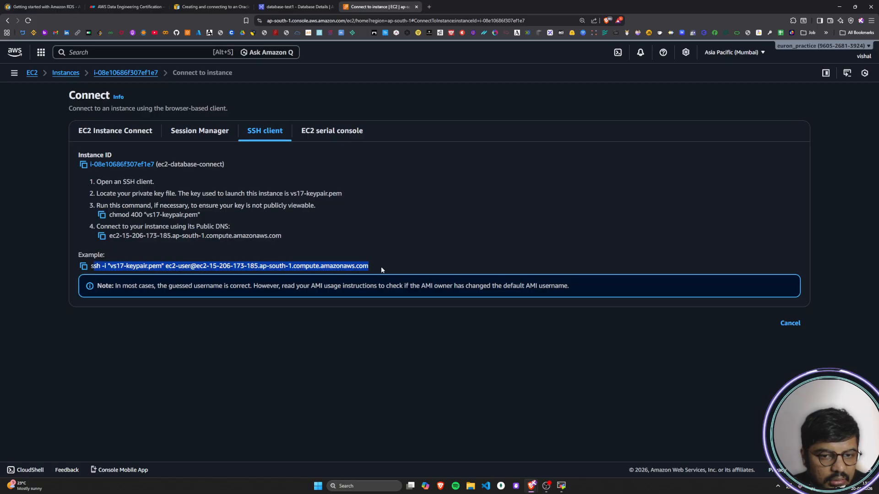
left_click(421, 255)
left_click(83, 266)
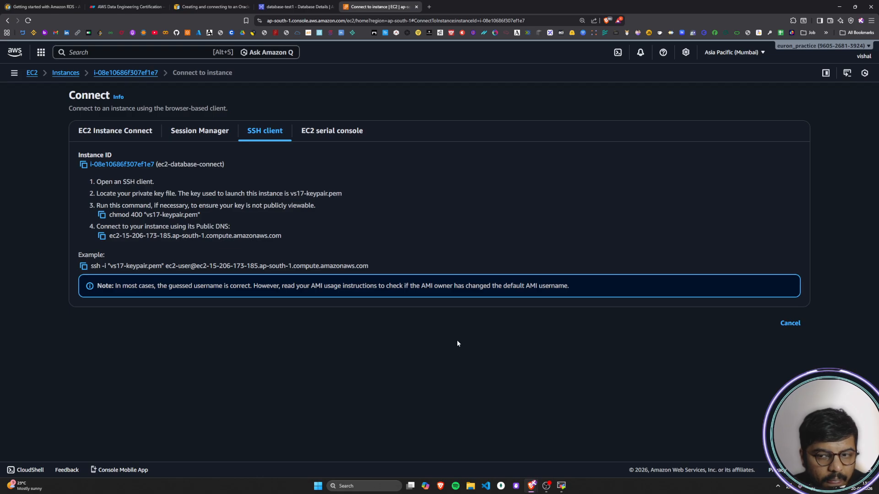
Step: Run the copied ssh -i "vs17-keypair.pem" command for ec2-user in MobaXterm, check its output, and return to the browser
left_click(561, 486)
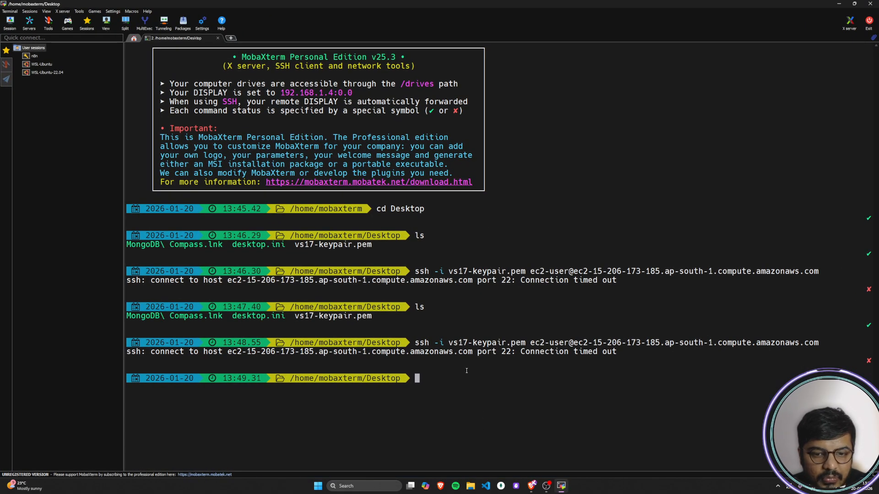
right_click(467, 386)
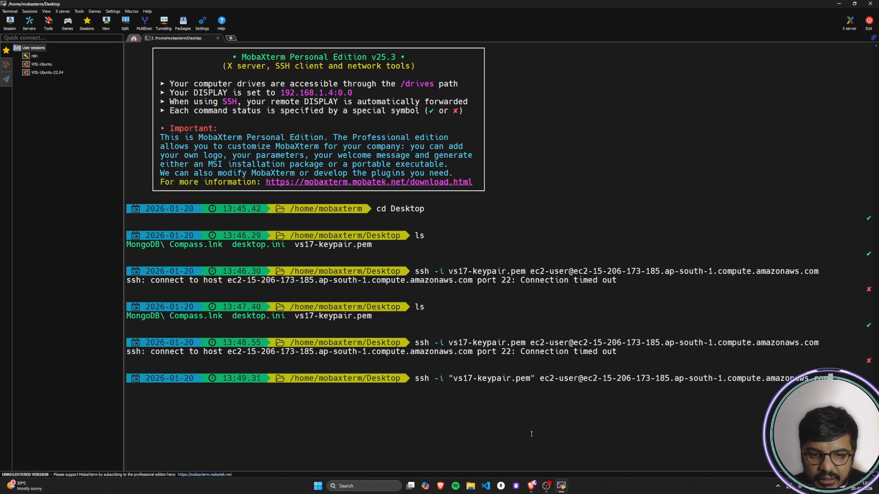
key("Return")
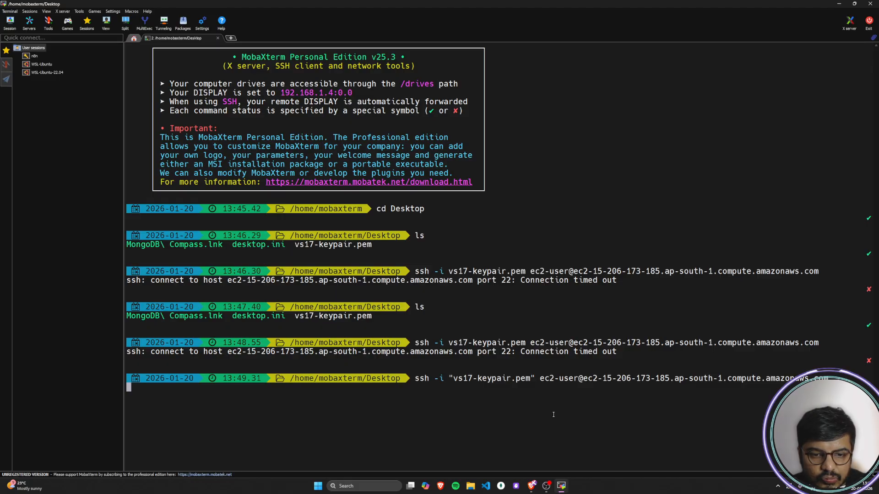
left_click(562, 488)
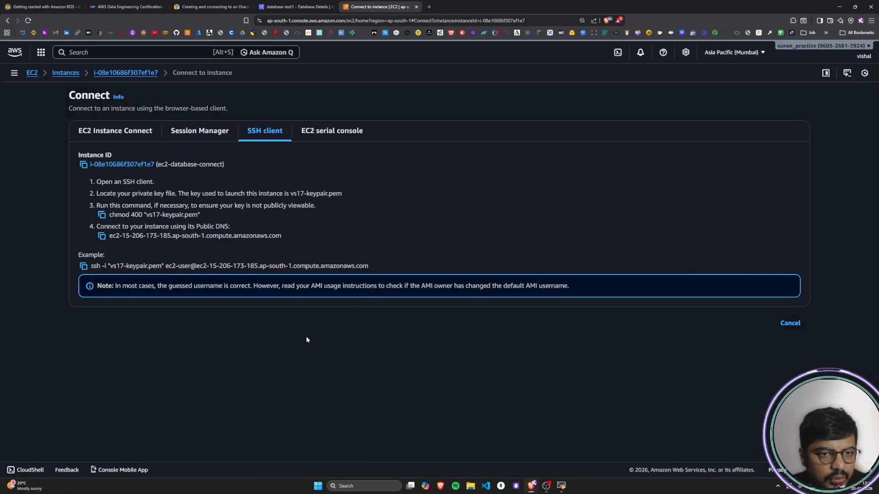
left_click(561, 487)
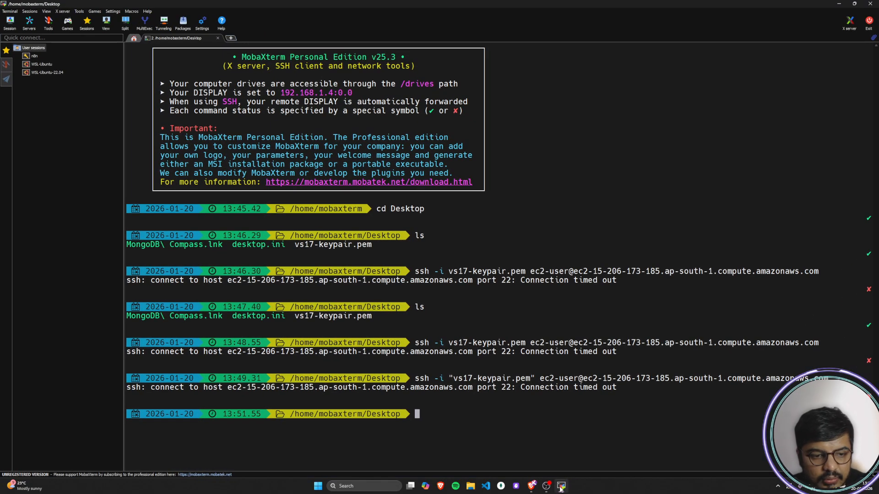
left_click(561, 488)
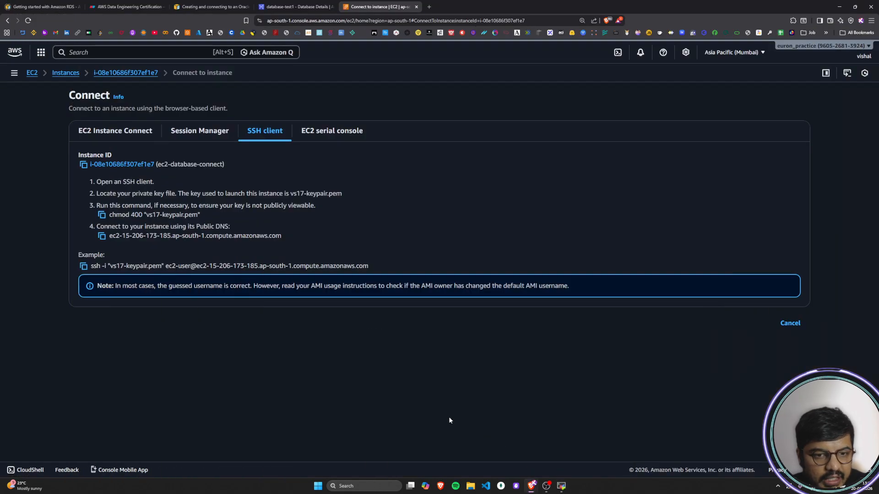
Step: Try to connect with EC2 Instance Connect as ec2-user over the public IP, close its tab, and check the instance's security group columns
left_click(120, 131)
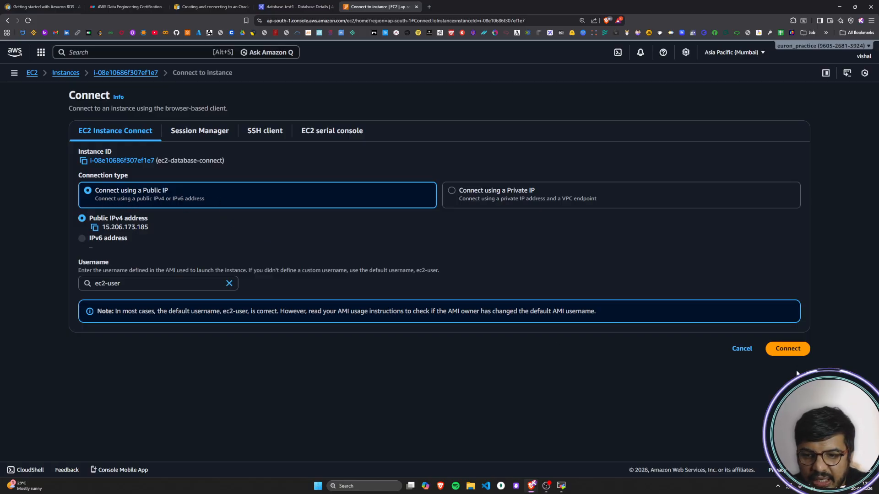
left_click(785, 348)
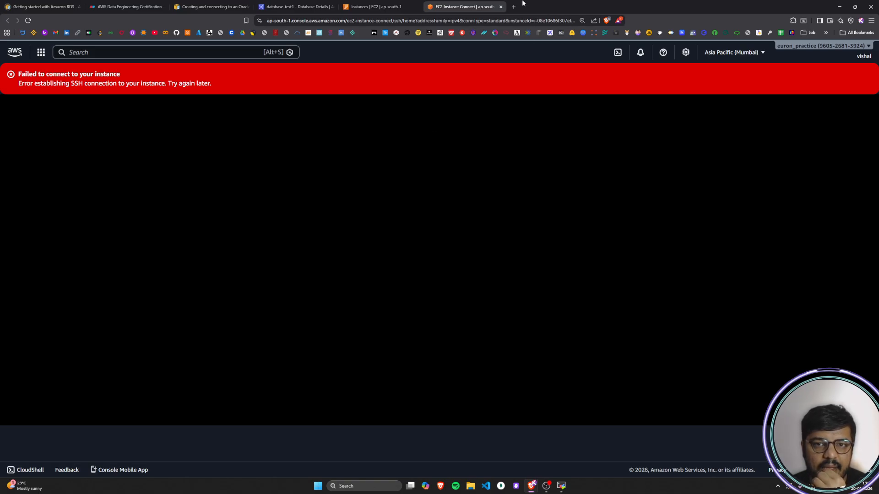
left_click(501, 7)
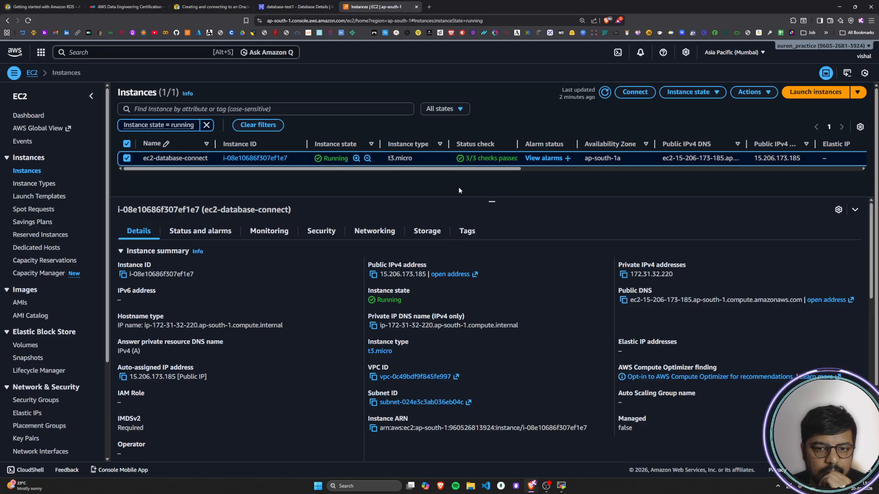
left_click_drag(382, 167, 762, 173)
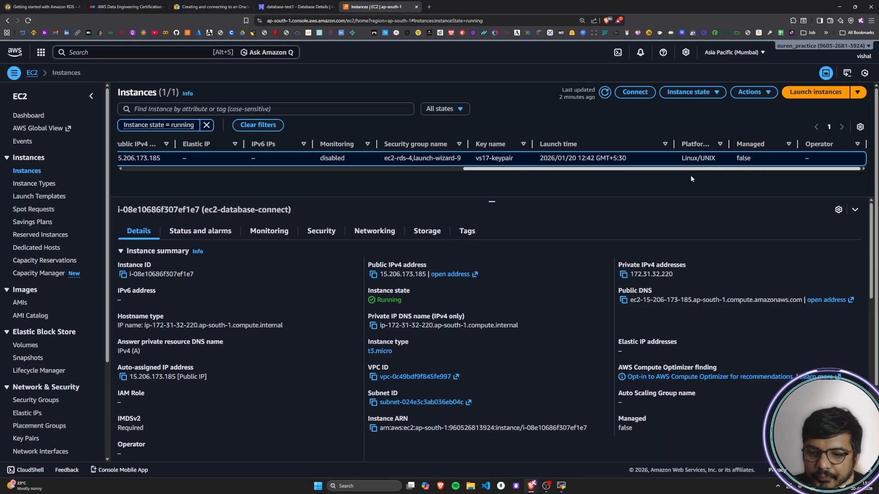
left_click_drag(691, 178, 219, 186)
Step: Switch the computer's Wi-Fi connection to the Excitel_5G_vs17 network
left_click(819, 488)
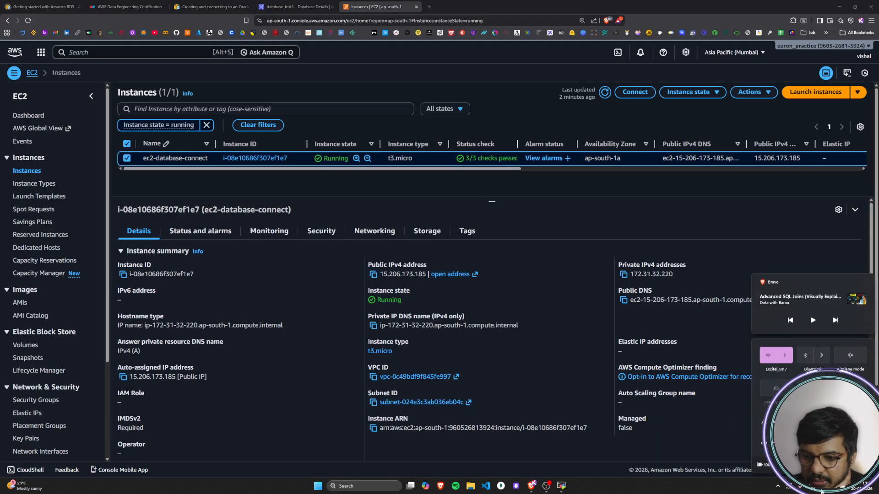
left_click(785, 356)
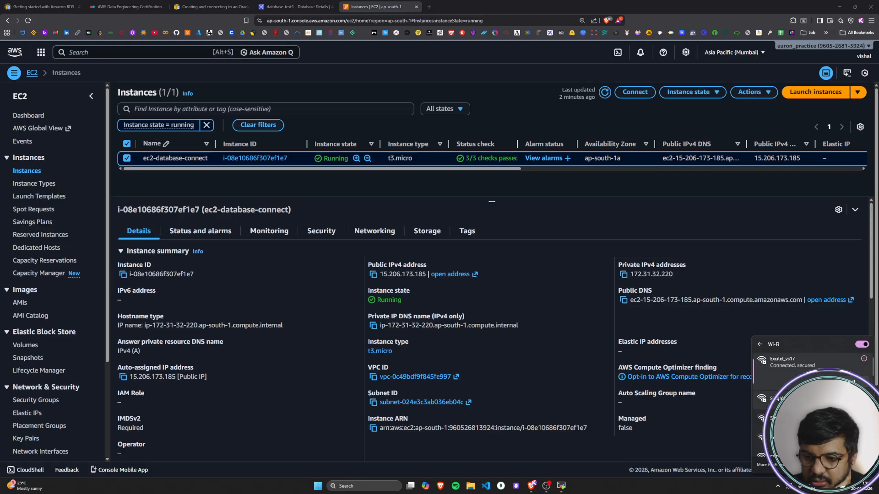
left_click(793, 439)
left_click(840, 446)
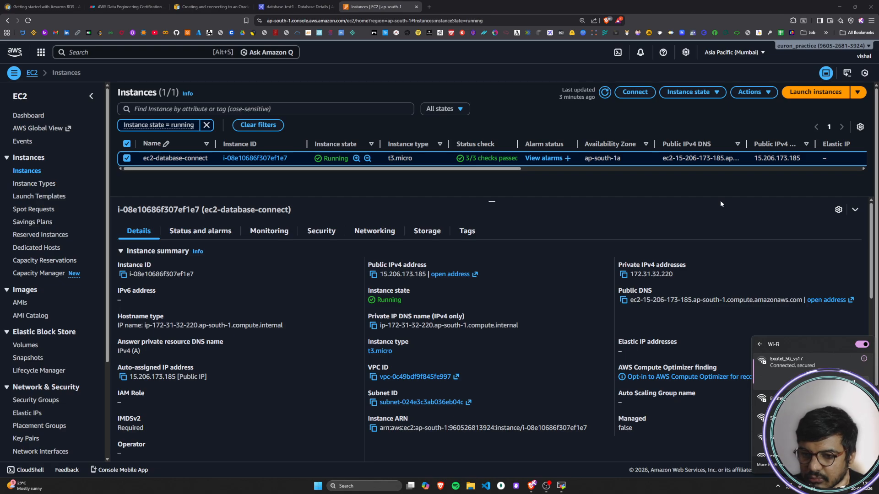
left_click(720, 199)
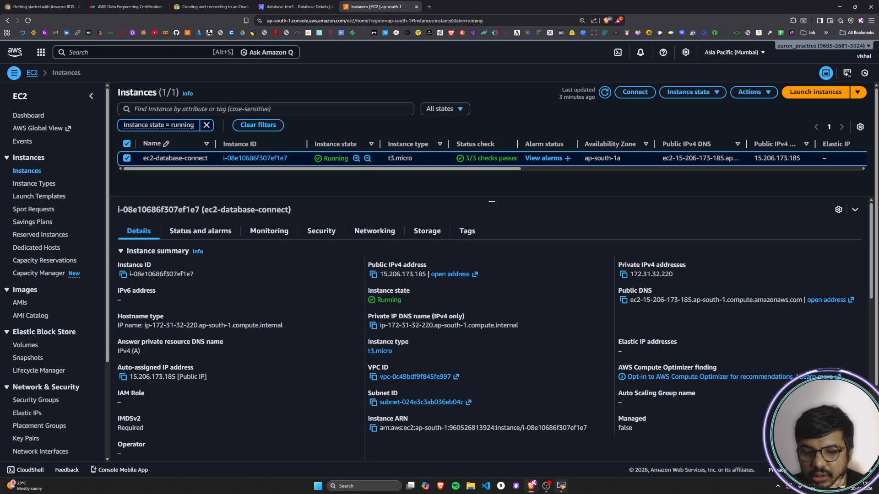
Step: Rerun the previous SSH command to the EC2 instance in MobaXterm, and return to the EC2 console in the browser
key("alt+Tab")
key("Up")
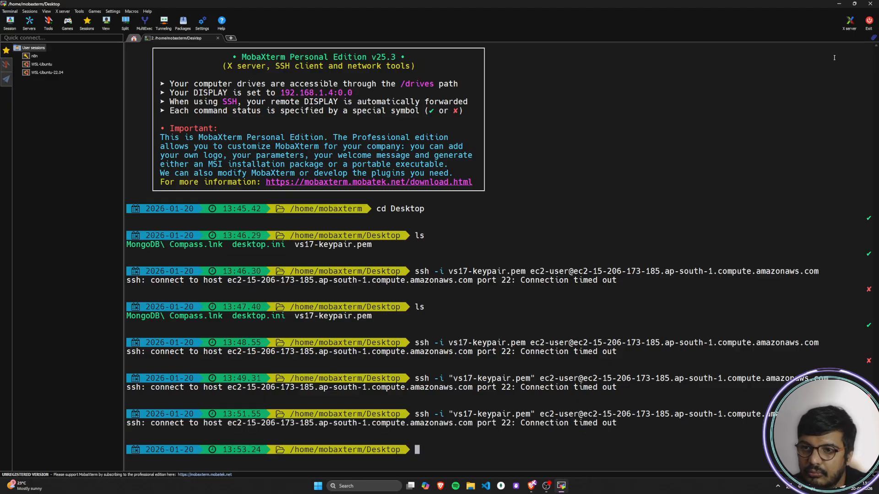
key("alt+Tab")
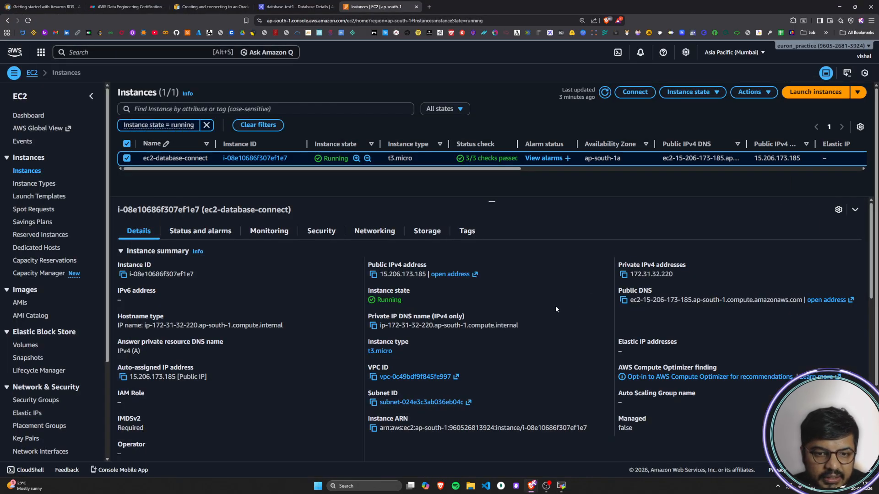
scroll(555, 309, "down", 3)
scroll(554, 310, "up", 4)
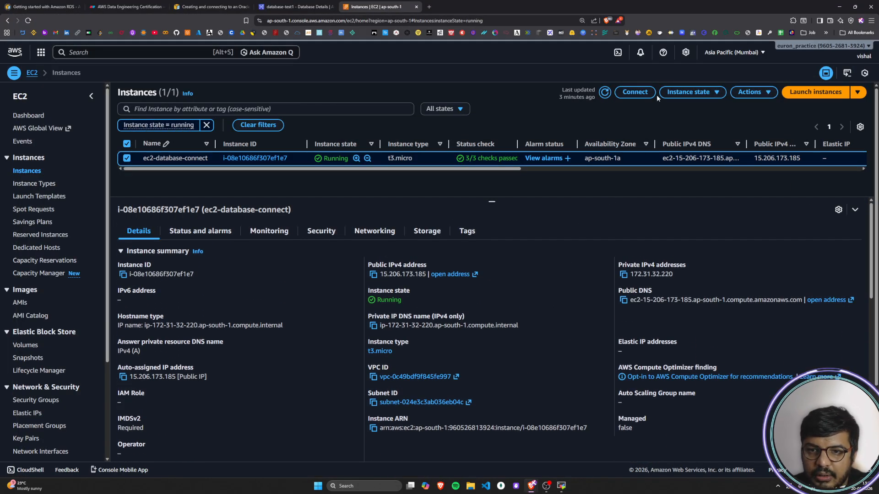
left_click(683, 93)
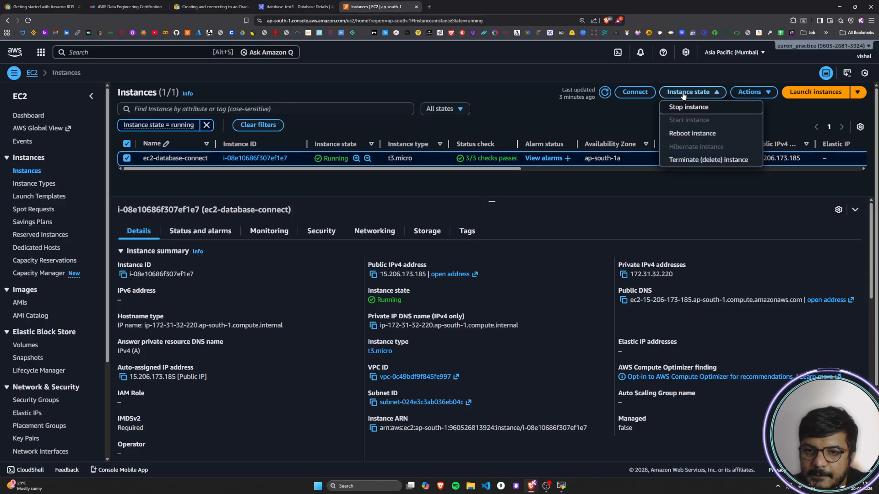
left_click(556, 116)
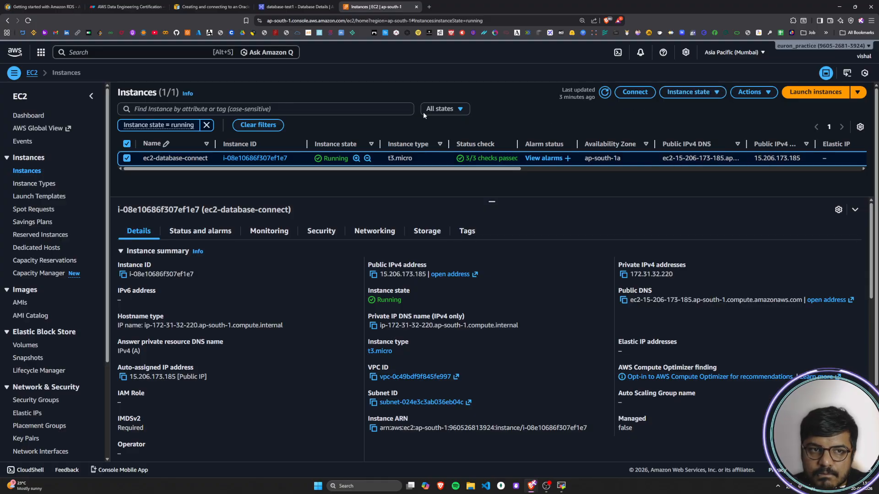
Step: Examine the connectivity, connected compute resources and security group rules of database-test1 in RDS, and return to the EC2 instances list
left_click(292, 6)
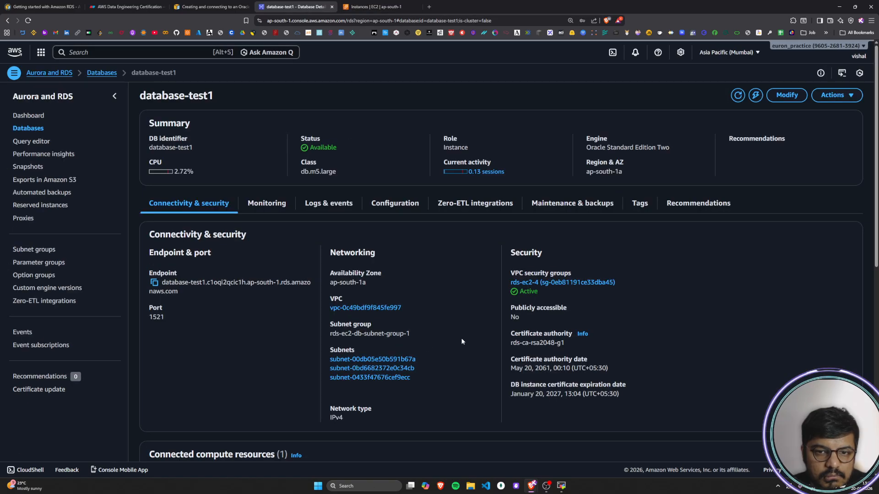
scroll(461, 341, "down", 10)
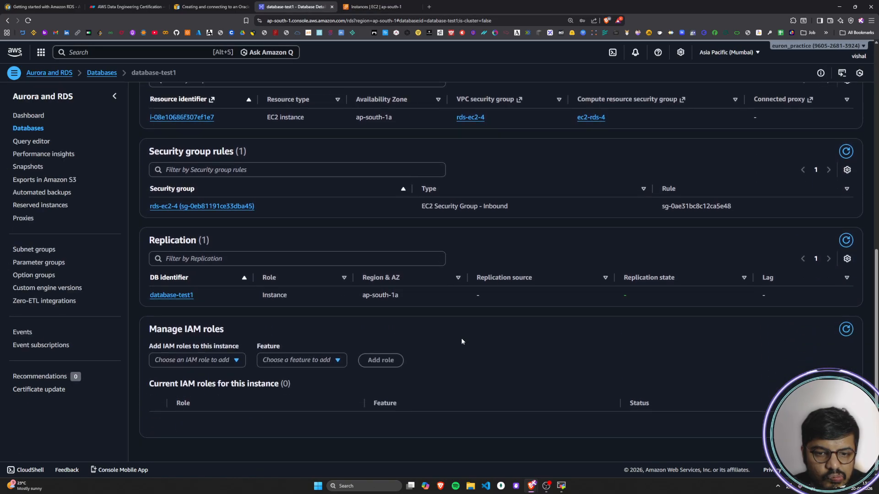
scroll(461, 341, "up", 4)
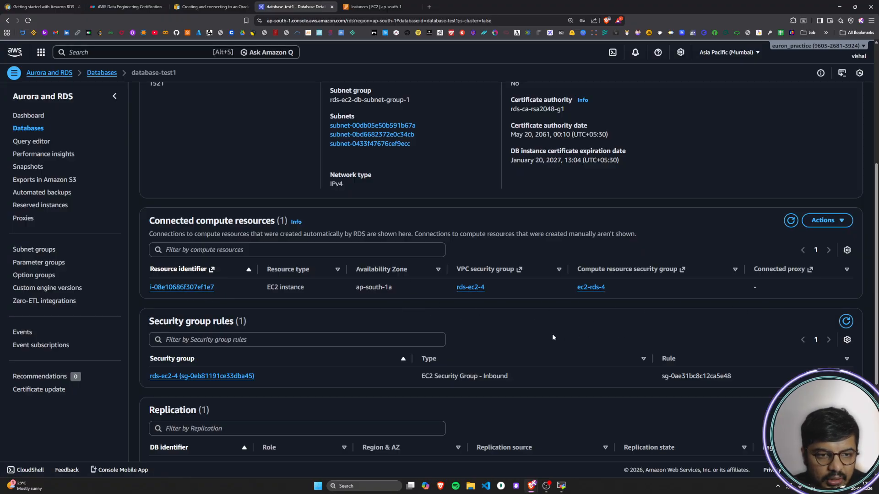
scroll(553, 337, "up", 5)
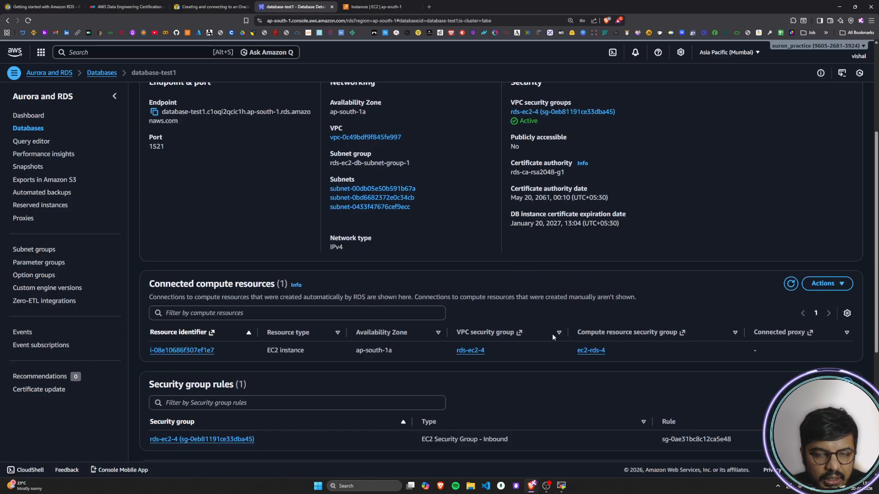
left_click(394, 5)
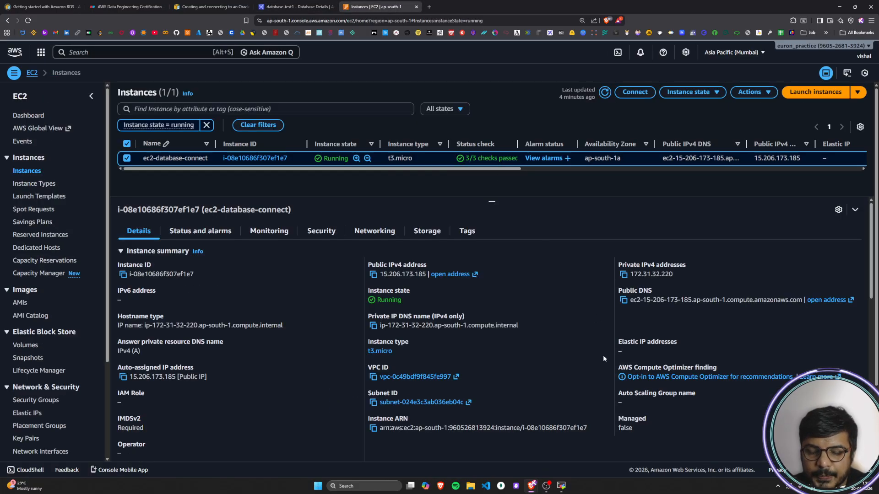
Step: Open the connection options for ec2-database-connect and review the Session Manager, EC2 serial console and EC2 Instance Connect methods
left_click(649, 96)
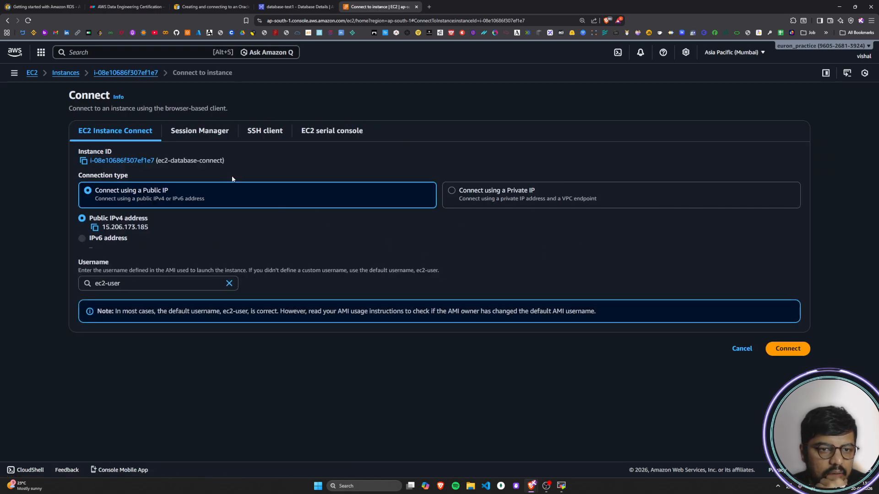
left_click(198, 132)
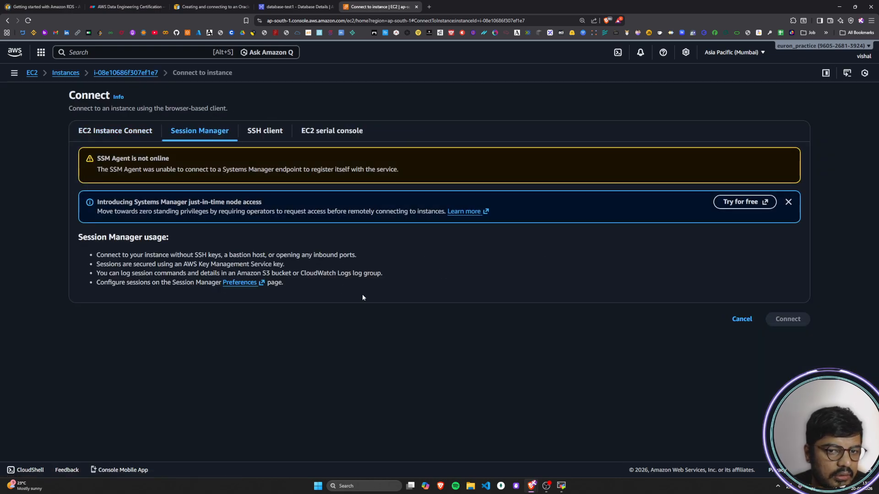
left_click(328, 134)
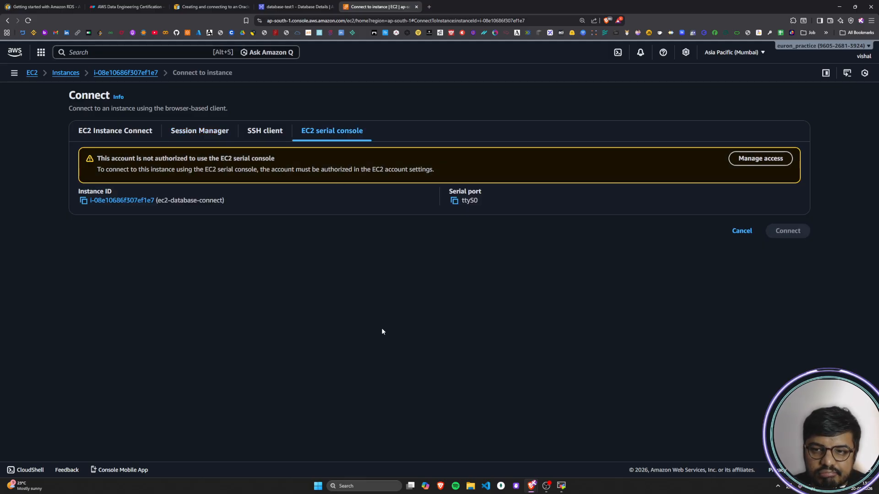
left_click(195, 133)
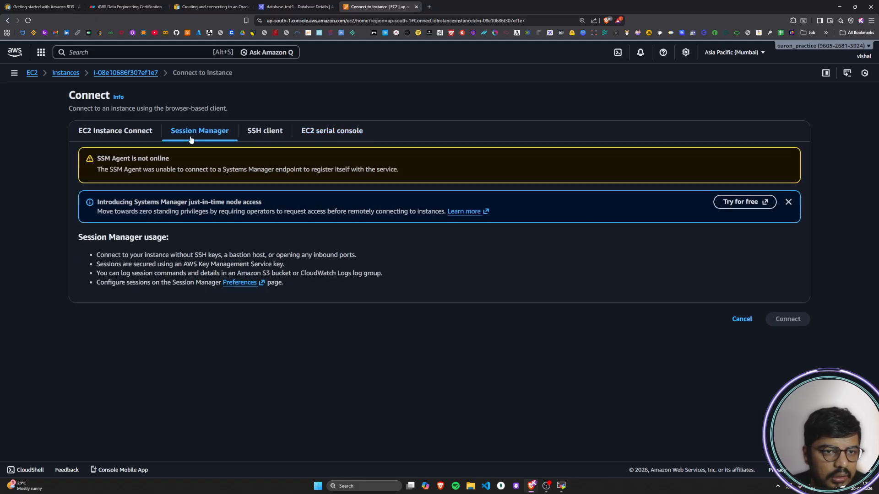
left_click(115, 134)
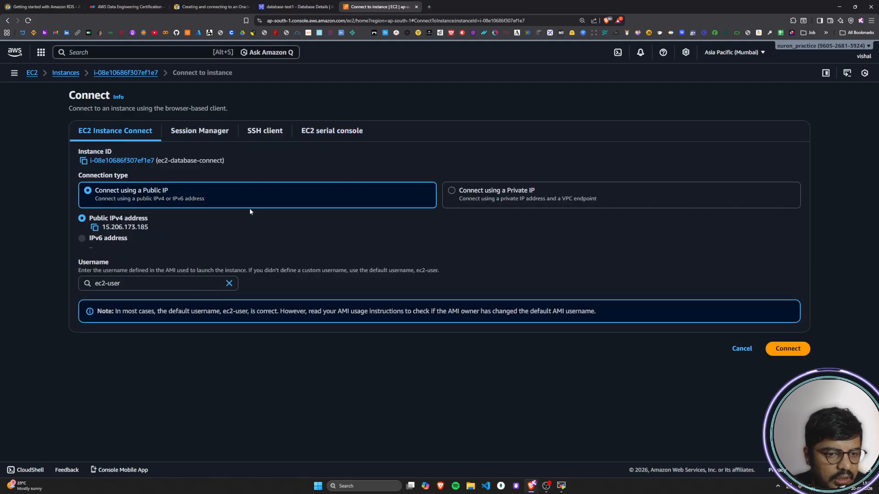
left_click_drag(118, 309, 608, 318)
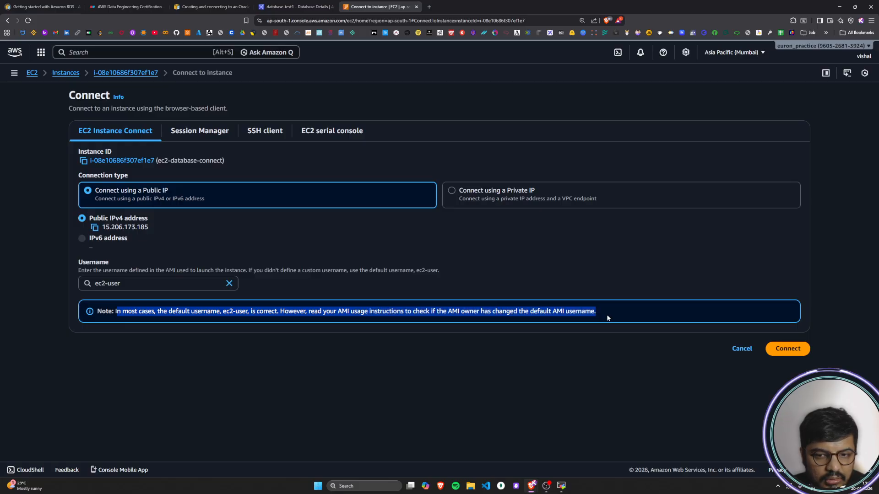
left_click(608, 318)
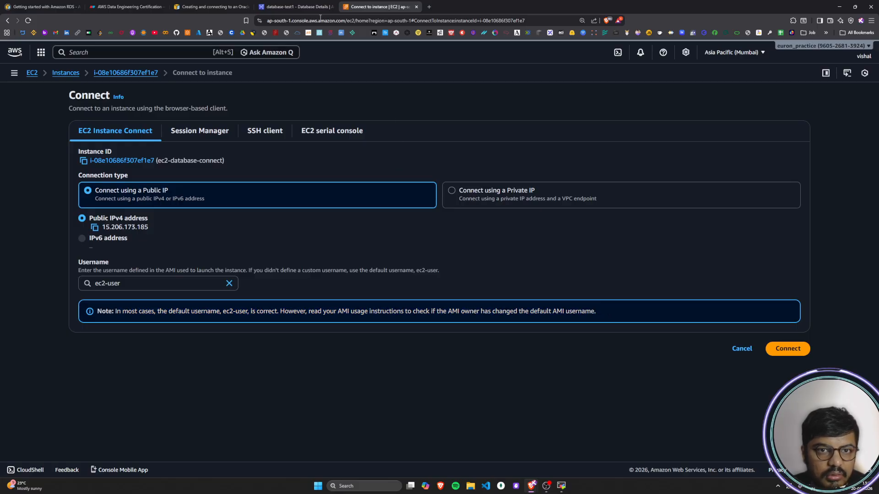
Step: Examine the SSH command format and the example command with key file and public DNS in step 2 of the AWS Oracle guide
left_click(218, 3)
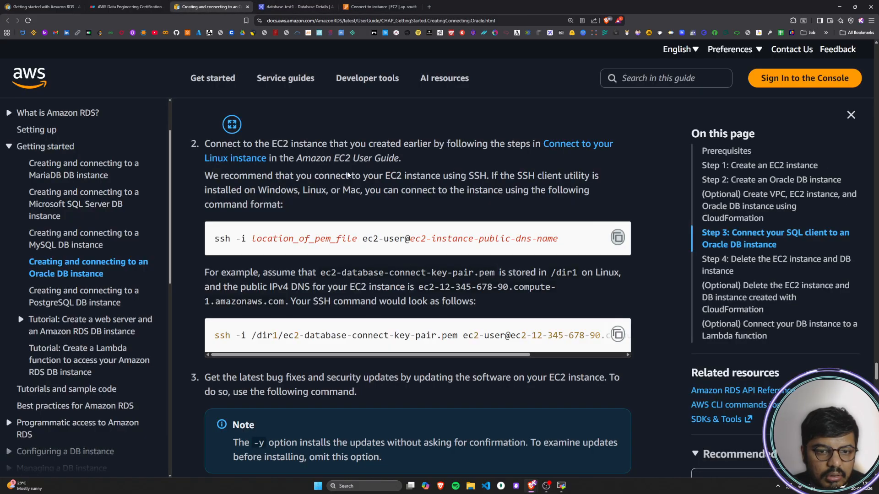
left_click_drag(368, 240, 389, 239)
left_click(389, 240)
left_click_drag(235, 336, 568, 356)
left_click(248, 340)
left_click(464, 341)
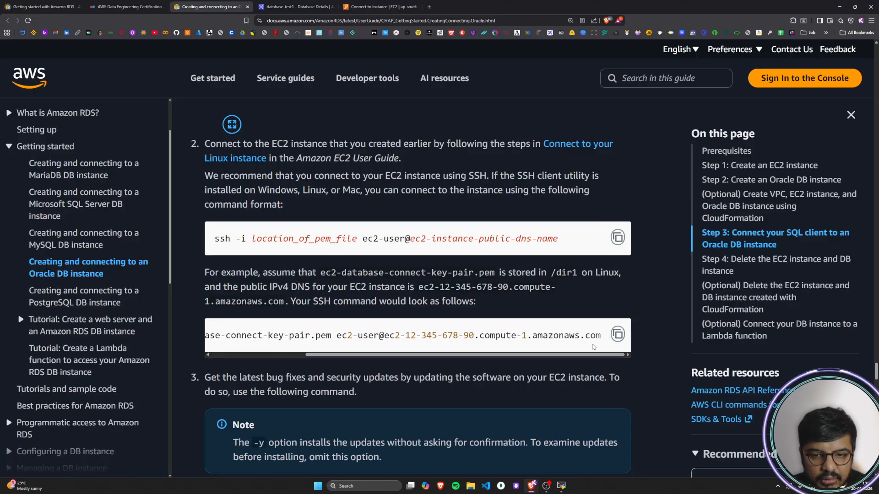
left_click_drag(347, 337, 609, 339)
left_click(527, 348)
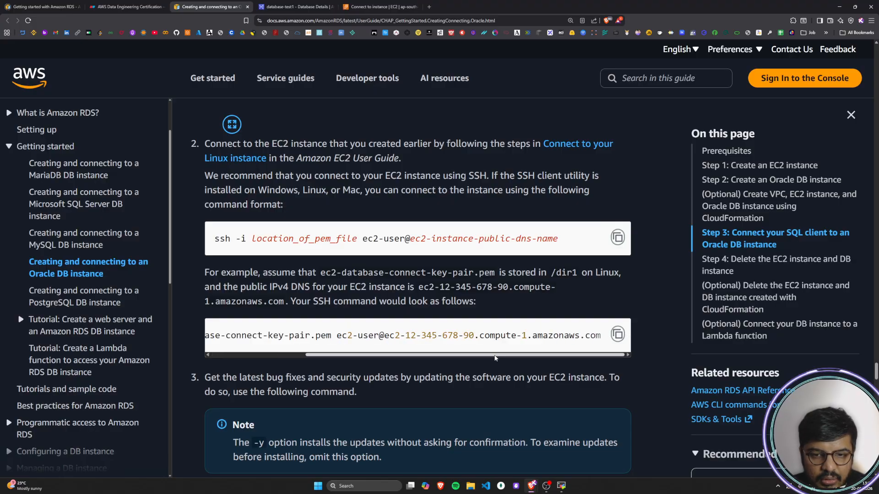
left_click_drag(495, 355, 200, 352)
scroll(611, 297, "down", 5)
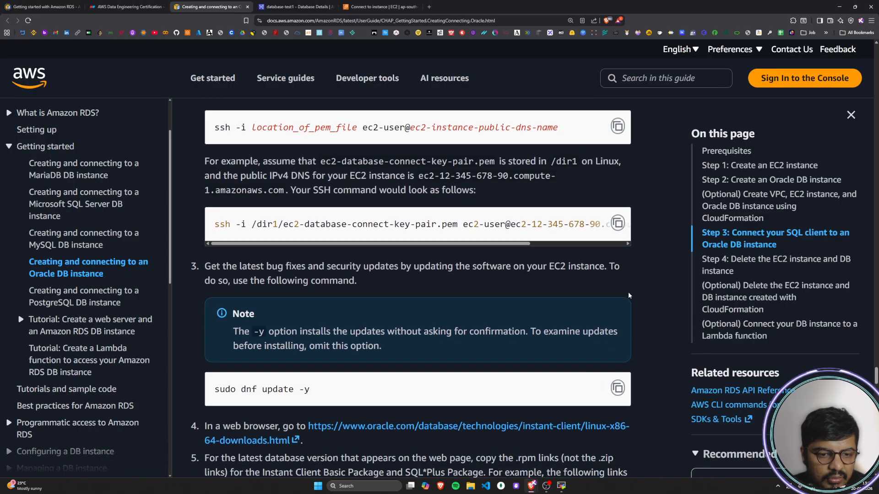
scroll(371, 73, "up", 3)
Step: Try again to connect to ec2-database-connect with EC2 Instance Connect as ec2-user over its public IP, and close the connection page
left_click(380, 6)
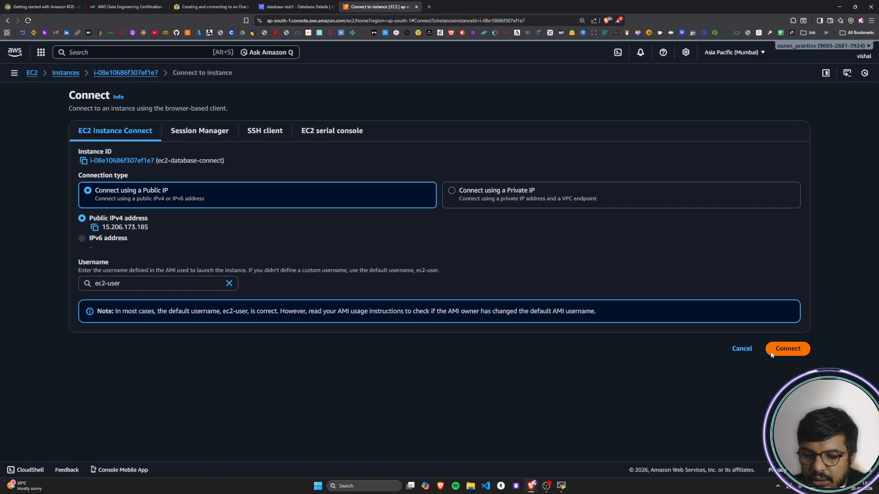
left_click(787, 349)
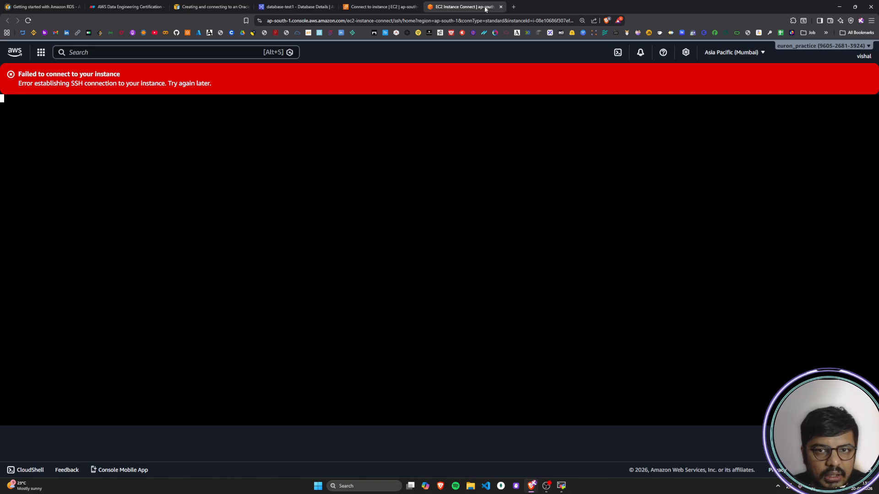
left_click(501, 7)
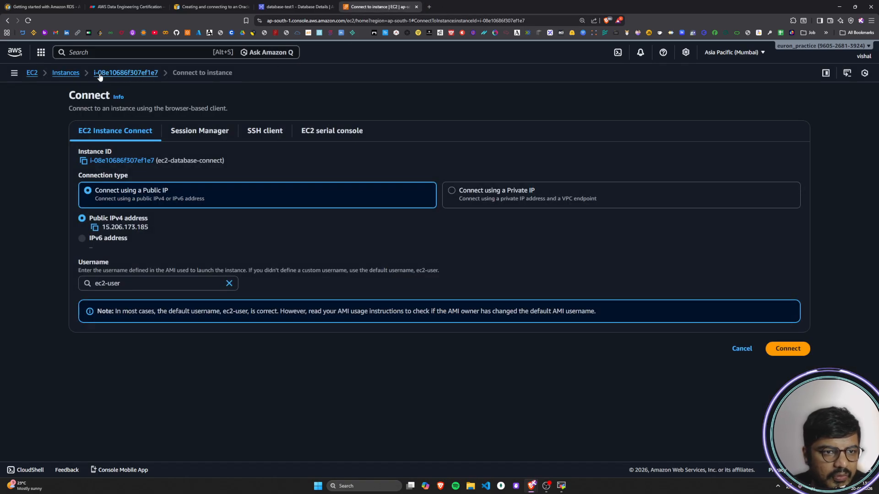
Step: Start a new EC2 instance launch from the instances list and name the instance rdsoracleinstance
left_click(66, 74)
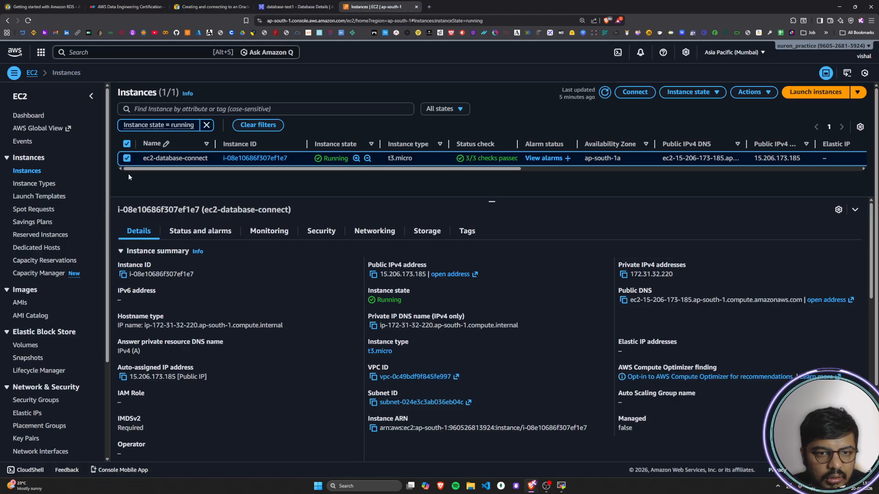
left_click(127, 158)
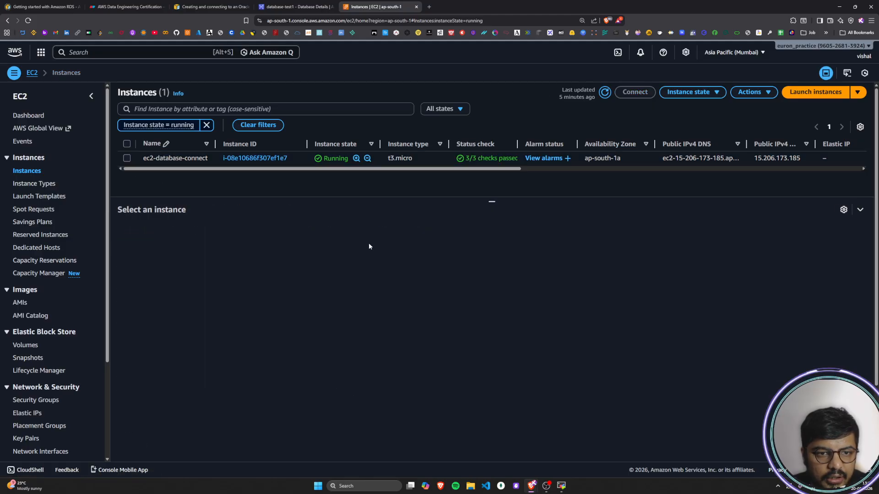
left_click(819, 92)
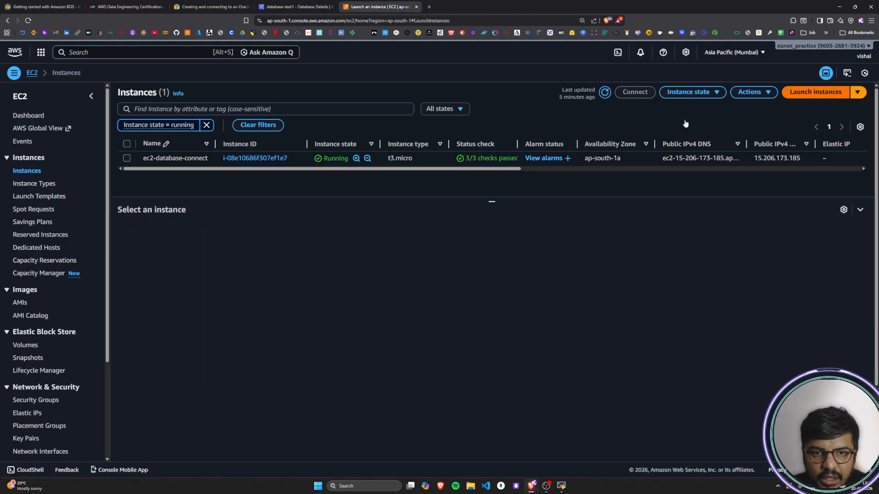
left_click(119, 163)
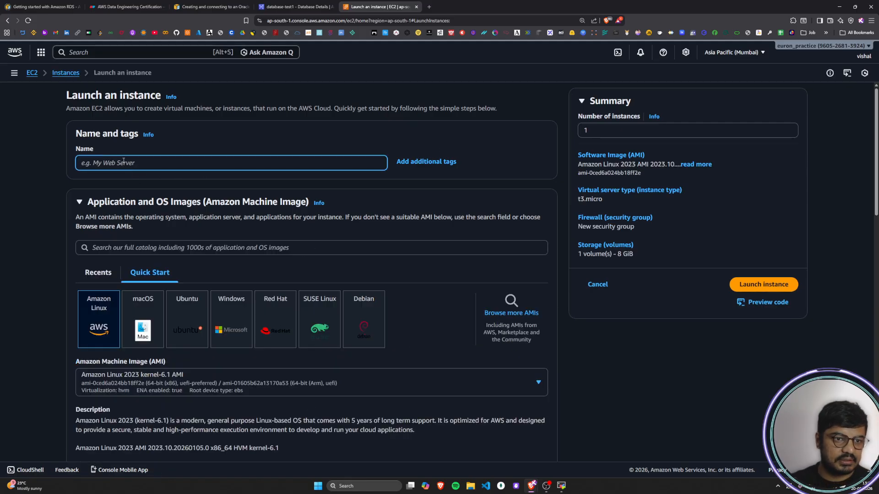
type("rdsoracleinstance")
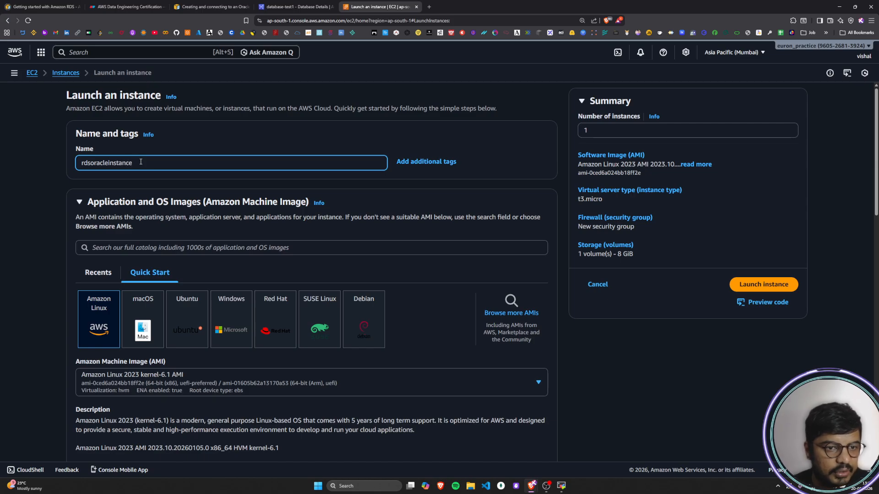
Step: Review the image and instance type settings and choose vs17-keypair as the login key pair
scroll(140, 162, "down", 3)
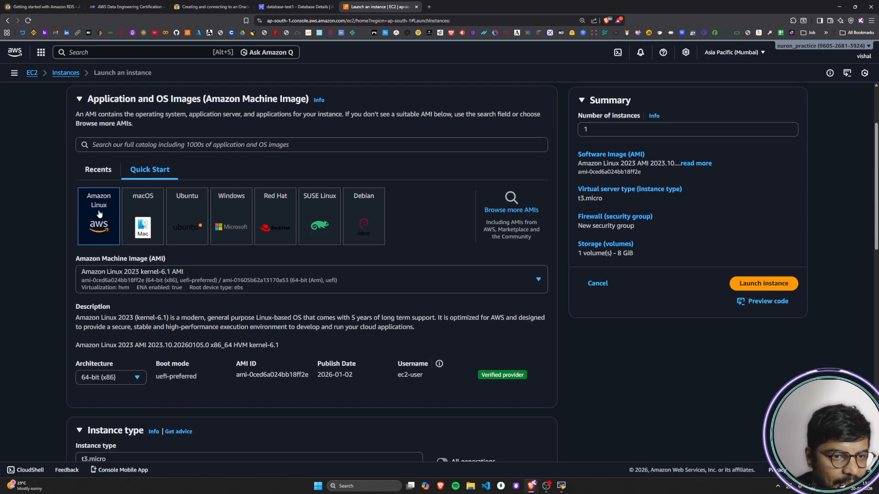
scroll(99, 214, "down", 2)
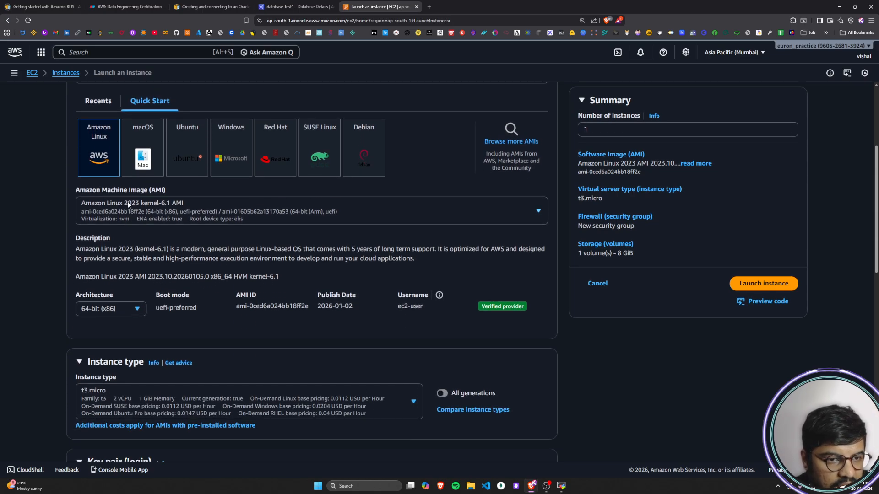
scroll(108, 203, "down", 1)
scroll(109, 201, "down", 2)
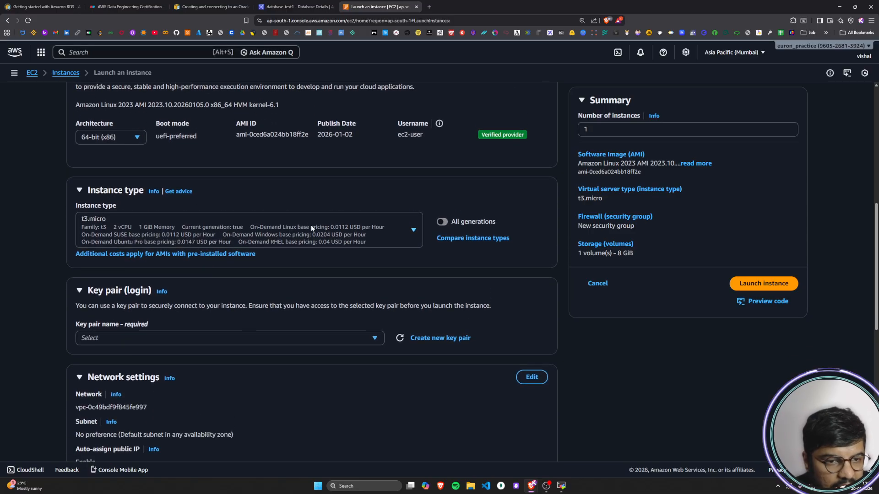
scroll(311, 228, "down", 4)
left_click(342, 168)
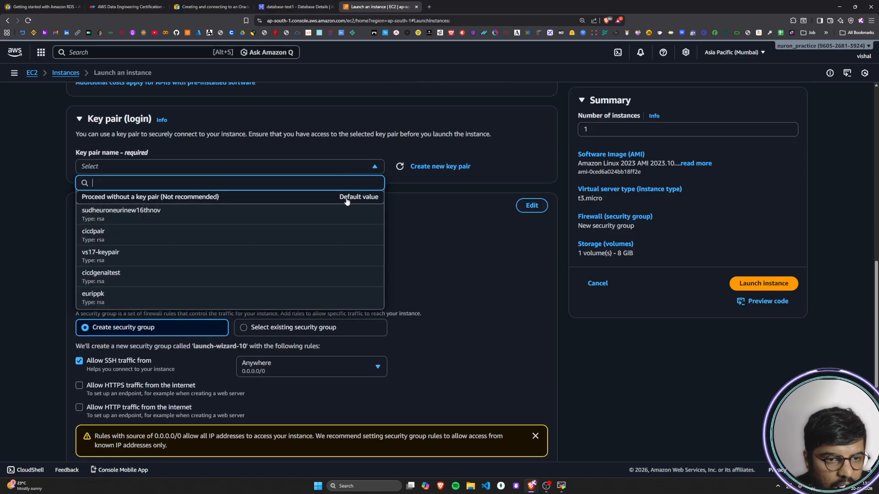
left_click(139, 255)
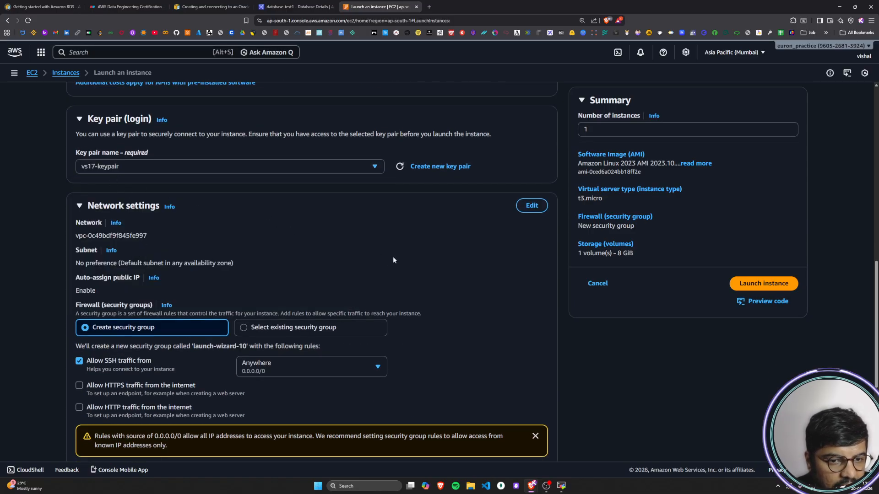
Step: Restrict the new security group's allowed SSH traffic source to My IP
scroll(394, 259, "down", 1)
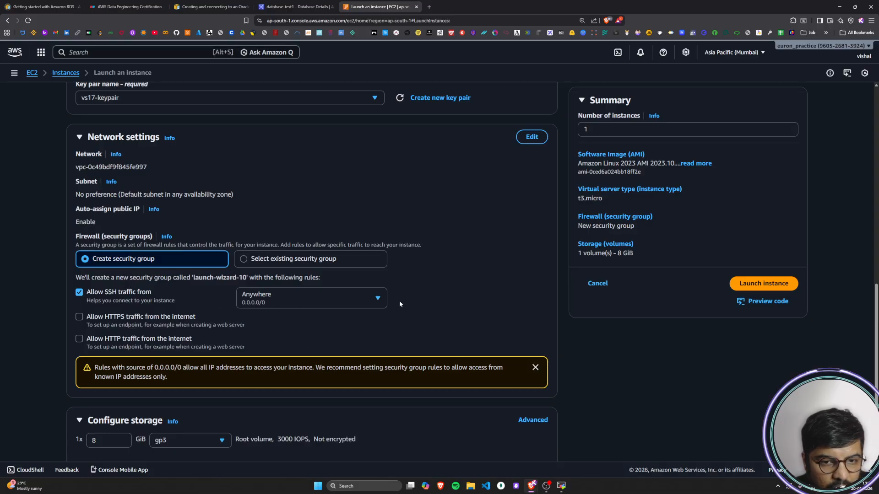
left_click(369, 300)
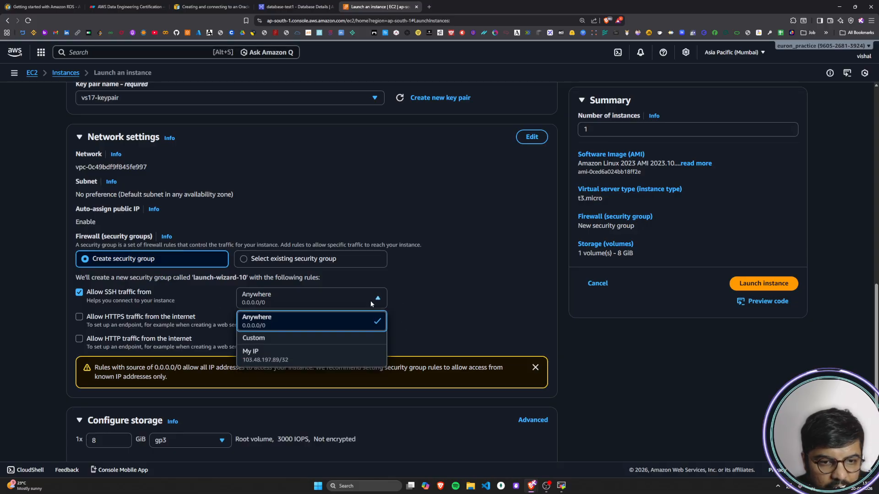
left_click(325, 357)
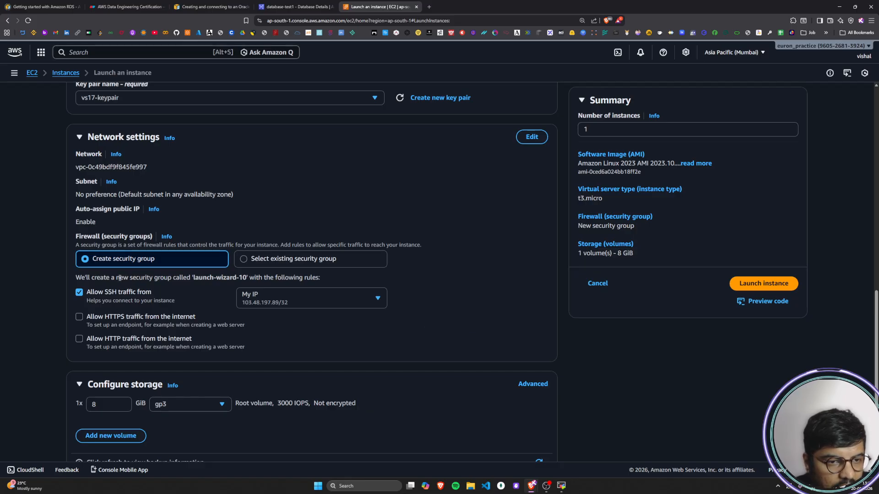
Step: Review the root volume's size and type in the new instance's storage configuration
scroll(122, 266, "down", 2)
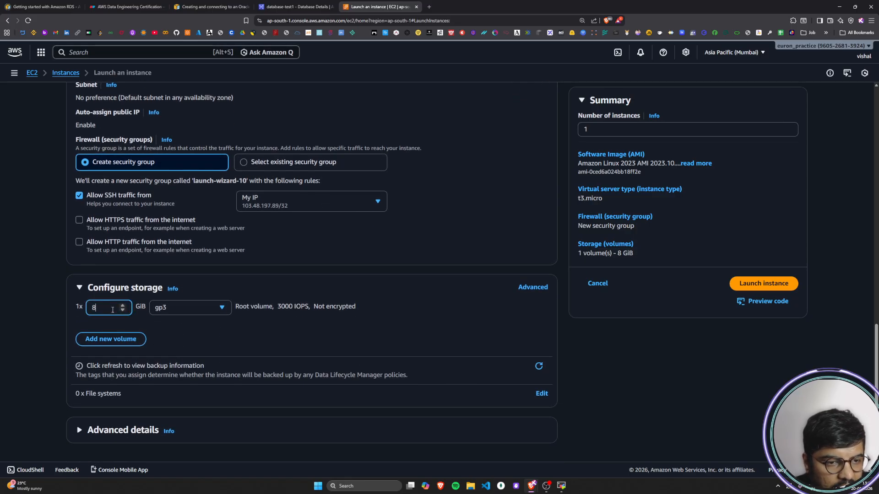
left_click(189, 312)
left_click(201, 197)
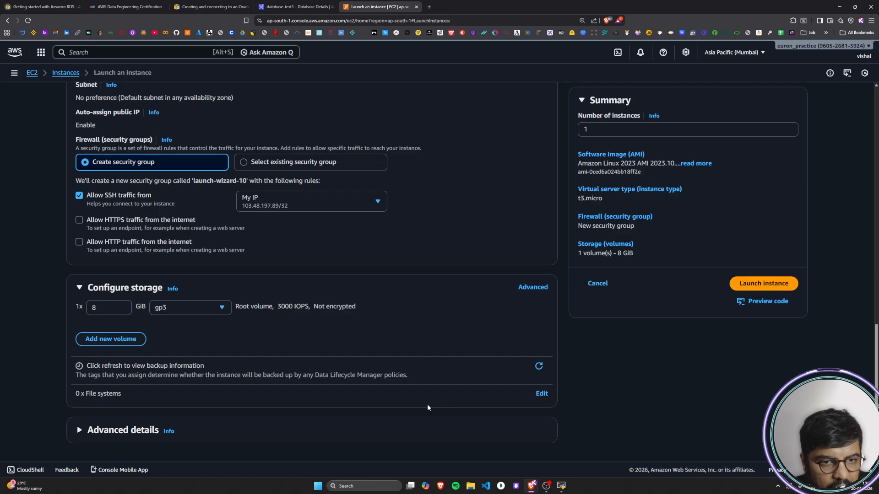
scroll(427, 405, "up", 2)
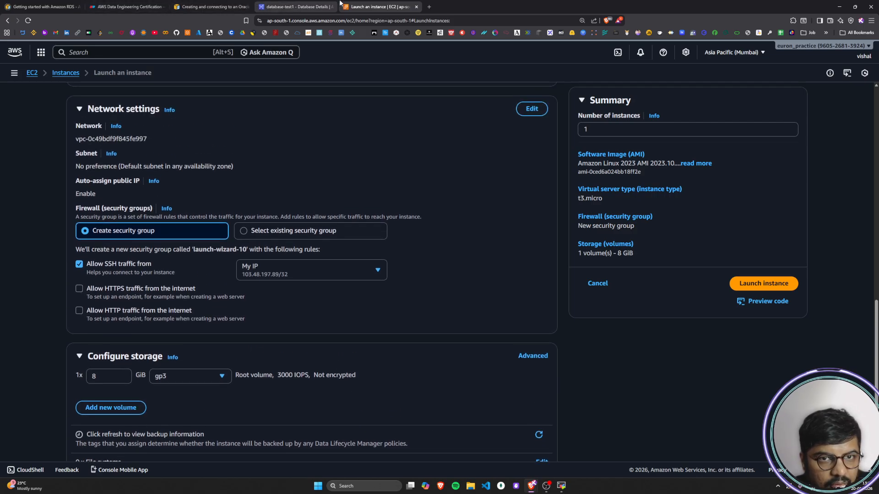
Step: Go back through the AWS Oracle guide to the EC2 instance step and open its checkip.amazonaws.com public IP page
left_click(214, 7)
scroll(421, 357, "up", 20)
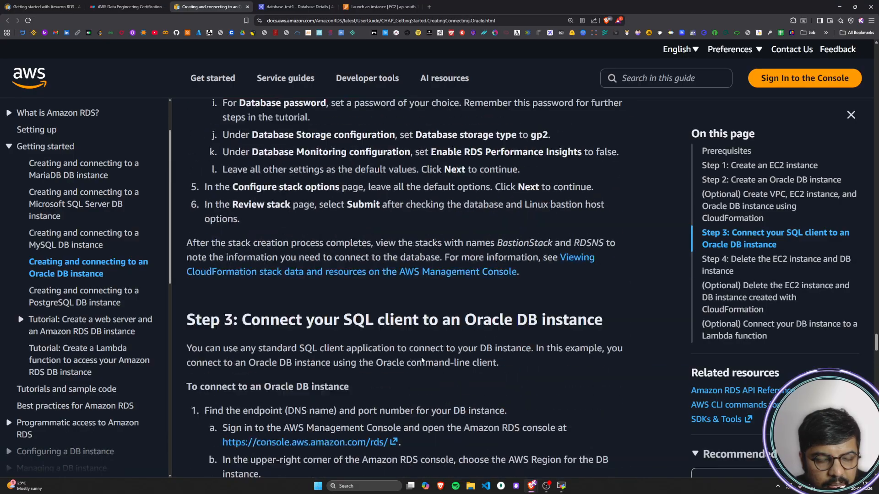
scroll(421, 356, "up", 10)
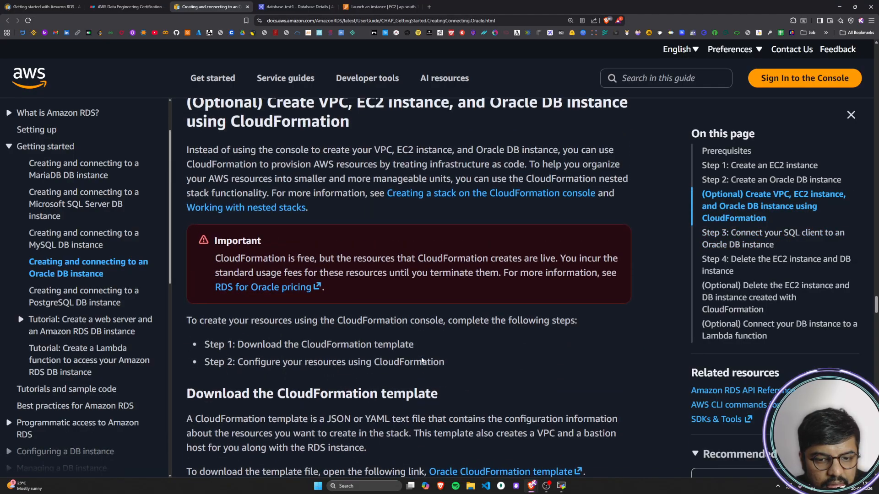
scroll(422, 360, "up", 15)
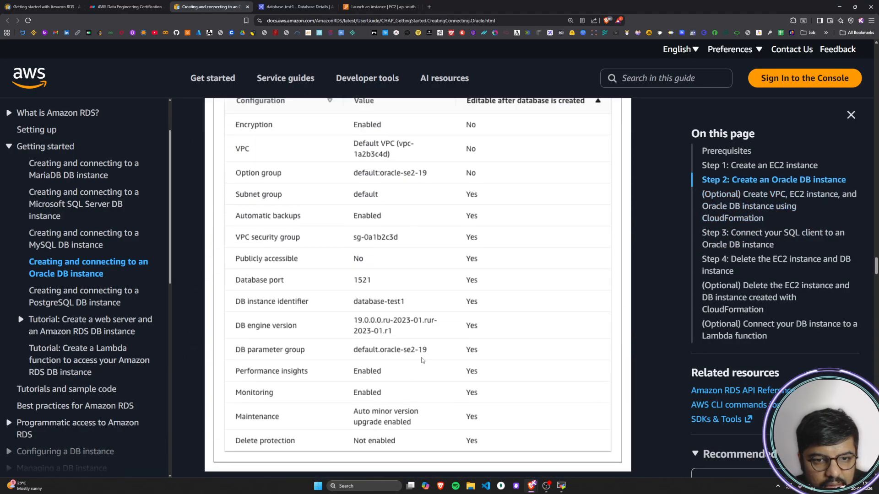
scroll(422, 360, "up", 20)
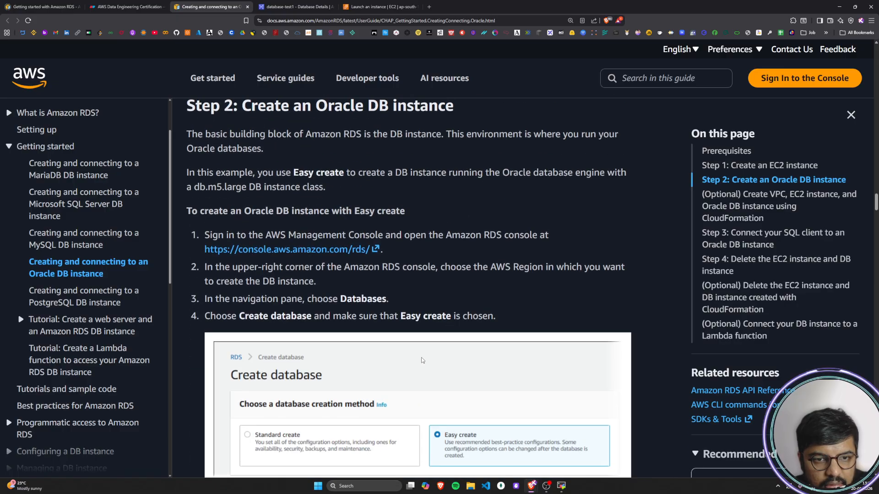
scroll(422, 357, "up", 20)
scroll(421, 357, "down", 4)
left_click(403, 364)
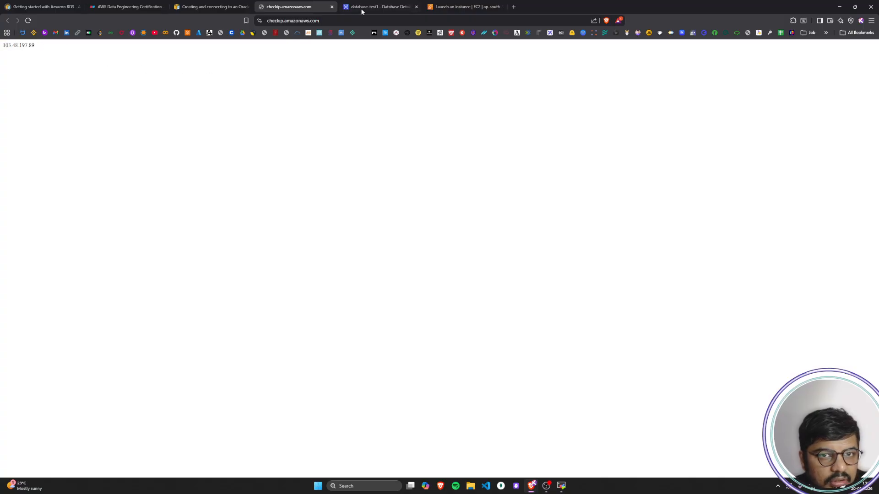
Step: Compare the public IP on the check page with the My IP source of the SSH rule, and close the check page
left_click(462, 7)
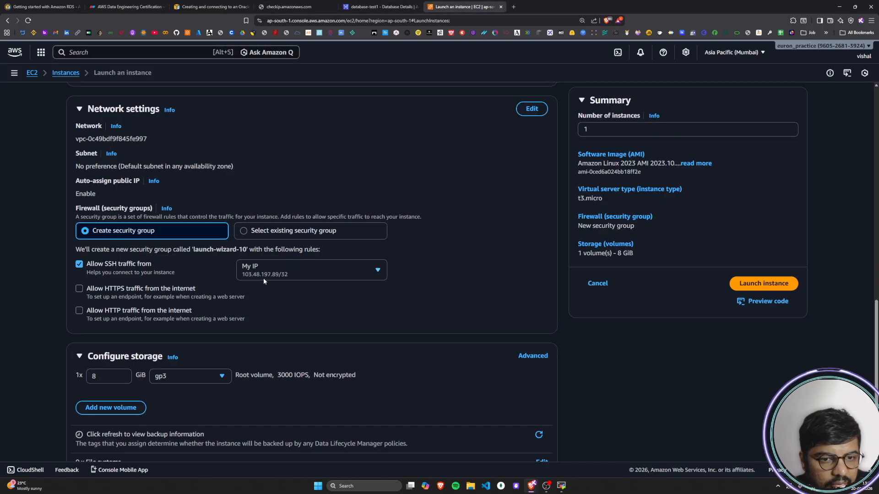
left_click(293, 6)
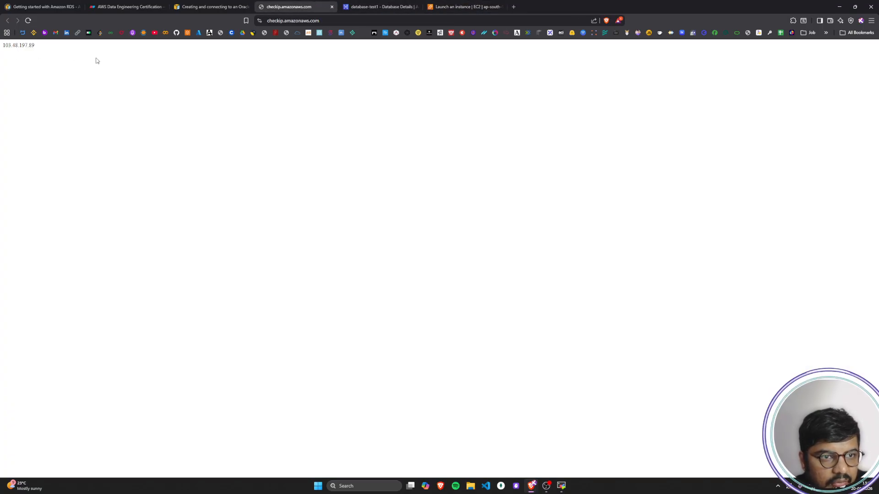
left_click(446, 4)
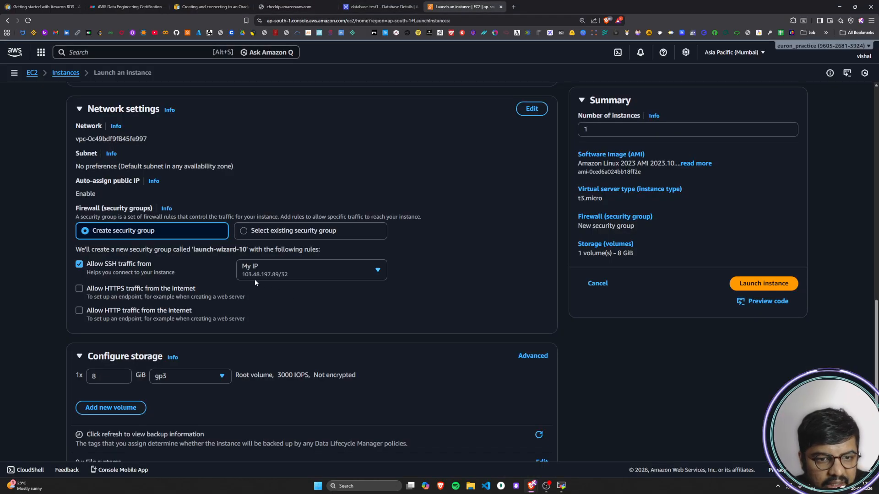
left_click(354, 273)
left_click(343, 323)
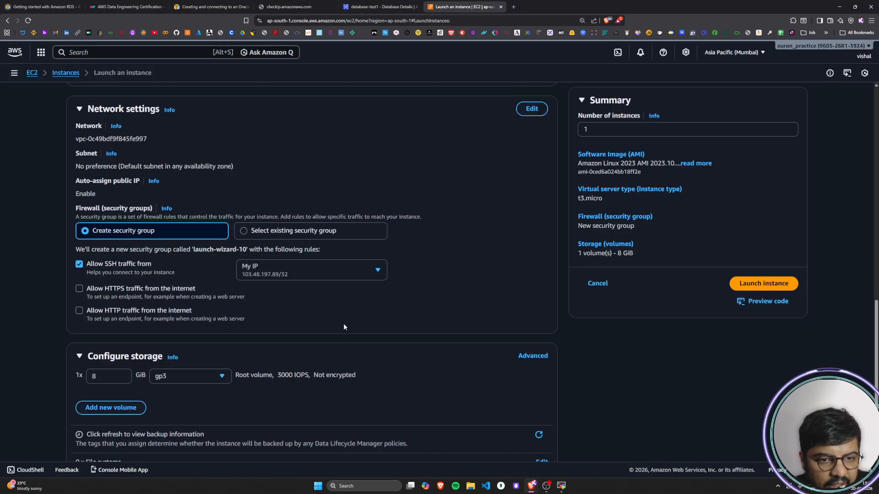
left_click(332, 7)
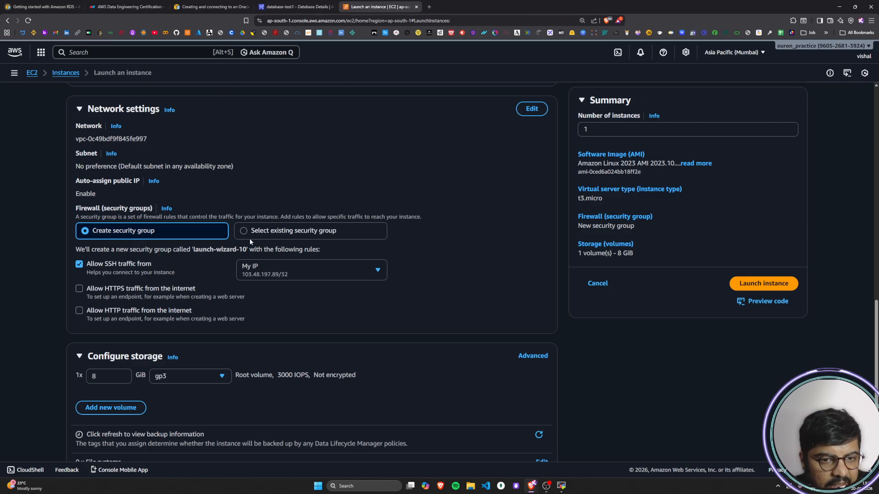
Step: Launch the rdsoracleinstance EC2 instance with the configured settings and return to the instances list
scroll(281, 392, "down", 2)
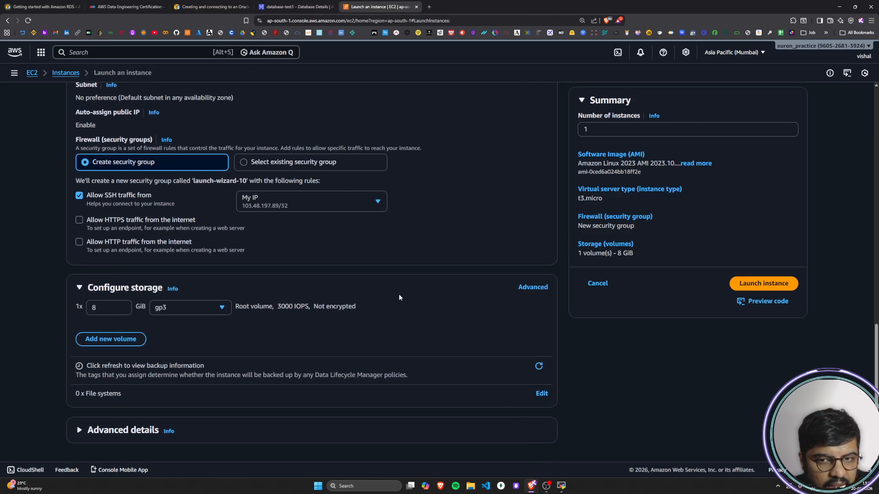
scroll(400, 293, "up", 10)
scroll(403, 287, "up", 5)
left_click(756, 284)
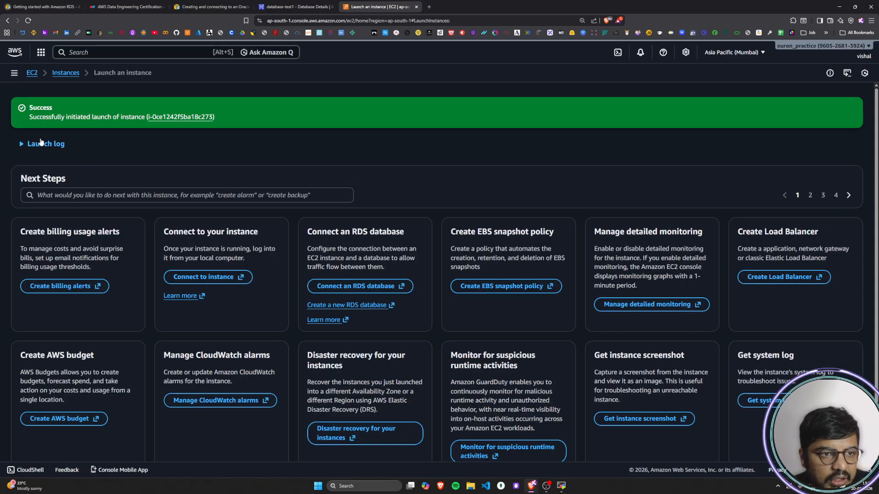
left_click(65, 74)
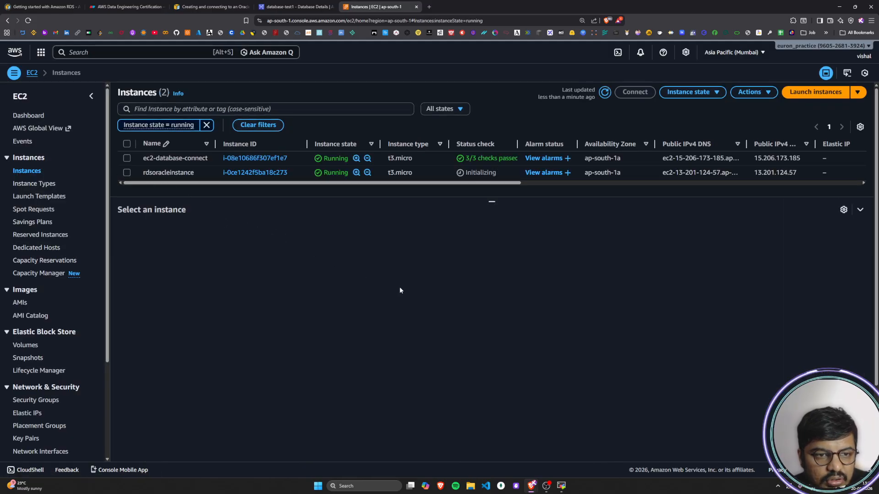
Step: Start creating a new RDS database from the databases list, using the Oracle engine and the Easy create method
left_click(287, 5)
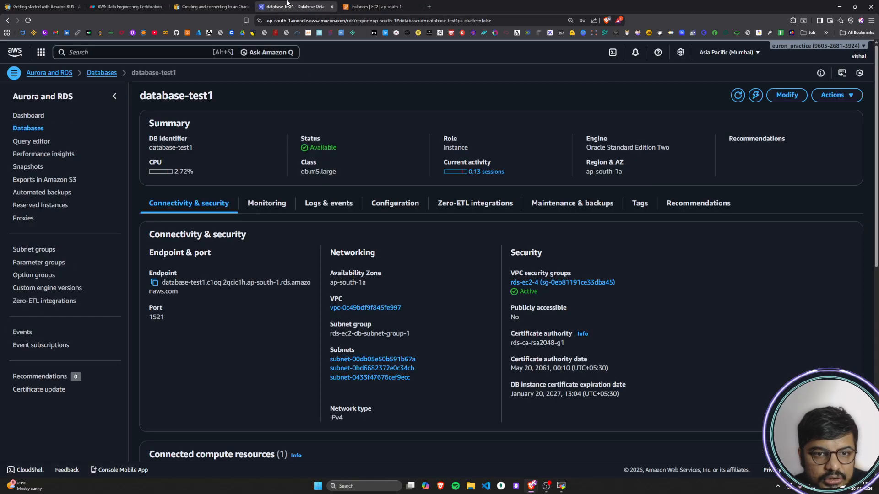
left_click(211, 9)
left_click(288, 6)
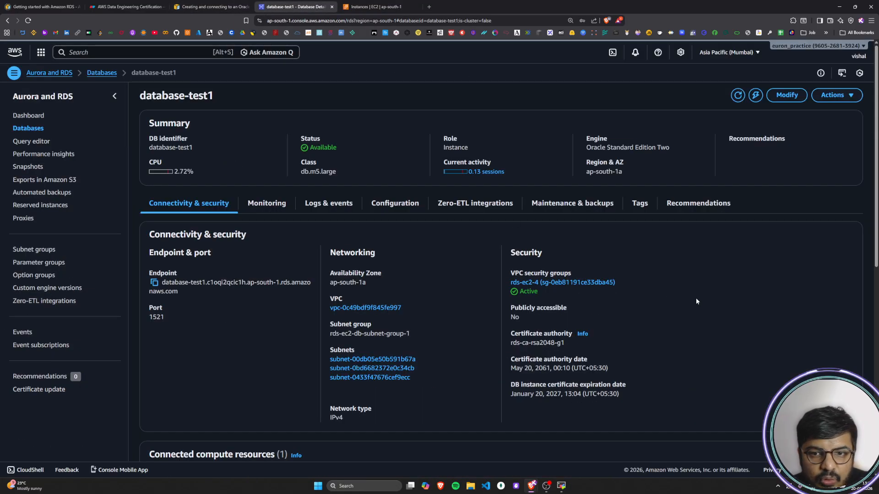
left_click(102, 72)
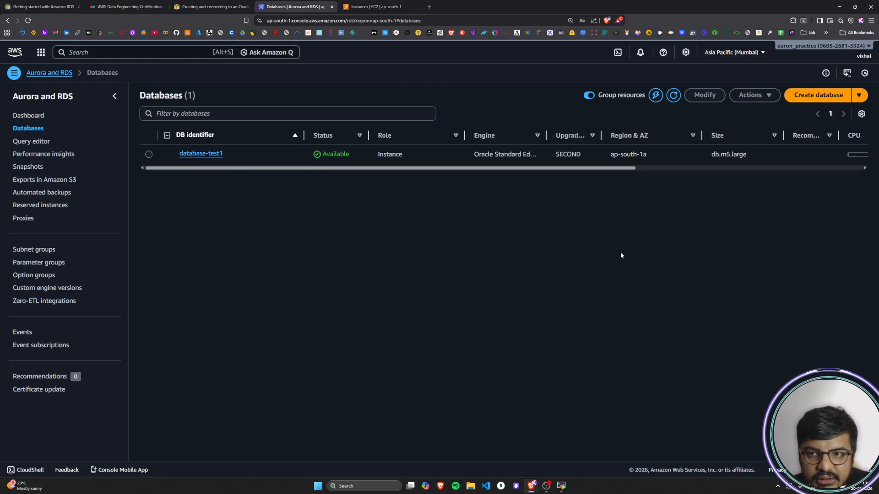
left_click(813, 98)
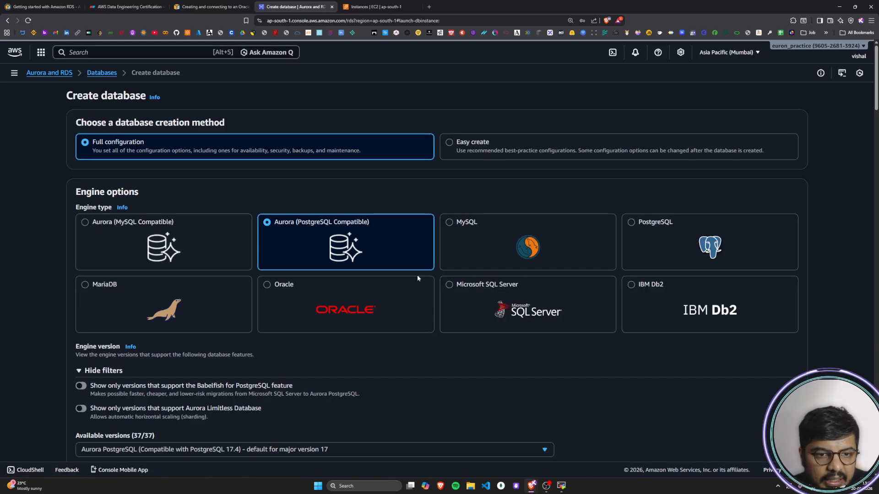
left_click(298, 306)
scroll(300, 304, "down", 2)
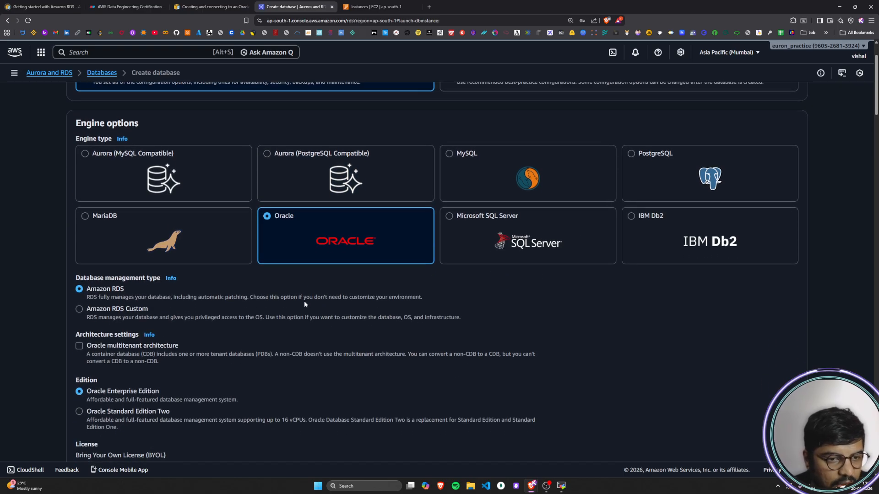
scroll(304, 304, "up", 2)
left_click(449, 142)
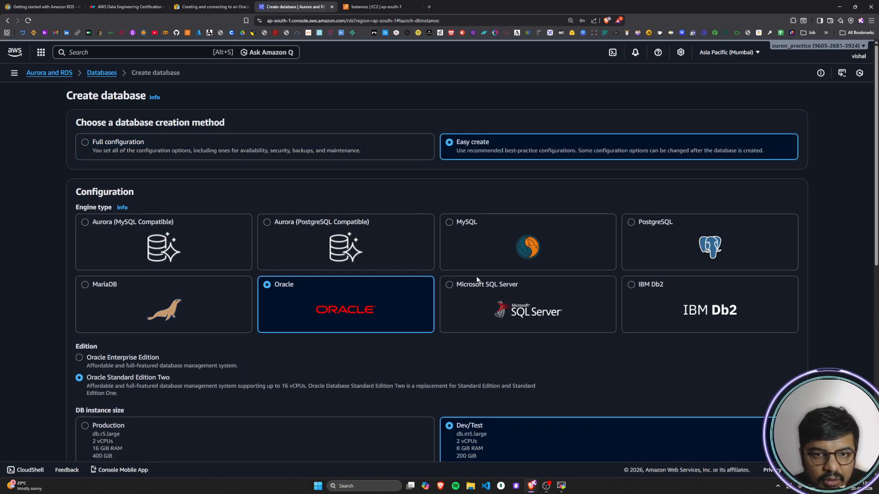
Step: Set the DB instance identifier of the new Oracle database to databaseoracle
scroll(307, 306, "down", 3)
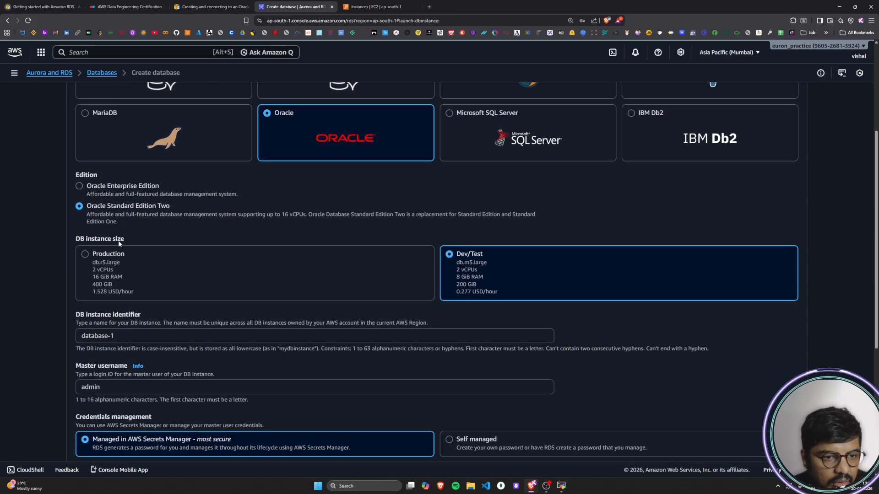
scroll(295, 287, "up", 2)
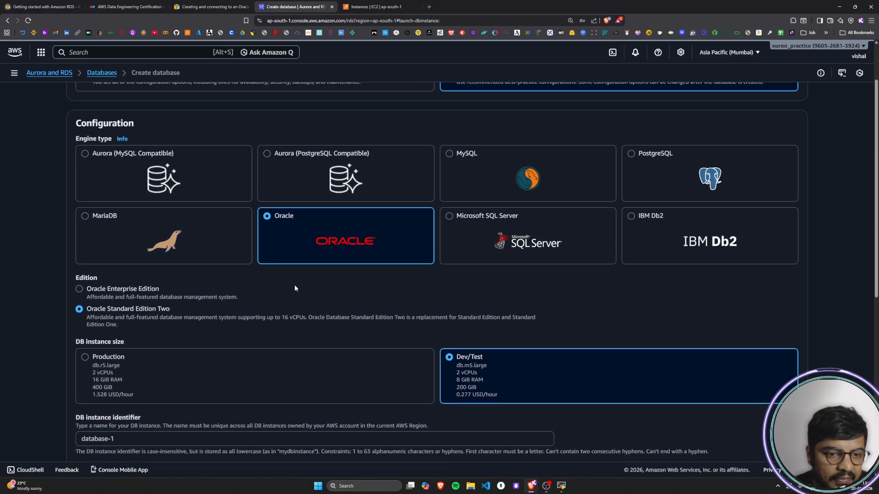
scroll(295, 285, "down", 3)
double_click(119, 304)
left_click(172, 303)
double_click(172, 303)
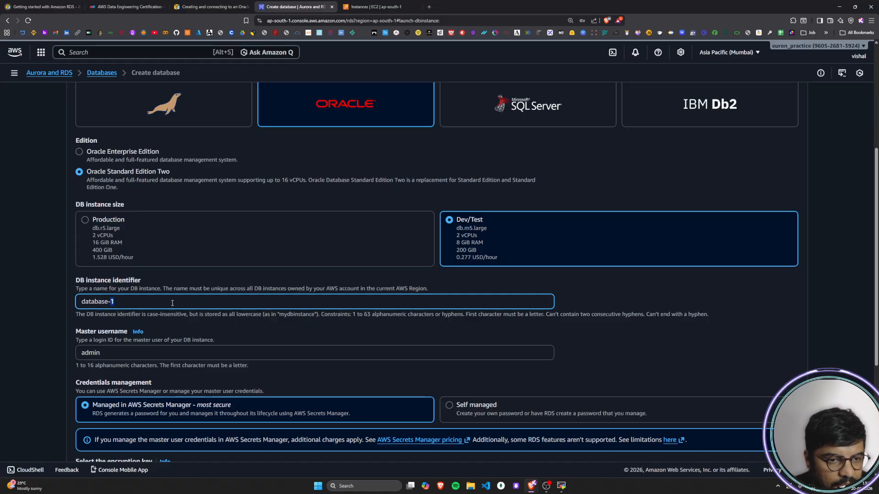
key("BackSpace")
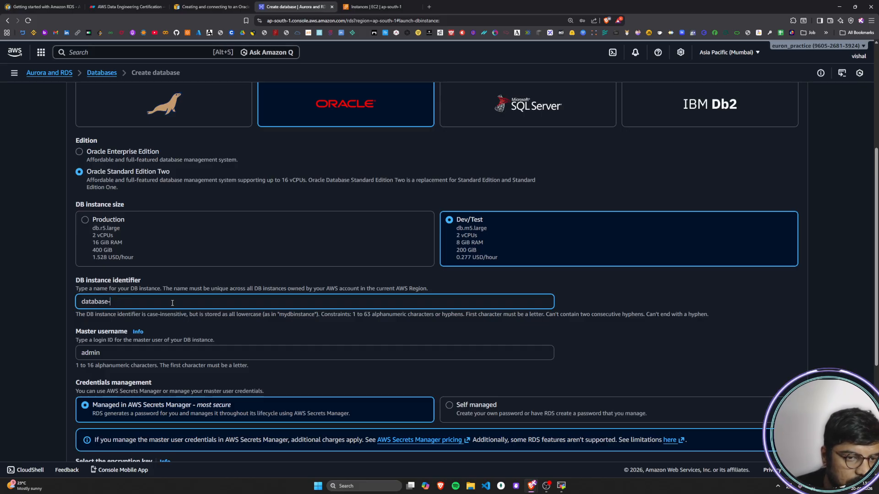
type("oracle")
Step: Replace the default master username with the account owner's first name
scroll(172, 303, "down", 3)
left_click(107, 213)
double_click(107, 213)
type("vis")
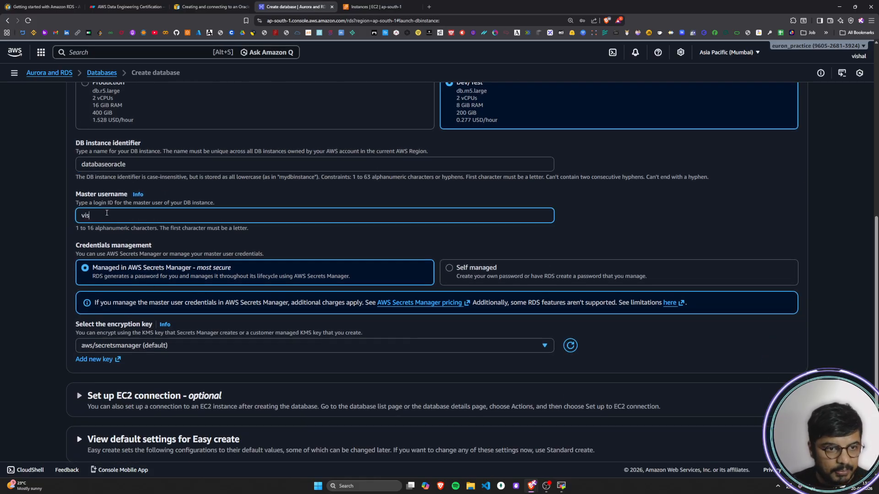
type("hal")
Step: Make the database credentials self managed and enter and confirm the master password
left_click(447, 271)
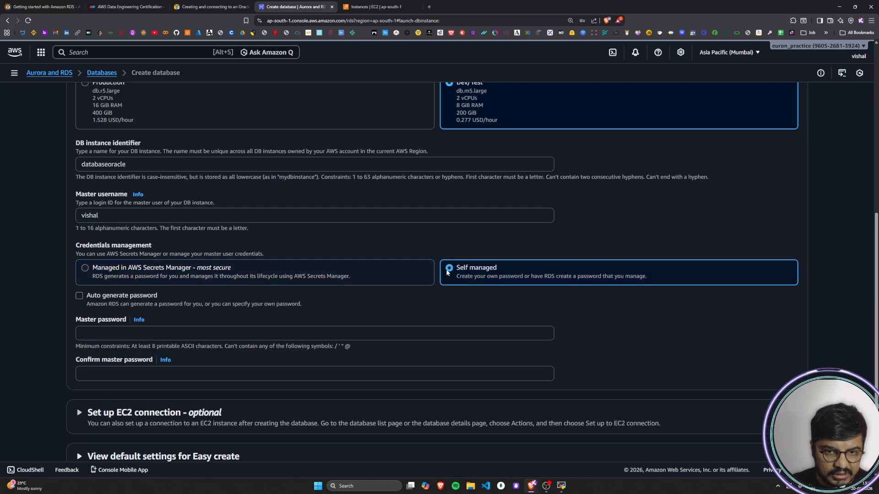
left_click(131, 338)
type("***")
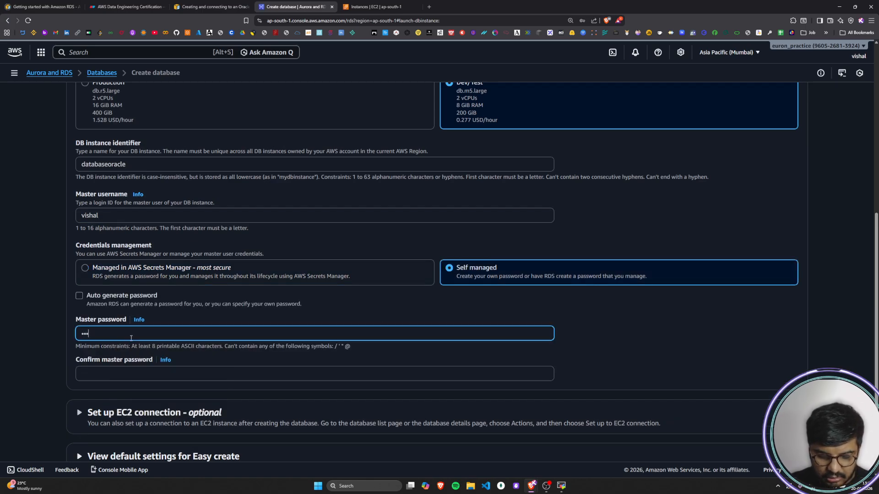
type("*****")
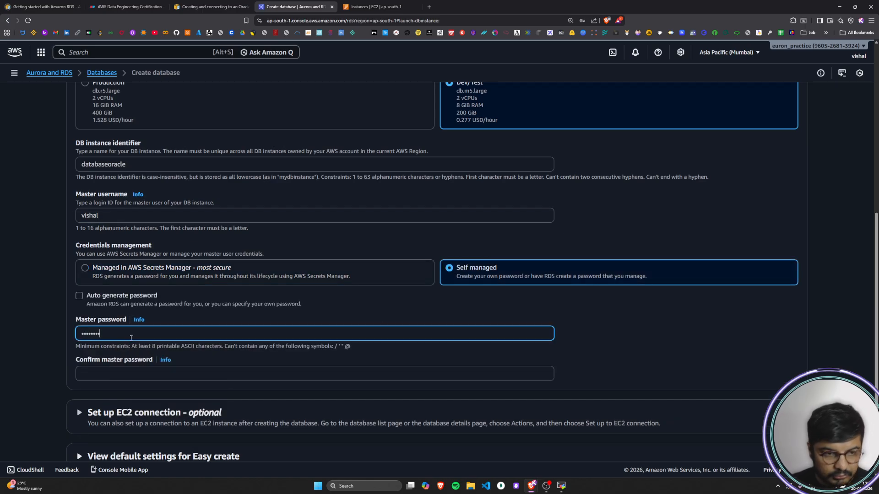
key("Tab")
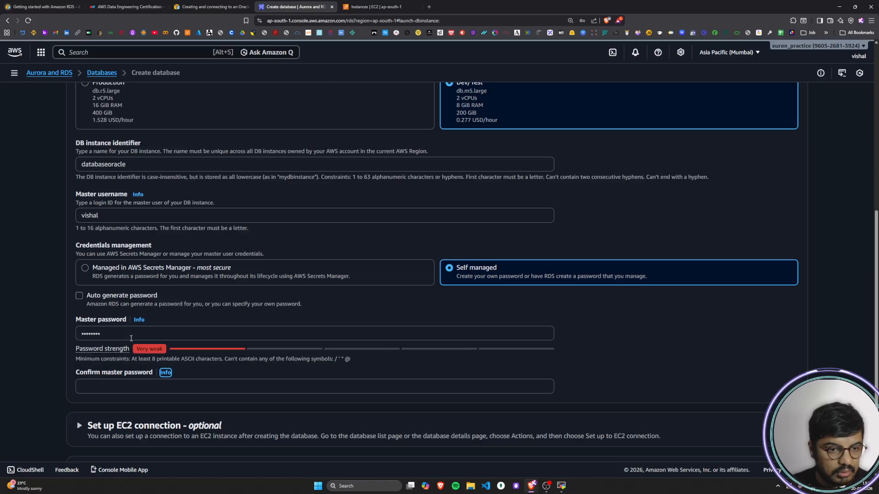
scroll(131, 338, "down", 2)
left_click(114, 319)
type("******")
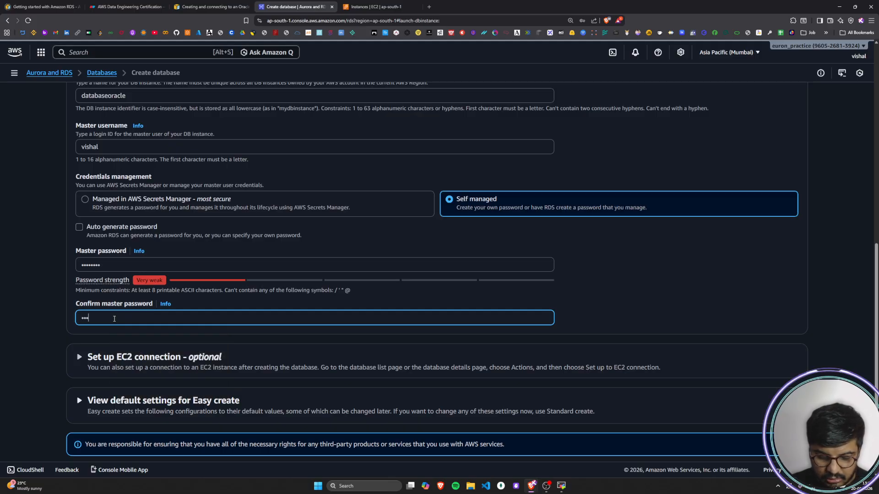
type("**")
Step: Set the new database to connect to an EC2 compute resource in the optional EC2 connection settings
left_click(40, 326)
scroll(43, 326, "down", 1)
left_click(79, 322)
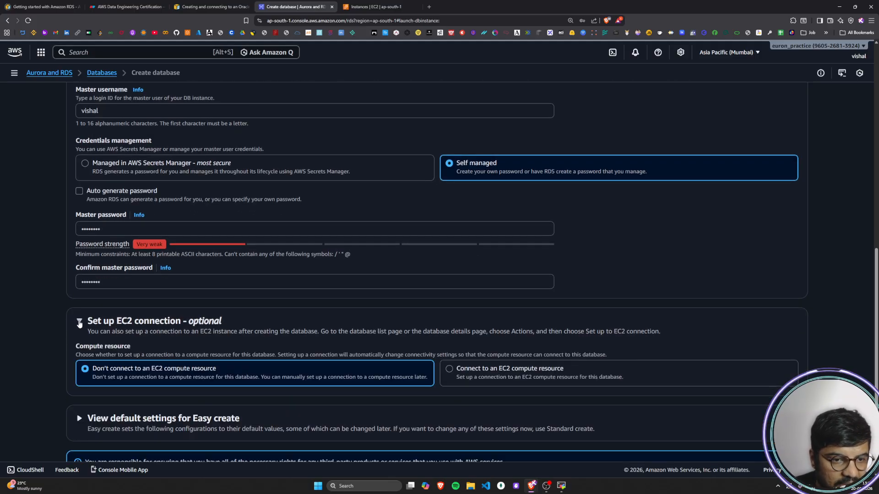
scroll(464, 349, "down", 1)
left_click(451, 317)
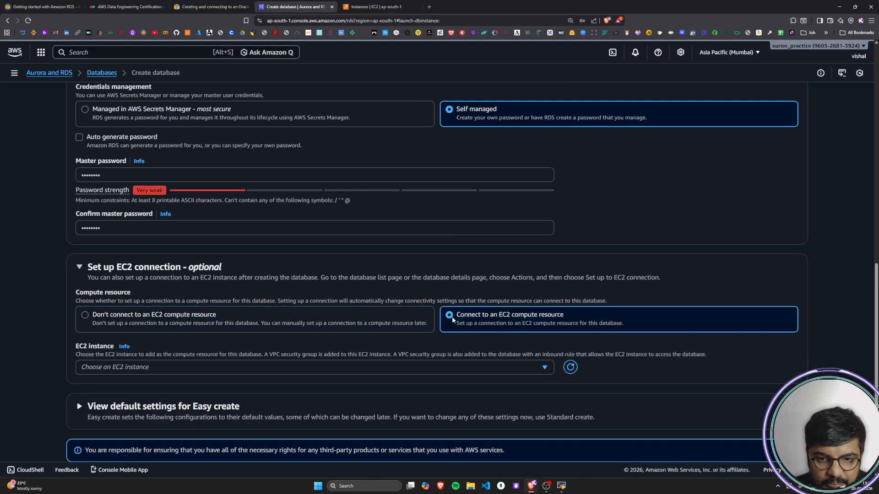
Step: Check the instance ID of rdsoracleinstance in the EC2 instances list and choose that instance for the database connection
scroll(451, 317, "down", 1)
left_click(548, 325)
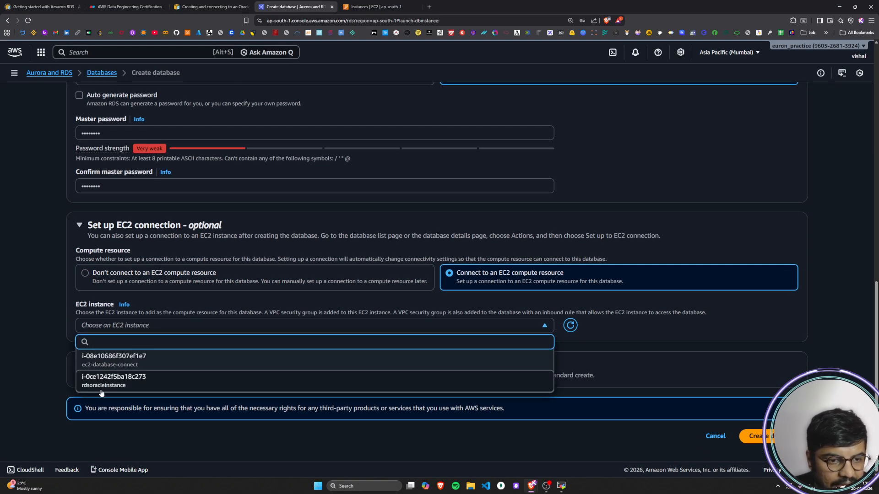
key("ctrl+Tab")
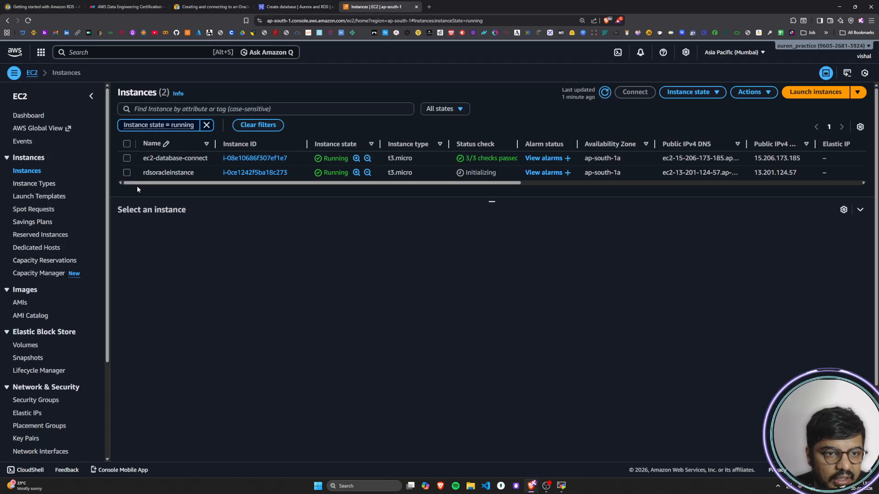
left_click(127, 173)
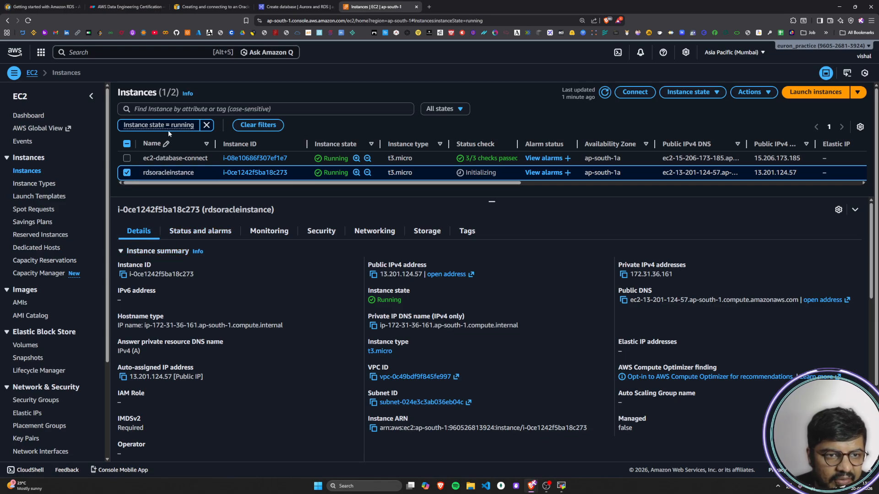
left_click(292, 6)
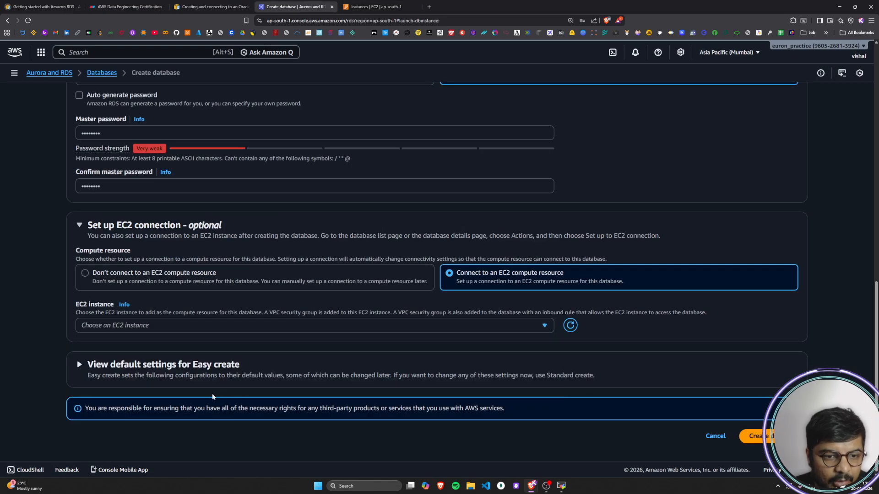
left_click(523, 326)
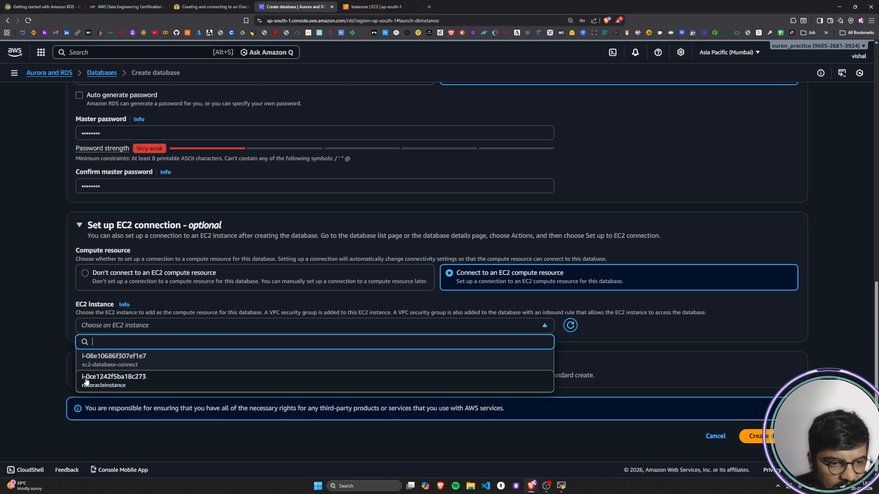
left_click(153, 383)
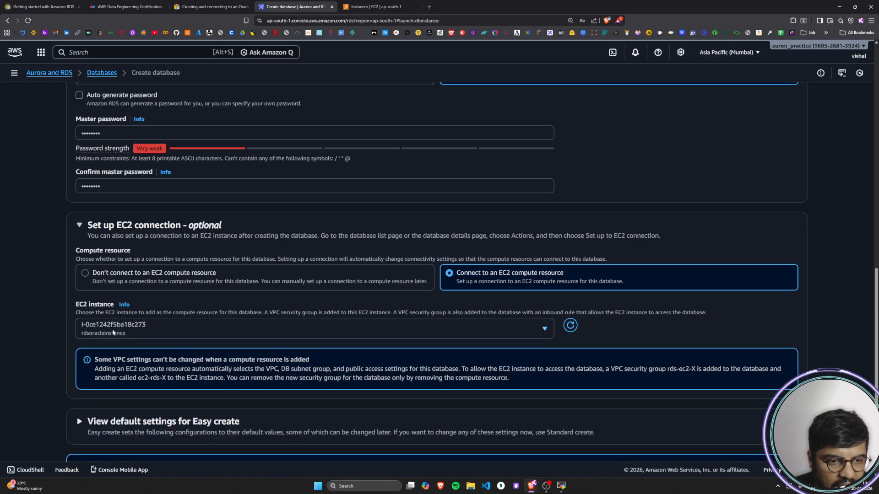
Step: Review the default settings for Easy create and create the databaseoracle database
scroll(92, 357, "down", 1)
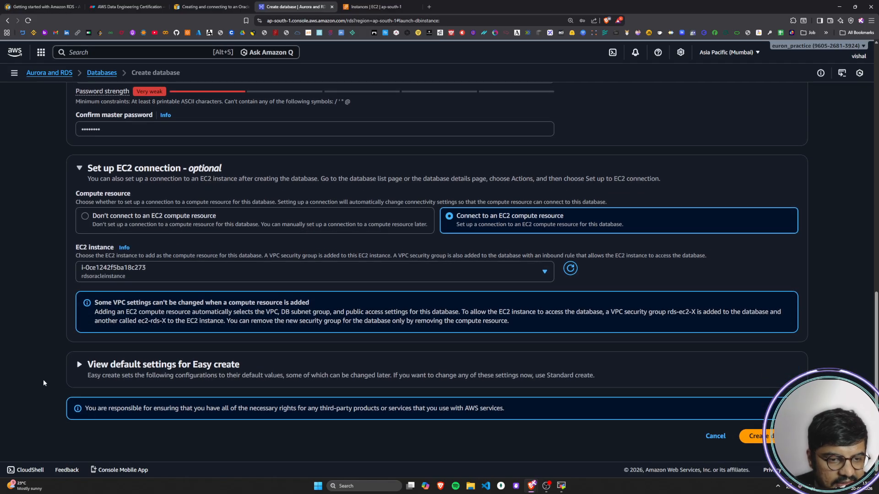
left_click(81, 364)
scroll(144, 246, "down", 4)
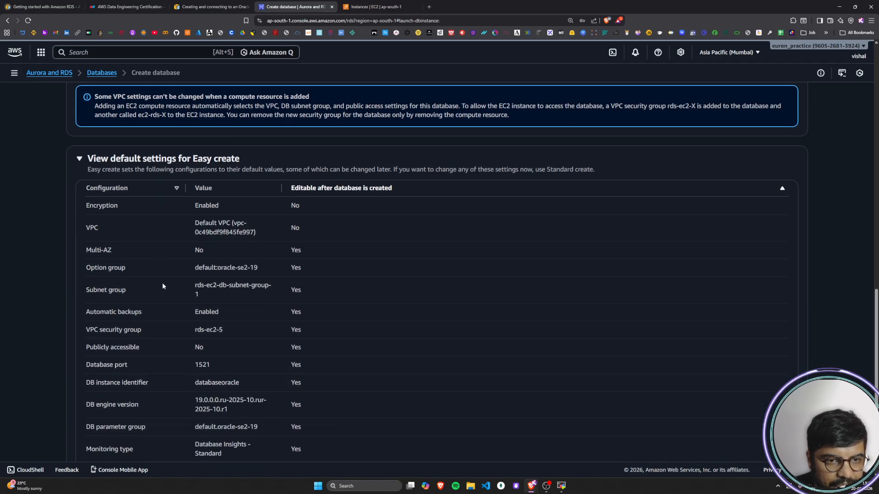
scroll(162, 286, "down", 3)
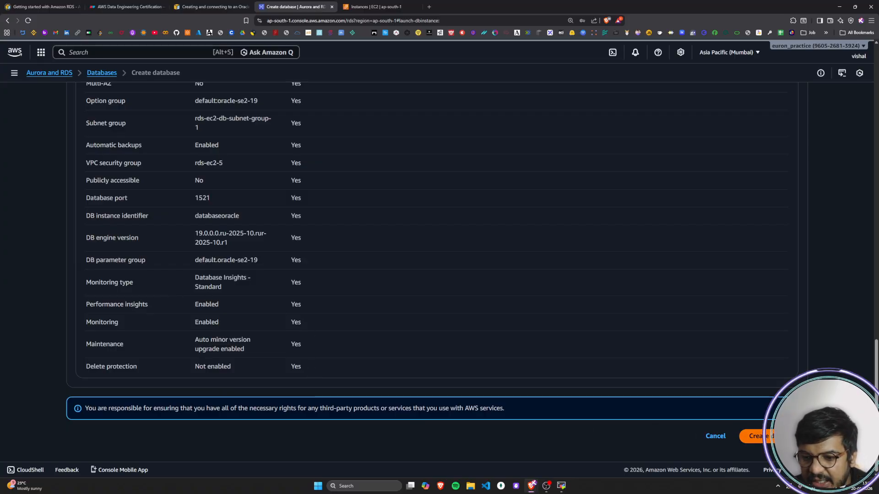
left_click(757, 436)
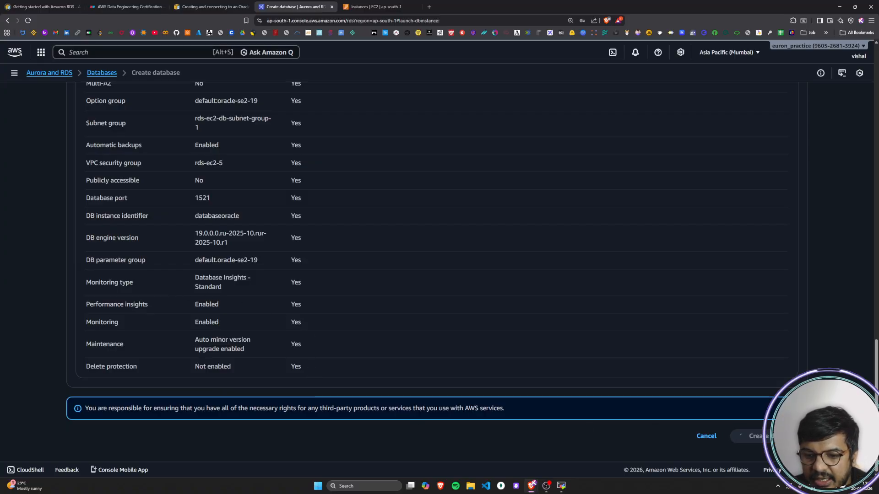
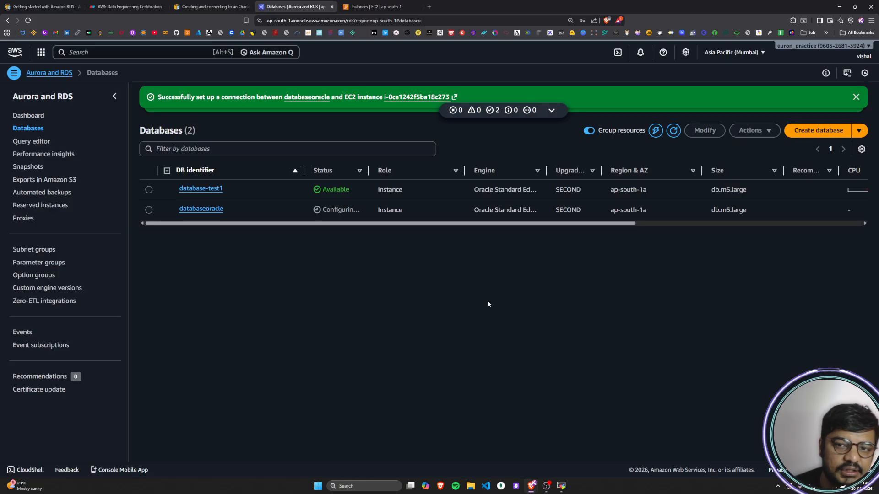
Step: Expand the stacked notifications, read the databaseoracle creation message, and dismiss both success banners
left_click(551, 110)
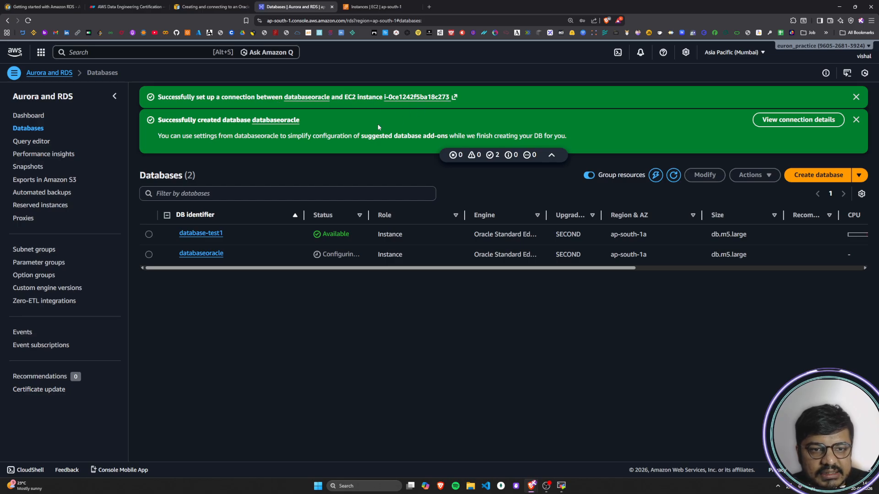
left_click_drag(158, 137, 246, 140)
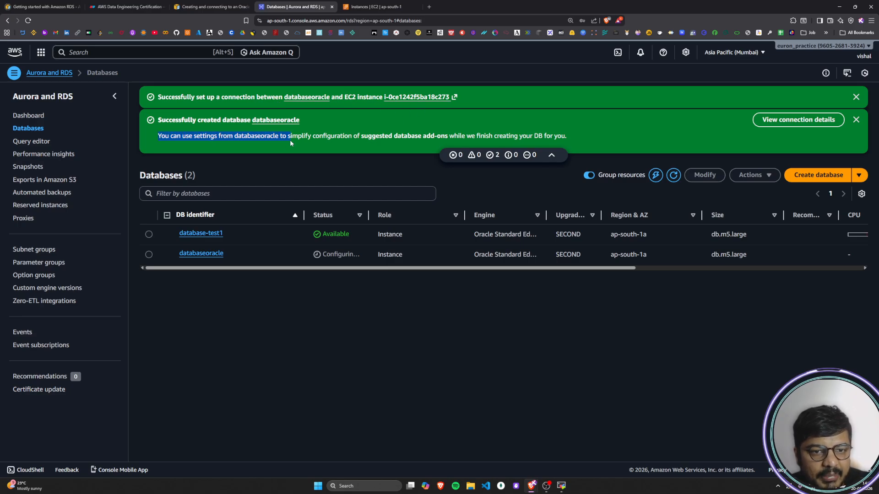
mouse_move(326, 141)
left_mouse_down()
mouse_move(386, 138)
mouse_move(310, 142)
left_mouse_up()
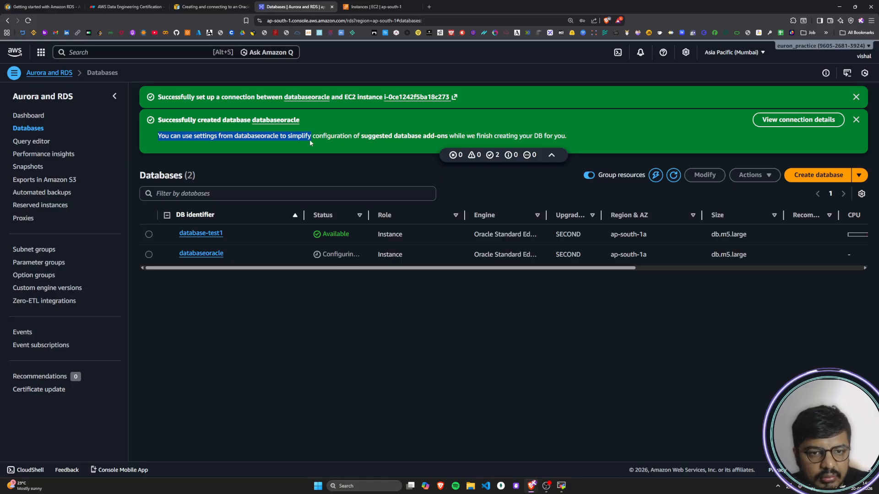
left_click_drag(408, 143, 599, 129)
left_click(599, 129)
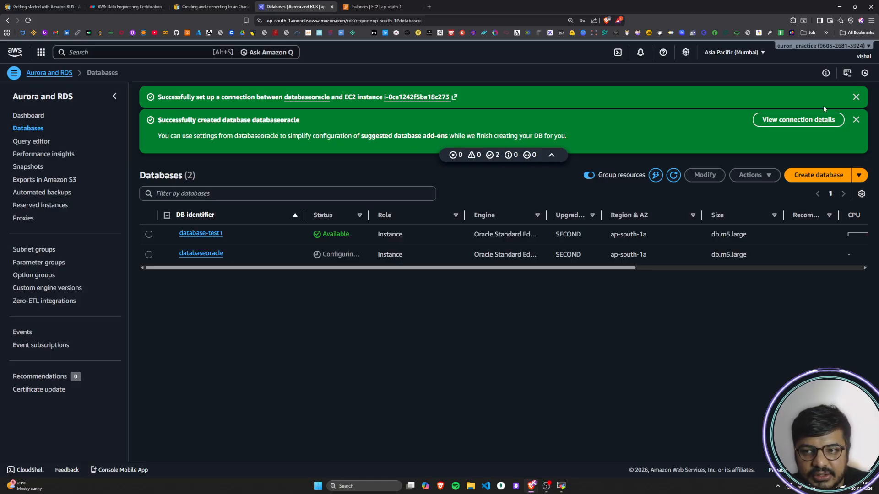
left_click(856, 120)
left_click(856, 100)
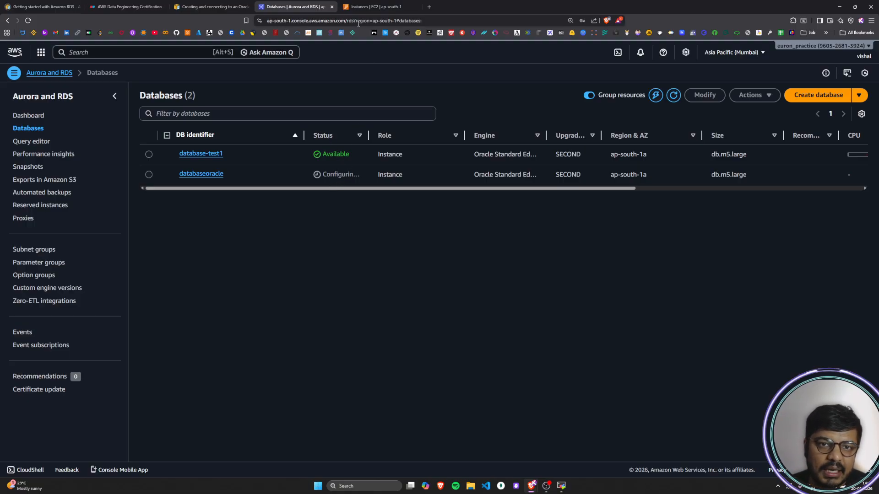
Step: Review the Oracle DB instance guide through Step 3 on connecting a SQL client, up to the SSH connection instructions
left_click(210, 7)
scroll(274, 301, "down", 20)
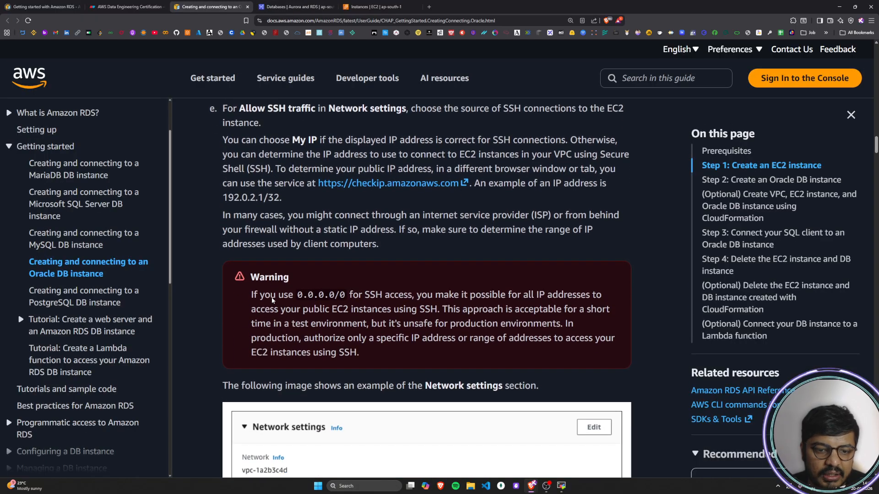
scroll(268, 296, "down", 20)
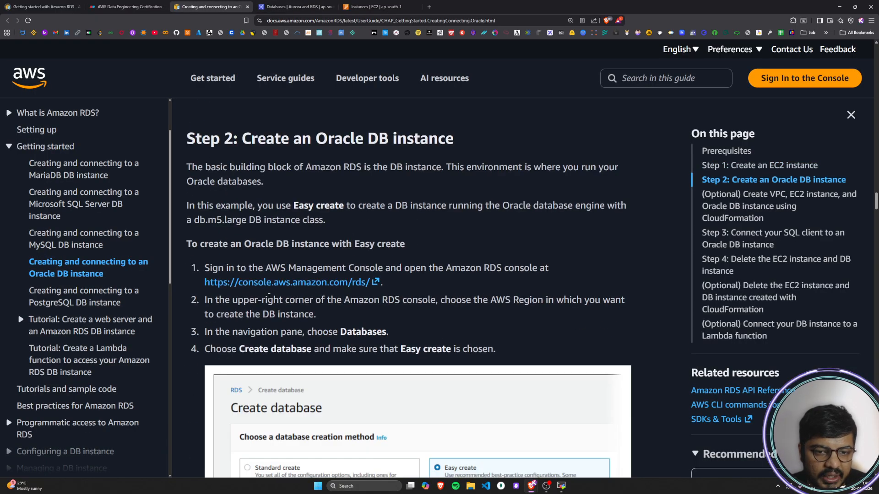
scroll(269, 296, "down", 20)
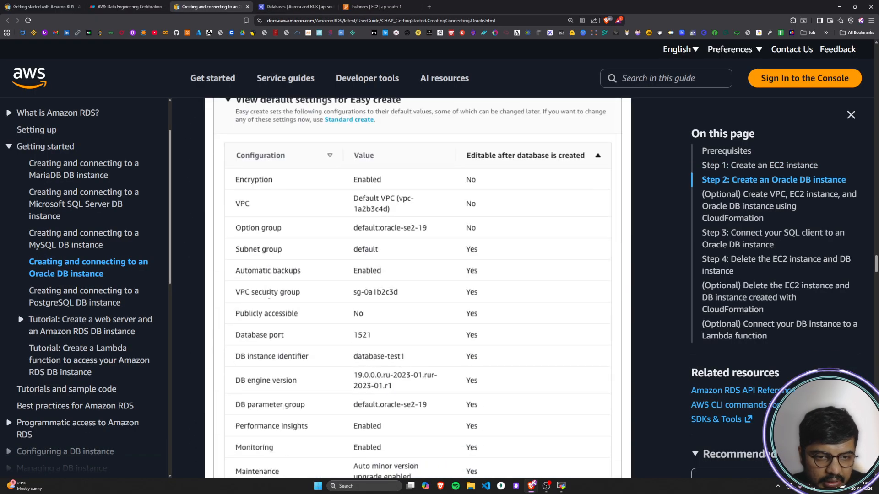
scroll(268, 296, "down", 20)
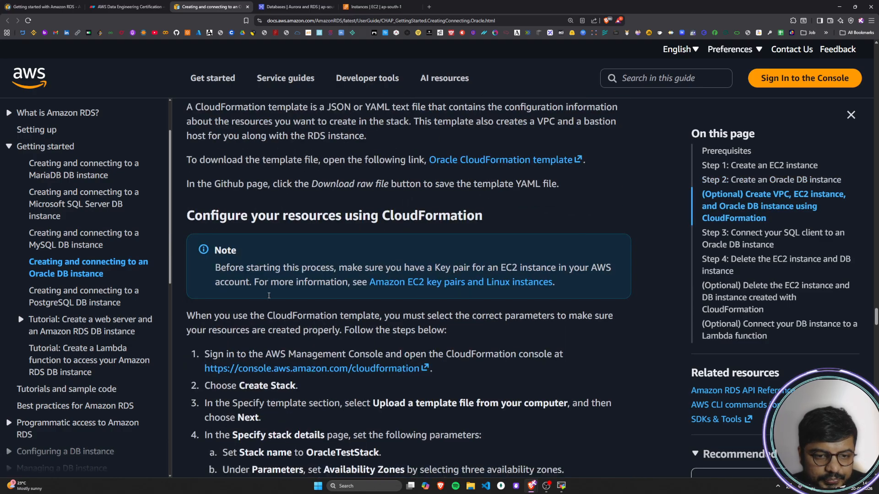
scroll(269, 296, "down", 20)
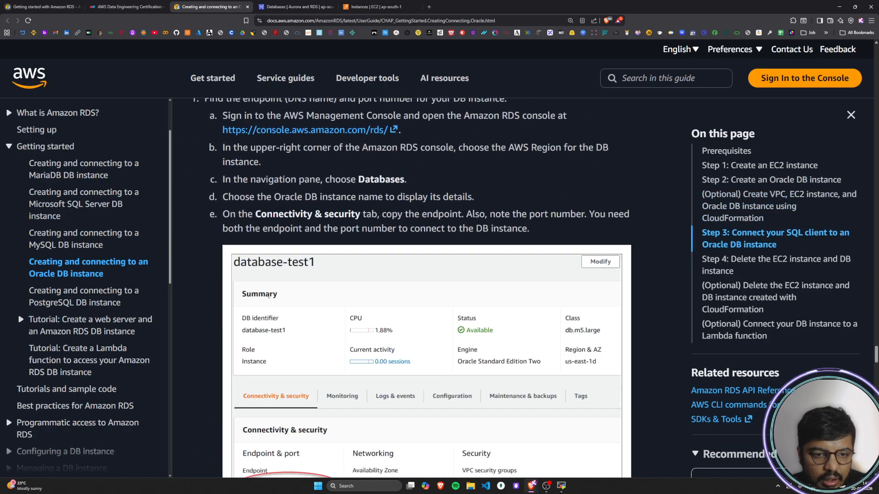
scroll(269, 297, "up", 1)
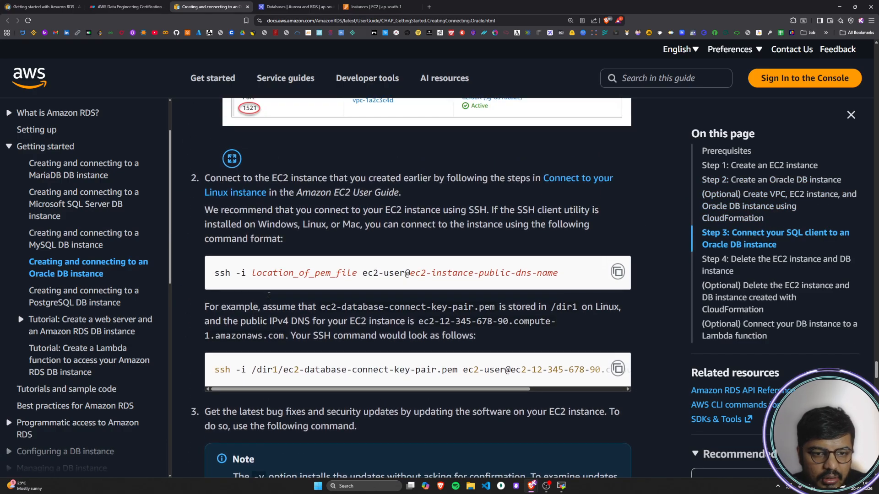
Step: Return to the RDS databases list and check the status of databaseoracle
left_click(293, 6)
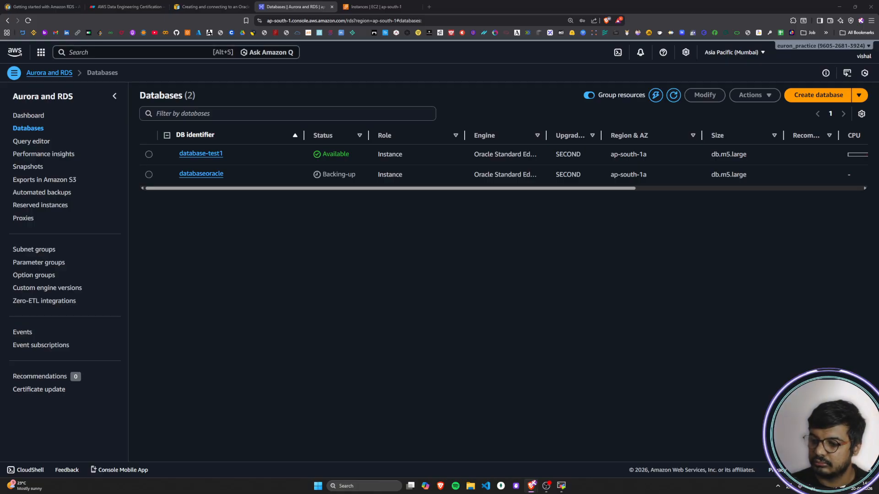
key("alt+Tab")
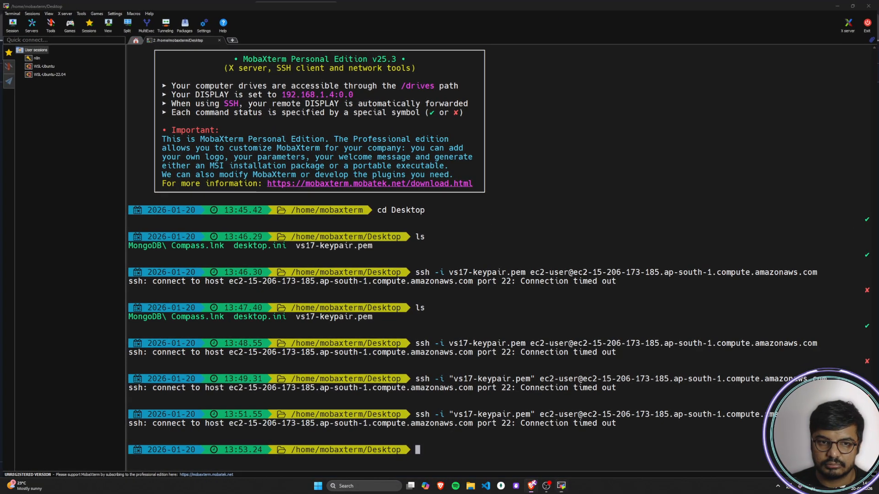
key("alt+Tab")
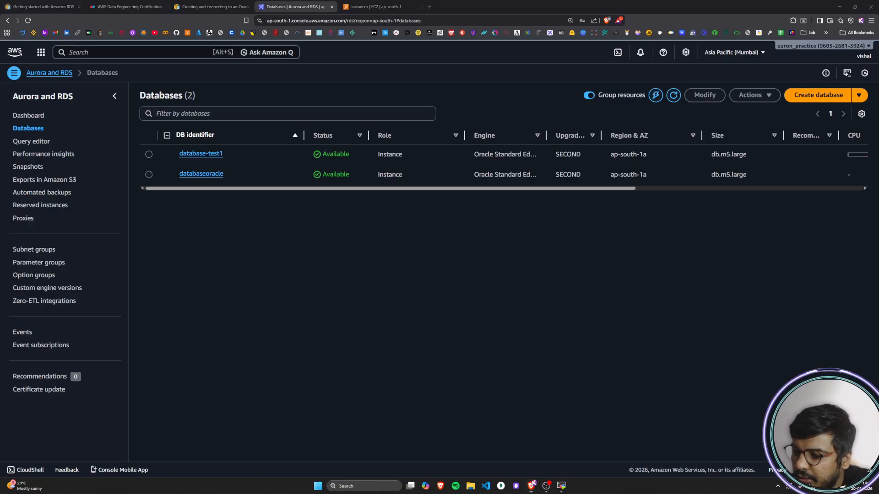
key("alt+Tab")
key("alt+Tab")
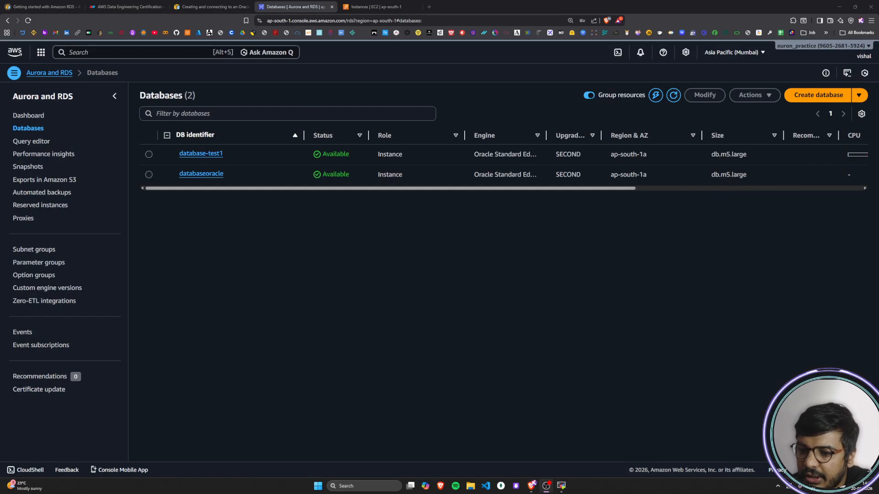
left_click_drag(350, 175, 320, 176)
left_click(365, 222)
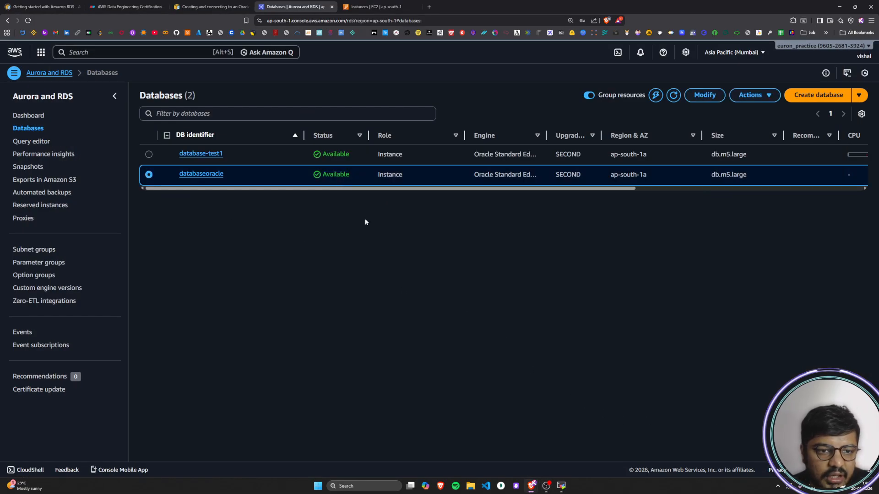
Step: Copy the example SSH client connection command for the rdsoracleinstance EC2 instance
left_click(376, 6)
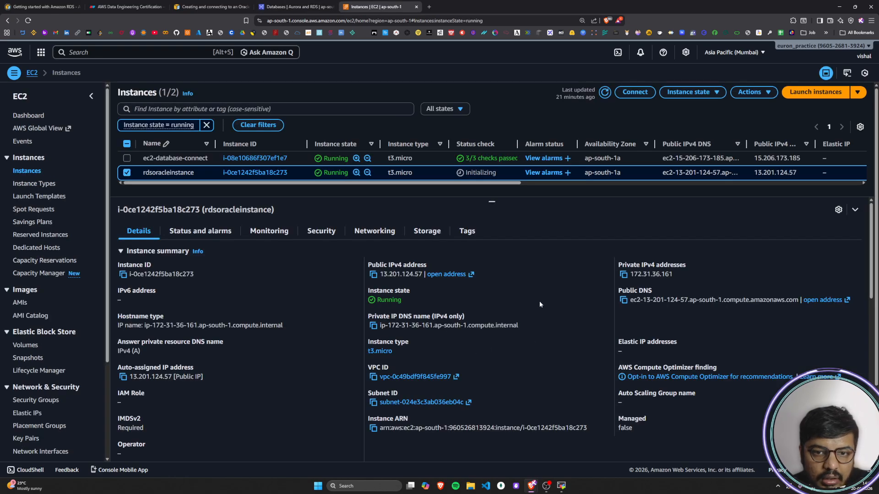
left_click(212, 6)
left_click(369, 5)
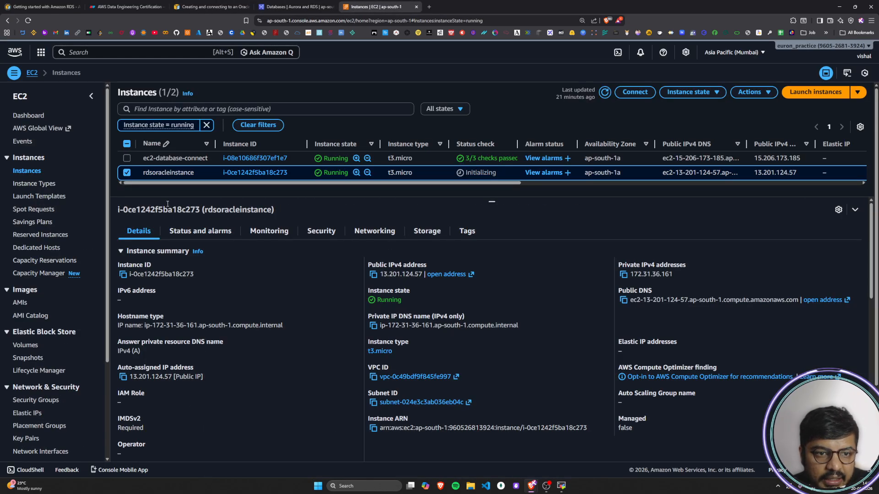
left_click(641, 93)
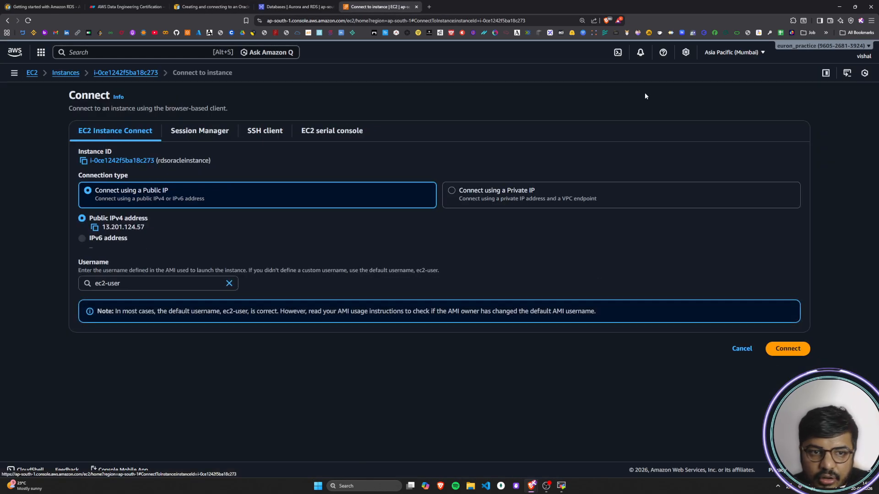
left_click(265, 133)
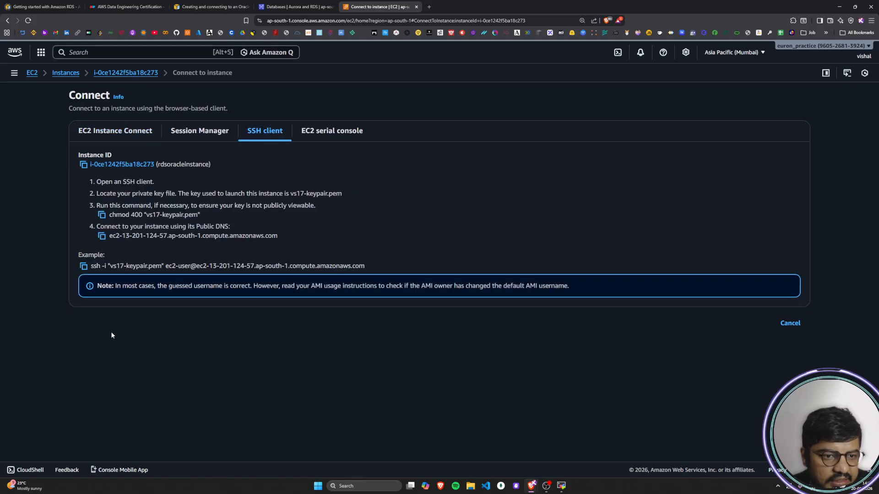
left_click(83, 267)
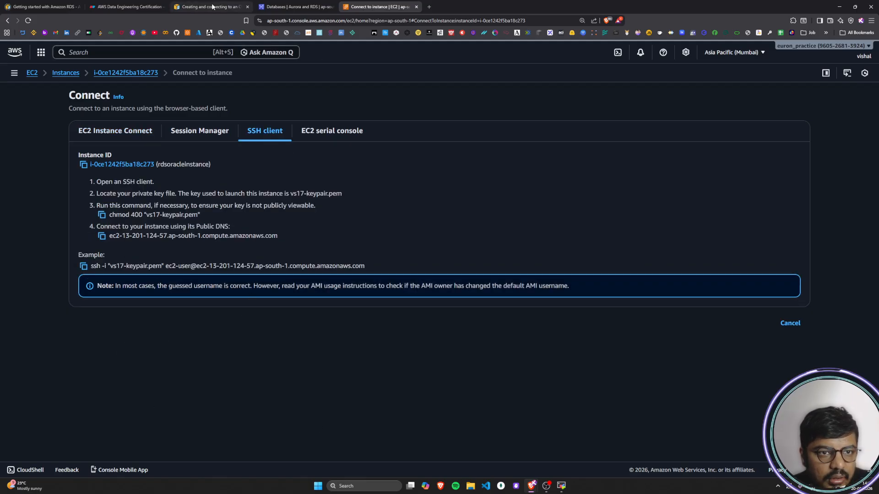
Step: Switch to MobaXterm and run the copied SSH command with vs17-keypair.pem to connect as ec2-user to ec2-13-201-124-57.ap-south-1.compute.amazonaws.com
left_click(213, 7)
left_click(561, 488)
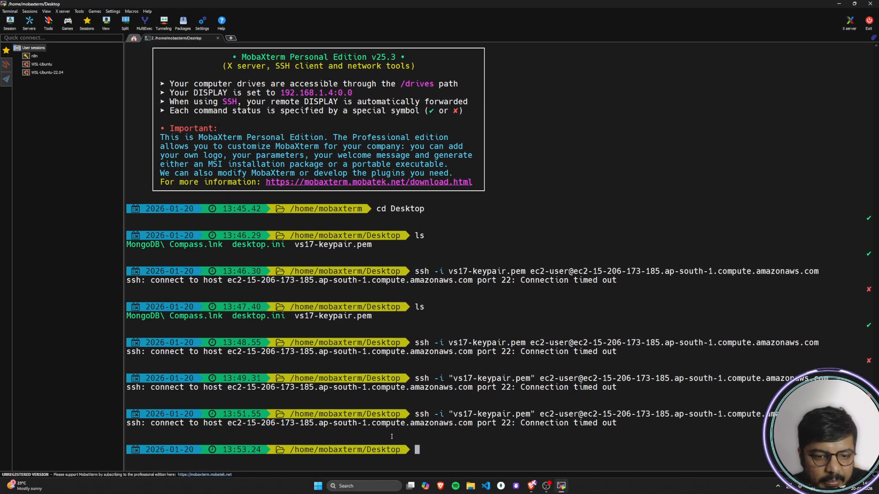
right_click(465, 450)
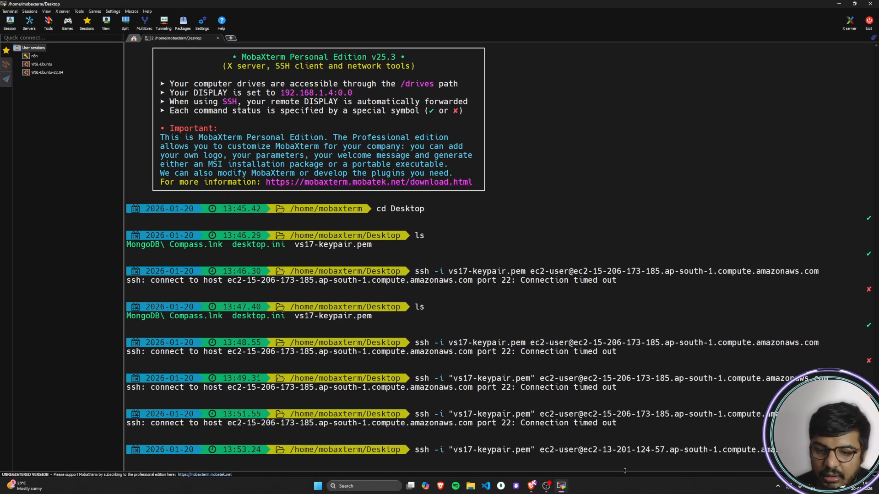
key("Return")
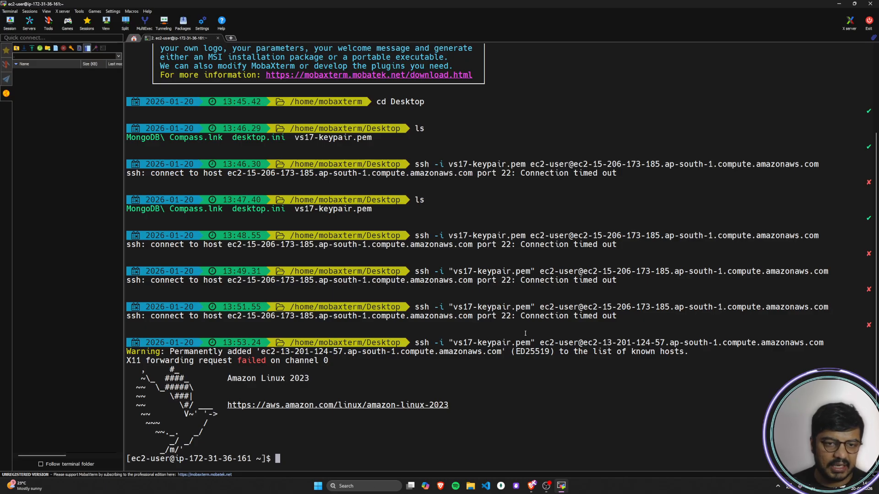
Step: Switch back to the browser and open the EC2 list of running instances
key("alt+Tab")
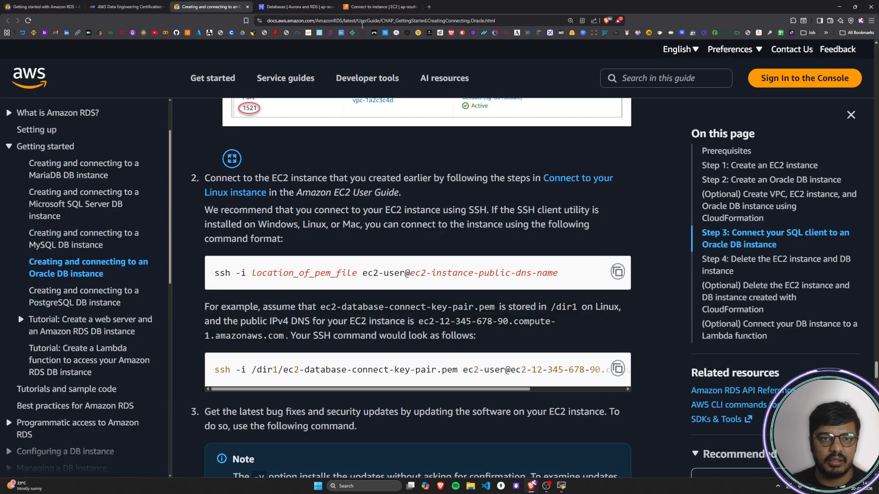
left_click(373, 6)
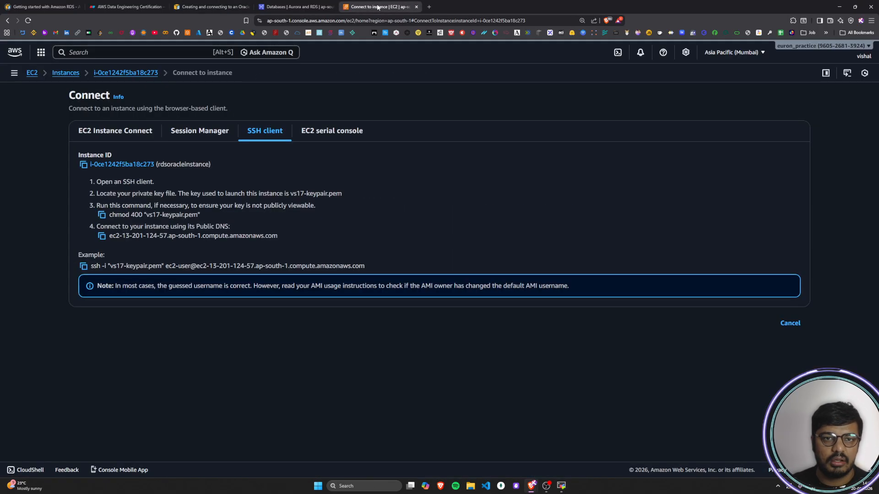
left_click(108, 77)
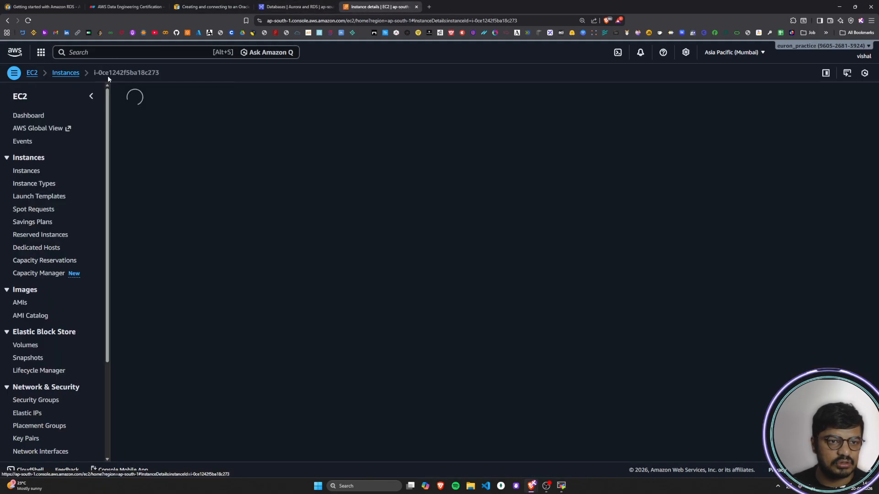
left_click(36, 72)
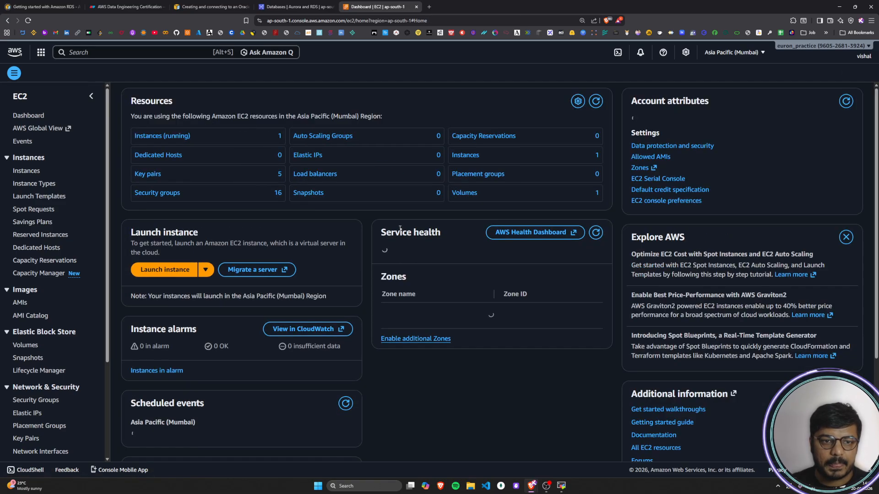
left_click(158, 138)
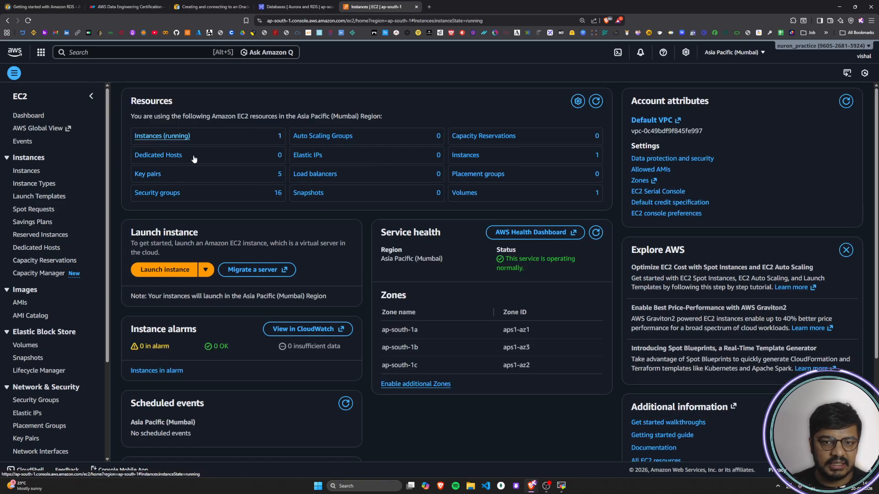
left_click(129, 170)
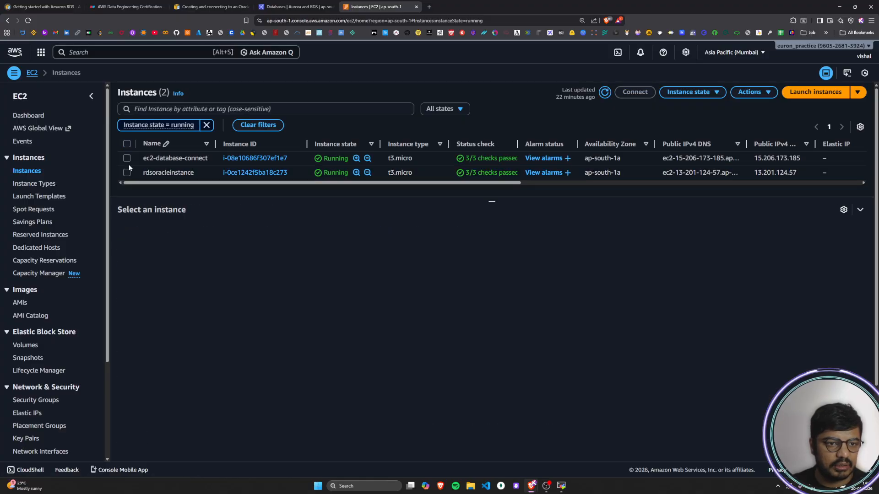
Step: Terminate the ec2-database-connect instance, leaving the skip OS shutdown option off
left_click(127, 158)
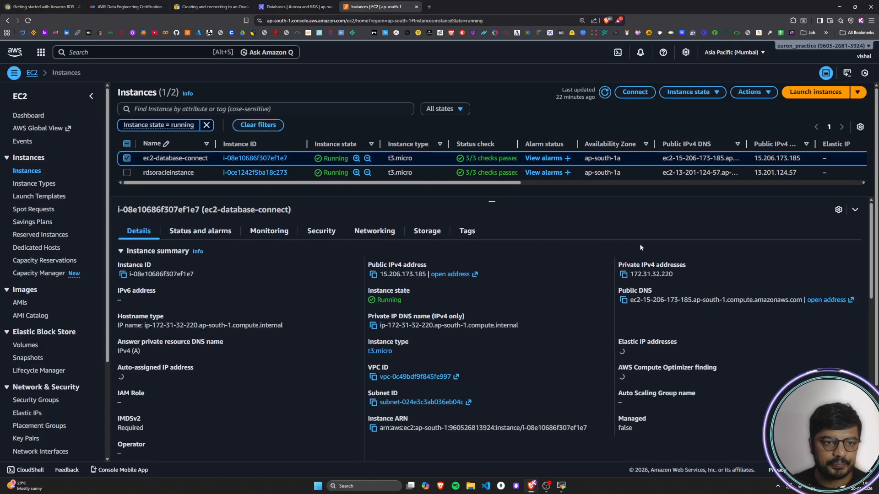
left_click(762, 93)
left_click(673, 93)
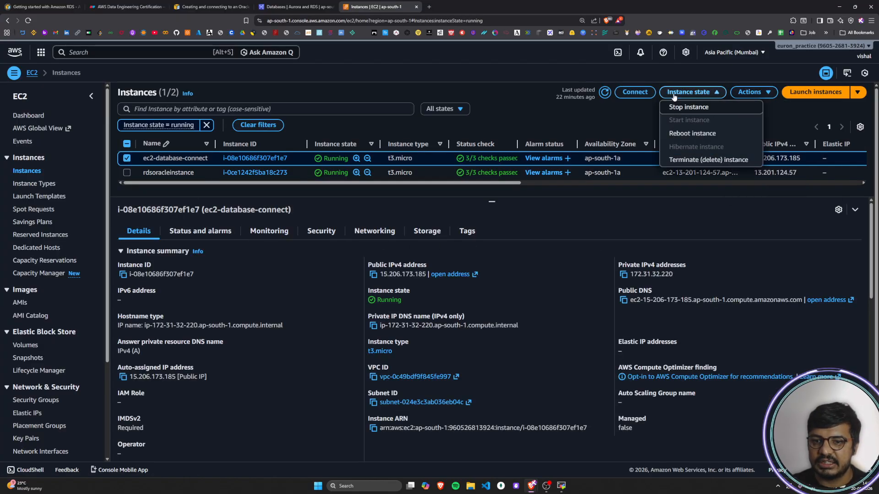
left_click(685, 159)
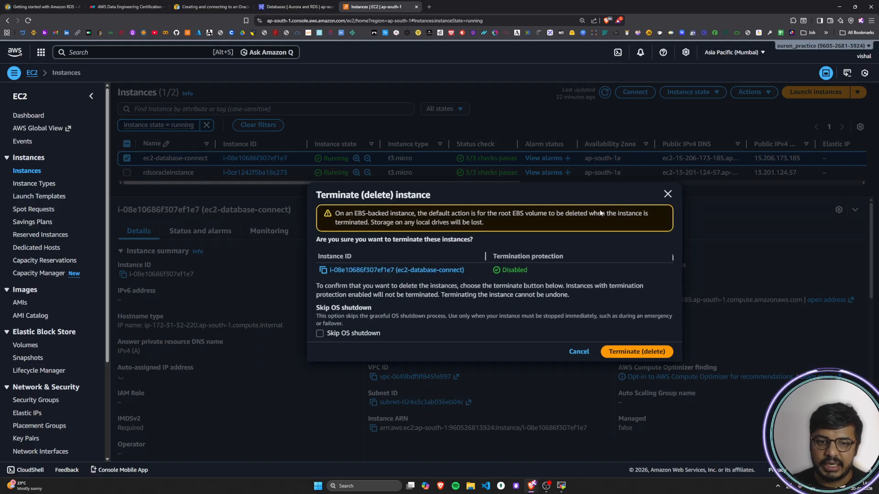
left_click(620, 352)
Step: Delete the database-test1 RDS instance without a final snapshot or retained backups, acknowledging the backup loss and confirming with "delete me"
left_click(289, 8)
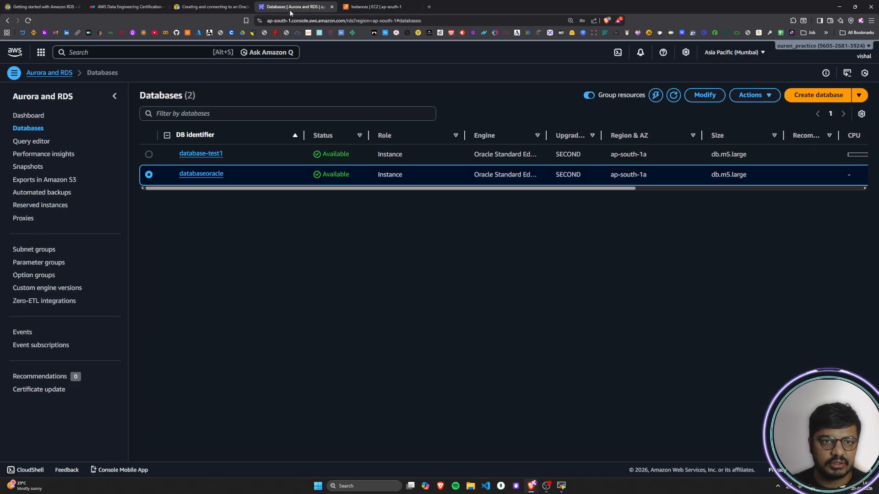
left_click(150, 154)
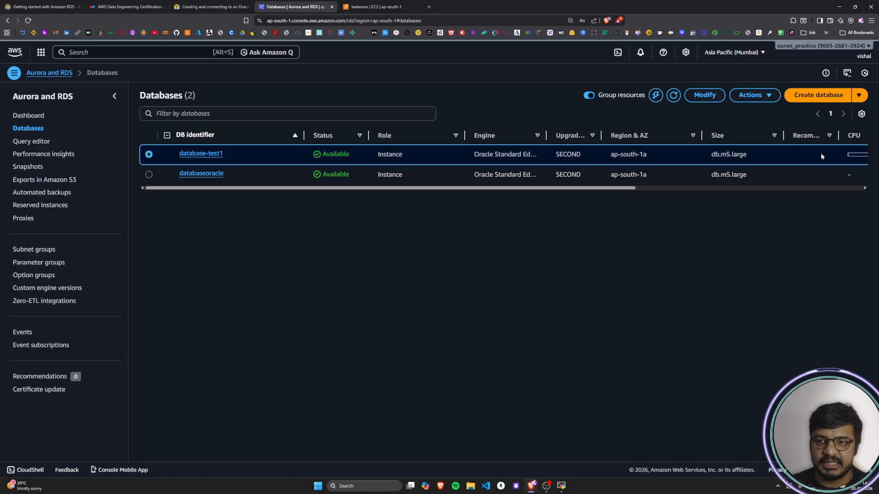
left_click(812, 95)
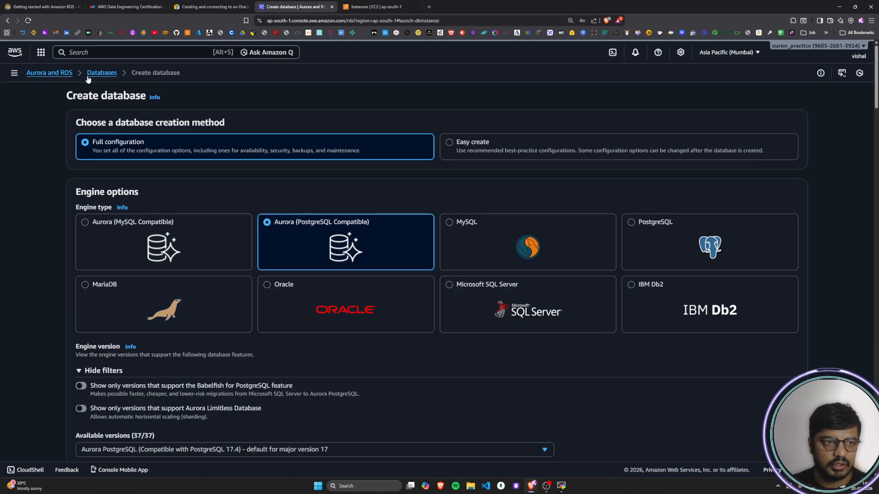
left_click(7, 20)
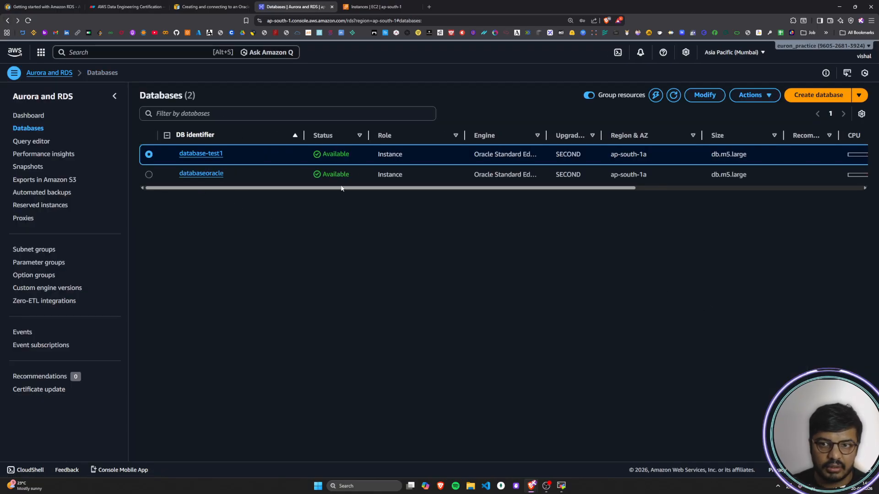
left_click(751, 95)
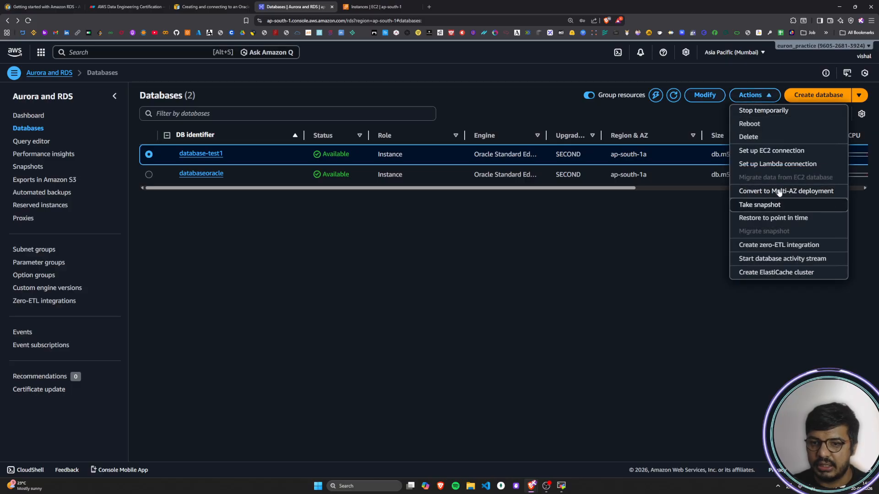
left_click(760, 137)
left_click(315, 270)
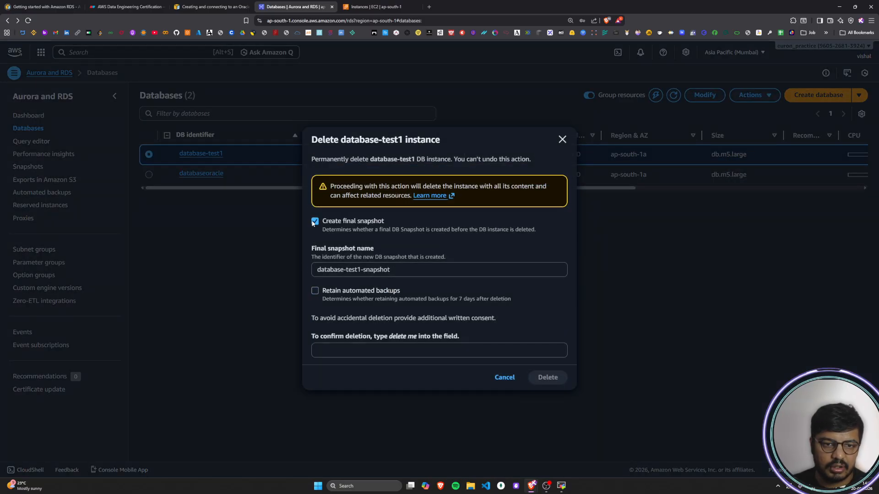
left_click(315, 222)
left_click(314, 259)
left_click(336, 318)
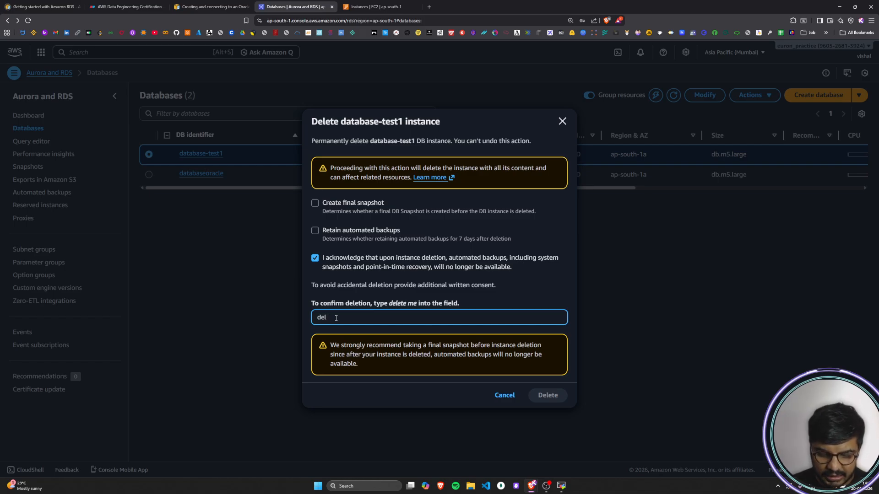
type("delete me")
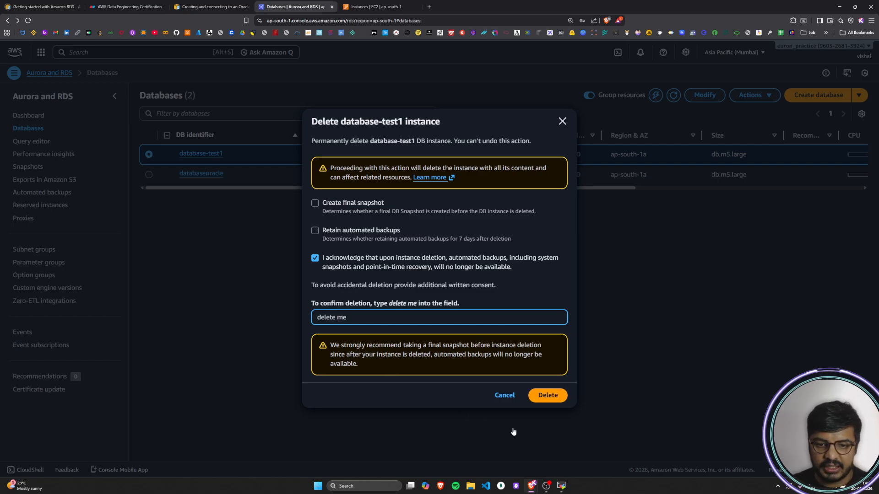
left_click(546, 396)
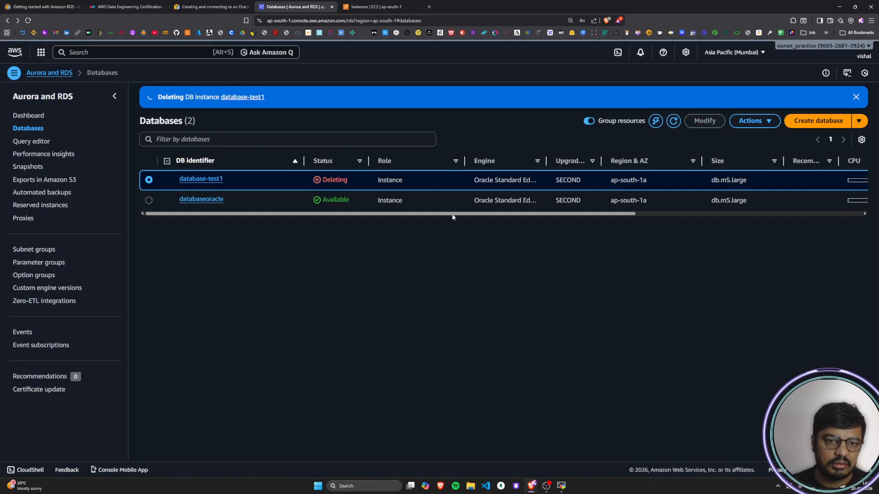
Step: Check the progress of the ec2-database-connect termination and the database-test1 deletion in the EC2 and RDS lists
left_click(373, 6)
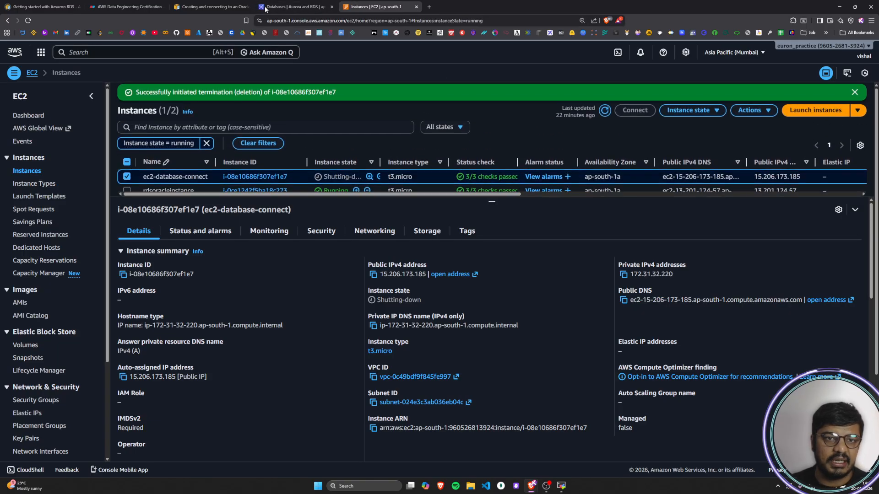
left_click(288, 6)
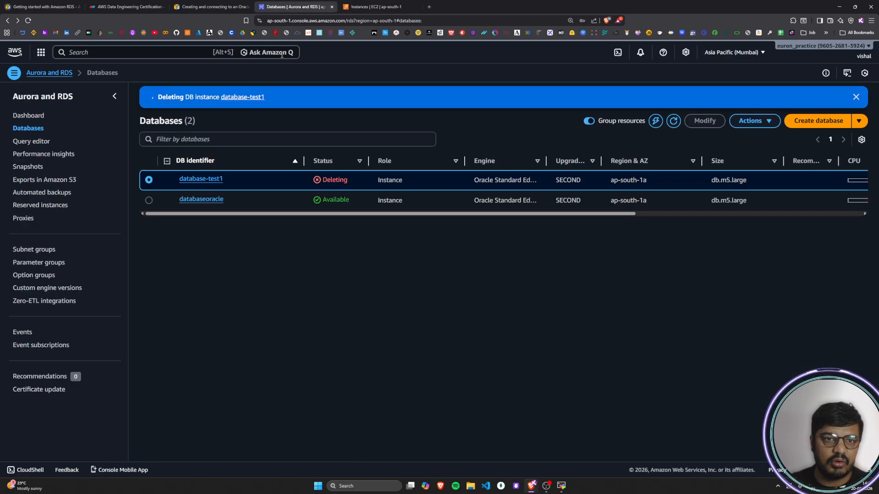
left_click(352, 6)
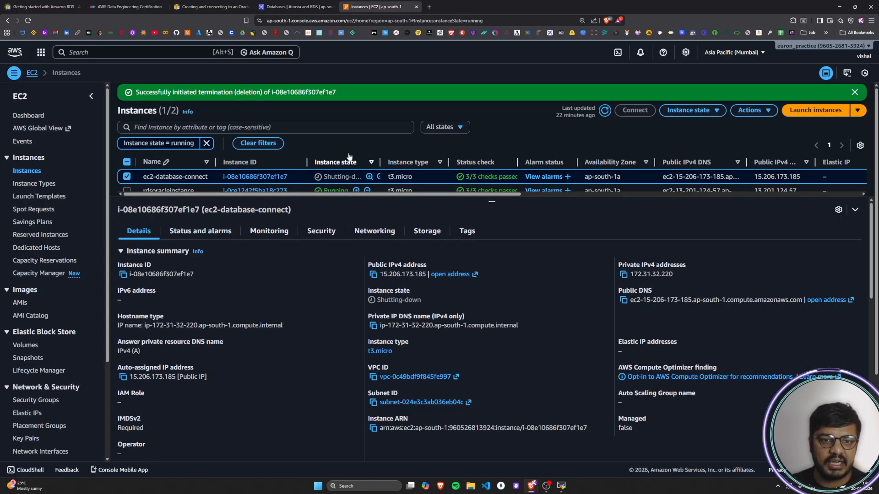
left_click(277, 6)
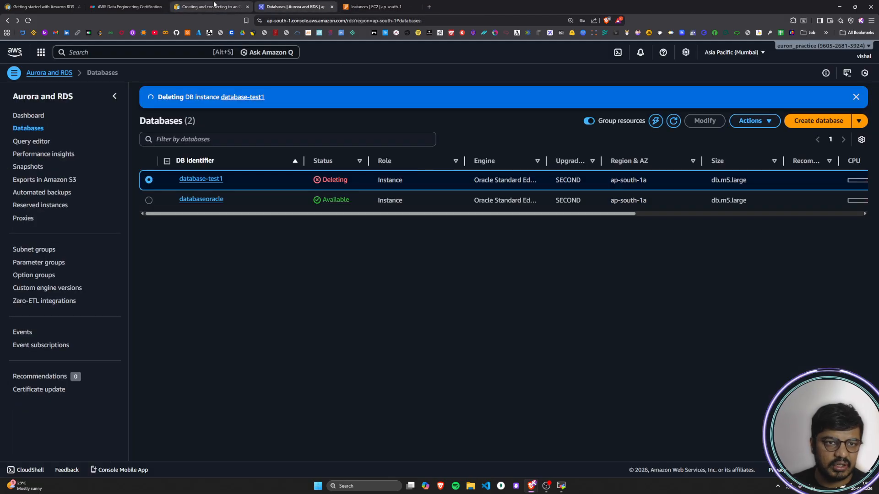
Step: Review the SSH connection and software update instructions in the AWS Oracle guide, and check the connected instance's prompt in MobaXterm
left_click(214, 5)
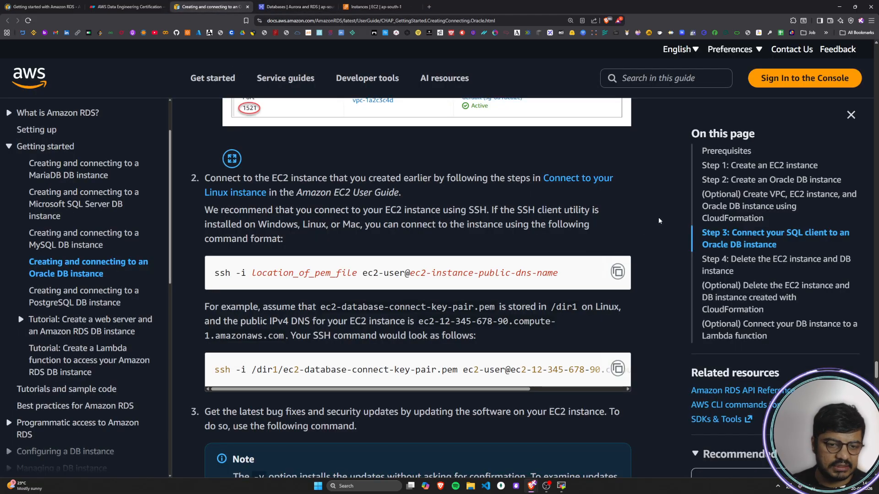
scroll(653, 228, "down", 1)
scroll(653, 228, "up", 1)
scroll(652, 225, "down", 2)
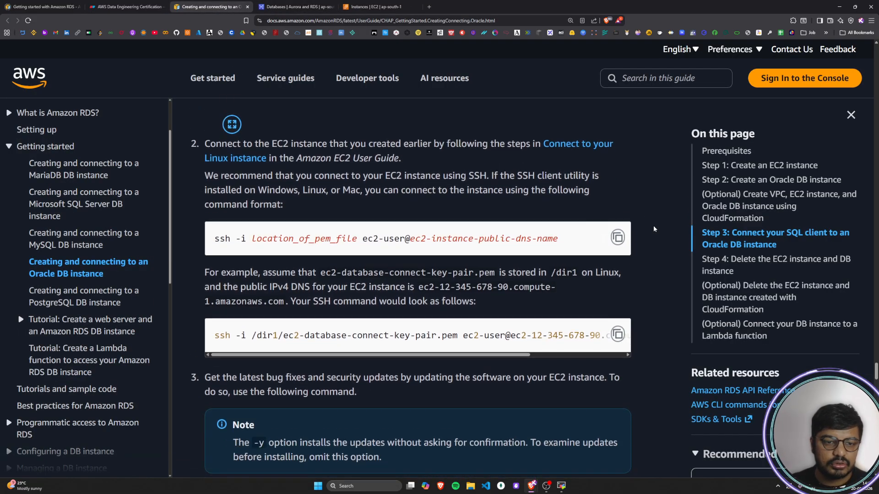
scroll(241, 293, "down", 3)
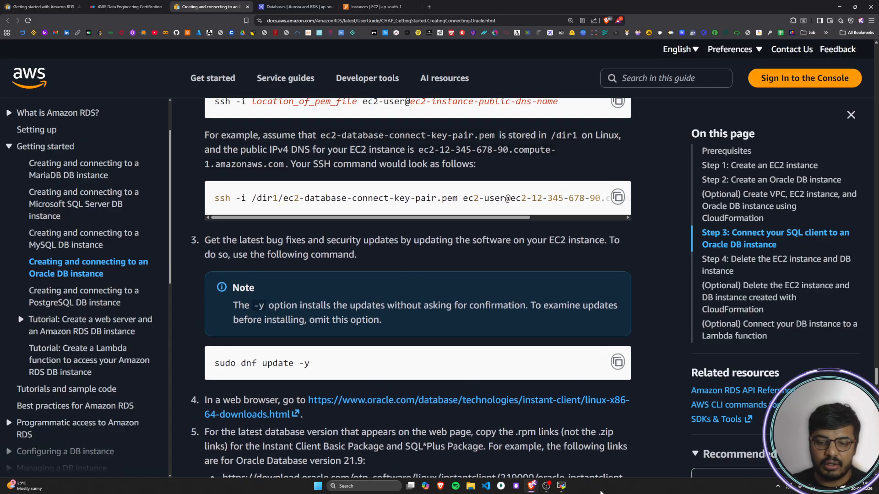
key("alt+Tab")
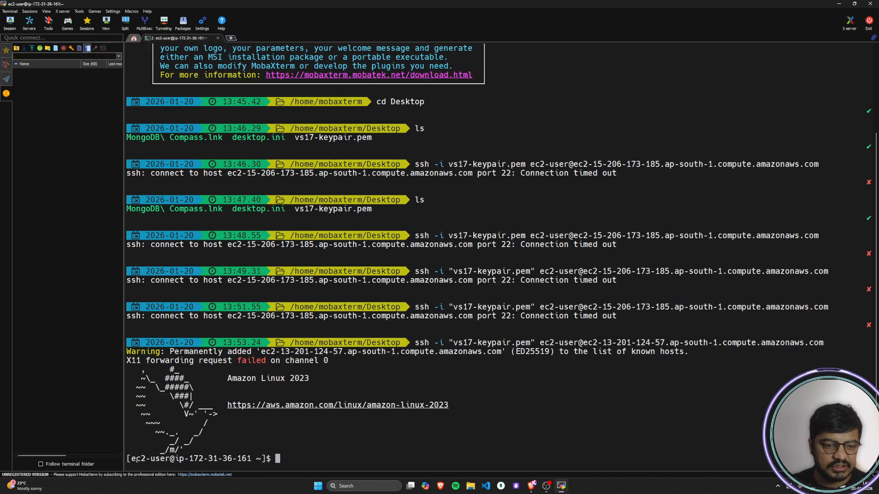
left_click_drag(132, 459, 256, 461)
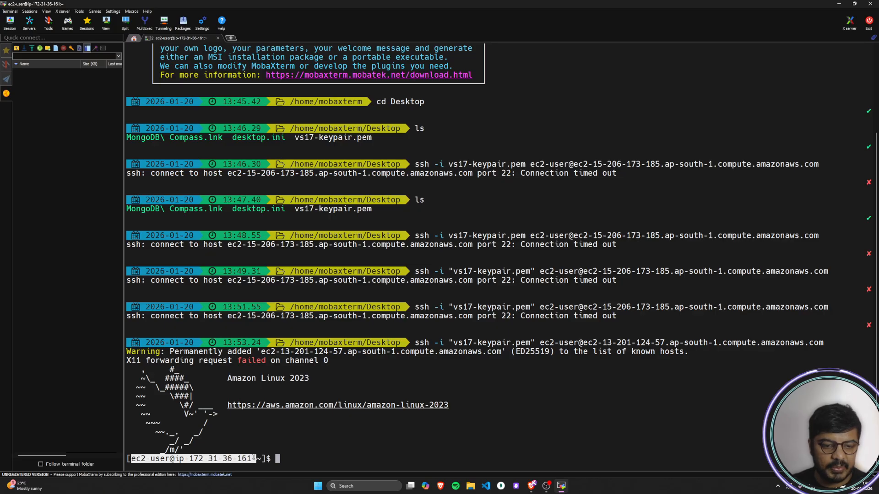
left_click(309, 457)
Step: Copy the update command from step 3 of the AWS guide and run sudo dnf update -y in the MobaXterm SSH session
key("alt+Tab")
scroll(264, 268, "down", 2)
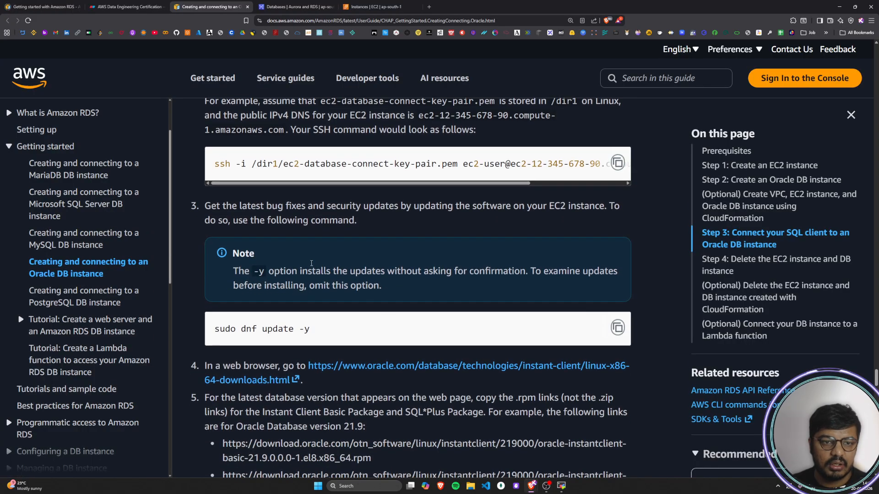
left_click_drag(207, 171, 406, 181)
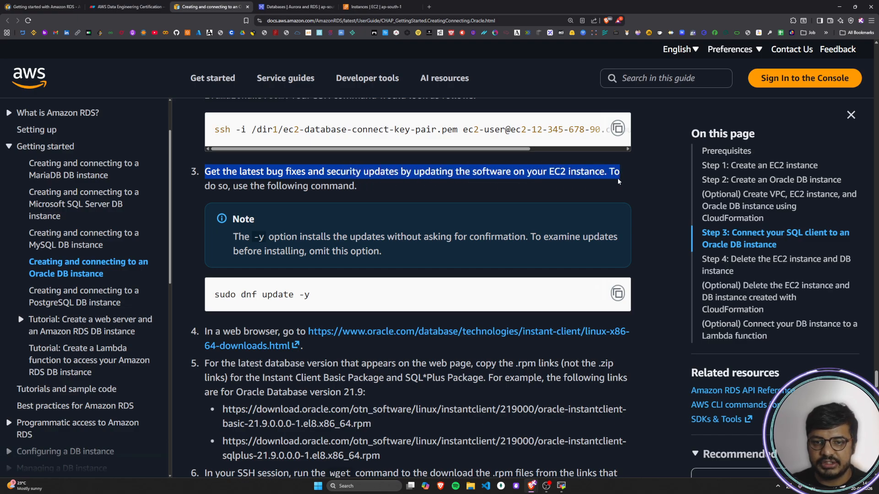
left_click_drag(206, 187, 369, 183)
left_click(370, 183)
scroll(338, 212, "down", 1)
left_click_drag(212, 260, 317, 265)
left_click(616, 260)
key("alt+Tab")
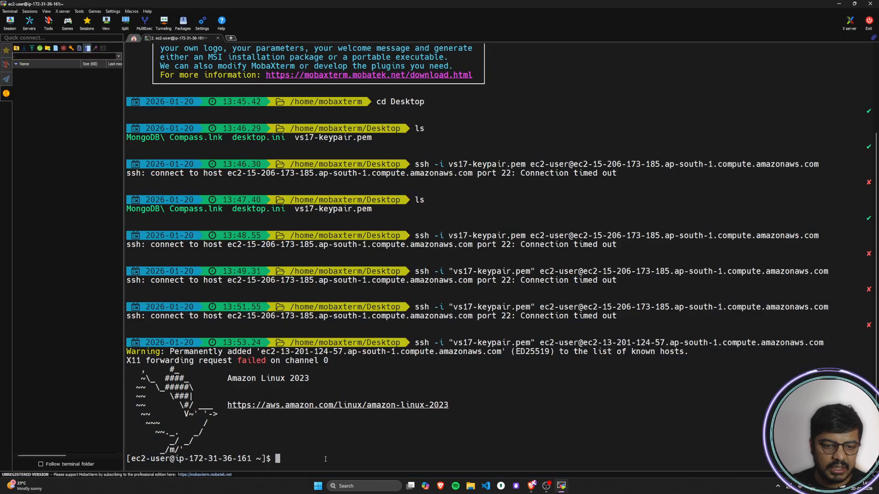
right_click(325, 459)
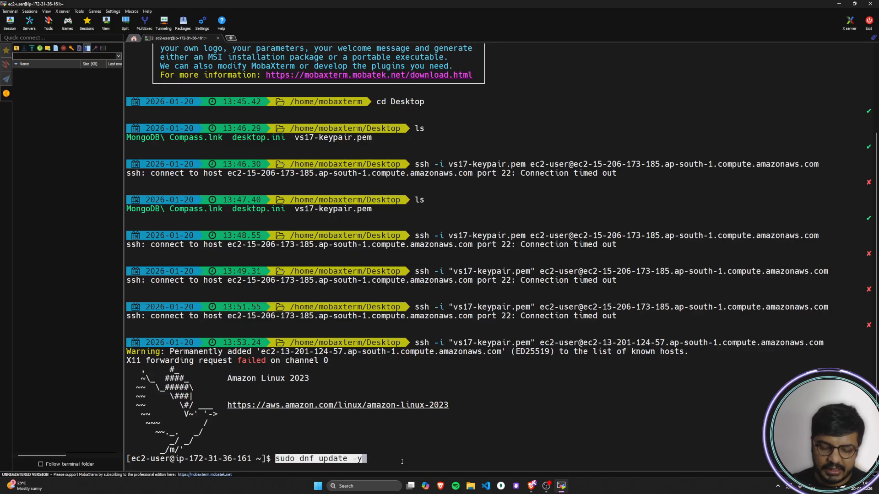
key("Return")
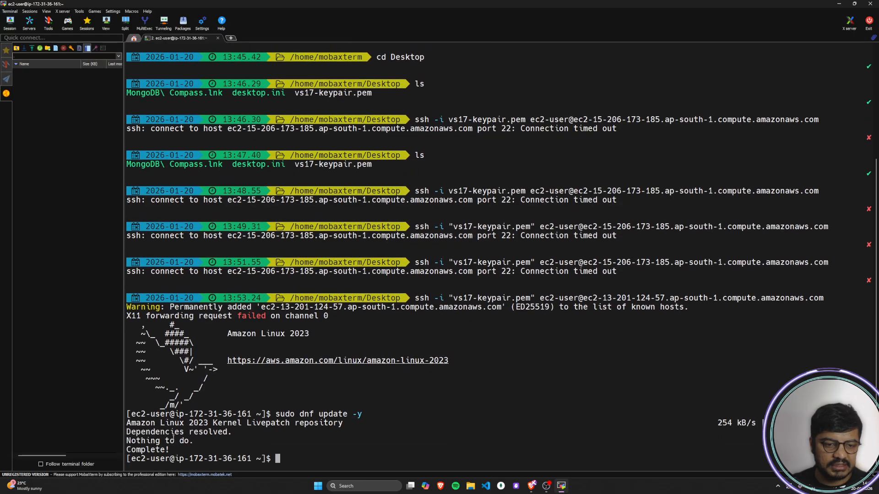
Step: Review the output of the software update in the terminal
left_click_drag(140, 433, 232, 434)
left_click(228, 435)
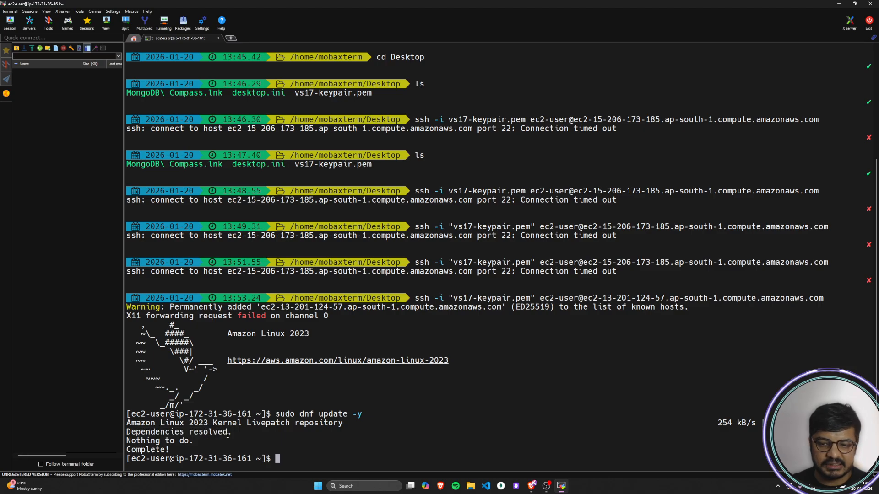
left_click_drag(142, 440, 256, 450)
triple_click(306, 448)
left_click(342, 464)
Step: Return to the AWS guide in the browser and open the Oracle Instant Client Linux x86-64 downloads page linked in step 4
key("alt+Tab")
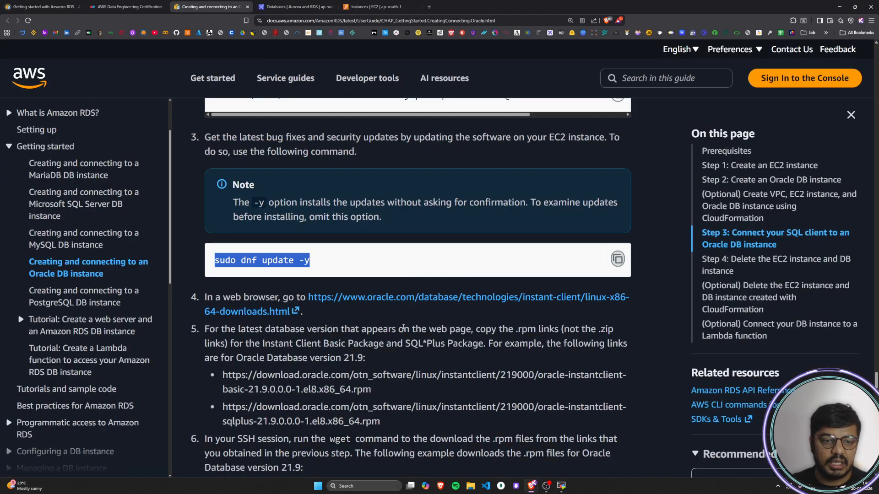
left_click(403, 328)
scroll(405, 328, "down", 3)
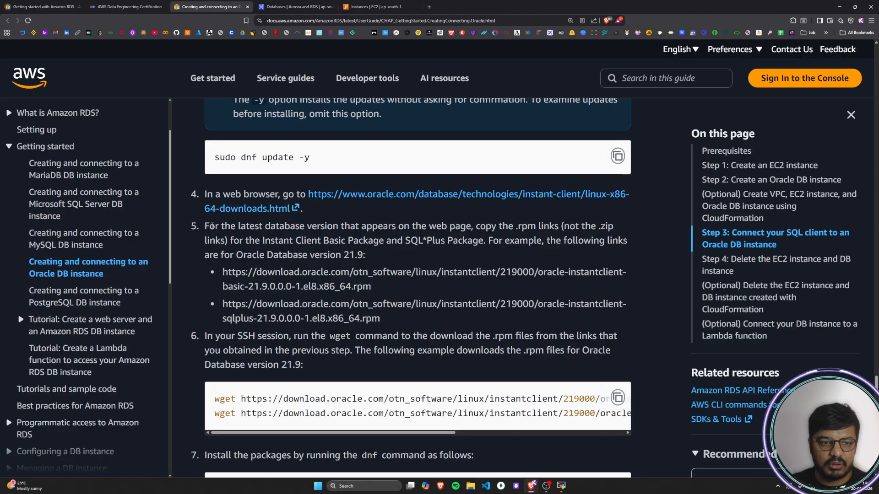
left_click(456, 194)
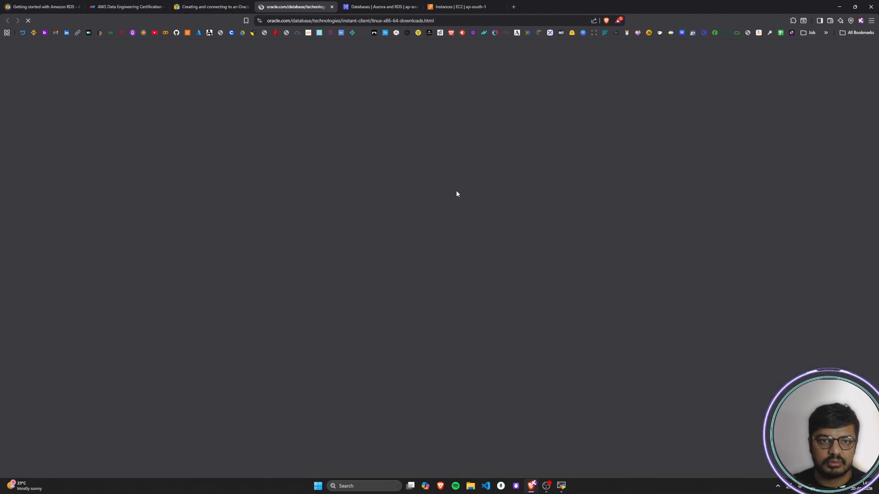
Step: Read step 5 of the AWS guide on copying the .rpm links for the latest database version
left_click(220, 7)
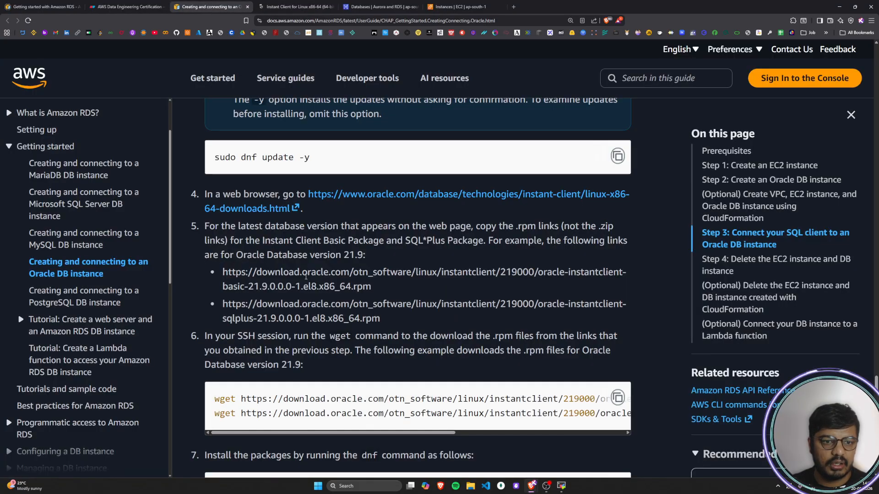
left_click_drag(209, 189, 313, 191)
left_click_drag(215, 192, 558, 195)
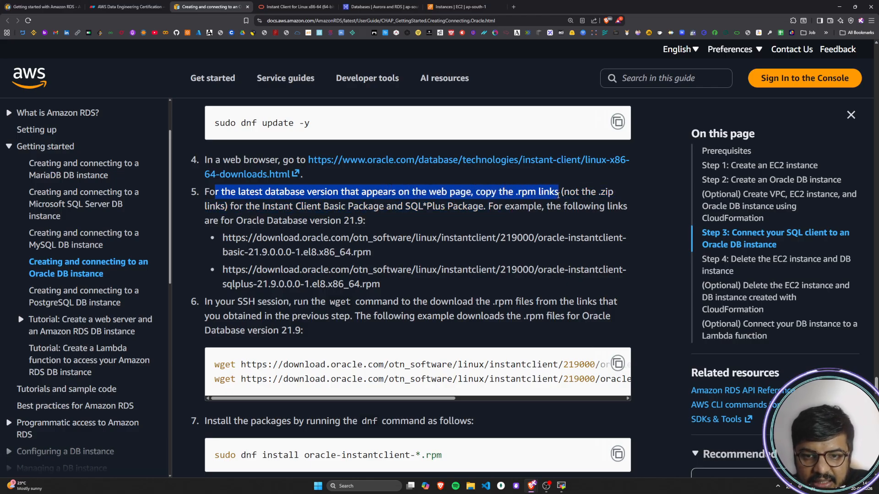
Step: Expand Version 23.26.0.0.0 on the Oracle downloads page and examine its Basic and SQL*Plus RPM packages
left_click(284, 7)
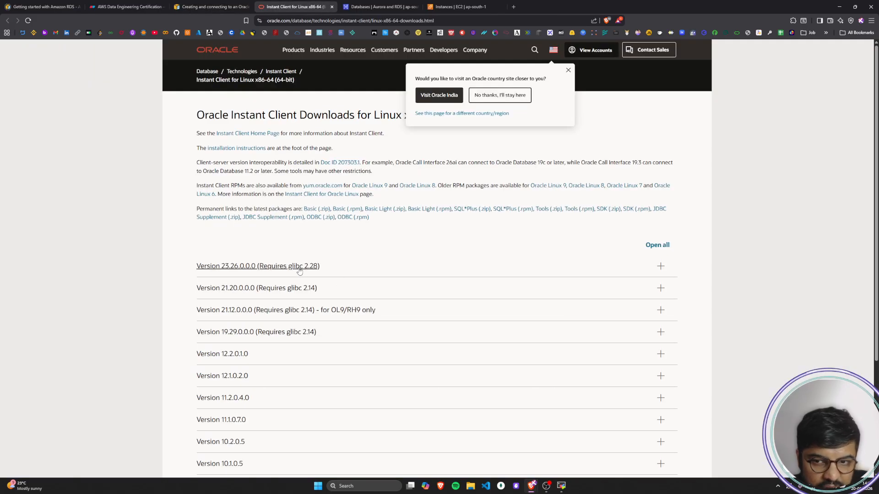
left_click(660, 266)
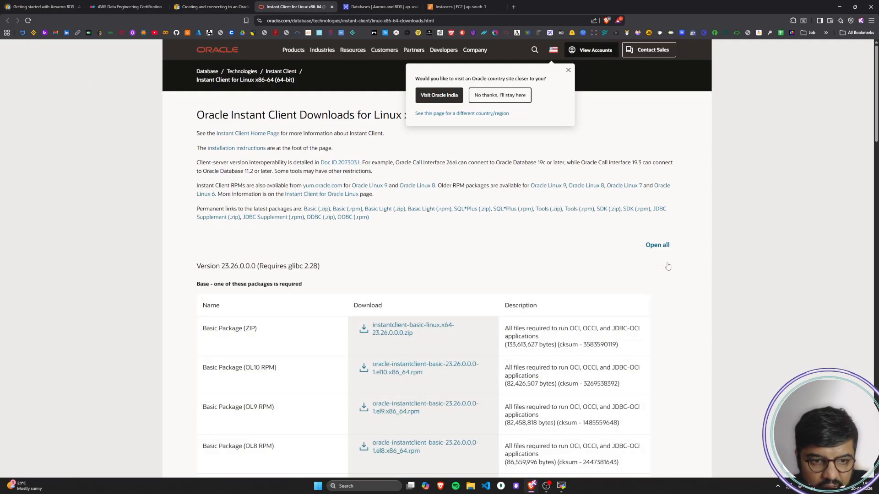
scroll(372, 270, "down", 7)
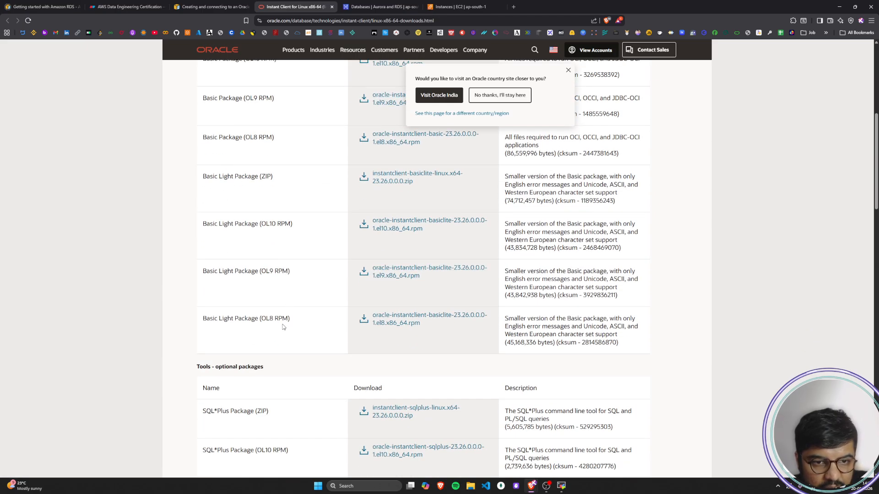
scroll(283, 327, "up", 3)
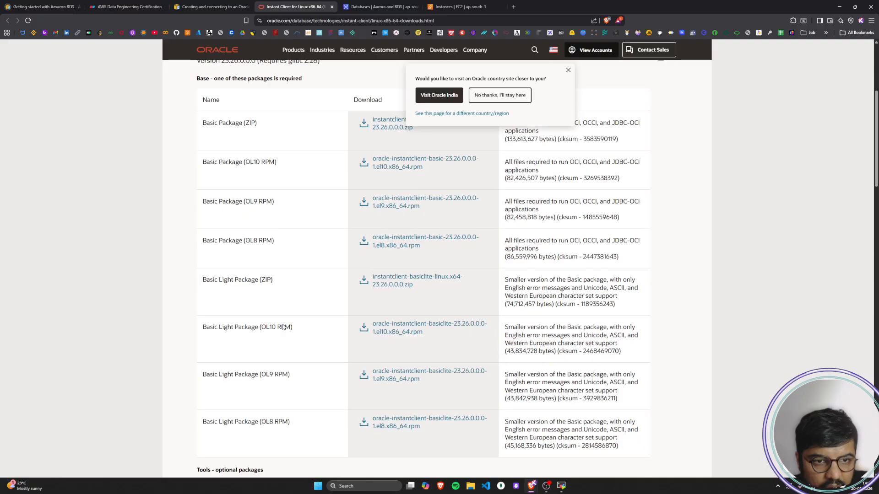
scroll(284, 327, "up", 1)
scroll(283, 327, "down", 1)
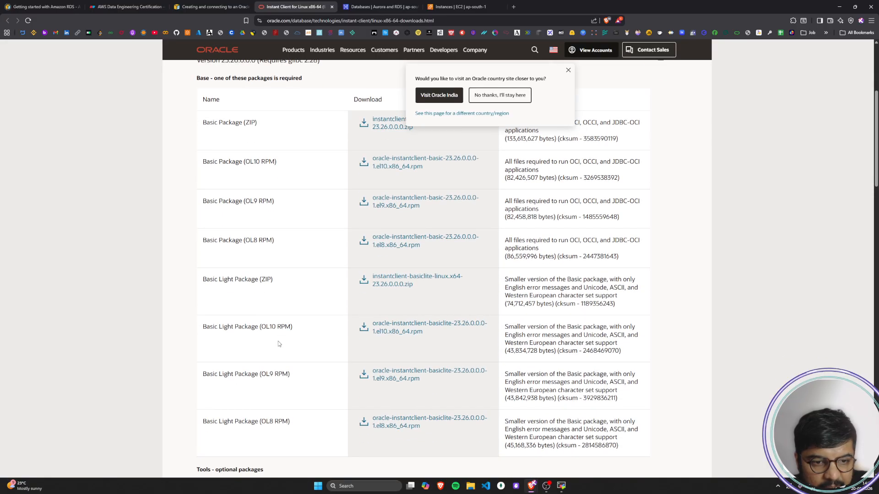
scroll(281, 334, "up", 2)
scroll(281, 334, "up", 1)
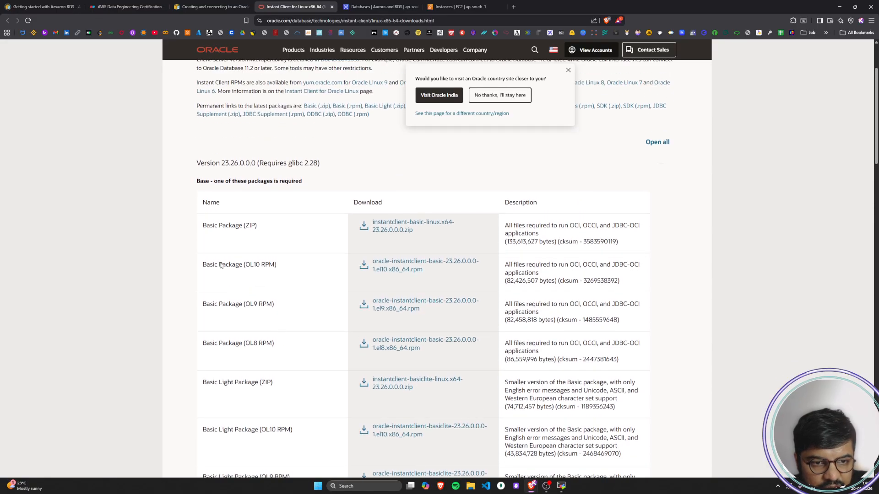
Step: Check in step 5 of the AWS guide which Instant Client packages need their .rpm links copied
mouse_move(203, 265)
left_mouse_down()
mouse_move(280, 268)
mouse_move(201, 267)
left_mouse_up()
left_click(293, 270)
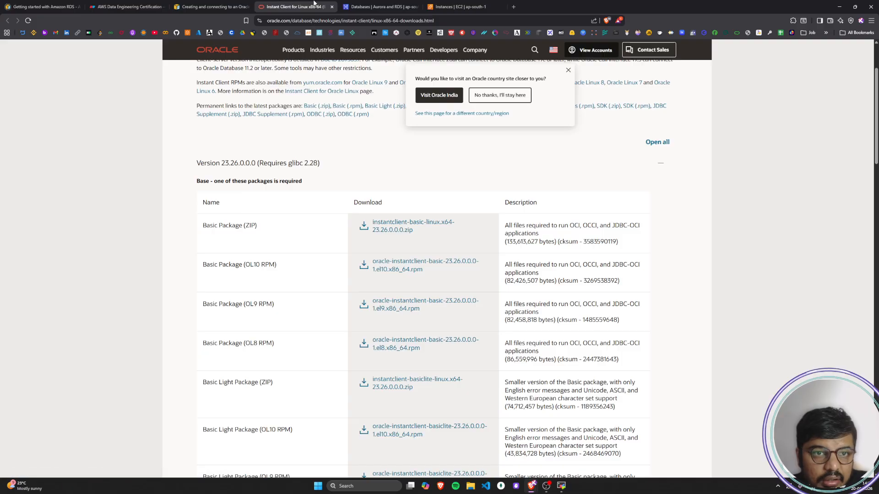
left_click(211, 7)
left_click(521, 196)
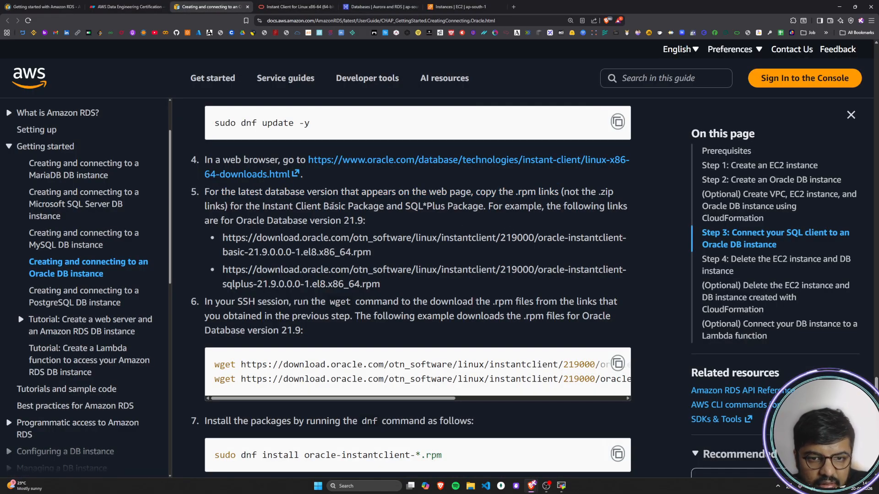
left_click_drag(231, 207, 370, 207)
left_click_drag(270, 207, 469, 207)
left_click(466, 207)
Step: Return to the Oracle downloads page and look through the packages listed under Version 23.26.0.0.0
left_click(282, 8)
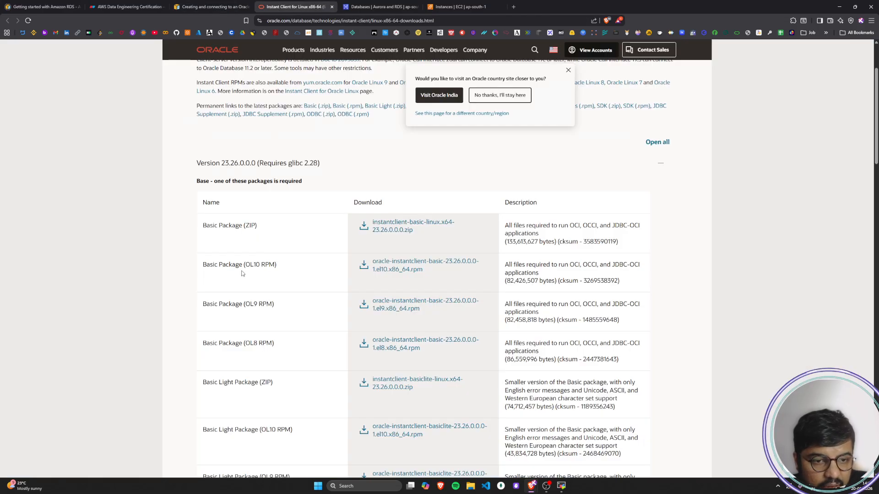
scroll(238, 283, "down", 4)
scroll(238, 283, "down", 2)
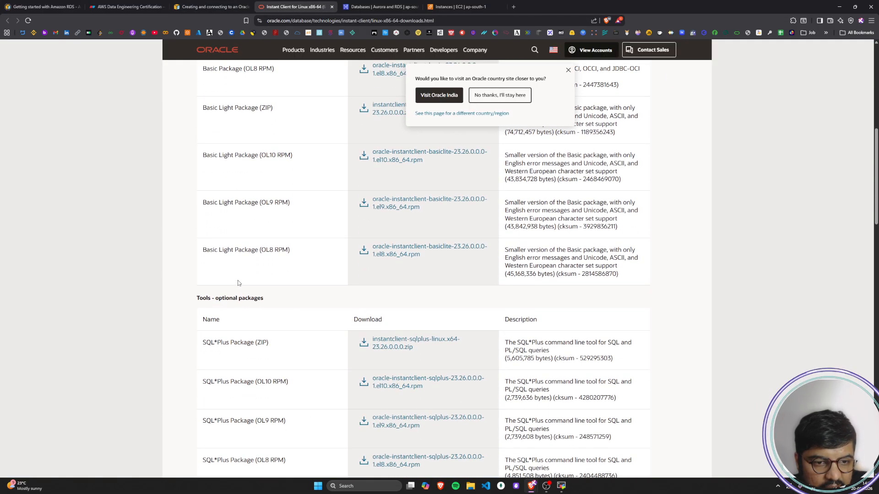
scroll(238, 282, "down", 6)
scroll(238, 283, "down", 12)
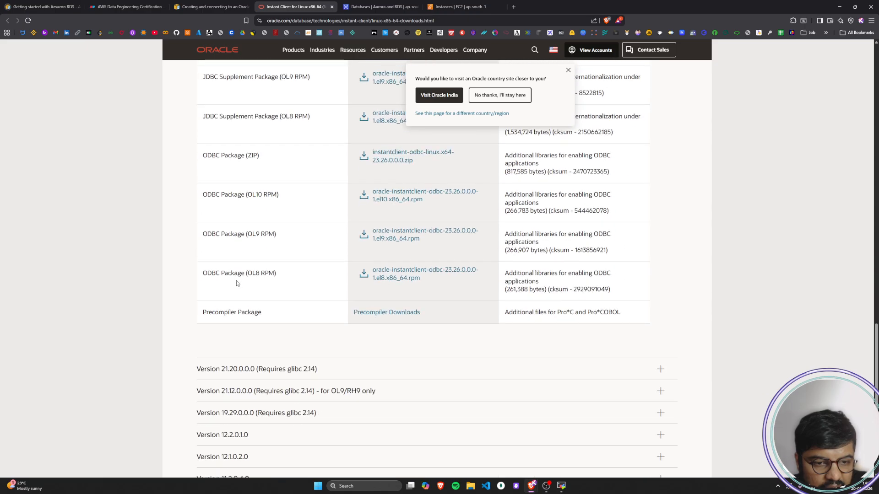
scroll(226, 324, "up", 15)
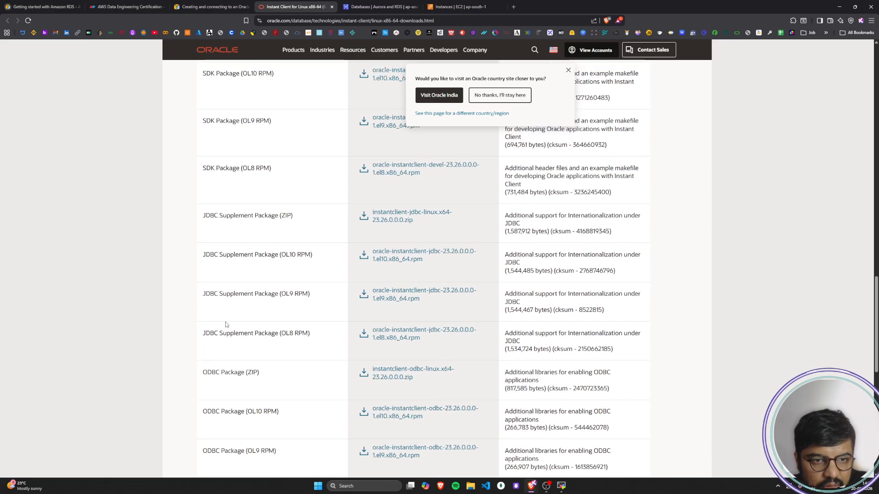
scroll(225, 324, "up", 10)
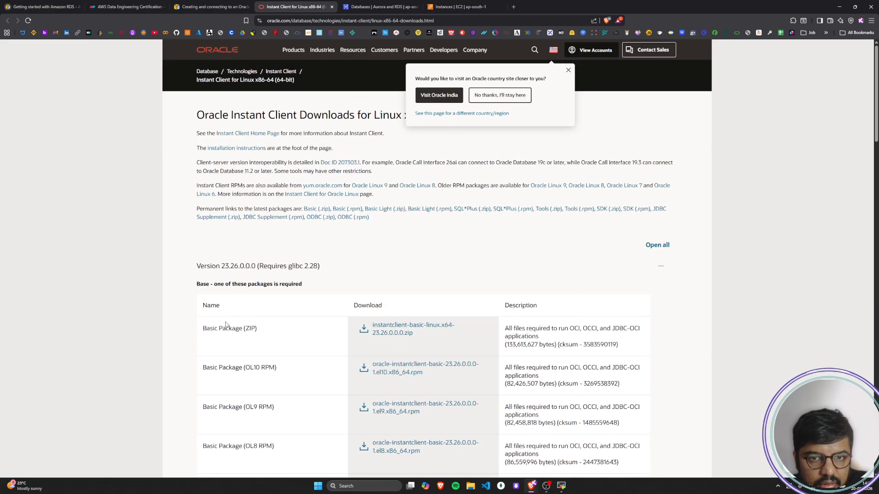
Step: Change to the Oracle India version of the downloads page and expand Version 23.26.0.0.0
left_click(423, 95)
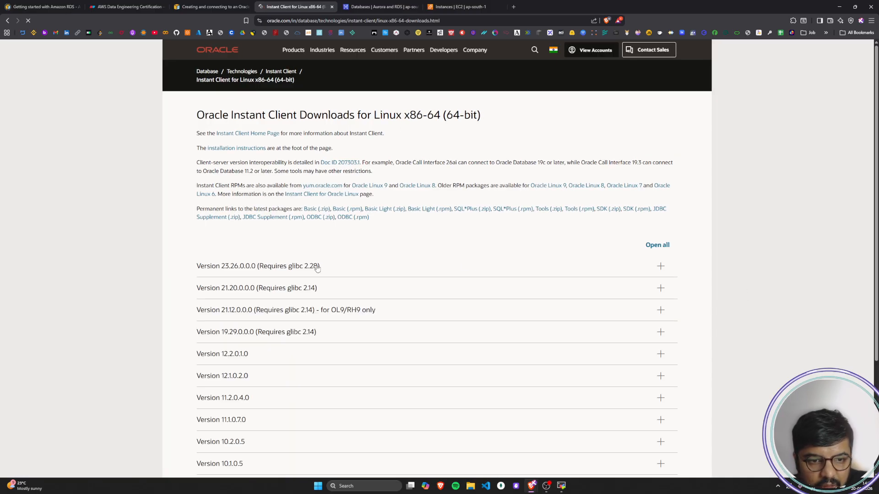
left_click(659, 267)
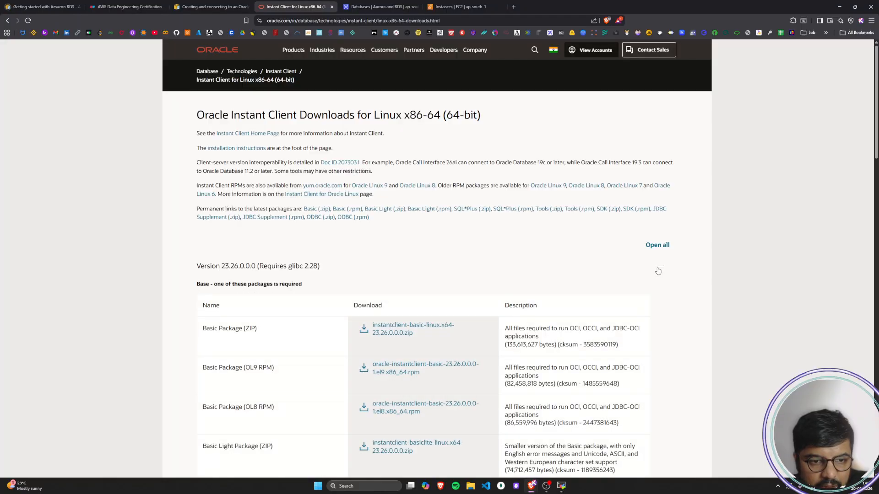
scroll(659, 271, "down", 2)
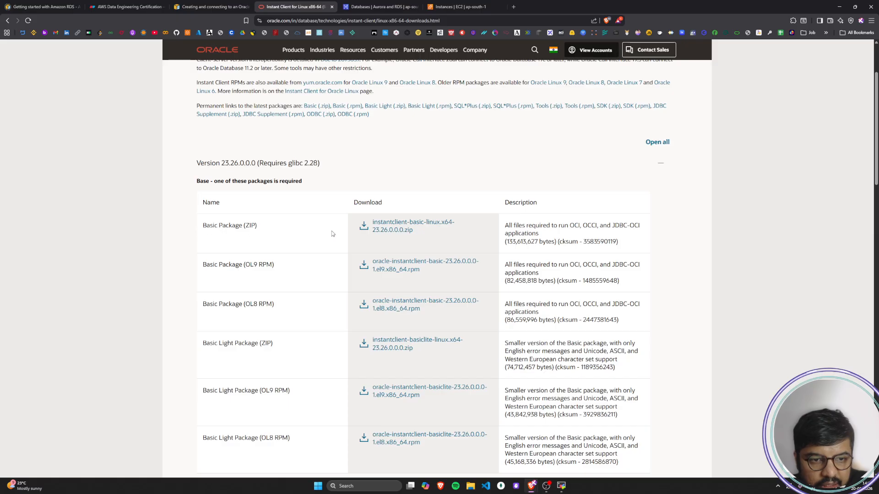
scroll(420, 229, "down", 1)
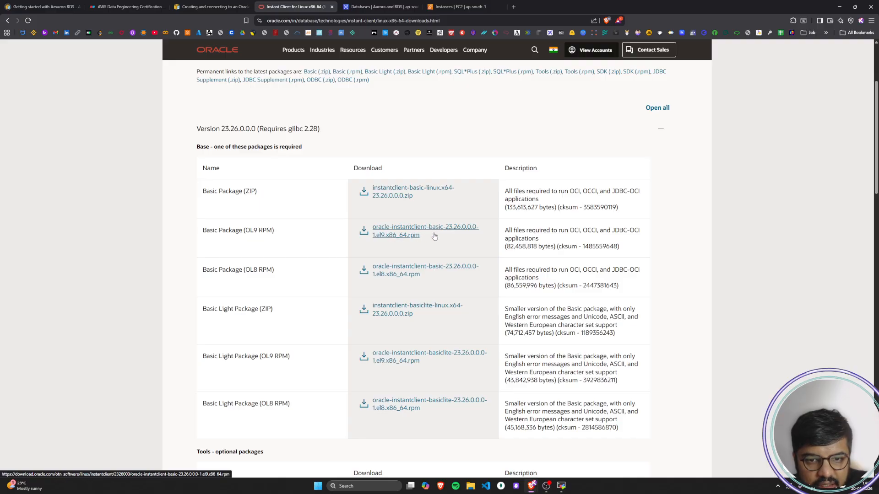
Step: Reread step 5 of the AWS guide, including its example .rpm links for Oracle Database version 21.9
left_click(205, 4)
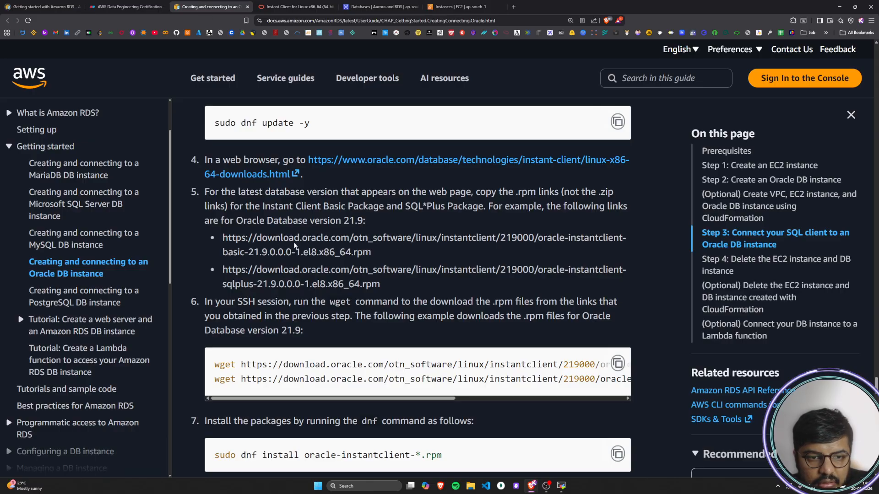
left_click_drag(270, 209, 391, 218)
left_click(390, 207)
left_click(456, 210)
left_click_drag(447, 208, 474, 208)
left_click_drag(534, 209, 619, 209)
left_click_drag(210, 221, 367, 223)
left_click(377, 223)
left_click(389, 228)
left_click_drag(234, 240, 370, 253)
left_click(393, 256)
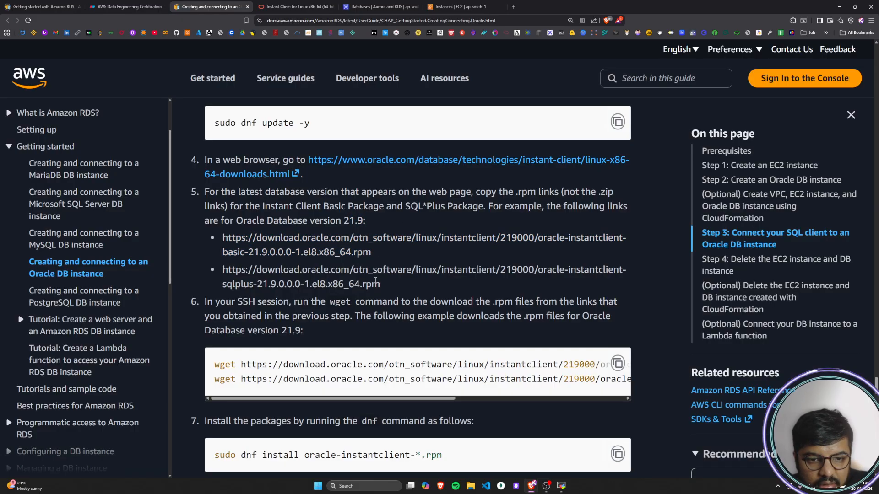
Step: Try to download the Basic Package (OL9 RPM) for version 23.26.0.0.0 from the Oracle downloads page
left_click(295, 6)
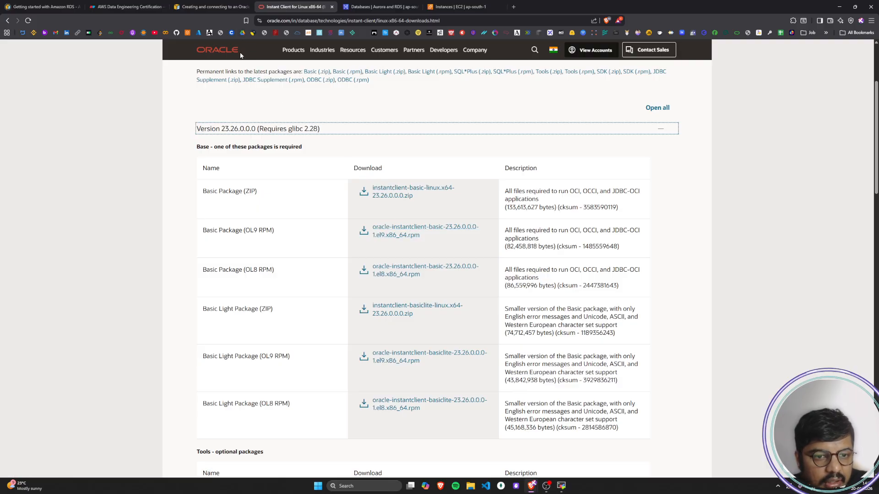
left_click(211, 6)
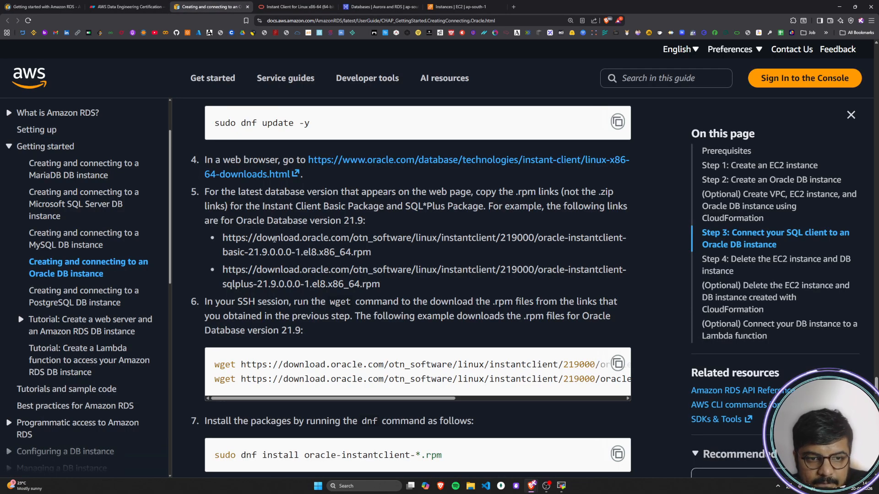
key("ctrl+Tab")
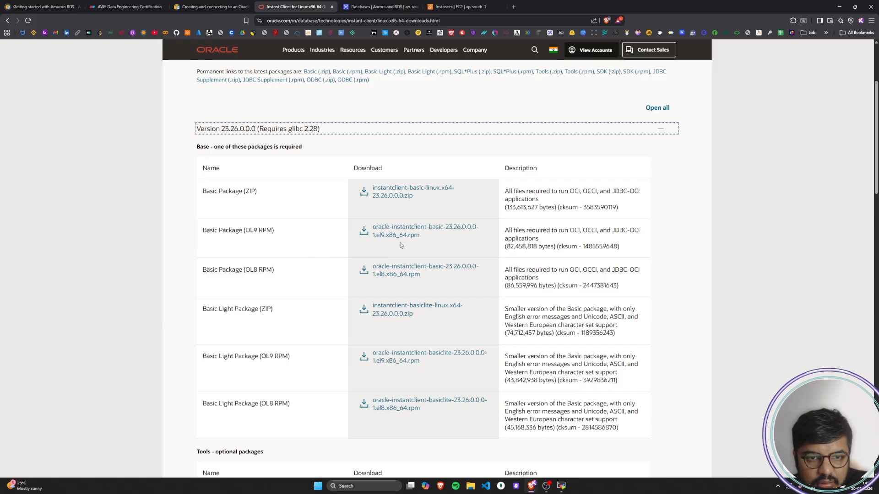
left_click(417, 240)
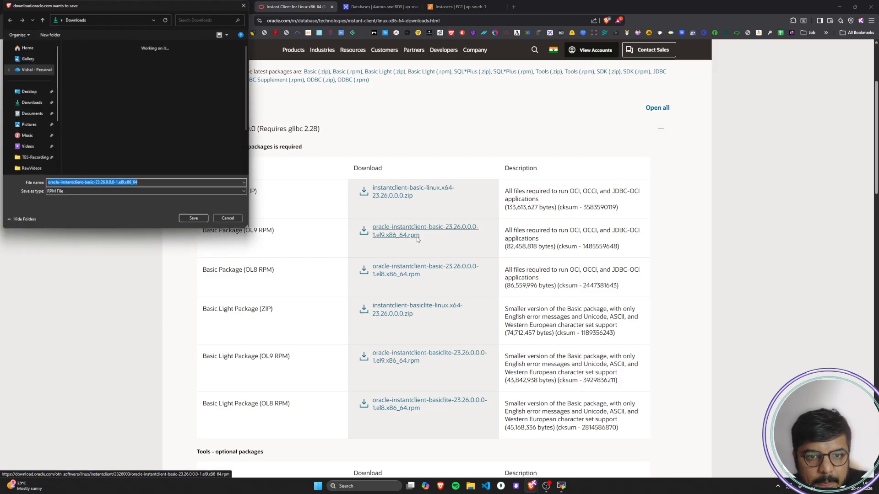
left_click(232, 219)
Step: Examine the SQL*Plus, Tools and SDK packages listed for version 23.26.0.0.0 on the Oracle downloads page
scroll(145, 331, "down", 4)
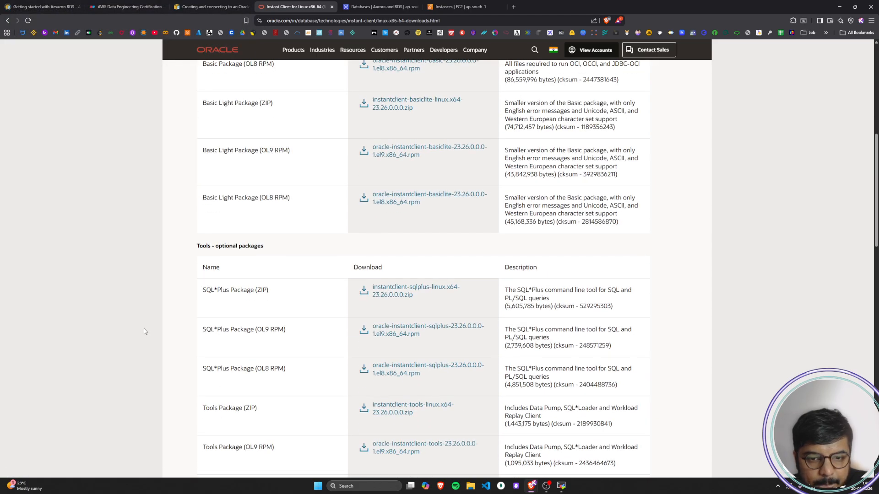
scroll(144, 331, "down", 1)
scroll(144, 331, "down", 1)
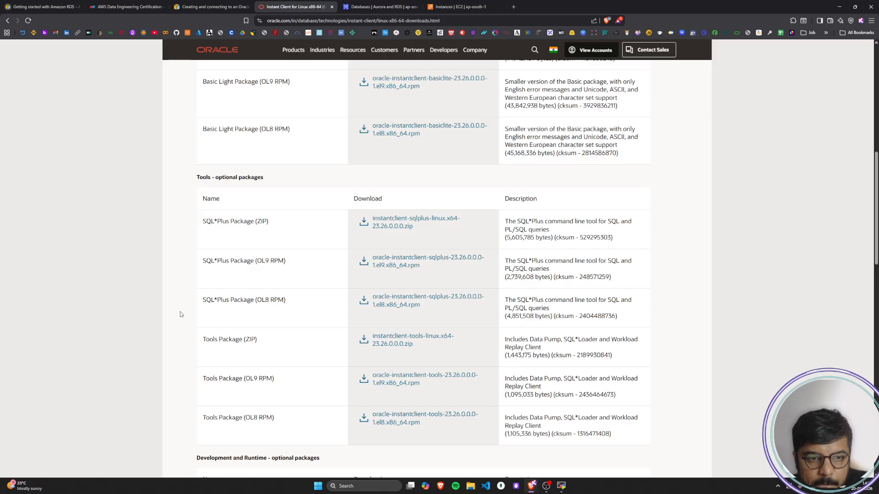
mouse_move(204, 262)
left_mouse_down()
mouse_move(225, 262)
mouse_move(217, 262)
left_mouse_up()
left_click(224, 262)
left_click(217, 262)
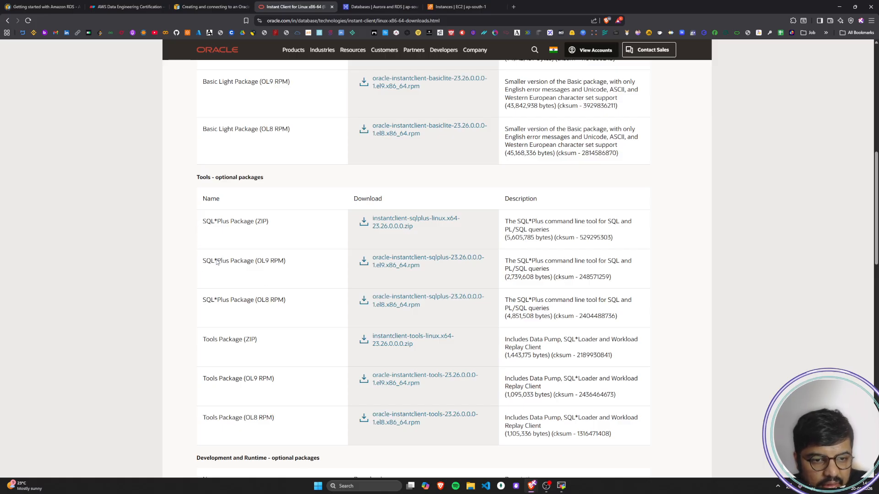
scroll(227, 275, "down", 7)
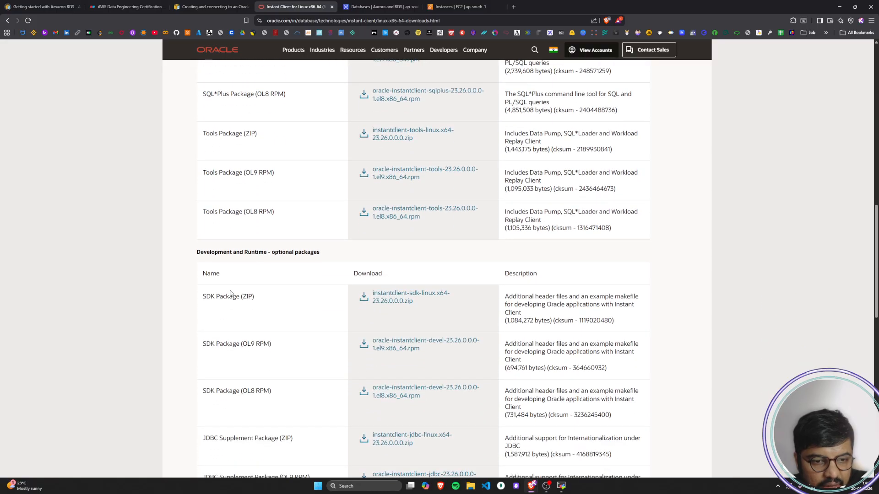
scroll(231, 294, "down", 6)
scroll(231, 294, "up", 4)
scroll(231, 294, "up", 3)
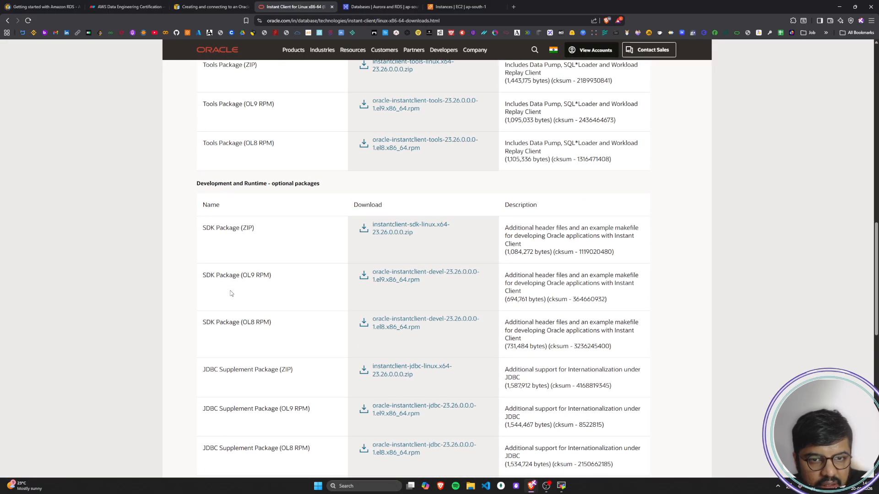
scroll(231, 293, "up", 3)
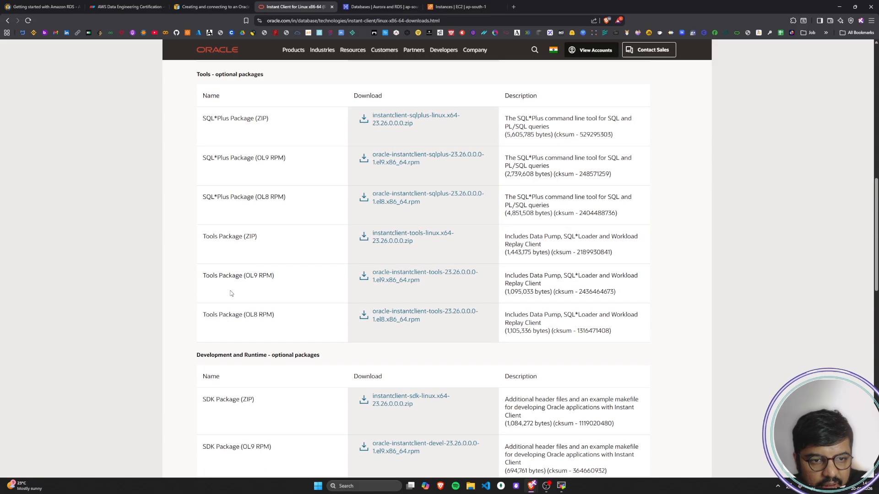
scroll(232, 295, "up", 2)
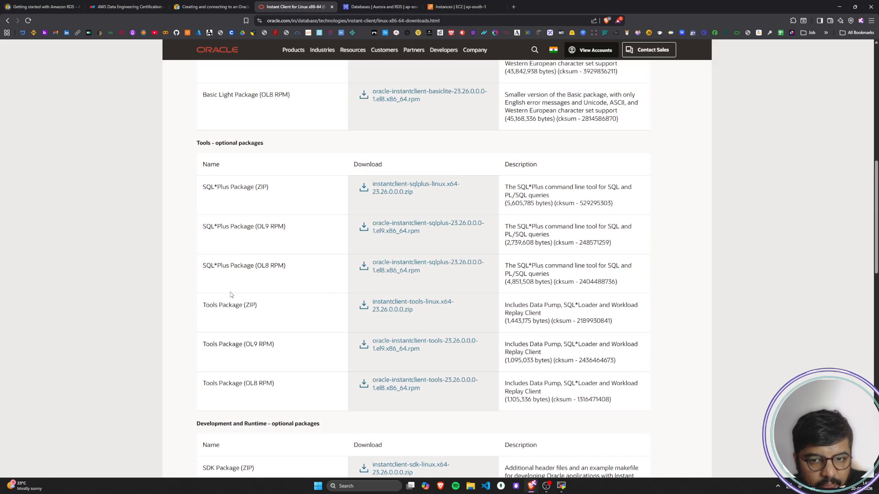
scroll(231, 294, "up", 3)
Step: Compare the guide's step 5 with the Basic and SQL*Plus OL9 RPM packages on the Oracle downloads page
left_click(211, 6)
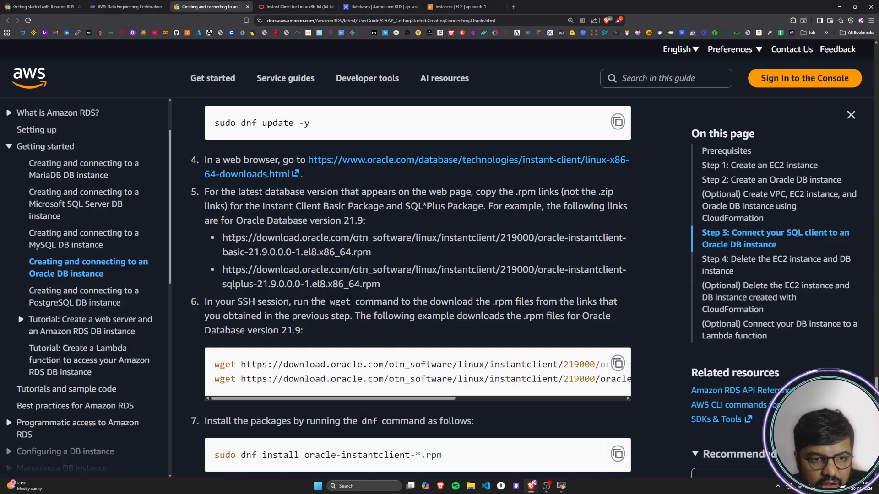
left_click(293, 6)
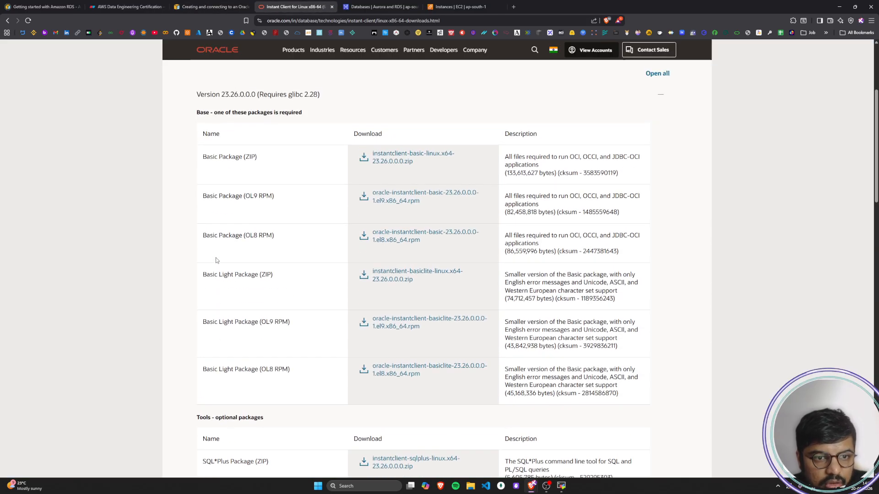
left_click_drag(201, 197, 272, 200)
left_click(273, 200)
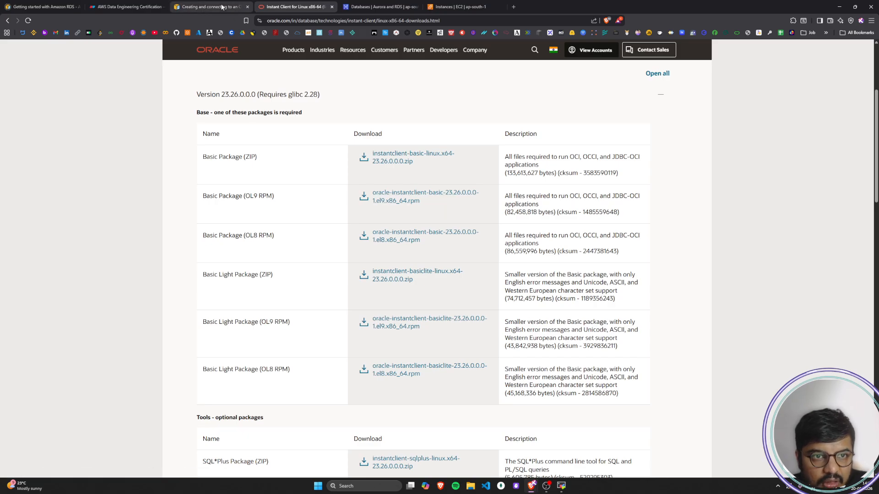
scroll(325, 393, "down", 2)
scroll(324, 392, "down", 5)
scroll(324, 393, "up", 1)
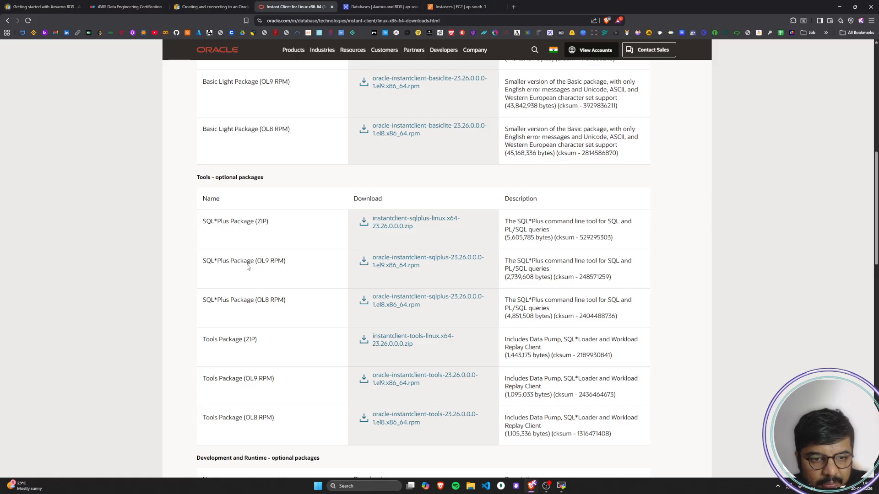
Step: Read step 6 of the AWS guide on downloading the .rpm files with wget in the SSH session
left_click(210, 7)
scroll(217, 237, "down", 2)
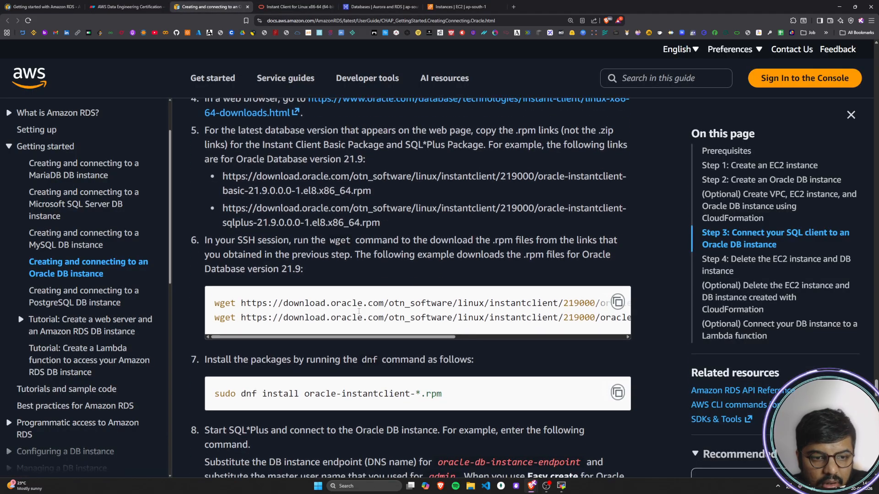
left_click_drag(209, 233, 322, 237)
left_click_drag(248, 236, 331, 236)
left_click(354, 236)
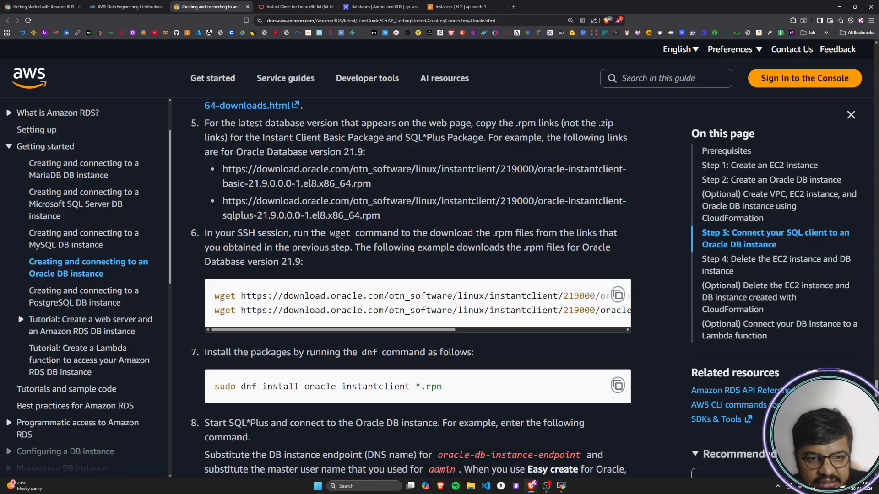
left_click_drag(235, 234, 616, 238)
left_click_drag(227, 249, 611, 251)
left_click(346, 249)
left_click(612, 250)
left_click_drag(231, 263, 378, 262)
left_click(378, 262)
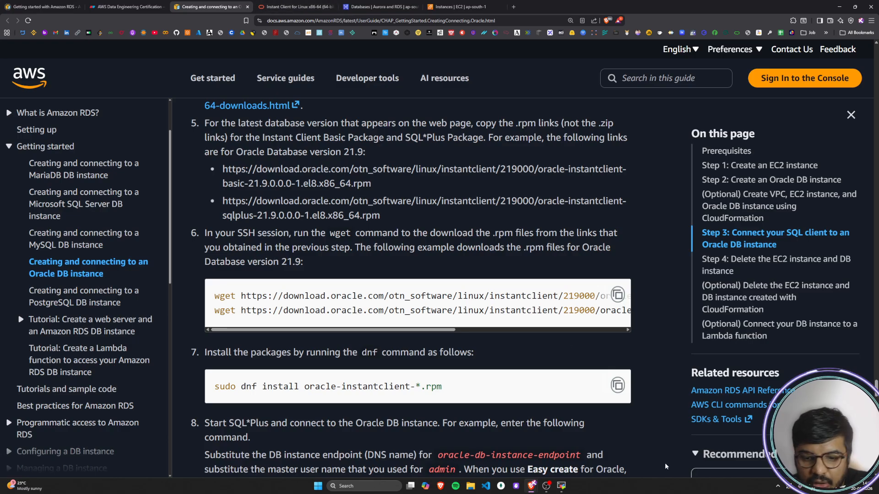
Step: Try to download the Basic Package (OL9 RPM) in the SSH session by running wget oracle-instantclient-basic-23.26.0.0.0-1.el9.x86_64.rpm
left_click(561, 485)
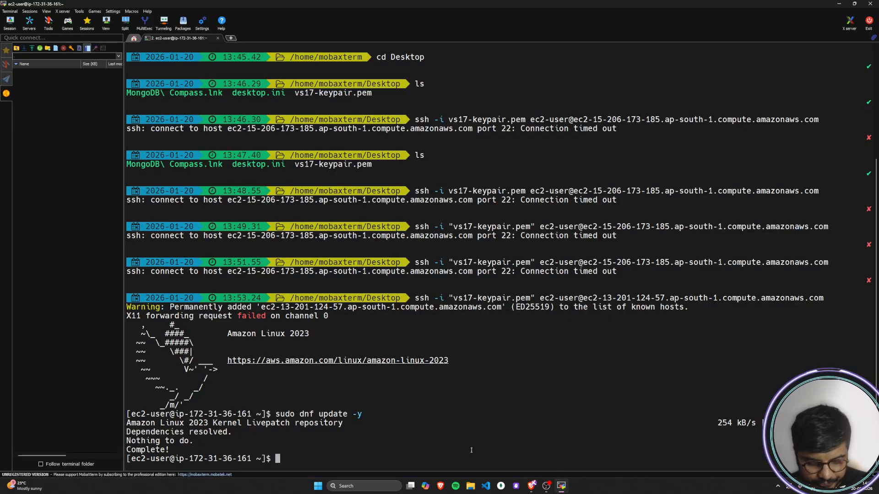
type("wget")
key("alt+Tab")
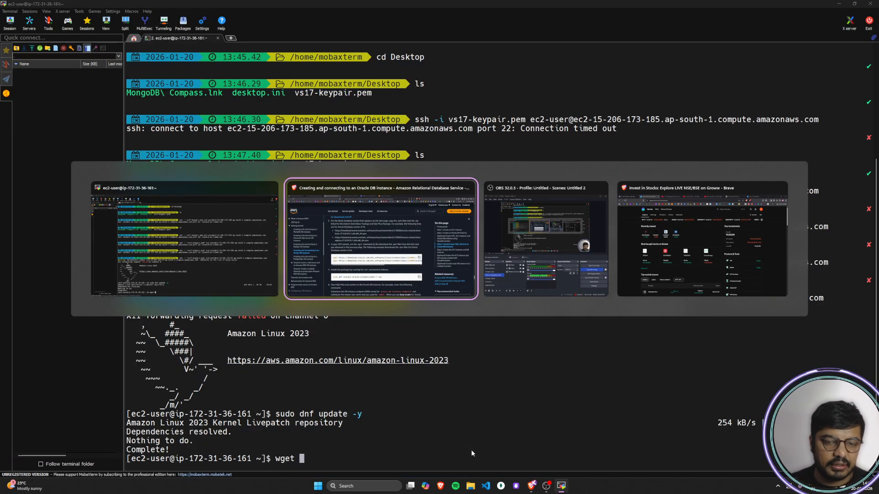
left_click(295, 6)
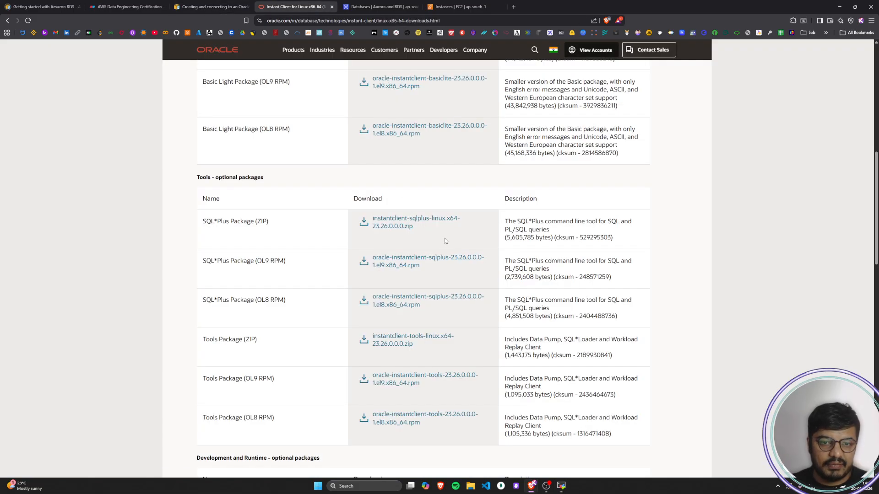
scroll(410, 263, "up", 6)
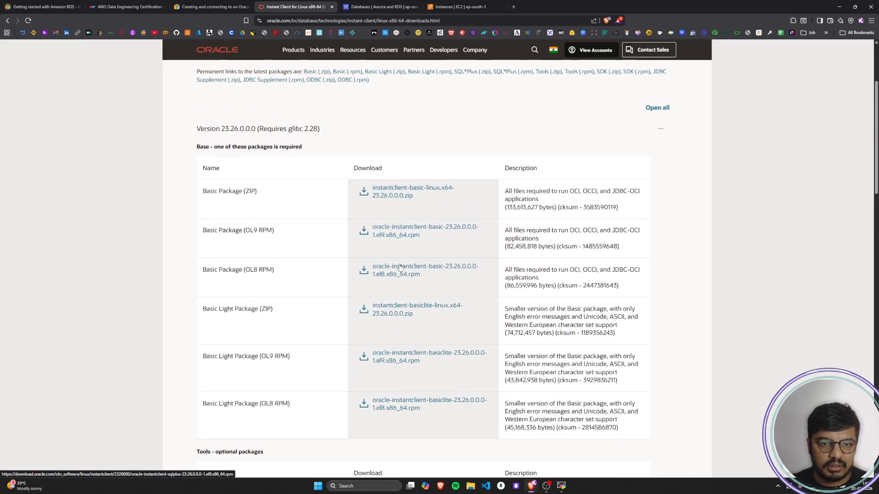
scroll(246, 207, "down", 1)
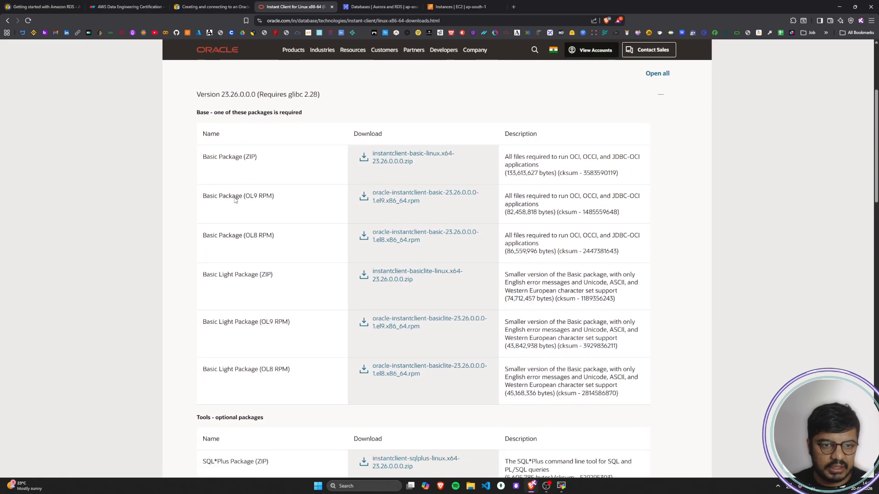
left_click_drag(442, 201, 135, 244)
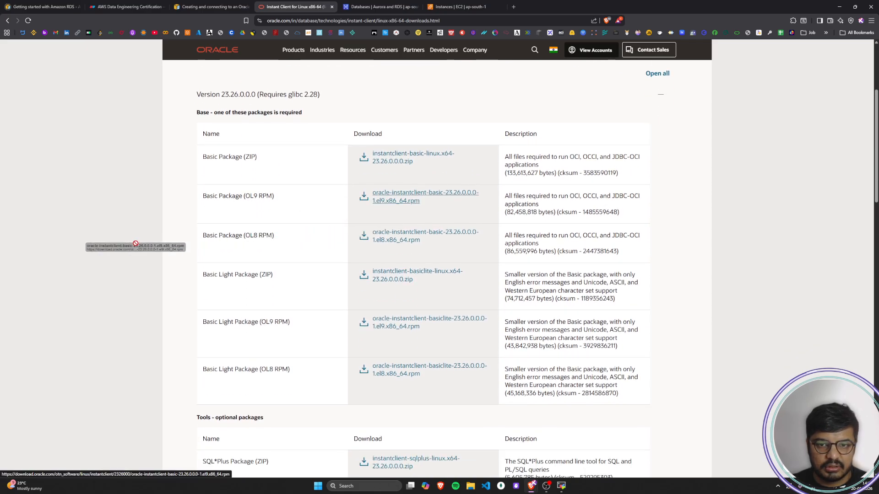
left_click_drag(449, 209, 420, 201)
key("super+c")
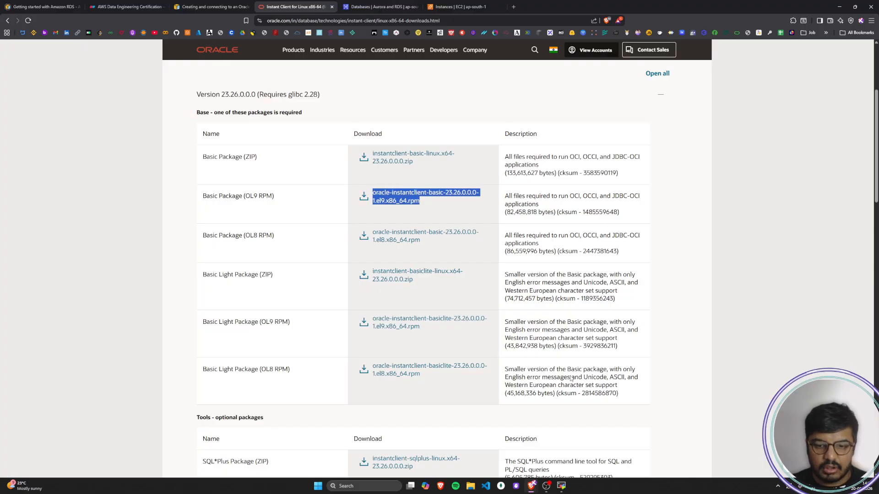
left_click(561, 486)
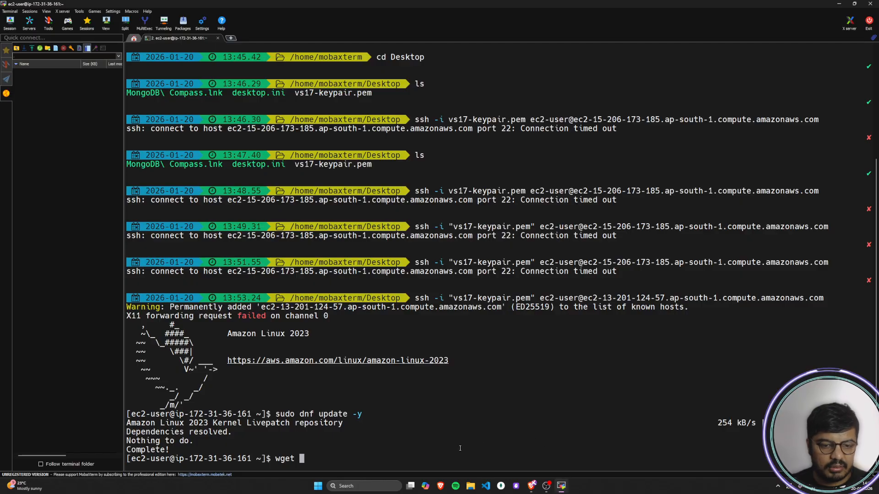
right_click(381, 458)
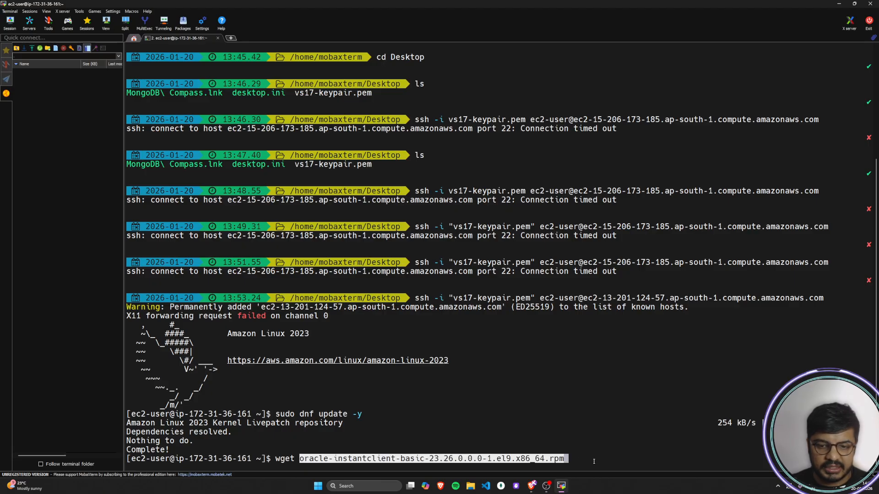
key("Return")
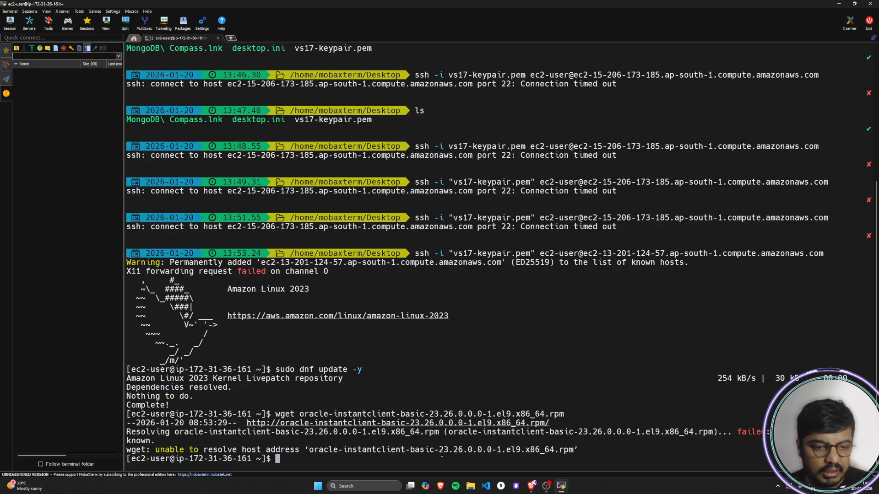
Step: Try opening the permanent Basic (.rpm) link on the Oracle downloads page in a separate tab, cancelling the file save
key("alt+Tab")
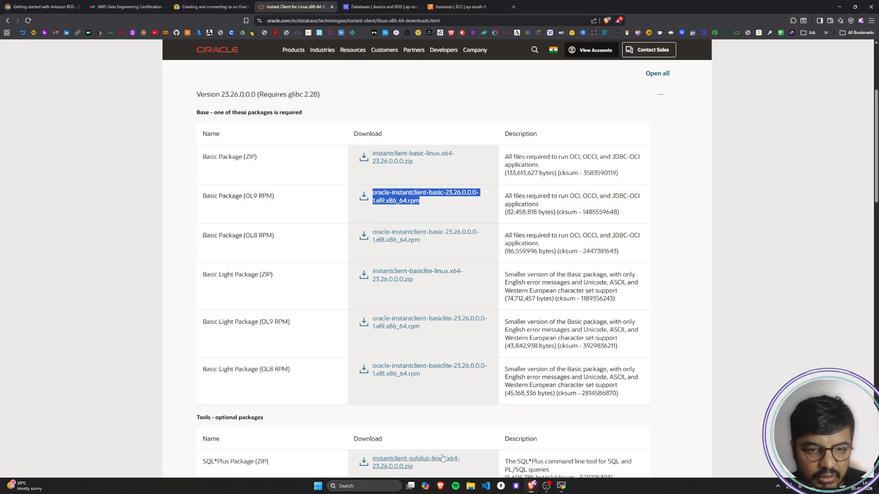
left_click(715, 278)
scroll(642, 281, "up", 4)
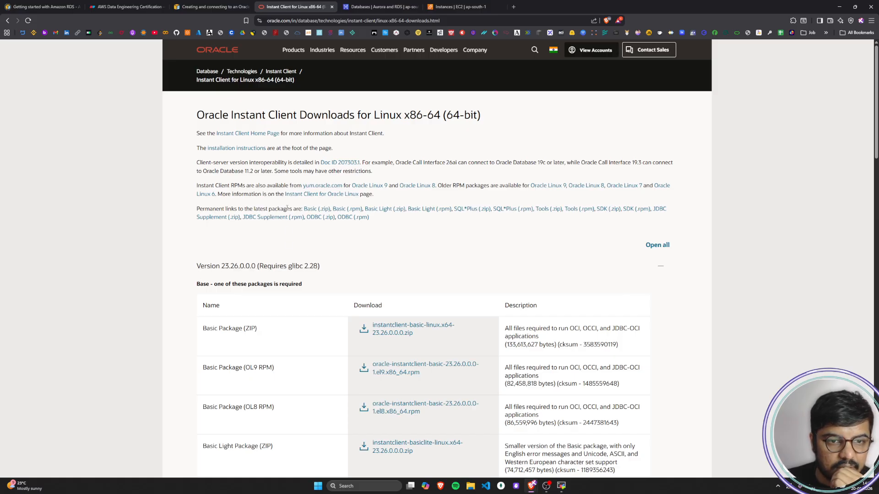
right_click(352, 213)
left_click(363, 218)
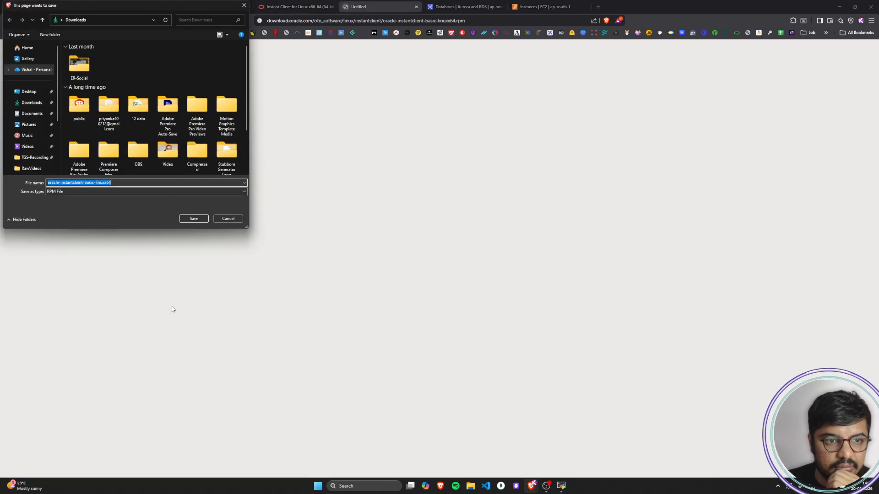
left_click(229, 218)
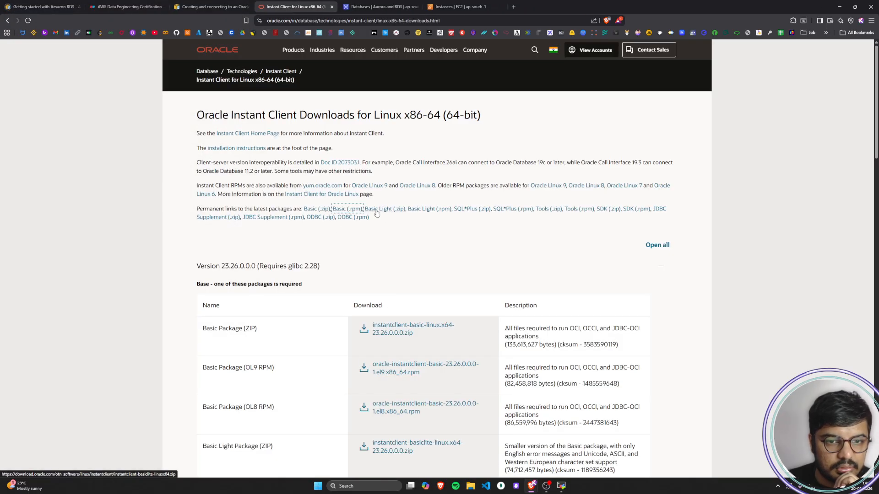
Step: Try opening the permanent Basic Light (.rpm) link in a separate tab to get its address, cancelling the file save
right_click(420, 215)
left_click(449, 220)
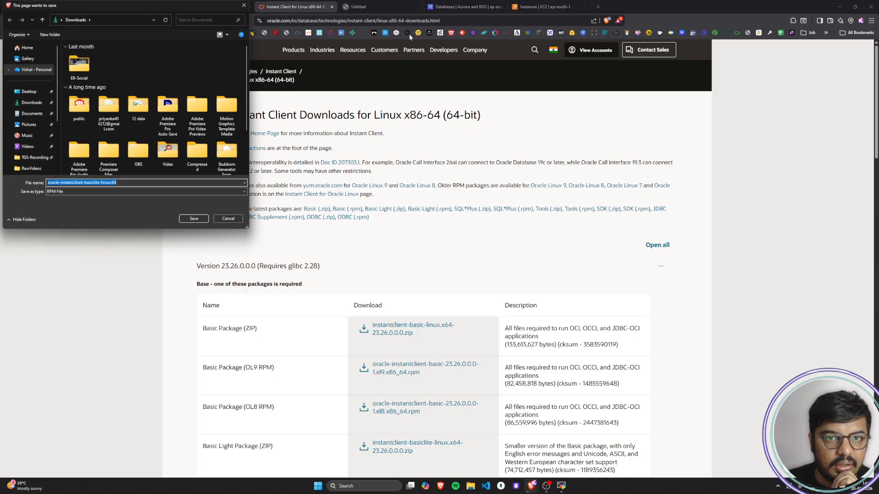
left_click(378, 7)
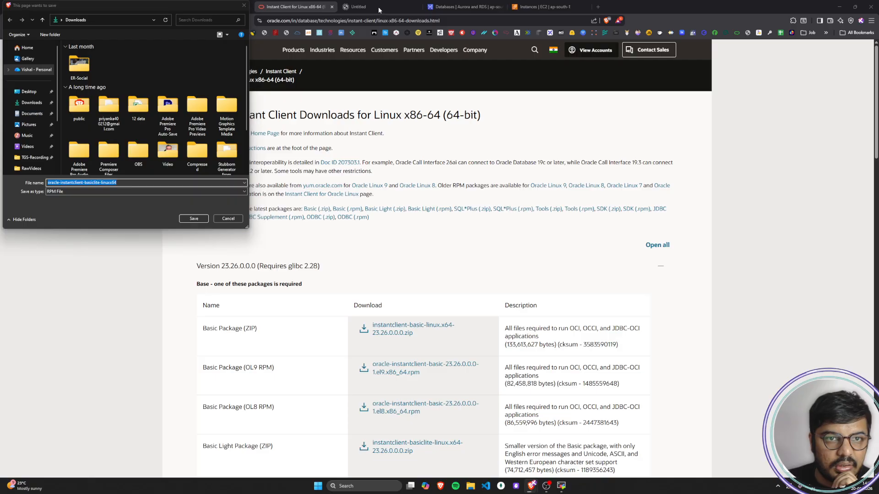
left_click(230, 219)
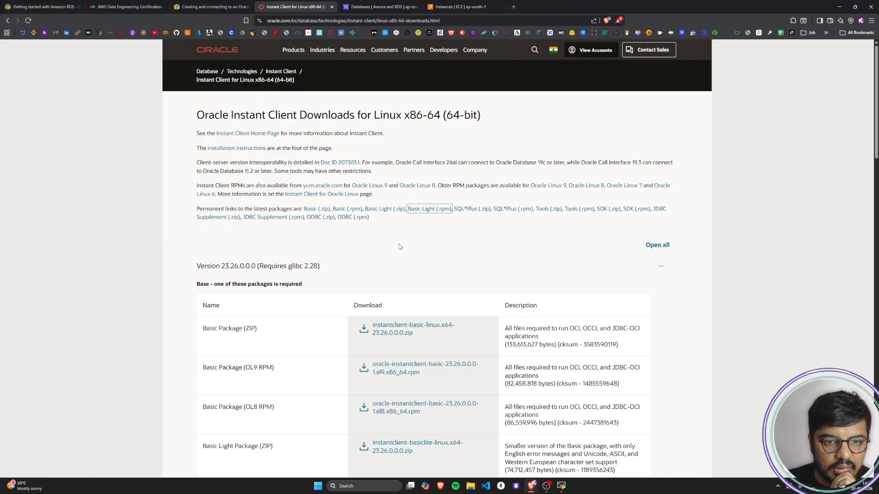
Step: Inspect the HTML of the permanent Basic Light (.rpm) link in the developer tools
right_click(433, 213)
left_click(470, 346)
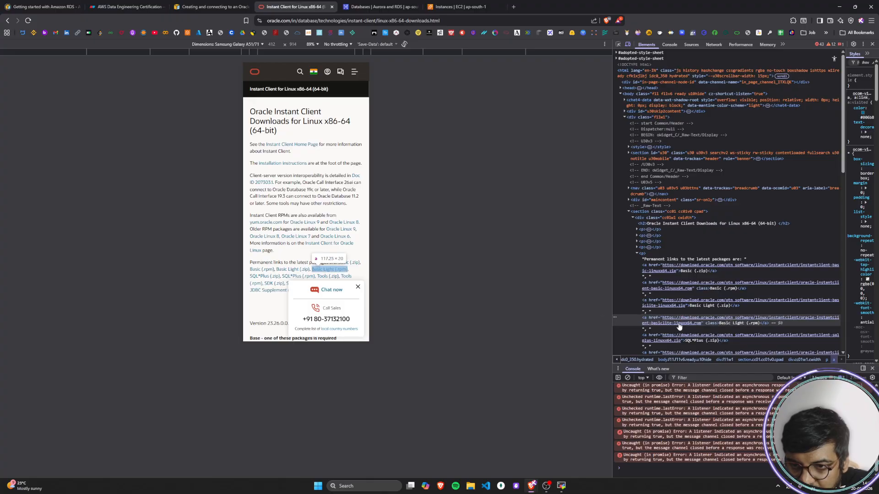
Step: Try to get the Basic Light .rpm and .zip addresses from their HTML href values, cancelling each file save
left_click(679, 325)
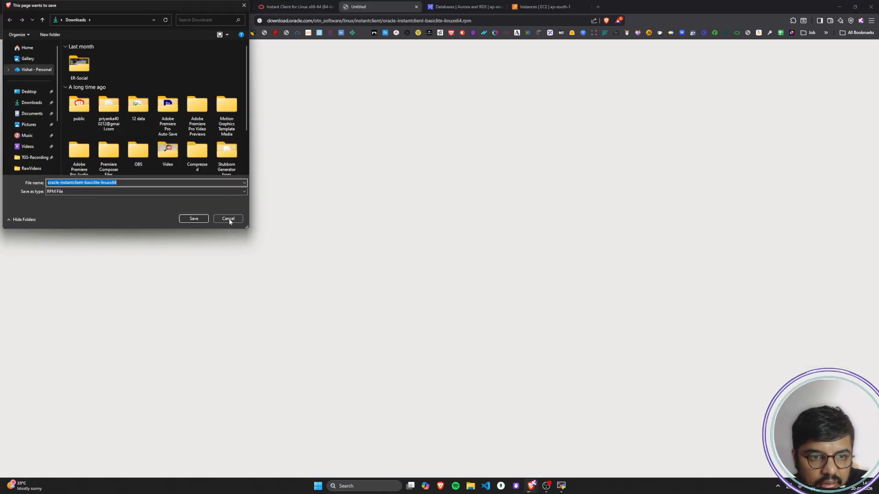
left_click(228, 219)
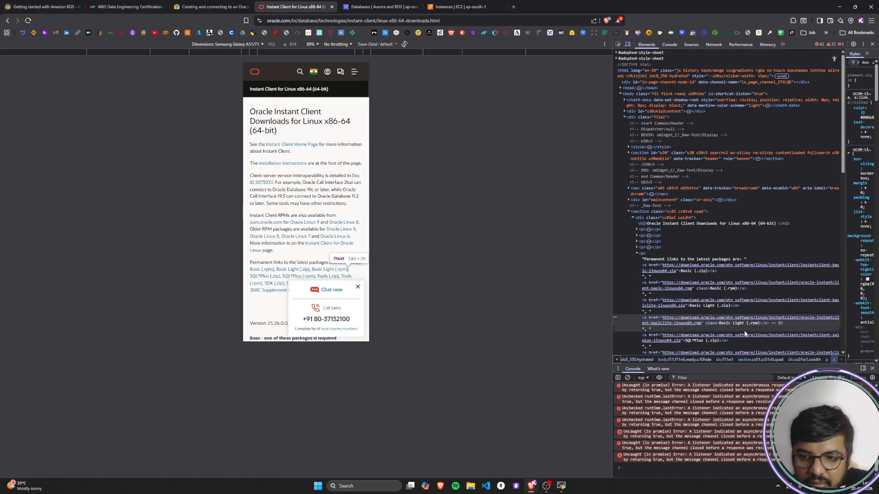
left_click(664, 303)
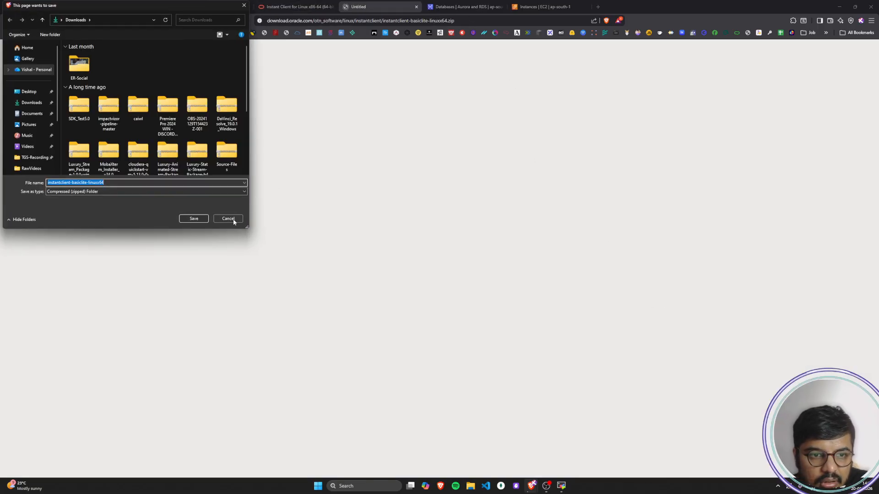
left_click(234, 219)
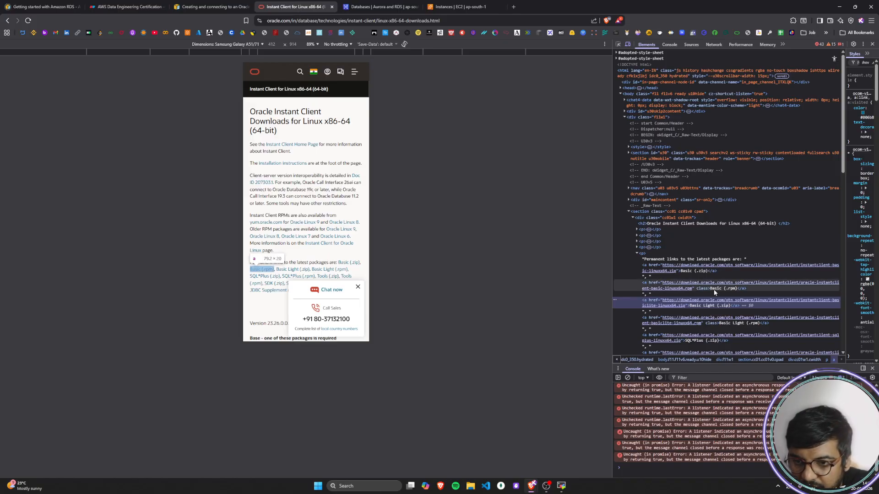
left_click(688, 325)
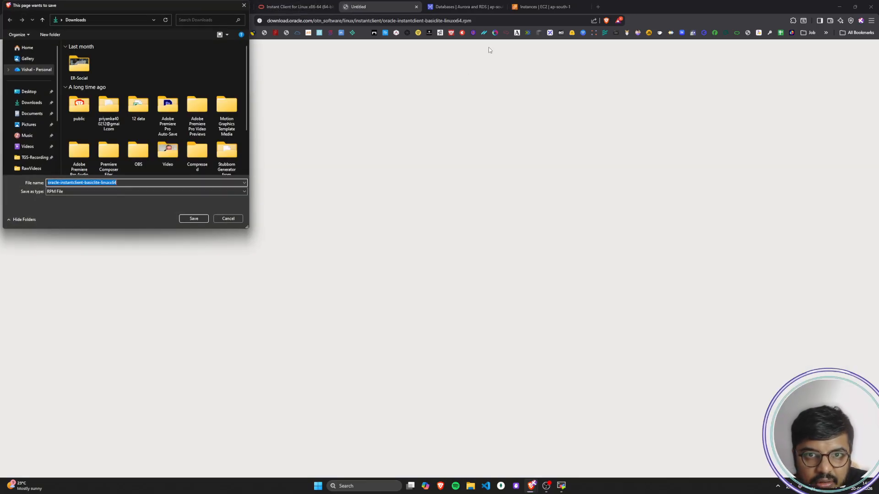
left_click(230, 219)
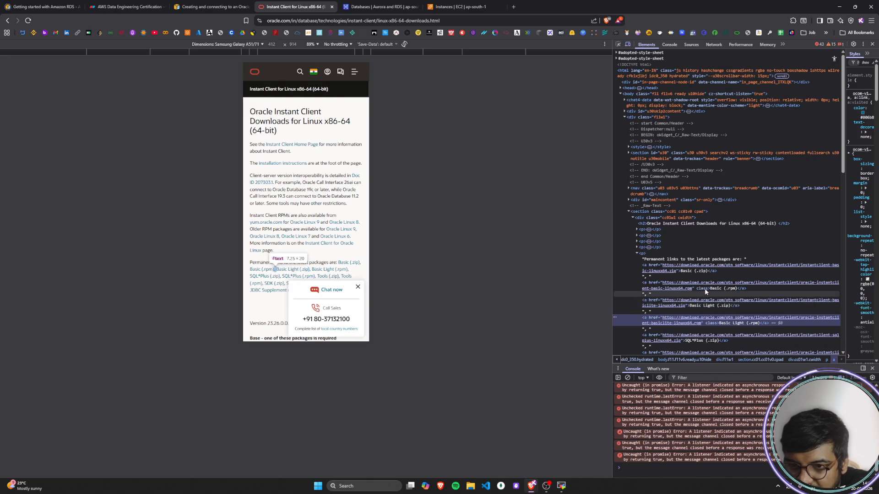
Step: Locate the Basic Package (OL9 RPM) table row in the HTML and expand its cb133-download element to reveal the link
scroll(288, 289, "down", 5)
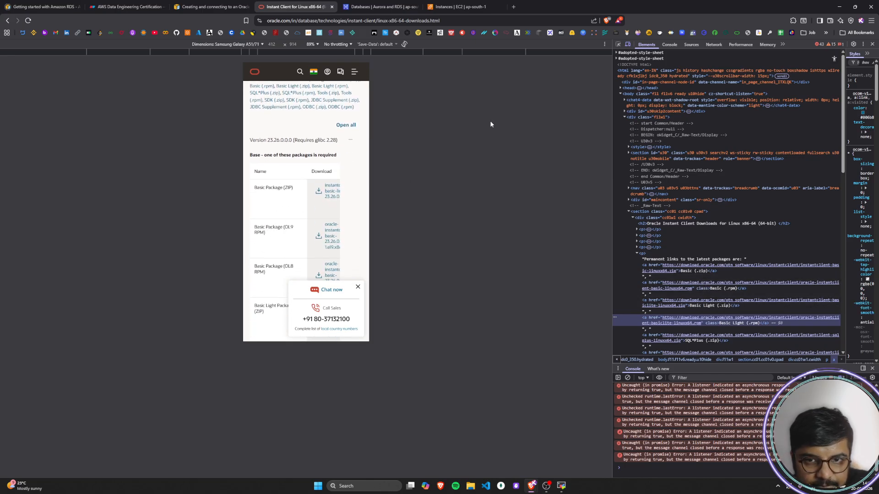
left_click(618, 44)
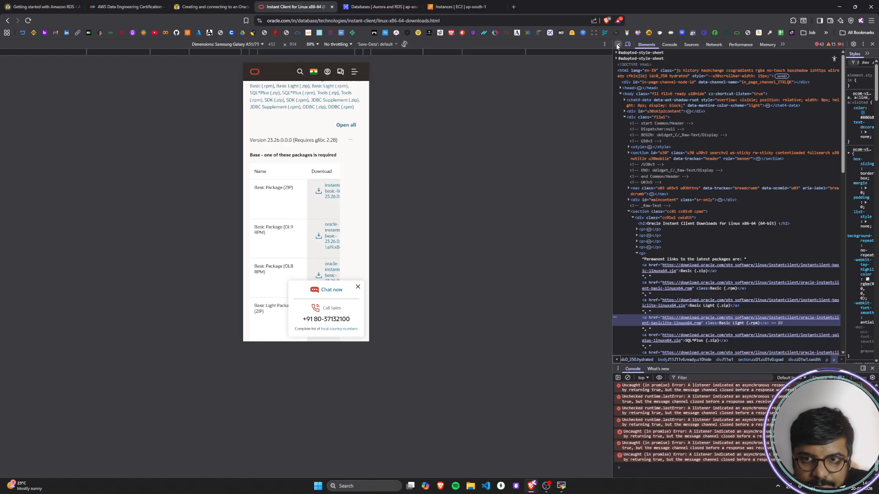
left_click(272, 238)
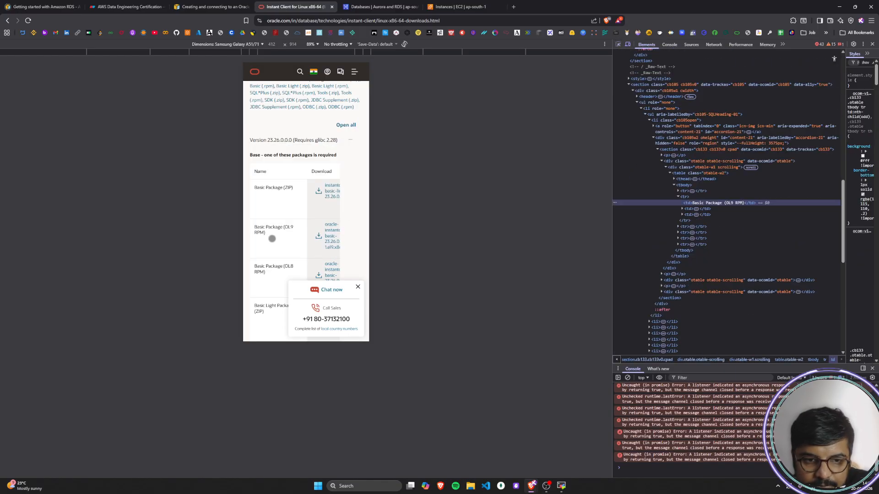
left_click(682, 209)
left_click(682, 227)
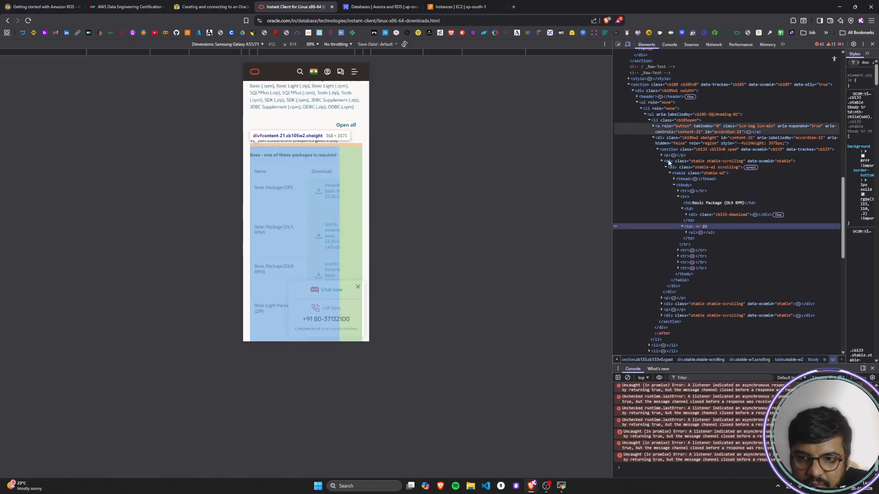
left_click(691, 216)
left_click(686, 214)
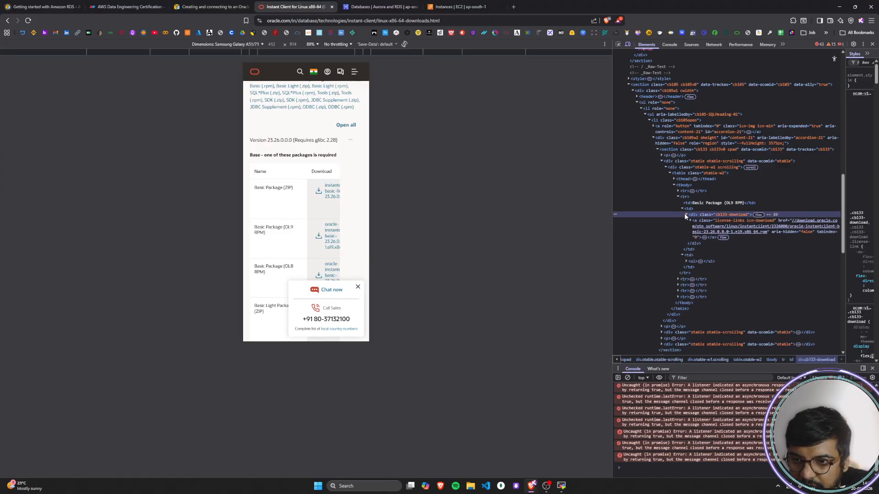
Step: Copy the link address of oracle-instantclient-basic-23.26.0.0.0-1.el9.x86_64.rpm from the HTML and check it in the clipboard history
left_click(790, 223)
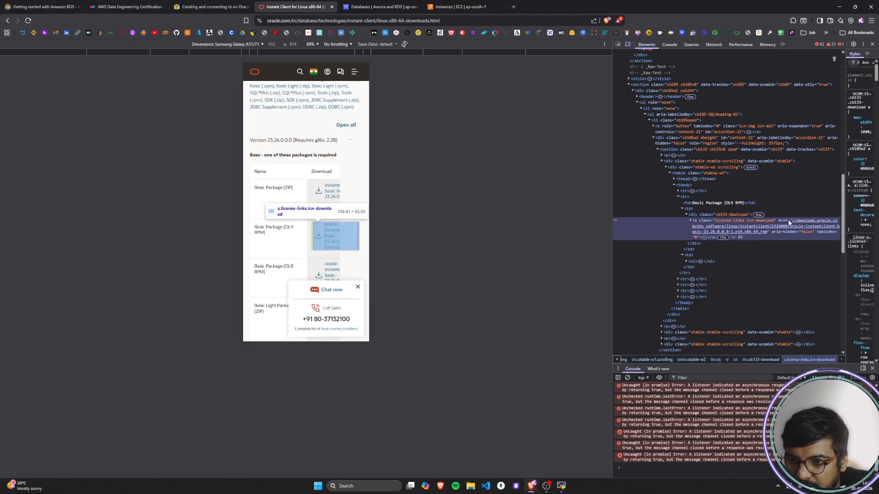
left_click_drag(792, 221, 799, 224)
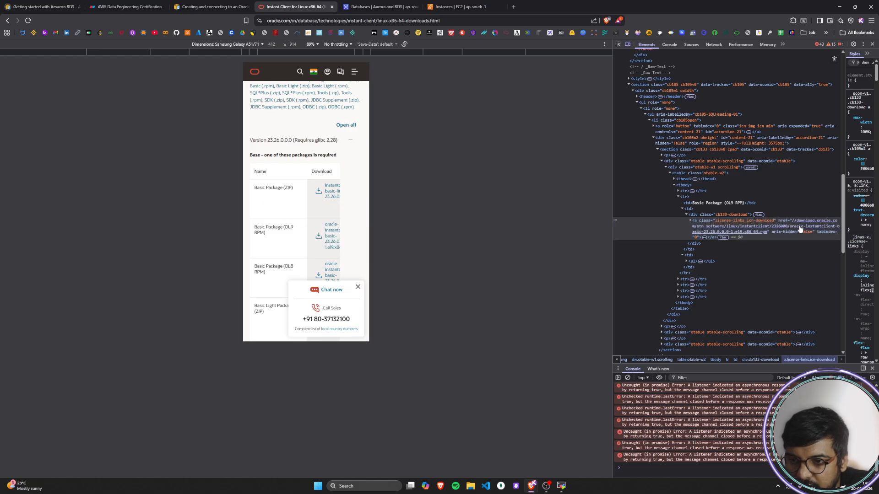
left_click(799, 228)
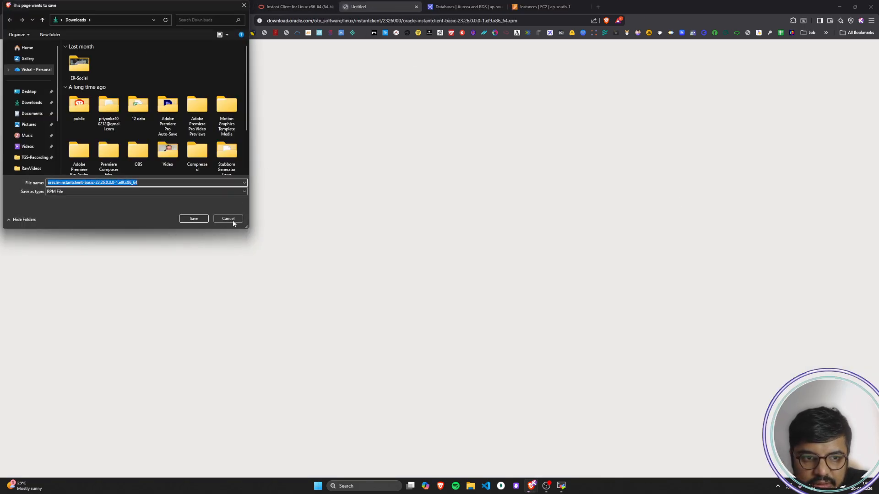
left_click(228, 219)
right_click(807, 227)
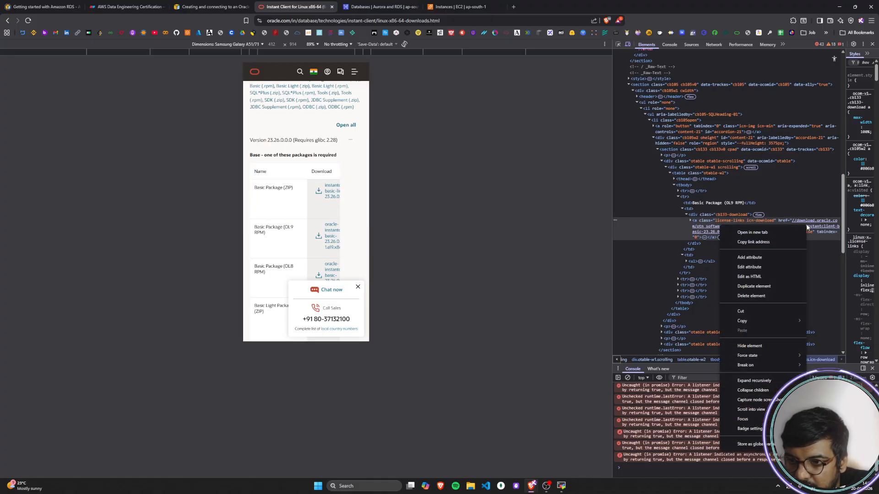
left_click(786, 239)
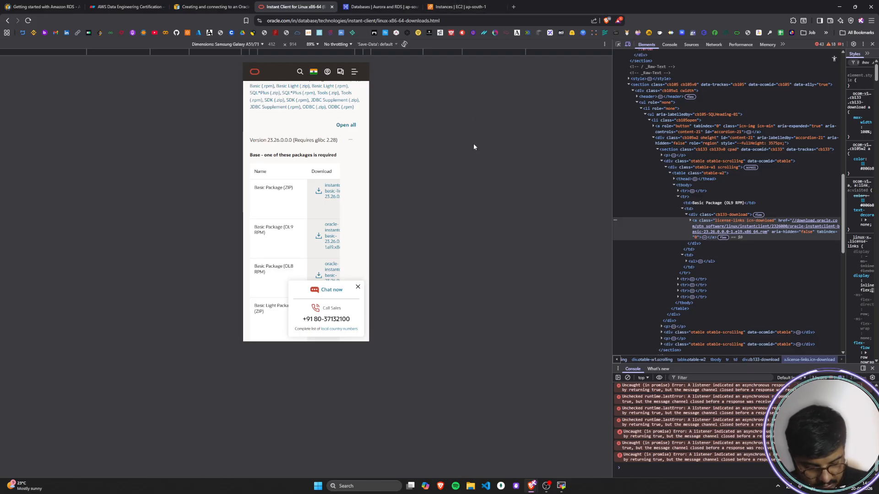
key("super+v")
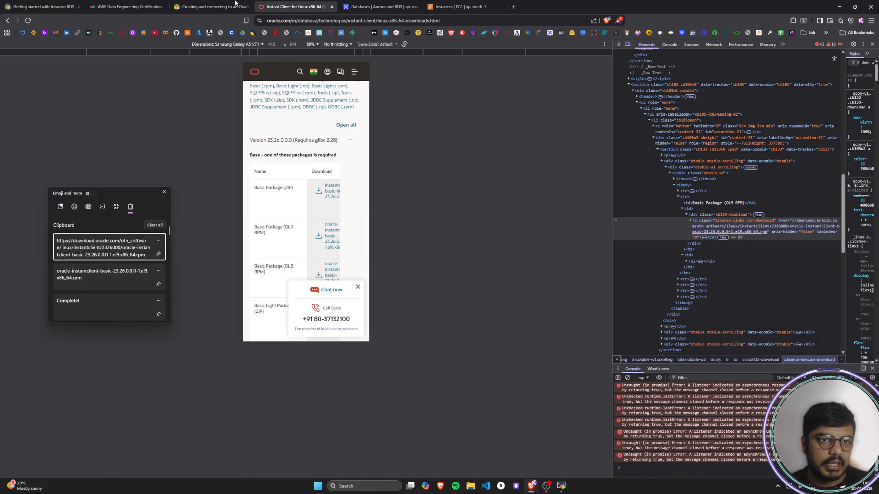
Step: Switch to the MobaXterm SSH session and download the Instant Client Basic RPM with wget, using the copied link address
left_click(564, 488)
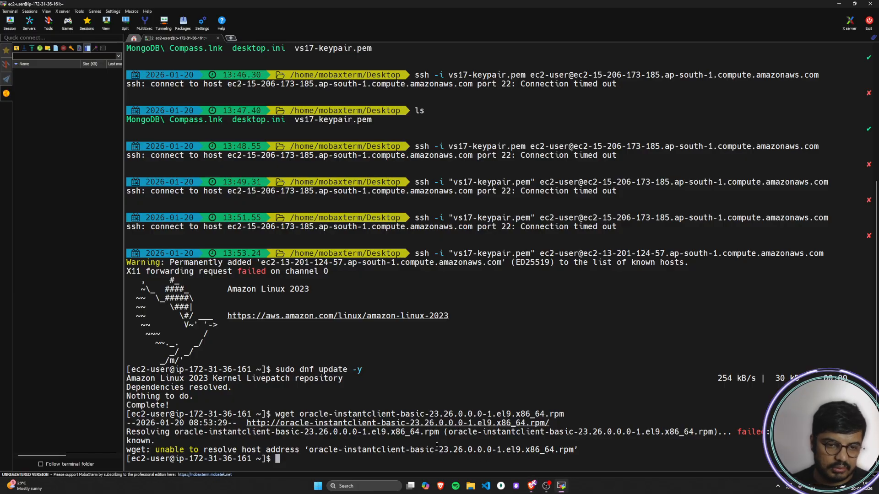
type("wget")
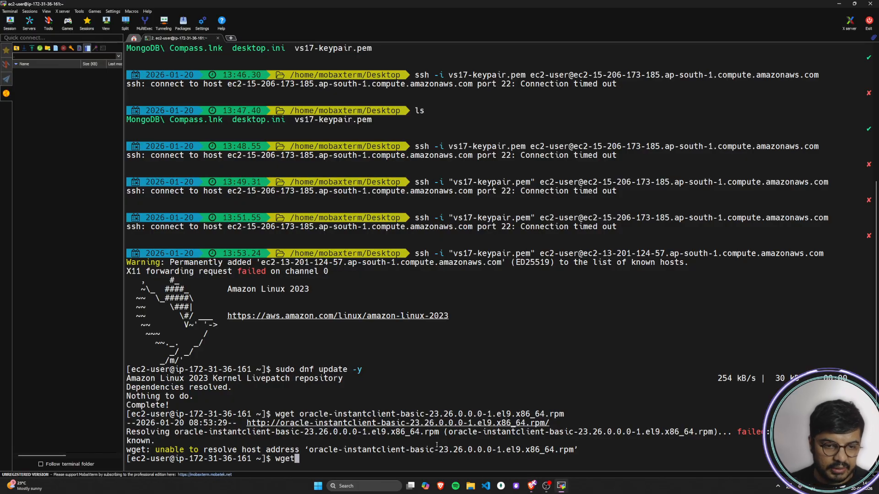
right_click(349, 465)
key("Return")
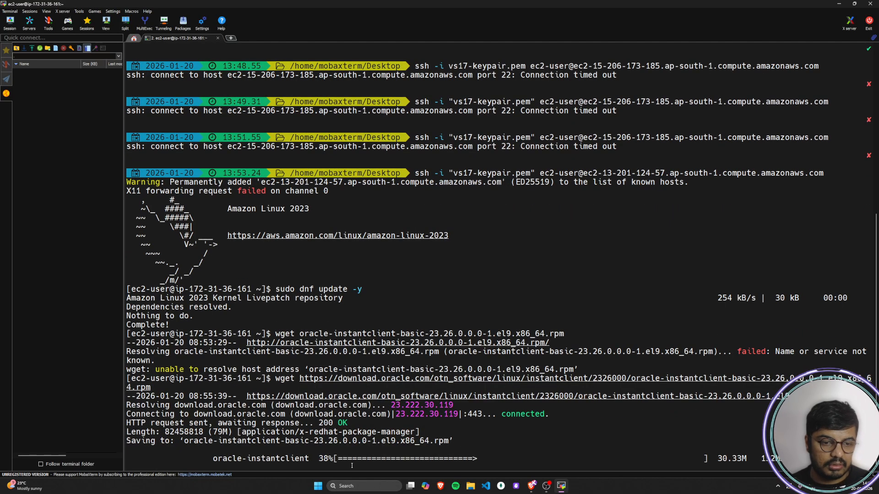
Step: Back in the browser, locate the SQL*Plus Package (OL9 RPM) download link in the page's HTML and copy its link address
key("alt+Tab")
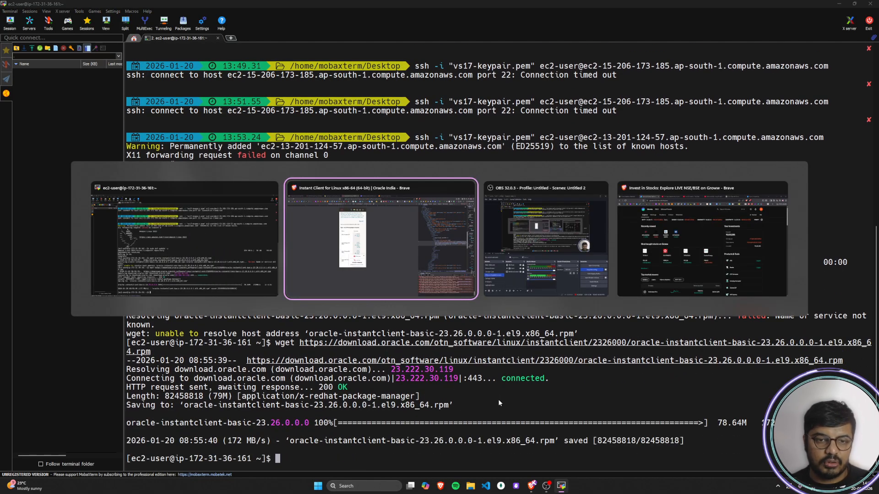
scroll(311, 203, "down", 3)
scroll(311, 203, "down", 4)
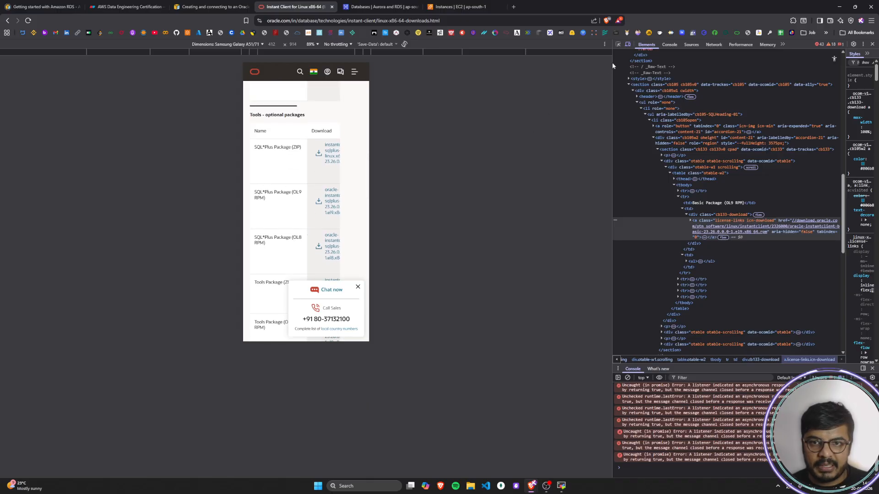
left_click(618, 44)
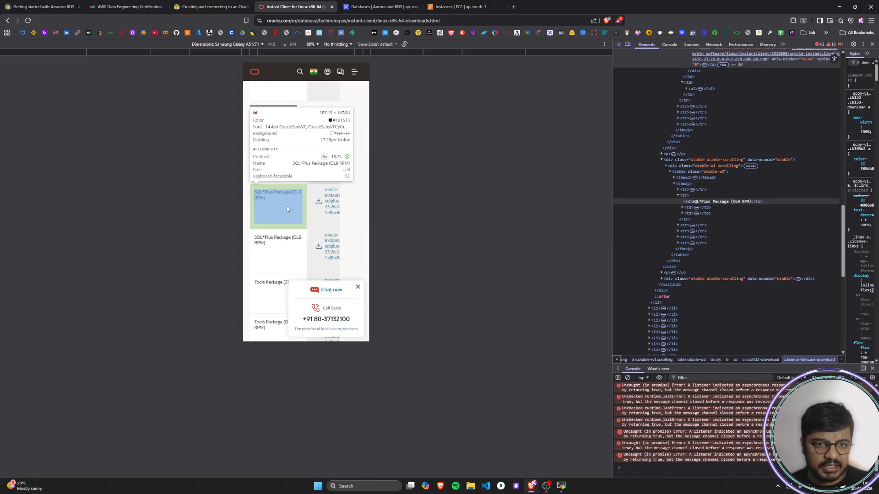
left_click(311, 225)
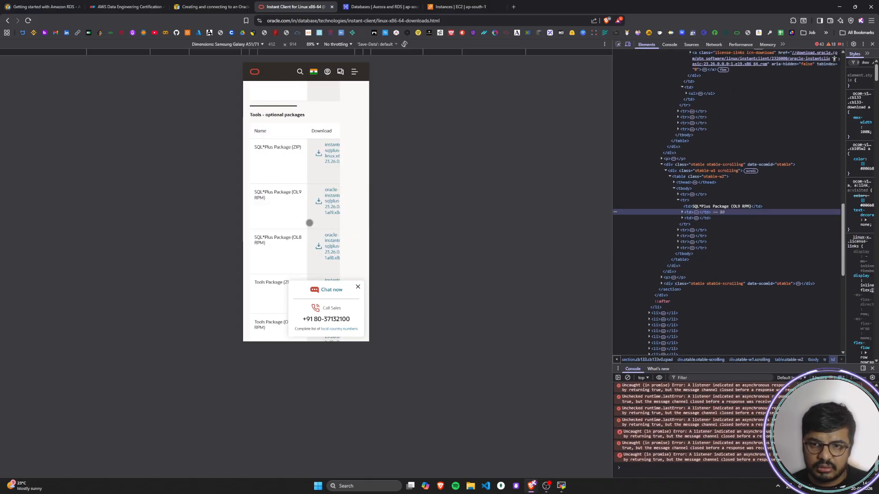
left_click(682, 213)
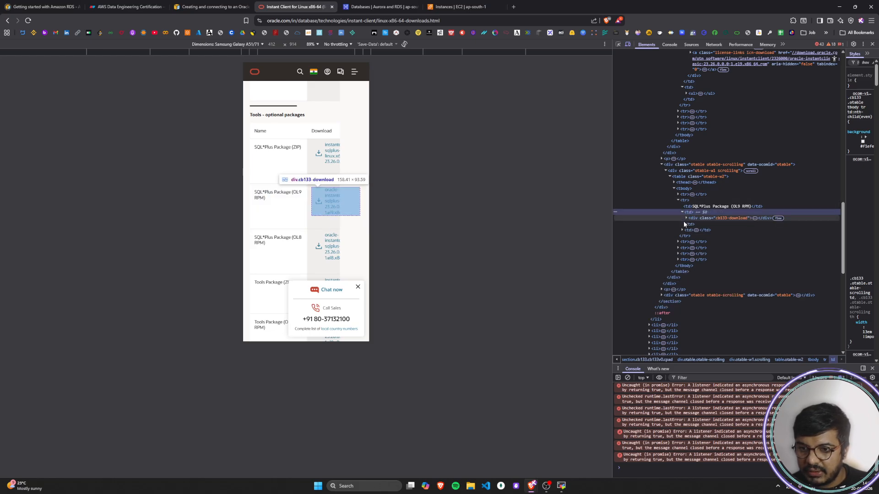
left_click(684, 218)
left_click(686, 218)
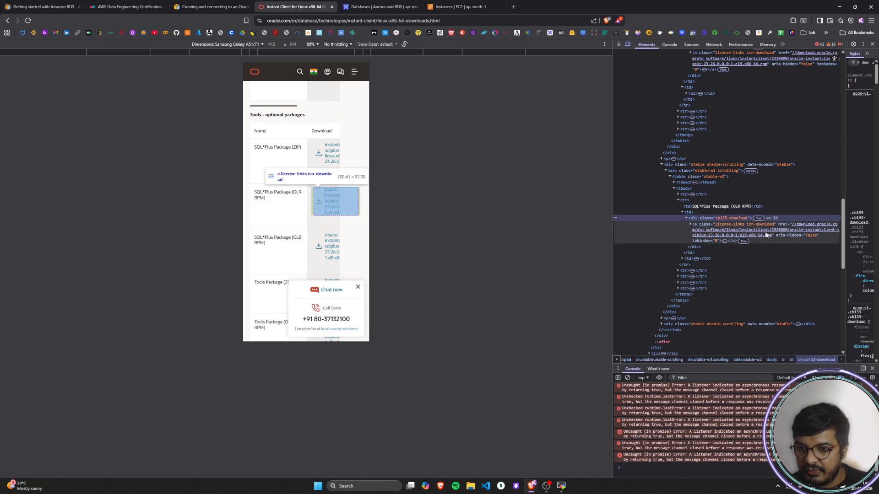
right_click(765, 237)
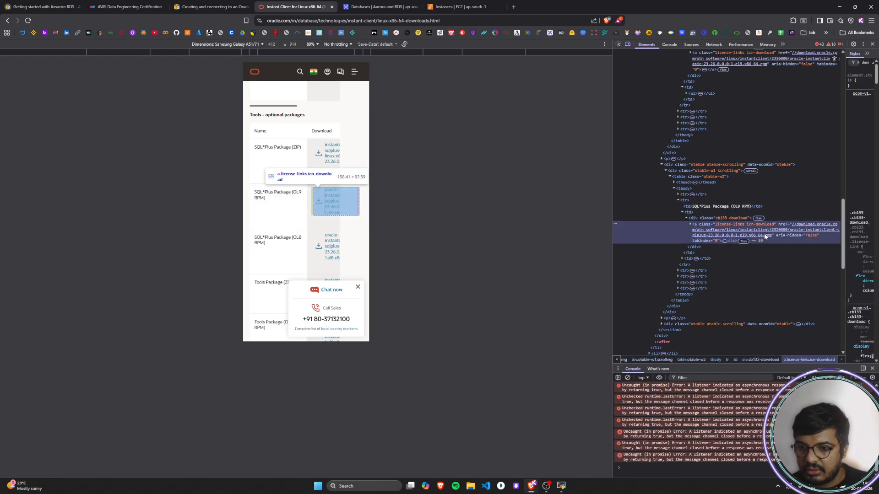
left_click(776, 251)
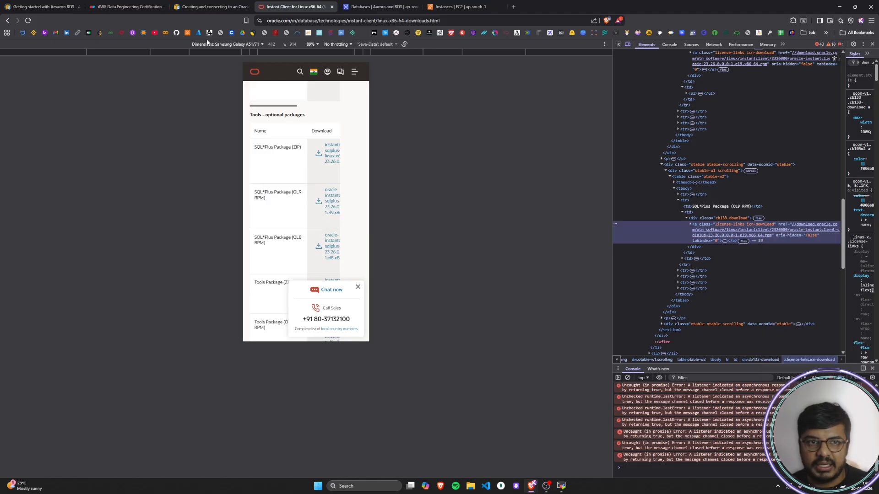
Step: Return to the MobaXterm SSH session and download the copied SQL*Plus RPM link with wget
left_click(562, 486)
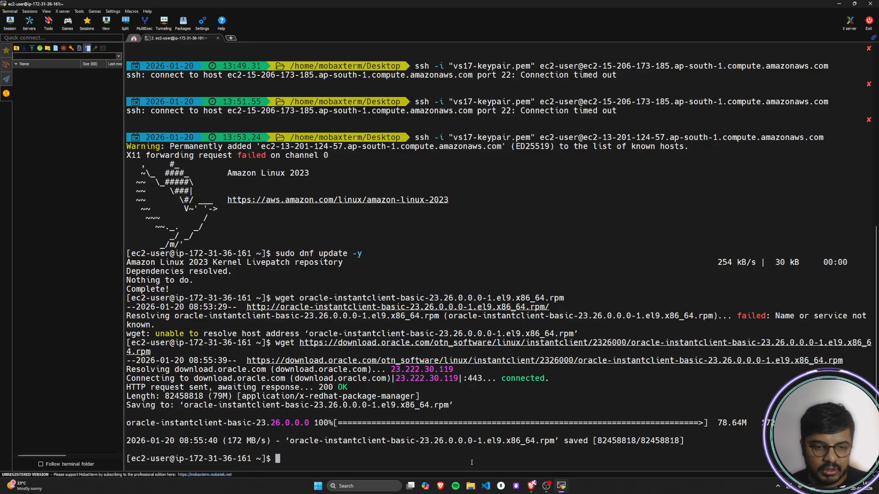
type("wget")
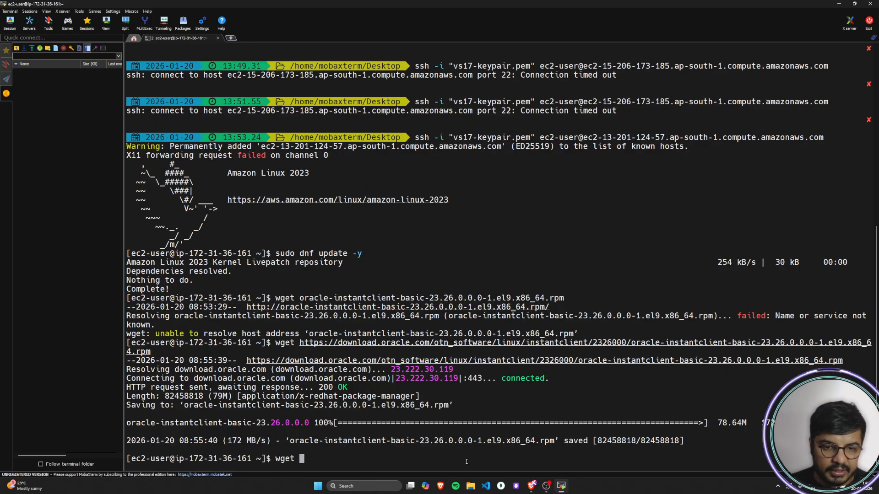
right_click(446, 458)
key("Return")
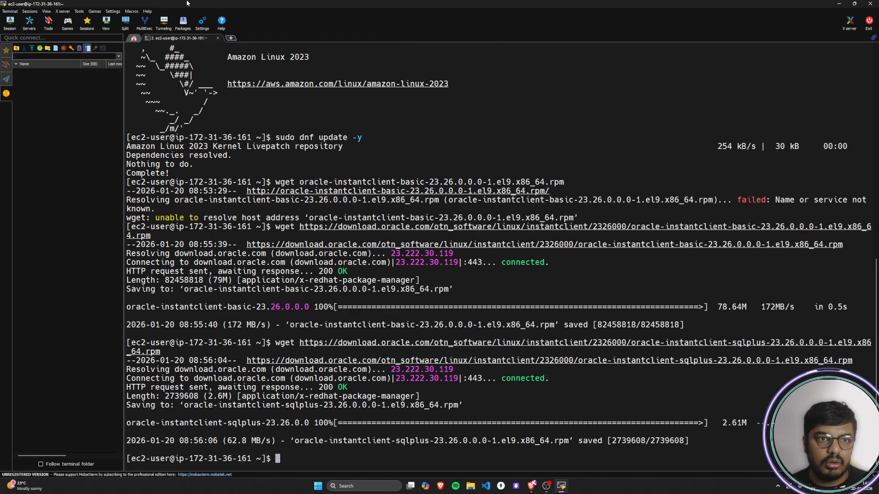
Step: Copy the package installation command sudo dnf install oracle-instantclient-*.rpm from step 7 of the AWS guide in the browser
key("alt+Tab")
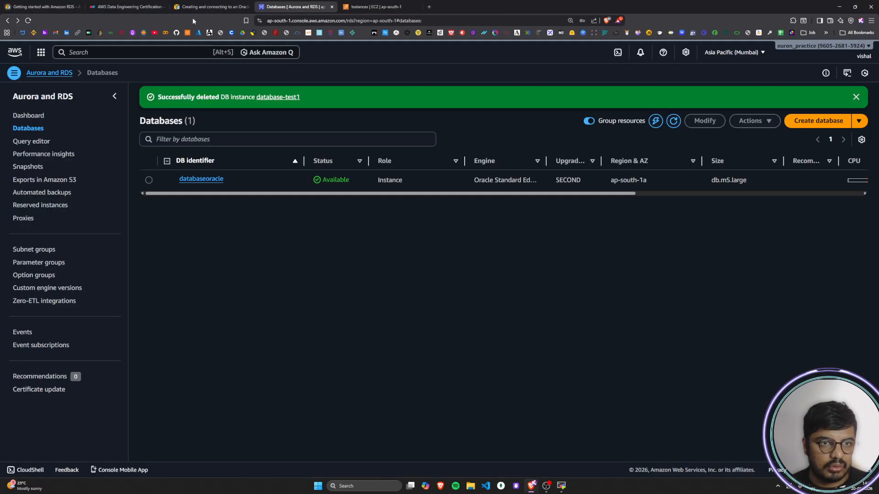
left_click(211, 6)
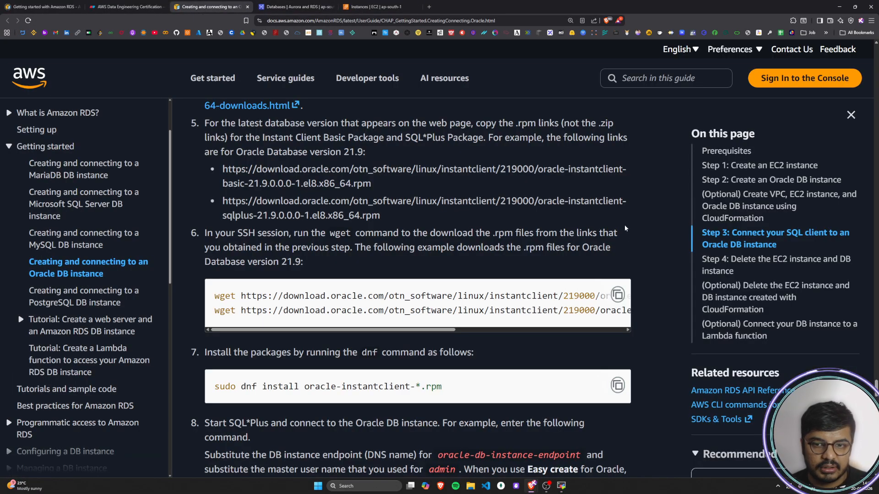
scroll(625, 232, "down", 3)
left_click_drag(207, 218, 477, 219)
left_click(494, 221)
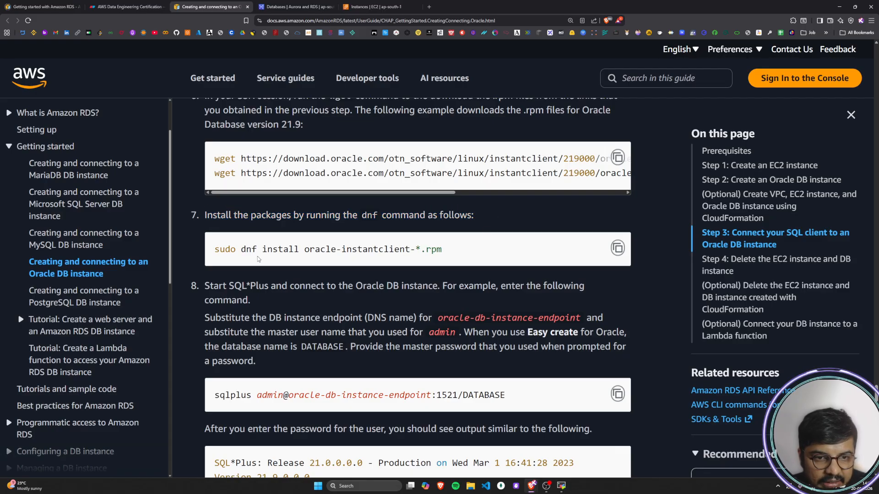
left_click(618, 248)
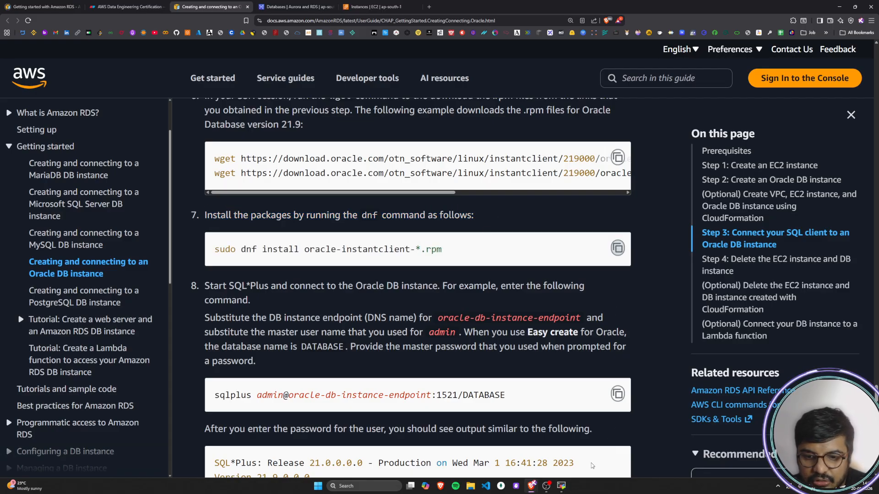
Step: In the MobaXterm SSH session, run sudo dnf install oracle-instantclient-*.rpm and answer y to the installation prompt
left_click(562, 486)
right_click(340, 454)
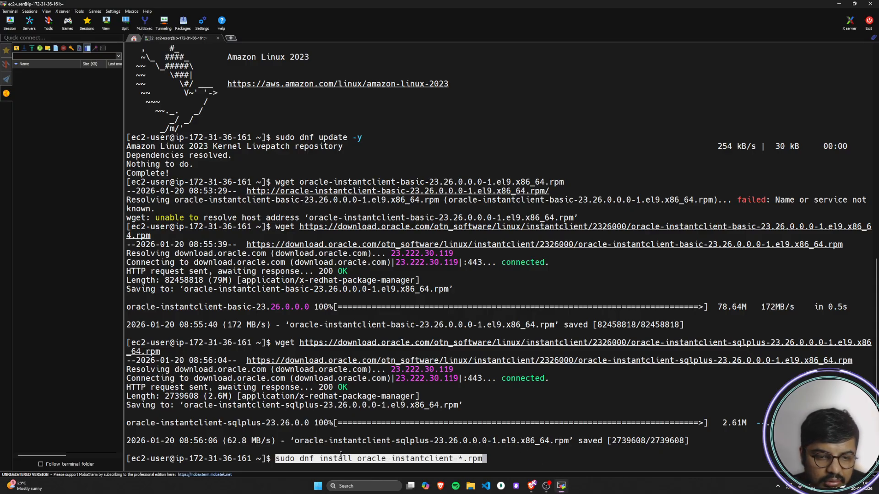
key("Return")
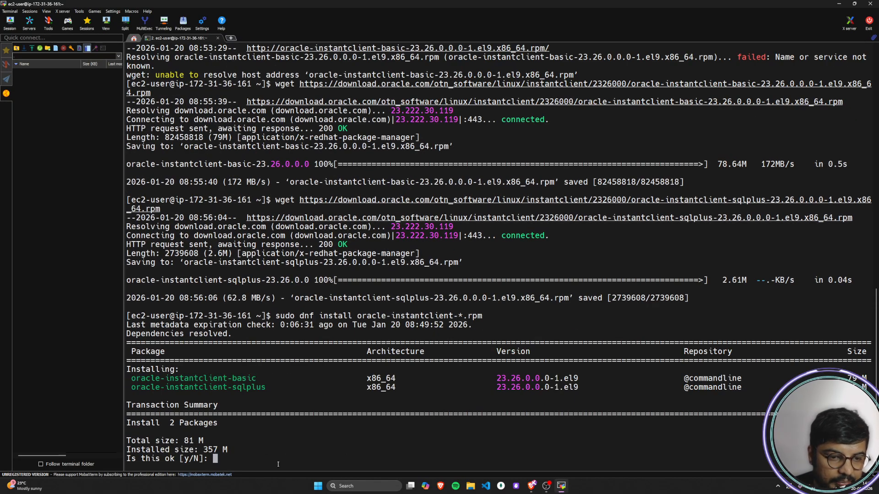
type("y")
key("Return")
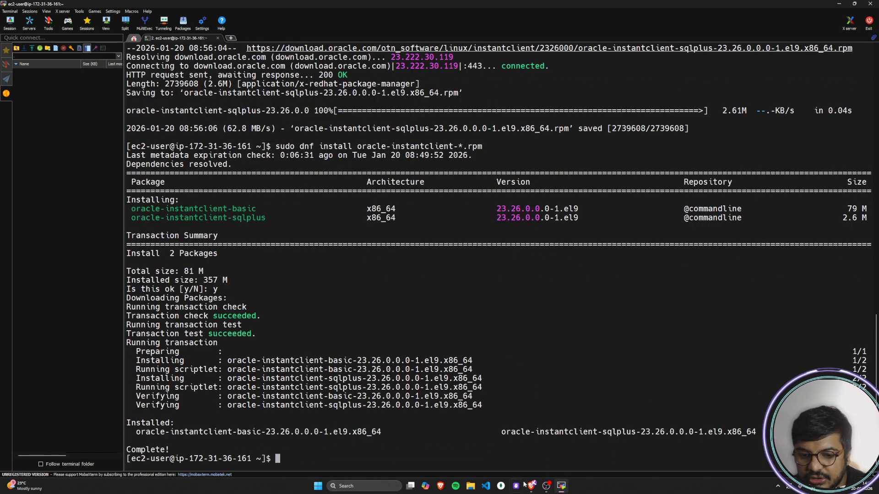
Step: Read step 8 of the AWS guide on starting SQL*Plus and substituting the DB instance endpoint in the sqlplus command
left_click(566, 446)
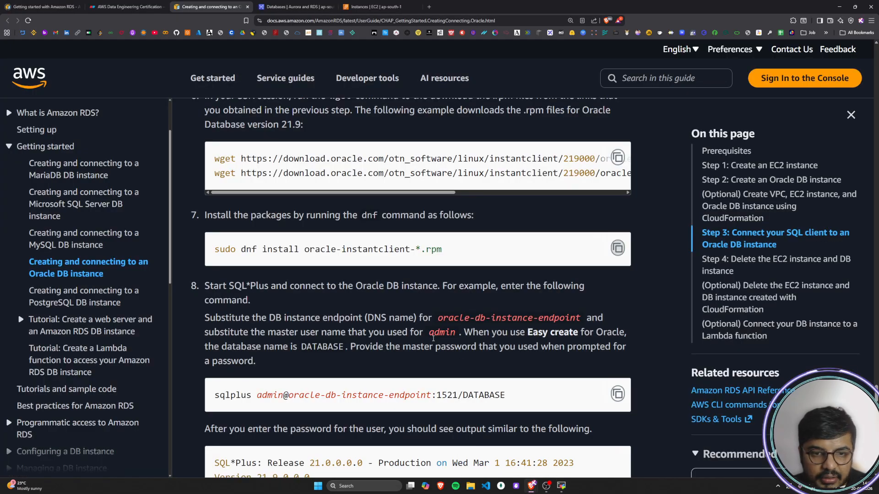
scroll(416, 312, "down", 1)
left_click_drag(206, 221, 585, 221)
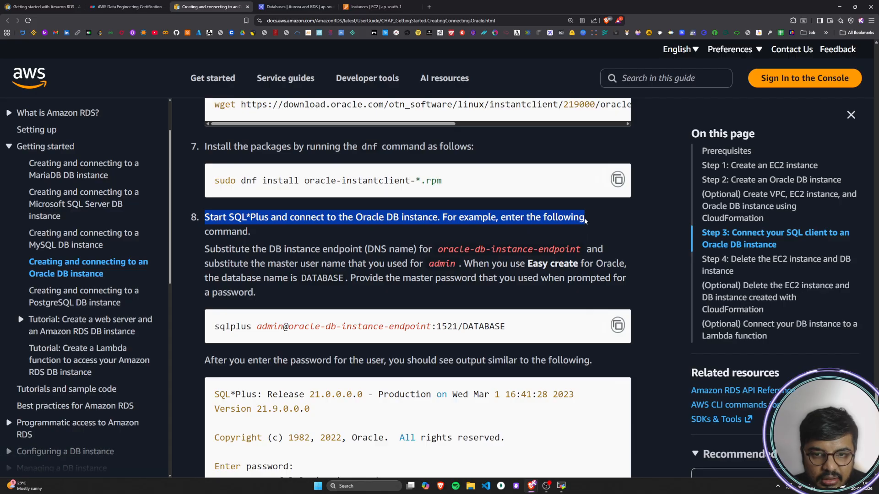
left_click(585, 221)
left_click_drag(219, 220, 289, 220)
left_click(352, 236)
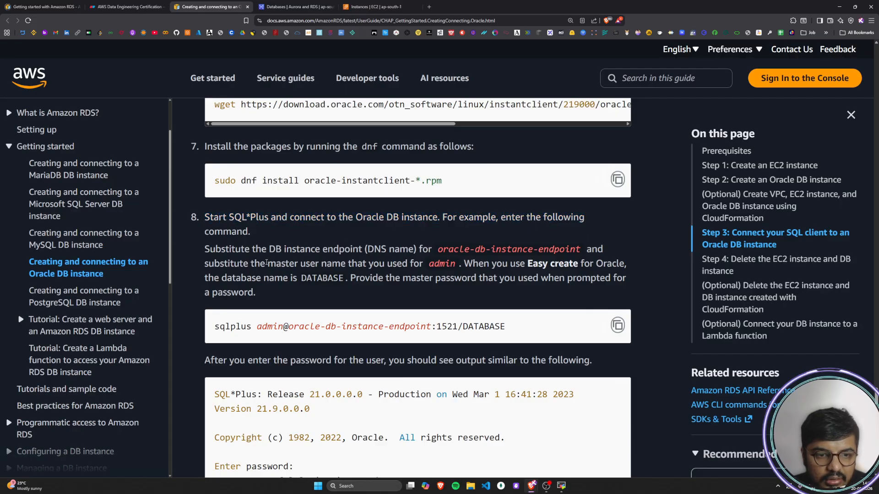
left_click_drag(205, 251, 581, 250)
left_click(390, 283)
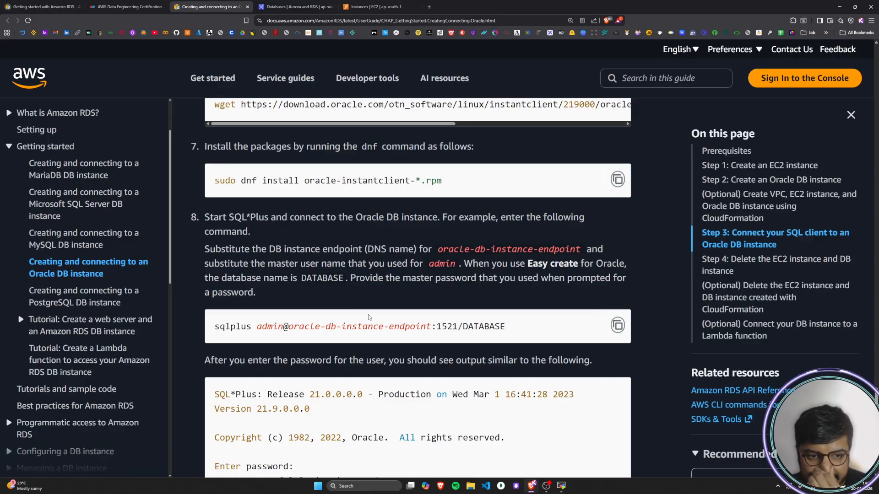
left_click_drag(220, 326, 431, 326)
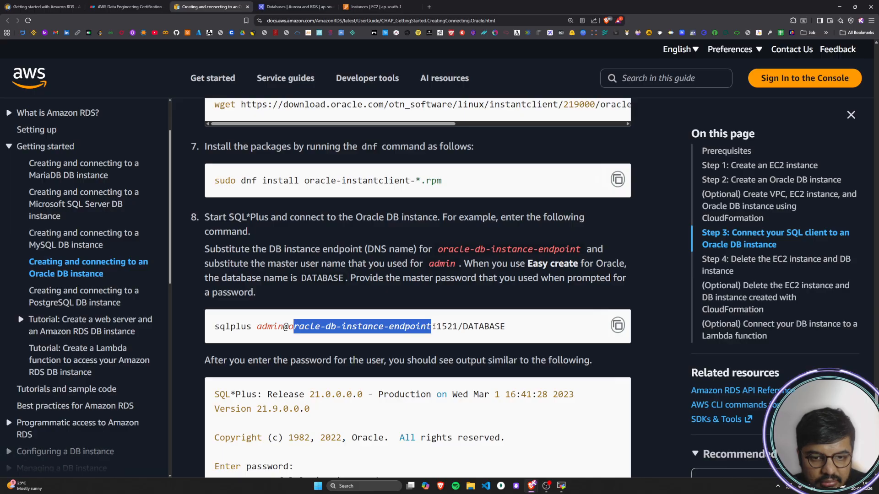
left_click(351, 293)
Step: Review the step 8 instructions on substituting the endpoint and master user name, the Easy create database name, and the master password
left_click_drag(202, 266, 411, 263)
left_click(389, 269)
left_click(453, 264)
left_click(430, 265)
left_click(411, 262)
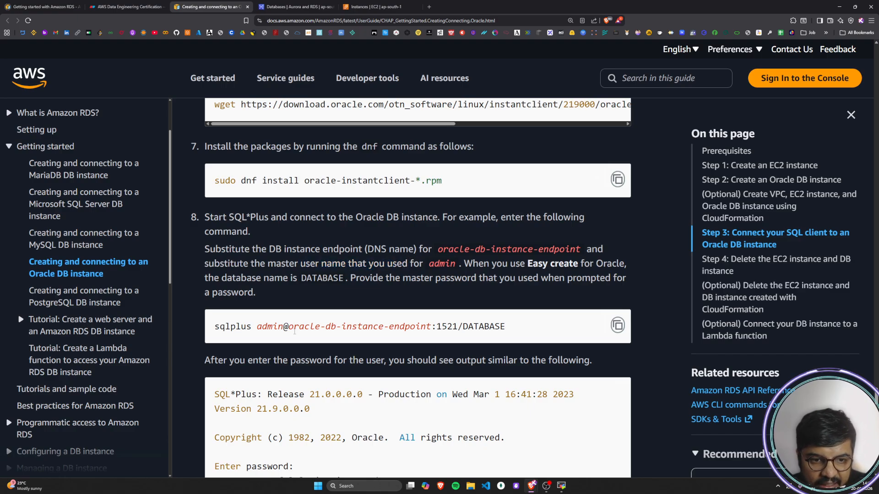
left_click_drag(290, 327, 433, 322)
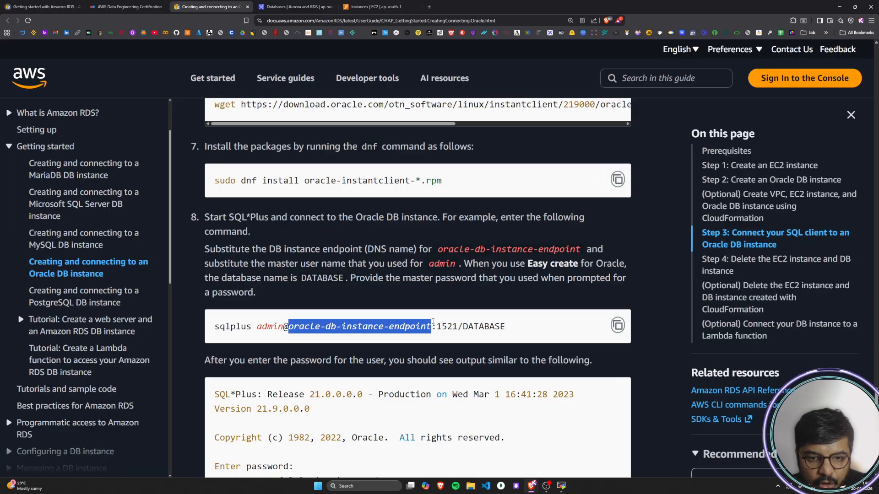
left_click(431, 301)
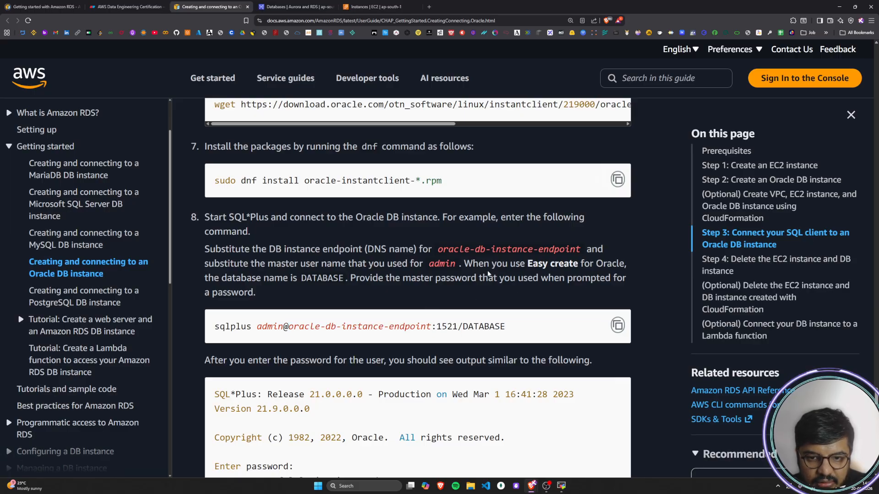
left_click_drag(209, 249, 604, 251)
left_click_drag(214, 264, 453, 265)
left_click_drag(484, 264, 627, 265)
left_click_drag(227, 279, 626, 279)
left_click_drag(223, 293, 257, 293)
left_click(288, 294)
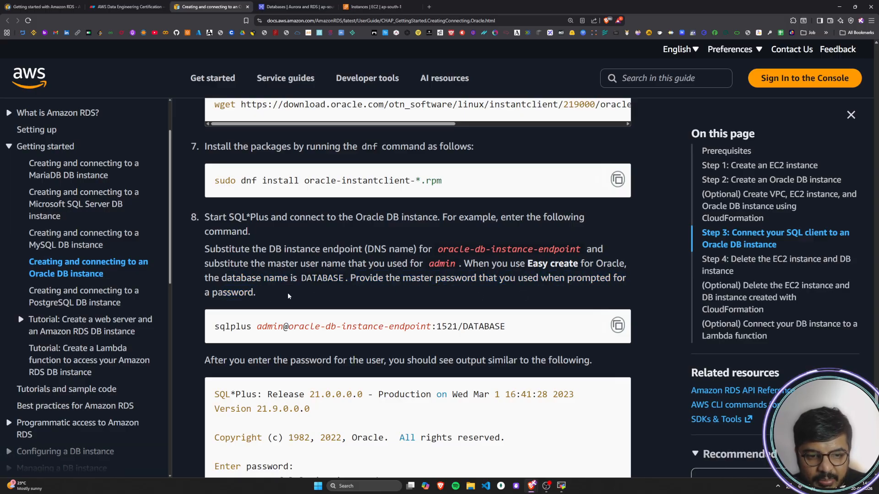
Step: Copy the sqlplus connection command from the guide, paste it into a new tab's address field, and replace admin with the master user name
scroll(287, 295, "down", 2)
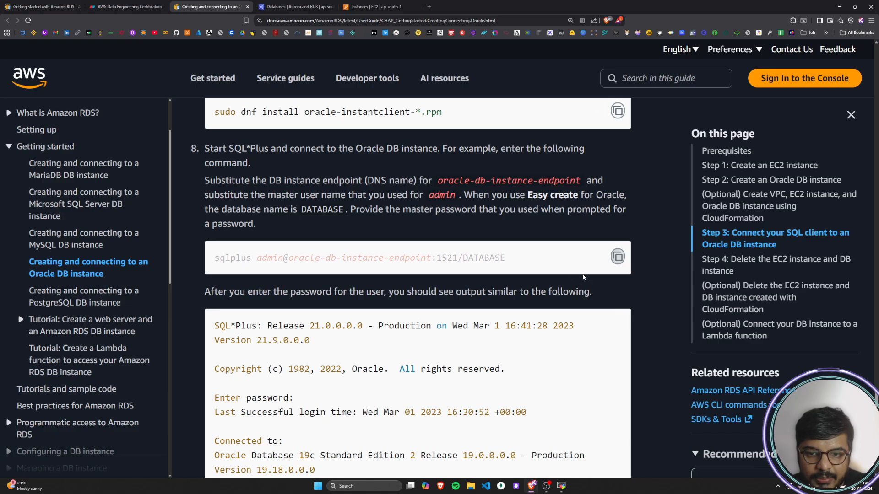
key("ctrl+t")
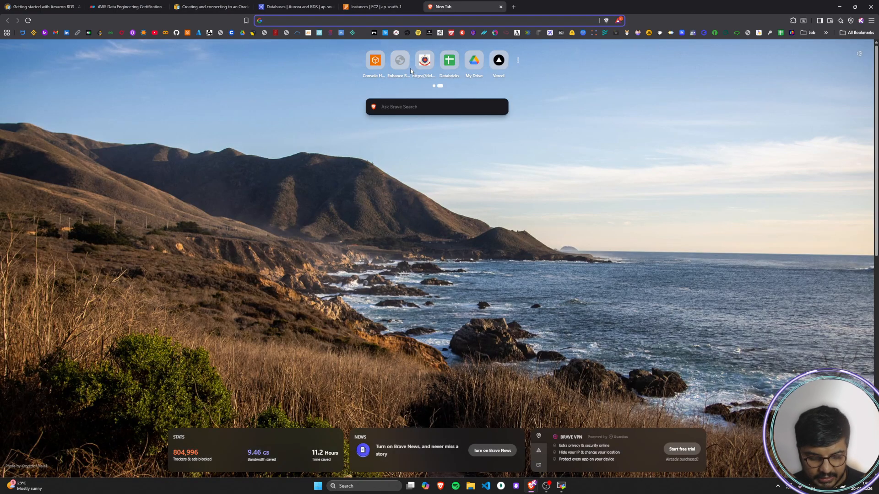
type("sqlplus admin@oracle-db-instance-endpoint:1521/DATABASE")
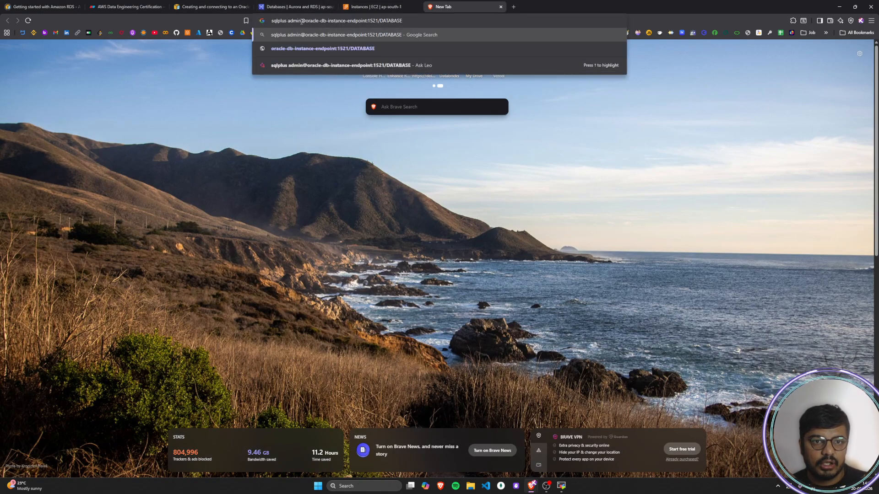
left_click_drag(302, 22, 287, 21)
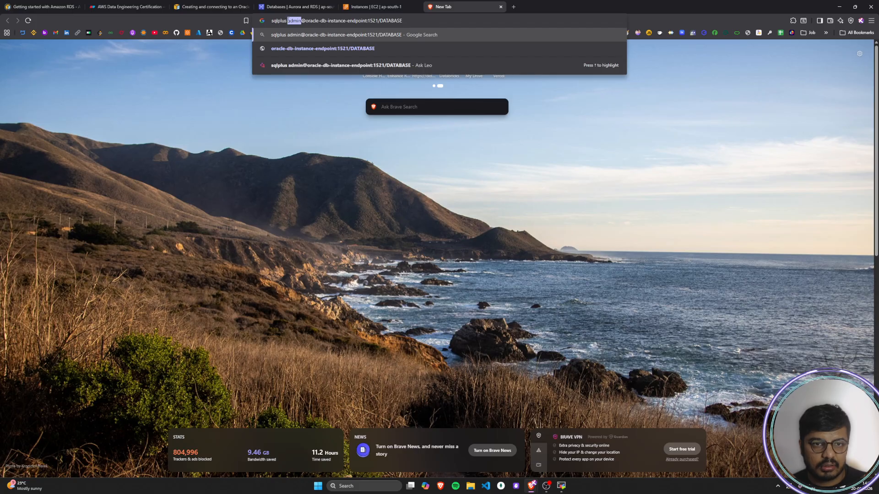
type("vishal")
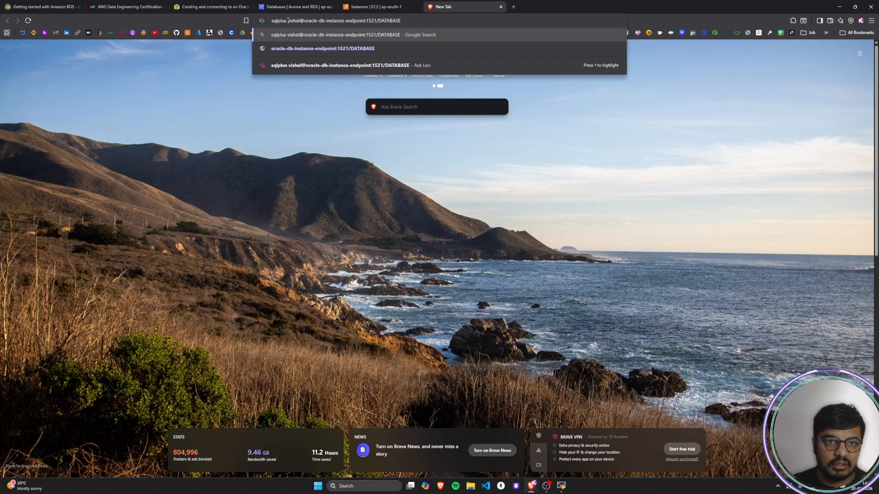
Step: Copy databaseoracle's endpoint from its RDS details, substitute it for oracle-db-instance-endpoint in the sqlplus command, and copy the completed command
left_click(295, 6)
left_click(192, 179)
left_click(154, 339)
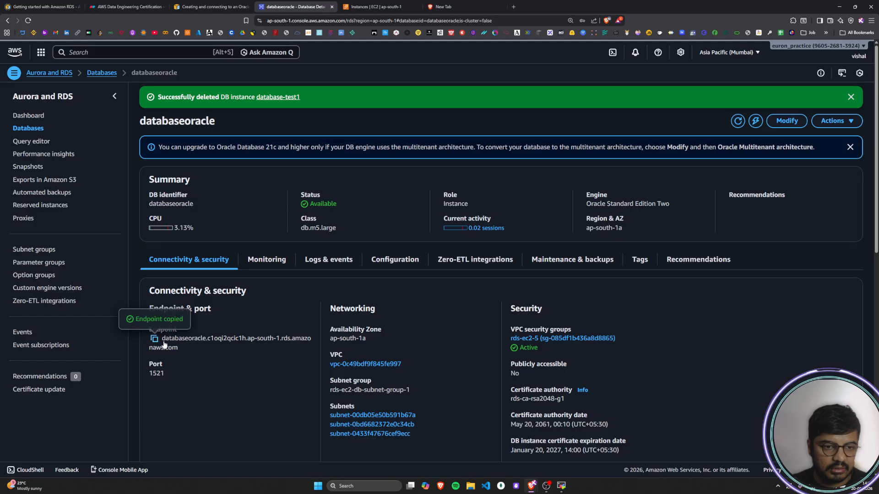
left_click(375, 7)
left_click(456, 7)
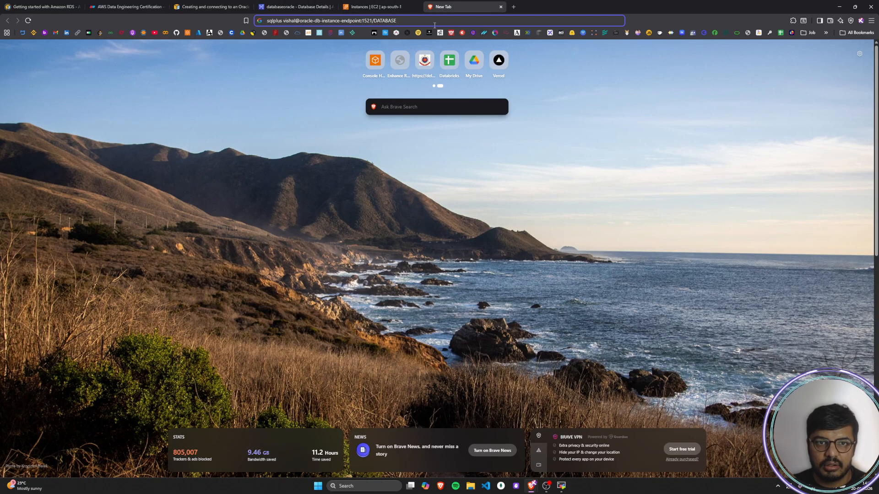
left_click_drag(361, 20, 299, 20)
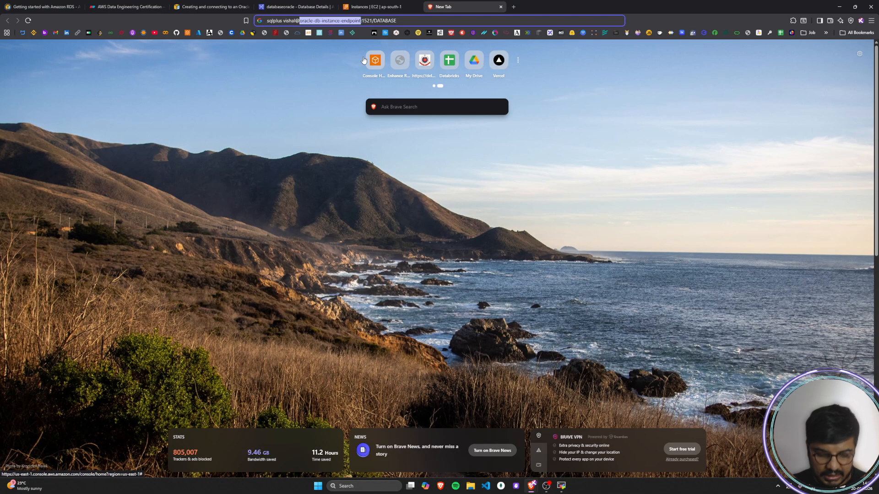
key("ctrl+v")
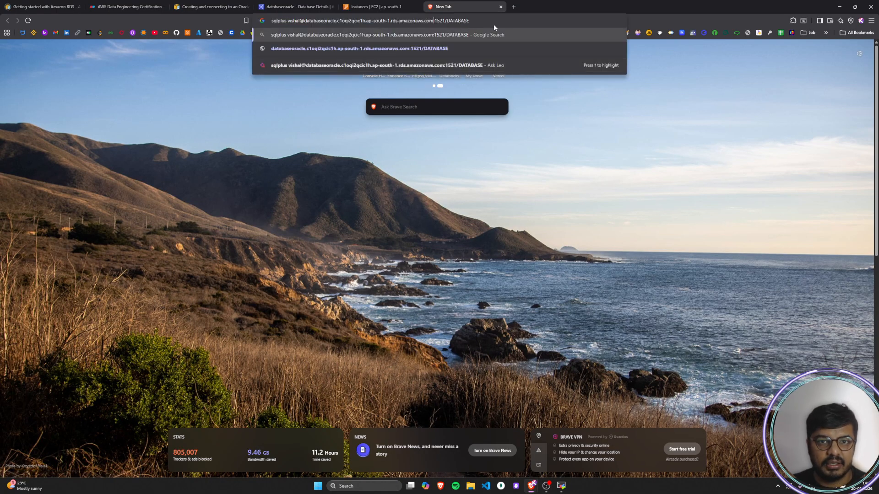
key("ctrl+a")
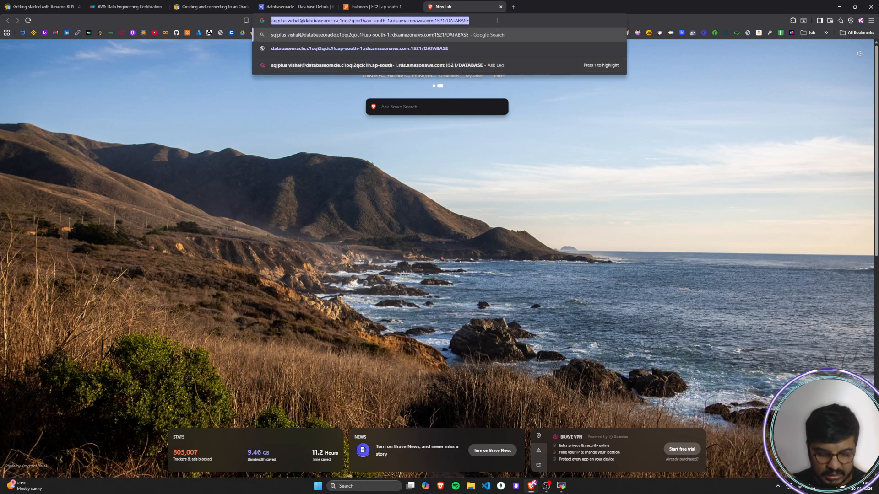
left_click(501, 6)
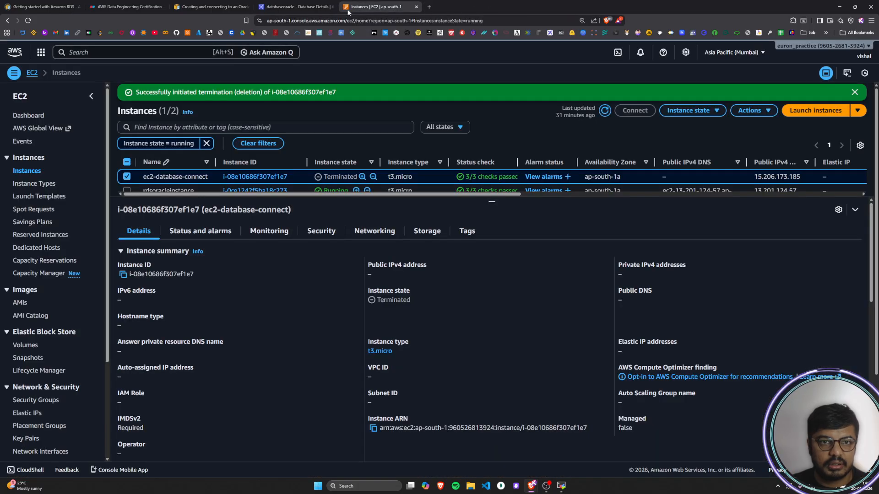
Step: Switch to MobaXterm, run the copied sqlplus connection command, and enter the master password when prompted
left_click(562, 485)
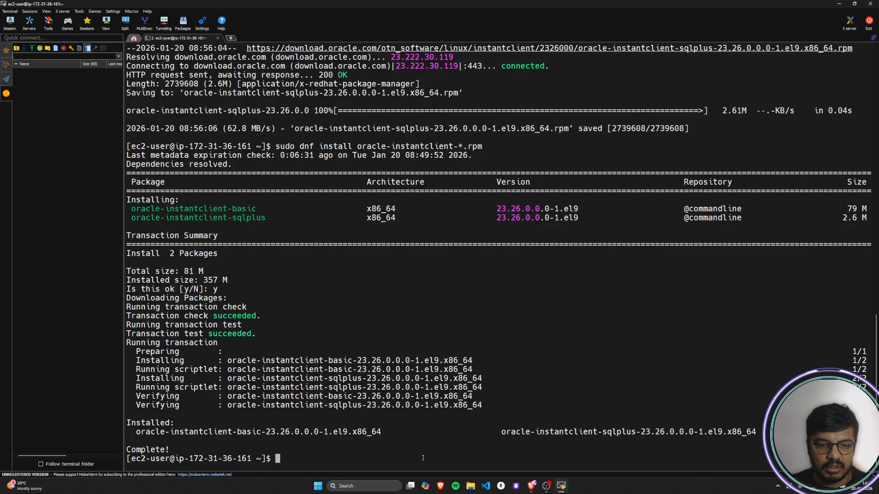
right_click(341, 456)
key("Return")
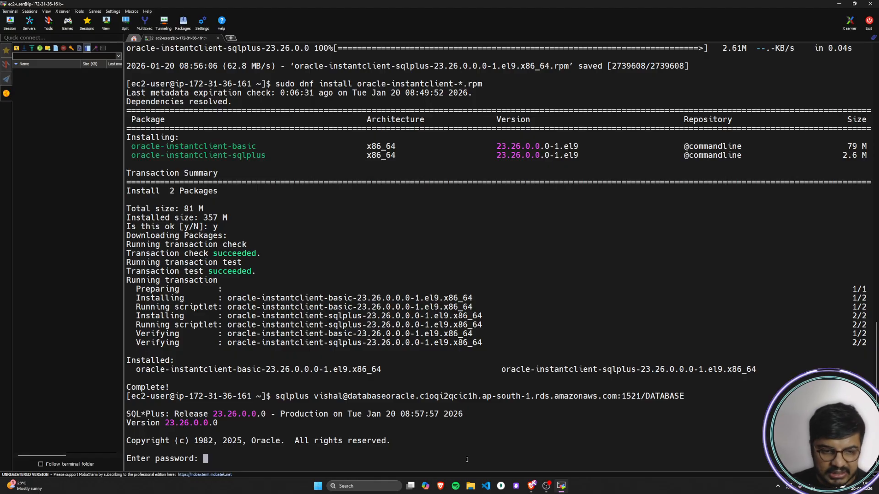
key("Return")
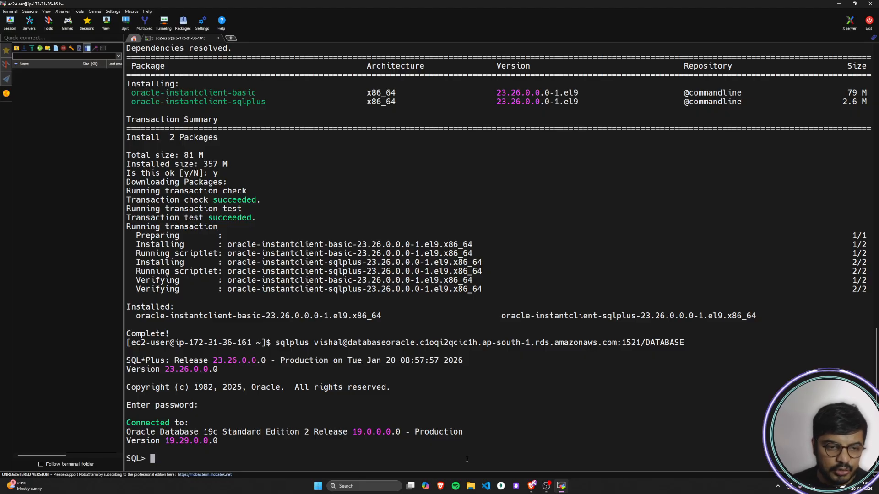
left_click_drag(146, 458, 126, 460)
left_click(224, 461)
scroll(224, 462, "up", 1)
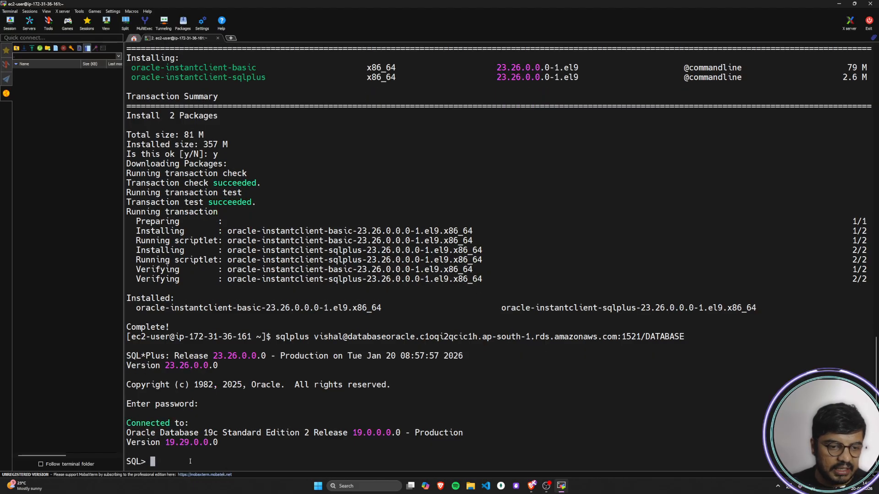
double_click(139, 462)
left_click(214, 457)
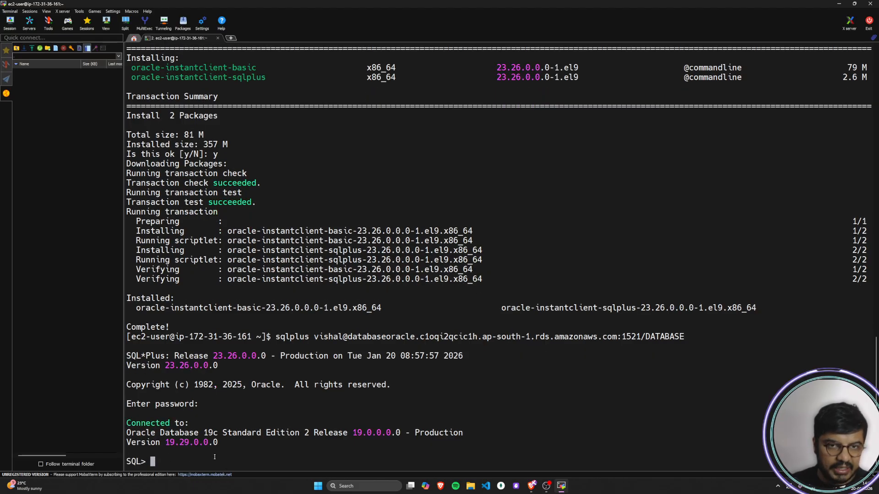
Step: Return to the AWS guide in Brave and review step 8's sample SQL*Plus output and the notes on connection help
key("alt+Tab")
left_click(213, 5)
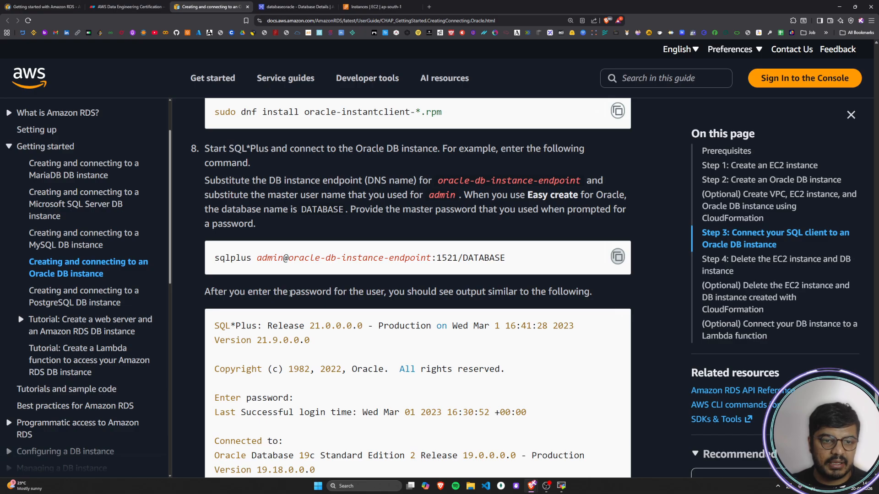
scroll(293, 294, "down", 2)
left_click_drag(210, 189, 602, 195)
left_click(309, 258)
left_click_drag(214, 222, 236, 396)
left_click(296, 217)
scroll(297, 217, "down", 3)
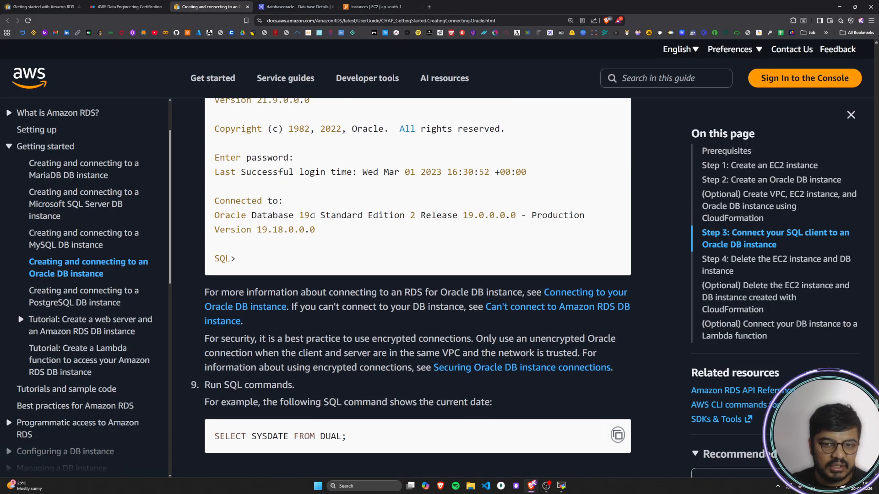
left_click_drag(230, 292, 542, 292)
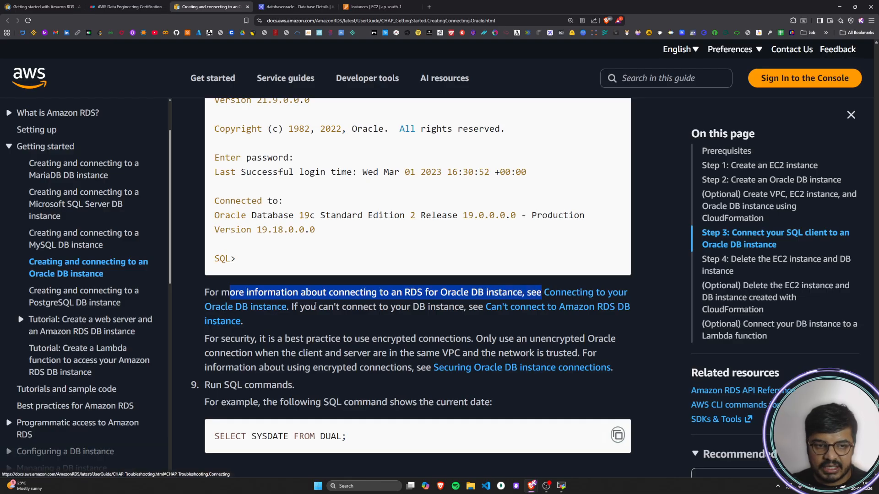
left_click_drag(301, 307, 466, 306)
scroll(294, 286, "down", 1)
left_click(294, 286)
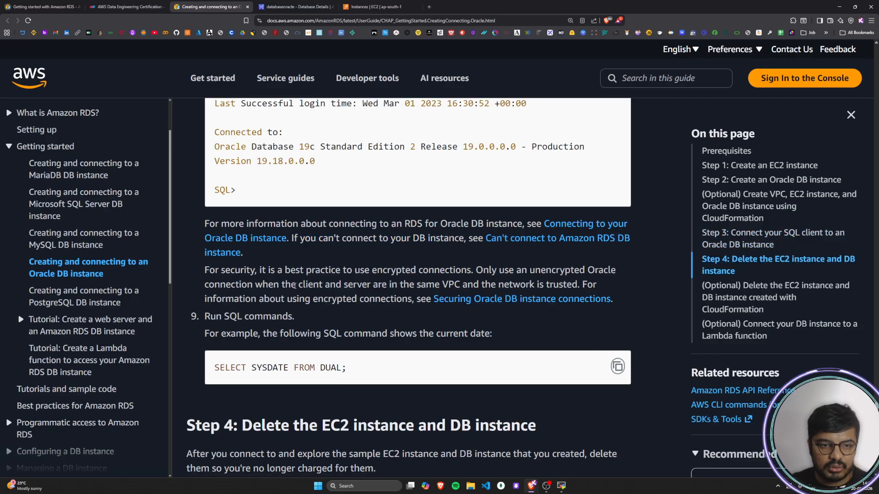
Step: Read the guide's security note on encrypted connections and when an unencrypted Oracle connection is acceptable
key("alt+Tab")
key("alt+Tab")
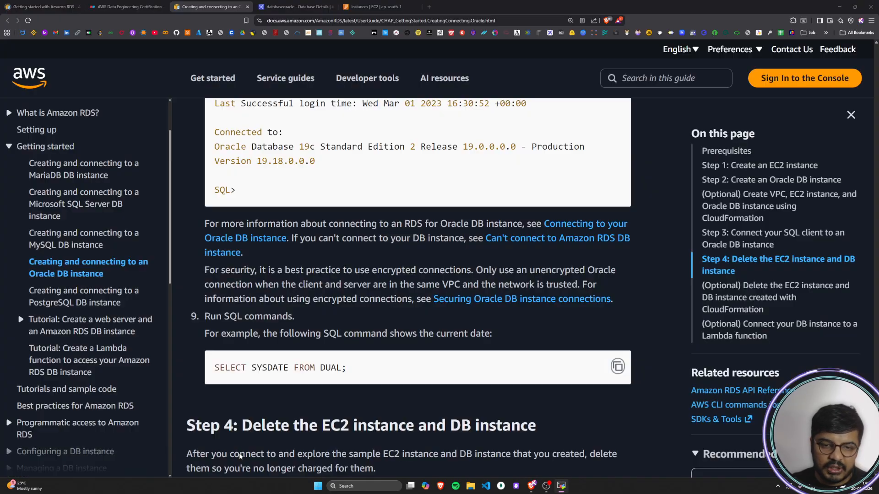
left_click_drag(206, 271, 613, 271)
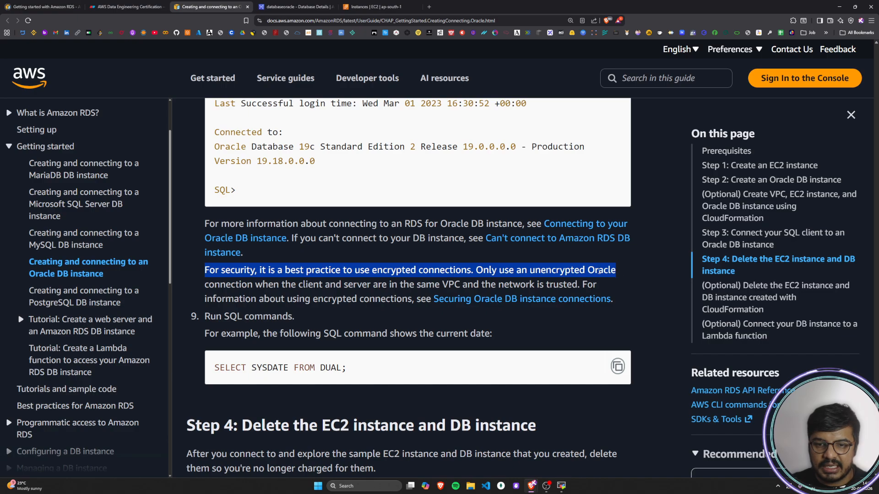
left_click_drag(220, 285, 592, 284)
left_click_drag(205, 298, 440, 284)
scroll(236, 259, "down", 2)
left_click(223, 249)
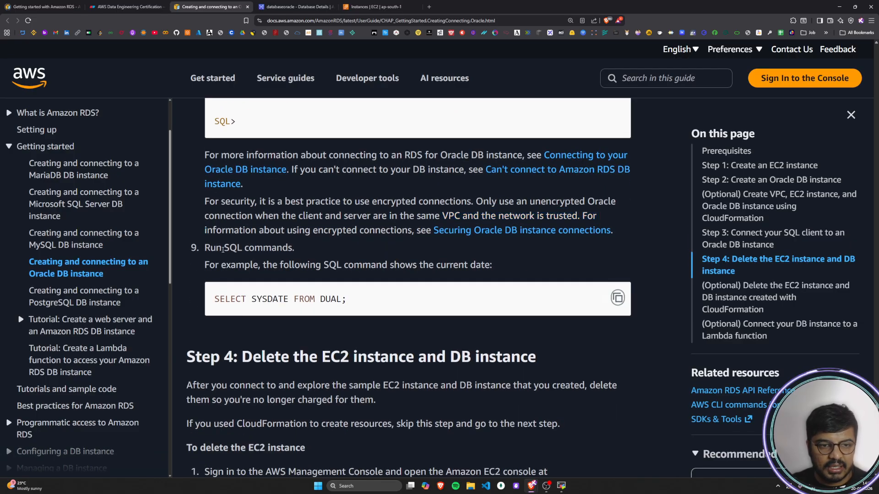
Step: Read step 9 on running SQL commands, copy the example SELECT SYSDATE FROM DUAL; and switch back to MobaXterm
left_click_drag(212, 247, 294, 248)
left_click_drag(214, 265, 496, 264)
left_click(496, 264)
left_click(617, 298)
key("alt+Tab")
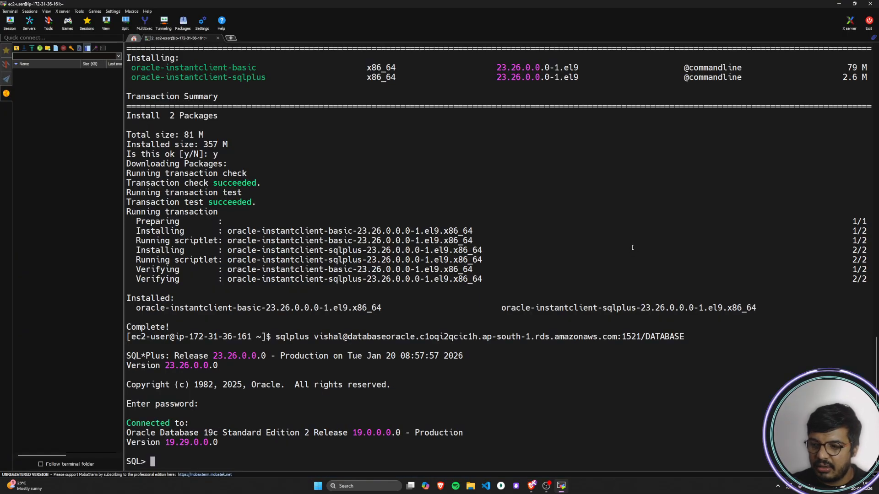
Step: Try to run SELECT SYSDATE FROM DUAL;SELECT SYSDATE FROM DUAL; at the SQL prompt
right_click(251, 462)
right_click(251, 461)
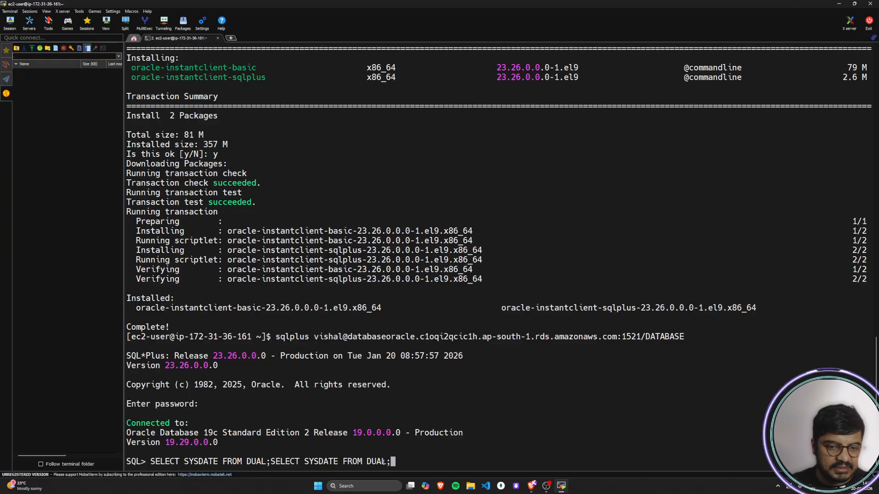
key("Left")
key("Left")
key("Left")
key("Left")
key("Left")
key("Left")
key("Left")
key("Left")
key("Left")
key("Left")
key("Left")
key("Left")
key("Left")
key("Left")
key("Left")
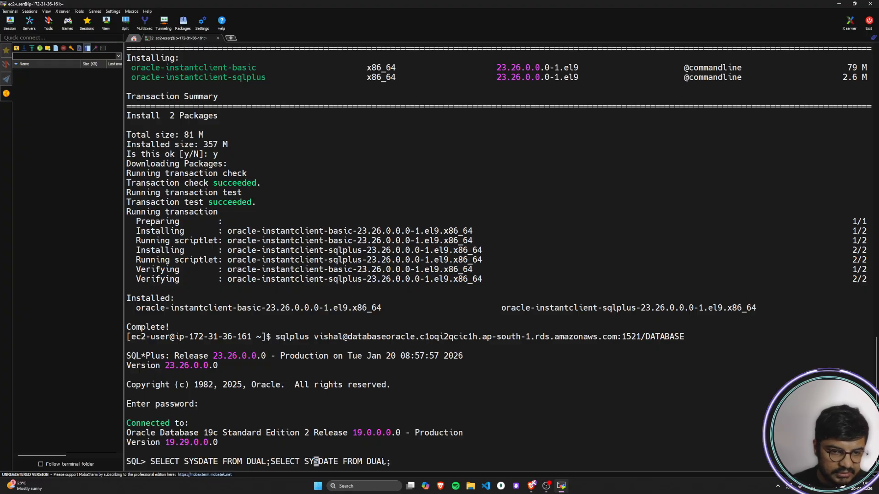
key("Right")
key("Right")
key("Right")
key("Right")
key("Right")
key("Right")
key("Right")
key("Right")
key("Right")
key("Right")
key("Right")
key("Right")
key("Right")
key("Right")
key("Right")
key("Right")
key("Right")
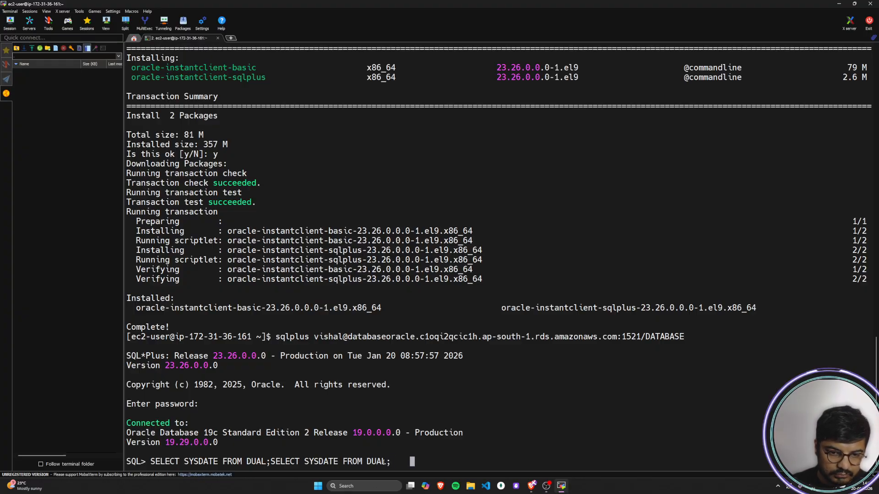
key("BackSpace")
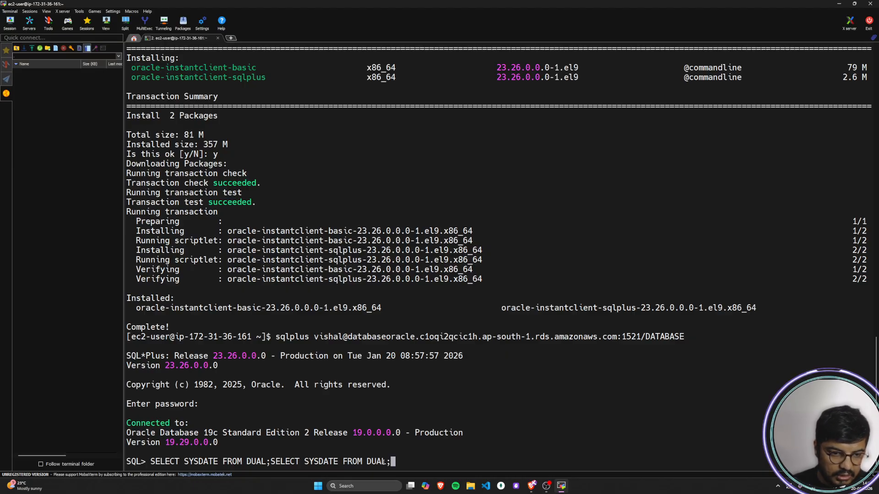
key("Return")
key("Return")
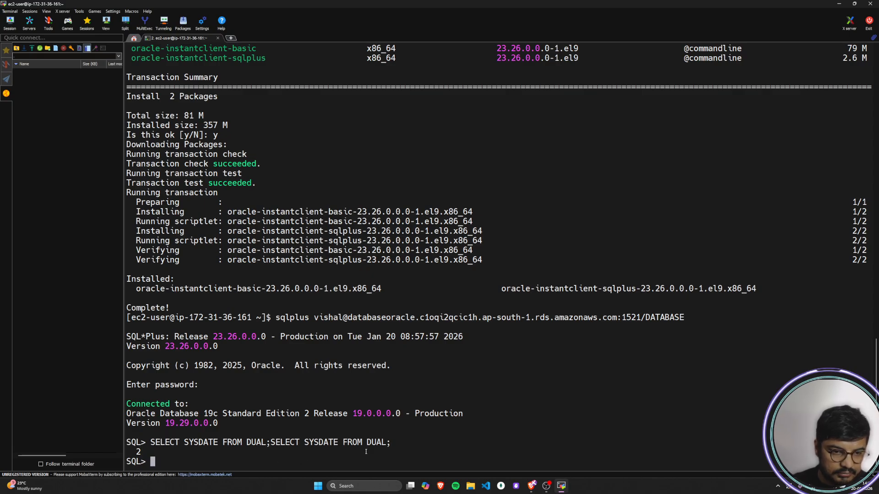
Step: Try a single SELECT SYSDATE FROM DUAL;, compare it with the guide's example, and submit a lone semicolon
right_click(210, 462)
key("Return")
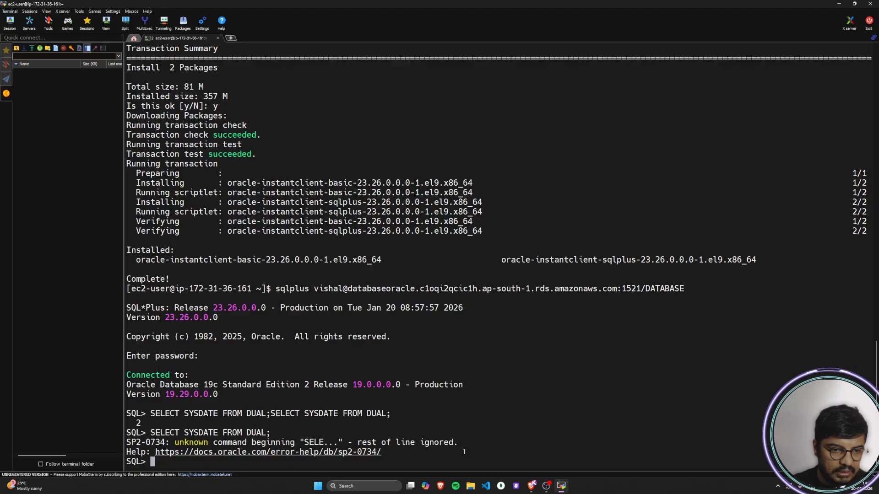
key("alt+Tab")
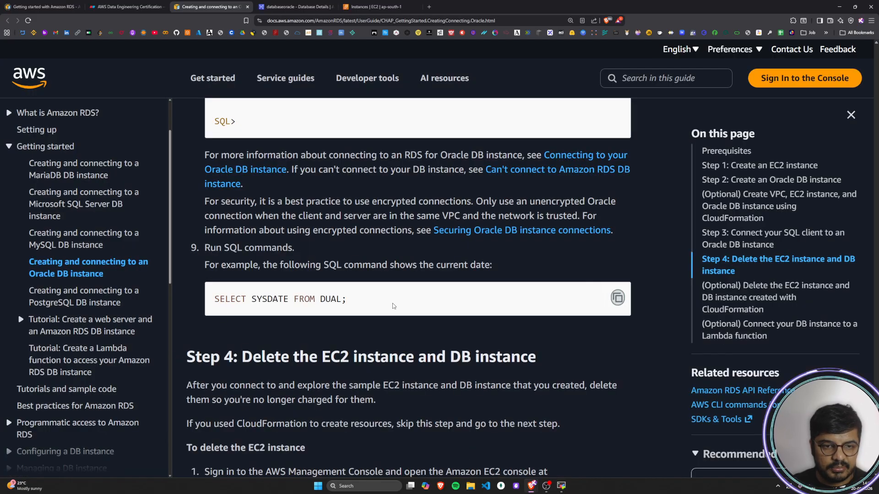
key("alt+Tab")
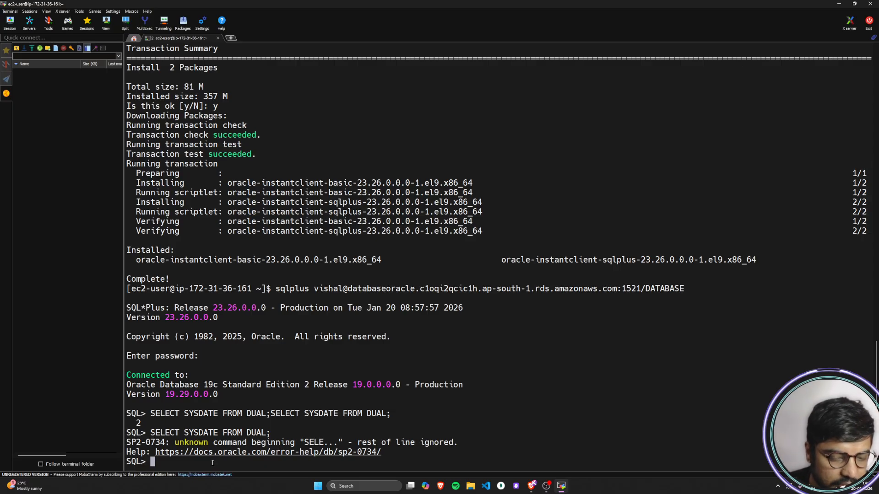
type(";")
key("Return")
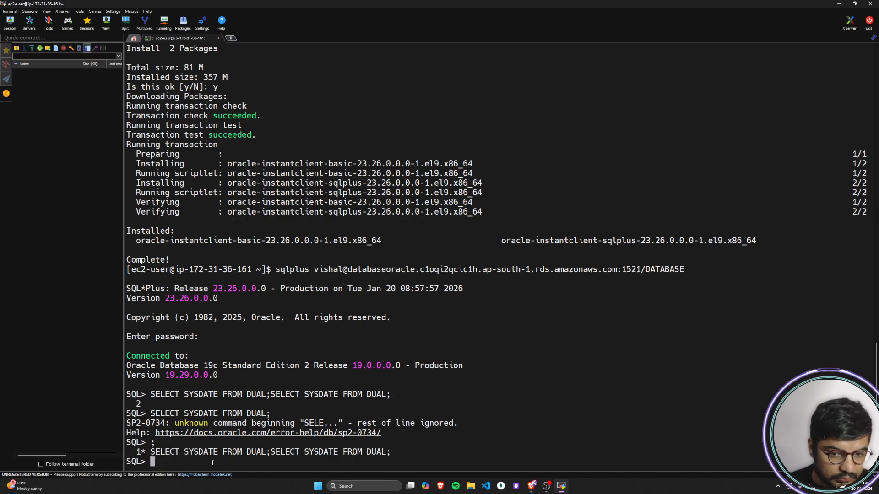
Step: Retry SELECT SYSDATE FROM DUAL; at the SQL prompt after submitting several blank lines
key("Return")
key("Return")
key("Return")
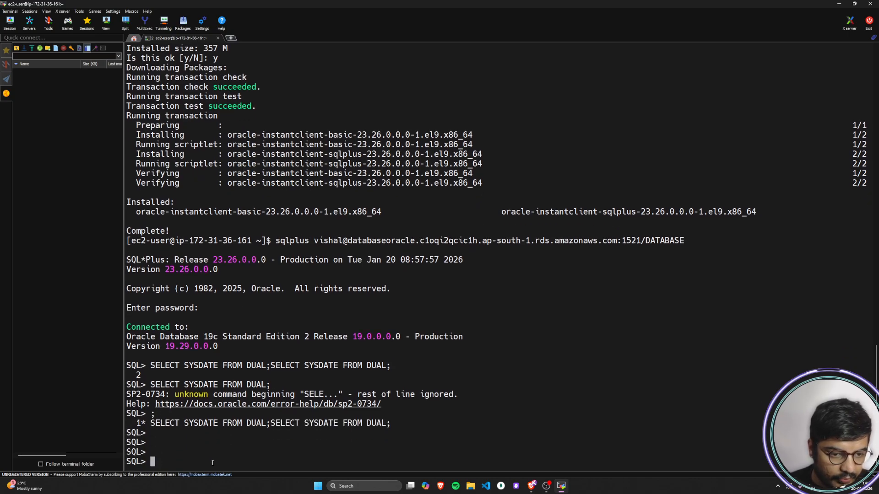
key("Up")
key("Down")
right_click(213, 462)
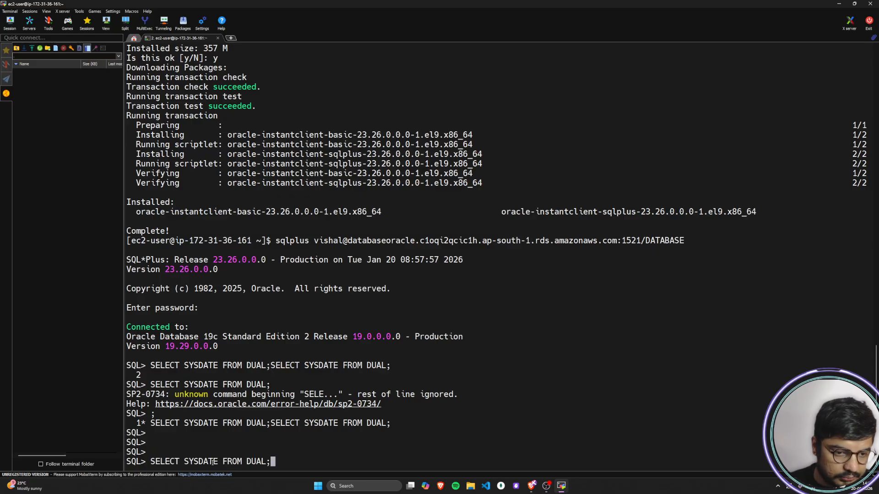
key("Return")
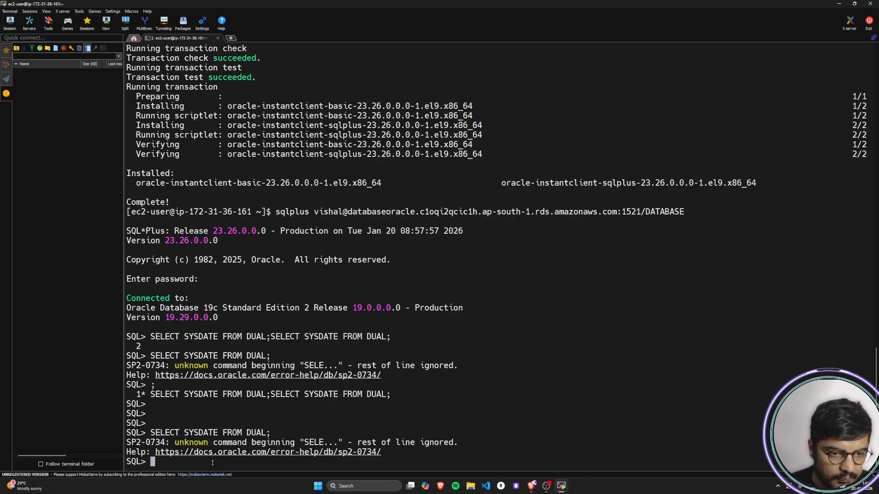
Step: Exit SQL*Plus, then reconnect by rerunning the previous sqlplus command and entering the master password
type("exit")
key("Return")
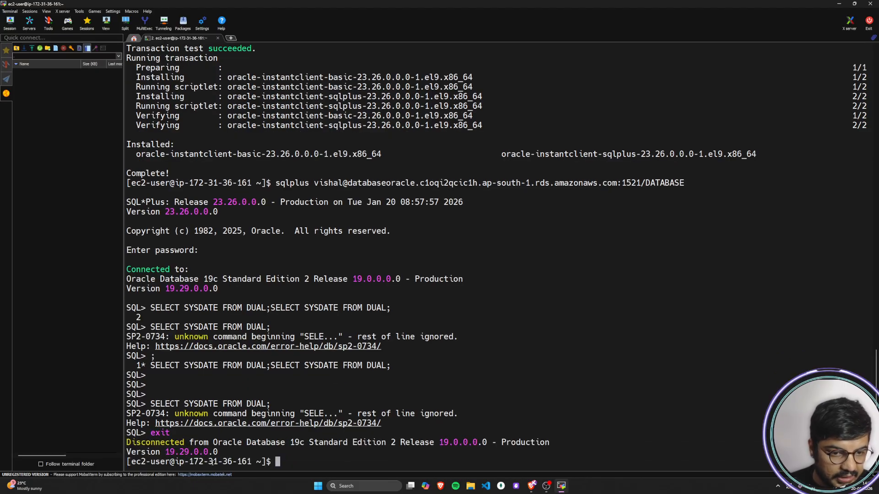
key("Up")
key("Return")
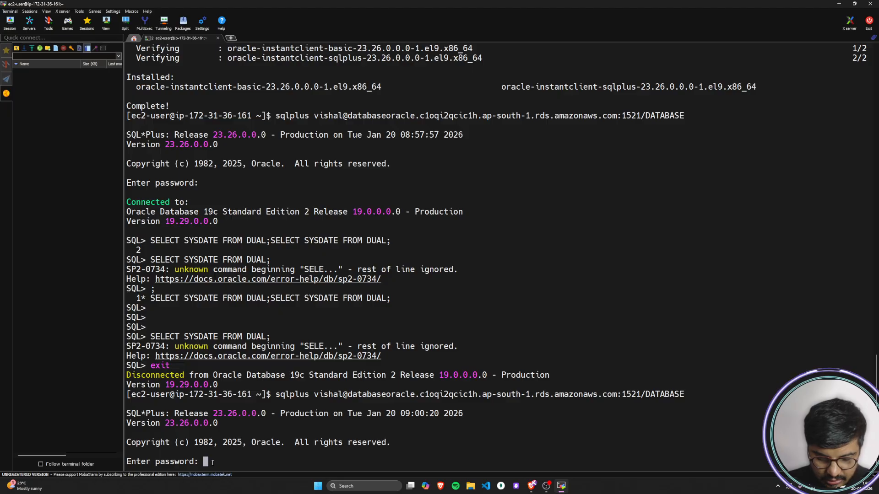
key("Return")
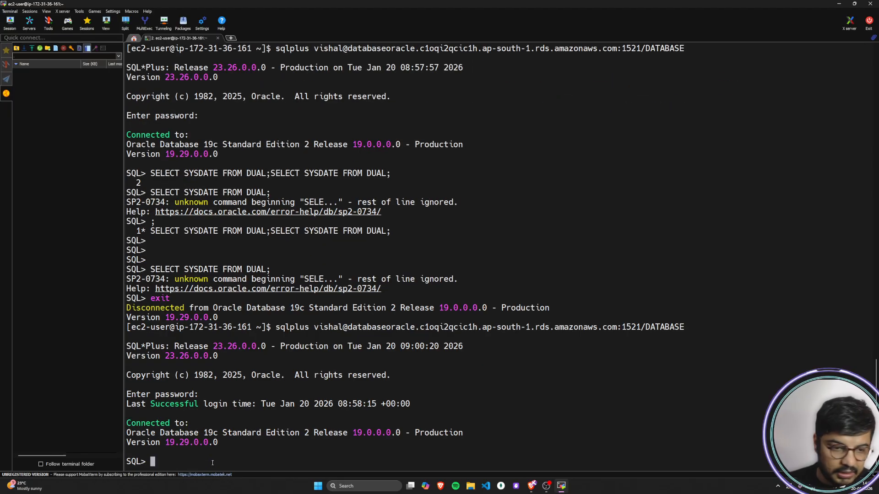
Step: Run the copied SELECT SYSDATE FROM DUAL; query in the reconnected SQL*Plus session
right_click(212, 462)
key("Return")
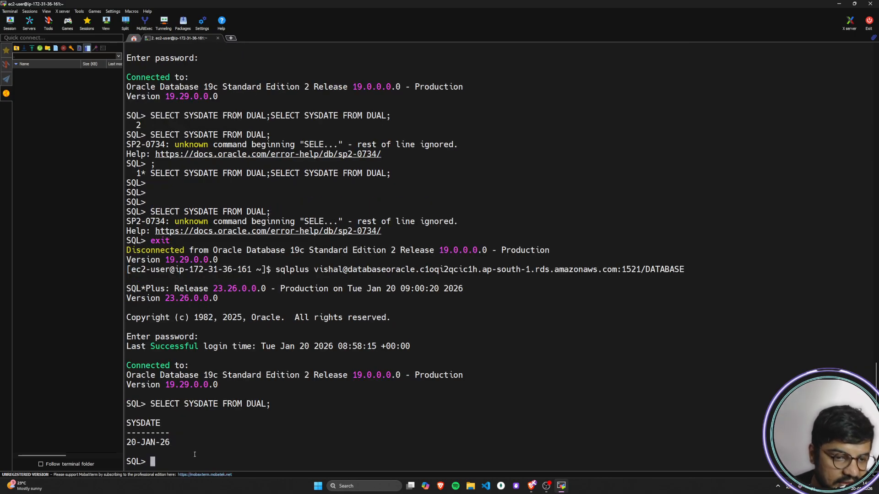
Step: Examine the SYSDATE output returned by the last query in the terminal
mouse_move(127, 424)
left_mouse_down()
mouse_move(161, 424)
mouse_move(151, 443)
mouse_move(170, 444)
mouse_move(127, 431)
mouse_move(128, 423)
left_mouse_up()
left_click(201, 435)
left_click(170, 444)
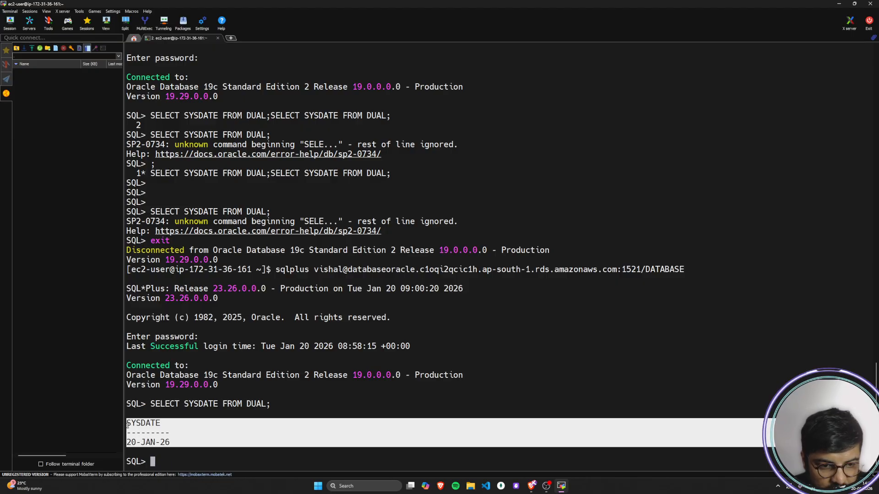
left_click(347, 455)
left_click_drag(177, 444, 128, 415)
left_click(180, 444)
left_click_drag(180, 444, 130, 422)
left_click(229, 422)
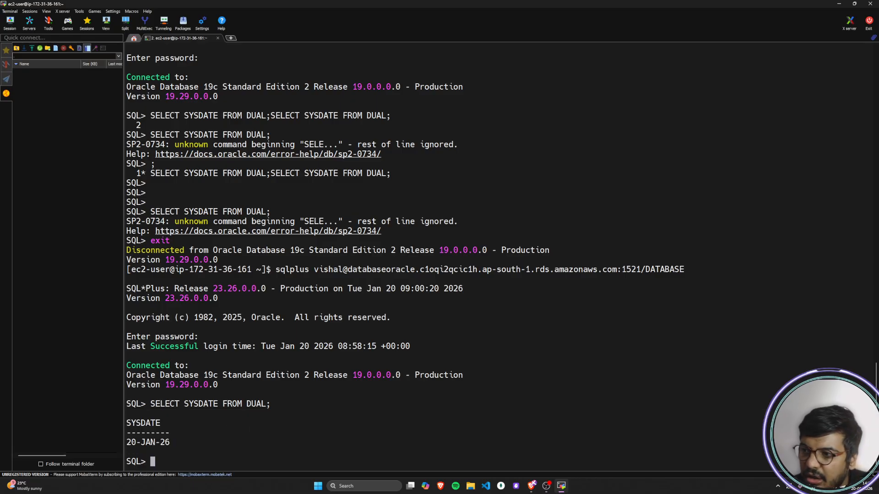
Step: Try the copied CREATE DATABASE mydatabase statement with its SYS and SYSTEM passwords, and try listing databases with show databases;
key("alt+Tab")
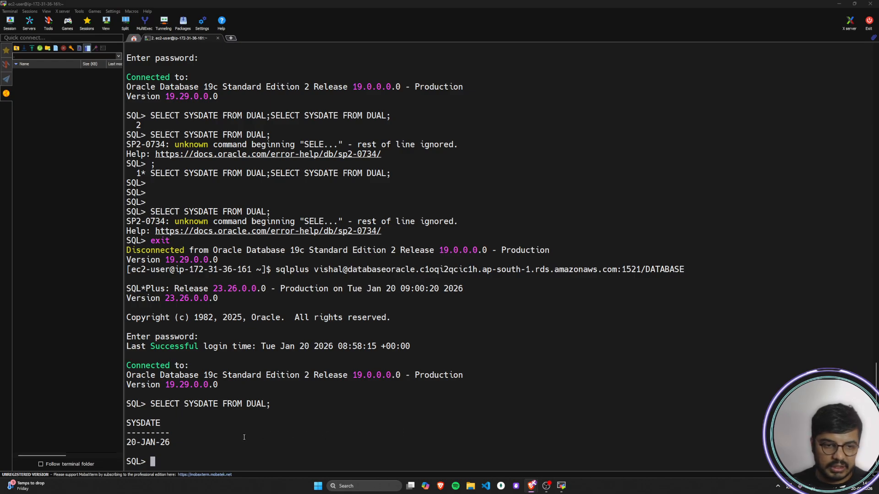
right_click(232, 451)
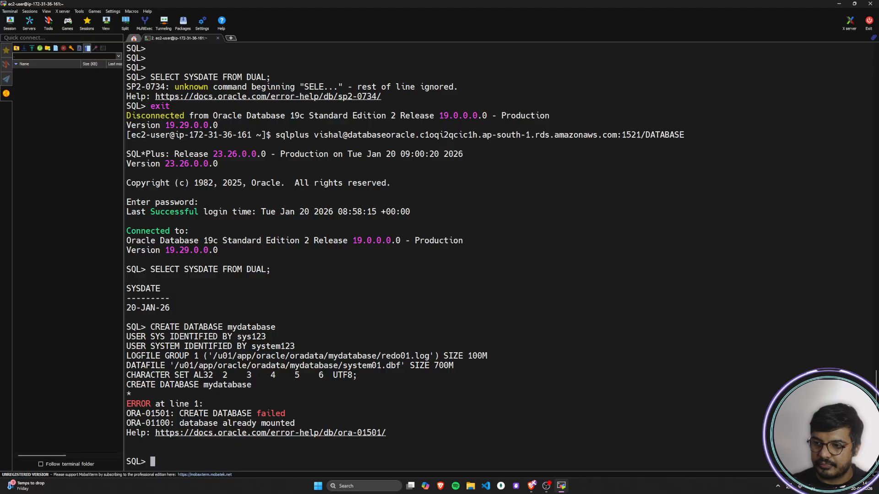
type("sh")
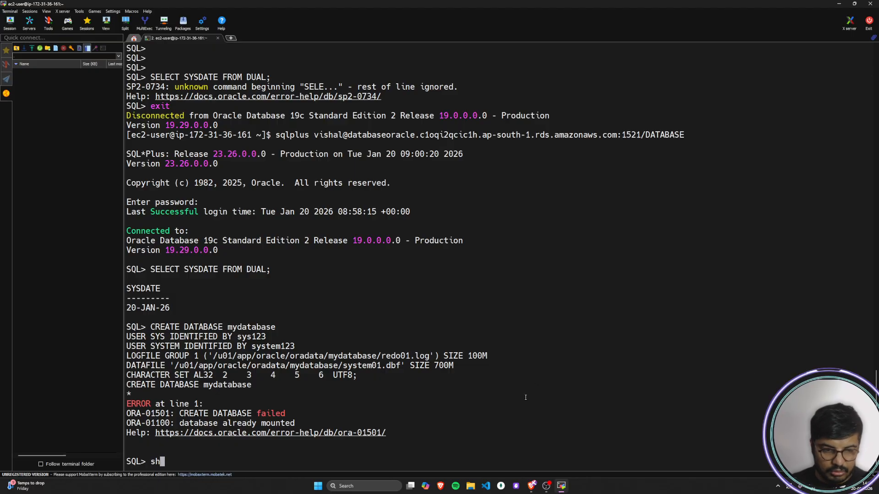
type("ow databases;")
key("Return")
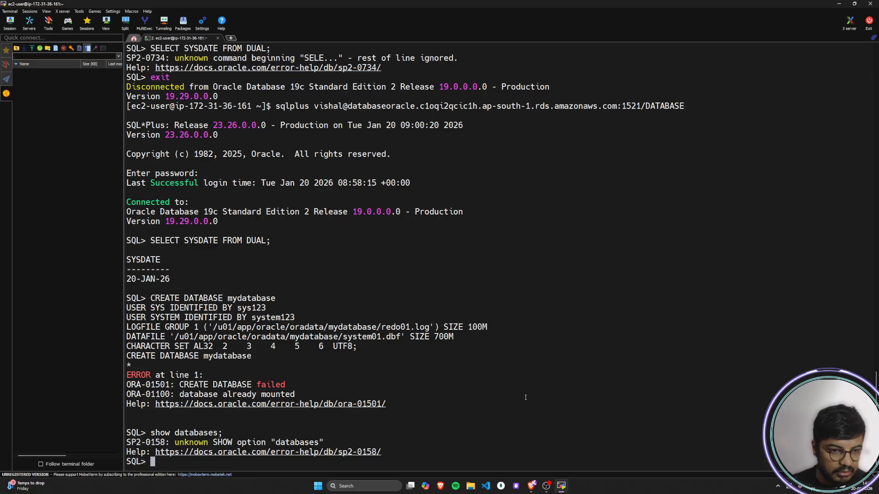
key("Up")
key("Down")
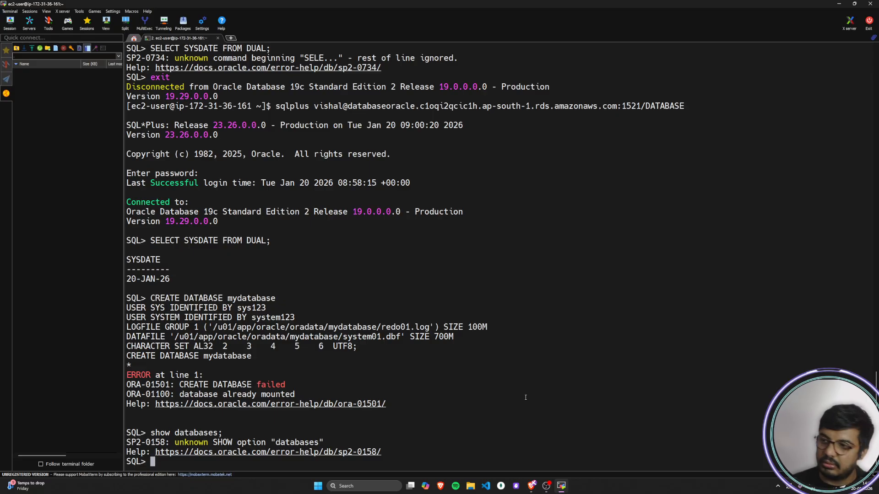
Step: Try the incomplete query select name form; at the SQL prompt
key("alt+Tab")
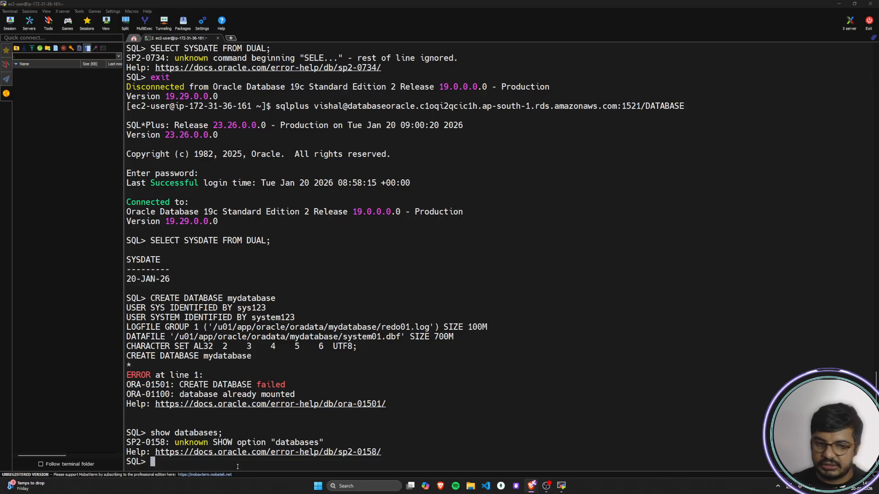
type("selec")
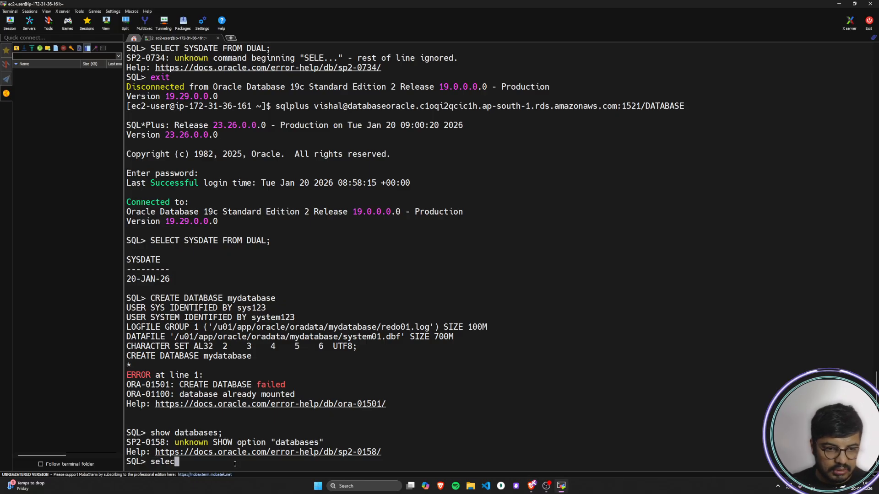
type("t name form")
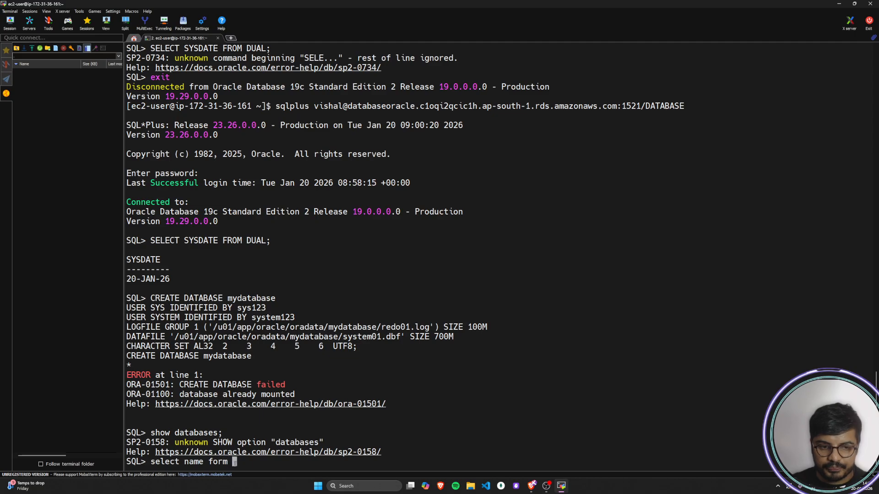
key("Left")
key("Left")
key("Left")
key("Right")
key("Right")
key("Right")
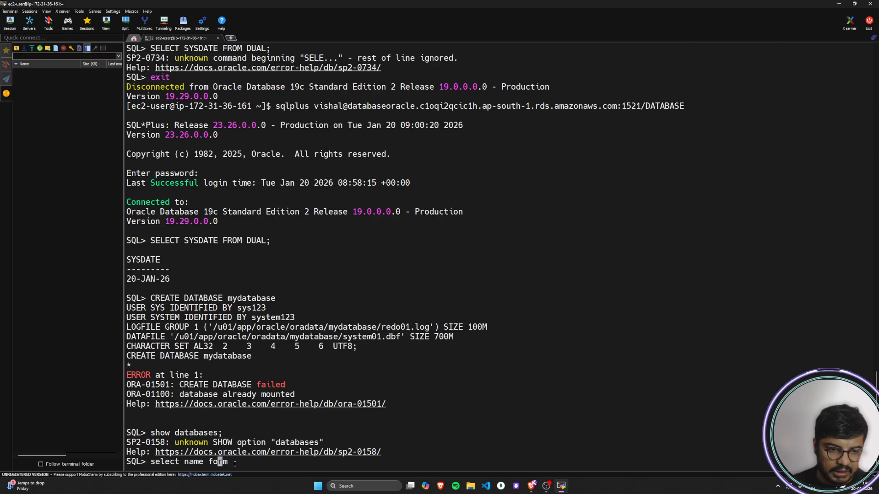
type(";")
key("Return")
Step: Query the current database's name with select name from v$database;
type("s")
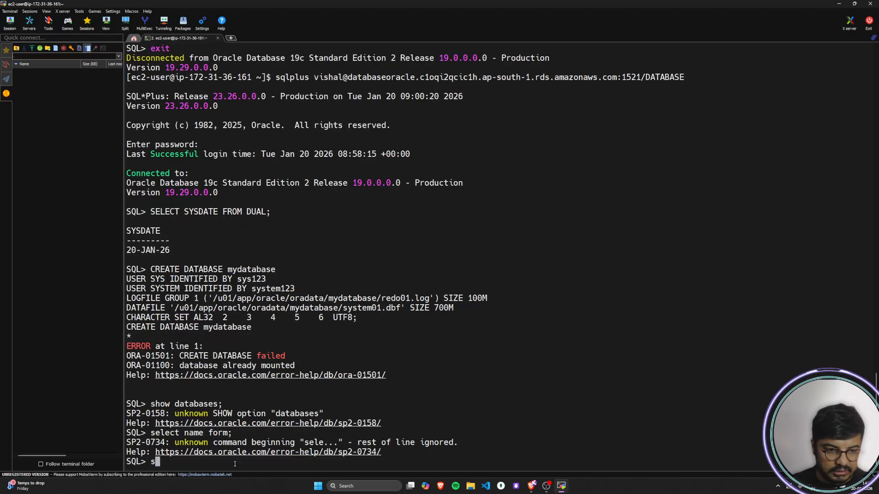
type("elect name from ")
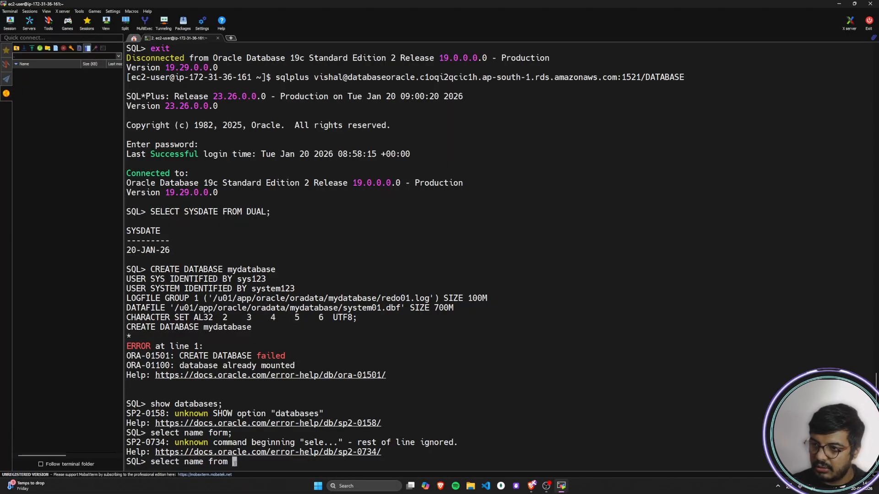
type("v")
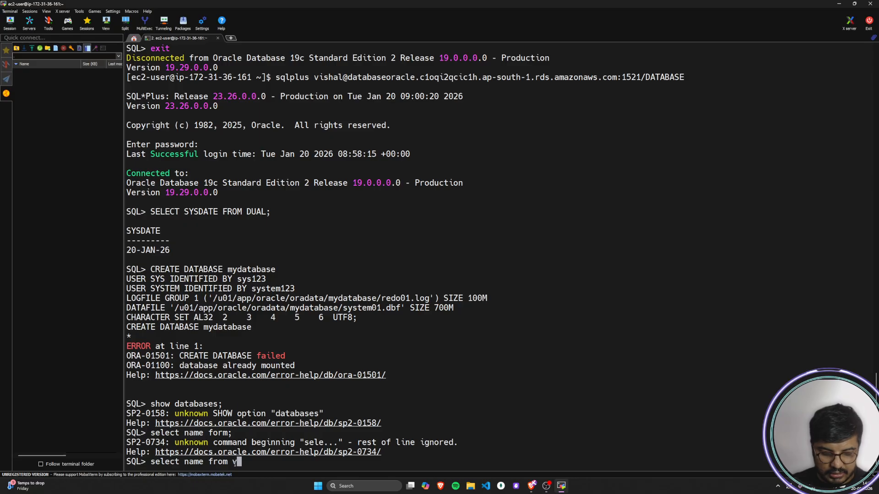
type("$data")
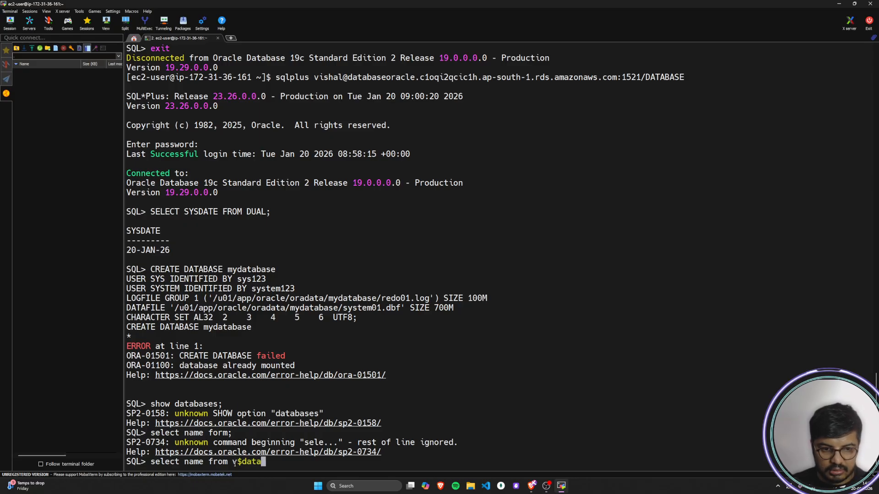
type("base")
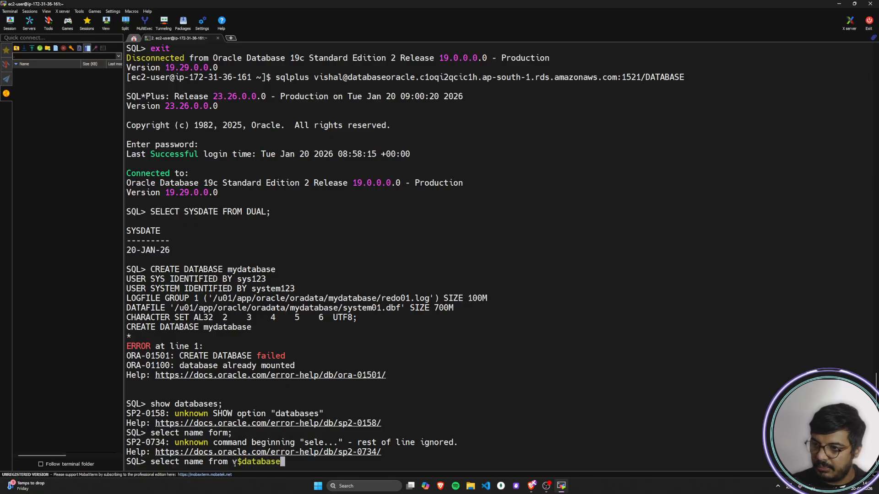
type(";")
key("Return")
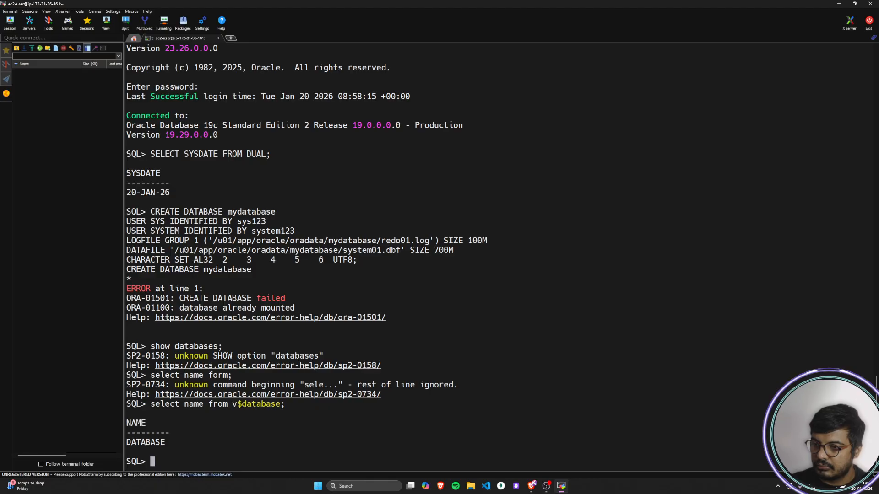
Step: Create the database user app_db with the copied CREATE USER statement and its password, and grant it connect and resource
key("alt+Tab")
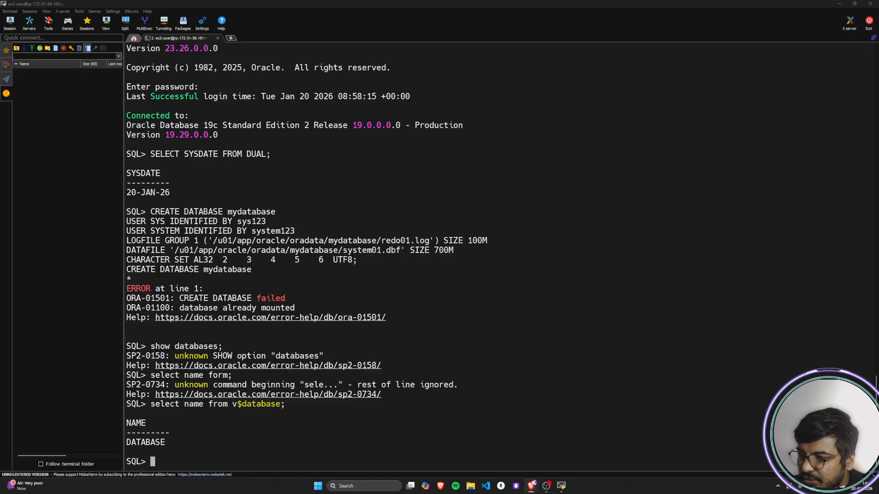
right_click(257, 454)
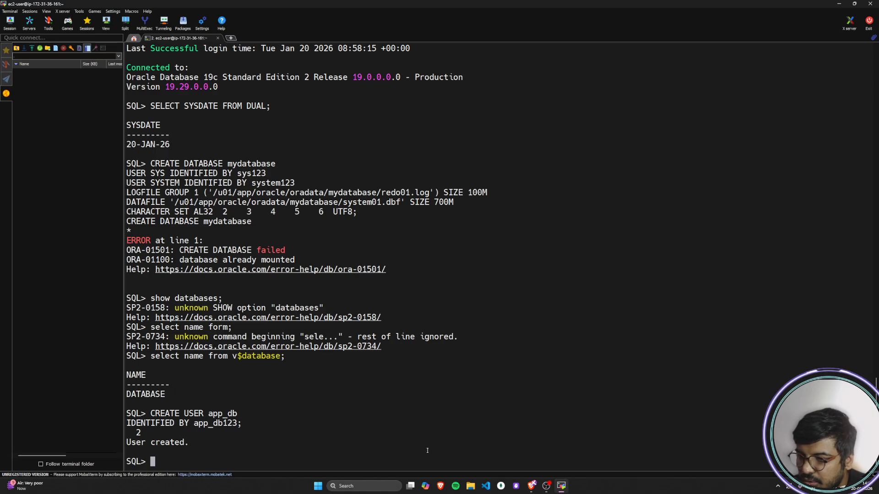
type("gra")
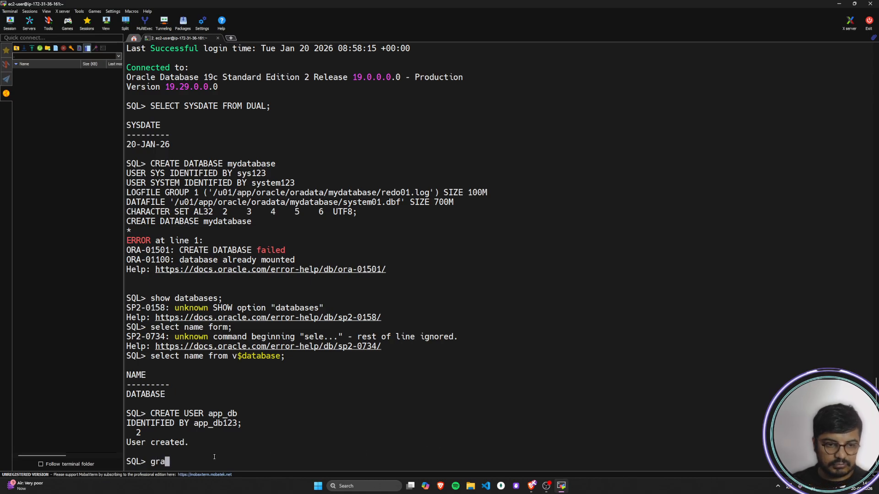
type("nt conne")
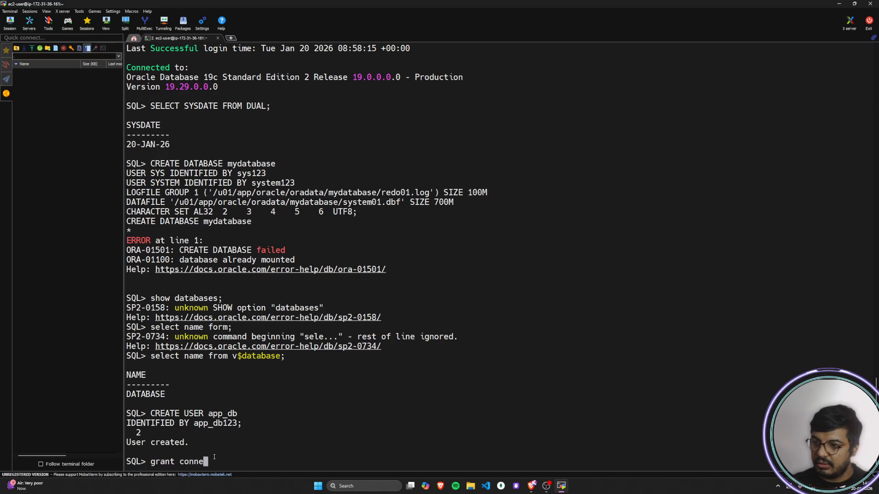
type("ct, reso")
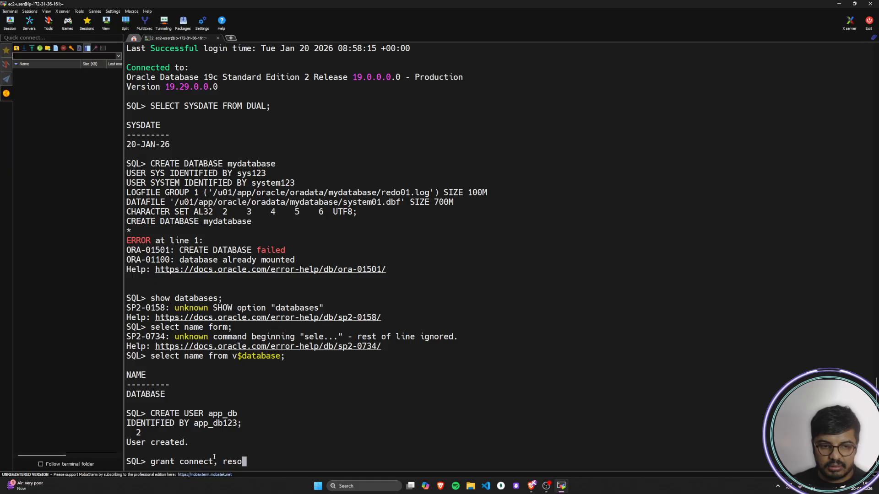
type("urce to")
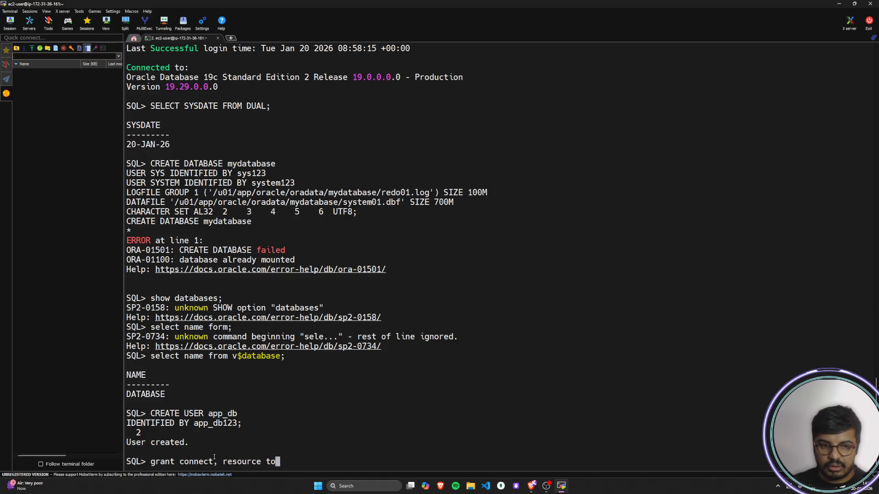
type(" app_db;")
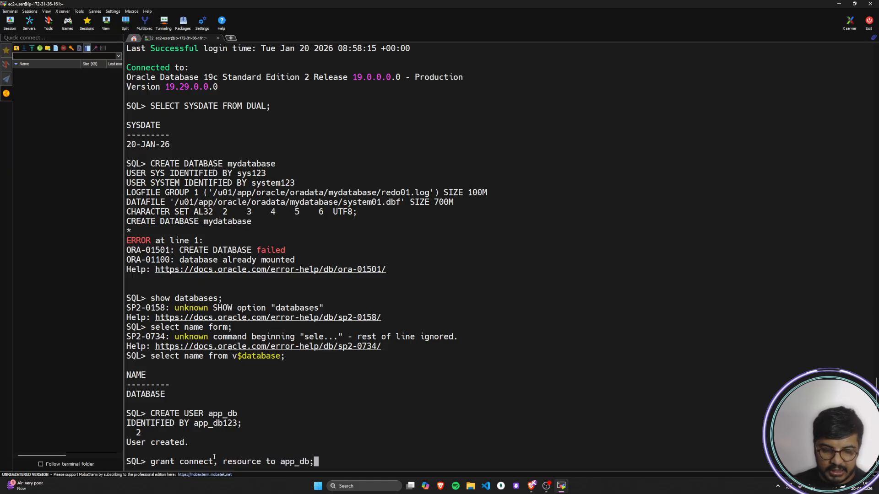
key("Return")
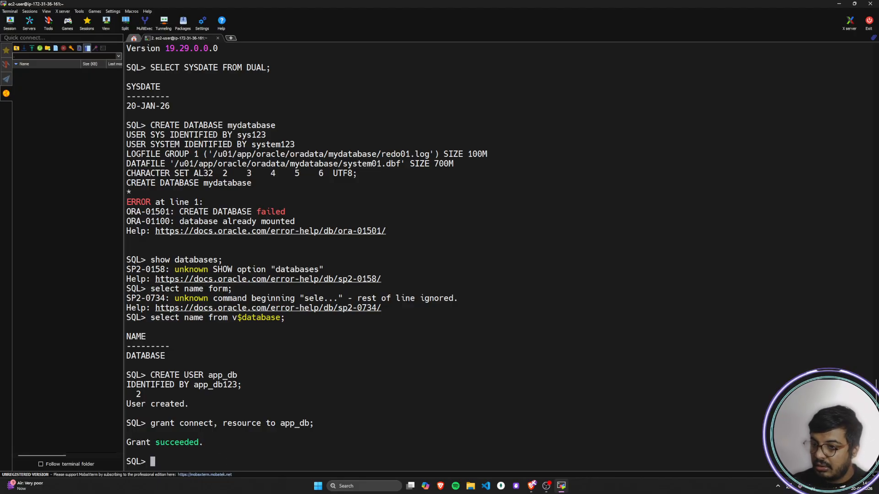
Step: Grant CREATE TABLE, CREATE VIEW and CREATE SEQUENCE to app_db, and try GRANT ALL PRIVILEGES TO app_db; as well
key("alt+Tab")
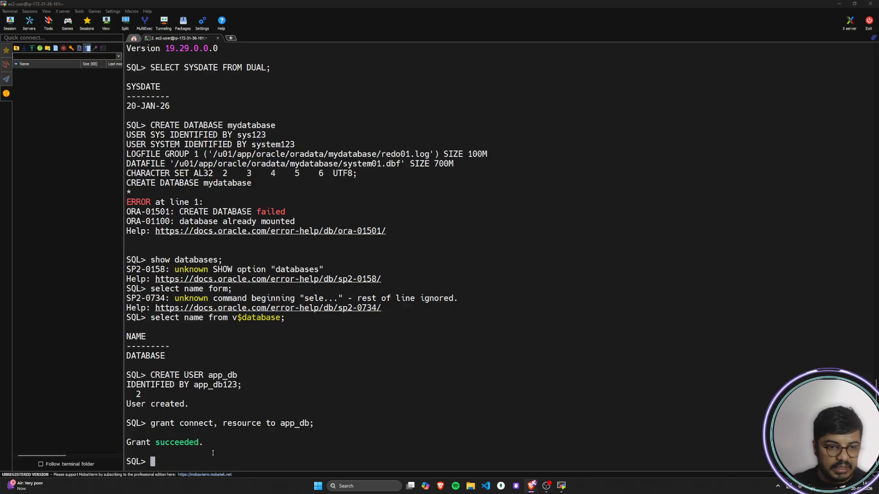
right_click(287, 458)
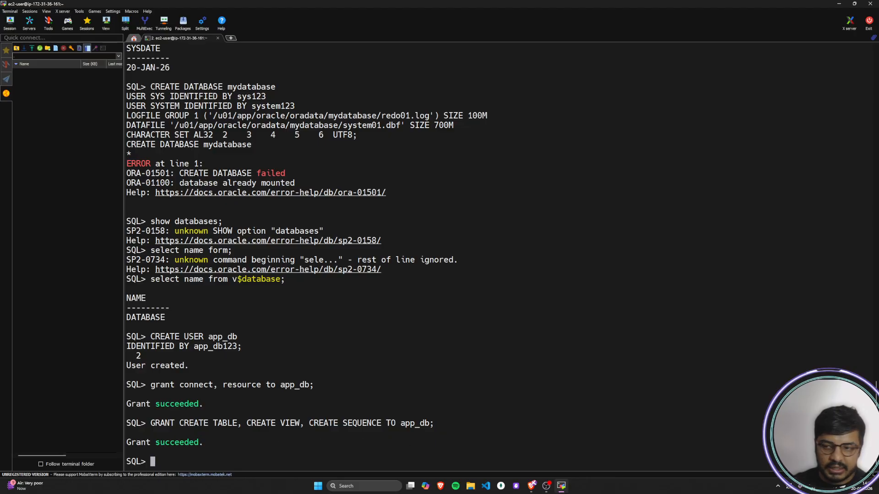
key("alt+Tab")
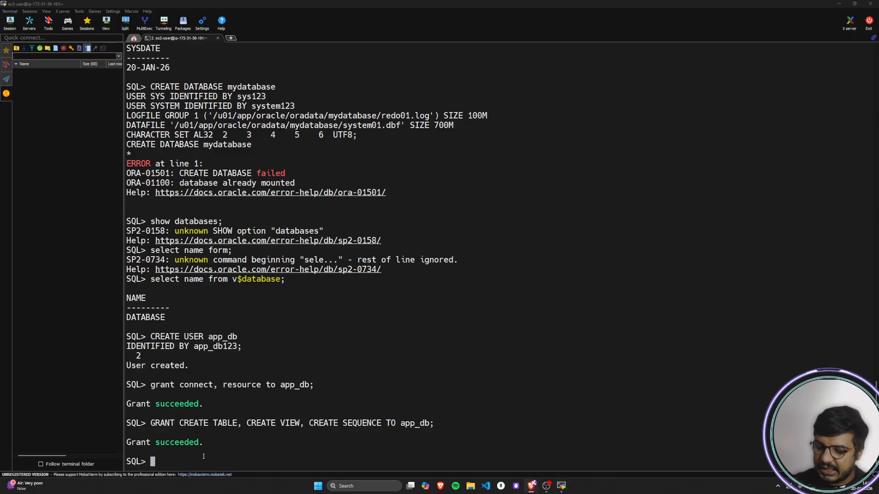
right_click(204, 457)
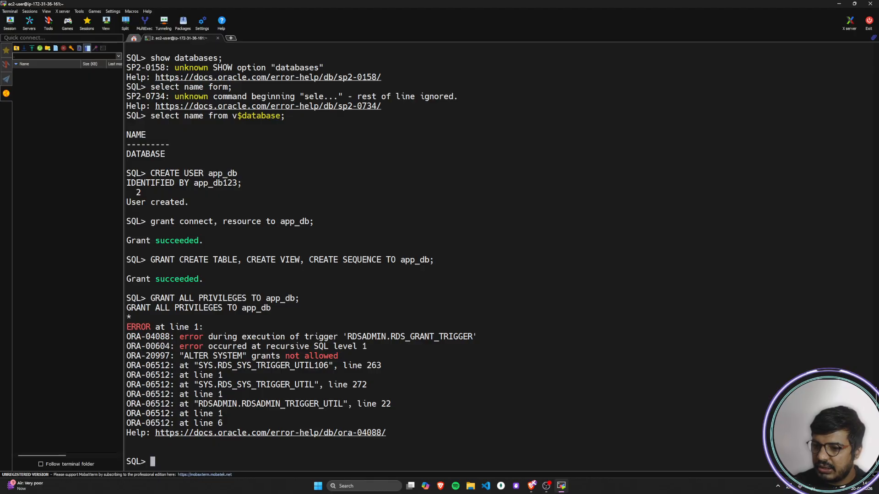
Step: Try to connect as app_db with the CONN command and the user's password, and check the session with select user from dual;
key("alt+Tab")
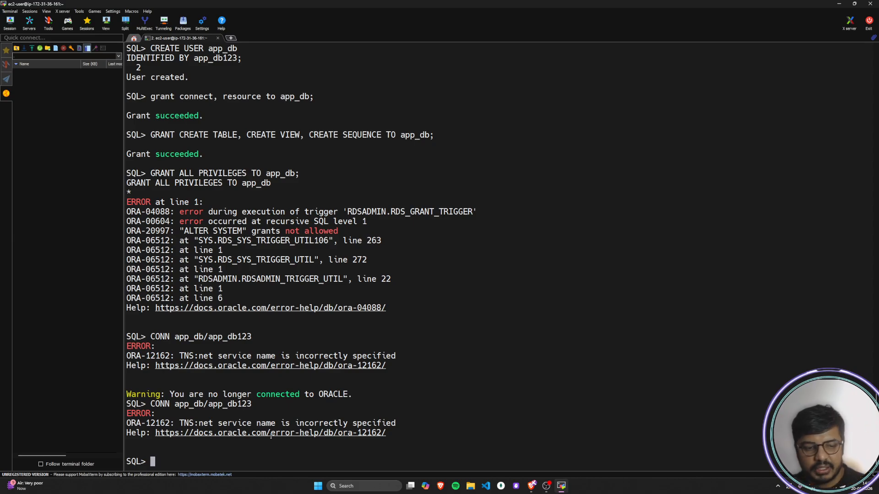
type("selec")
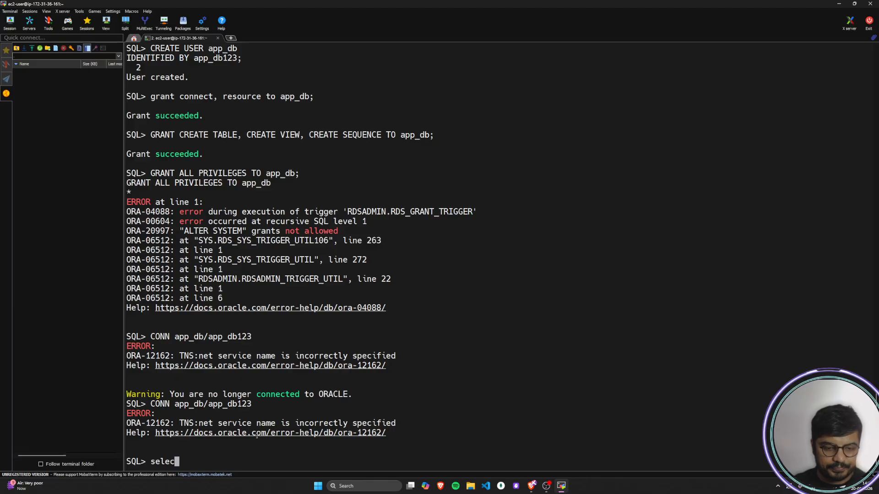
type("t user from dual;")
key("Return")
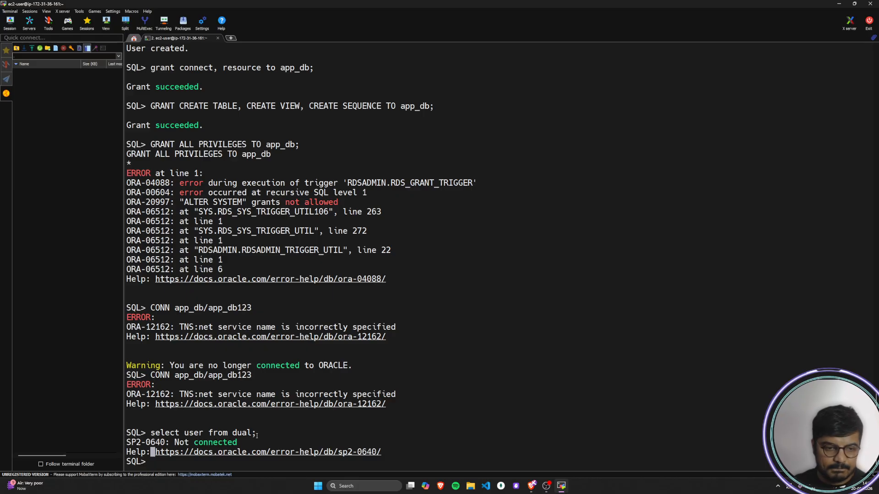
Step: Exit SQL*Plus and return to the EC2 instance's shell
type("exit;")
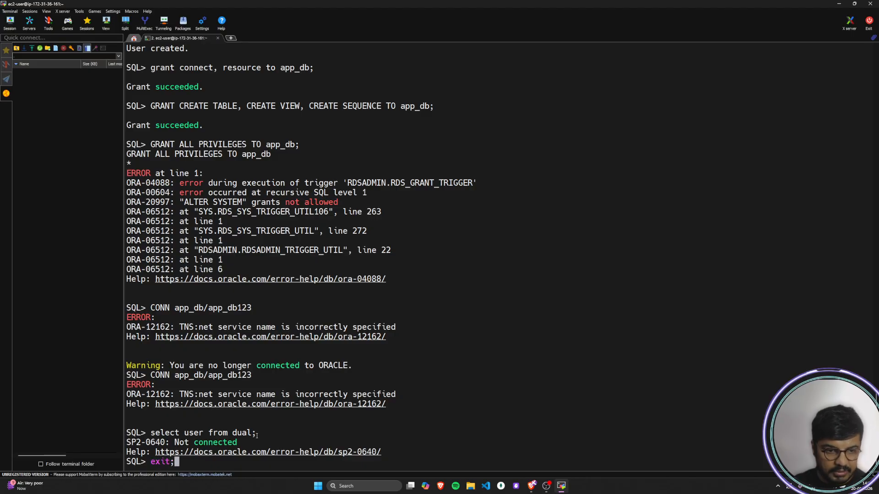
key("Return")
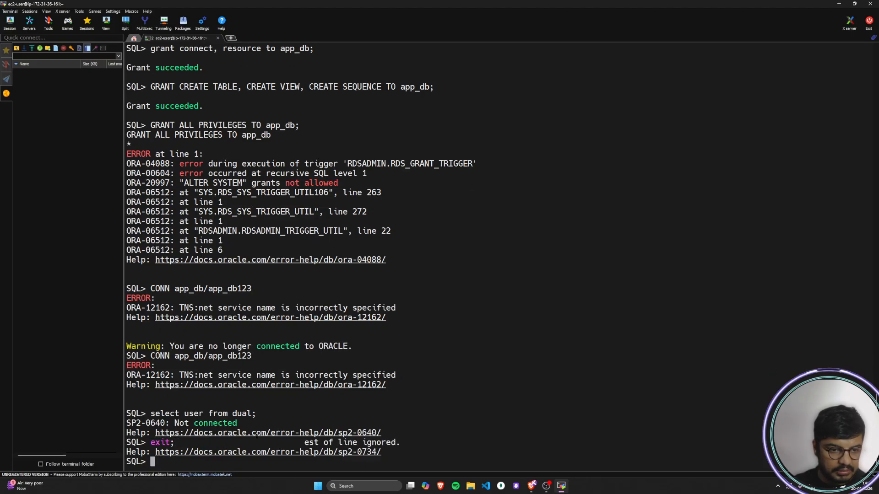
type("ex")
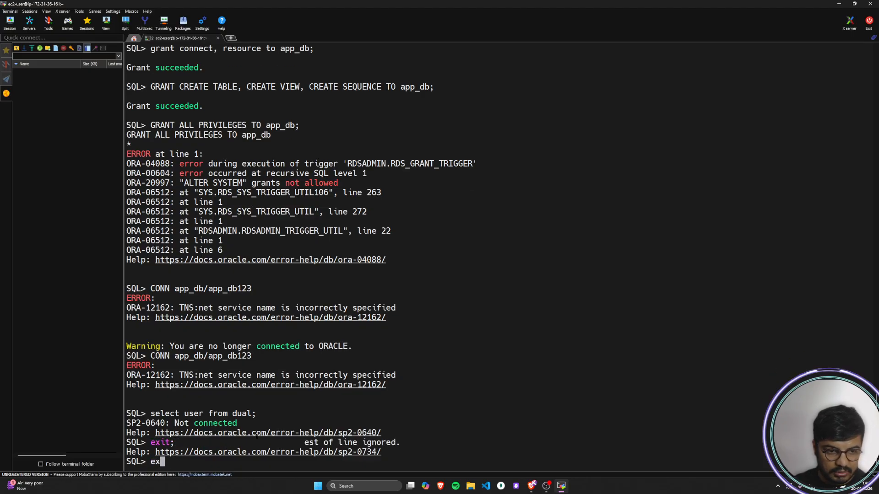
type("it")
key("Return")
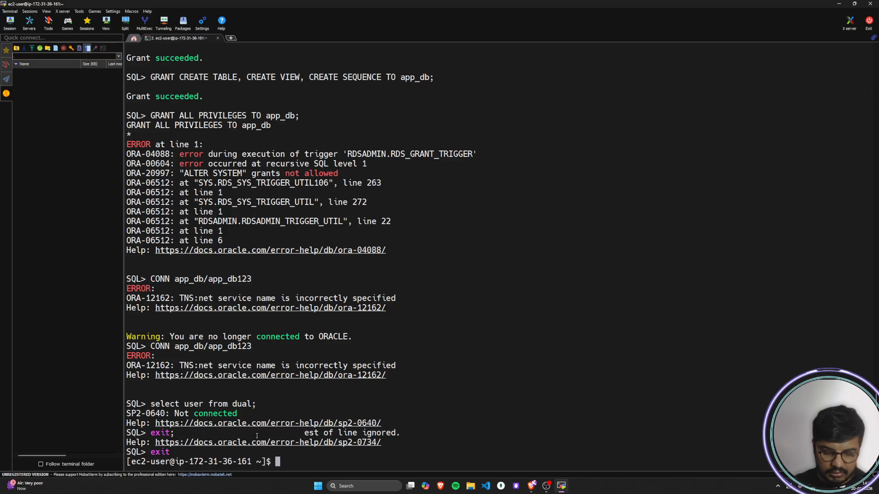
Step: Reconnect to the Oracle RDS endpoint on port 1521/DATABASE by rerunning the previous sqlplus command and entering the master user's password
key("Up")
key("Return")
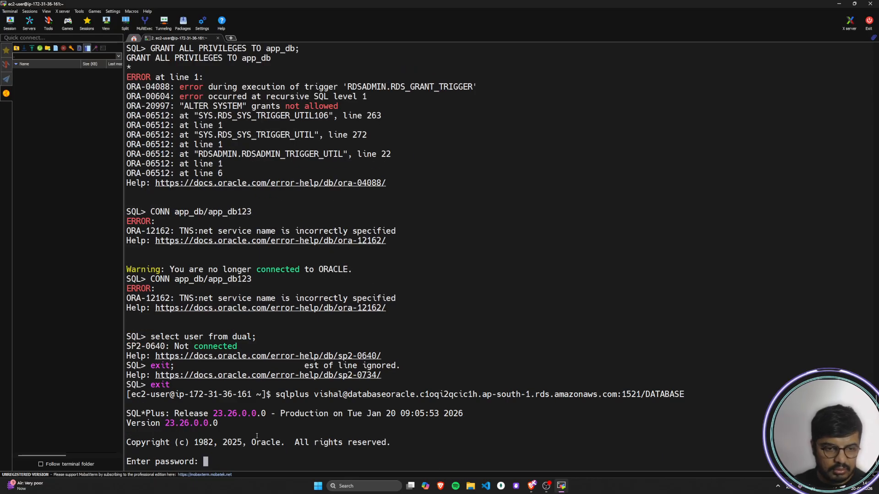
key("Return")
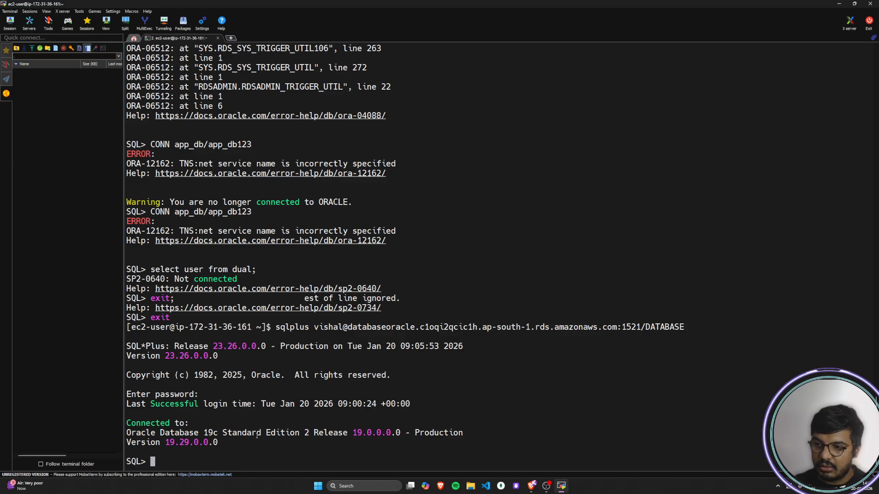
Step: Check which user the session is connected as with select user from dual;
type("sle")
key("Left")
key("Left")
key("Right")
key("Right")
type(";")
key("Return")
type("select user f")
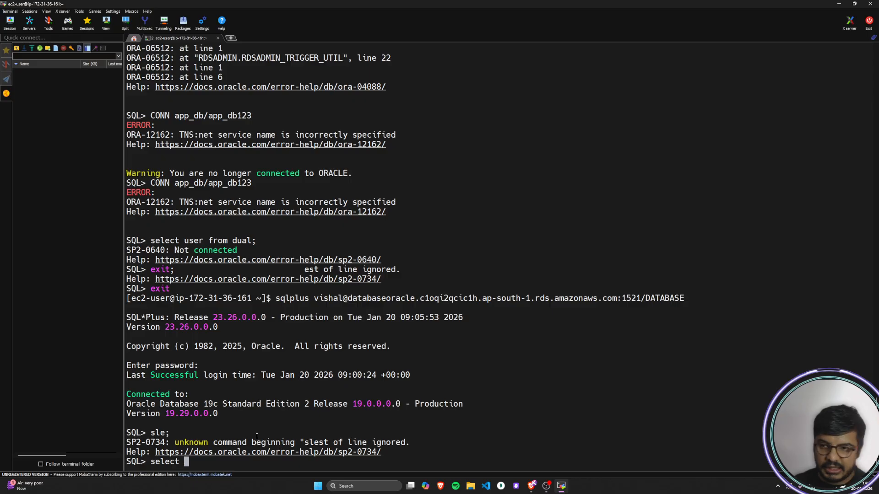
type("rom")
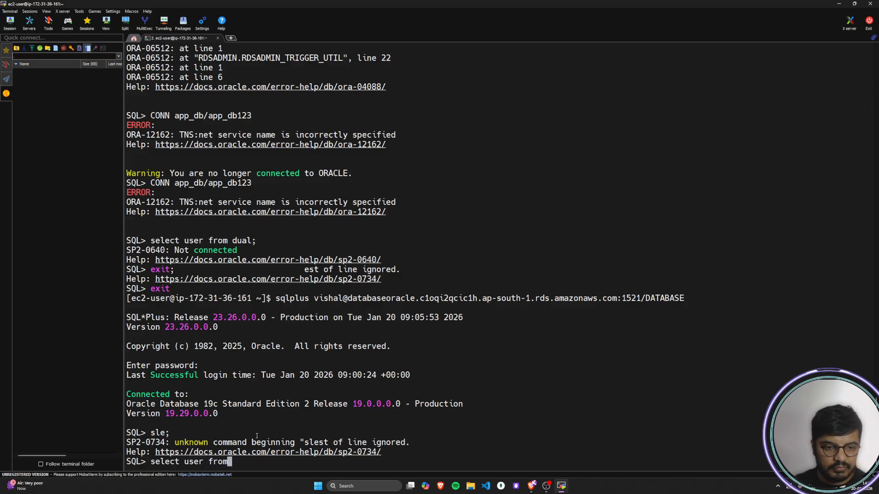
type(" dual;")
key("Return")
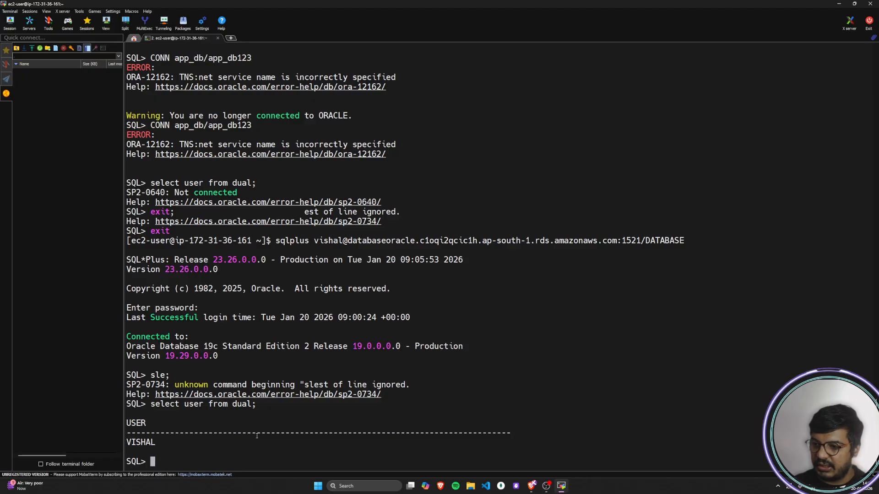
Step: Try to list the database users with select username from all_users;
type("sele")
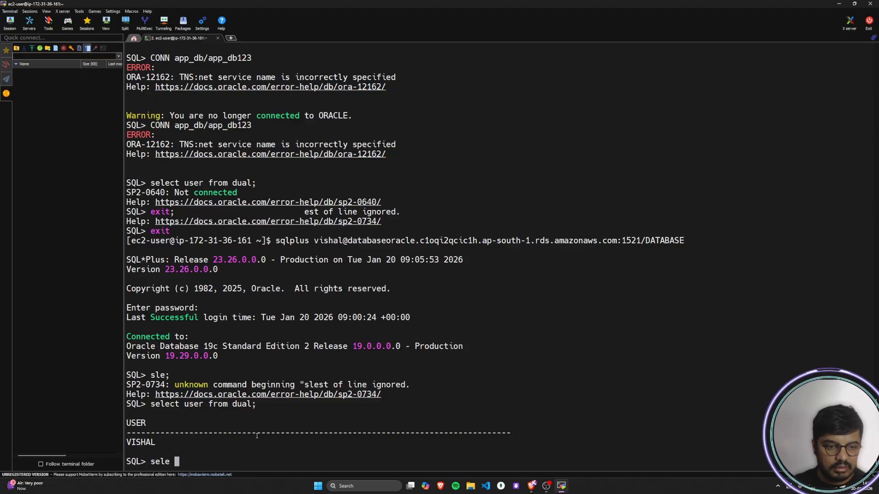
type("ct u")
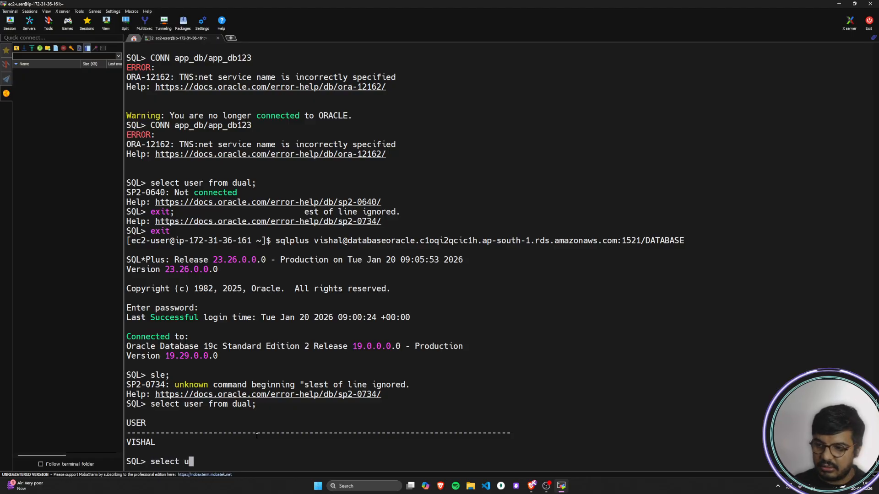
type("sername from ")
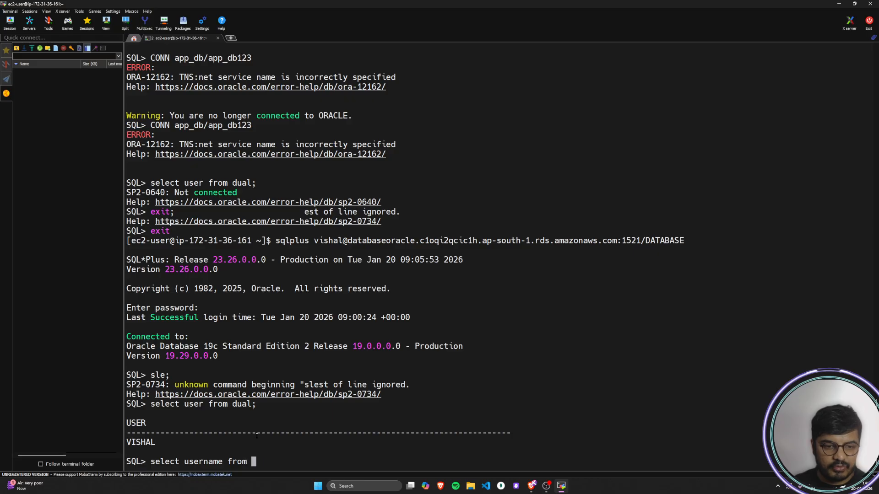
type("all")
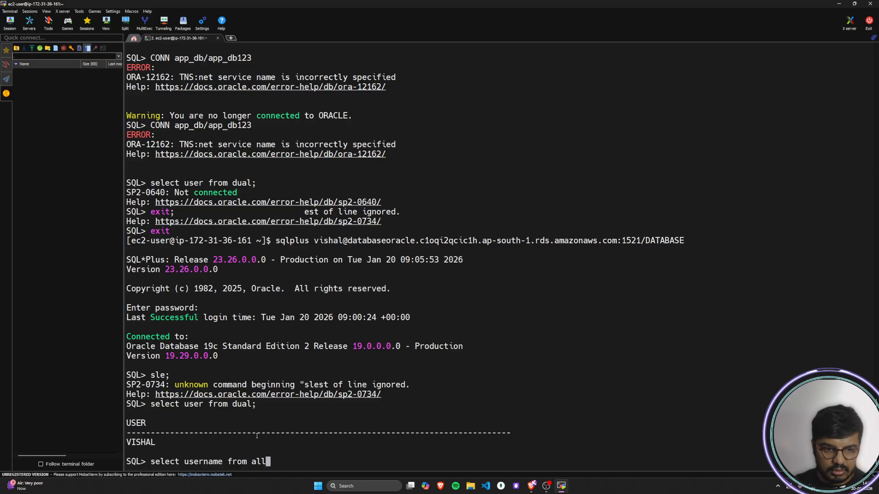
type("_users;")
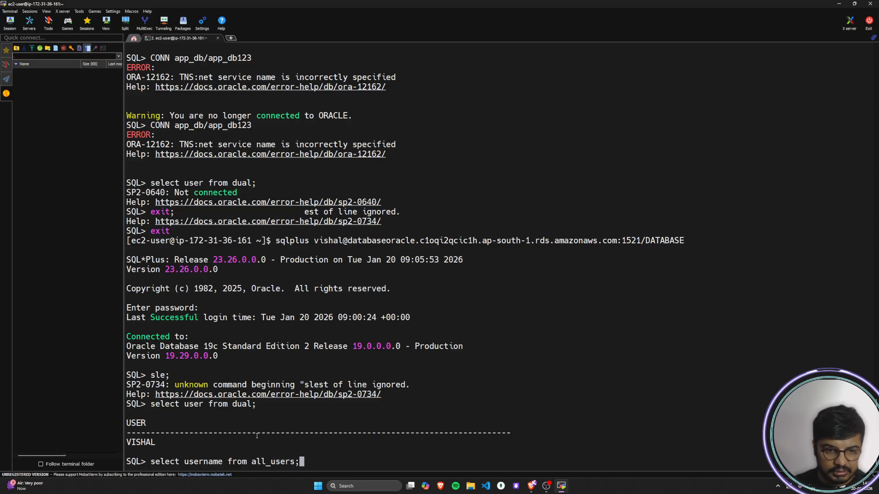
key("Return")
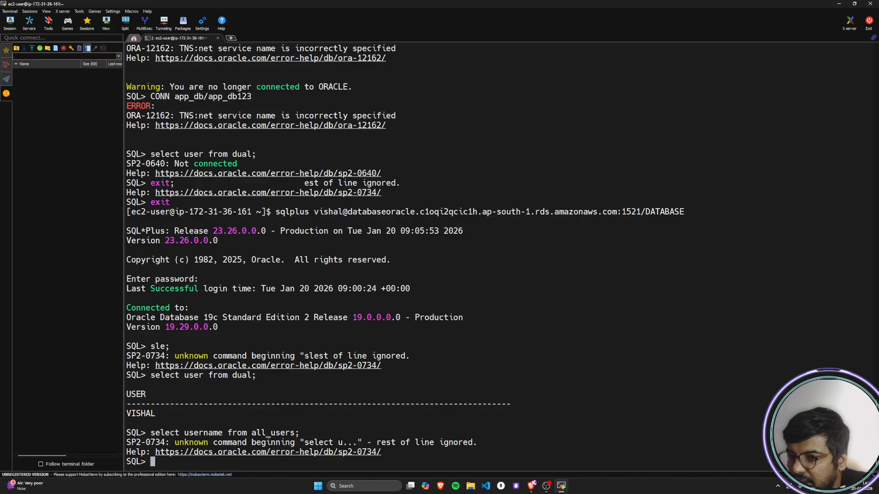
Step: Switch to the ChatGPT conversation on creating a new database in Oracle RDS, maximize its window and adjust the page zoom
left_click_drag(878, 93, 34, 100)
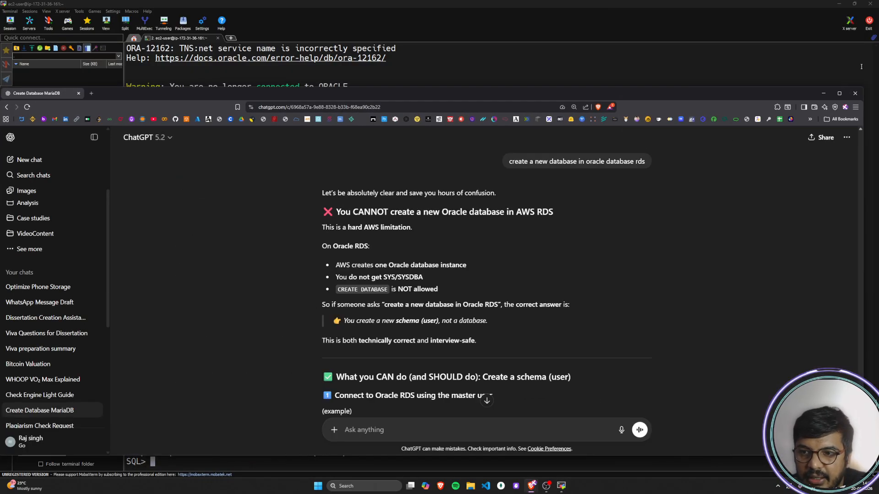
left_click(839, 93)
key("ctrl+plus")
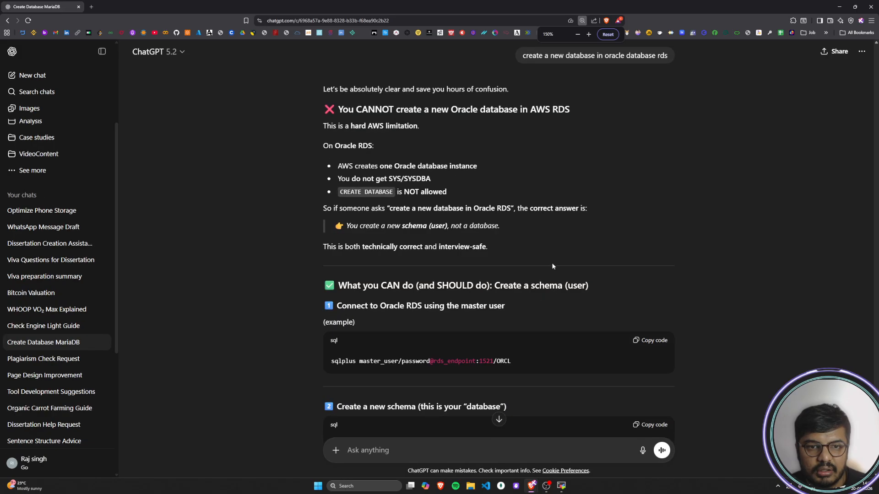
key("ctrl+plus")
key("ctrl+minus")
key("ctrl+minus")
key("ctrl+minus")
Step: Read through the ChatGPT answer on Oracle RDS database creation limits, highlighting the single-instance, SYS/SYSDBA, CREATE DATABASE and schema points
left_click_drag(325, 137, 586, 137)
left_click(314, 157)
left_click_drag(314, 157, 417, 157)
left_click_drag(308, 178, 373, 183)
left_click_drag(330, 202, 495, 205)
left_click(480, 207)
left_click(496, 205)
left_click_drag(333, 219, 452, 218)
left_click(391, 219)
double_click(401, 216)
left_click(374, 216)
left_click_drag(352, 231, 443, 232)
left_click(400, 232)
left_click_drag(319, 252, 609, 251)
left_click(609, 251)
left_click_drag(393, 268, 508, 269)
left_click(552, 273)
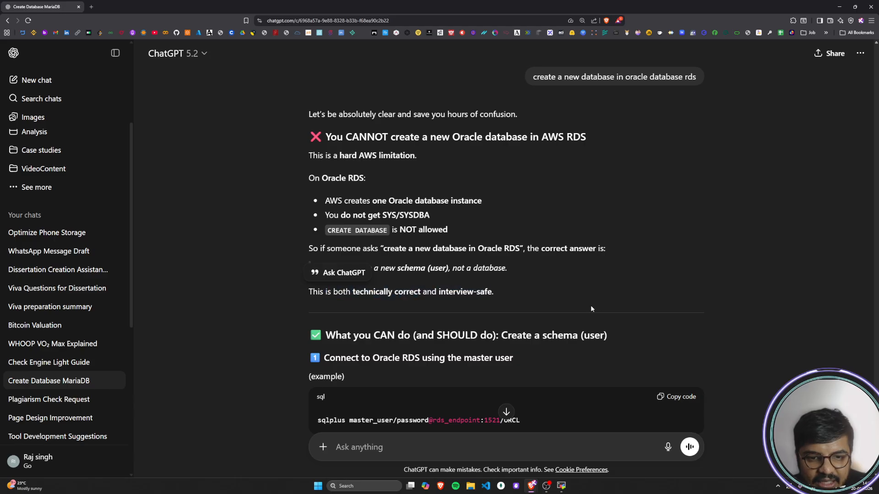
scroll(600, 305, "down", 5)
scroll(321, 286, "up", 8)
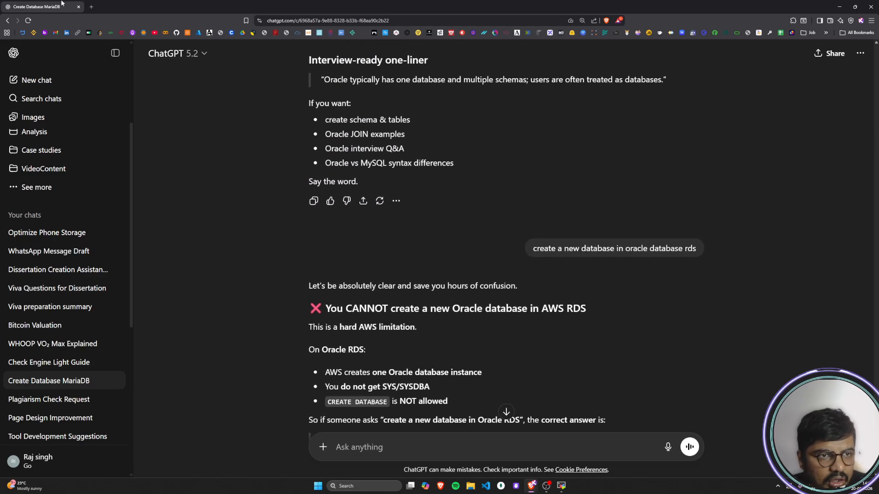
Step: Switch back to the MobaXterm terminal and exit SQL*Plus to disconnect from the Oracle database
key("alt+Tab")
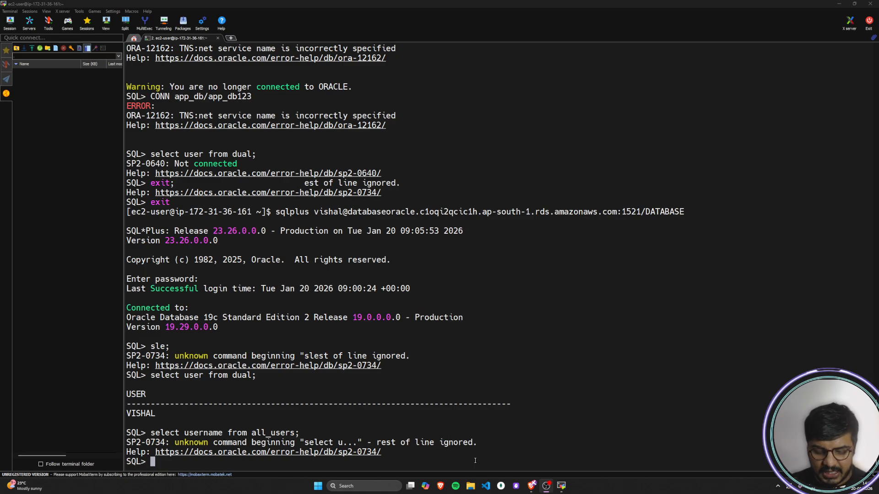
left_click(473, 461)
type("exit")
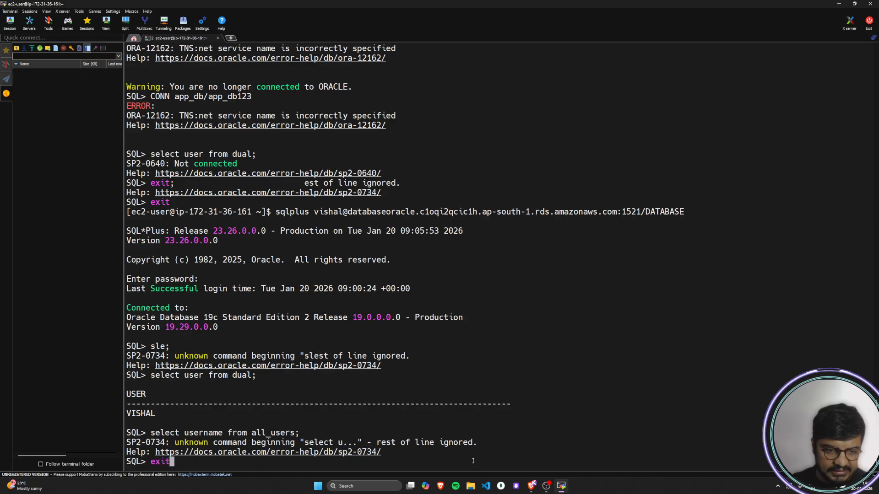
key("Return")
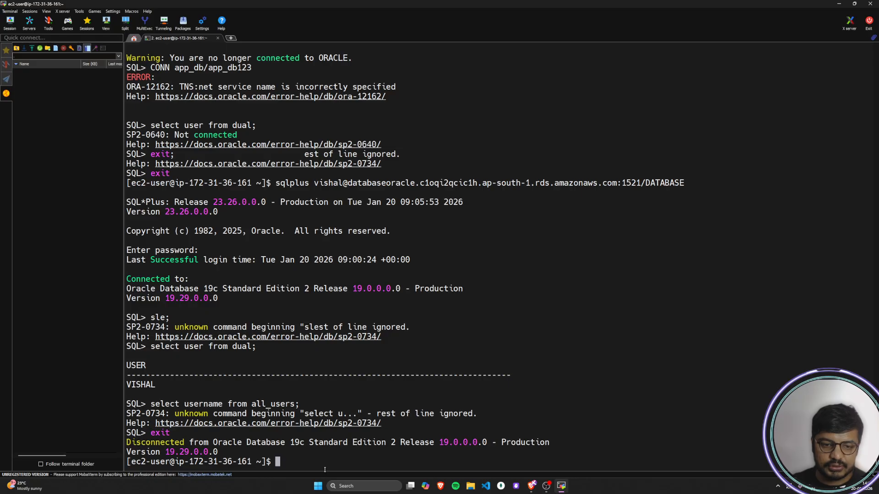
Step: Switch to the AWS RDS guide in the browser and read Step 4 on deleting the EC2 instance and DB instance
key("alt+Tab")
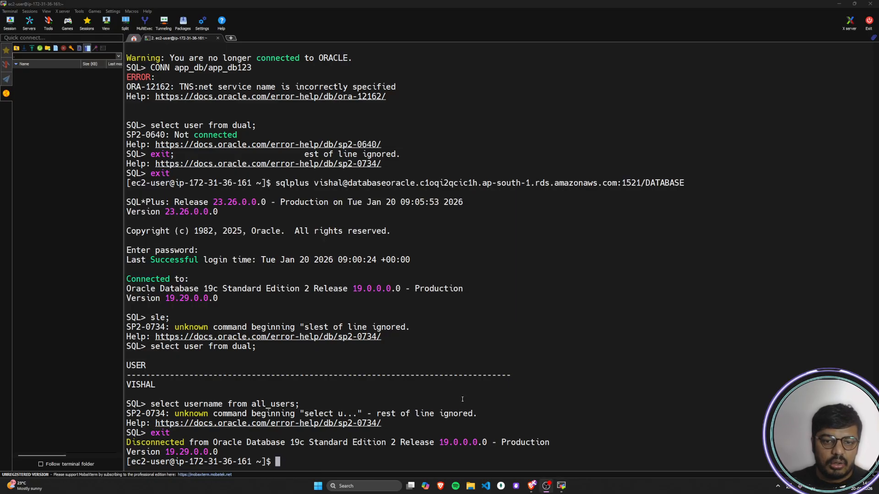
key("alt+Tab")
key("alt+Tab")
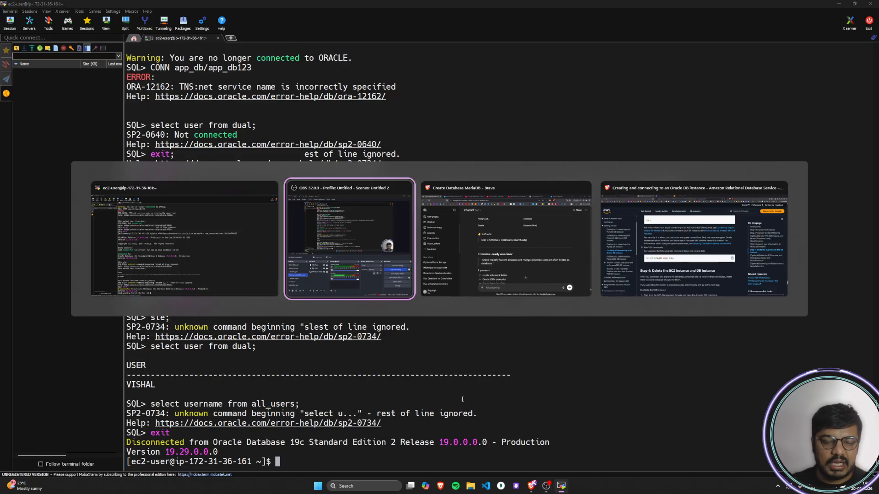
key("alt+Tab")
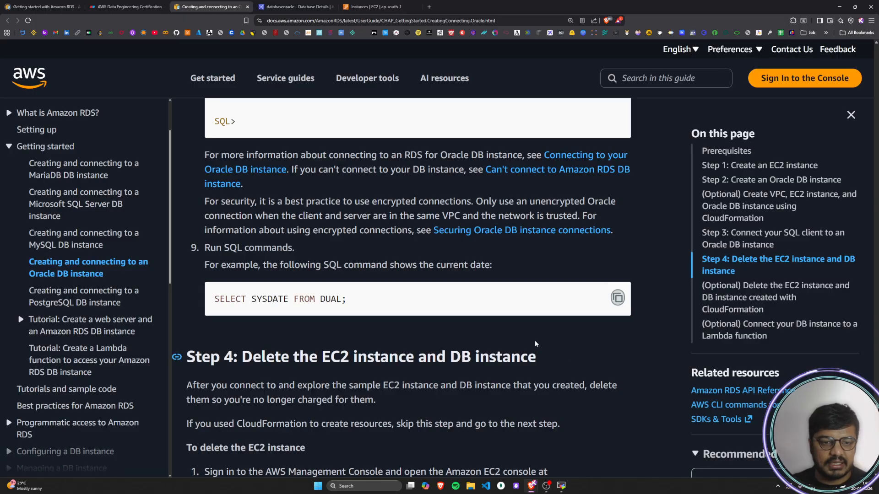
scroll(538, 343, "down", 1)
scroll(449, 275, "up", 2)
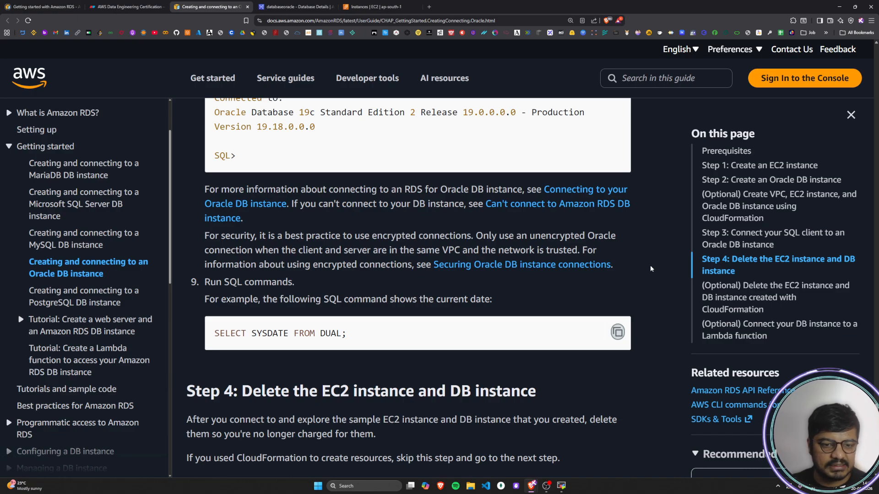
scroll(650, 269, "down", 4)
scroll(420, 302, "down", 3)
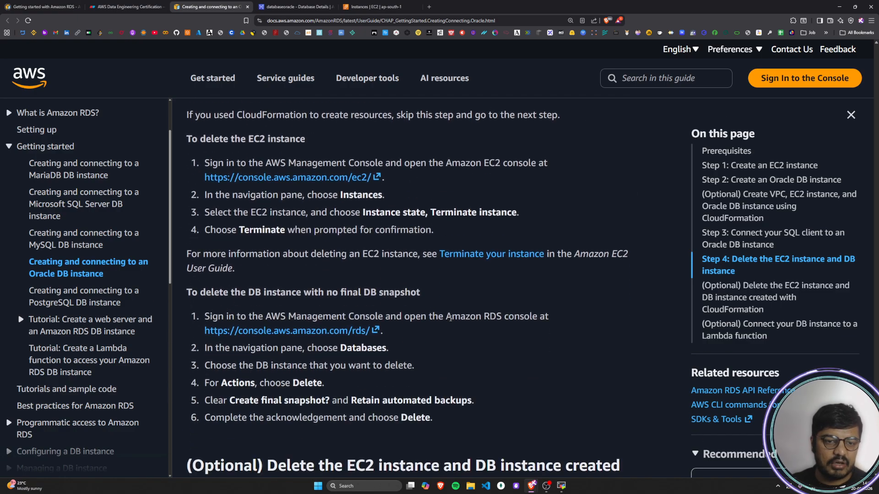
Step: Go to the EC2 Instances page, enlarge the instance list, refresh it and dismiss the old termination notice
left_click(376, 6)
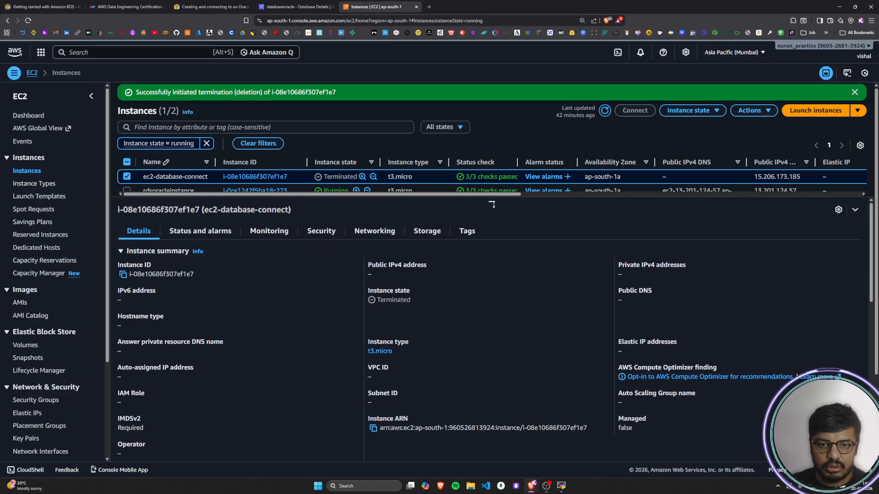
left_click_drag(492, 204, 492, 234)
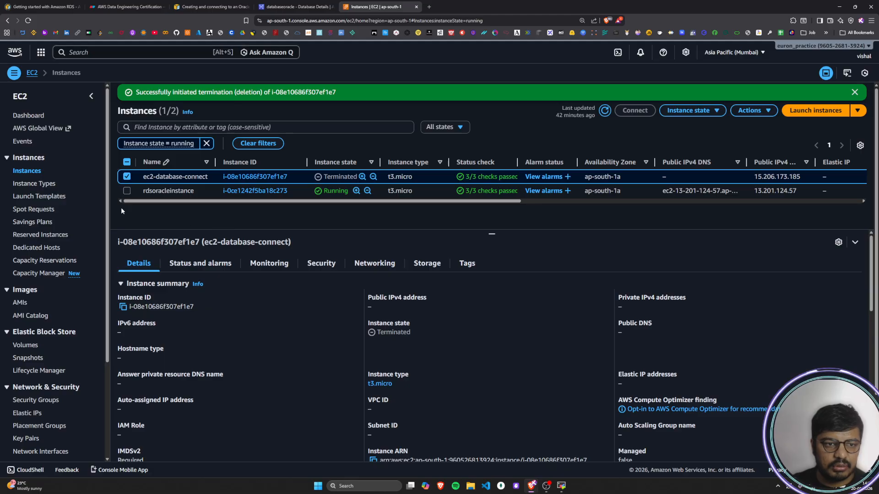
left_click(605, 110)
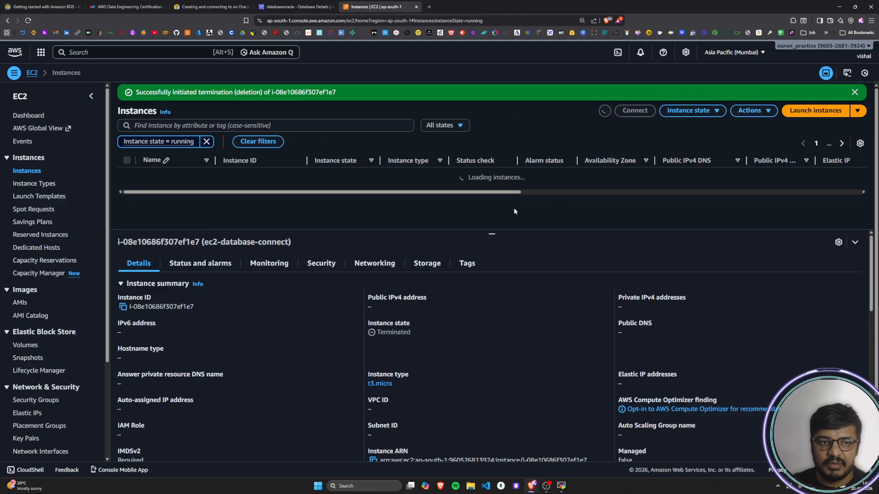
left_click(854, 92)
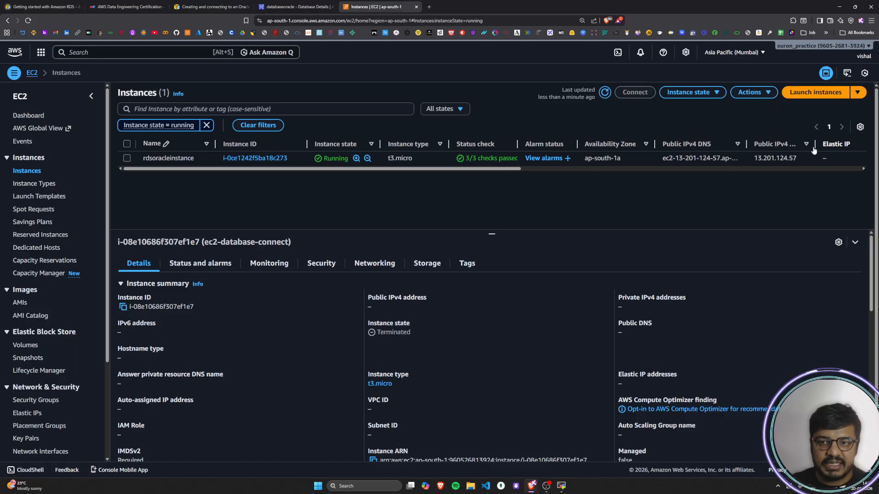
Step: Terminate the rdsoracleinstance EC2 instance and confirm its deletion
left_click(127, 159)
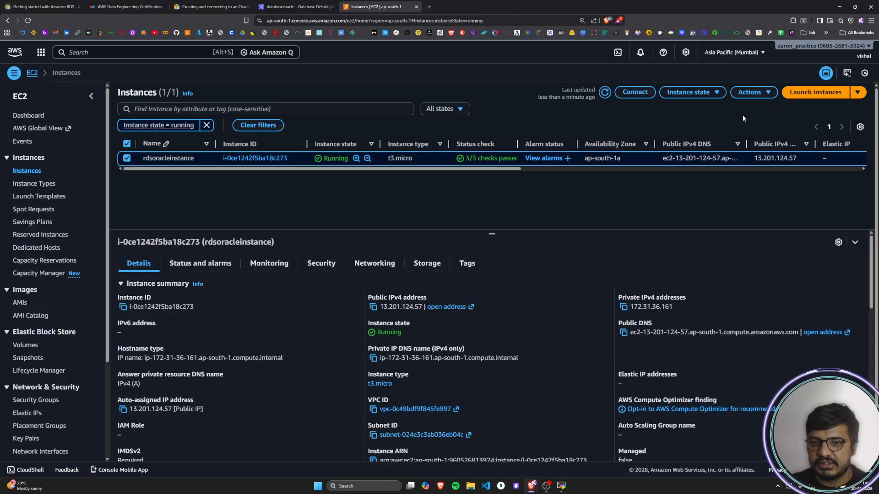
left_click(692, 92)
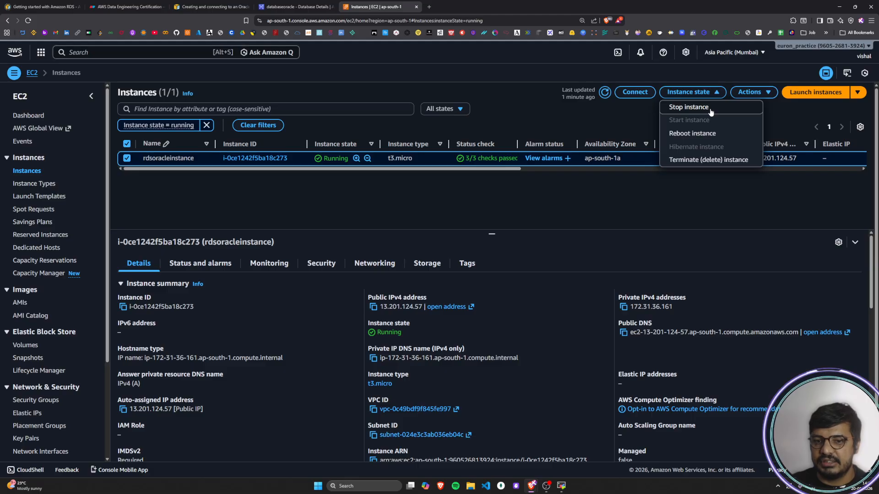
left_click(720, 162)
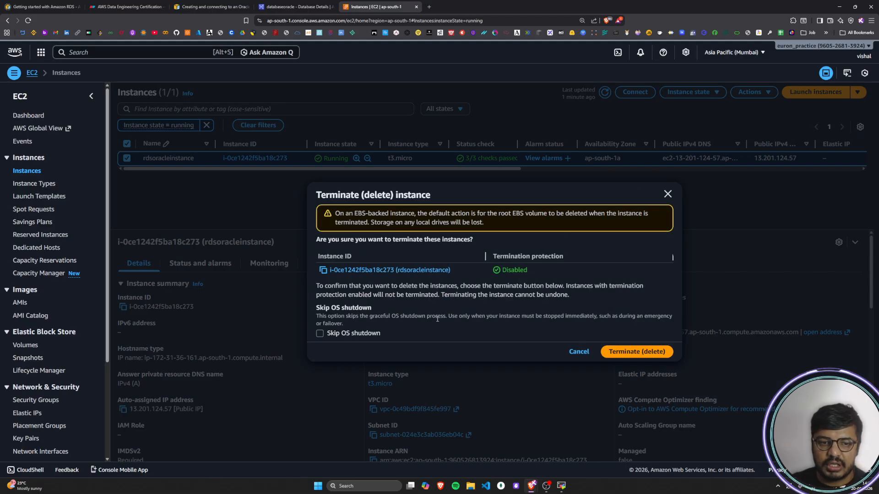
left_click(634, 351)
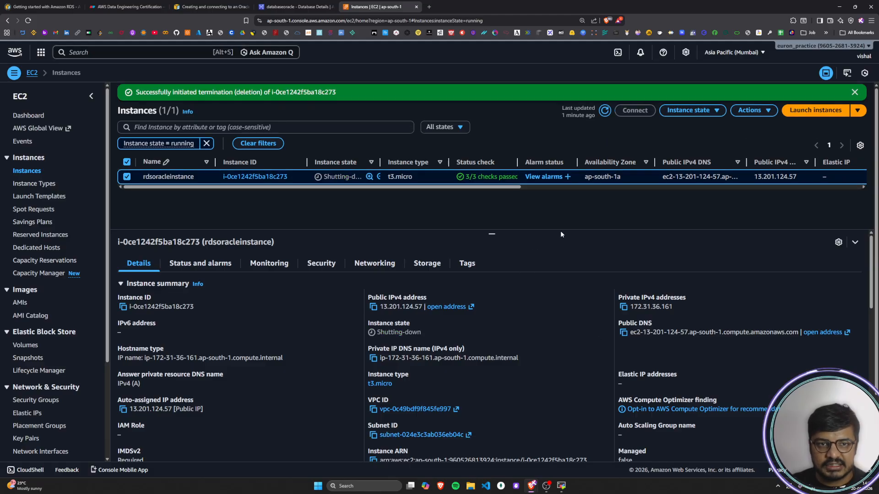
Step: Return to the RDS Databases list, dismissing the old deletion notice, and open the delete dialog for the databaseoracle instance
left_click(293, 6)
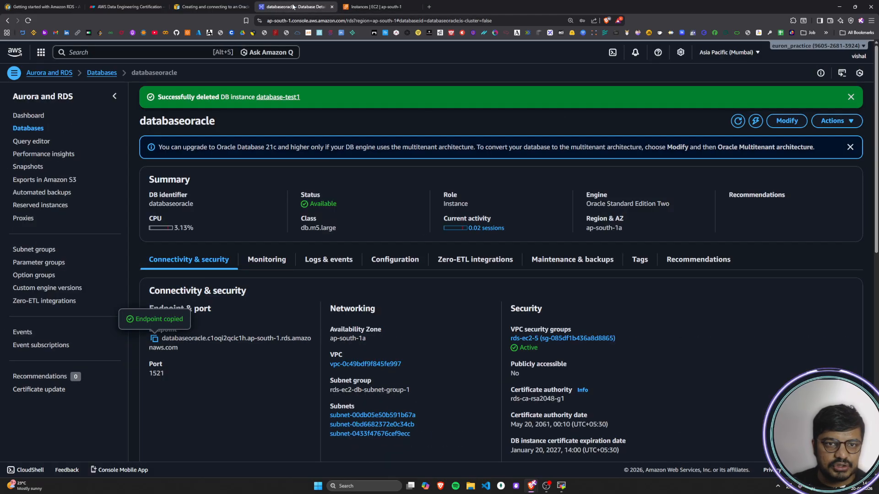
left_click(851, 99)
left_click(101, 73)
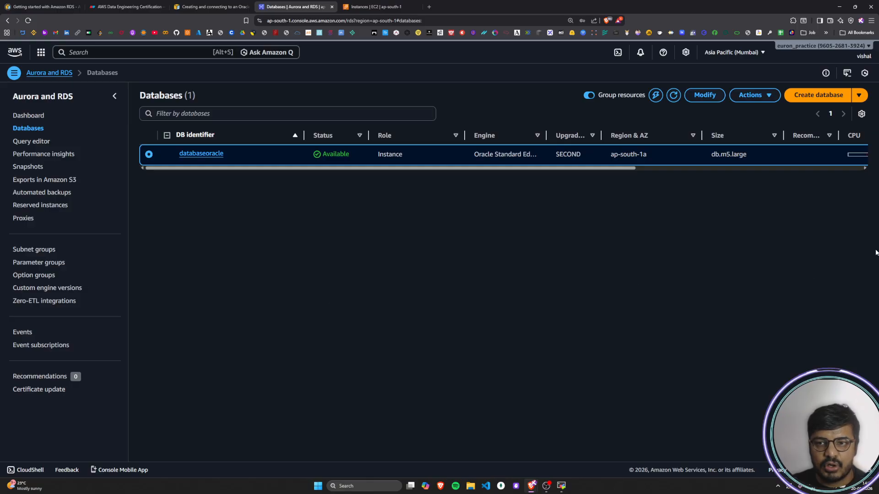
left_click(770, 97)
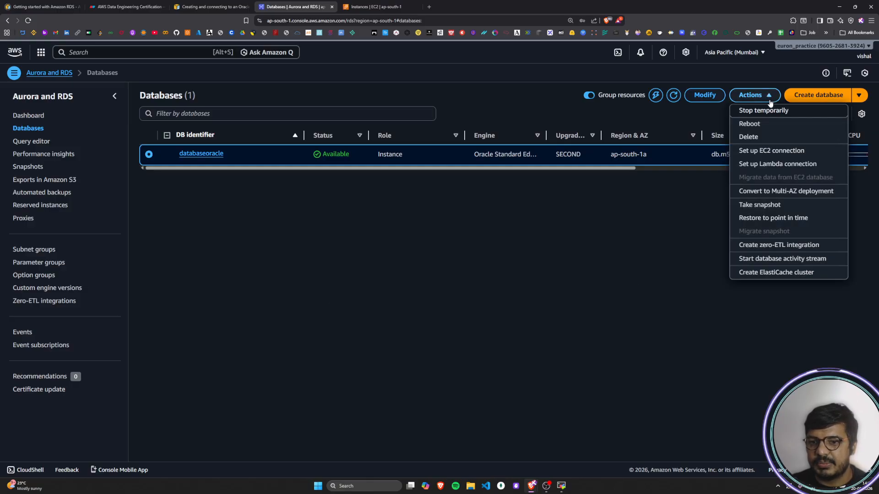
left_click(751, 137)
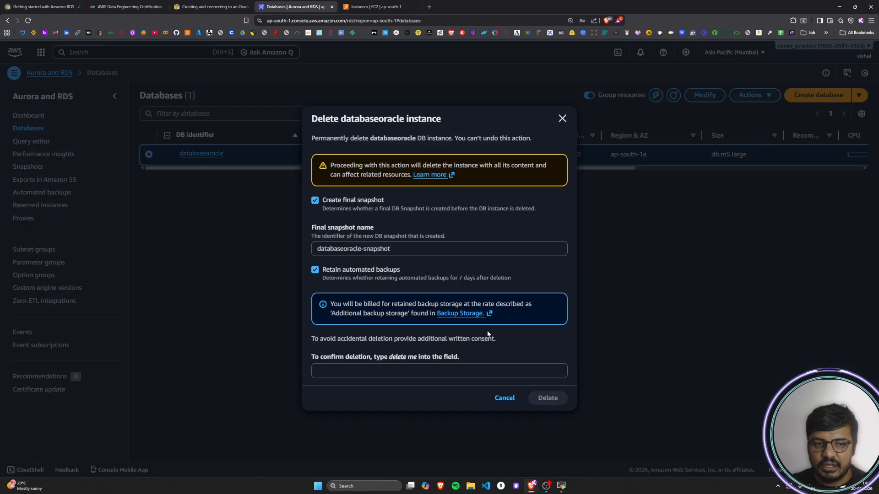
Step: Delete databaseoracle without a final snapshot or retained automated backups, acknowledging the backup loss and confirming with "delete me"
left_click(316, 202)
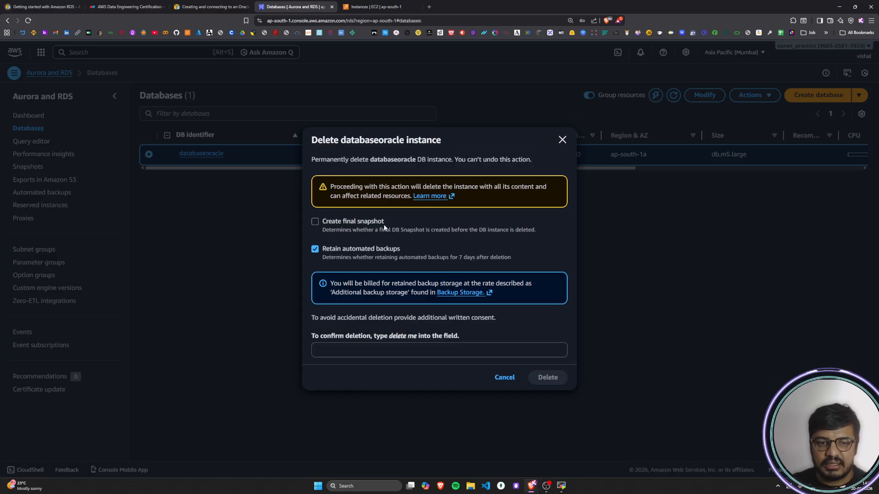
left_click(315, 249)
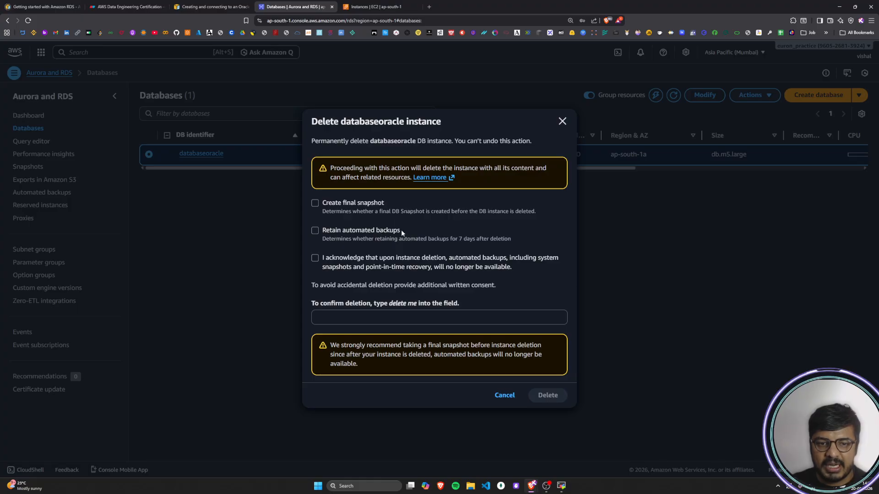
left_click(315, 258)
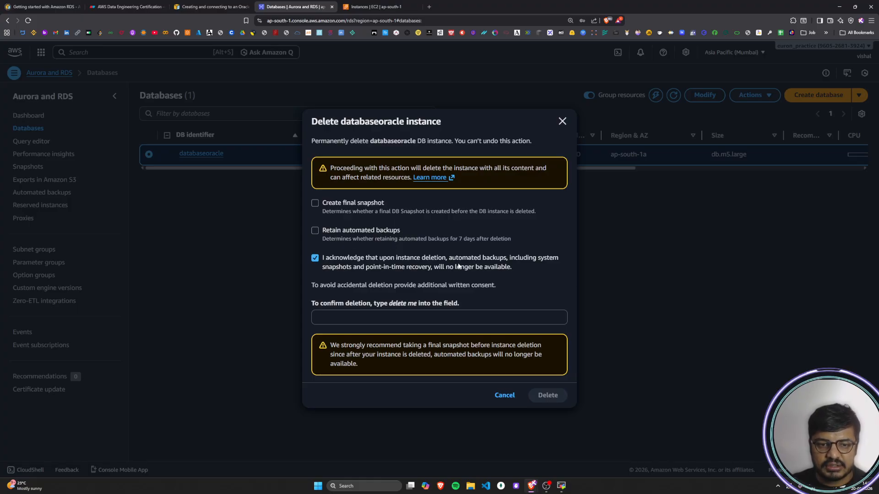
left_click(355, 320)
type("delete m")
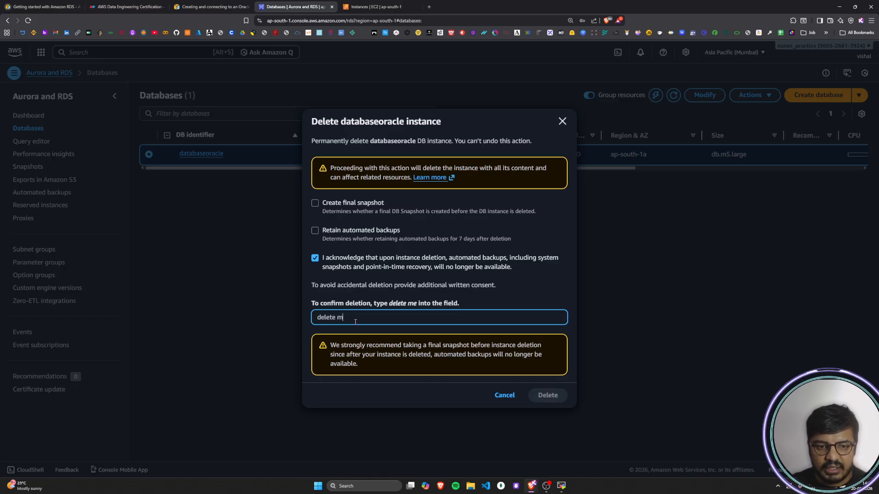
type("e")
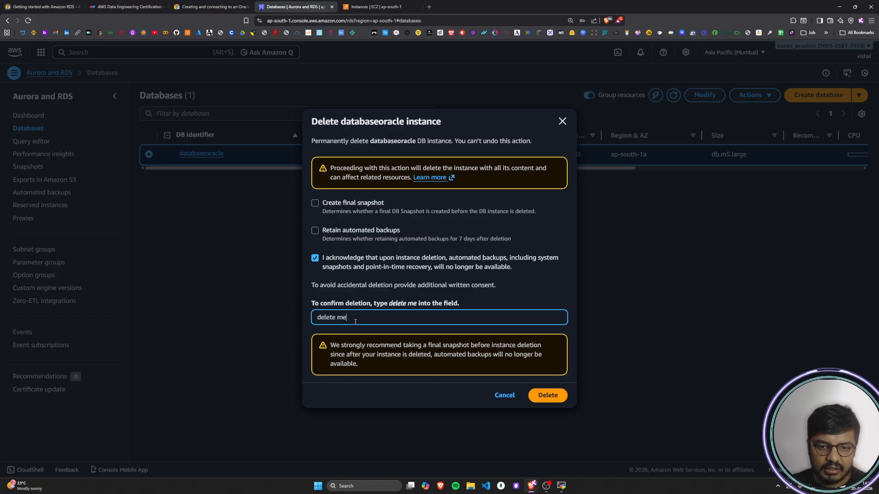
left_click(545, 398)
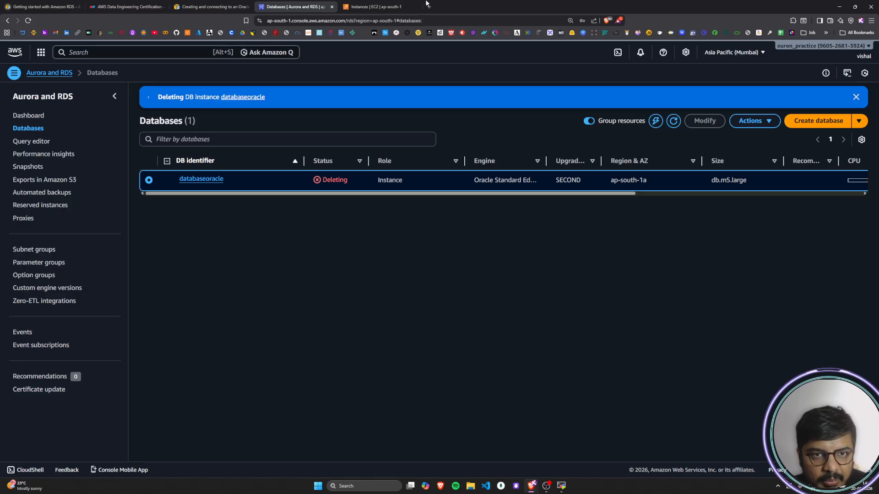
Step: Go back to the EC2 Instances page, clear the termination notice, refresh the running instances and collapse the instance details
left_click(403, 7)
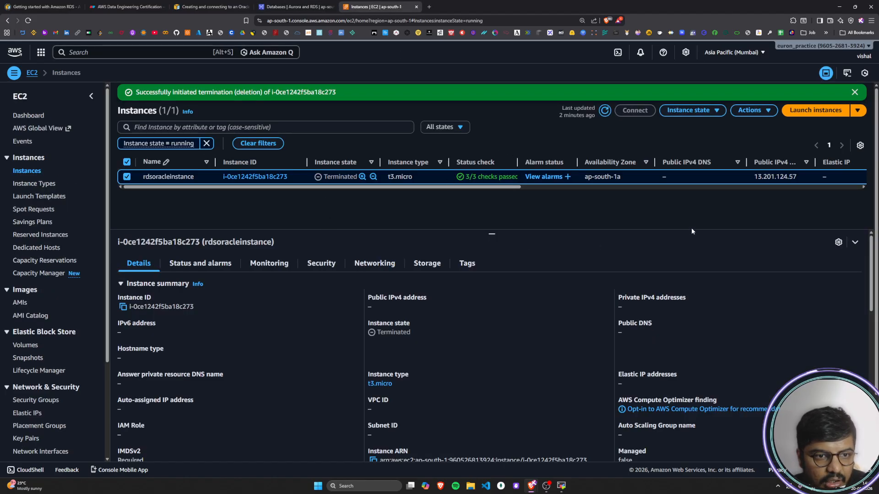
left_click(855, 92)
left_click(604, 92)
left_click_drag(450, 164, 552, 162)
left_click(604, 185)
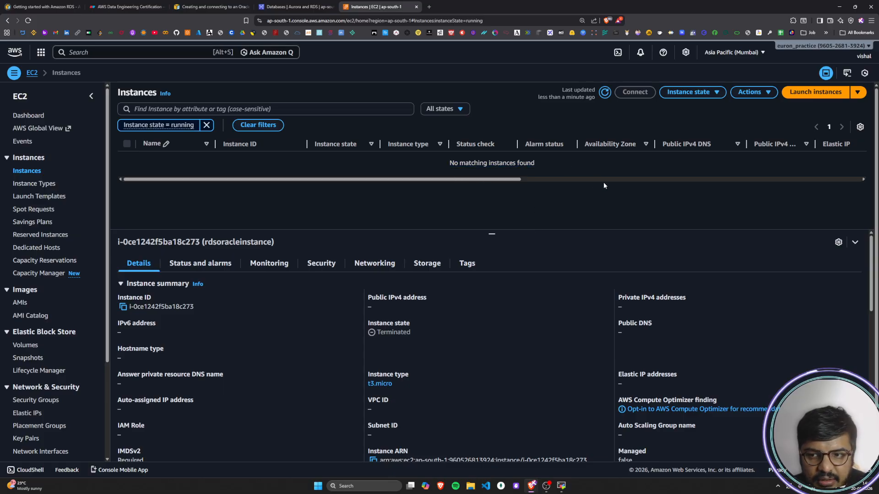
left_click(855, 242)
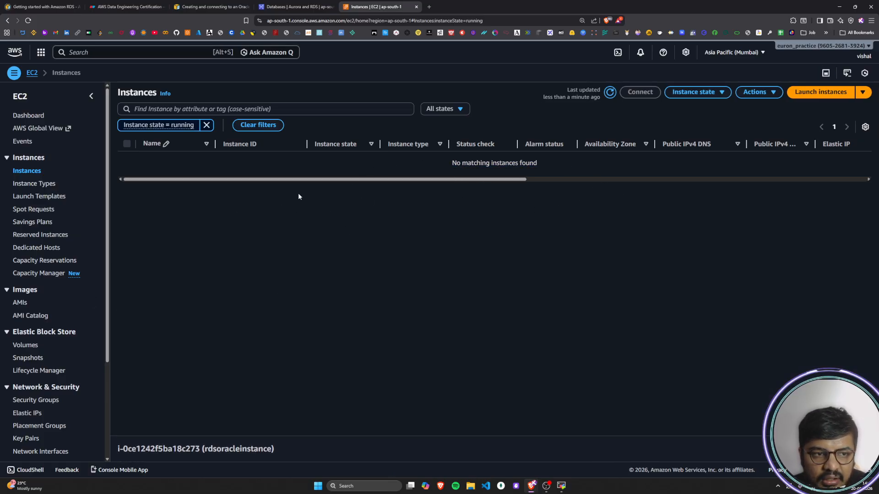
Step: Check the running instances count on the EC2 dashboard and return to the RDS Databases list to check the deletion status
left_click(25, 118)
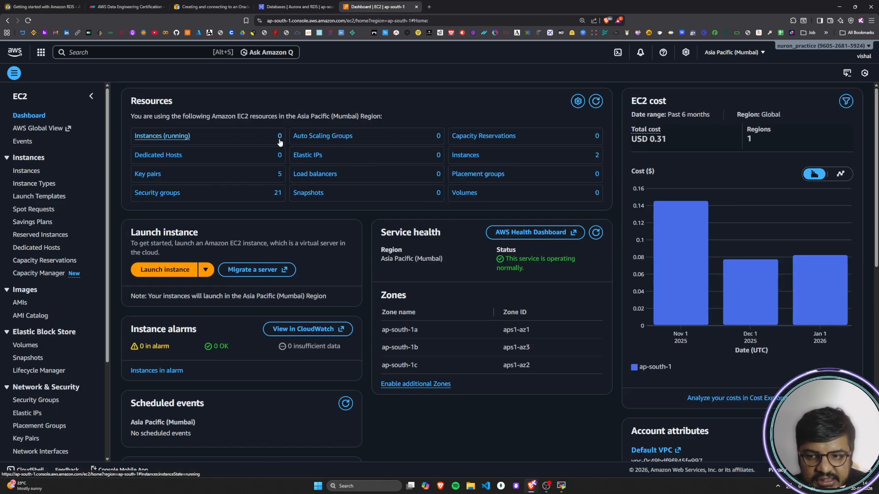
left_click(285, 9)
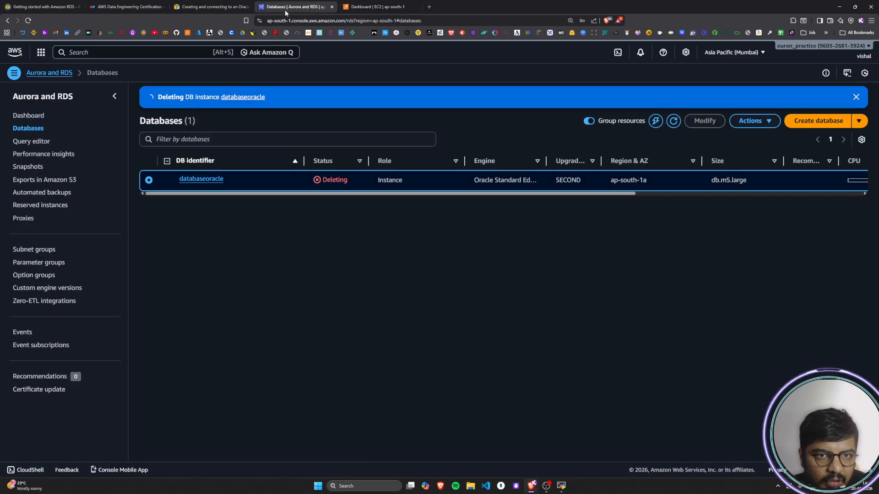
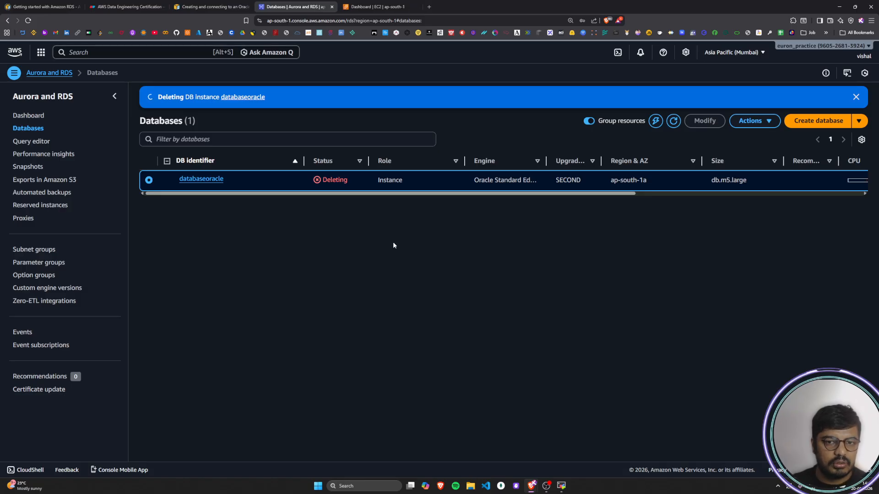
Step: Refresh the RDS Databases list until the databaseoracle deletion finishes, and dismiss the deletion notice
left_click(673, 120)
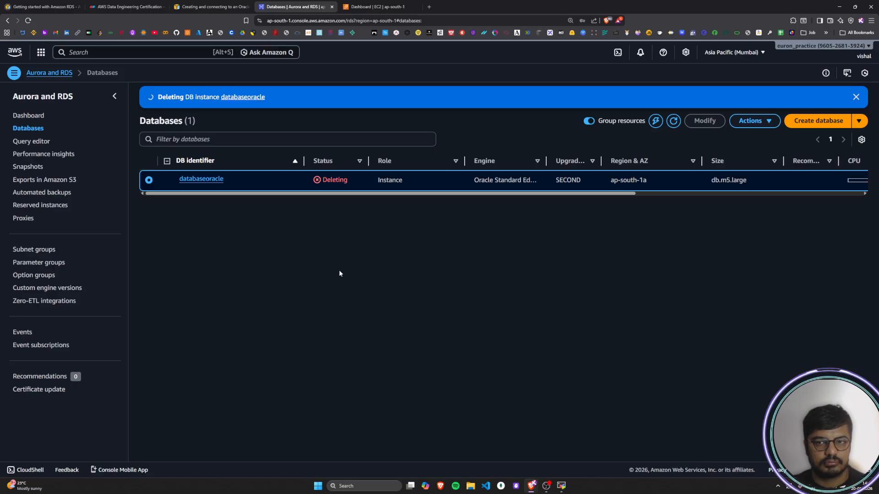
left_click(671, 124)
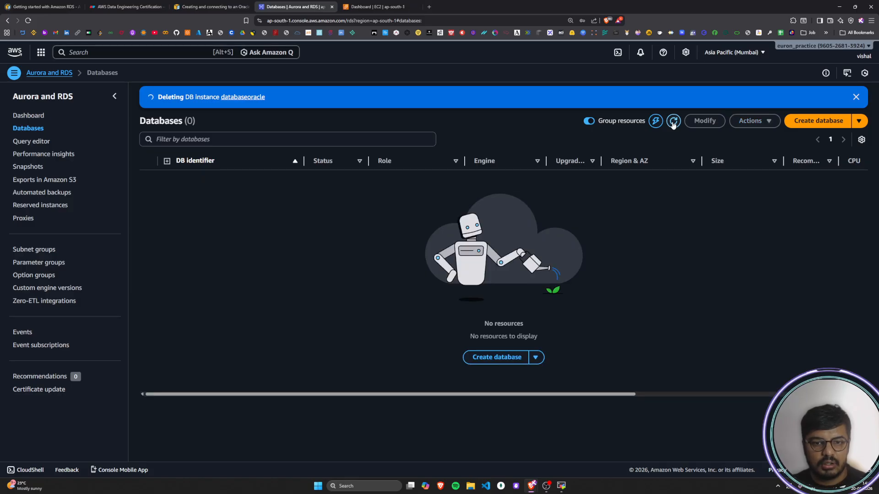
left_click_drag(502, 328, 539, 336)
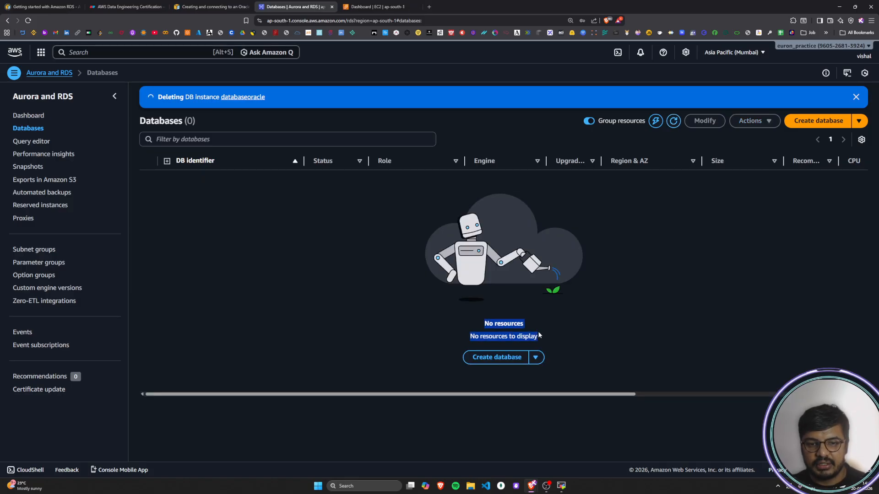
left_click(625, 329)
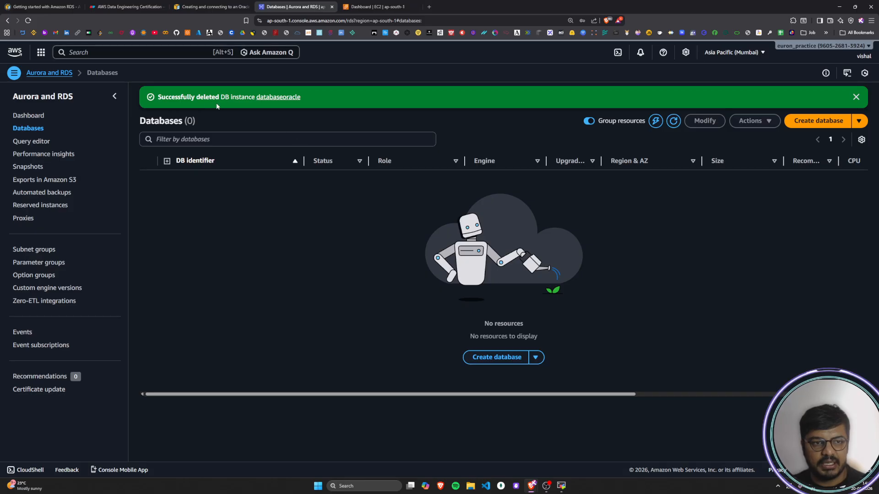
left_click_drag(160, 98, 301, 99)
left_click(501, 114)
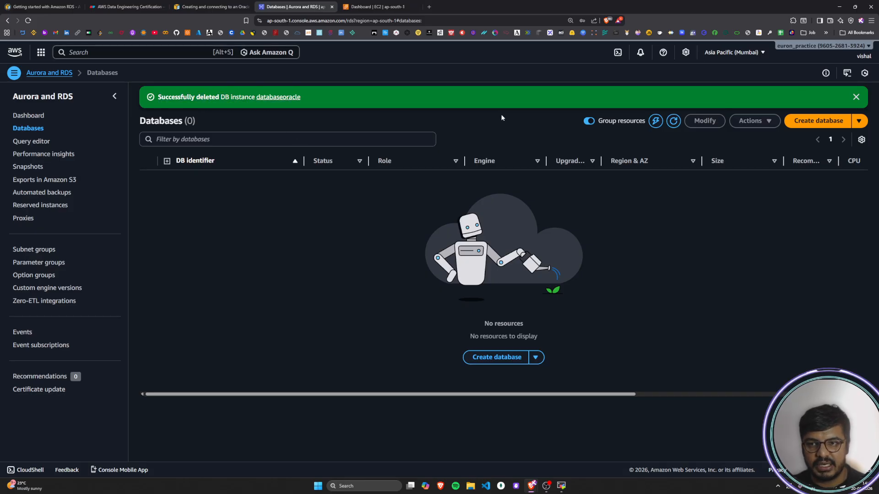
left_click(854, 98)
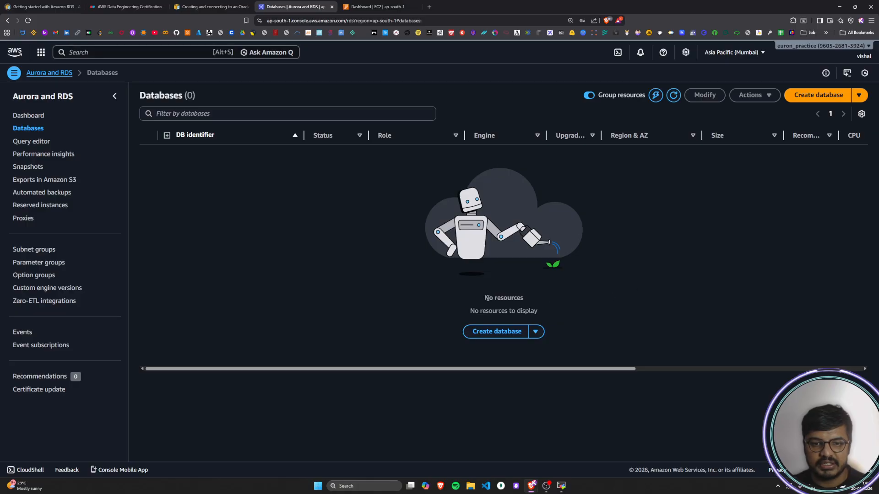
Step: Check the remaining resources in the RDS Databases list and on the EC2 dashboard to verify the cleanup
left_click_drag(492, 296, 545, 313)
left_click(634, 311)
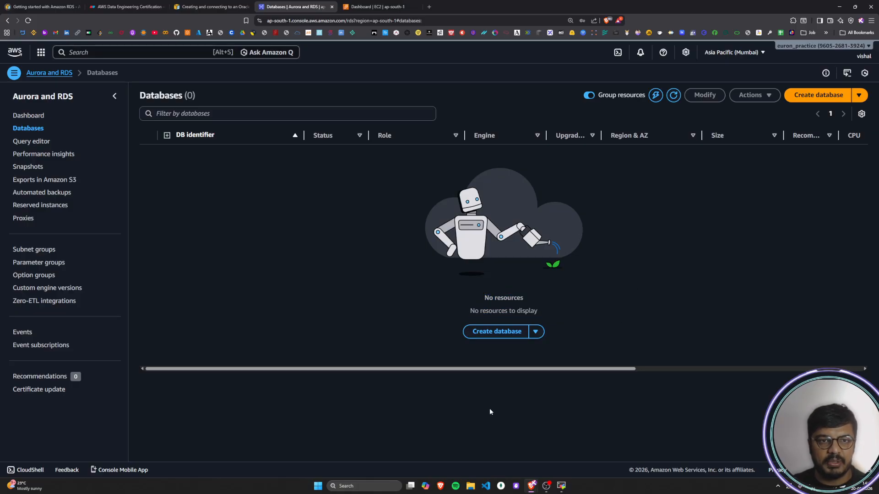
left_click(377, 7)
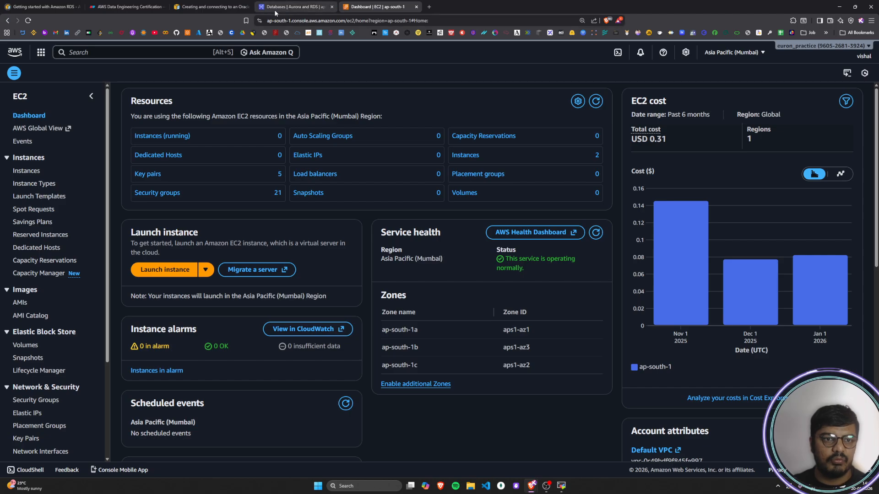
left_click(277, 8)
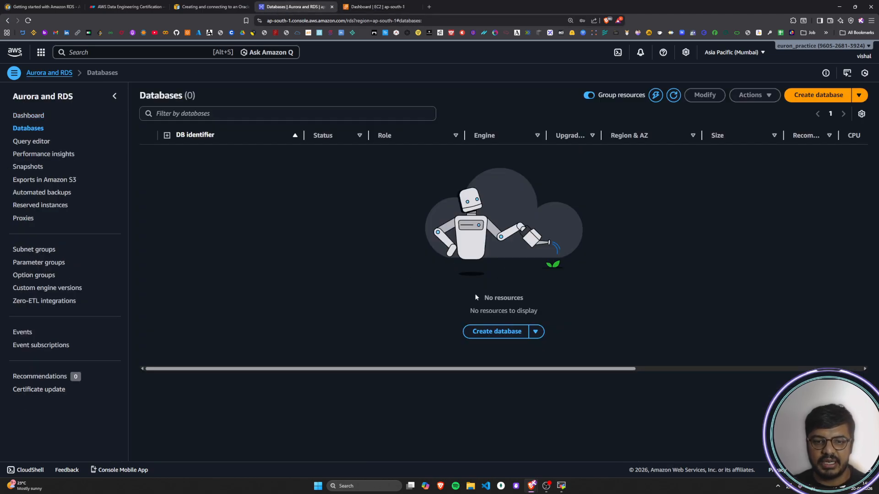
left_click_drag(475, 296, 554, 306)
left_click(555, 304)
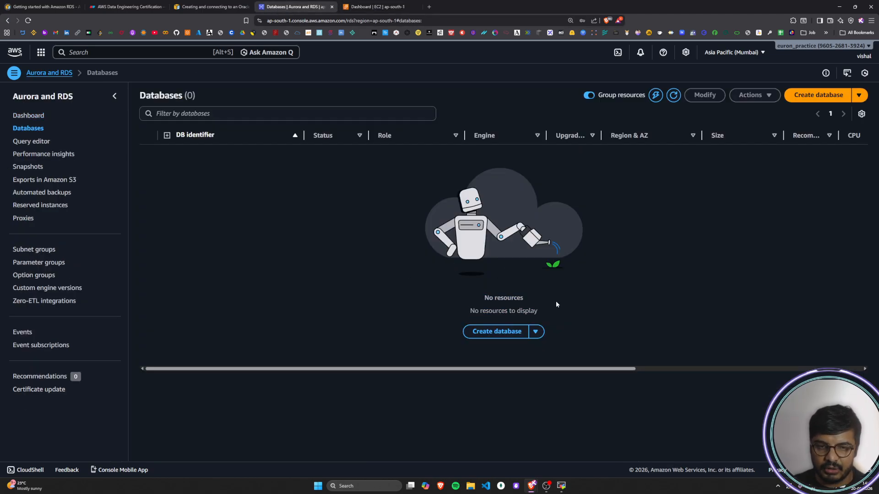
Step: Switch to the AWS guide on creating and connecting to an Oracle DB instance and review its instance deletion instructions
left_click(211, 7)
scroll(587, 305, "down", 1)
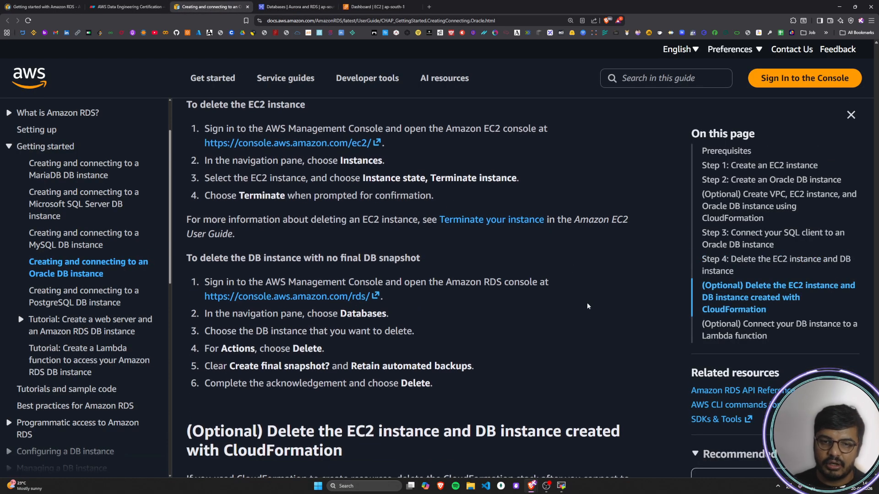